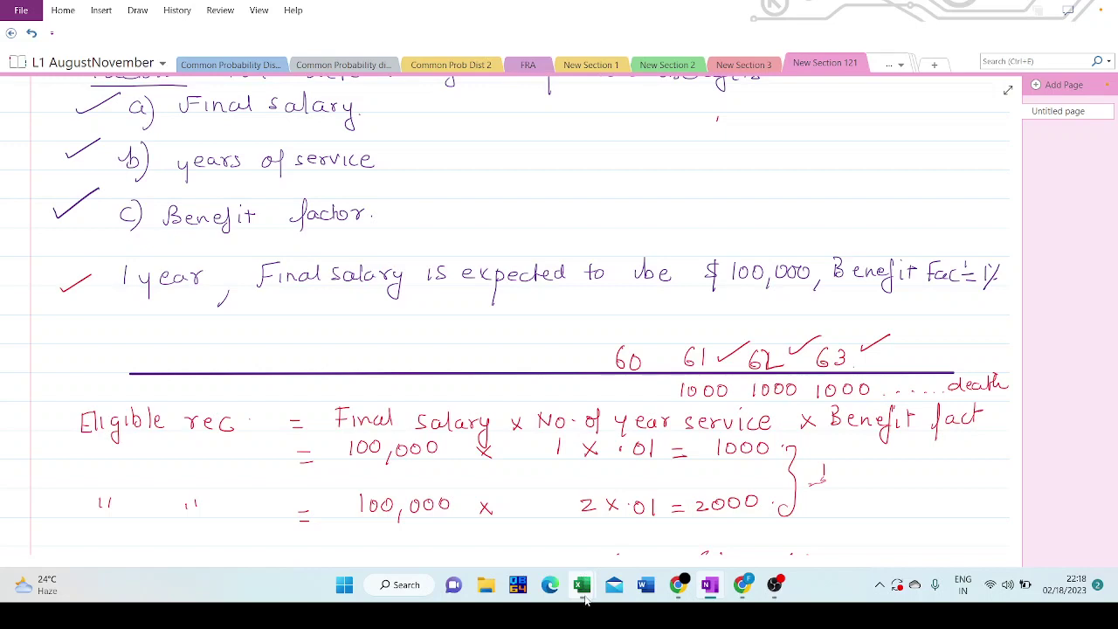
Switch from the handwritten notes to Excel and try to bring up the Book4 workbook
left_click(582, 584)
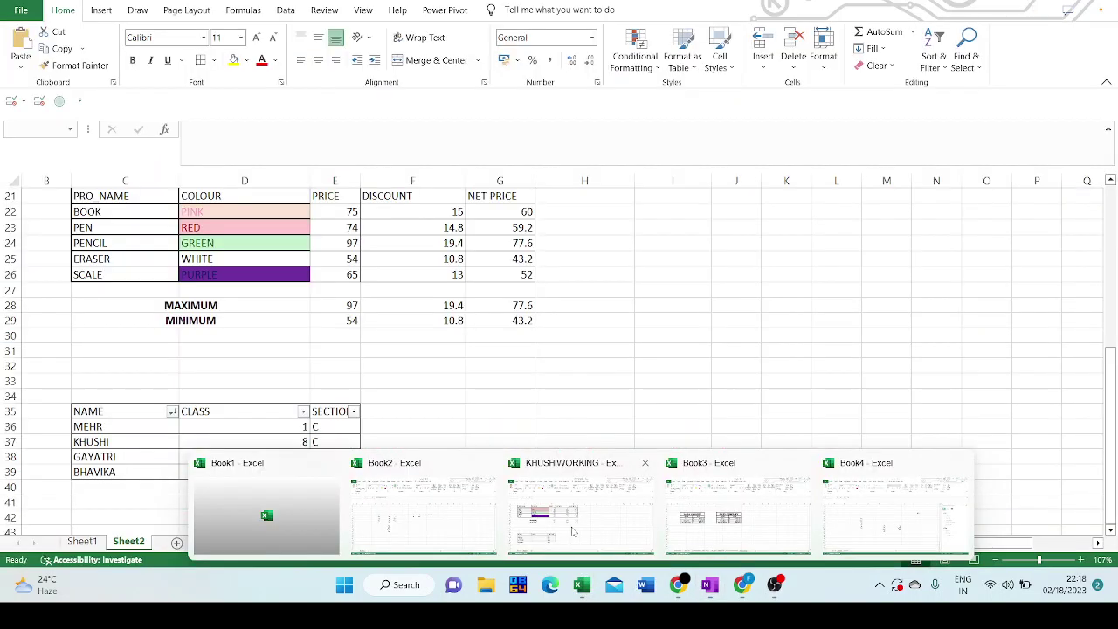
left_click(581, 584)
mouse_move(709, 534)
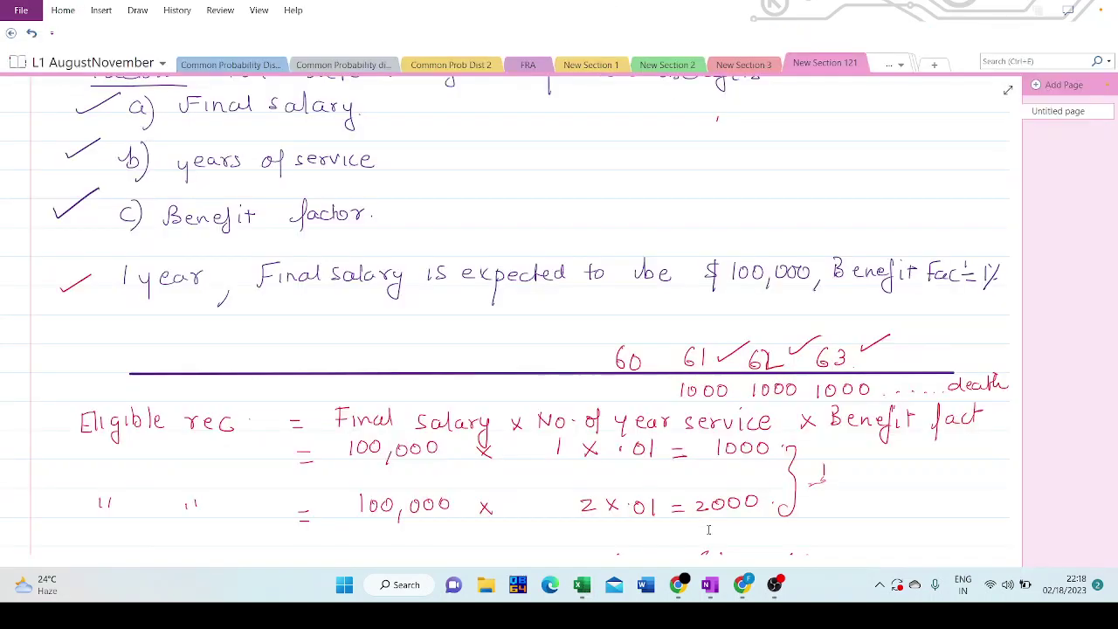
left_click(582, 584)
key("alt+Tab")
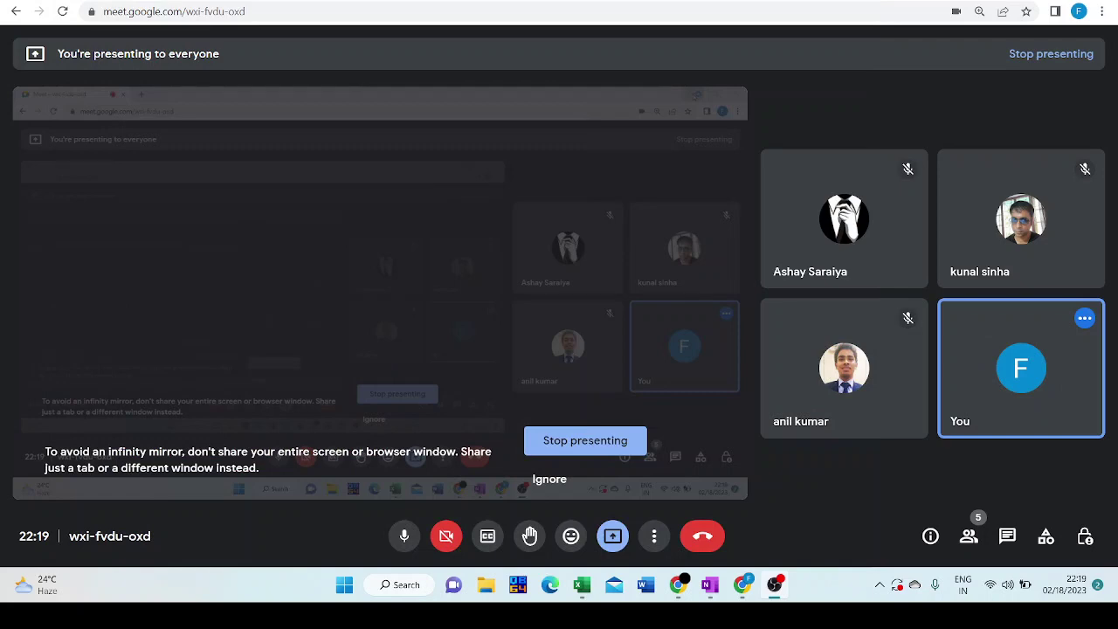
key("alt+Tab")
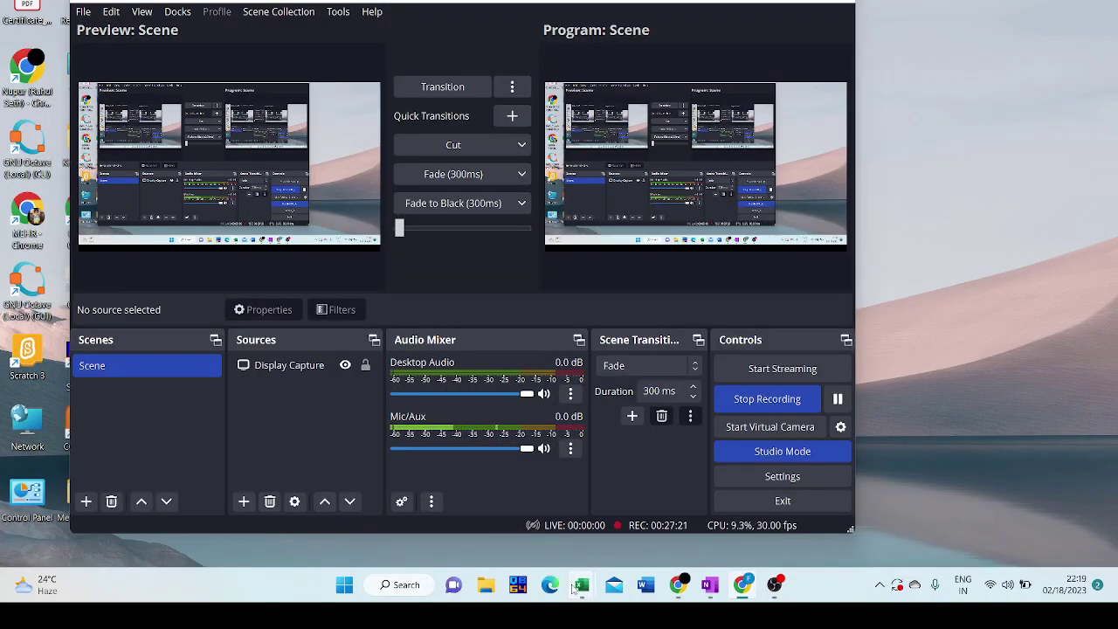
mouse_move(573, 589)
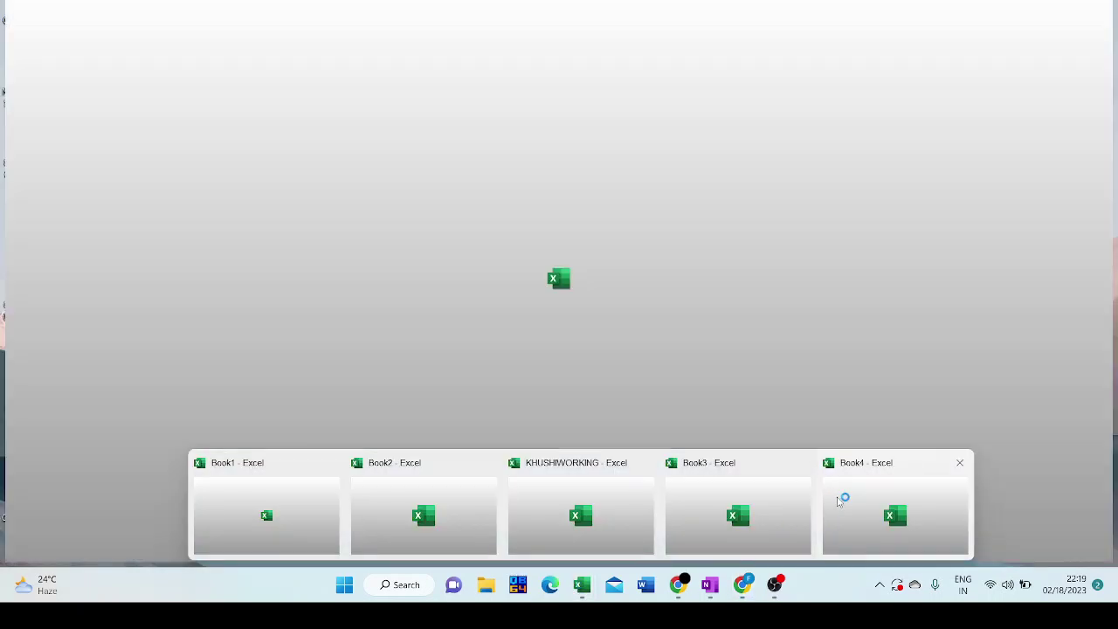
left_click(838, 500)
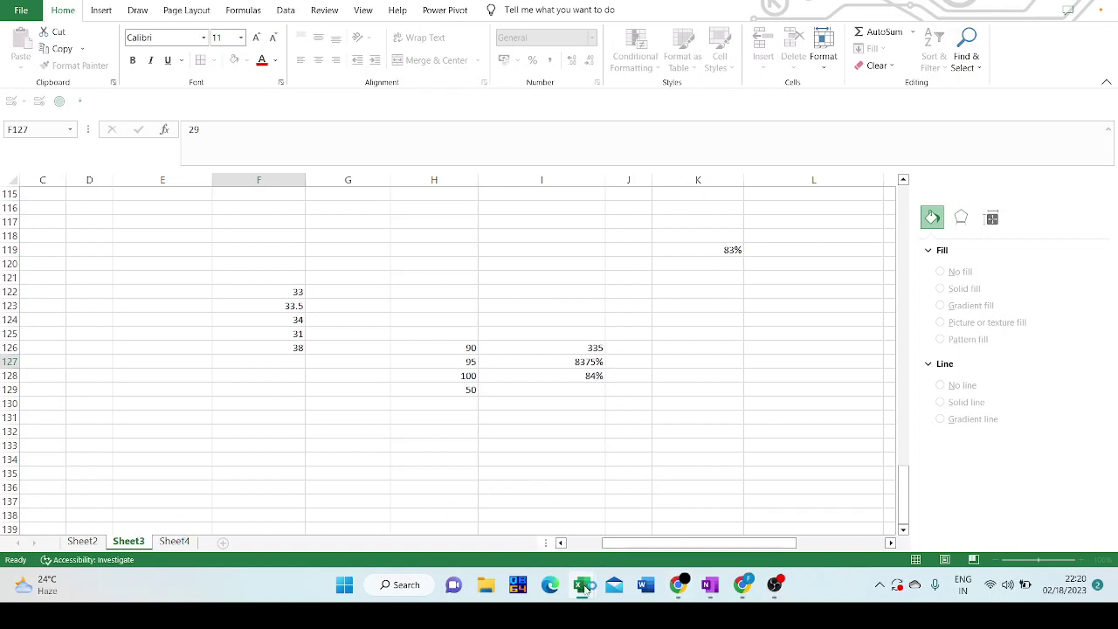
Close the unresponsive Book4 workbook and end the hung Excel process
mouse_move(585, 590)
mouse_move(644, 462)
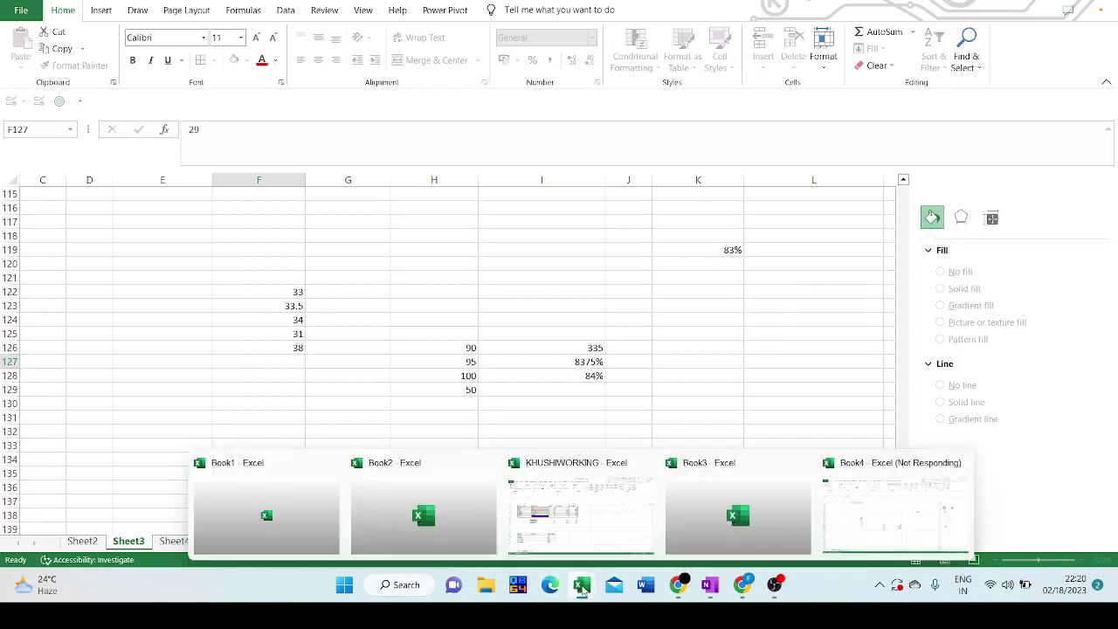
mouse_move(492, 465)
left_click(958, 464)
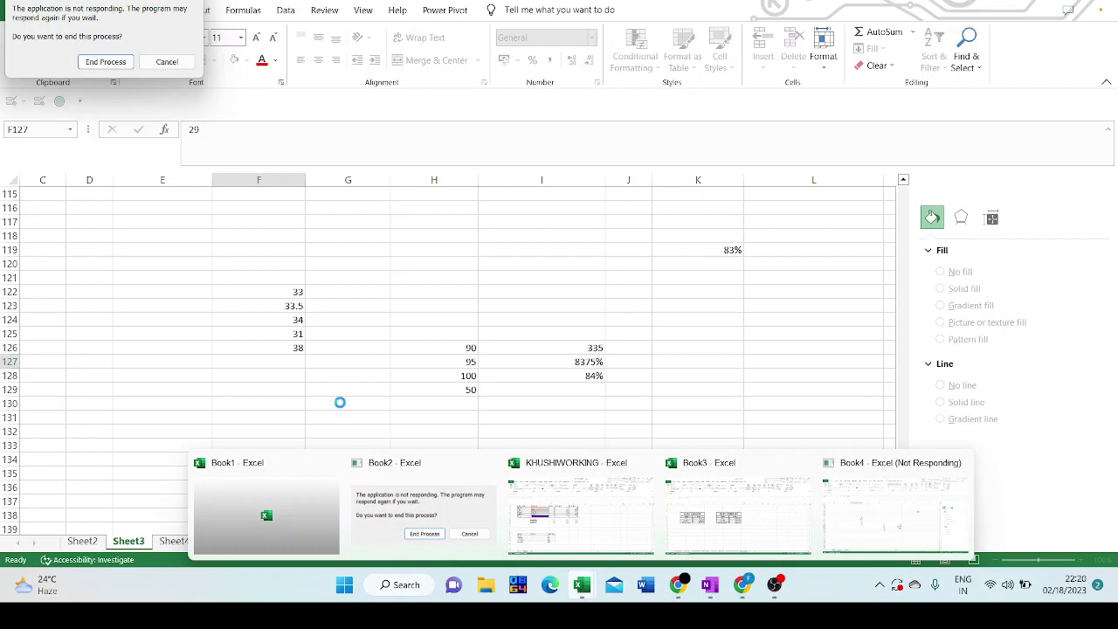
left_click(106, 59)
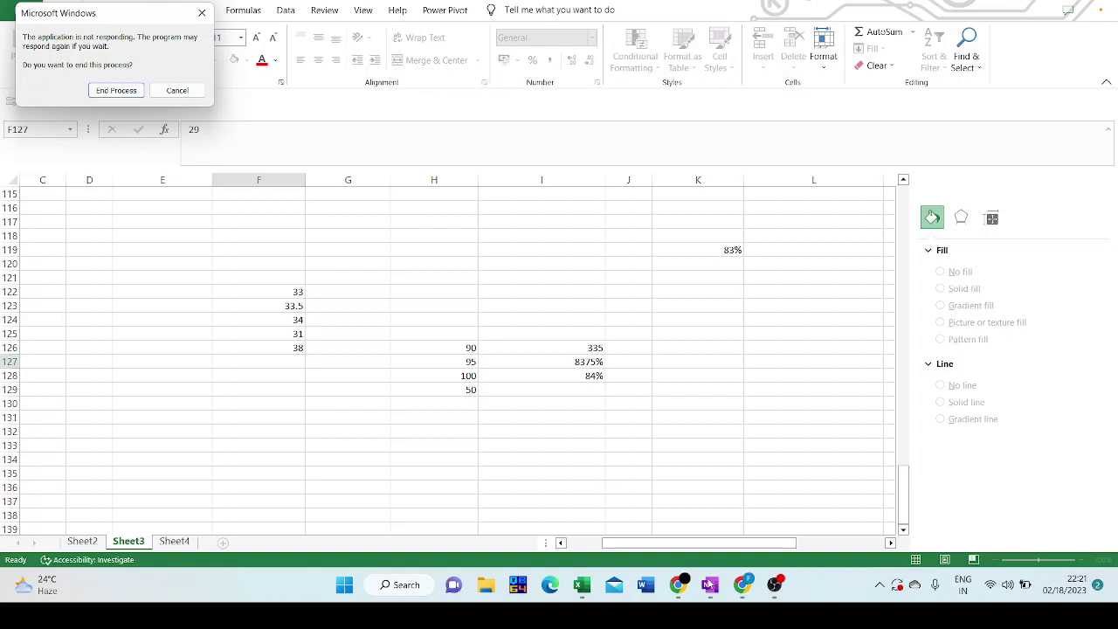
left_click(117, 91)
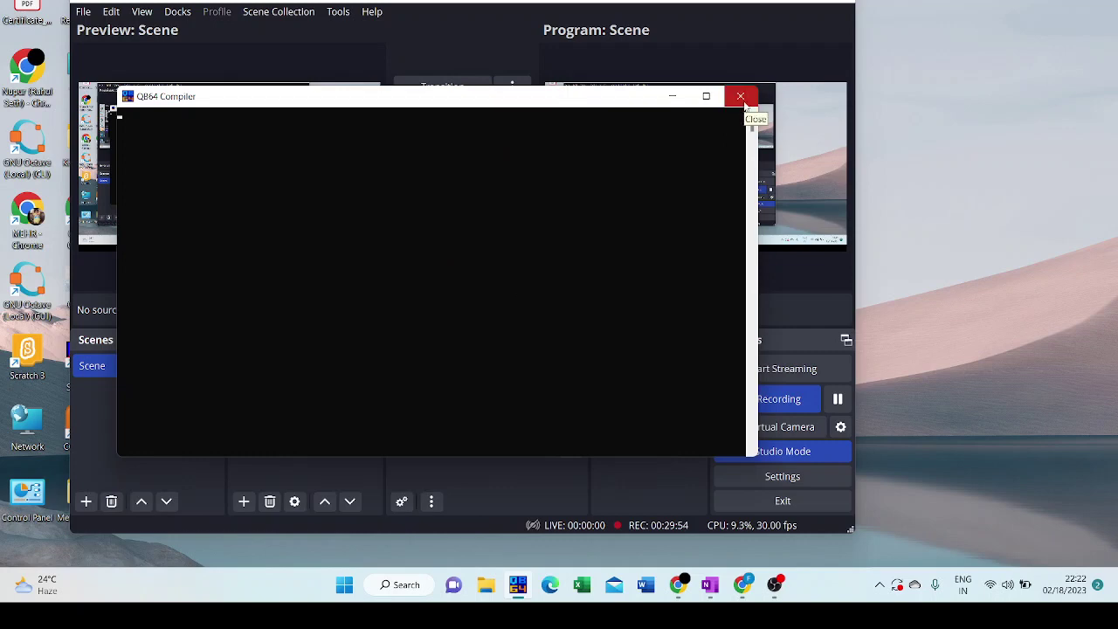
Close the stray QB64 Compiler and Task Manager windows
left_click(743, 99)
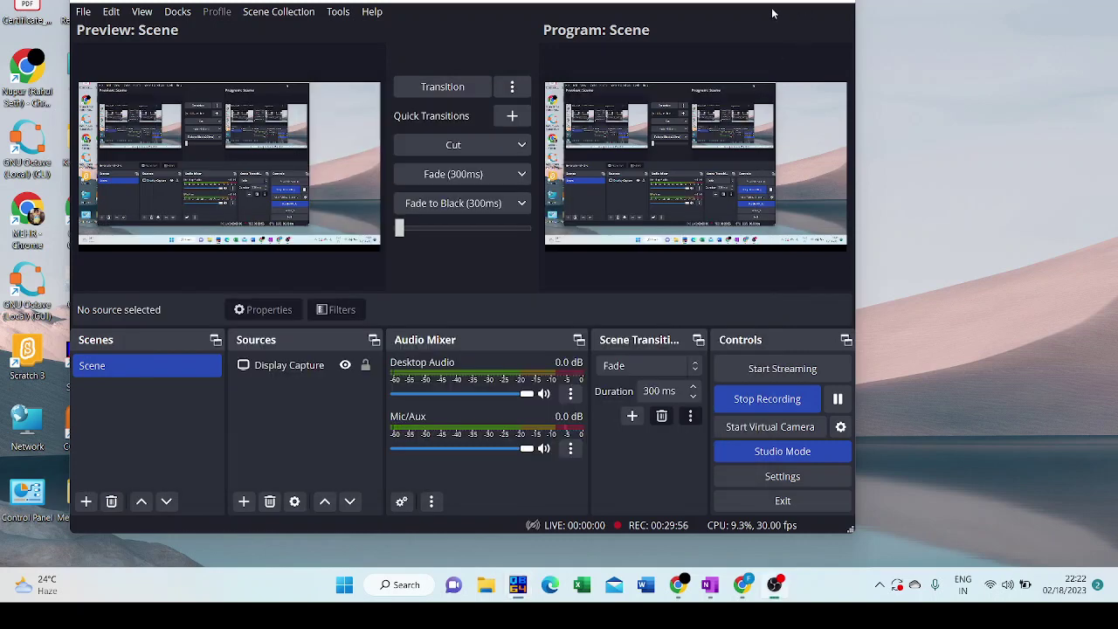
key("ctrl+shift+Escape")
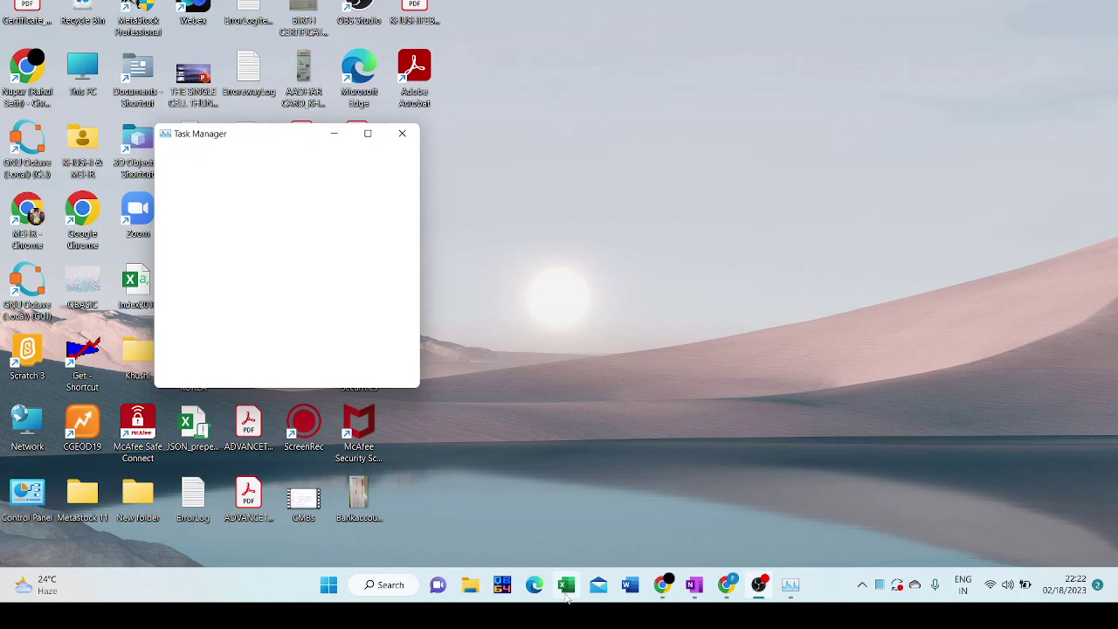
left_click(403, 135)
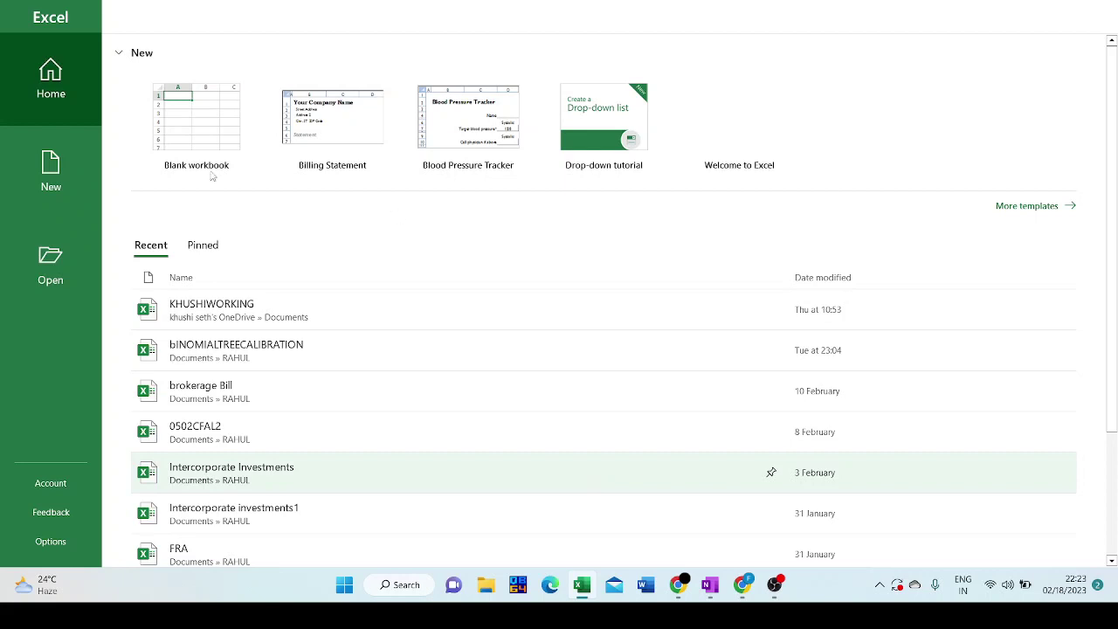
Create a new blank workbook in Excel and try to dismiss the Document Recovery list
left_click(181, 144)
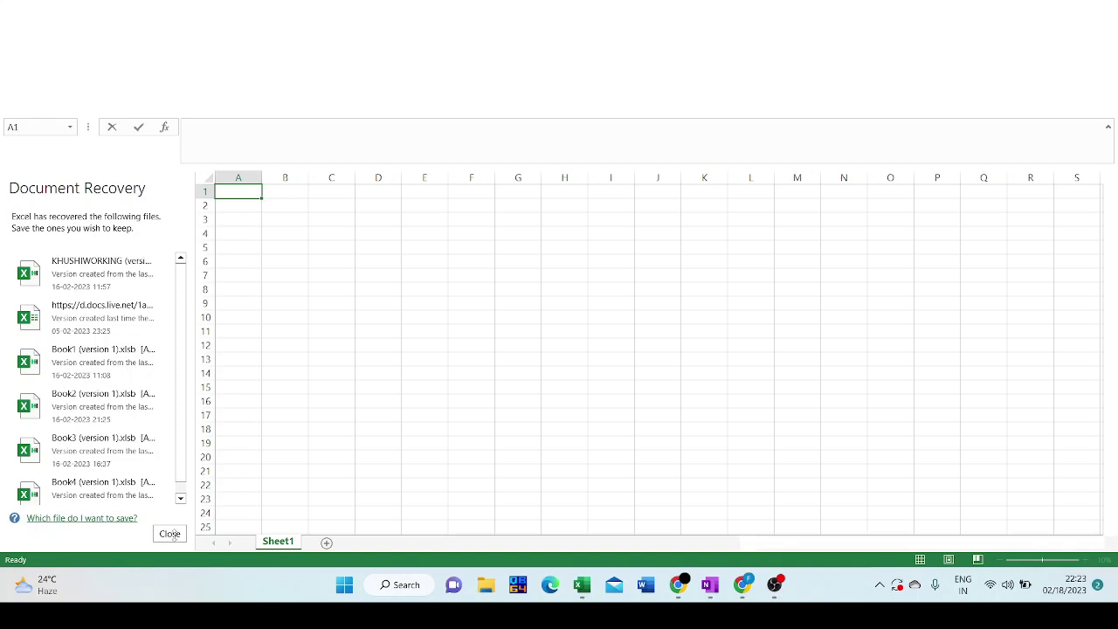
left_click(171, 534)
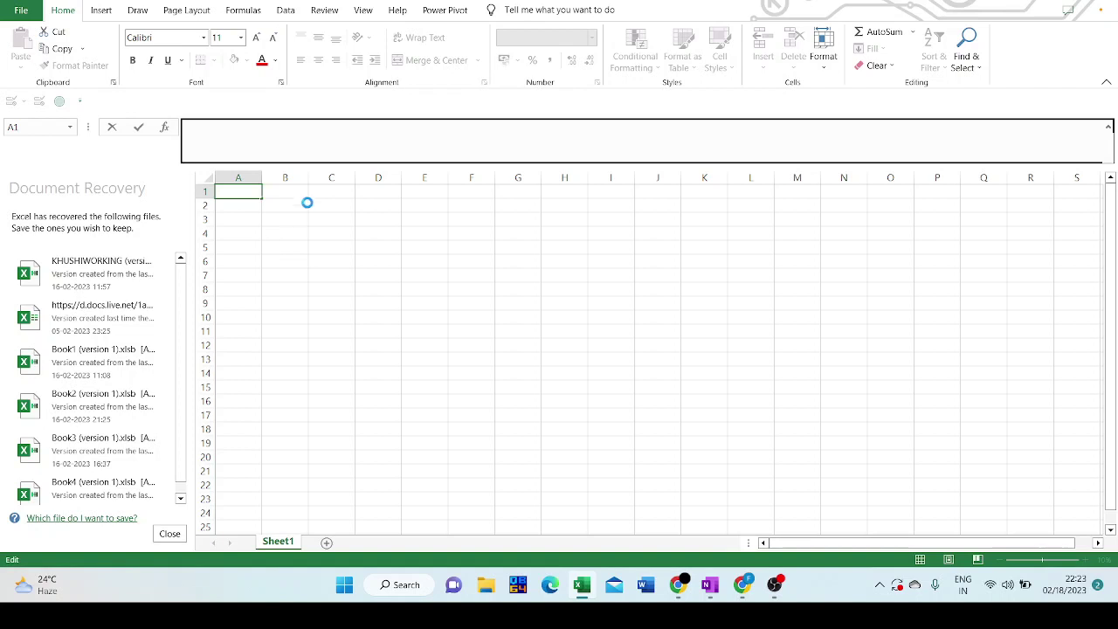
key("Escape")
key("Right")
key("Down")
key("Down")
key("Down")
key("Down")
key("Down")
key("Up")
key("Up")
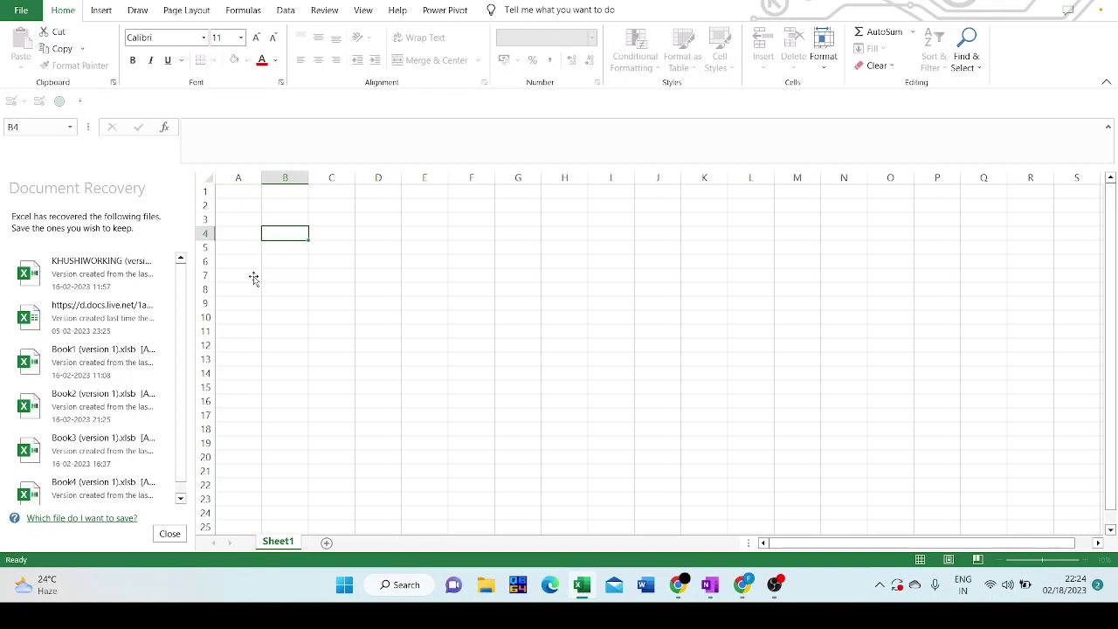
key("Down")
key("Down")
key("Down")
key("Down")
key("Down")
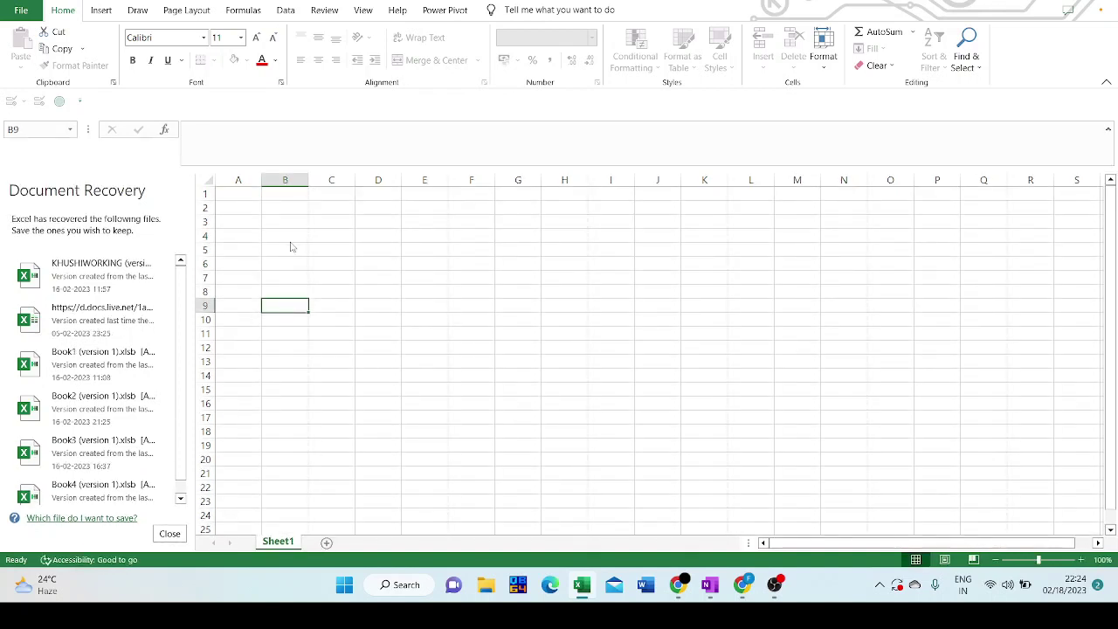
Enter 0 in cell C5 as the starting period and clear the extra 0 from cell C6
key("Up")
key("Up")
key("Up")
key("Up")
key("Up")
key("Up")
key("Up")
key("Down")
key("Down")
key("Down")
key("Right")
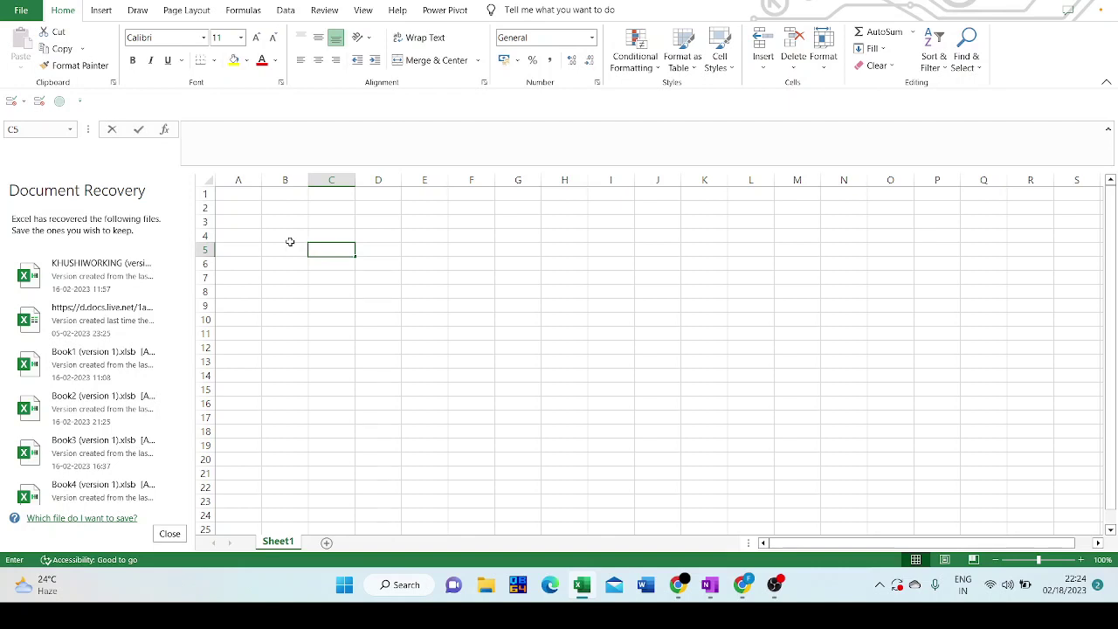
key("Return")
key("Down")
key("Down")
key("Down")
key("Down")
key("Down")
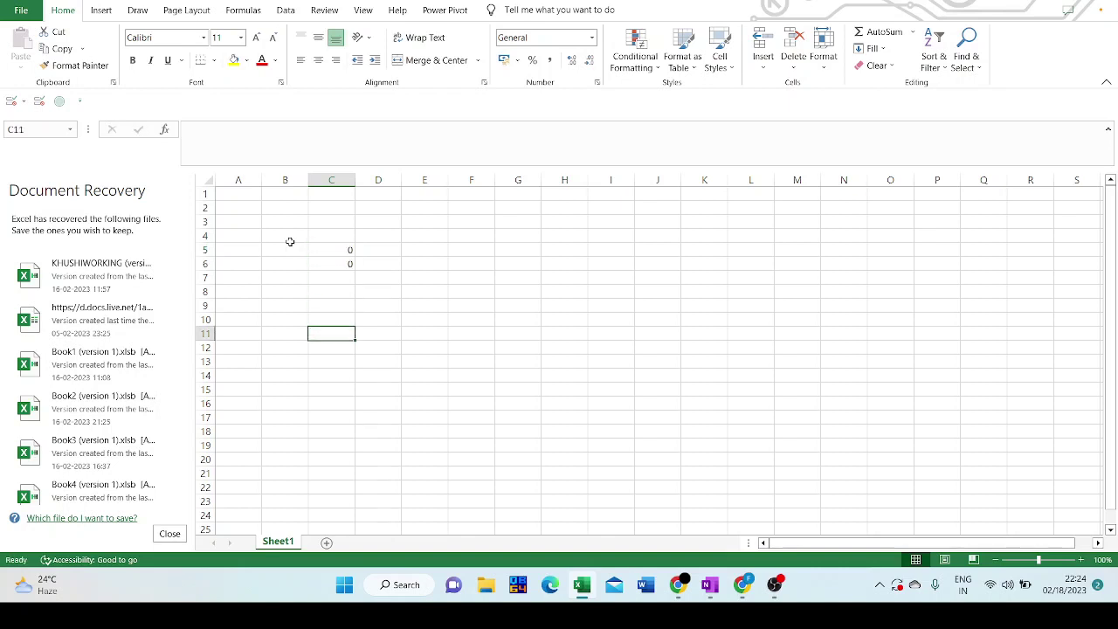
key("Up")
key("Up")
key("Up")
key("Up")
key("Up")
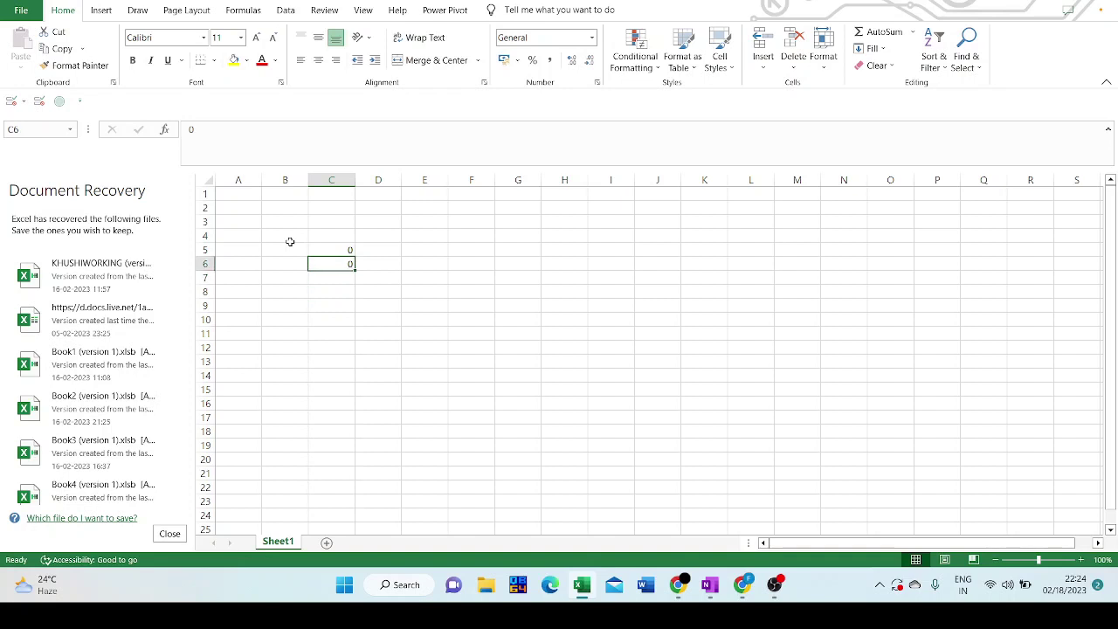
Enter "1st Jan 2020" in cell C4 above the starting period and widen column C to fit it
key("Up")
key("Up")
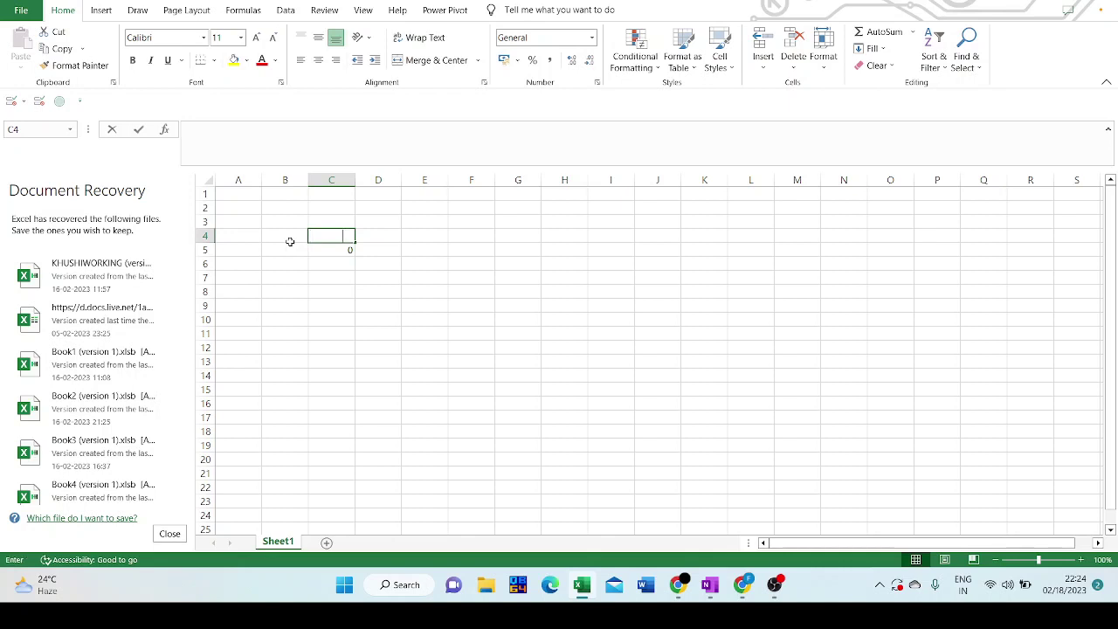
type("1st Jan 2020")
key("Return")
key("Down")
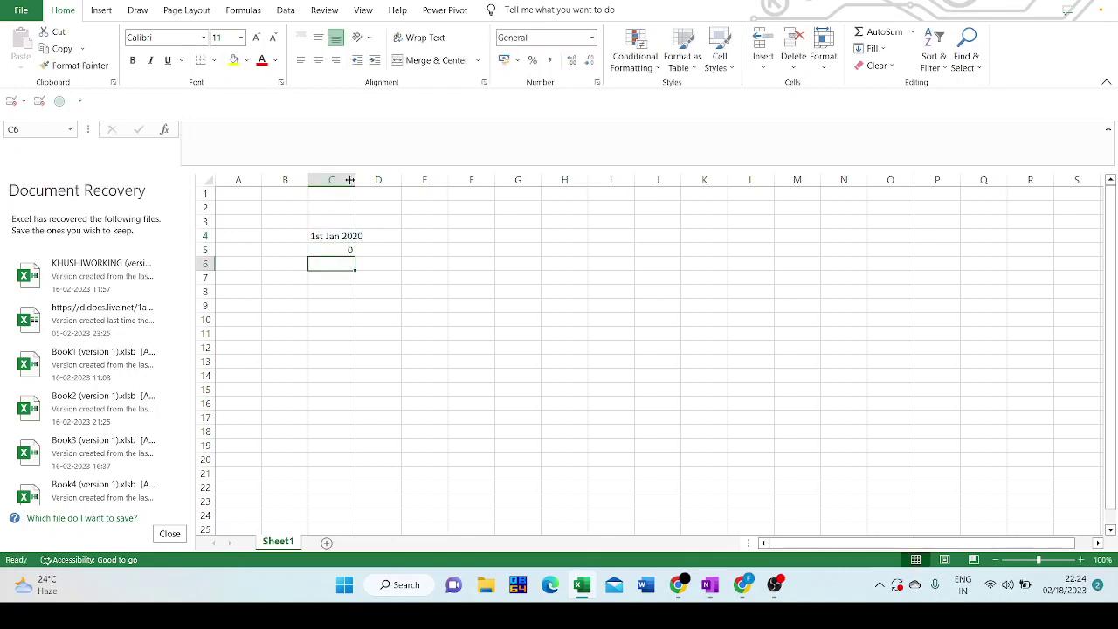
left_click_drag(356, 179, 378, 179)
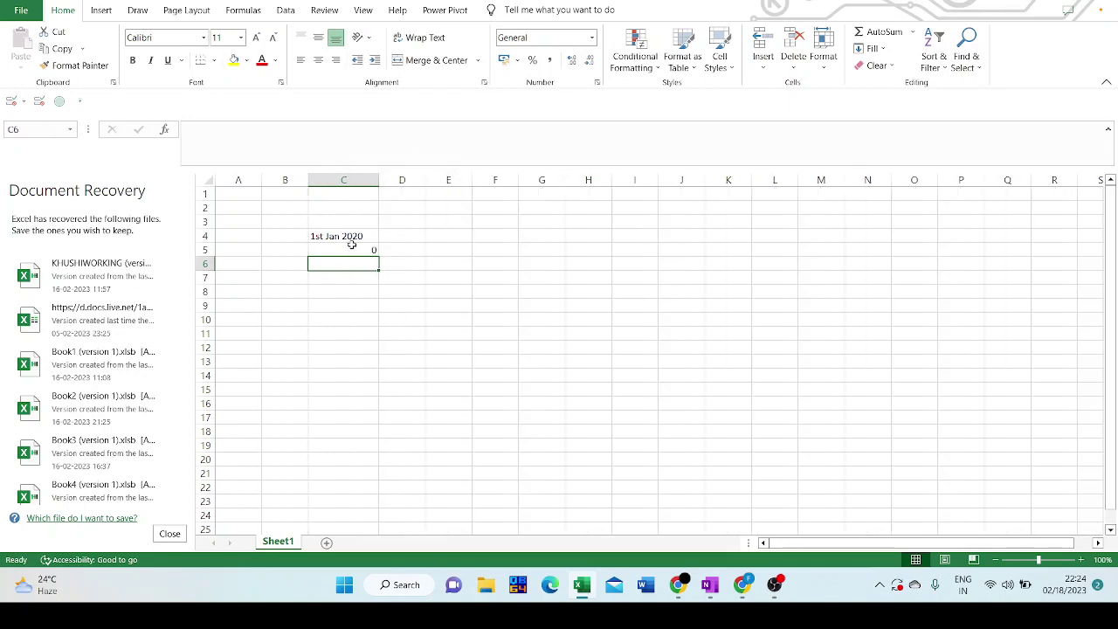
Continue the period row by entering 1 in cell D5 and 2 in cell E5
left_click(352, 249)
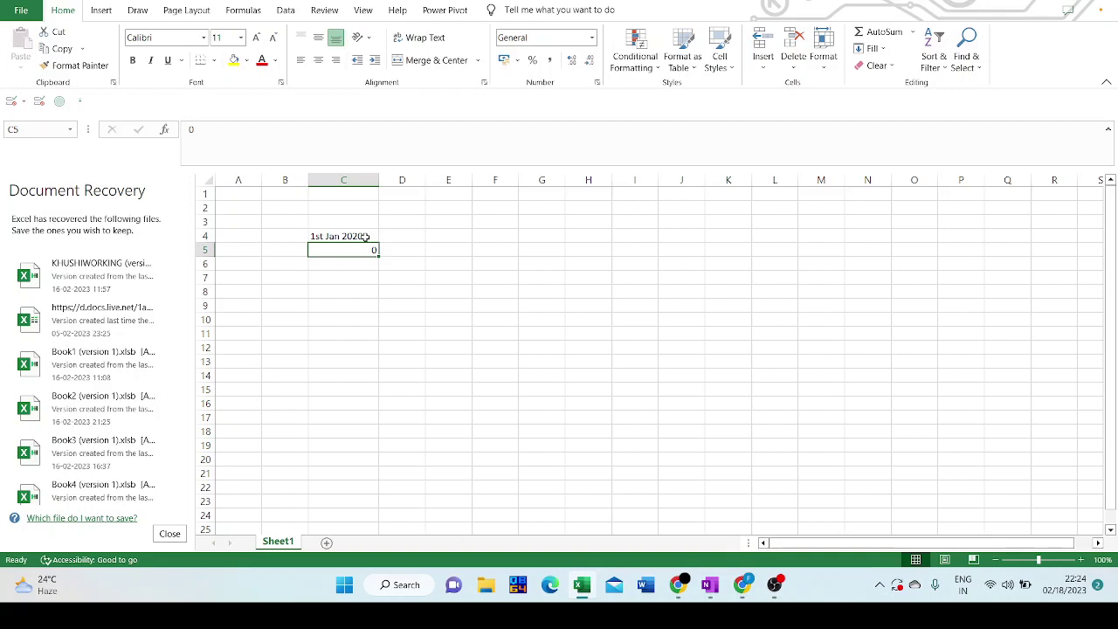
key("Right")
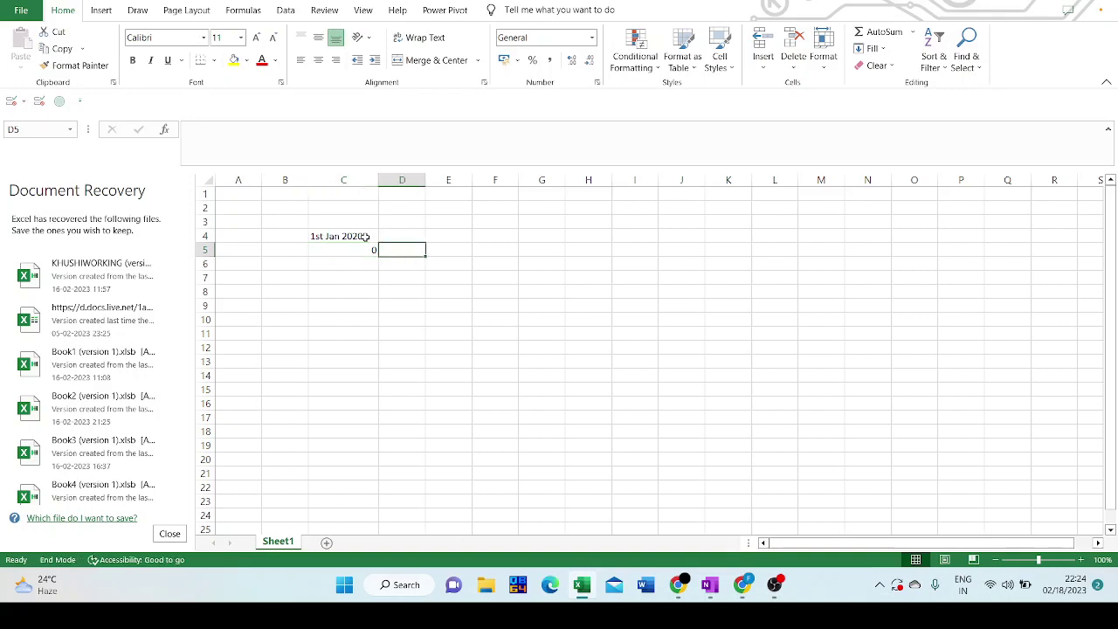
key("Left")
key("Right")
key("End")
key("Left")
key("Right")
key("End")
key("Left")
key("Right")
key("Right")
key("Down")
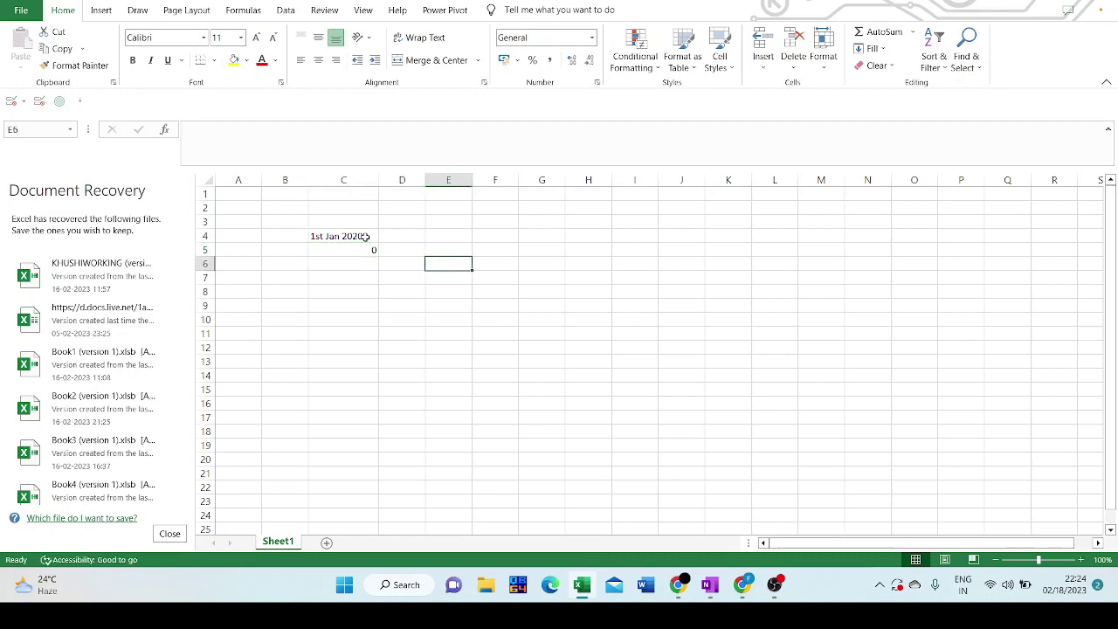
key("Up")
type("2")
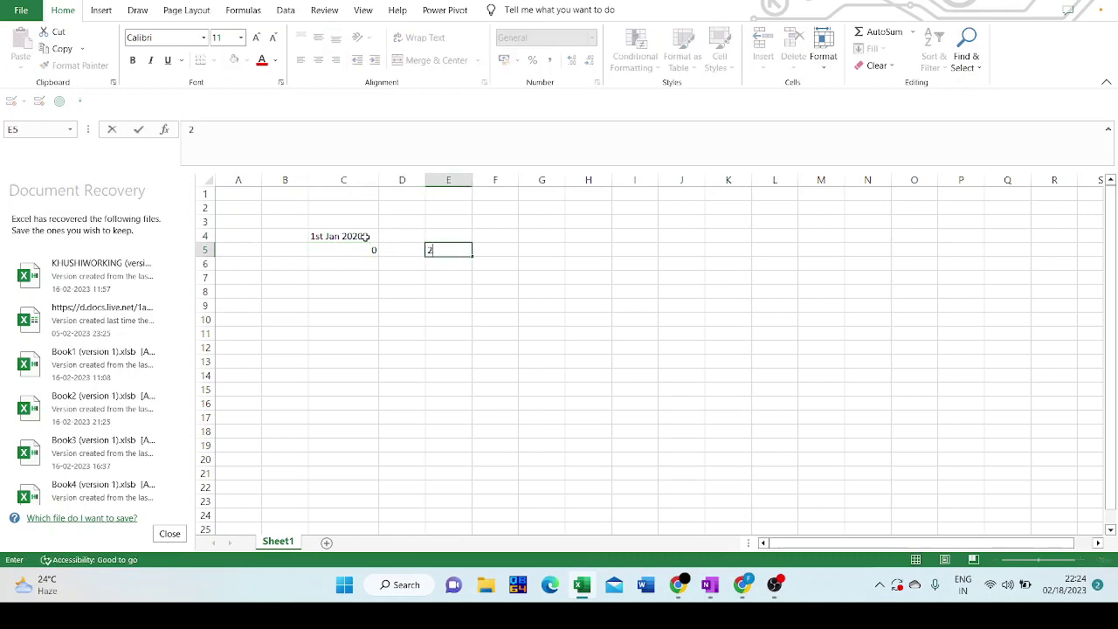
key("Return")
key("Up")
key("Left")
type("1")
key("Return")
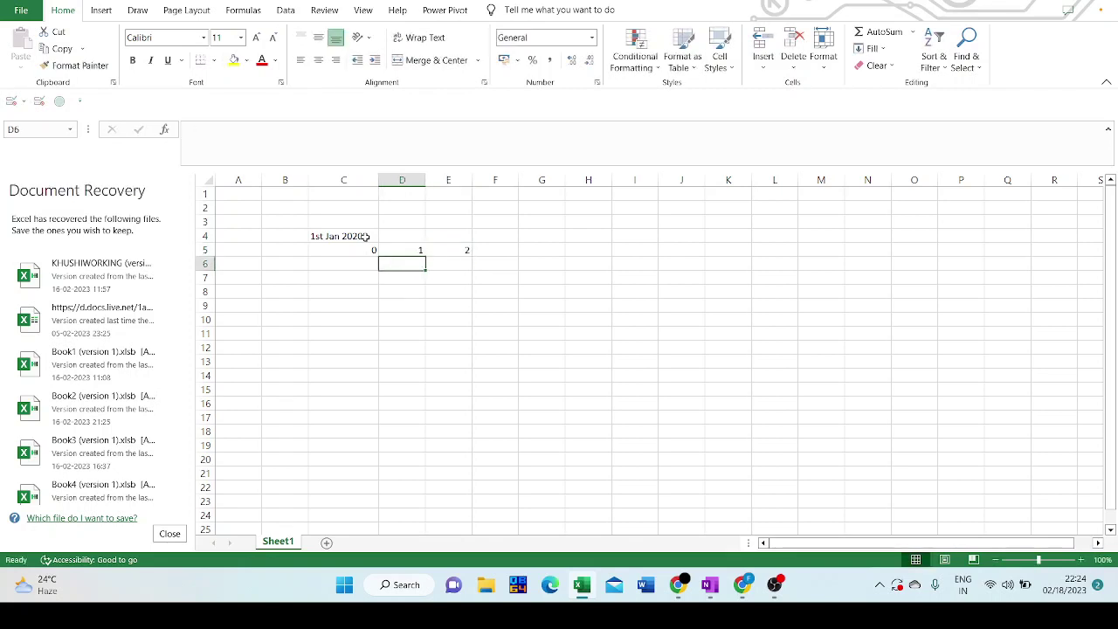
Enter the formula =E5+1 in cell F5 and fill it across row 5 through cell S5
left_click(490, 252)
type("=")
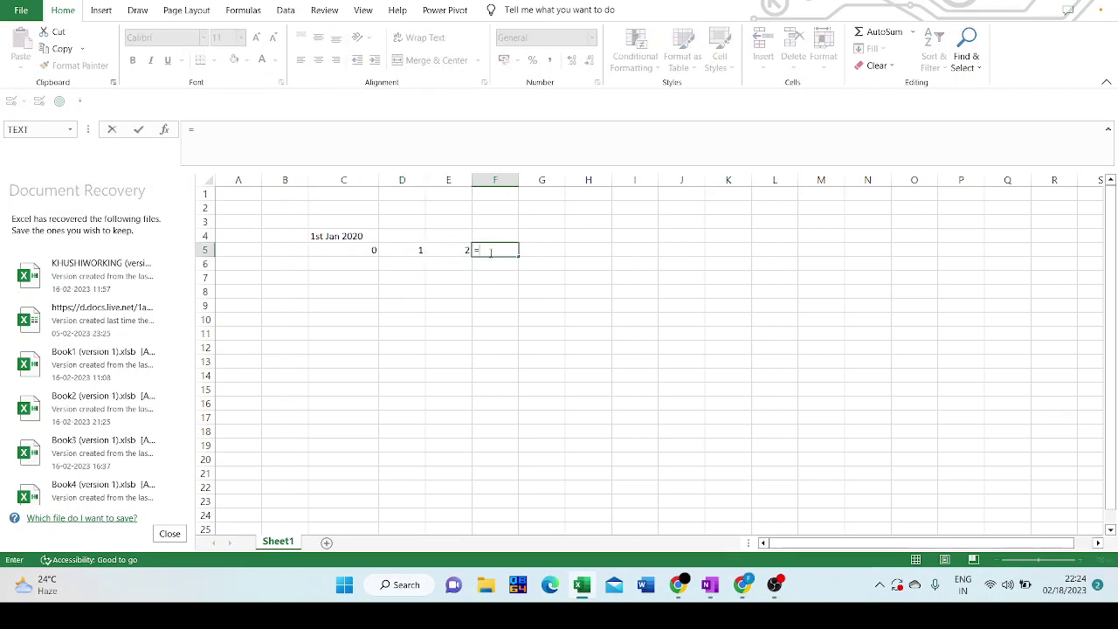
key("Left")
type("+1")
key("ctrl+Return")
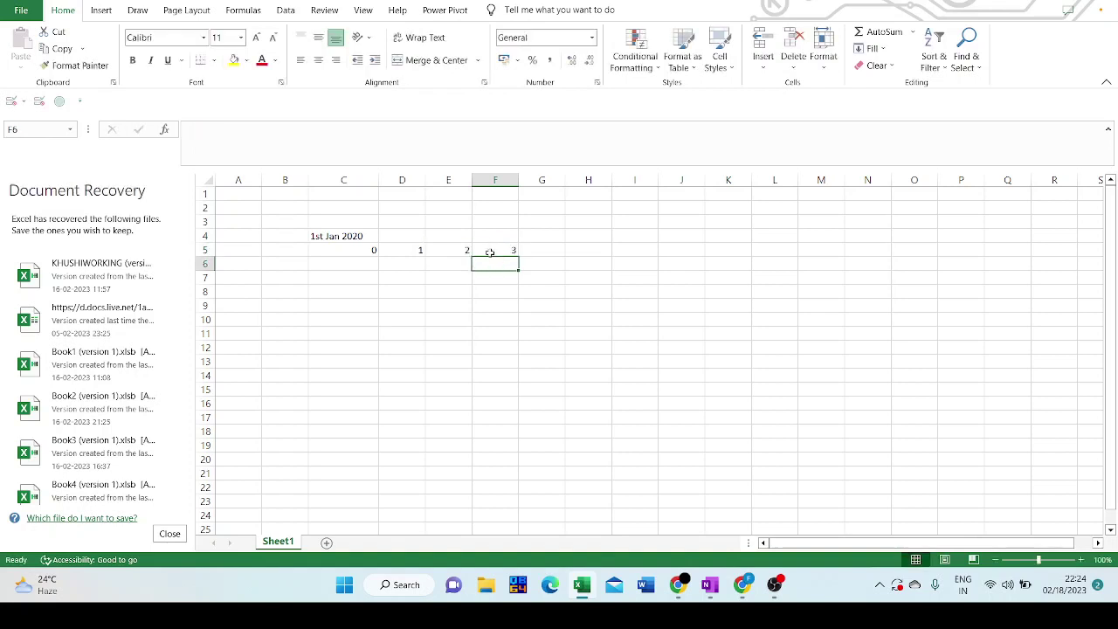
left_click_drag(519, 253, 966, 257)
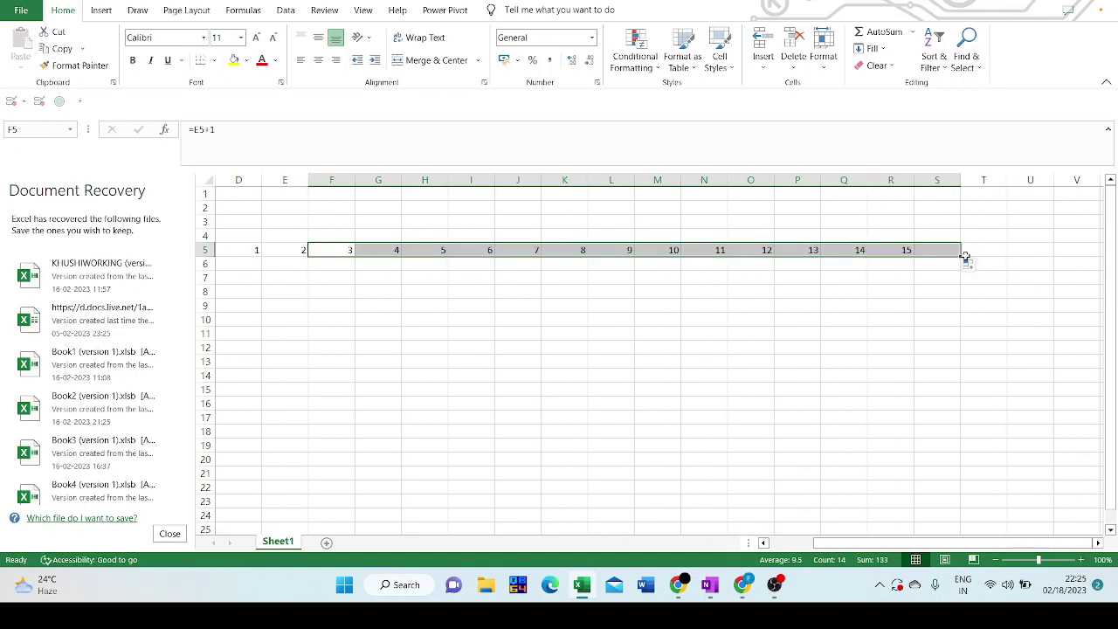
Enter the label "(Retire)" in cell S6, below the final period
left_click(942, 236)
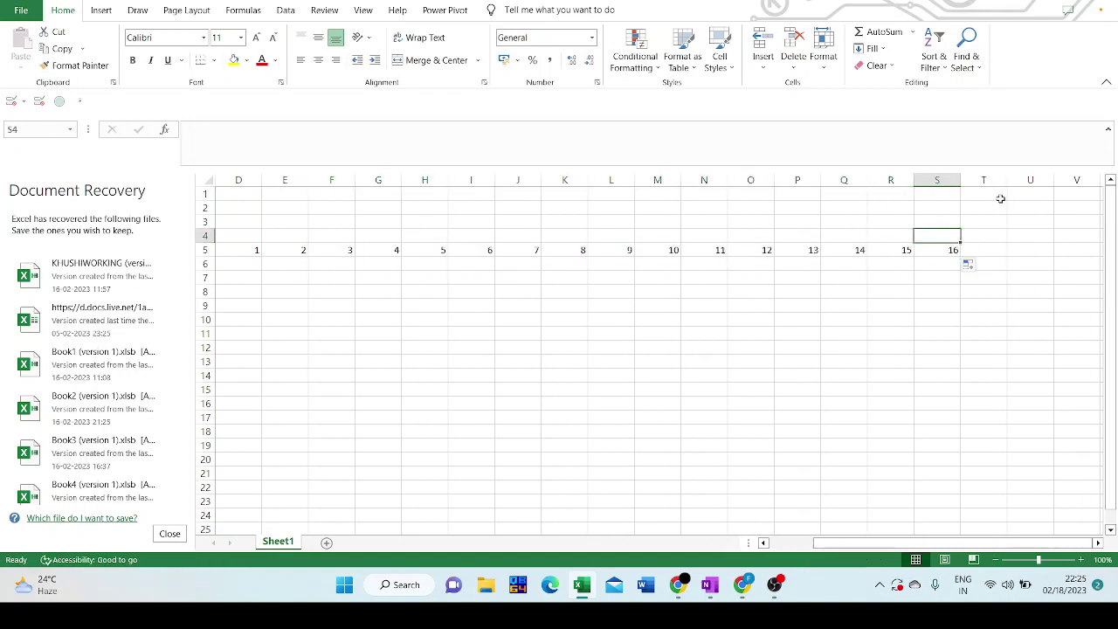
key("Down")
key("Down")
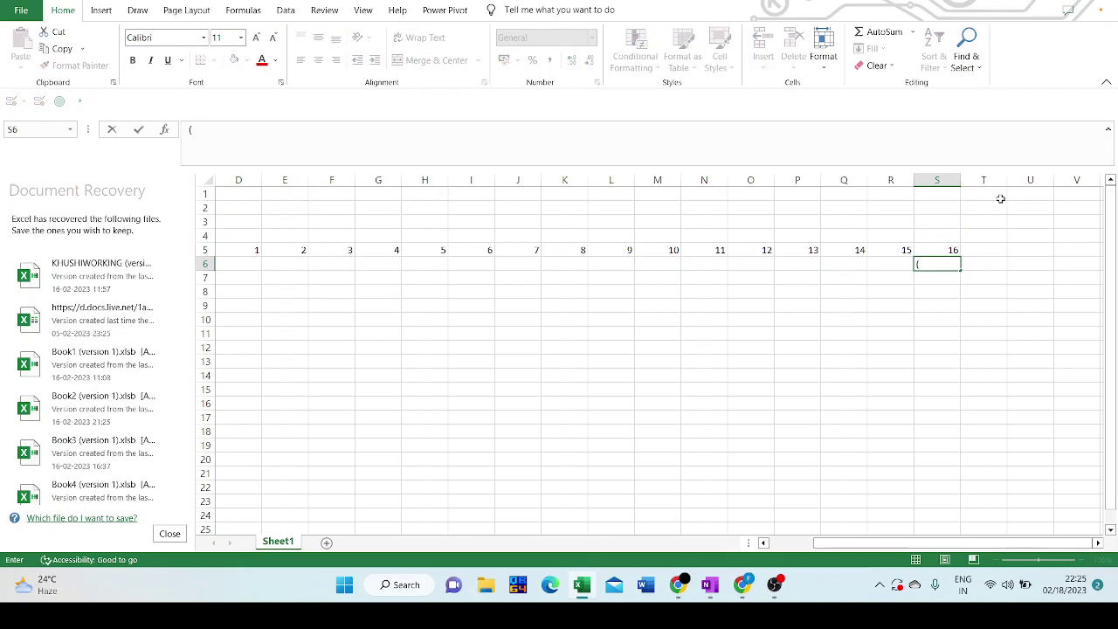
type("ire")
key("Return")
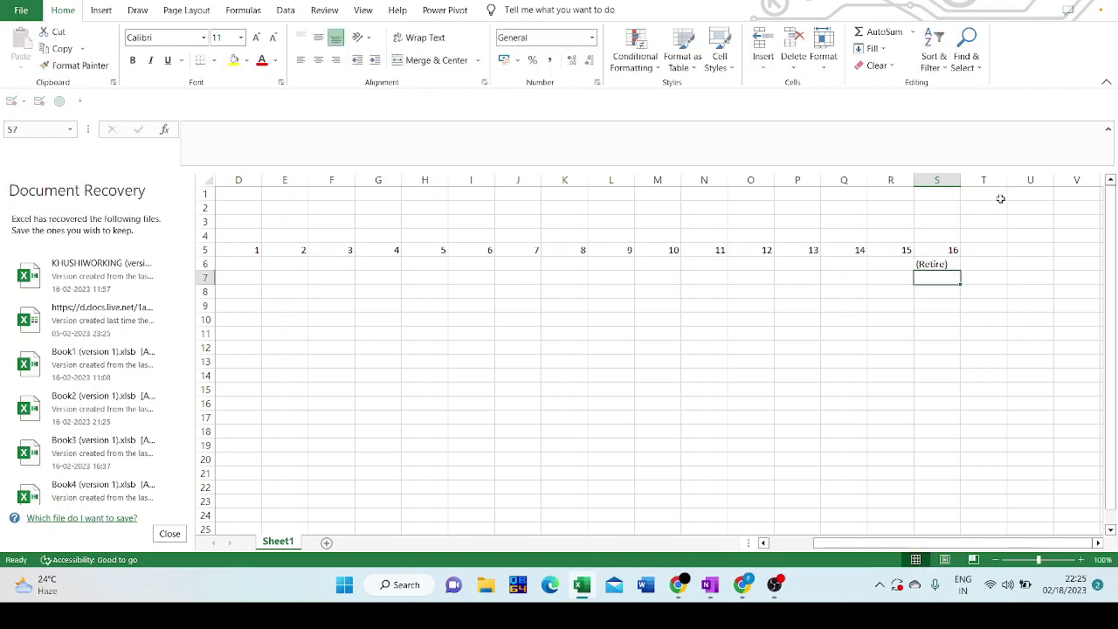
Close the Document Recovery list and remove the recovered files instead of keeping them for the next start
left_click(172, 534)
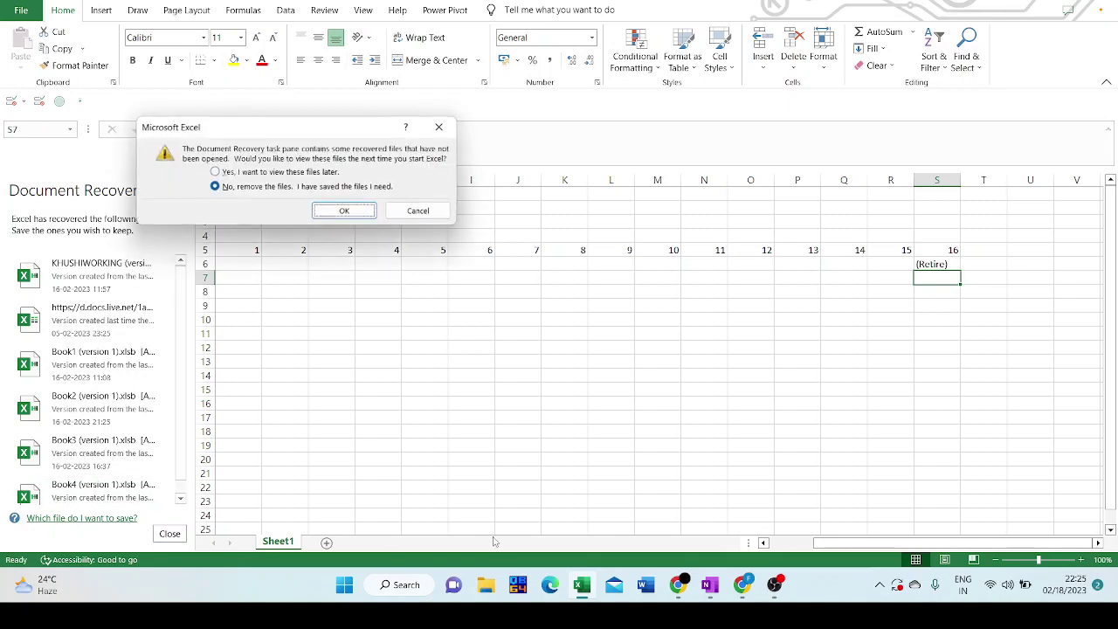
left_click(341, 211)
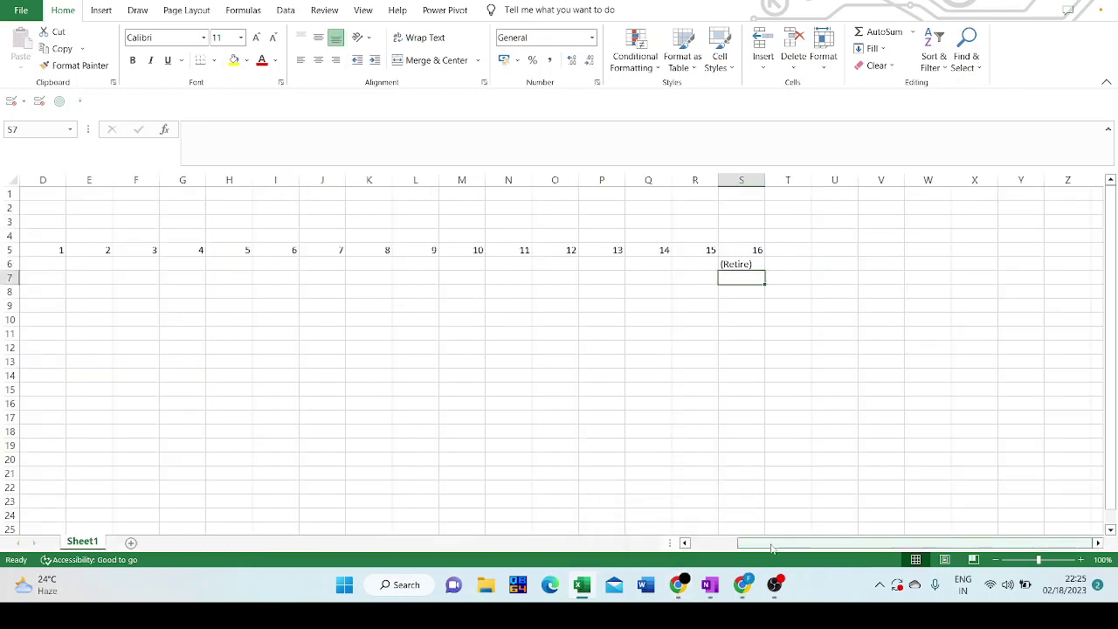
Centre the starting date in cell C4 horizontally
left_click_drag(771, 547, 734, 551)
left_click(148, 236)
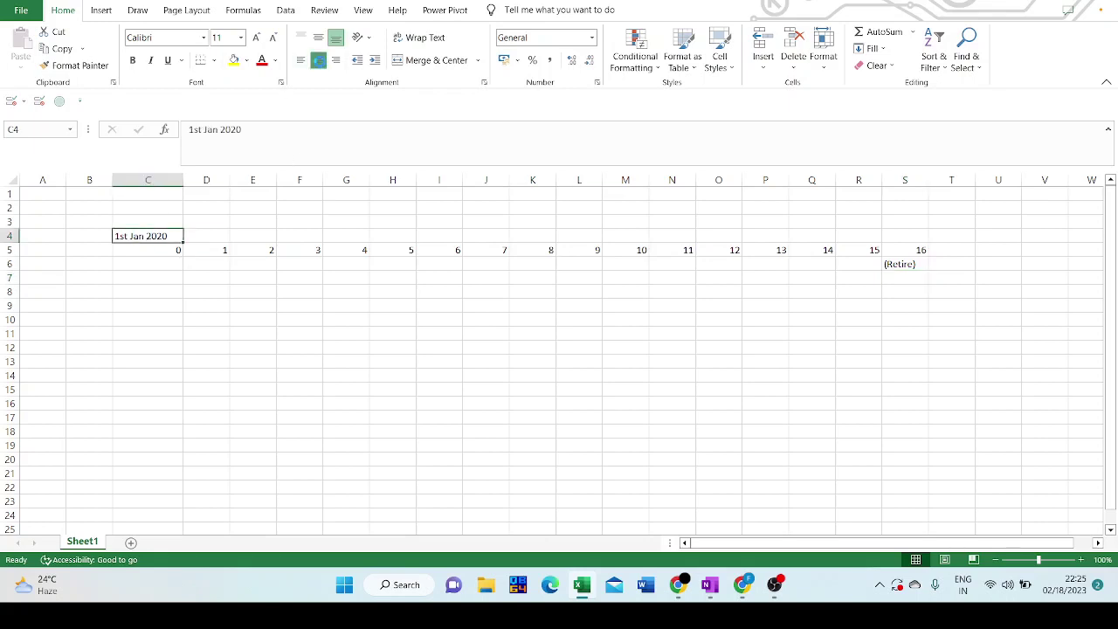
left_click(318, 60)
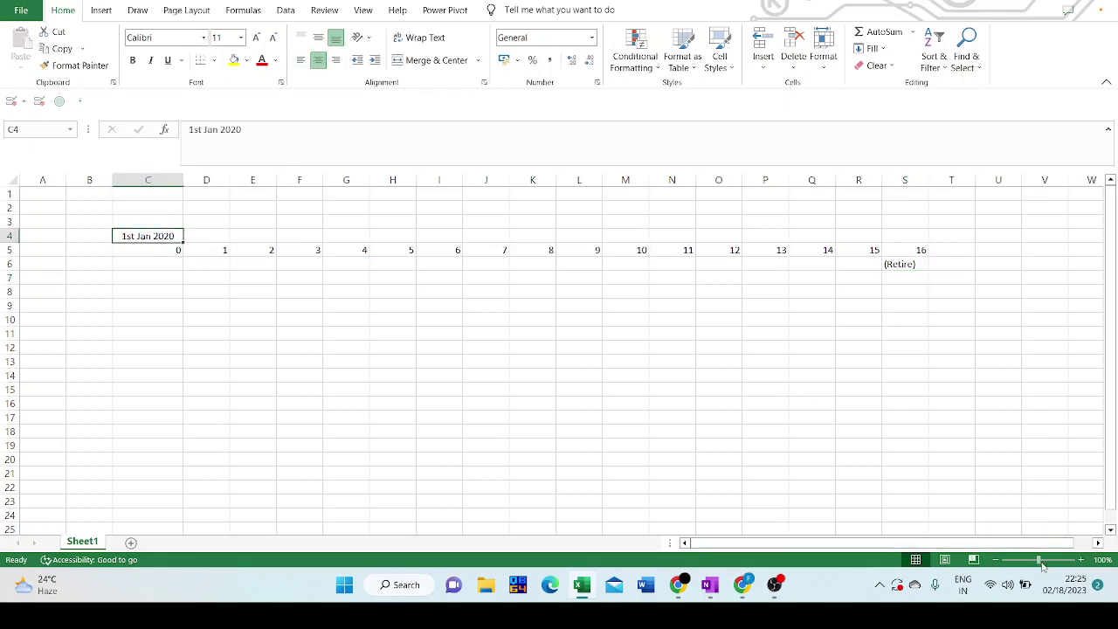
Enlarge the sheet view to 131% and review the period row from the starting period to the retirement period
left_click_drag(1038, 560, 1045, 564)
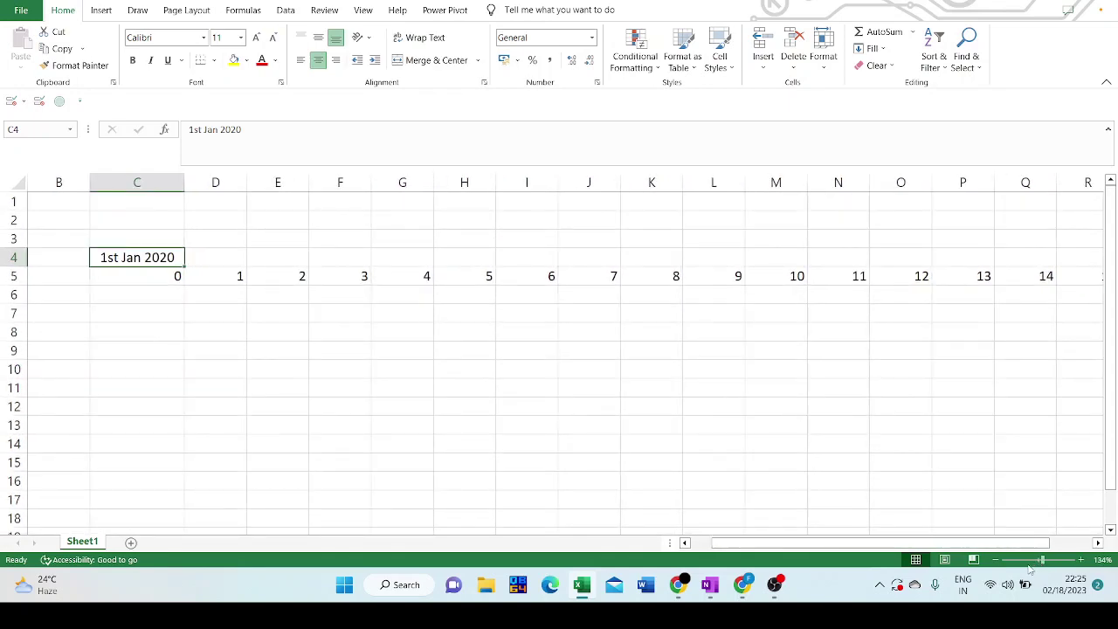
left_click(1037, 559)
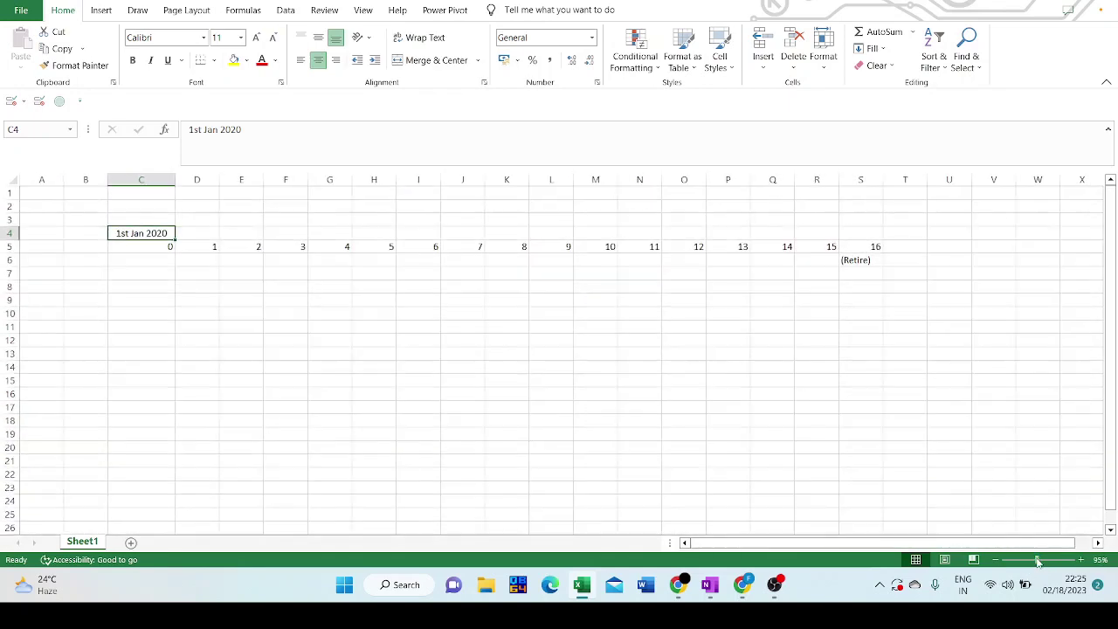
left_click_drag(1039, 559, 1042, 559)
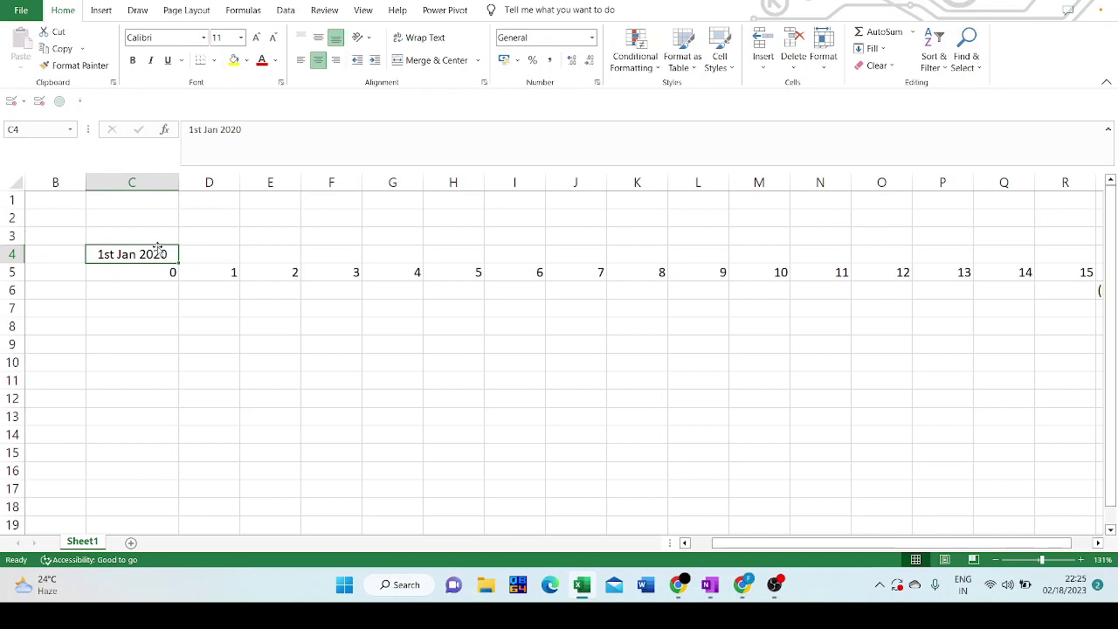
left_click(821, 270)
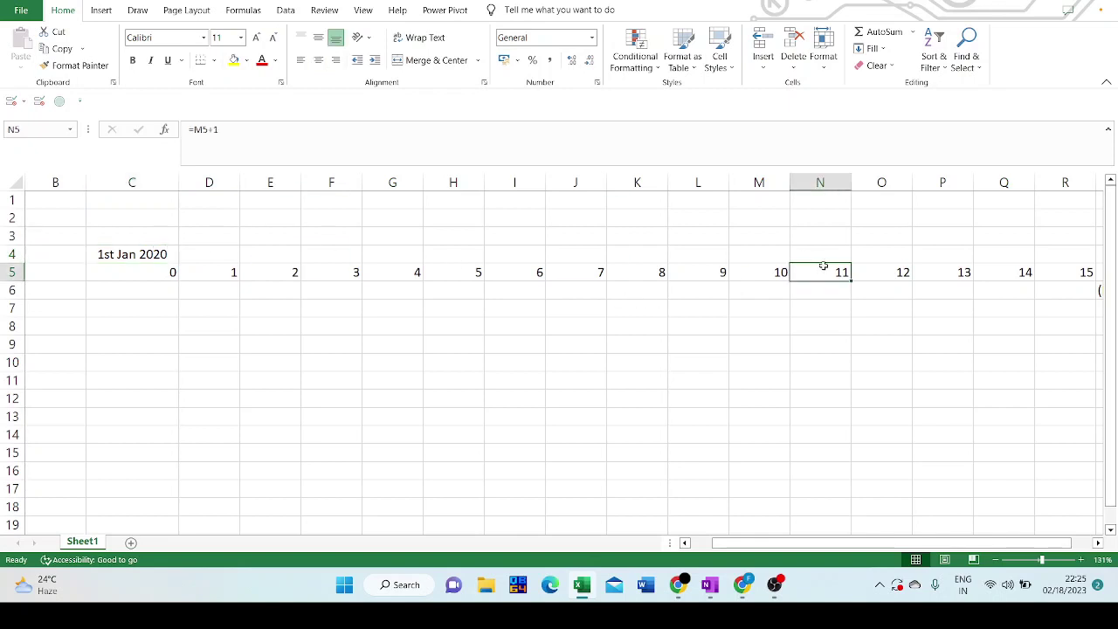
key("Right")
key("Right")
key("Right")
key("Right")
key("Right")
key("Right")
key("Left")
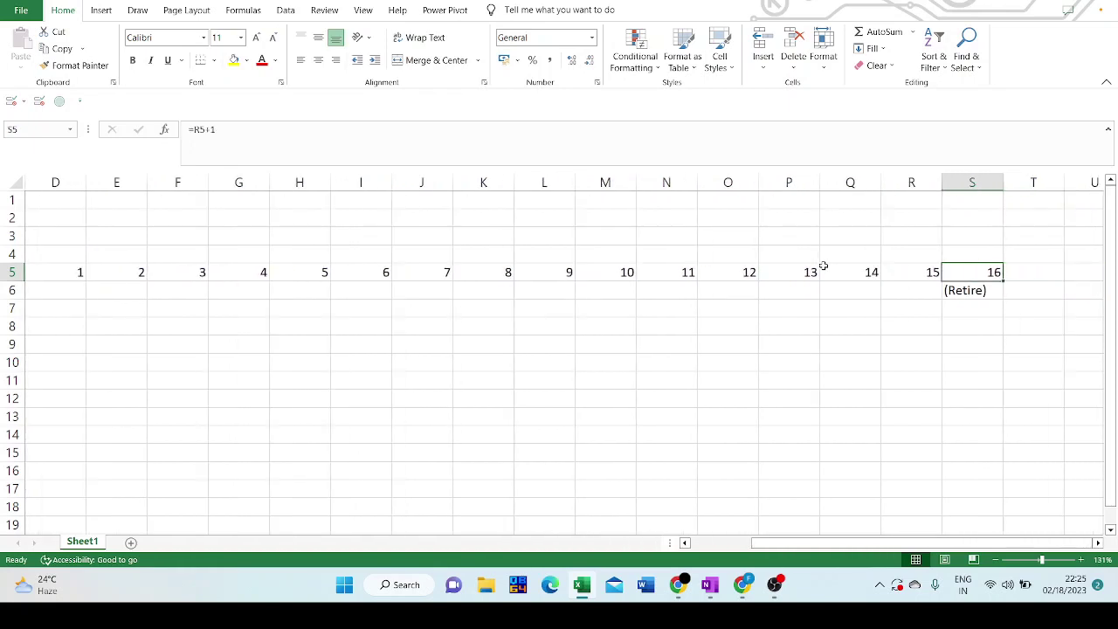
key("Left")
key("Left")
key("Left")
key("Left")
key("Left")
key("Left")
key("Left")
key("Left")
key("Left")
key("Left")
key("Left")
key("Left")
key("Left")
key("Left")
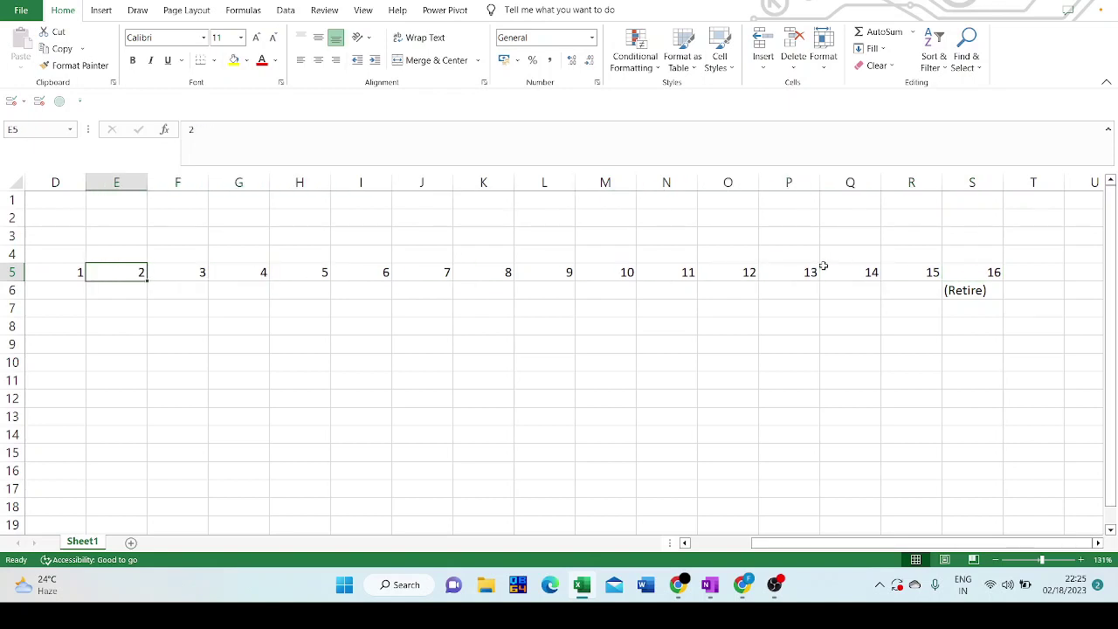
key("Left")
key("Left")
key("Left")
key("Right")
key("Right")
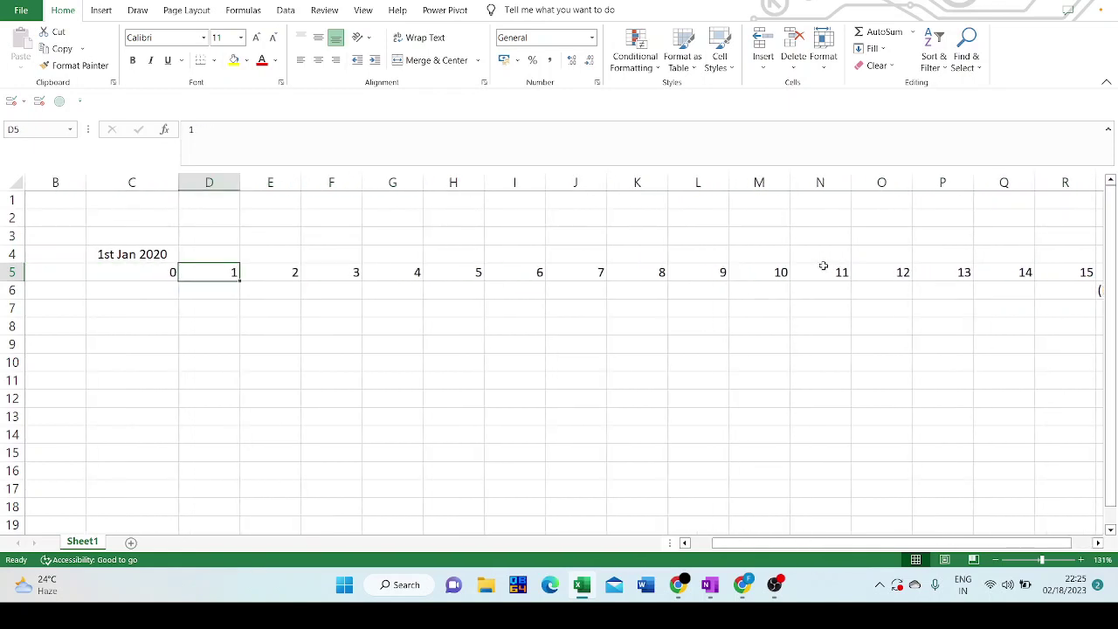
Enter "31st Dec 2020" in cell D4 above period 1 and widen column D to fit it
key("Up")
type("31st")
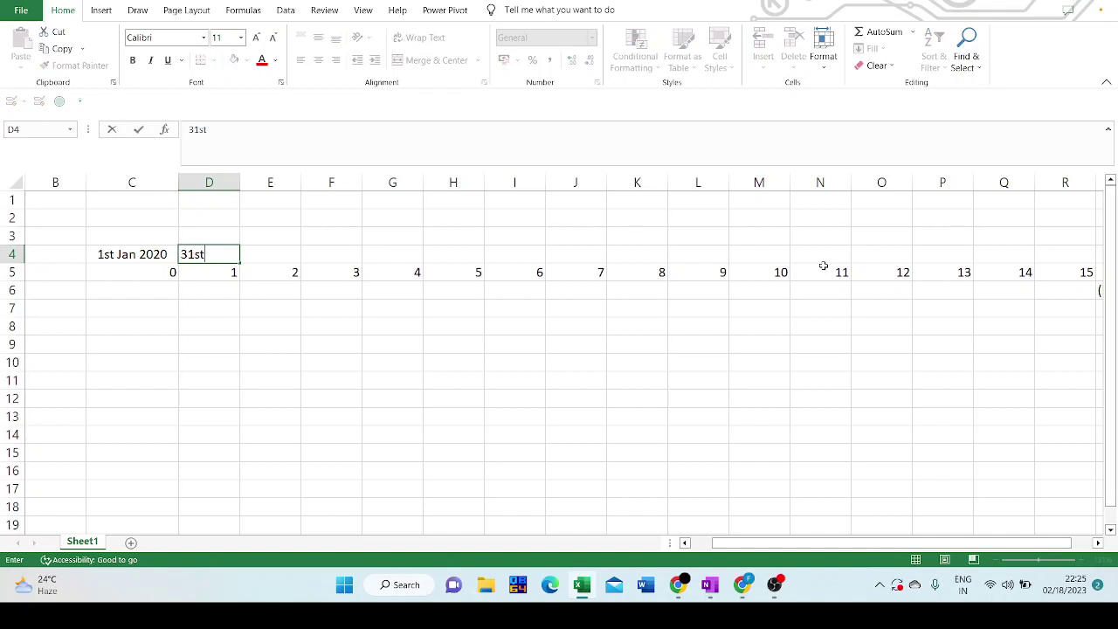
type(" DEc 2020")
key("Return")
key("Up")
key("Right")
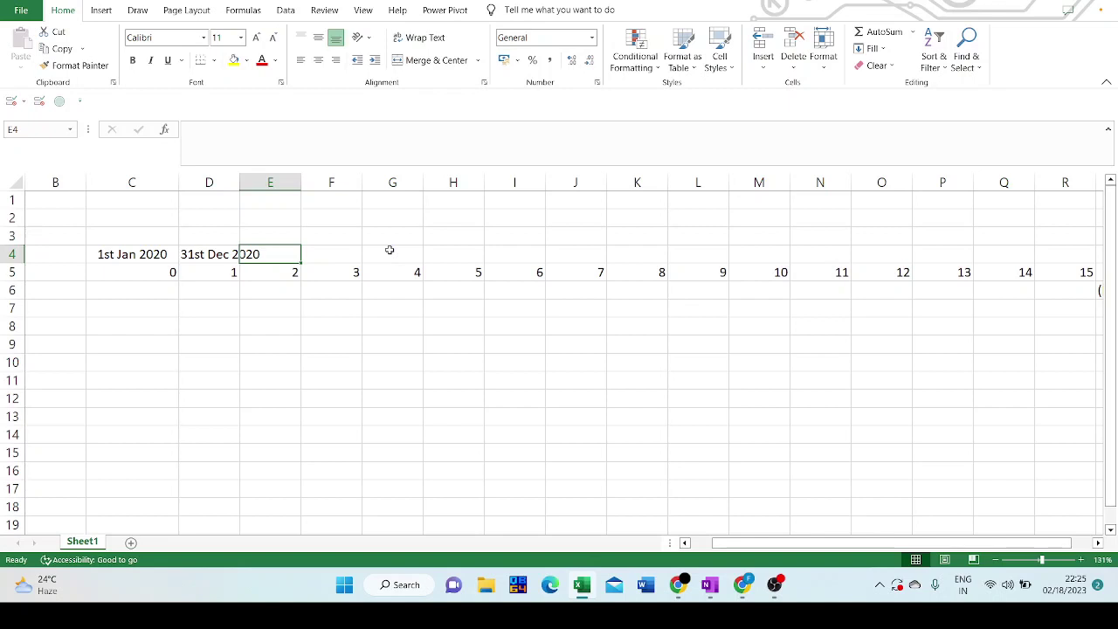
left_click_drag(239, 183, 262, 184)
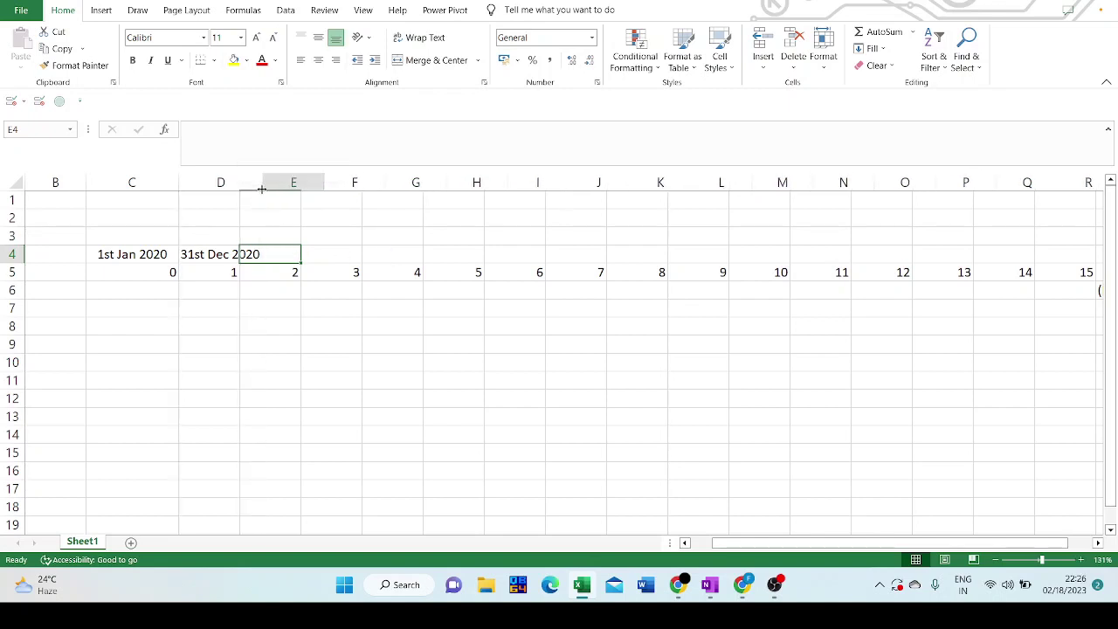
Examine the period row from the starting period in C5 to the first empty cell after the retirement period, T5
left_click(161, 274)
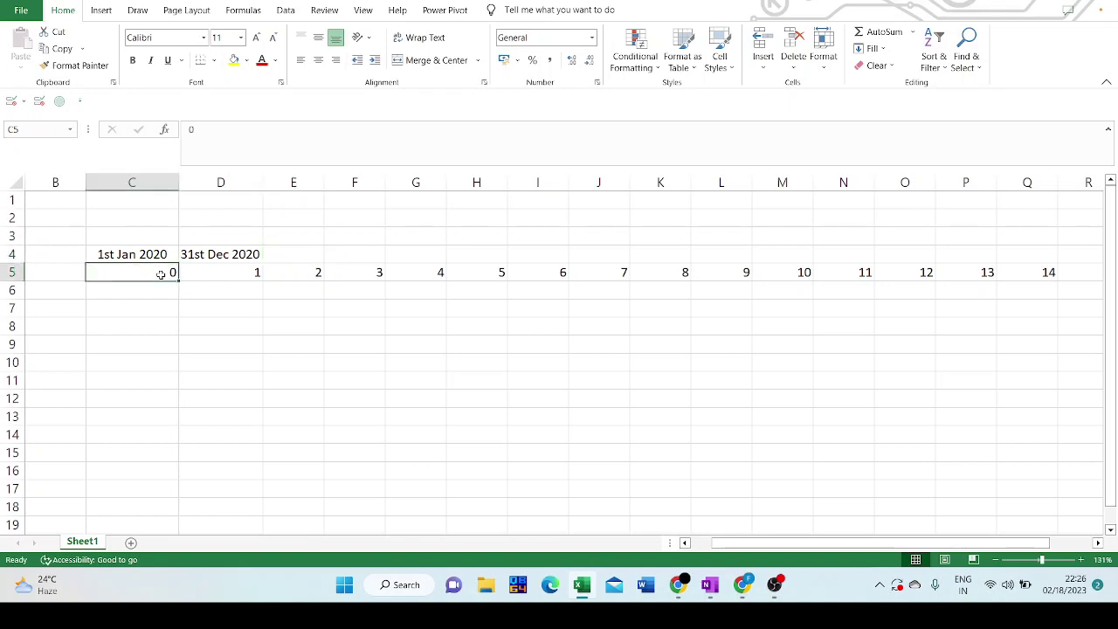
left_click(219, 271)
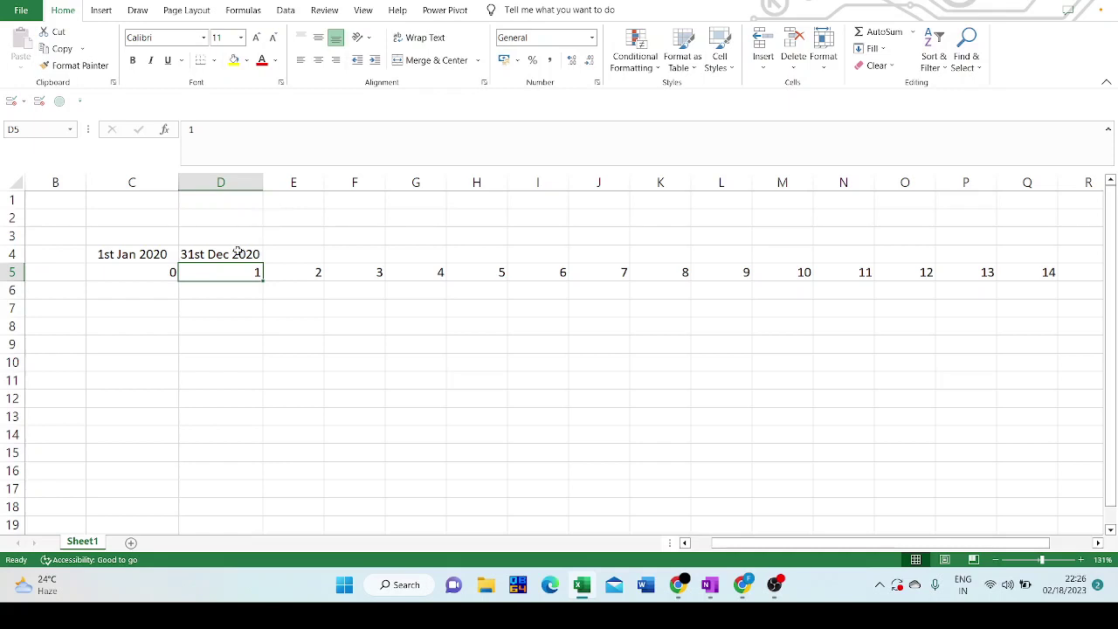
key("Right")
key("Right")
key("Right")
key("Right")
key("Right")
key("Right")
key("Right")
key("Right")
key("Right")
key("Right")
key("Right")
key("Right")
key("Right")
key("Right")
key("Right")
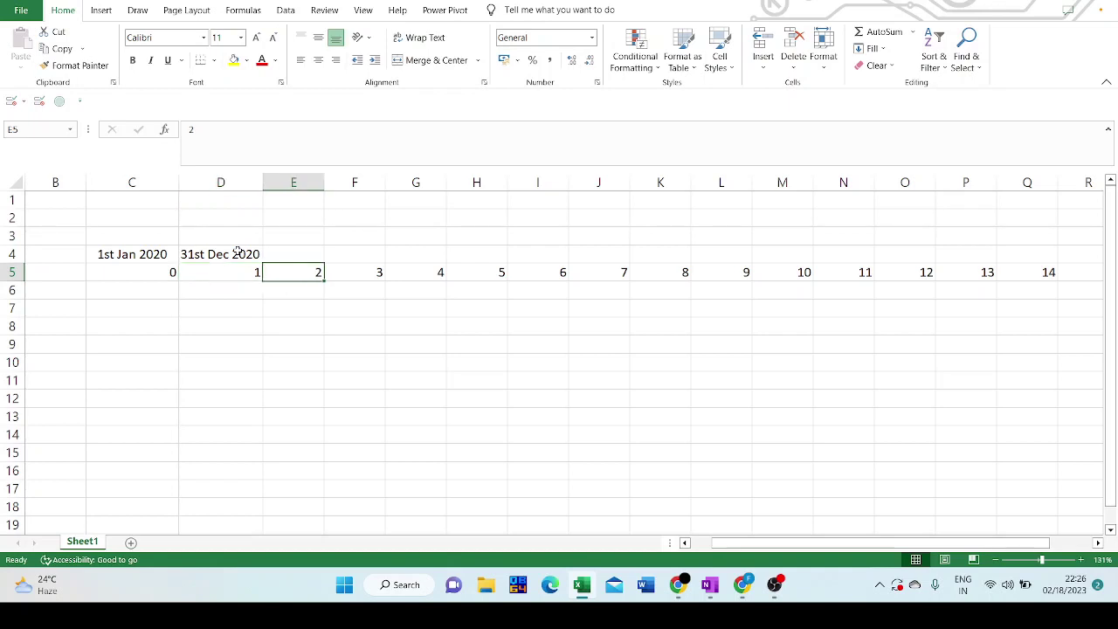
key("Right")
key("Right")
key("Right")
key("Right")
key("Right")
key("Right")
key("Right")
key("Right")
key("Right")
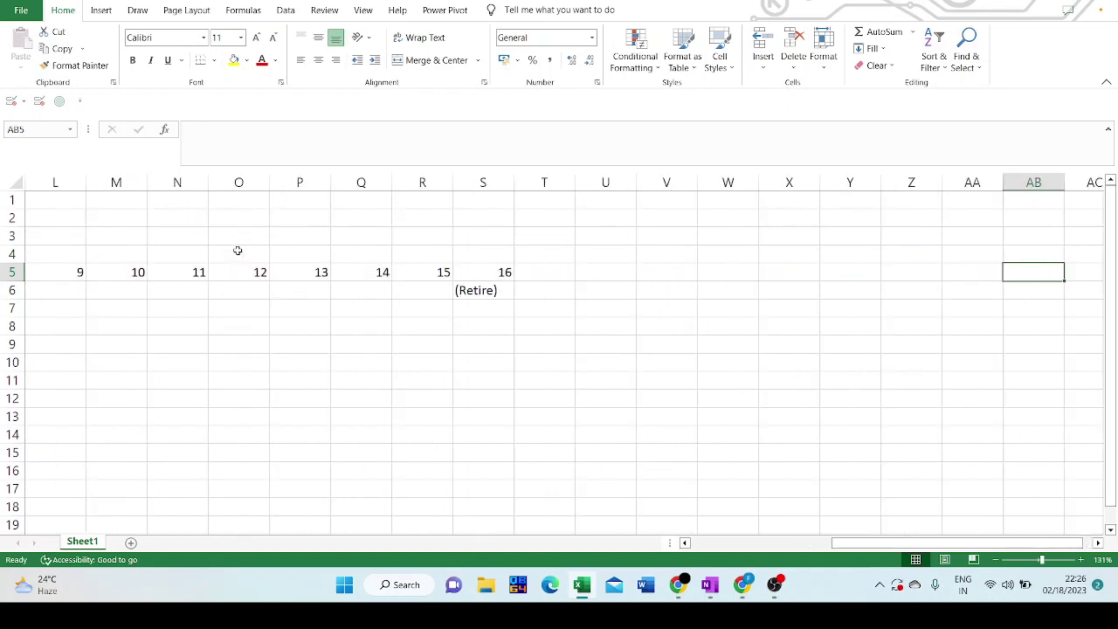
key("Left")
key("Left")
key("Left")
key("Left")
key("Left")
key("Left")
key("Left")
key("Left")
key("Left")
key("Left")
key("Left")
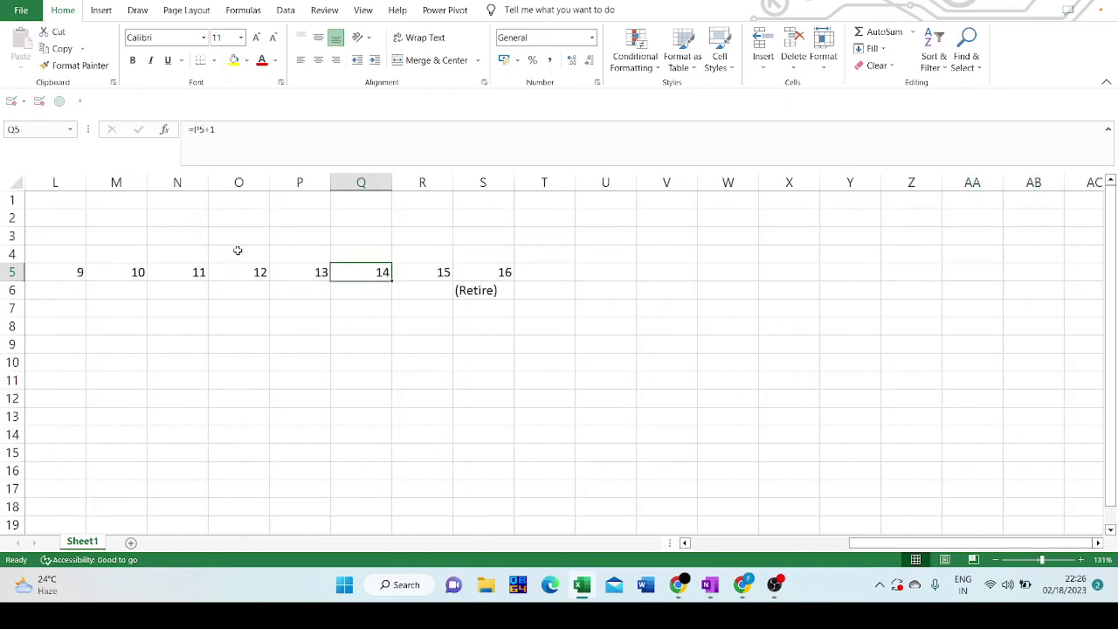
key("Right")
key("Right")
key("Right")
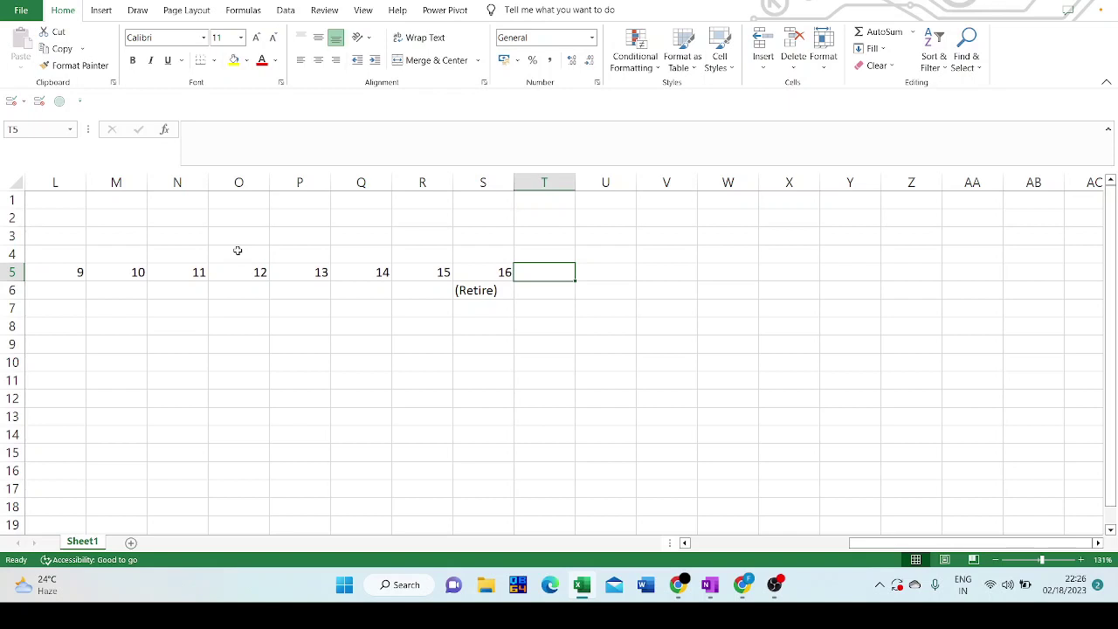
type("17")
key("Return")
key("Up")
Enter the formula =S5+1 in cell T5 and fill it across row 5 through cell AC5
type("=")
key("Left")
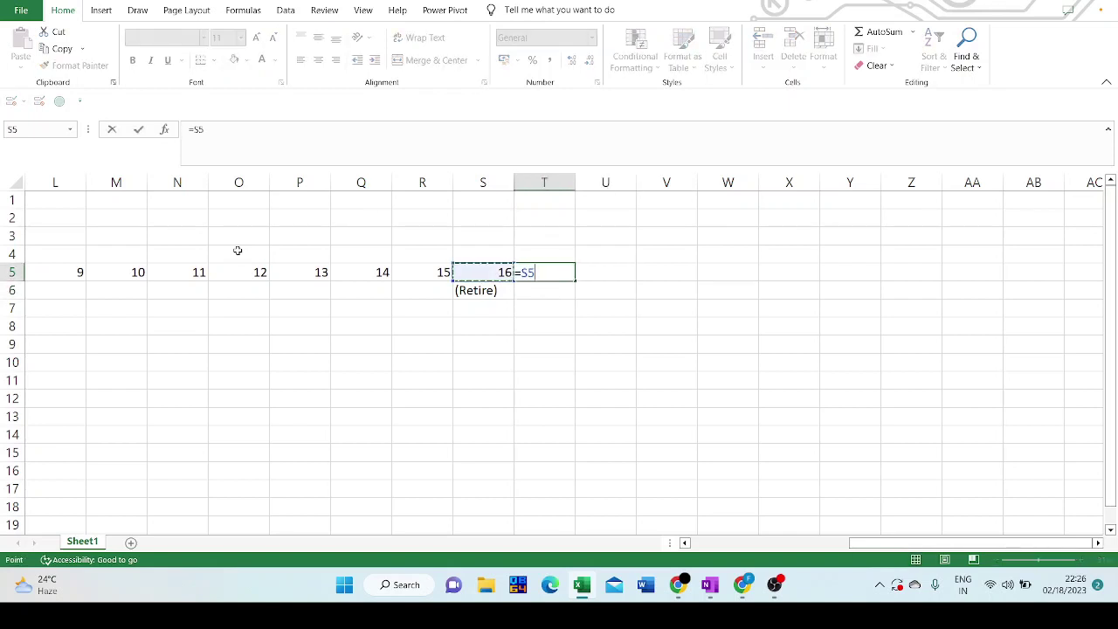
type("+1")
key("Return")
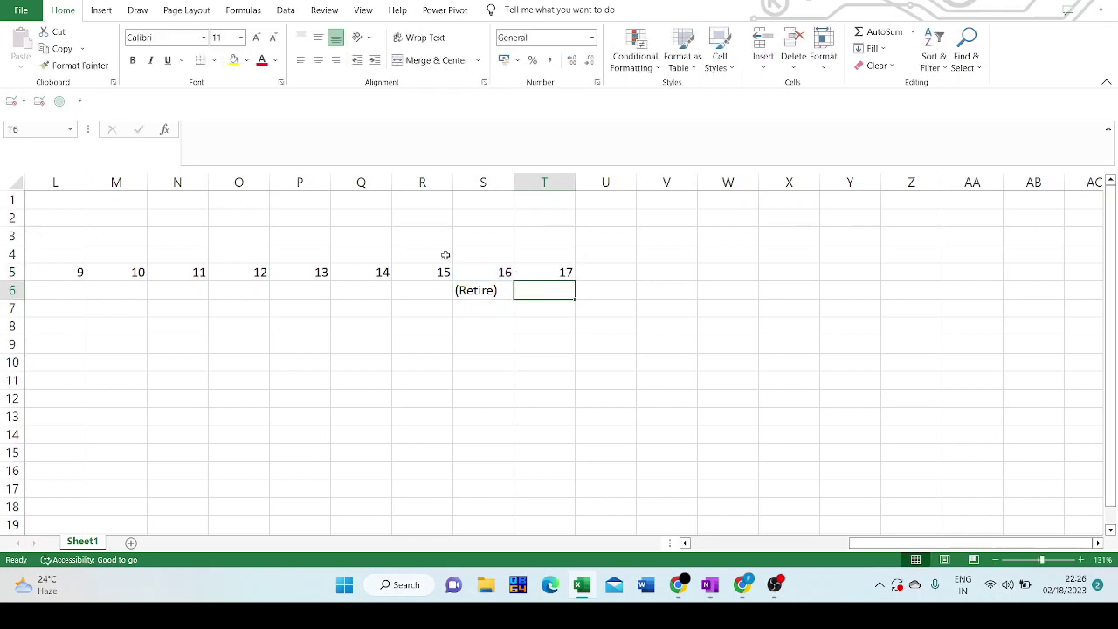
left_click(559, 272)
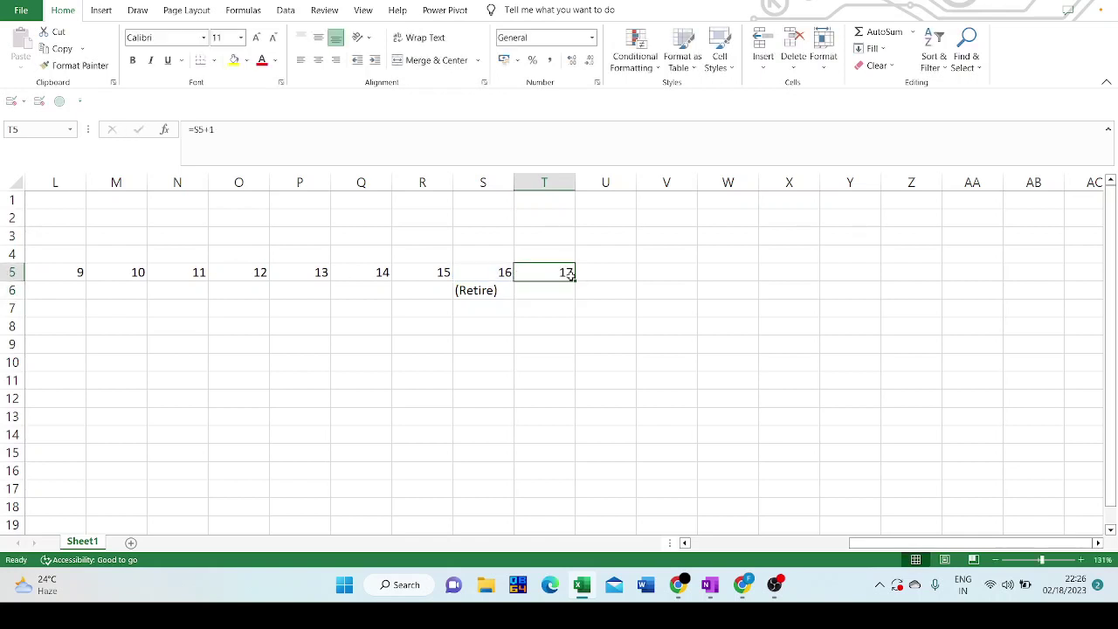
left_click_drag(576, 280, 1053, 294)
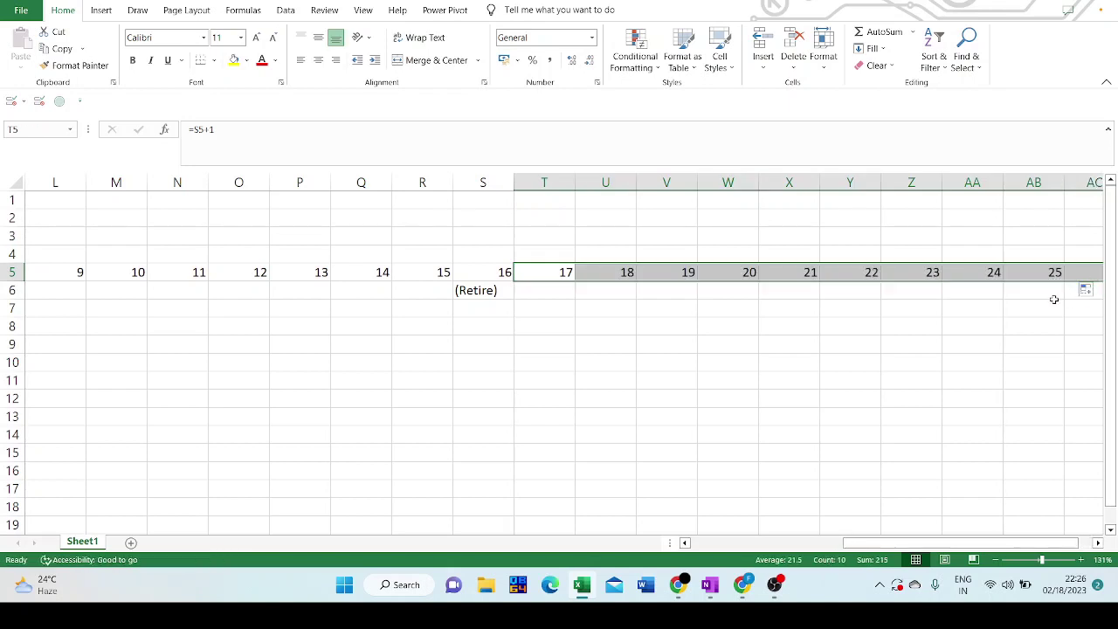
Merge cells T4 to AC4 above the periods that follow retirement into one cell
left_click(1054, 294)
key("Right")
scroll(1051, 297, "right", 1)
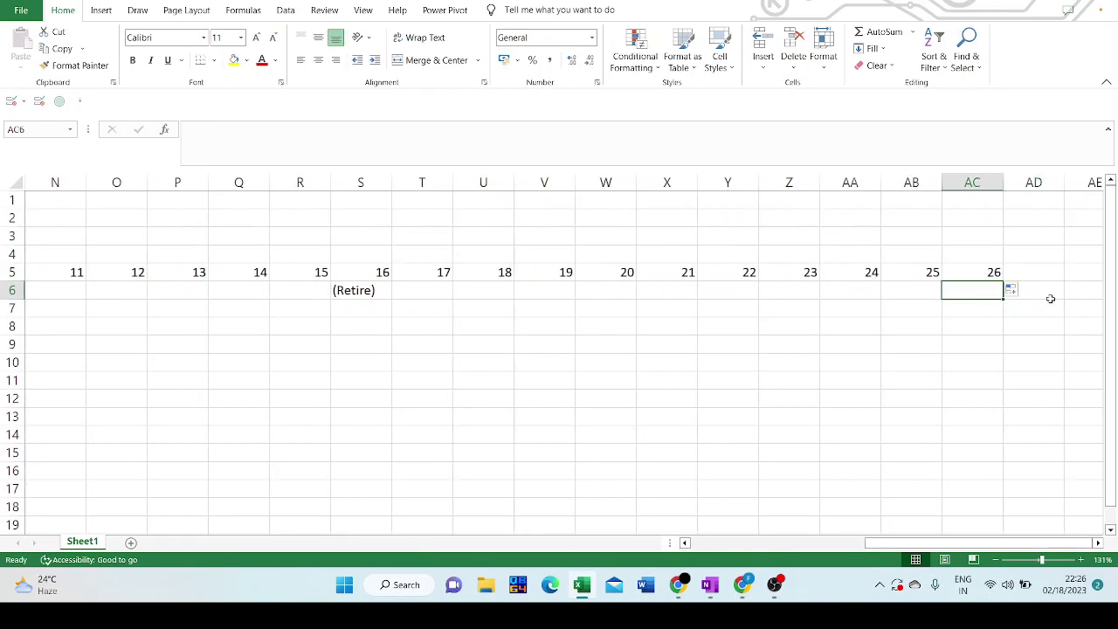
left_click_drag(443, 257, 992, 255)
right_click(991, 255)
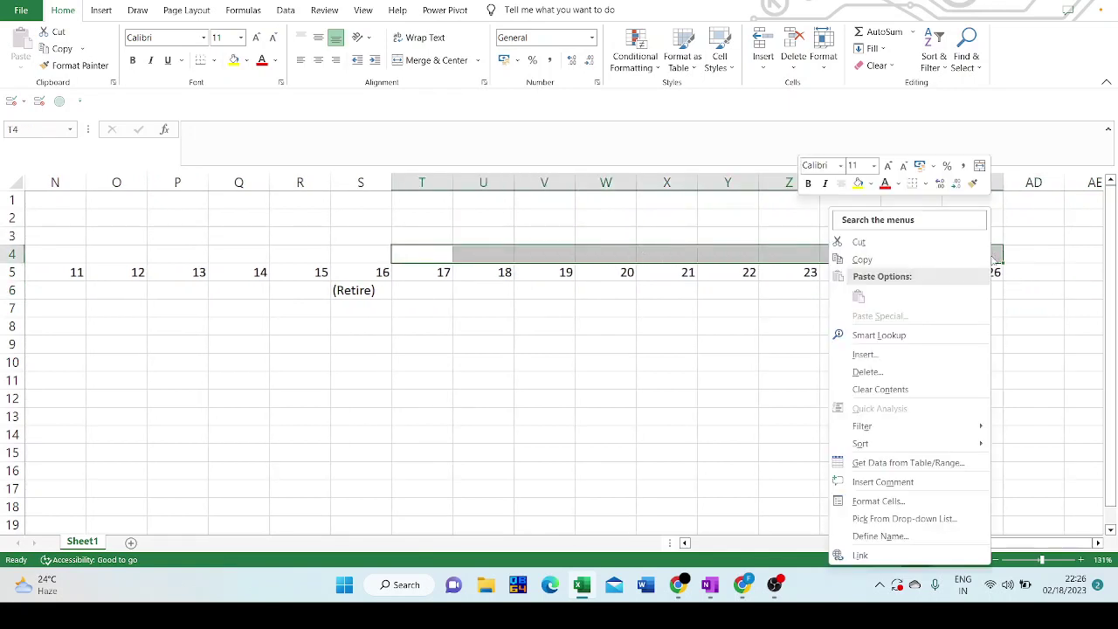
left_click(893, 505)
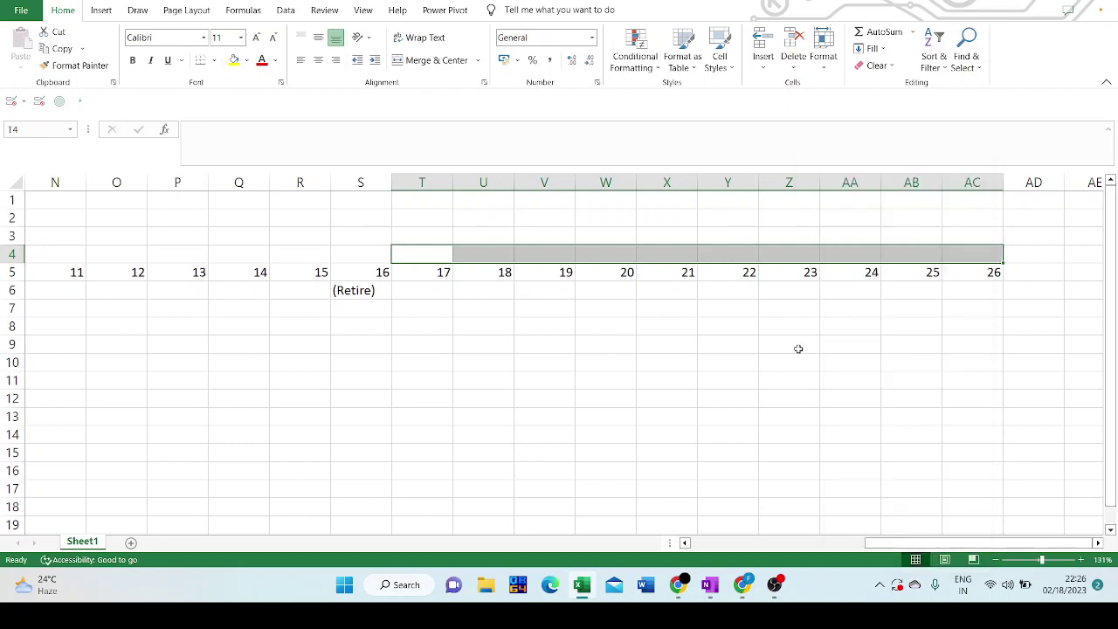
left_click(760, 234)
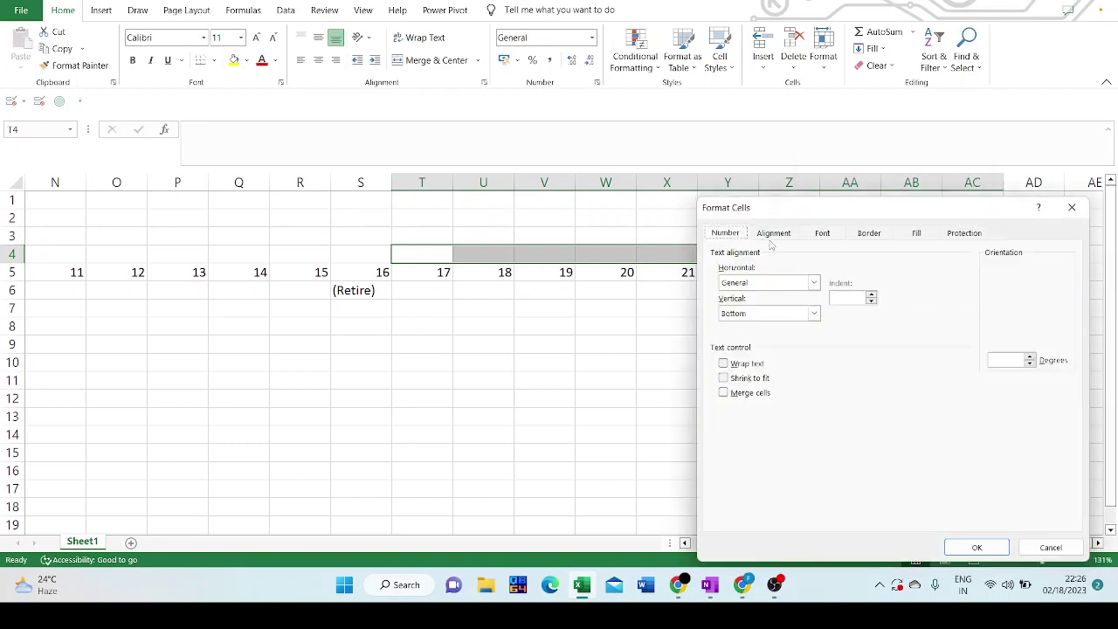
left_click(750, 394)
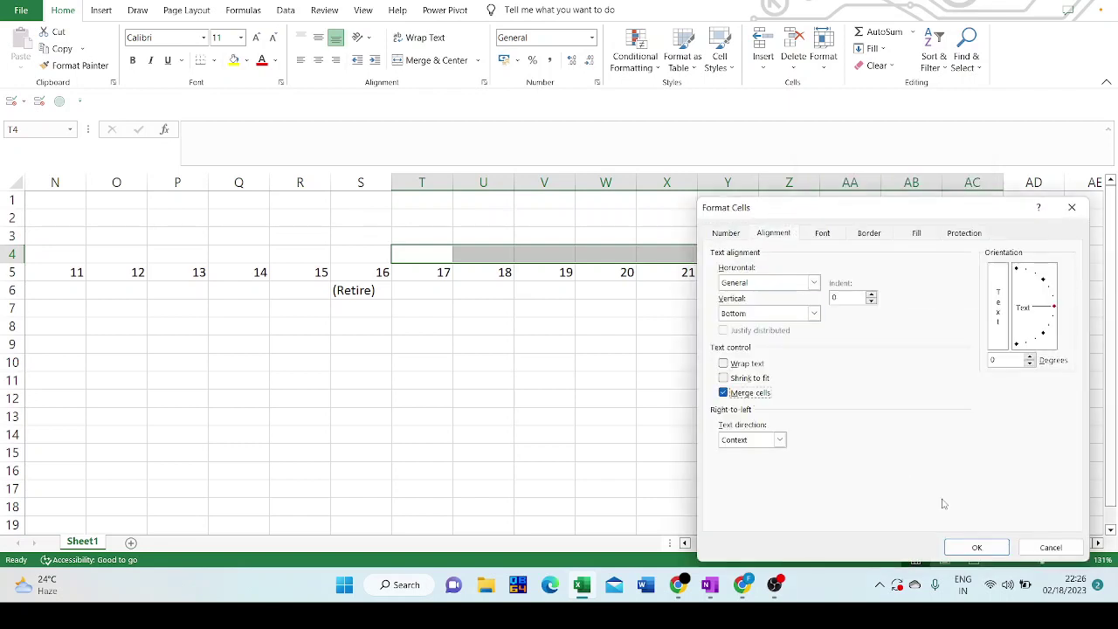
left_click(979, 549)
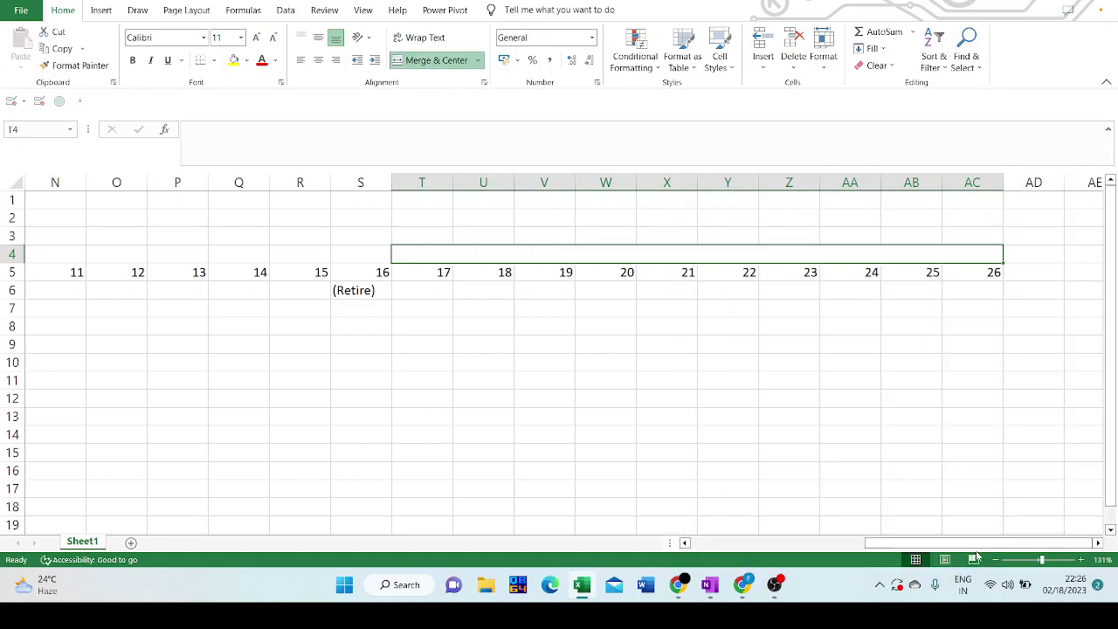
Enter the heading "RETIREMENT" in the merged cell T4:AC4 and centre it horizontally
type("RETI")
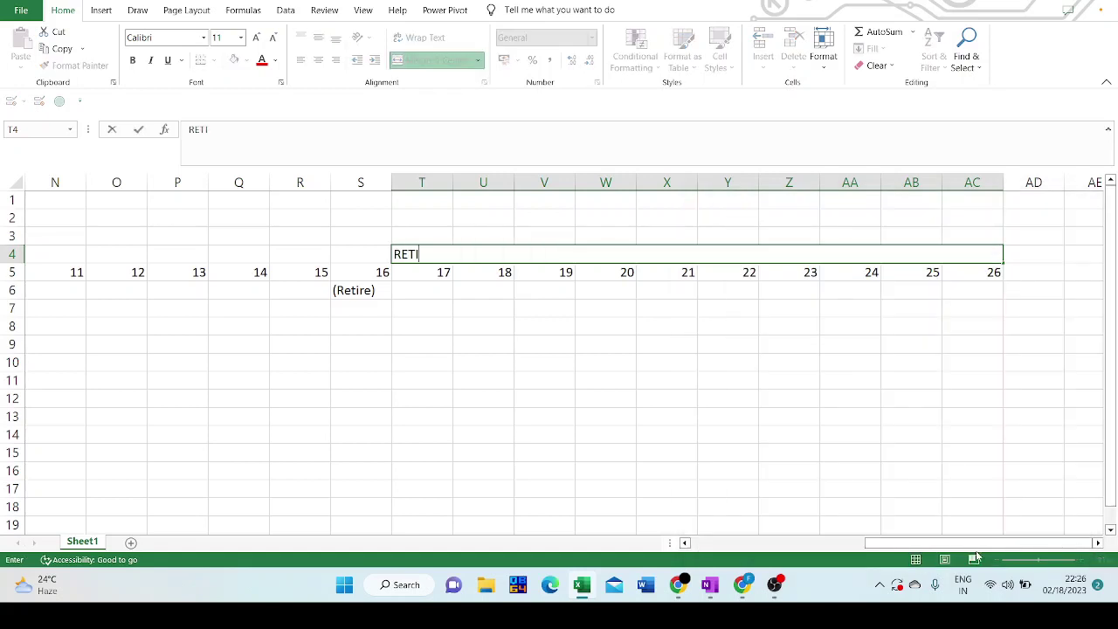
type("REMENT")
key("Return")
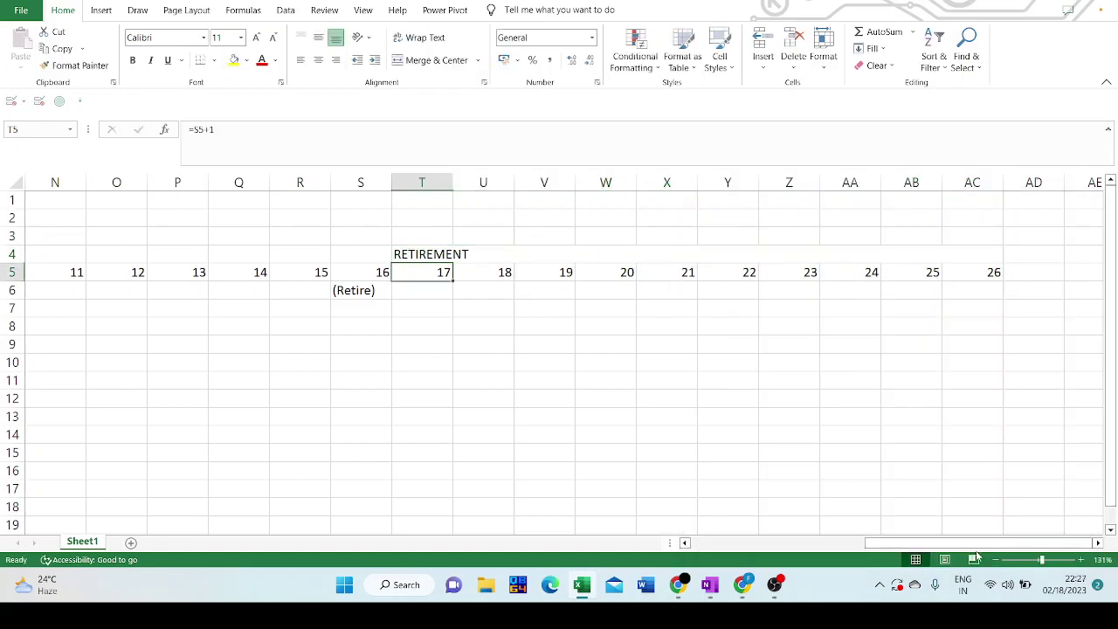
key("Up")
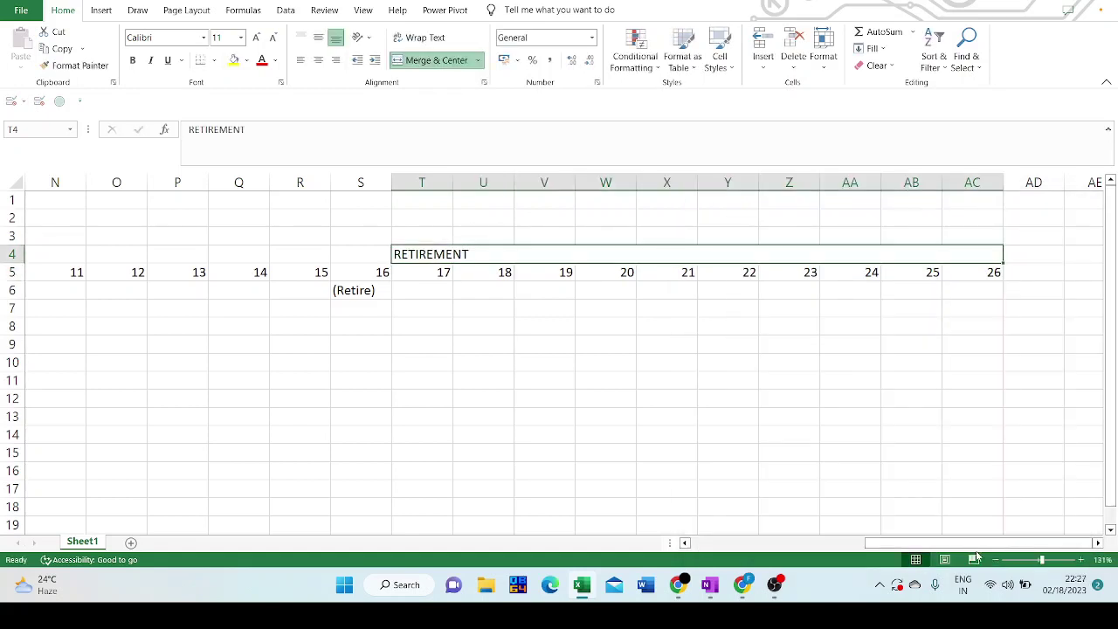
left_click(318, 60)
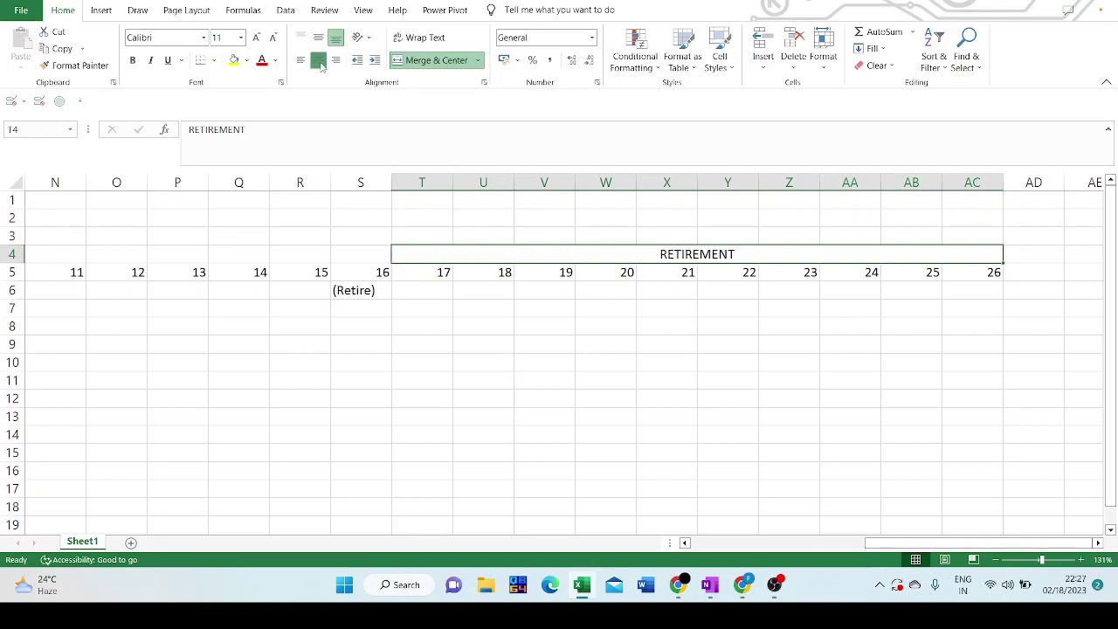
left_click(843, 544)
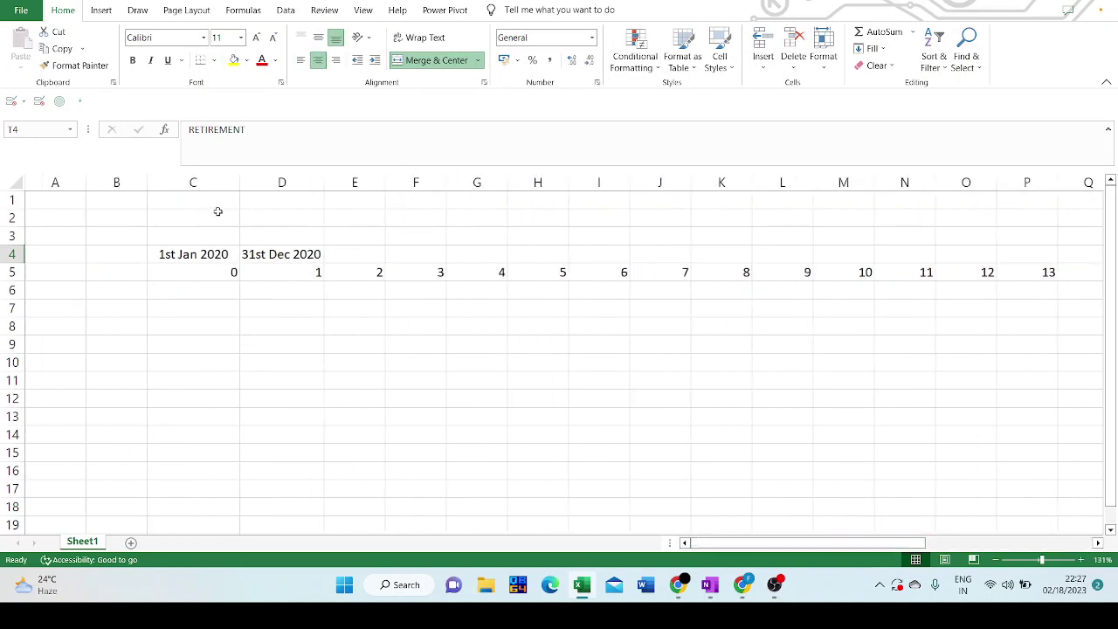
Merge cells C3 to S3 above the periods up to retirement into one cell
left_click_drag(218, 234, 916, 237)
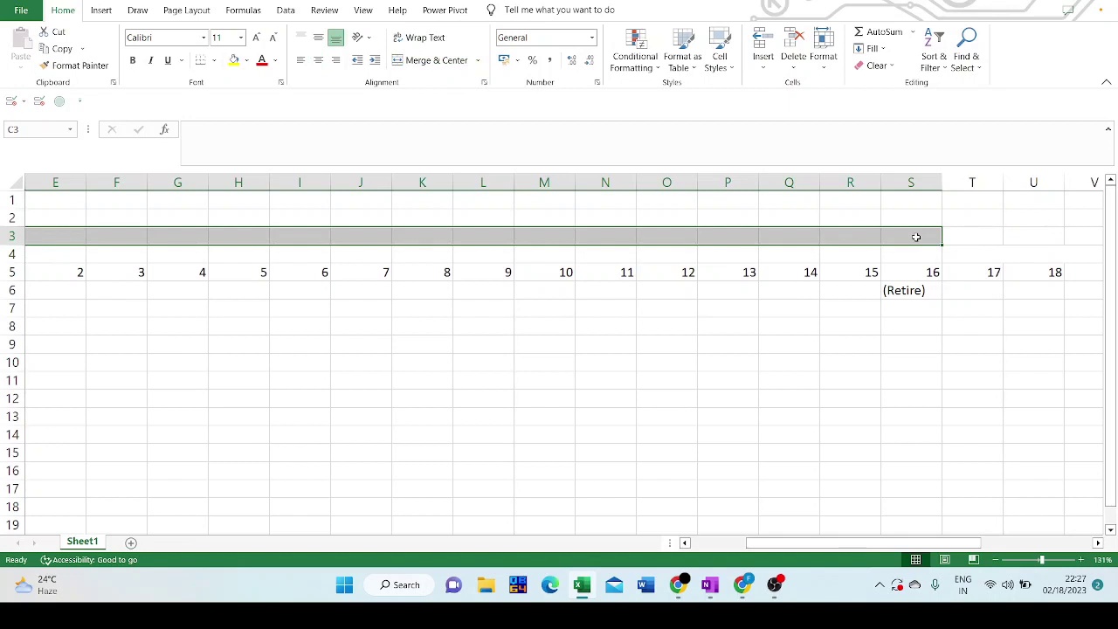
right_click(916, 236)
left_click(980, 497)
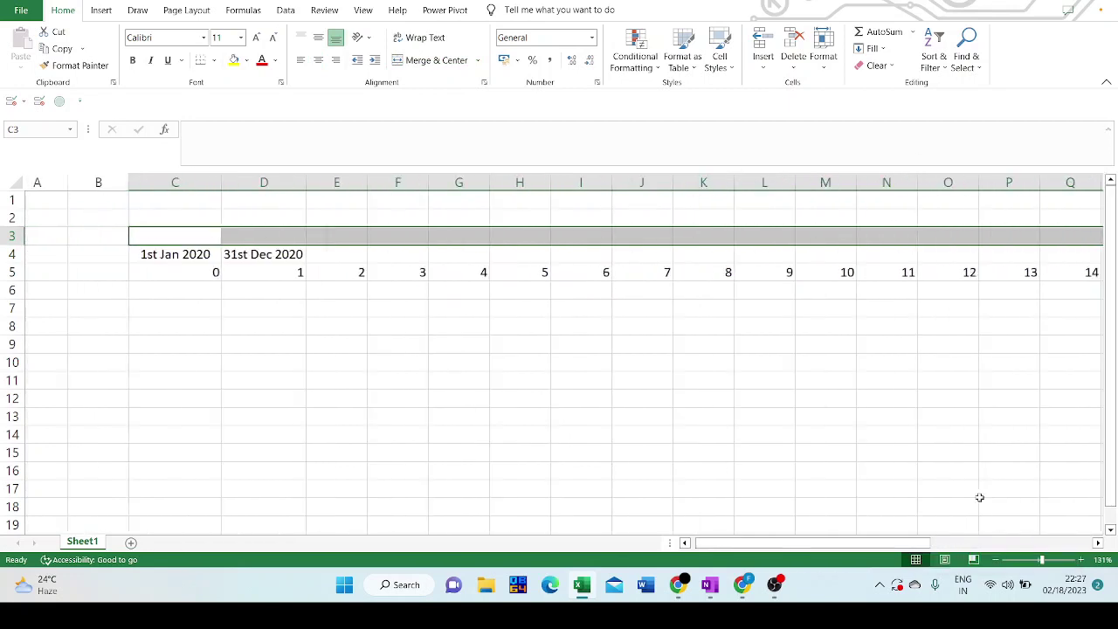
left_click(748, 392)
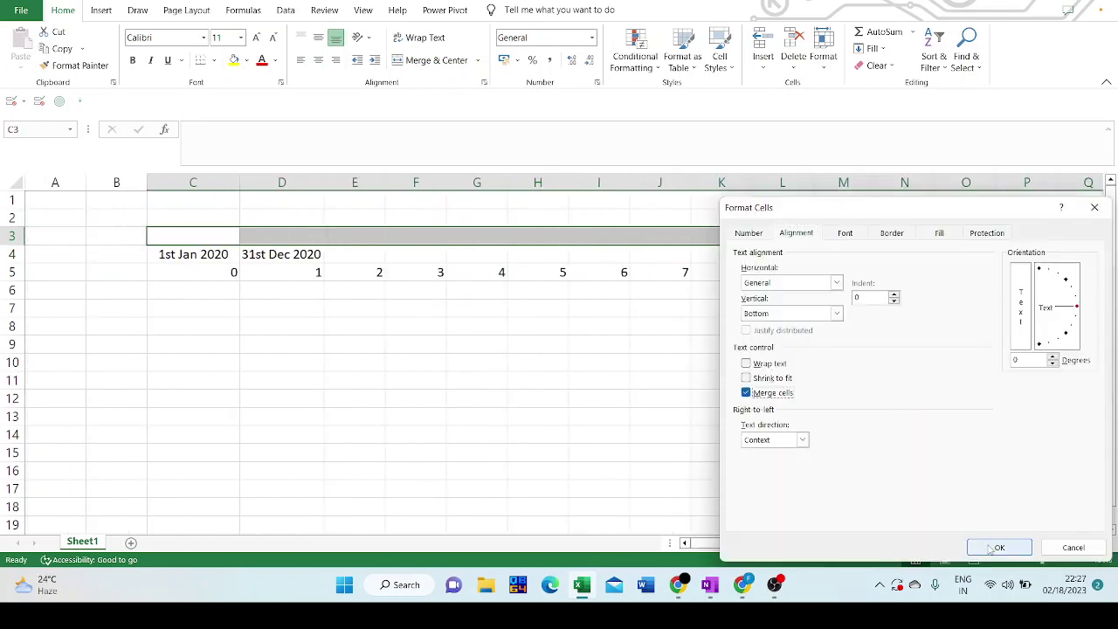
left_click(1000, 547)
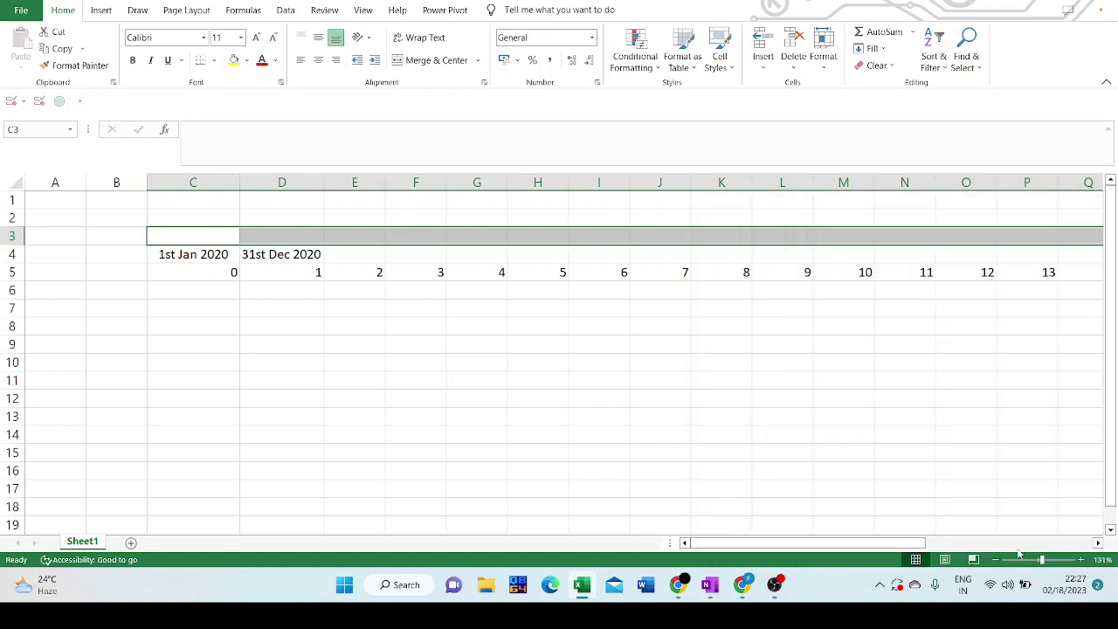
Enter the heading "ACTIVE YEARS OF SERVICE" in the merged cell C3:S3 and centre it horizontally
type("act")
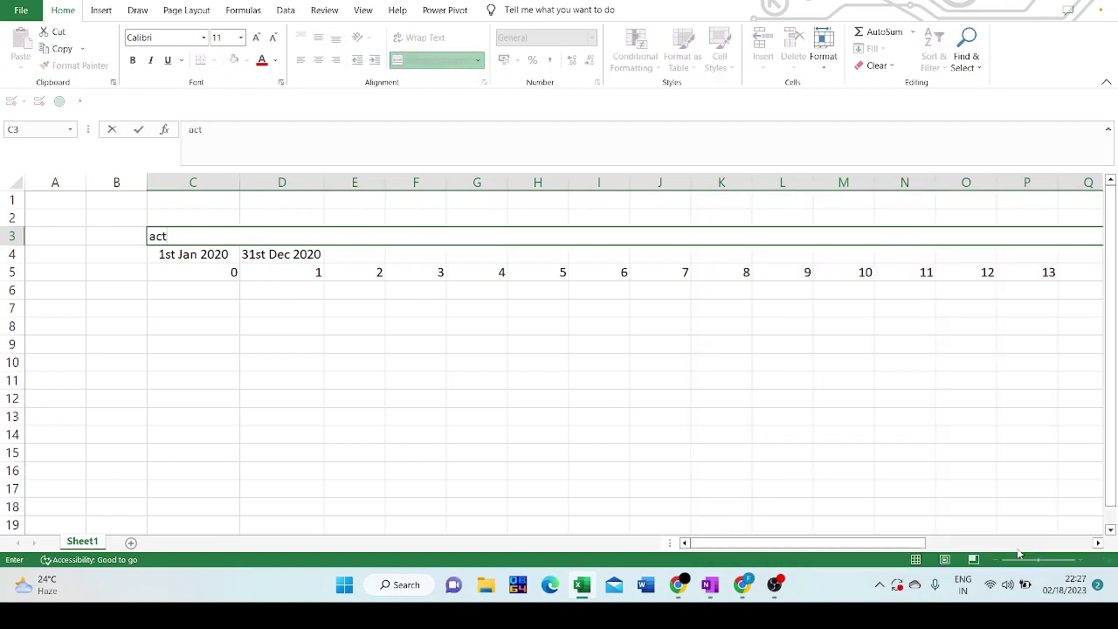
key("BackSpace")
key("BackSpace")
key("BackSpace")
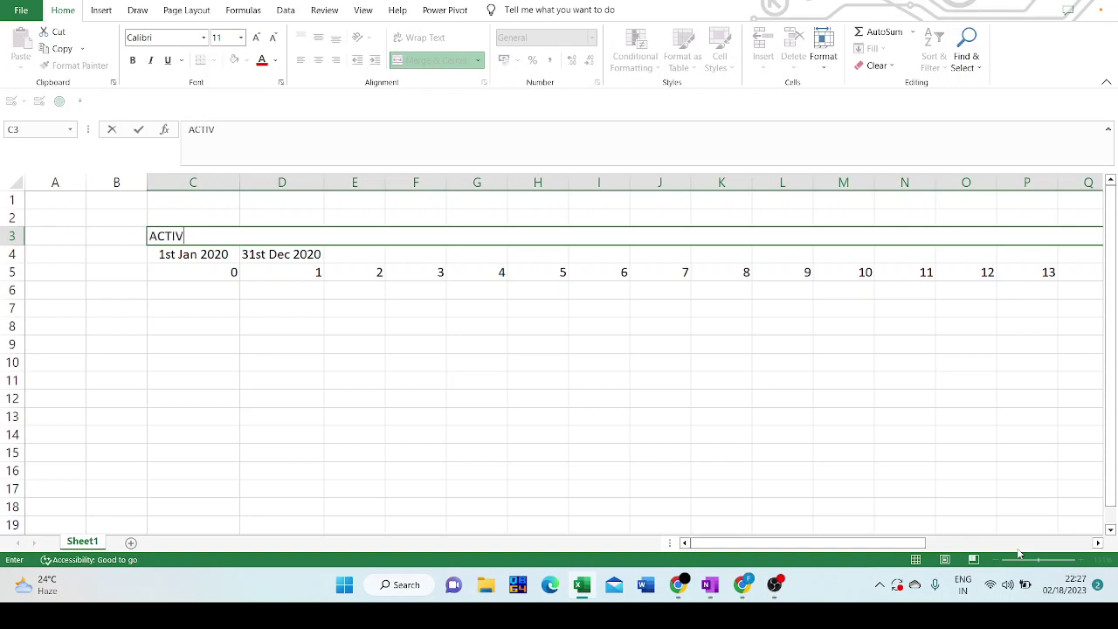
type("ACTIVE YEARS OF SERC")
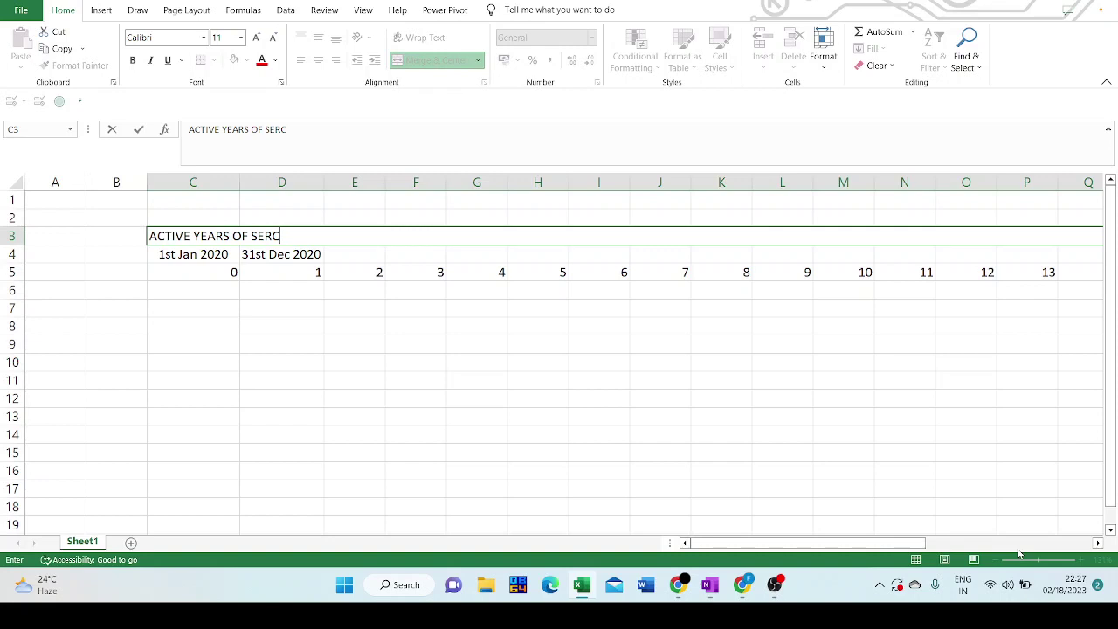
type("ICE")
key("Return")
key("Left")
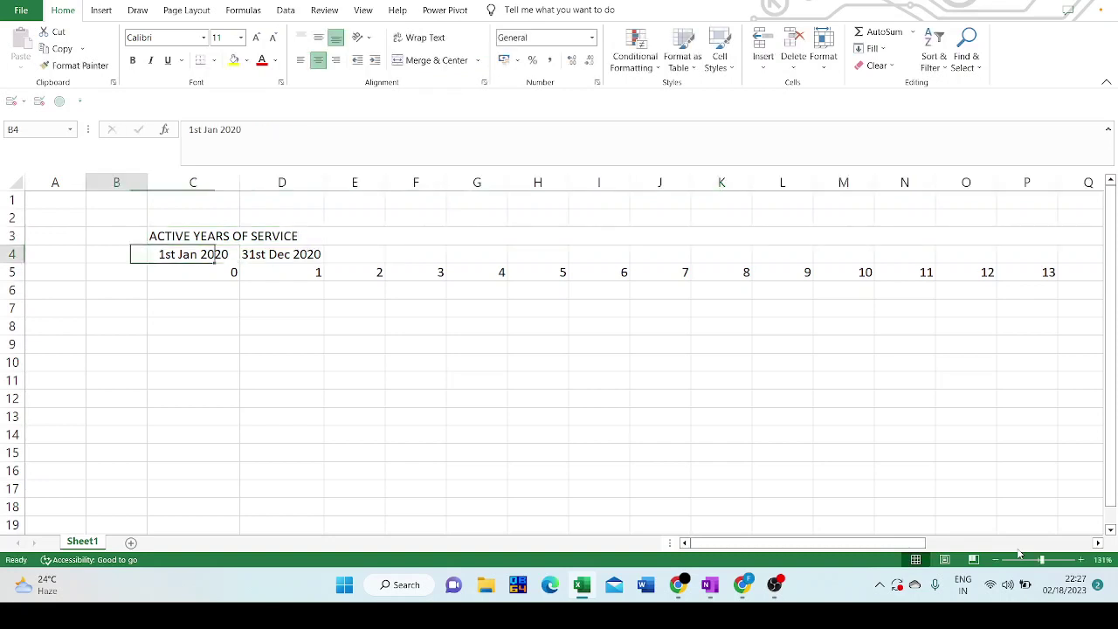
key("Up")
key("Right")
scroll(559, 350, "right", 2)
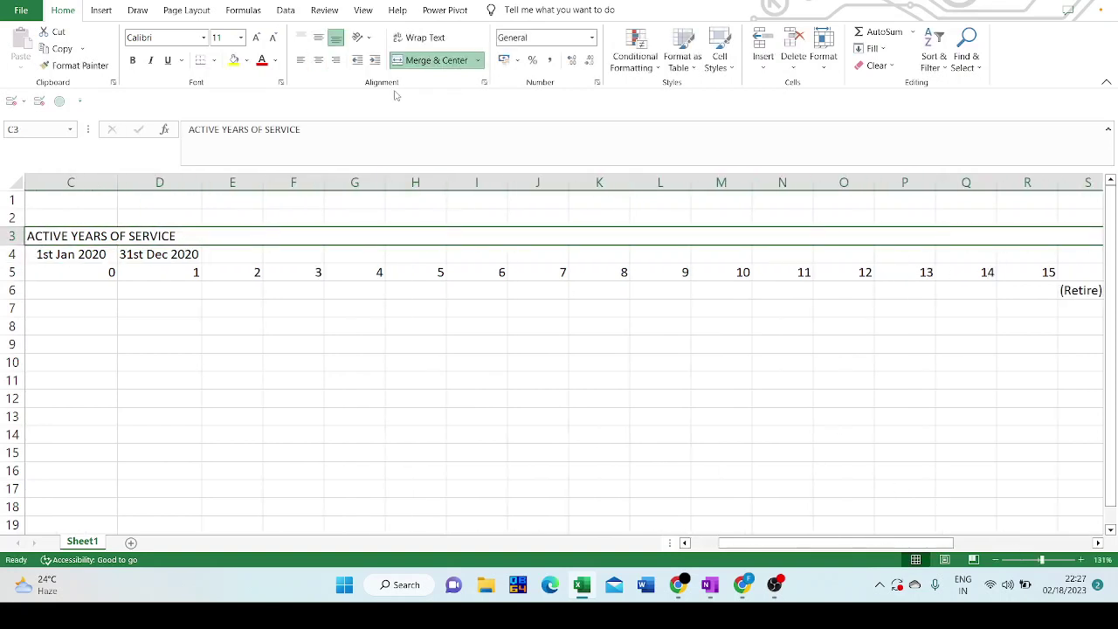
left_click(319, 61)
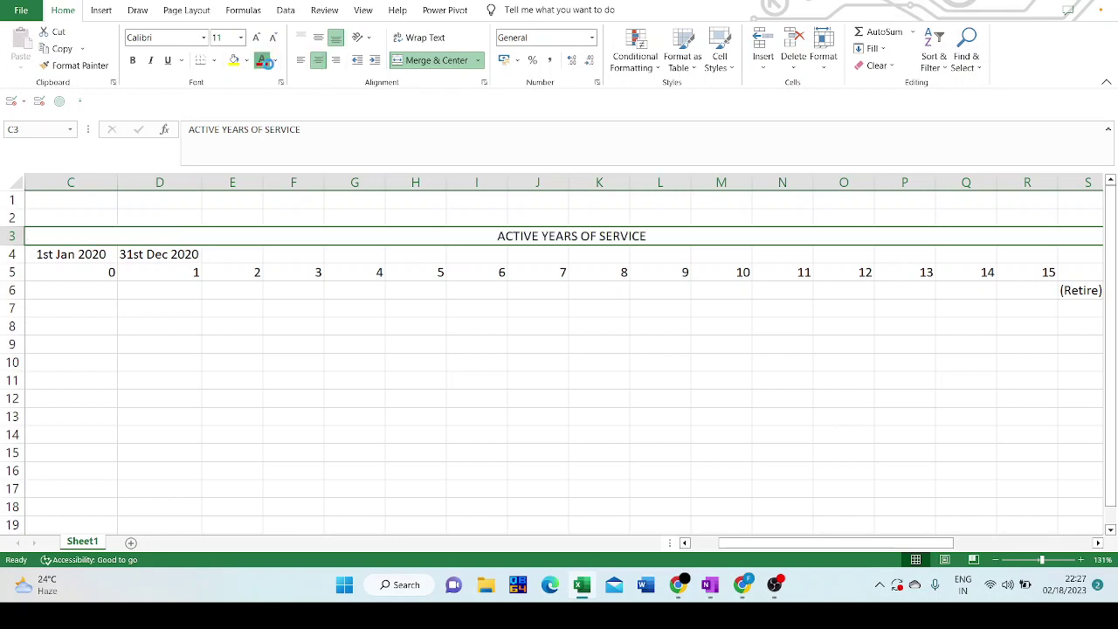
Format the "ACTIVE YEARS OF SERVICE" heading in red, bold, 12-point text
left_click(262, 59)
left_click(273, 38)
left_click(273, 39)
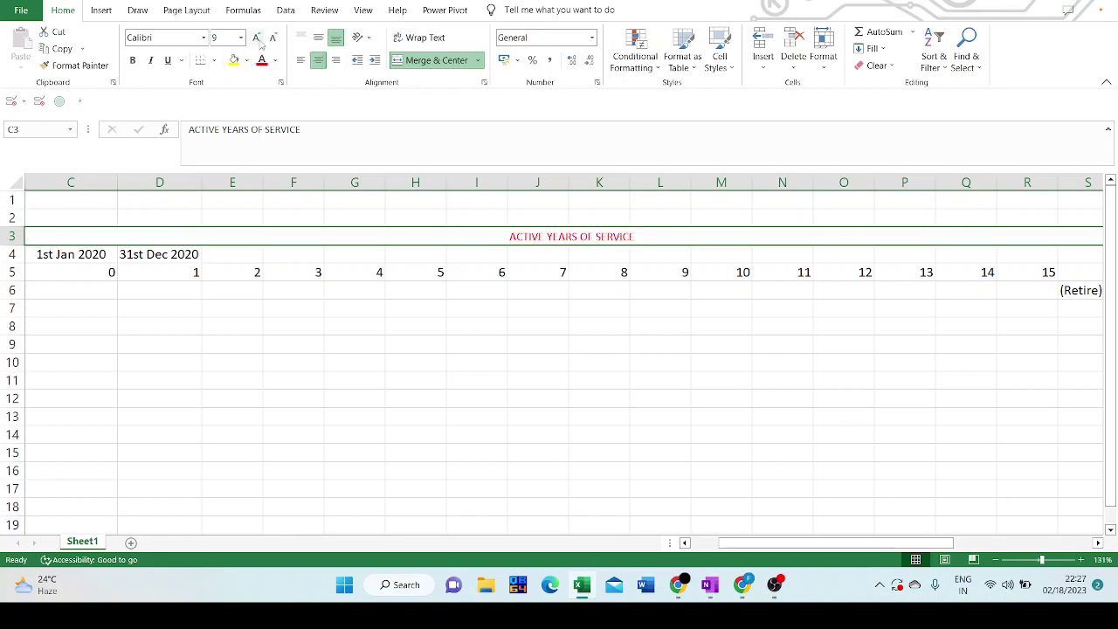
left_click(256, 37)
left_click(256, 38)
left_click(256, 38)
left_click(132, 60)
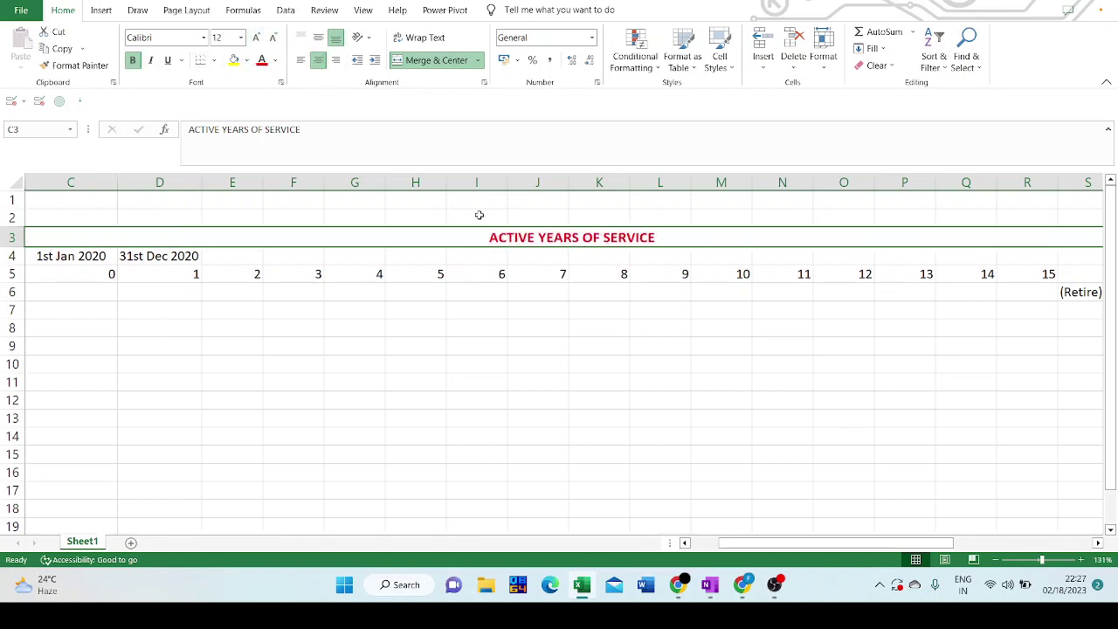
Apply thick outside borders and a yellow fill to the merged "RETIREMENT" cell
left_click(633, 276)
key("Right")
key("Right")
key("Right")
key("Right")
key("Right")
key("Right")
key("Right")
key("Right")
key("Right")
key("Right")
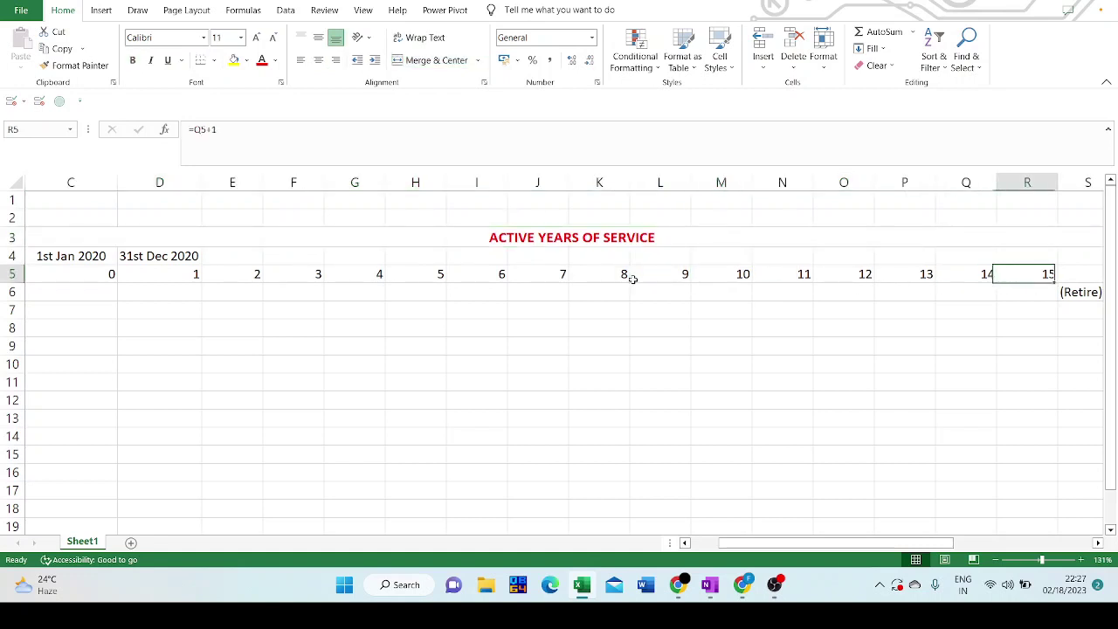
key("Left")
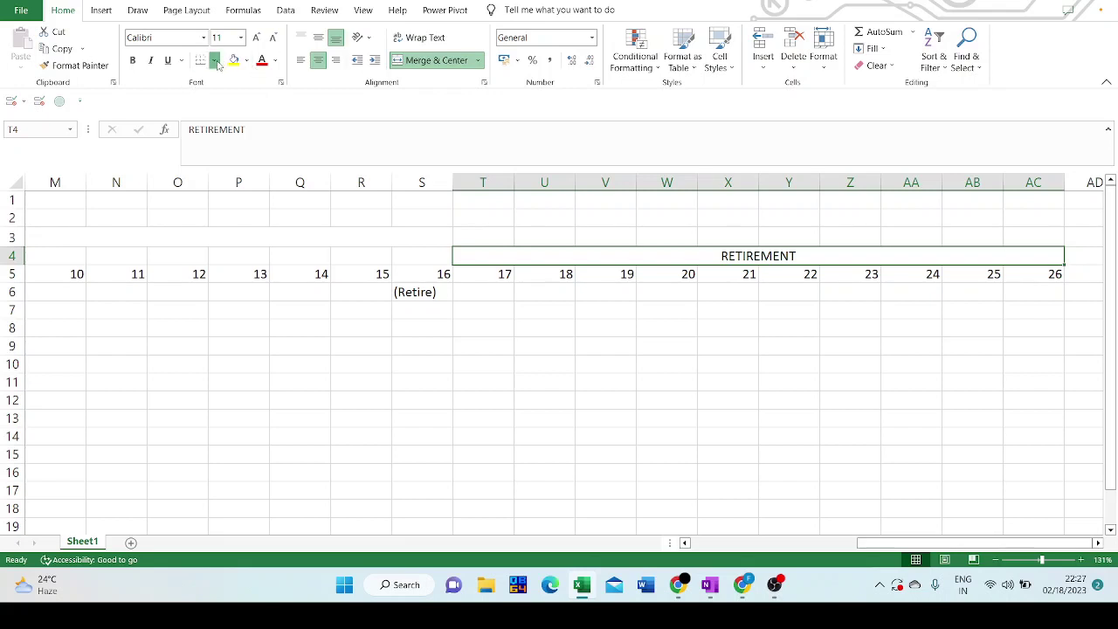
left_click(213, 60)
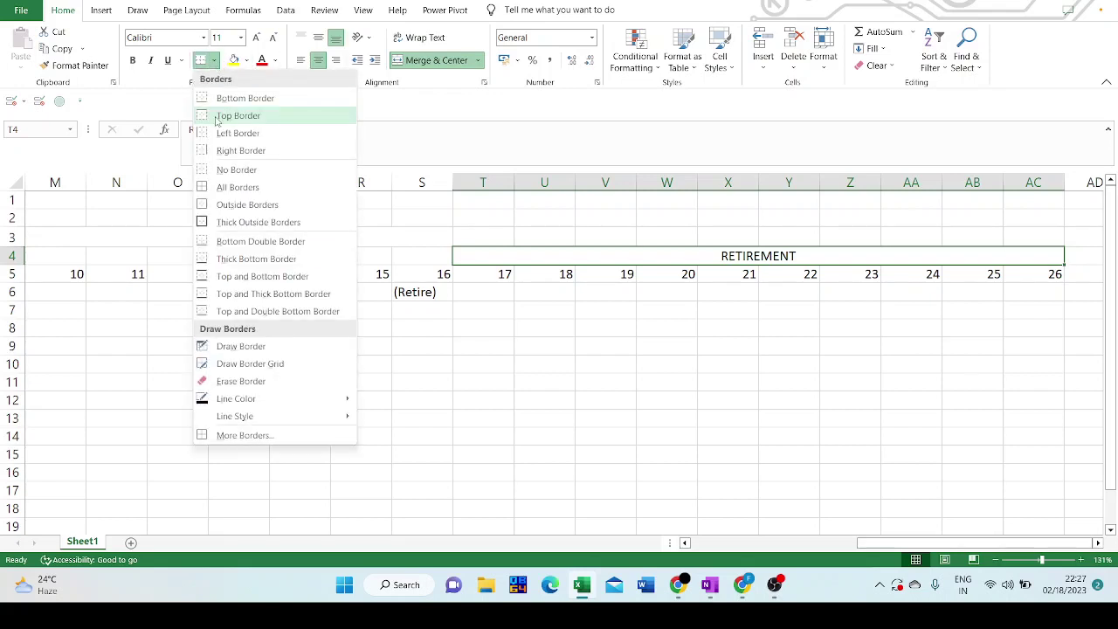
left_click(230, 221)
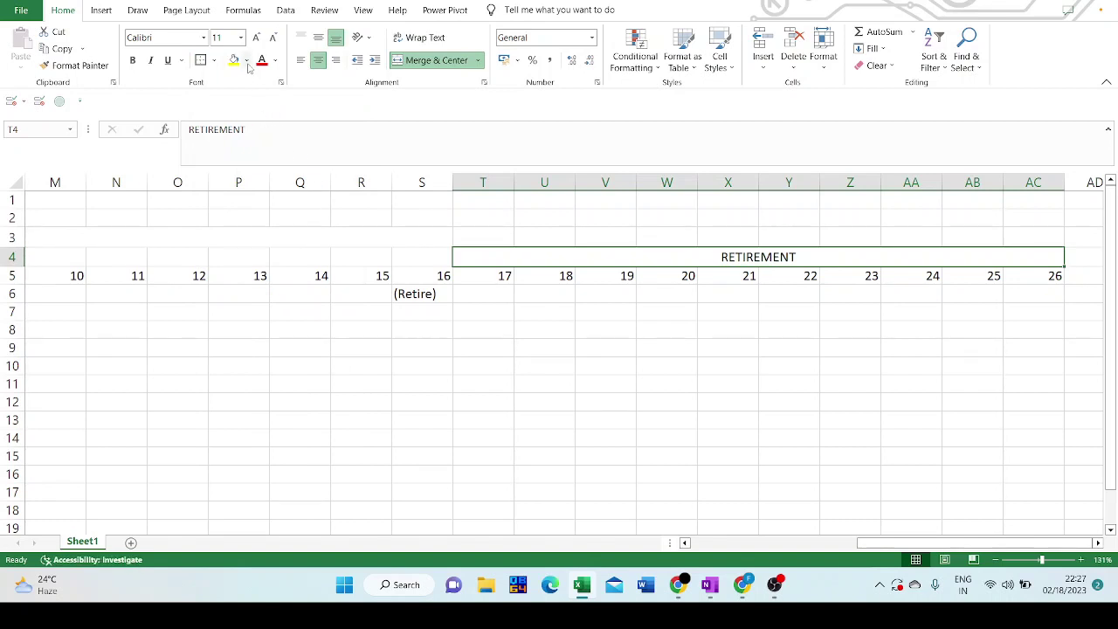
left_click(248, 60)
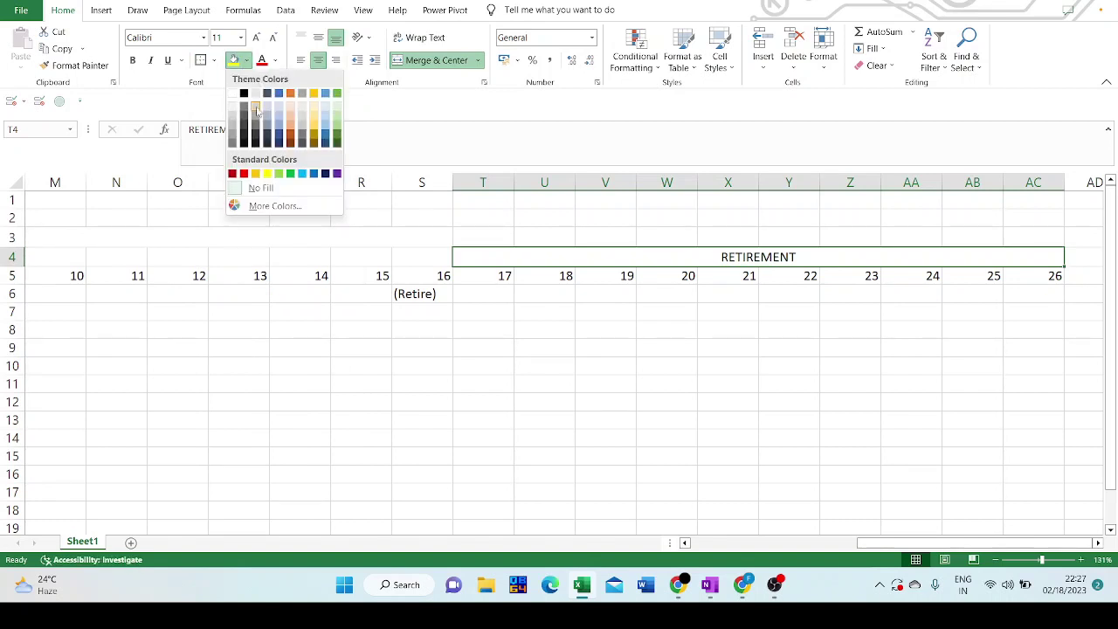
left_click(267, 174)
Give the merged "ACTIVE YEARS OF SERVICE" cell a thick outside border and a light gold fill
left_click(343, 229)
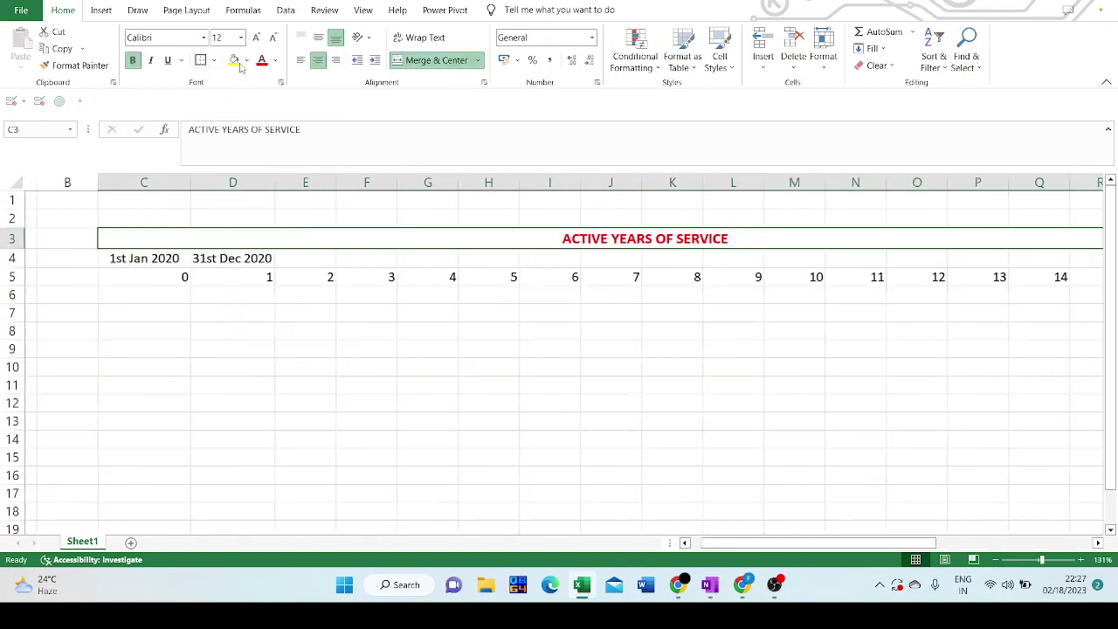
left_click(273, 61)
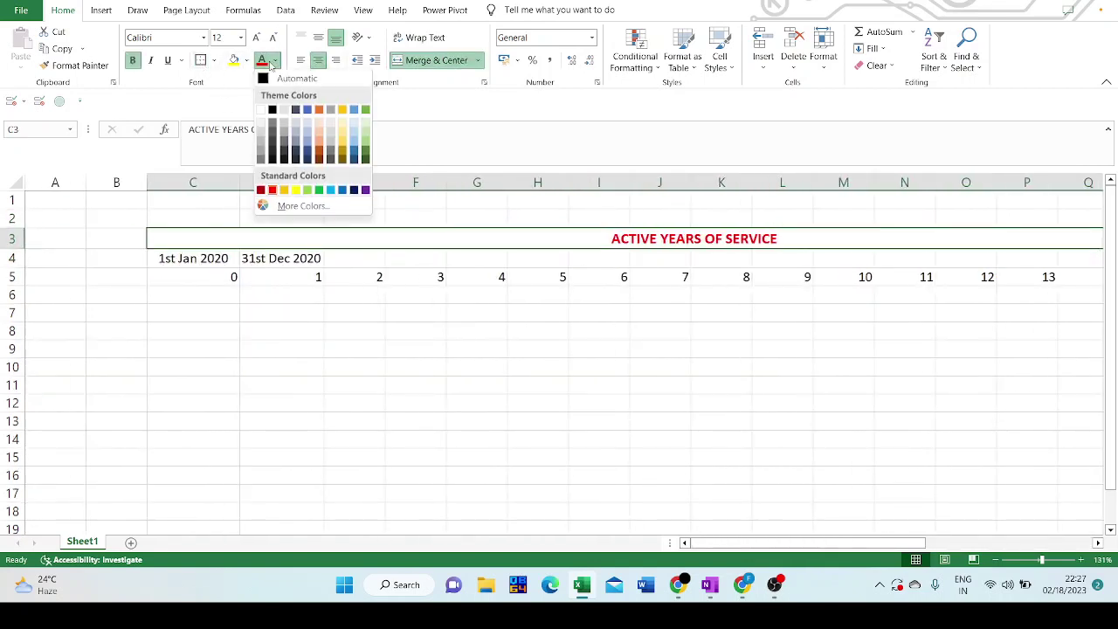
left_click(247, 61)
left_click(247, 60)
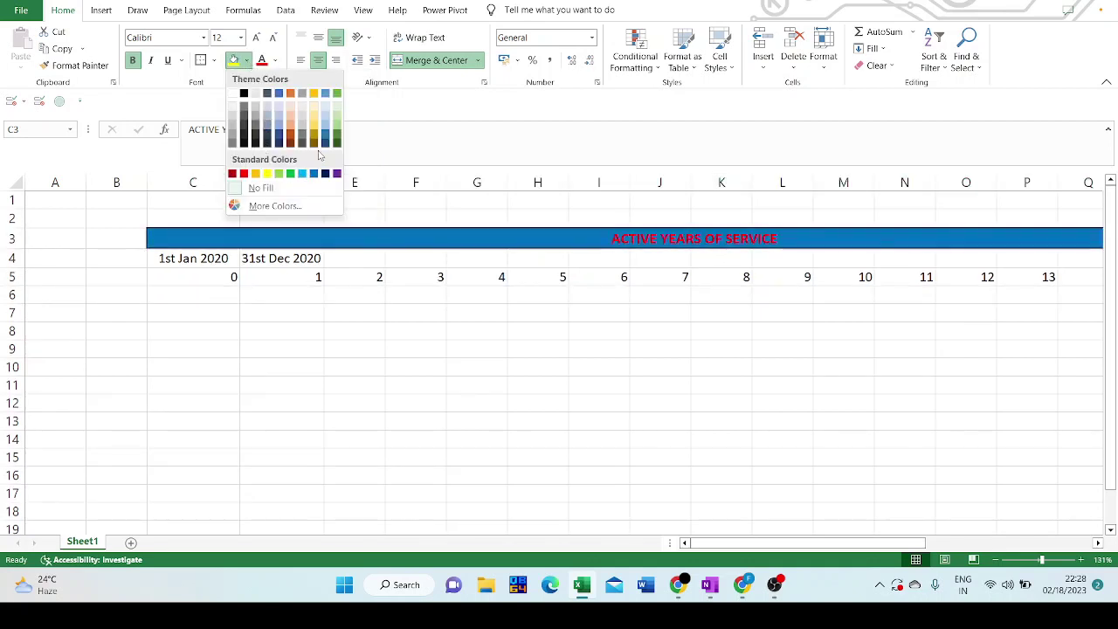
left_click(315, 124)
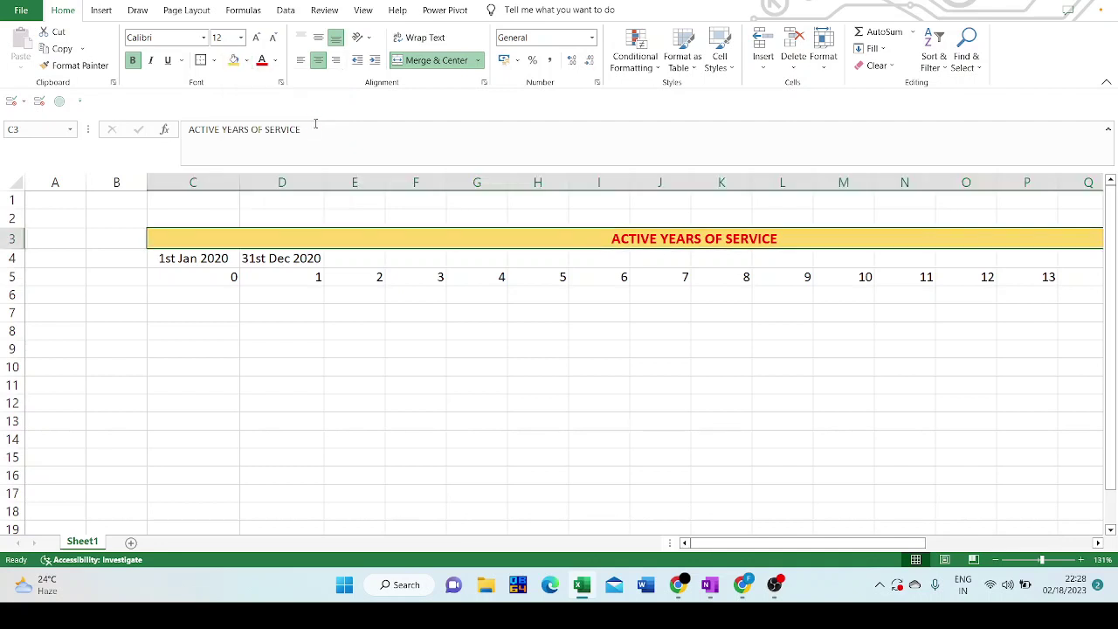
Examine the timeline from the active service years through the retirement years under both coloured headings
left_click(410, 362)
key("Up")
key("Up")
key("Right")
key("Right")
key("Right")
key("Right")
key("Right")
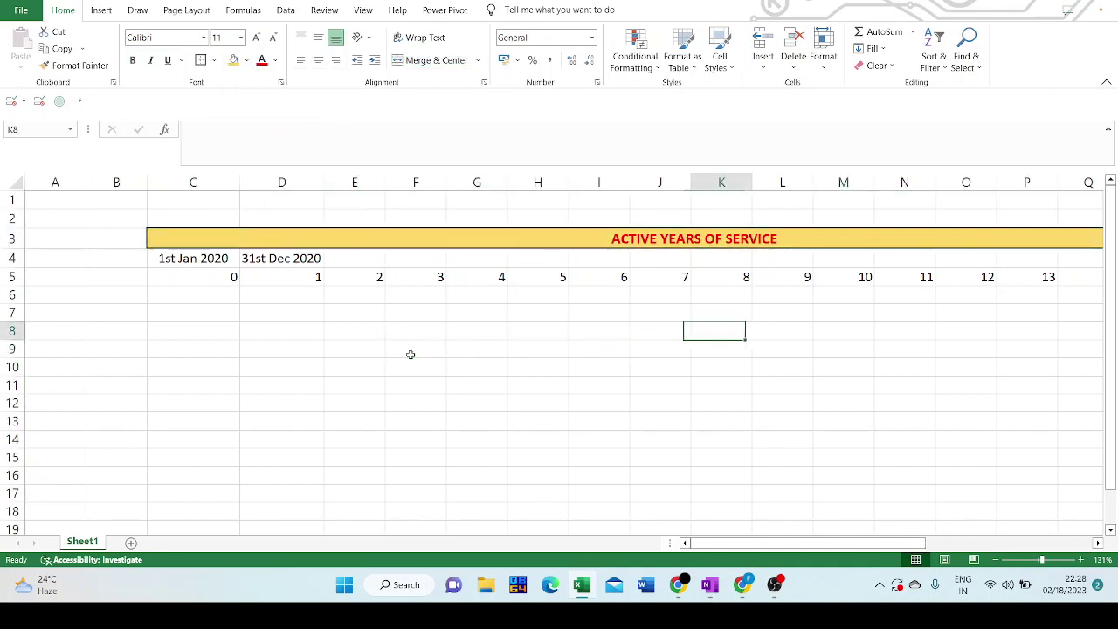
key("Right")
key("Right")
key("Right")
key("Right")
key("Right")
key("Right")
key("Right")
key("Right")
key("Right")
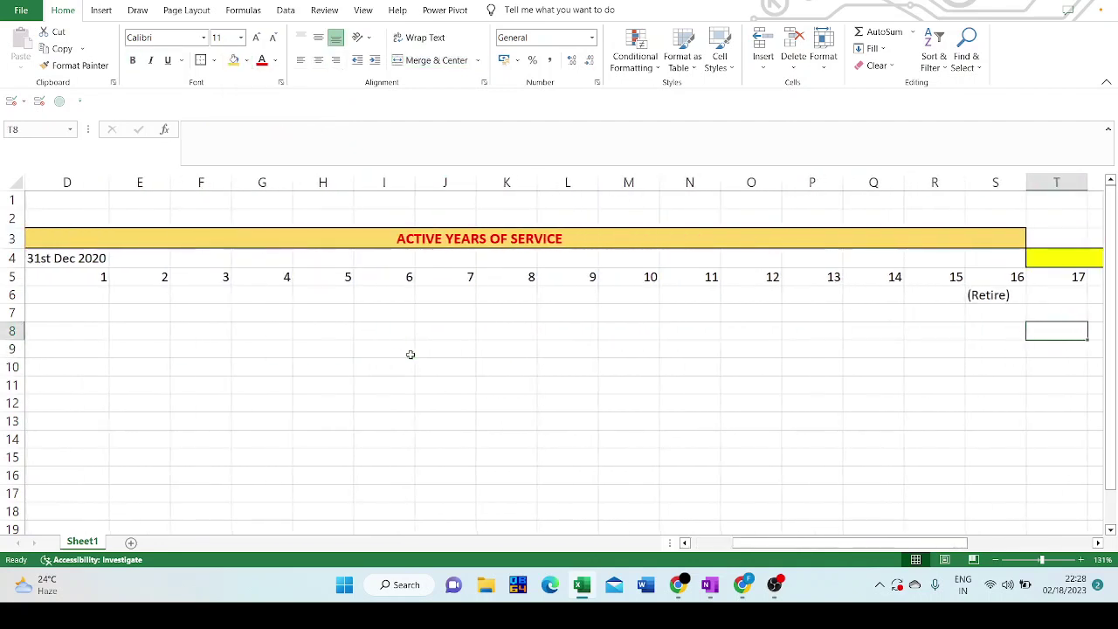
key("Right")
key("Right")
key("Right")
key("Right")
key("Right")
key("Right")
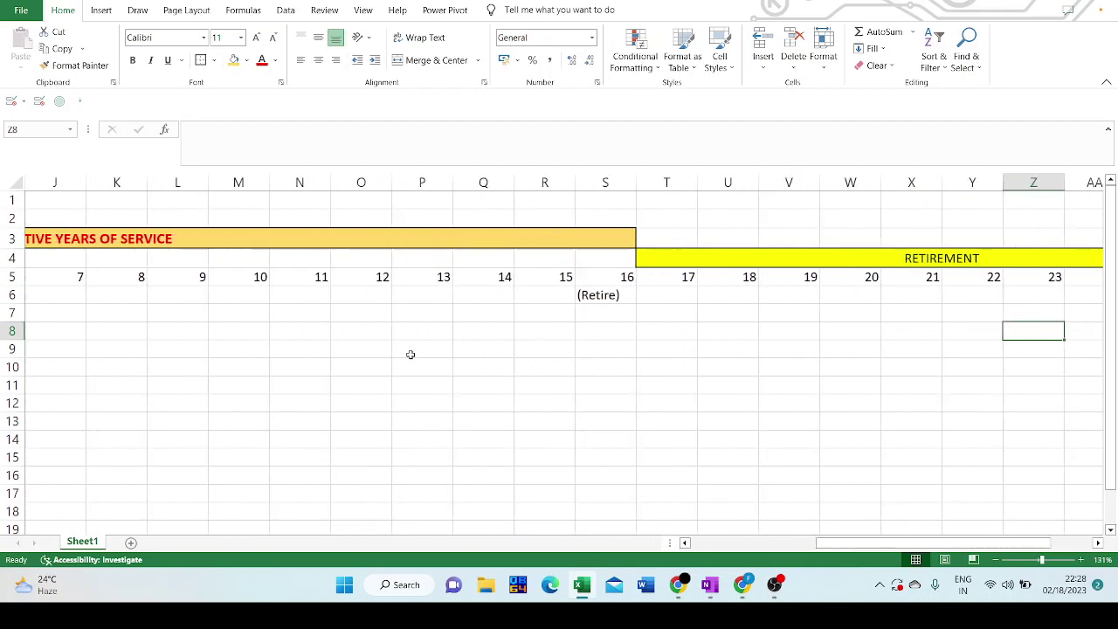
Enter the amount 100,000 in cell S7, below the "(Retire)" label of period 16
key("Left")
key("Left")
key("Left")
key("Left")
key("Left")
key("Left")
key("Left")
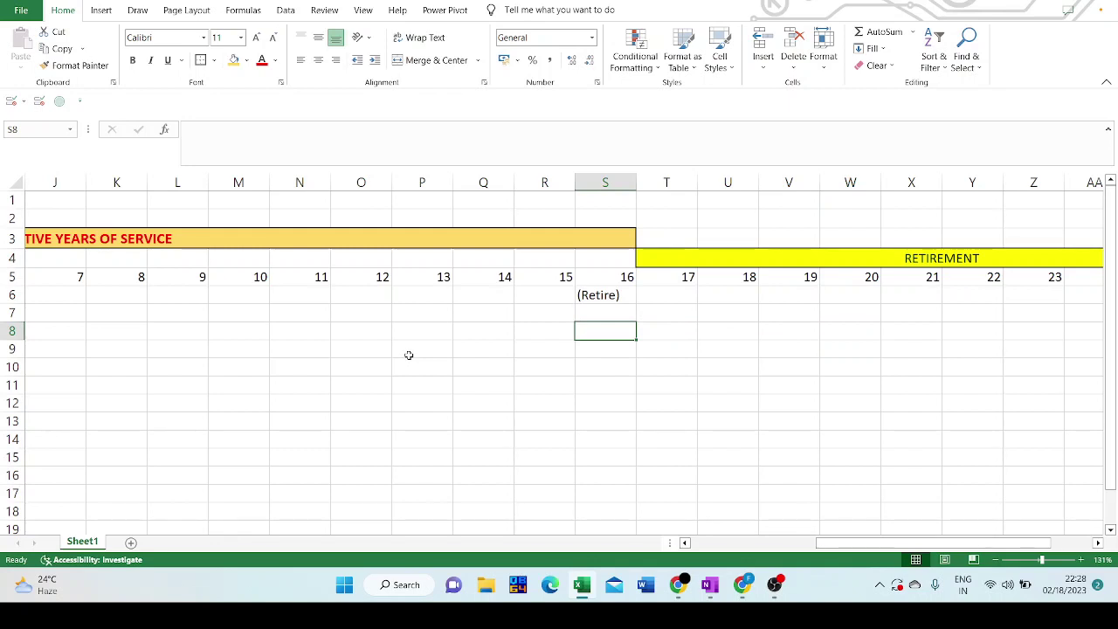
key("Up")
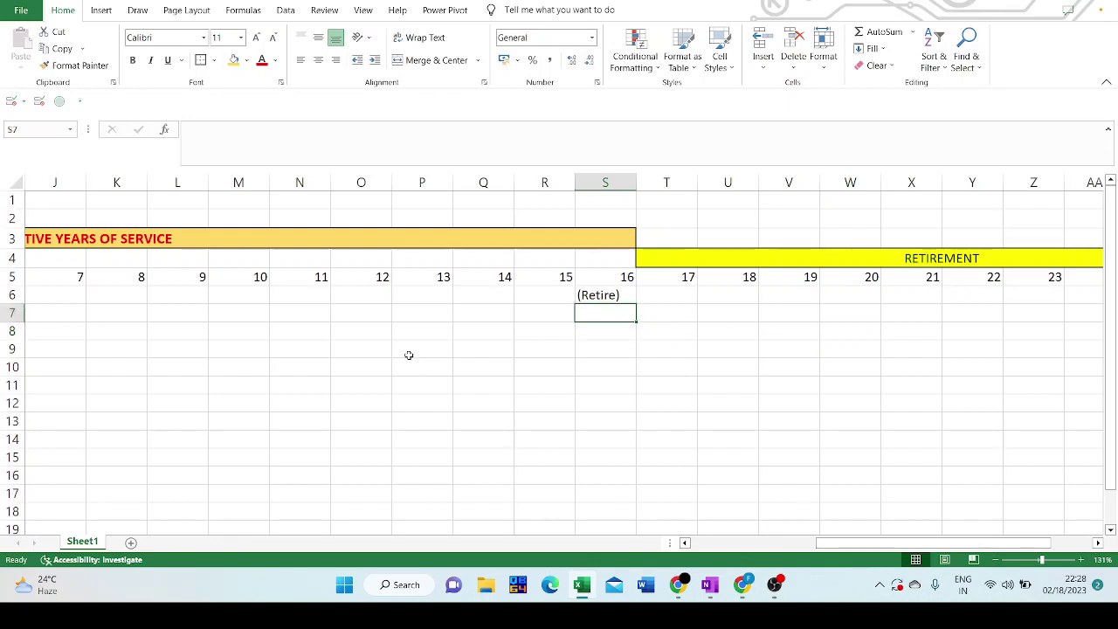
type("100")
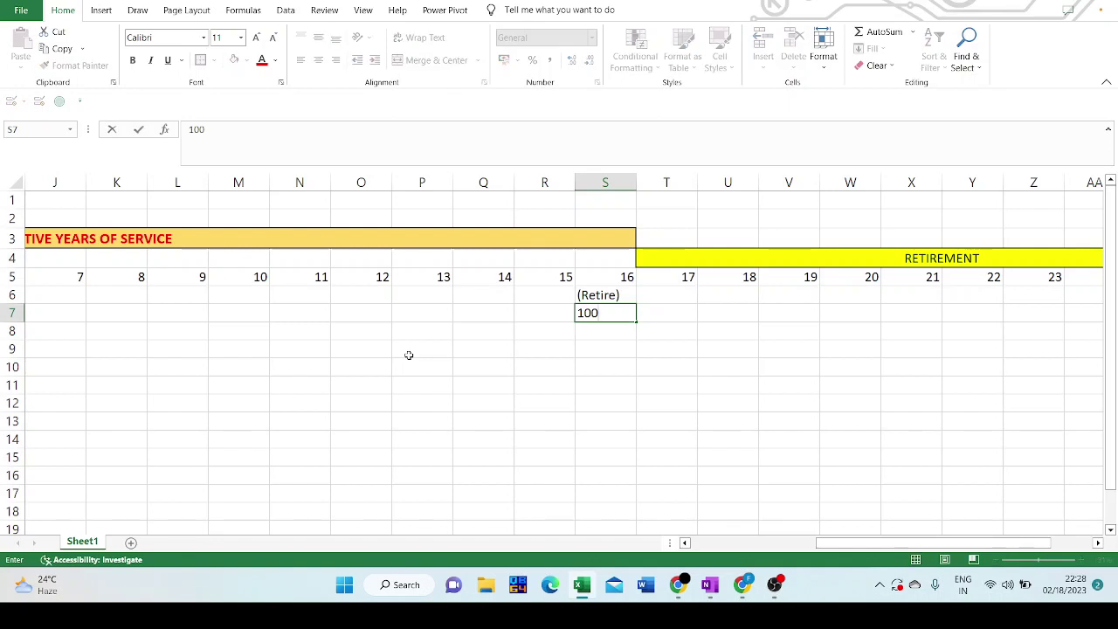
type(",000")
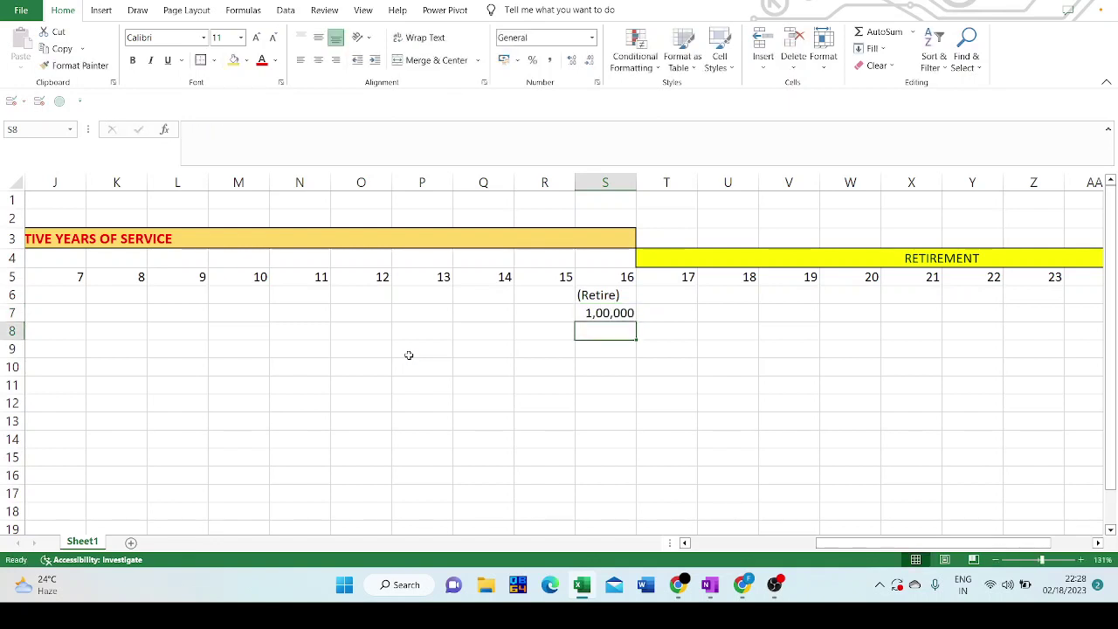
Examine column S from the amount in S7 up past the retirement period to the active service heading
key("Up")
key("Up")
key("Up")
key("Up")
key("Down")
key("Down")
key("Down")
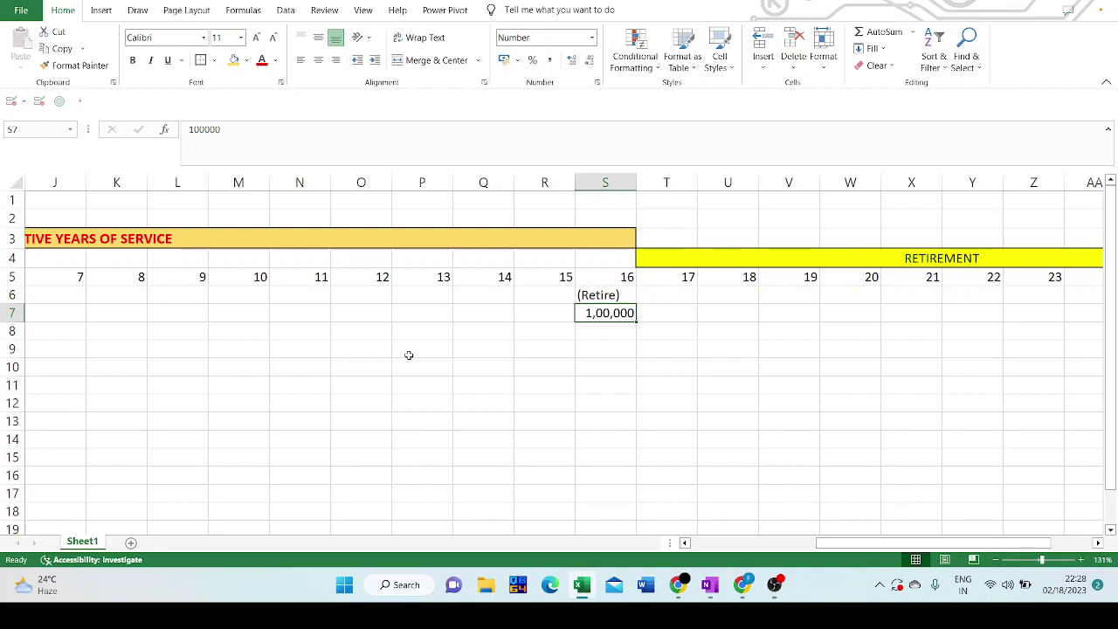
key("Down")
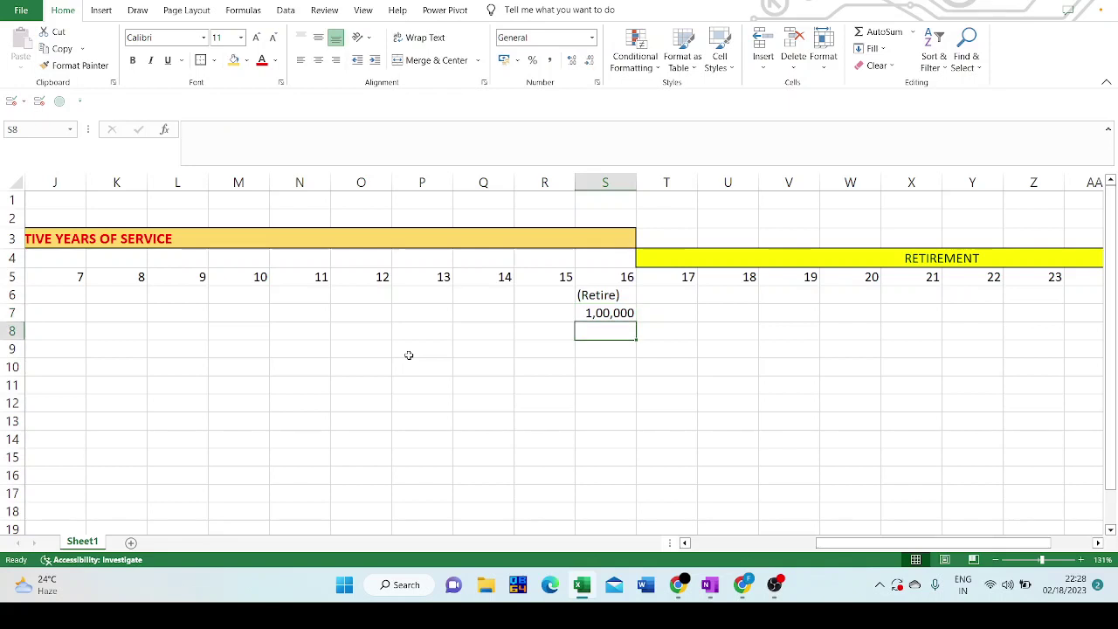
key("Up")
key("Up")
key("Up")
key("Up")
key("Up")
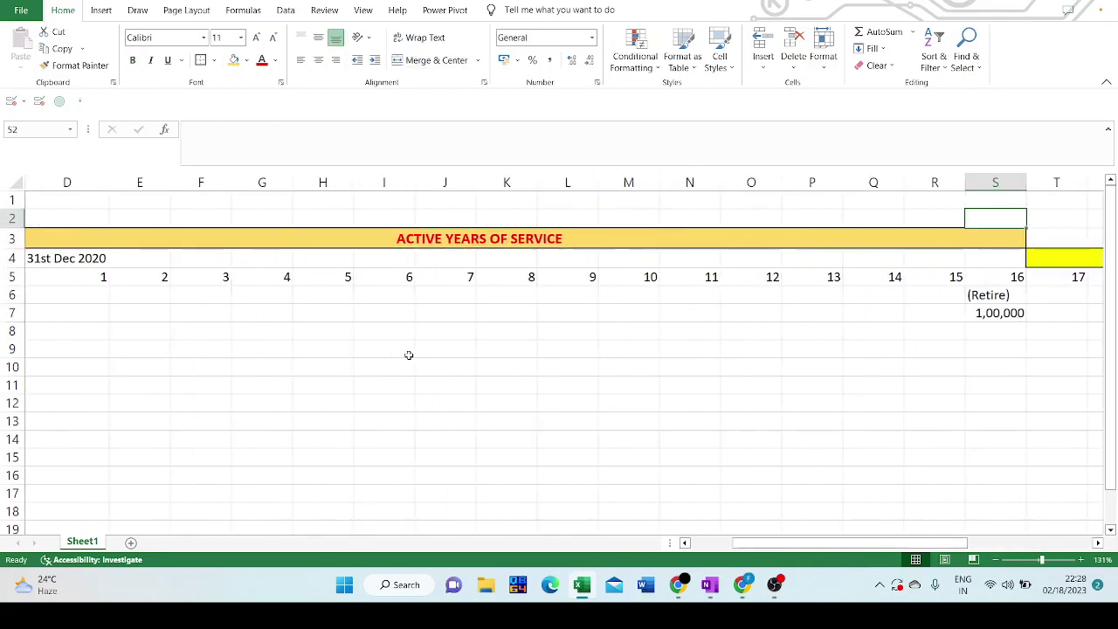
key("Down")
key("Down")
key("Down")
key("Down")
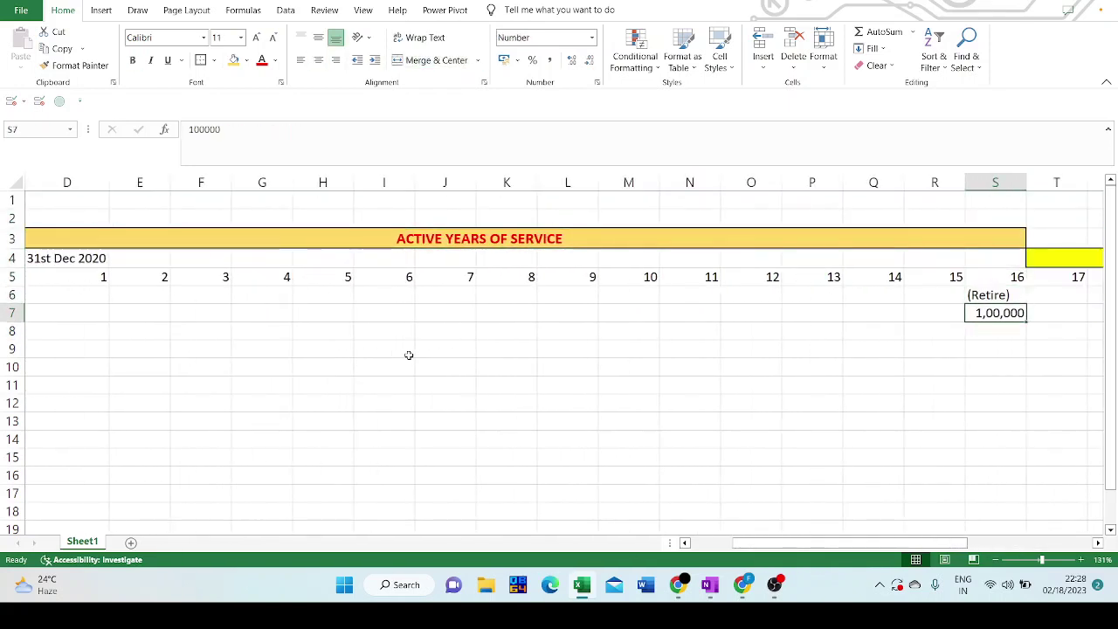
Trace the service periods from the retirement amount in S7 back to cell D6 below period 1
key("Left")
key("Left")
key("Left")
key("Left")
key("Left")
key("Left")
key("Left")
key("Left")
key("Left")
key("Left")
key("Left")
key("Left")
key("Left")
key("Left")
key("Left")
key("Left")
key("Left")
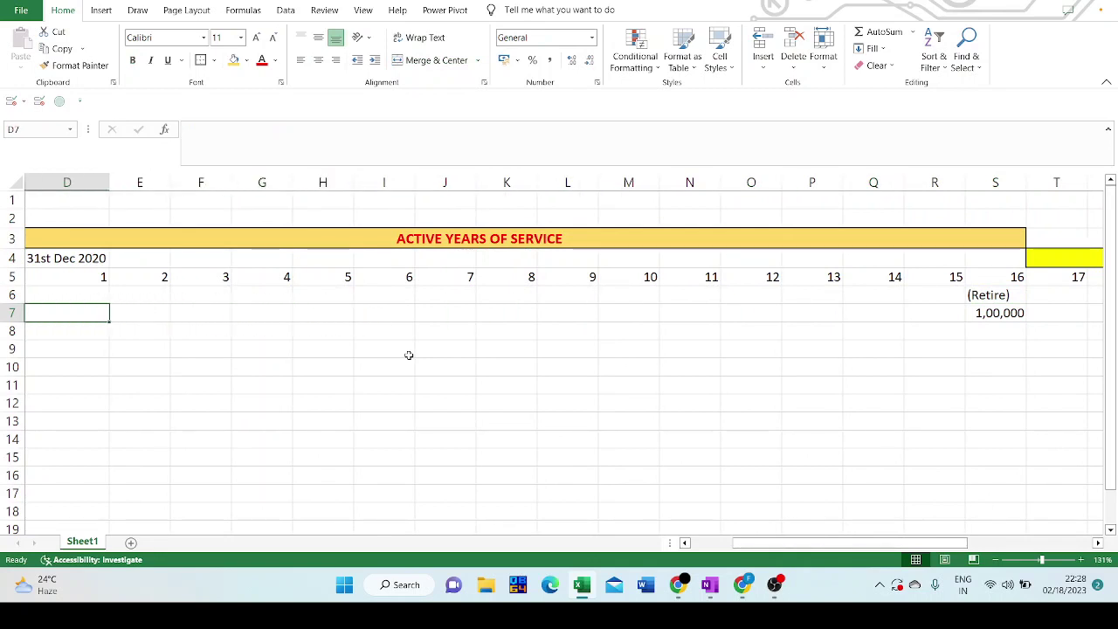
key("Up")
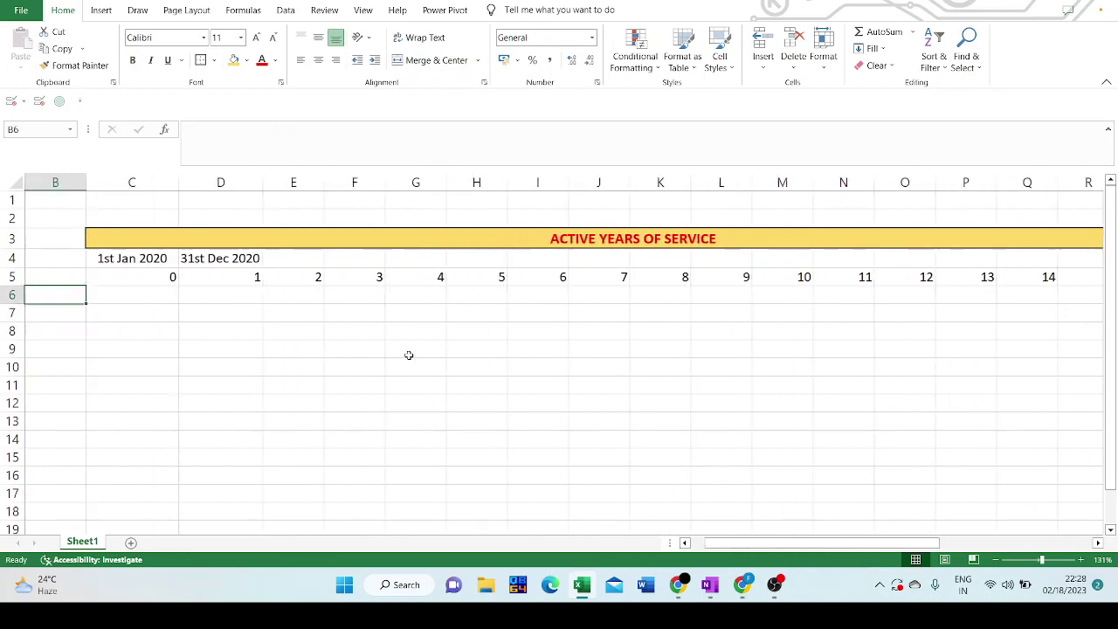
key("Right")
key("Right")
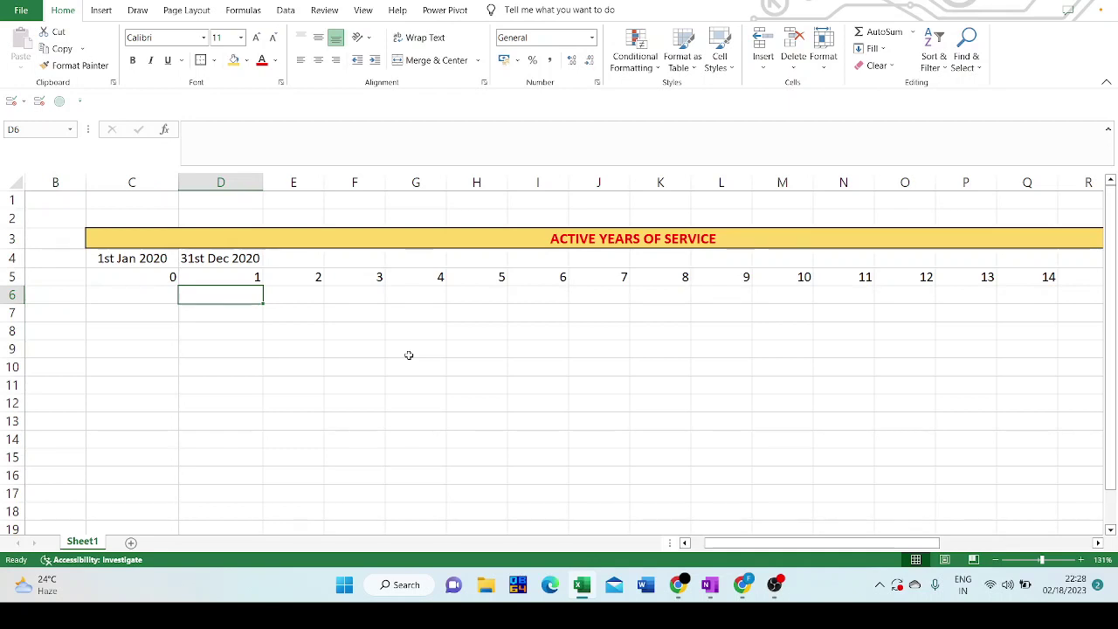
Trace the service timeline from period 1 in column D across to the retirement amount in S7
key("Up")
key("Up")
key("Down")
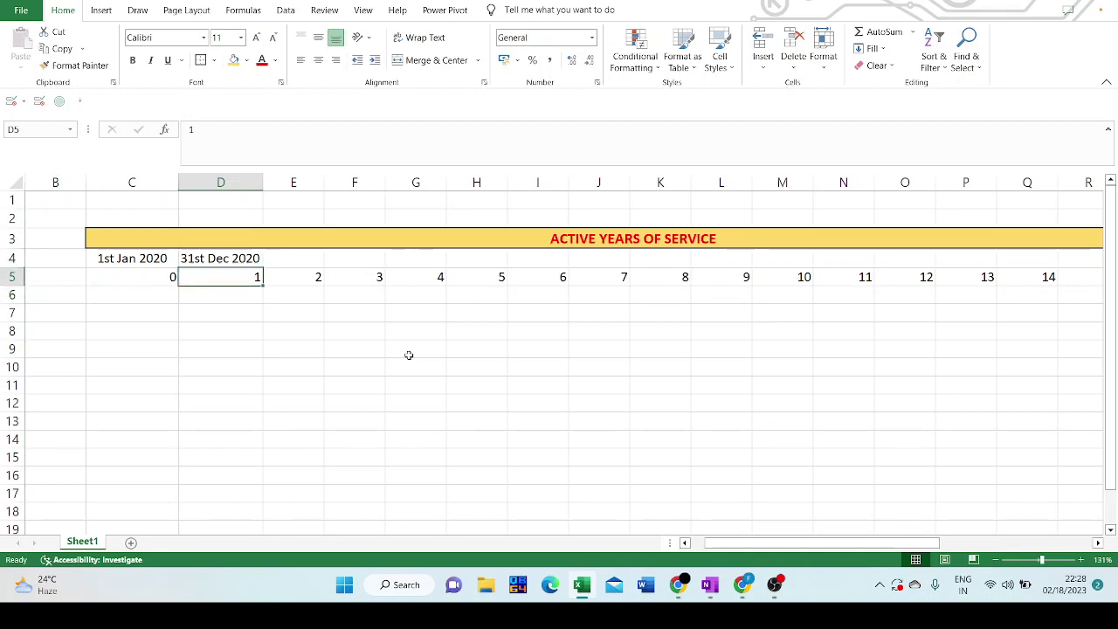
key("Down")
key("Down")
key("Down")
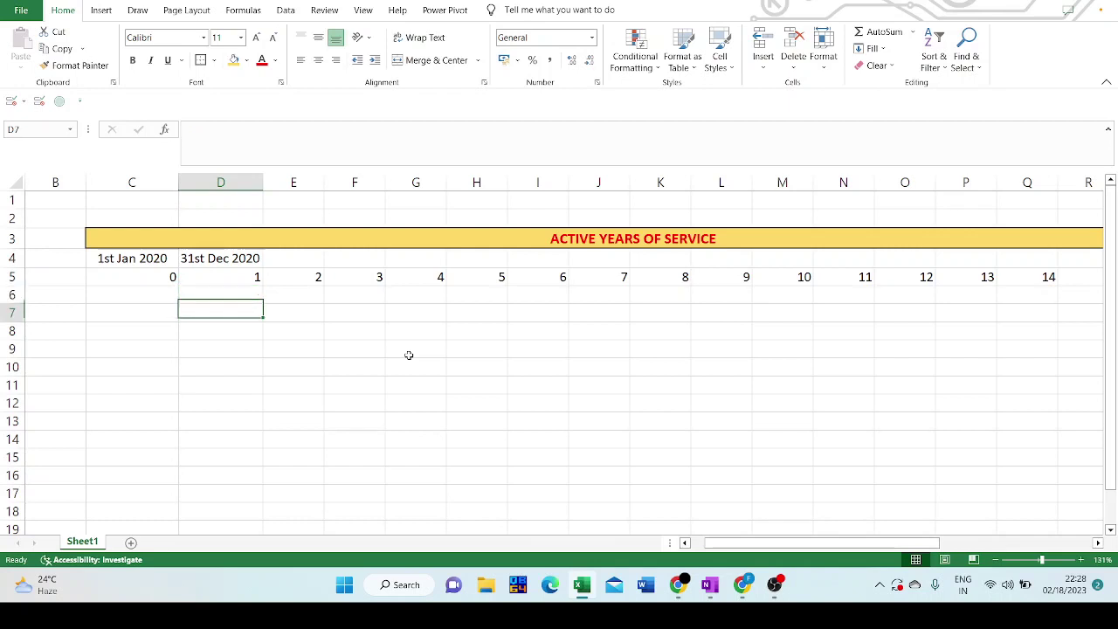
key("Up")
key("Right")
key("Right")
key("Right")
key("Right")
key("Right")
key("Right")
key("Right")
key("Right")
key("Right")
key("Right")
key("Right")
key("Right")
key("Right")
key("Right")
key("Right")
key("Right")
key("Right")
key("Right")
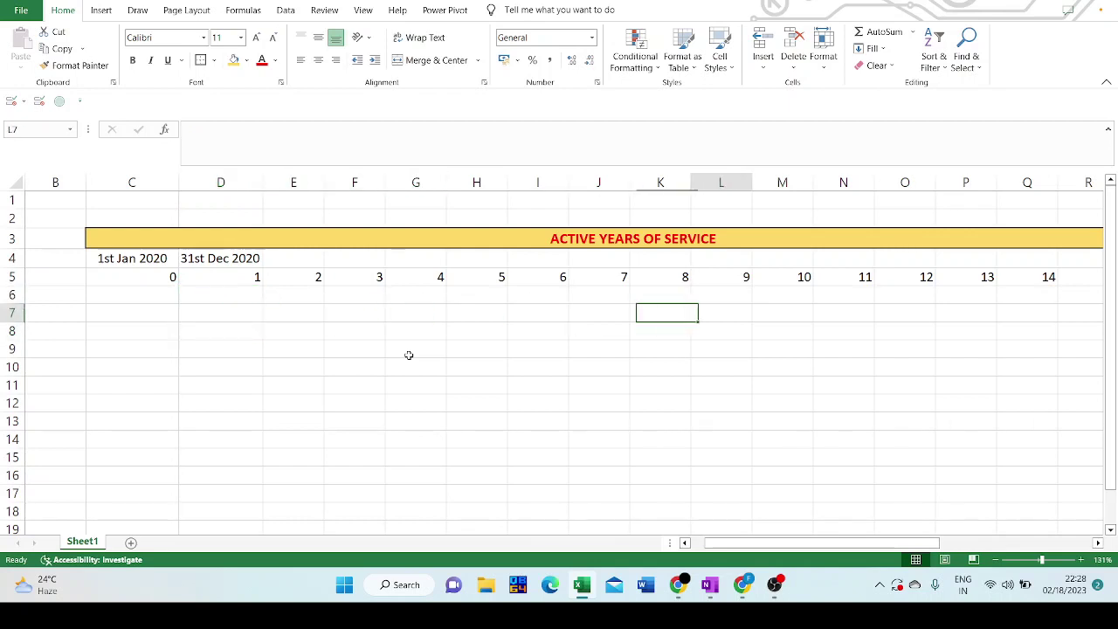
key("Left")
key("Left")
key("Left")
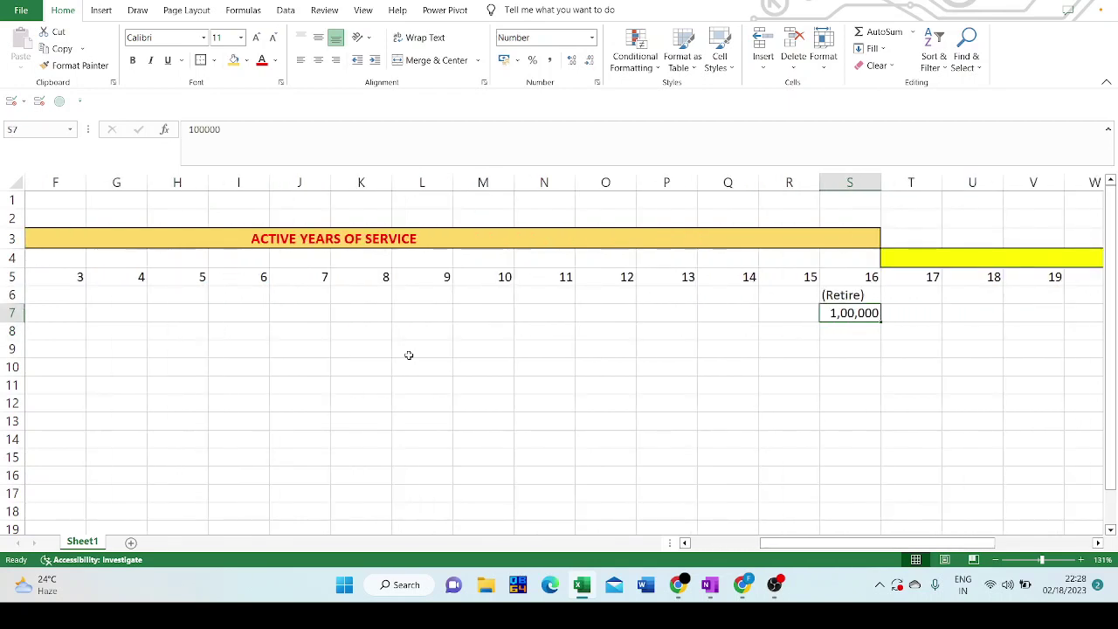
Enter the formula =+S7*1*0.01 in cell T6, below period 17, to calculate the first retirement year's benefit
key("Up")
key("Right")
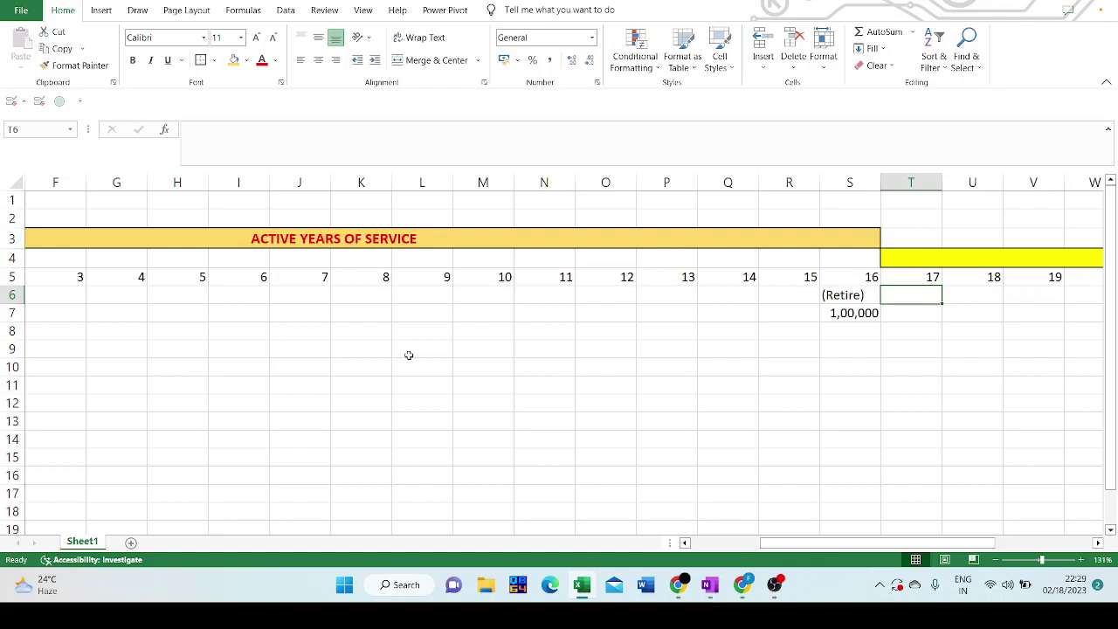
type("=100")
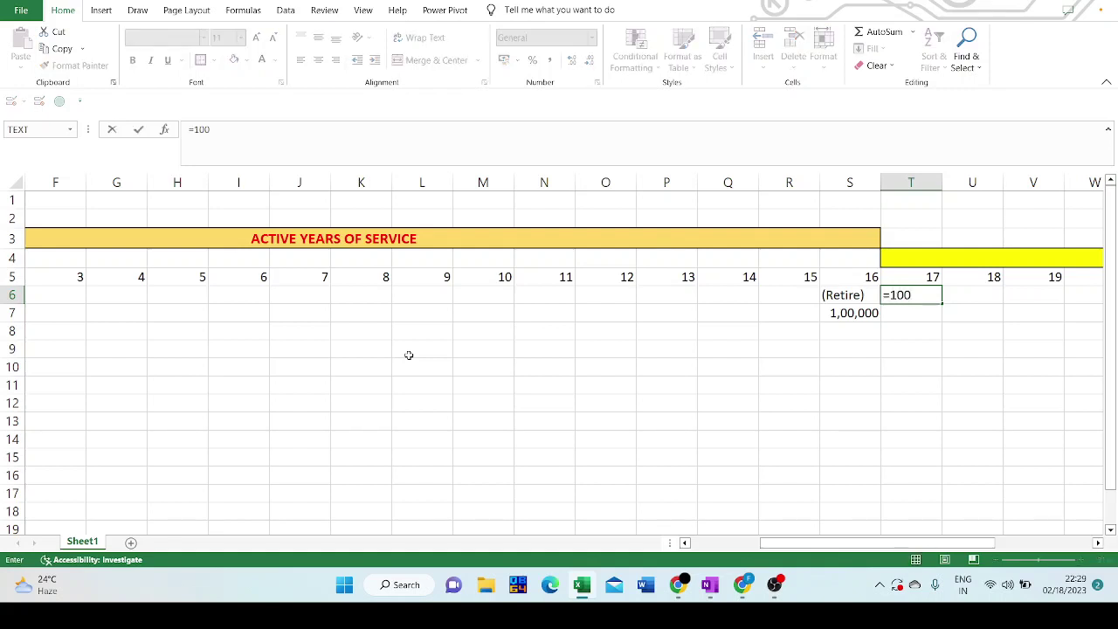
key("BackSpace")
key("BackSpace")
type("+S7*1")
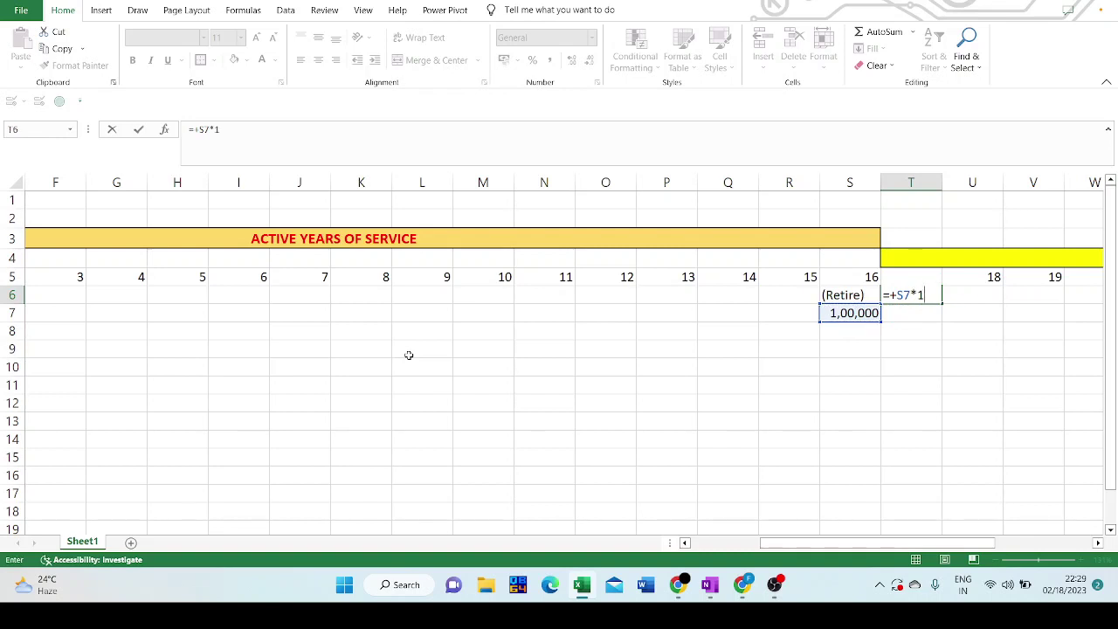
type("*0.01")
key("Return")
Enter 1000 in cell U6 and fill it across the remaining retirement years through AC6
key("Up")
key("Right")
key("Right")
key("Right")
key("Right")
key("Right")
key("Right")
key("Right")
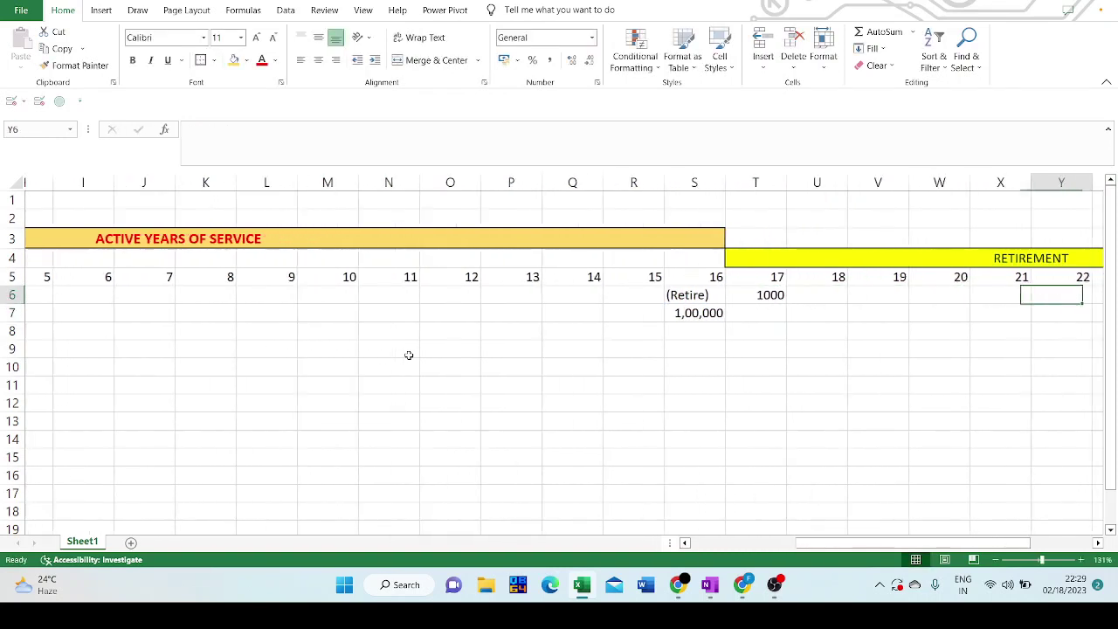
key("Left")
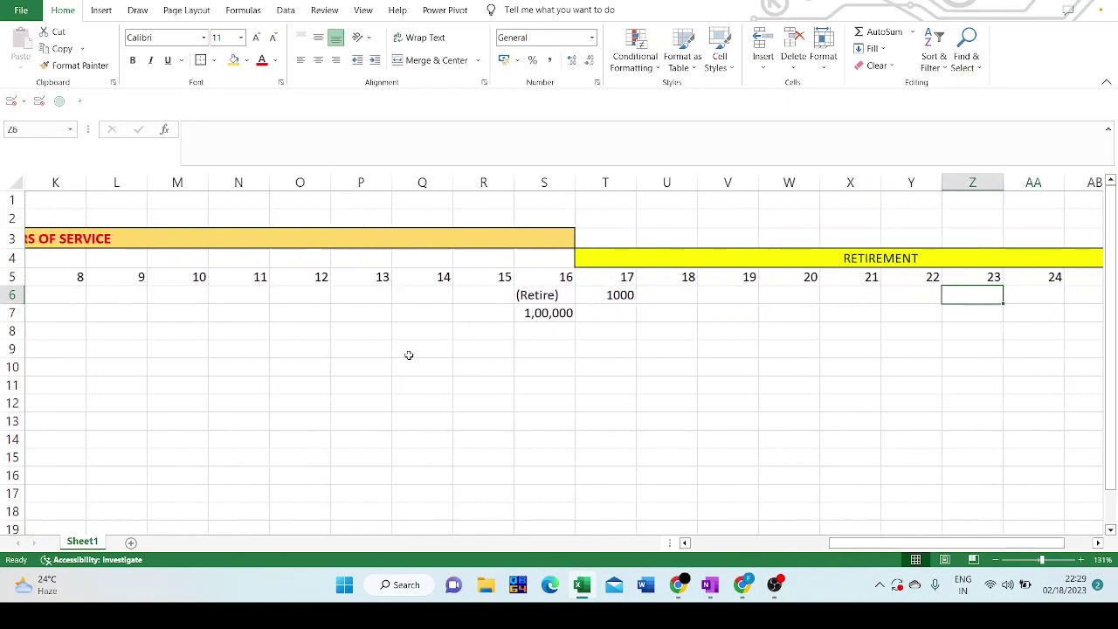
left_click(669, 296)
type("1000")
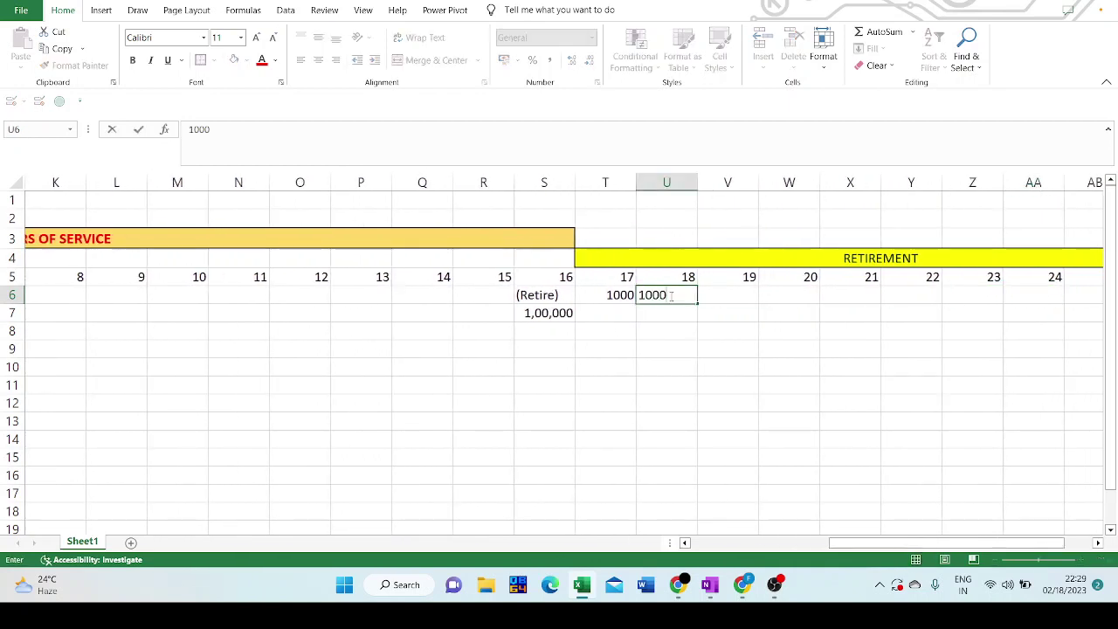
key("Return")
left_click(670, 297)
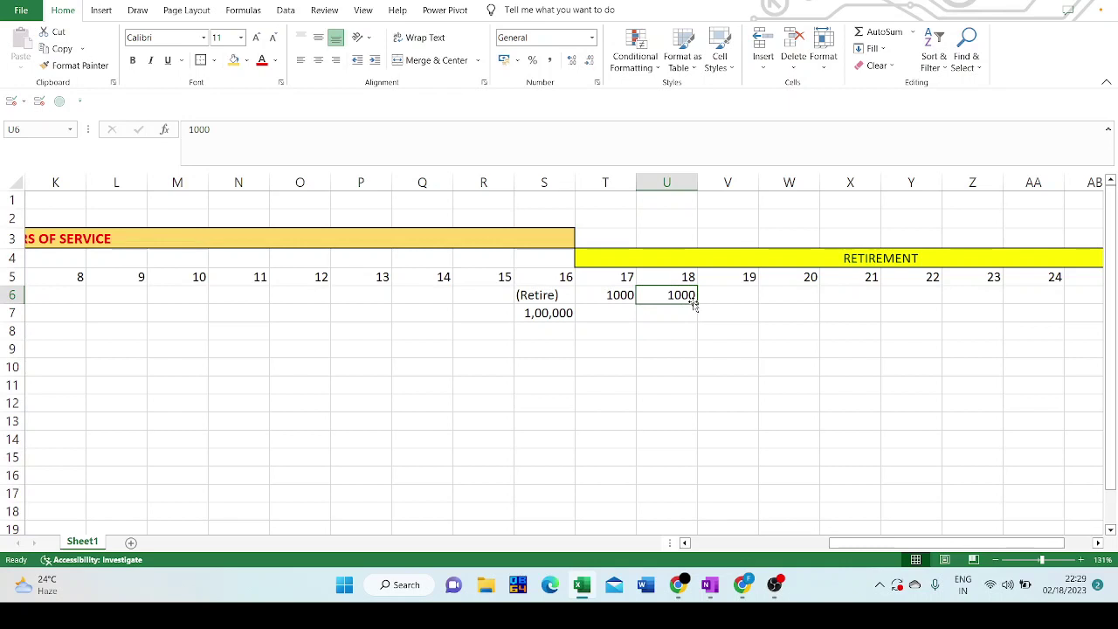
left_click_drag(695, 303, 1018, 304)
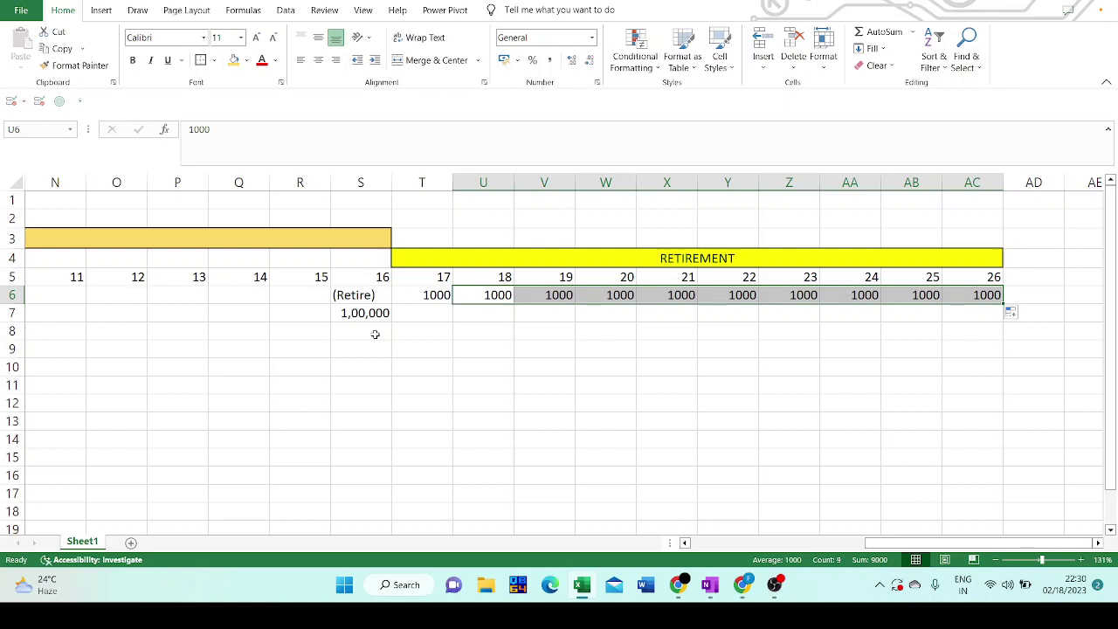
Trace row 8 back from the first retirement years through the service periods to cell A8
key("Down")
key("Down")
key("Left")
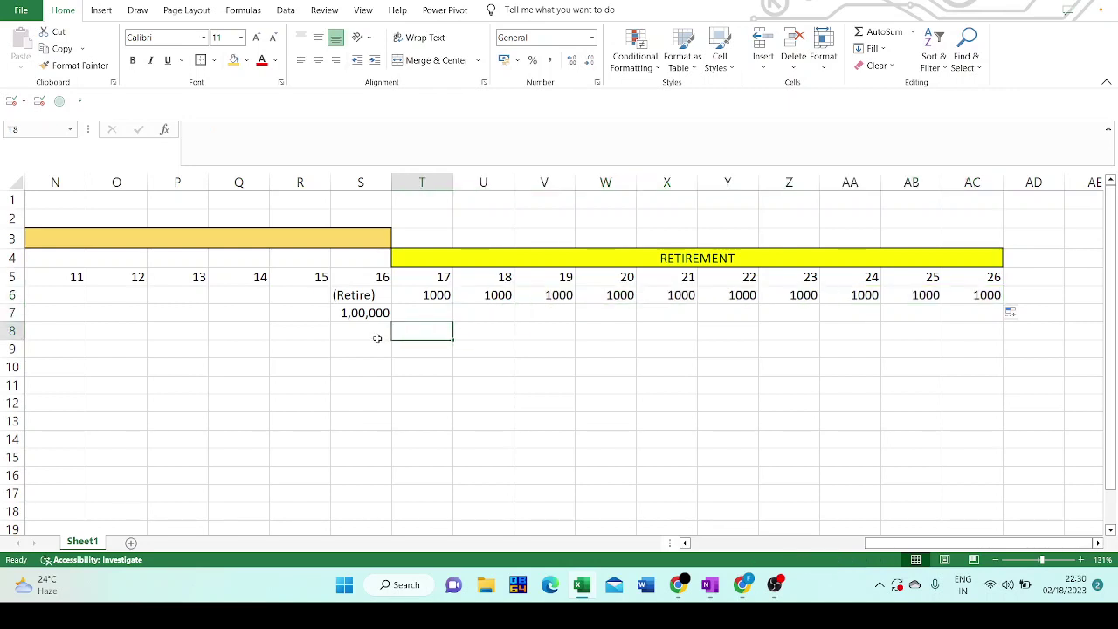
key("Left")
key("Left")
key("Left")
key("Left")
key("Left")
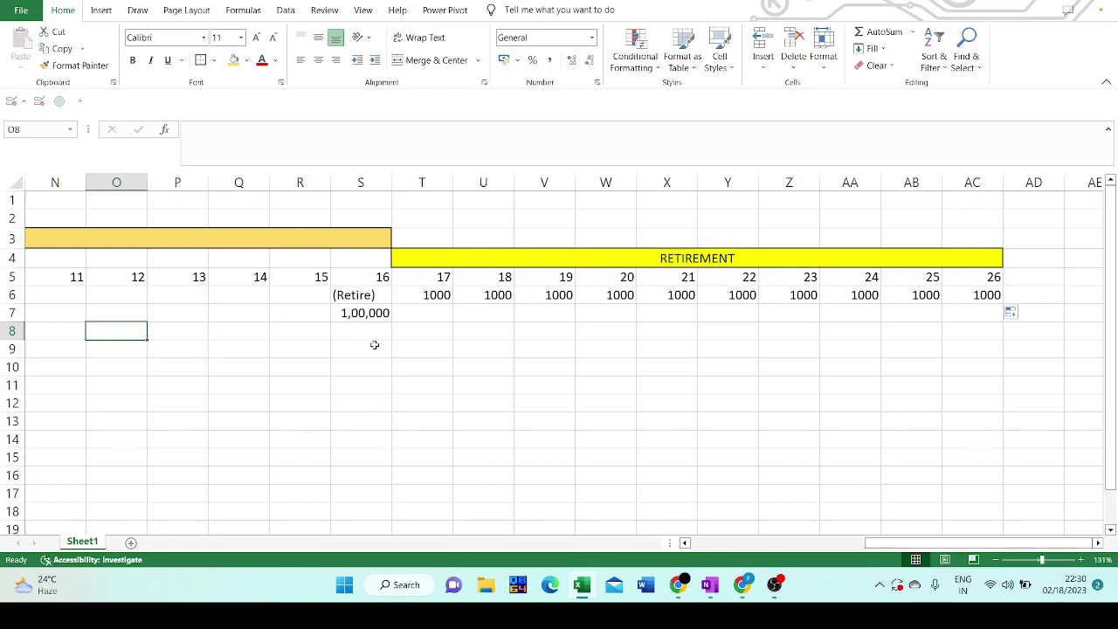
key("Left")
key("Left")
key("Left")
key("Left")
key("Left")
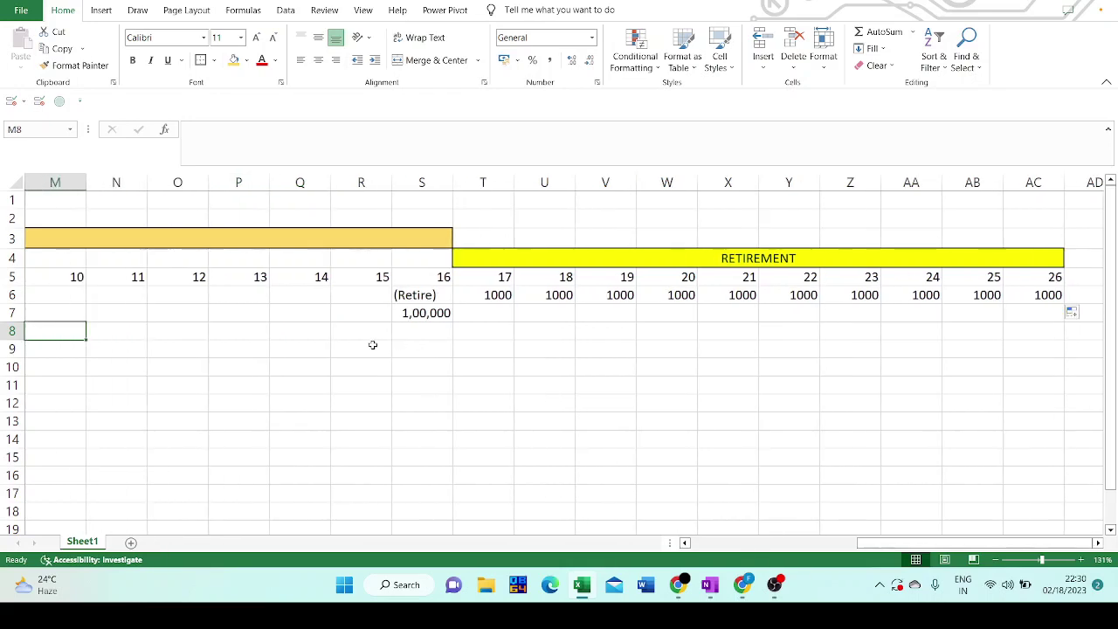
key("Left")
key("Left")
key("Left")
key("Left")
key("Left")
key("Left")
key("Left")
key("Left")
key("Left")
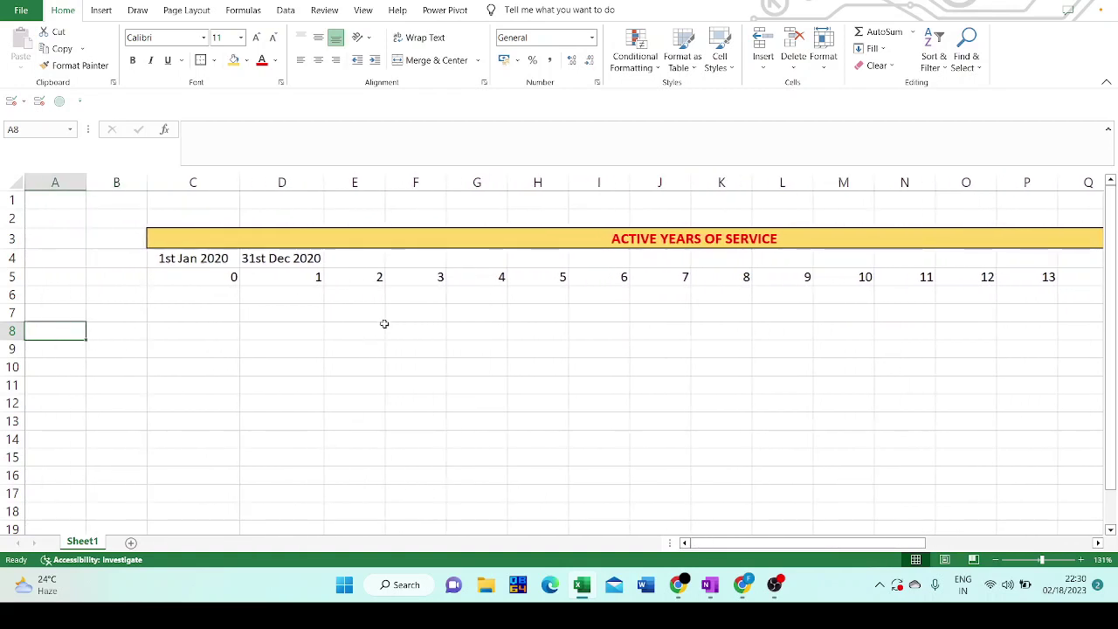
type("pv")
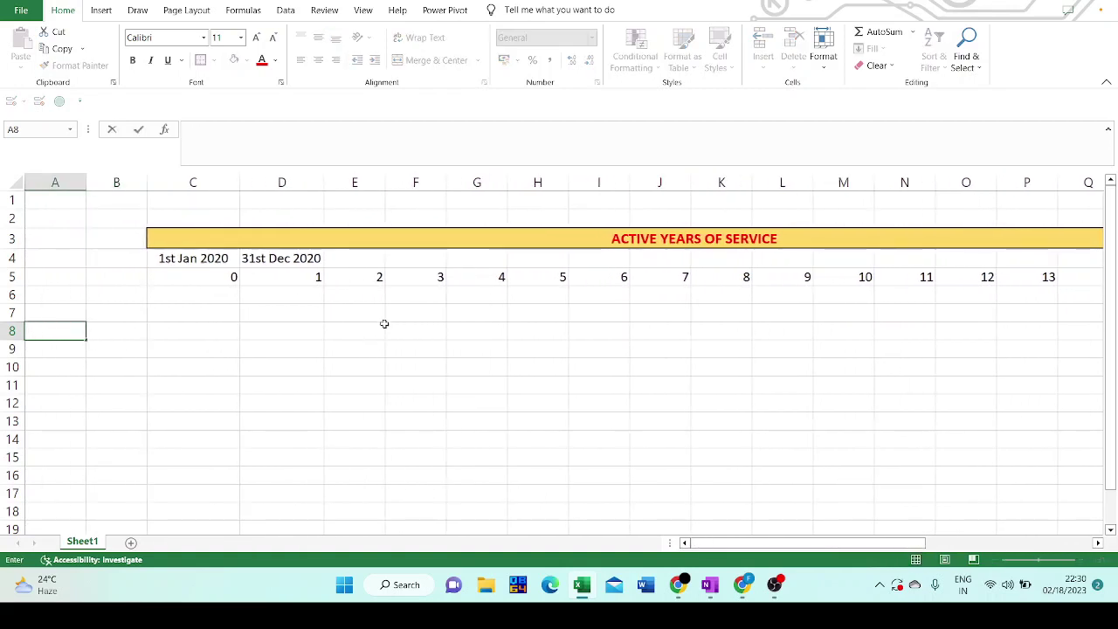
left_click_drag(365, 181, 724, 195)
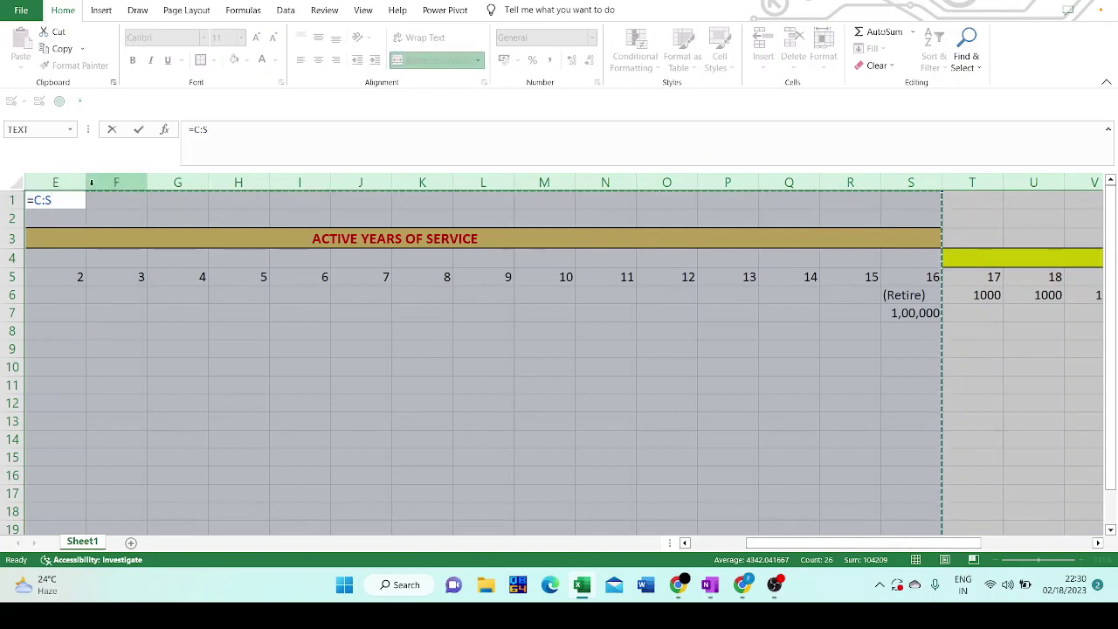
key("Escape")
Hide columns G through R, which hold service periods 4 to 15, and return to cell A8
left_click_drag(55, 181, 367, 181)
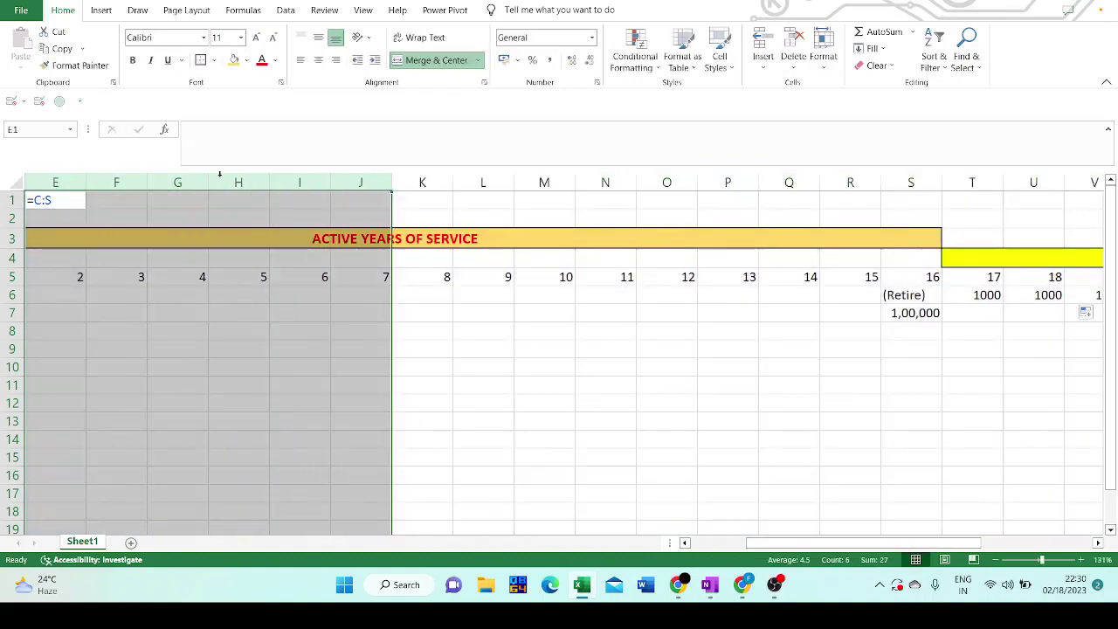
left_click_drag(182, 181, 851, 181)
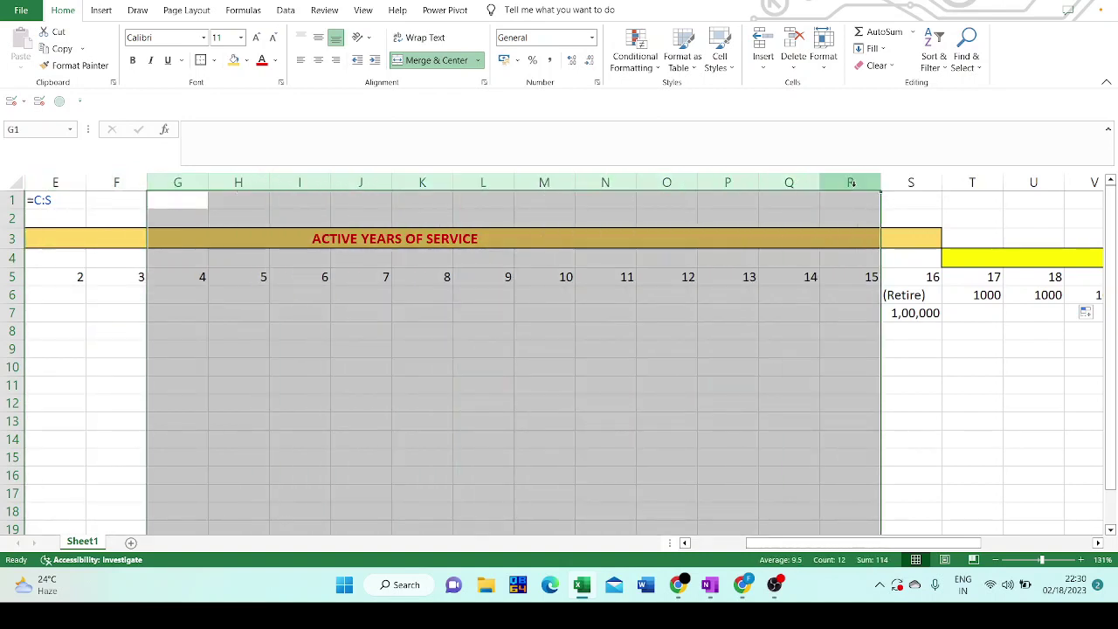
right_click(851, 182)
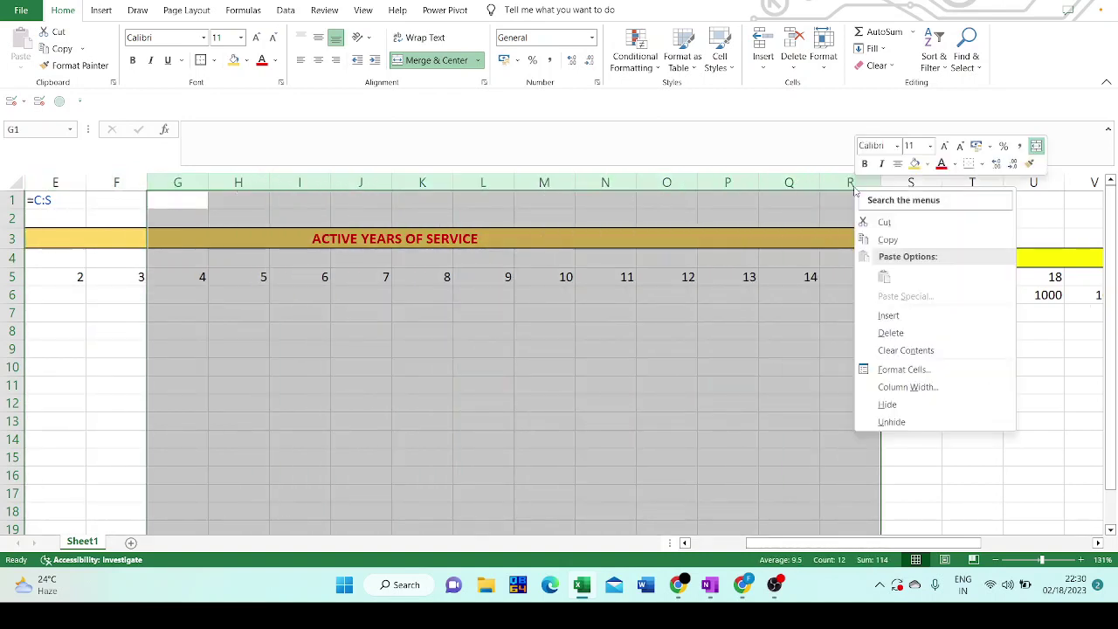
left_click(889, 403)
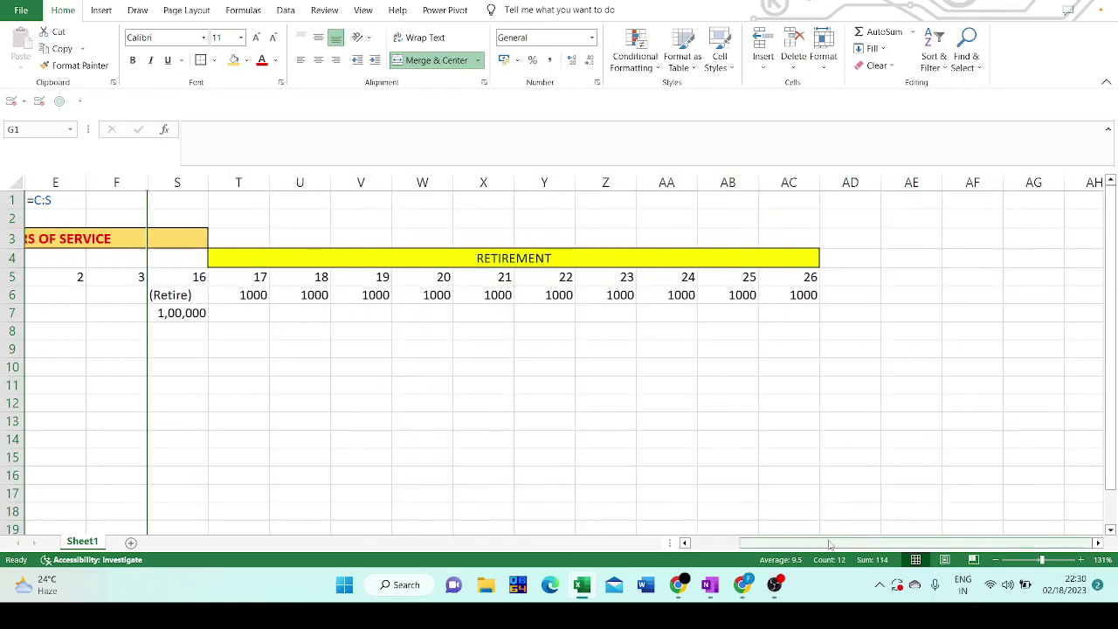
left_click_drag(830, 544, 777, 545)
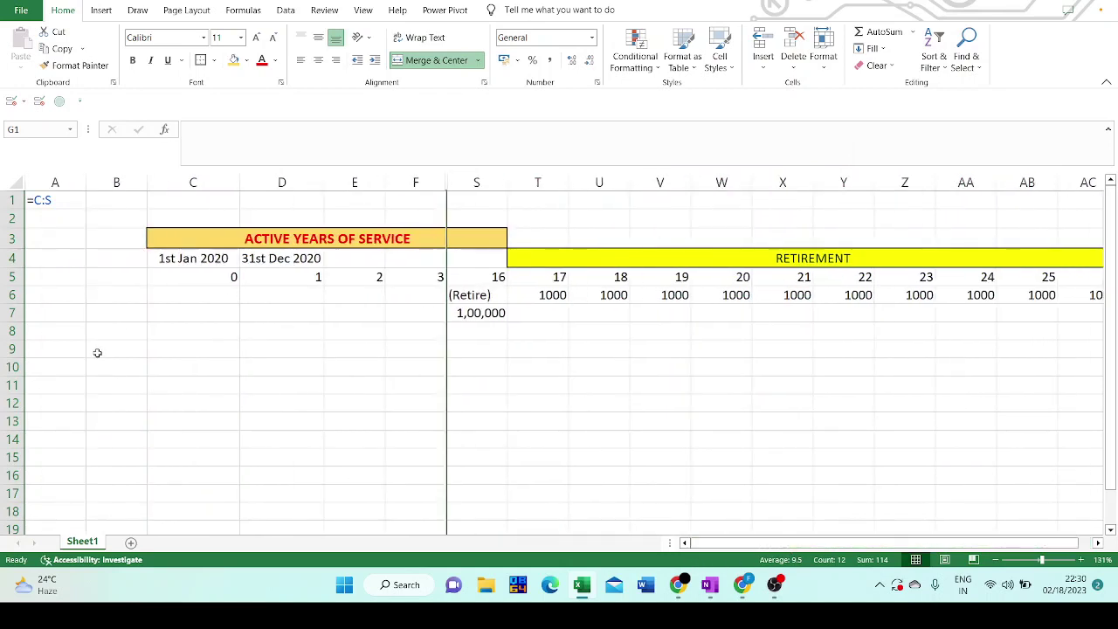
left_click(77, 334)
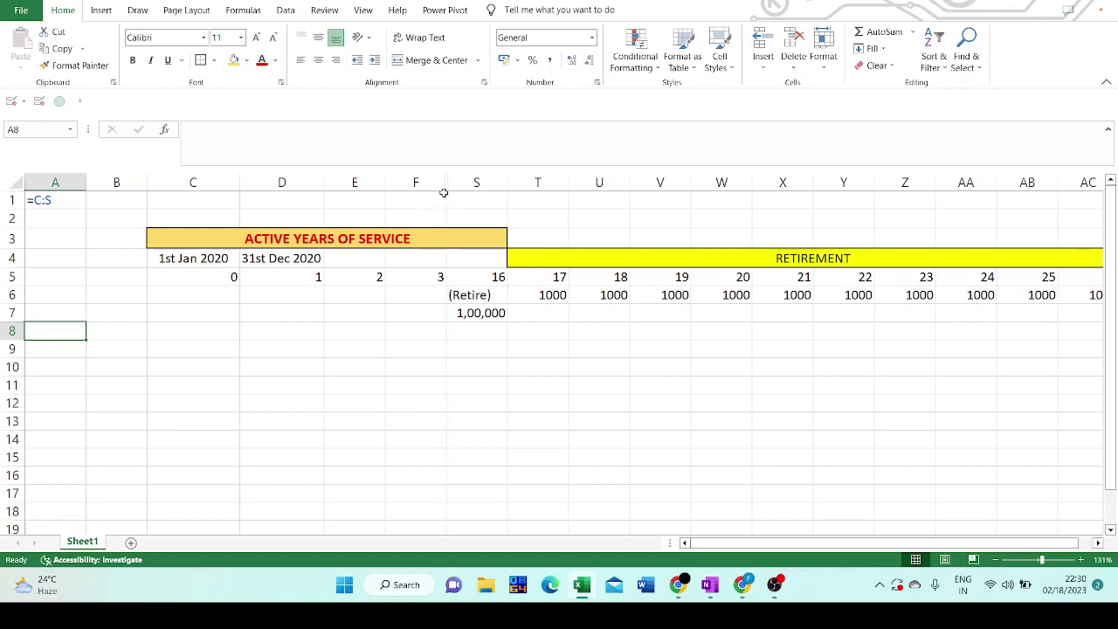
Add a left border to the retirement block from T1 down to row 18, dividing it from the service years
left_click_drag(495, 200, 509, 364)
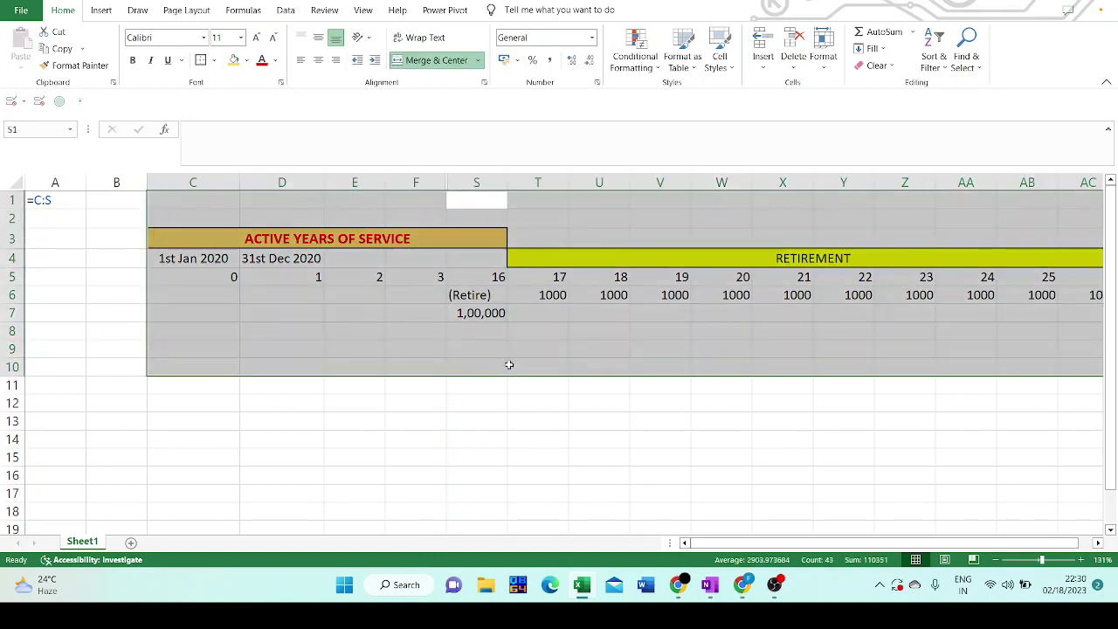
left_click(494, 364)
left_click_drag(529, 200, 524, 515)
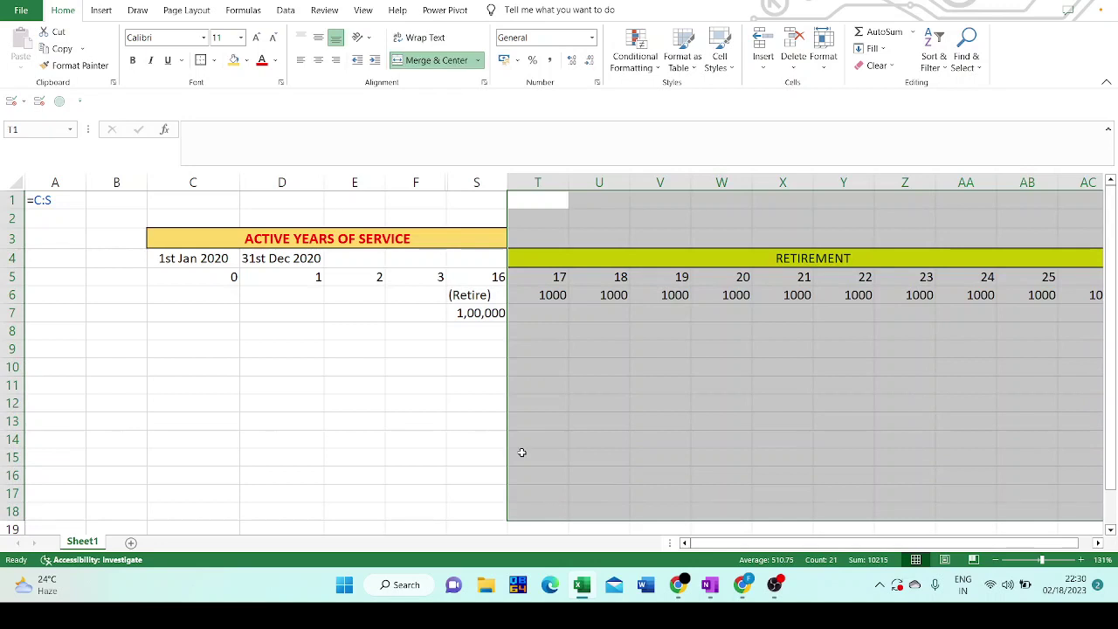
left_click(213, 60)
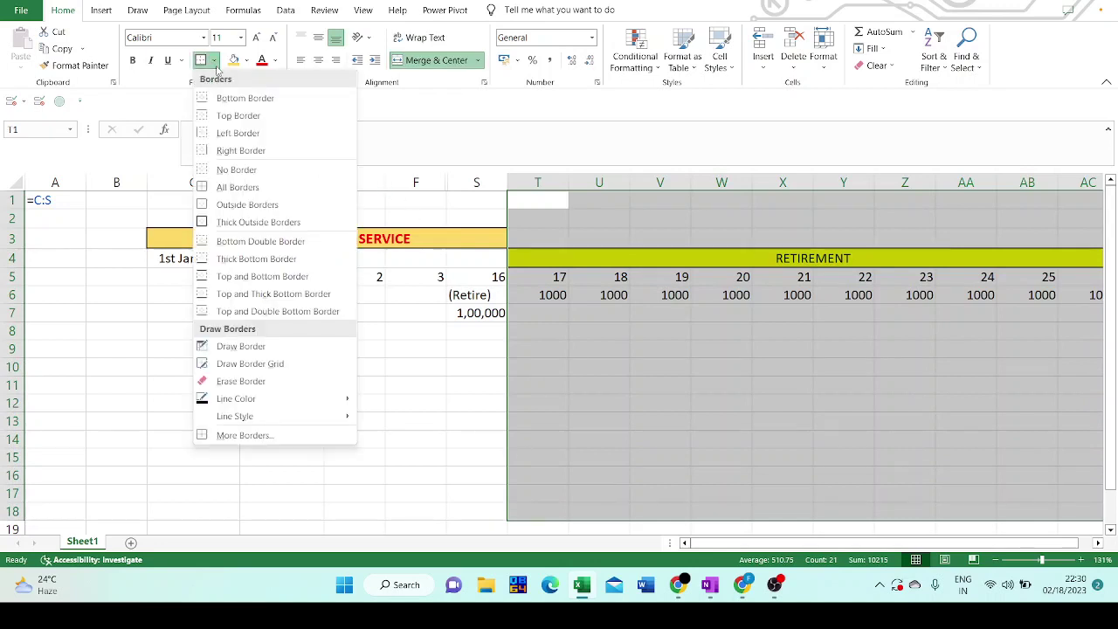
left_click(235, 133)
left_click(552, 365)
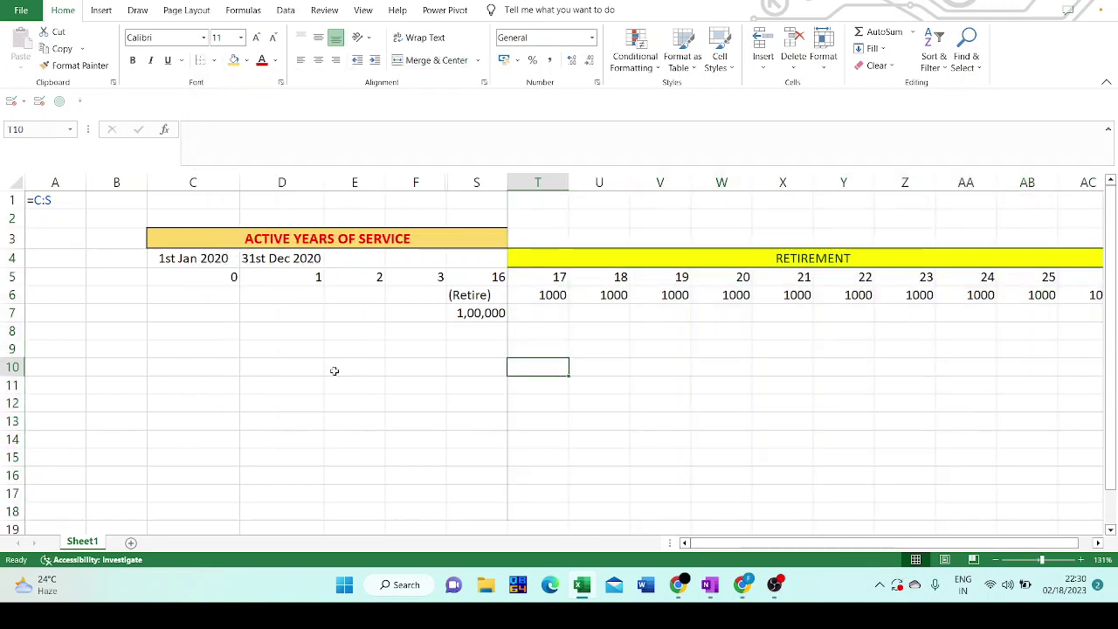
Review the yearly benefits in row 6 from T6 to AC6 and fill cell S8, below the retirement amount, with gold
left_click(44, 327)
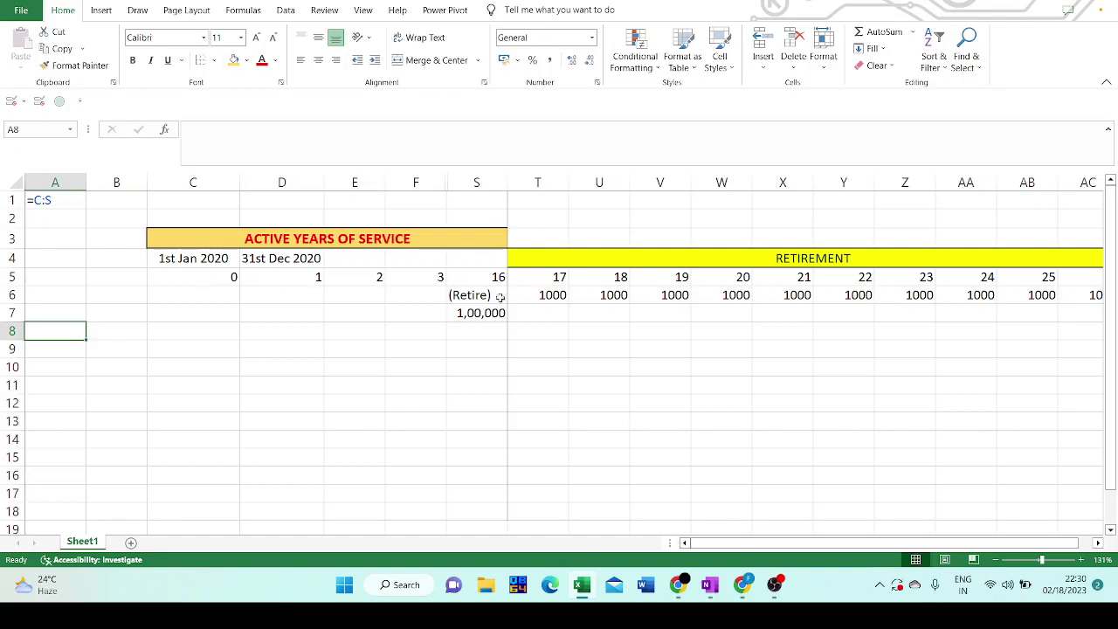
left_click_drag(546, 294, 1075, 295)
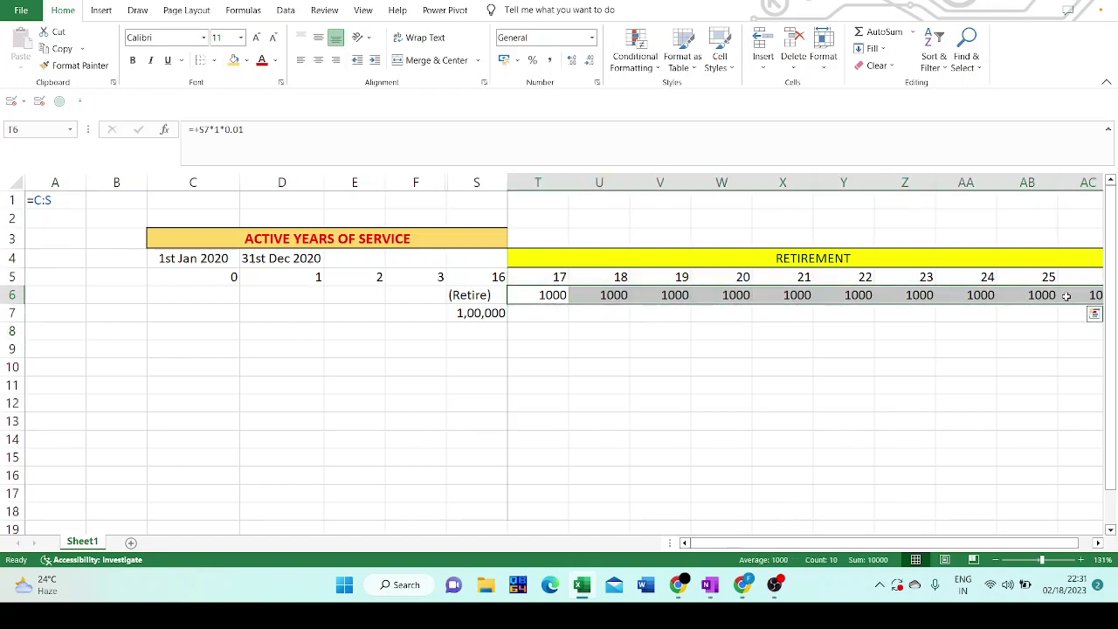
left_click(469, 334)
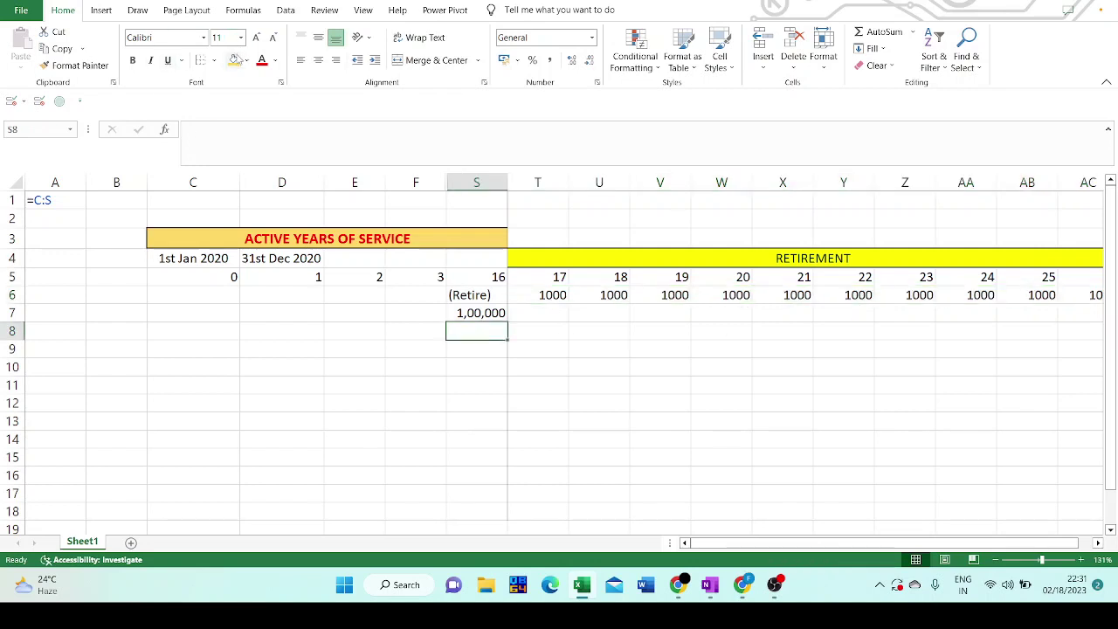
left_click(234, 62)
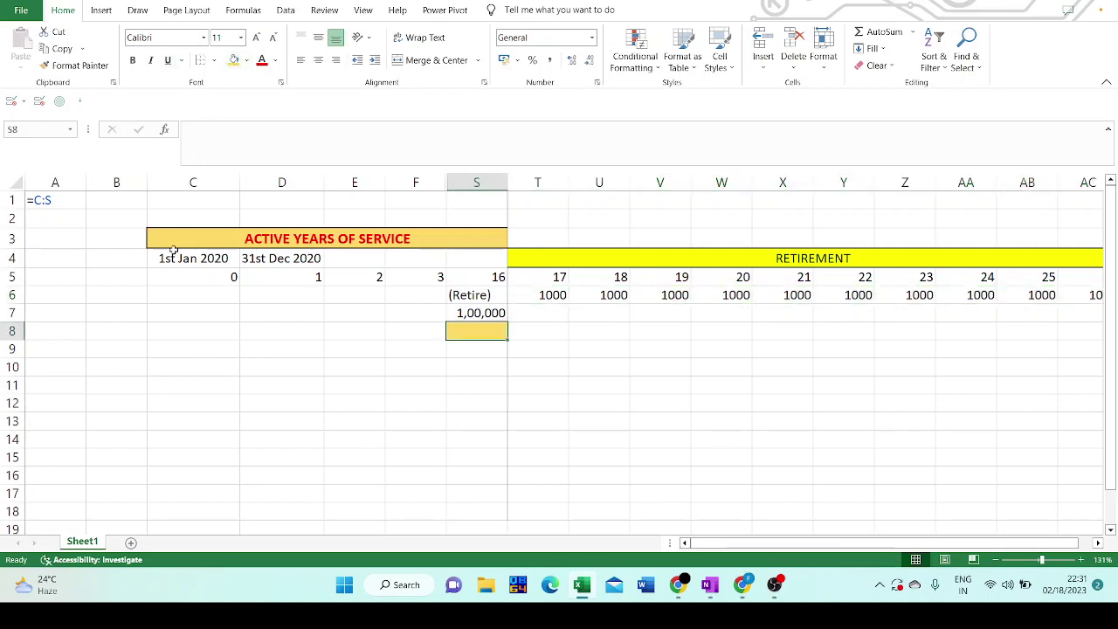
left_click(125, 325)
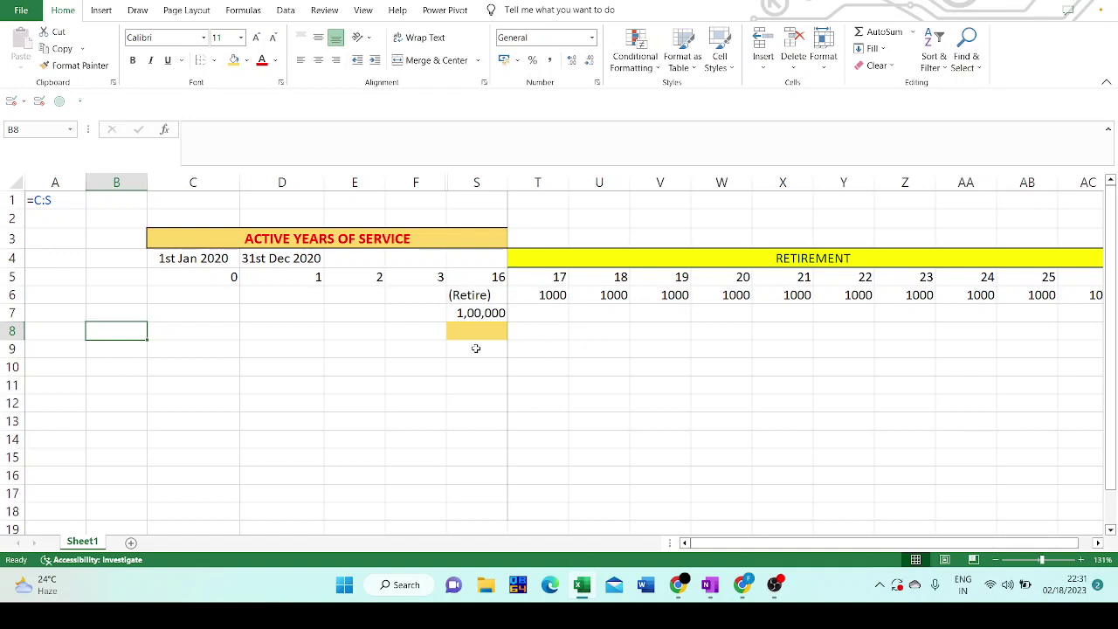
Label cell C1 "Discount Rate" and enter a rate of 0.1 beside it in D1
left_click(181, 203)
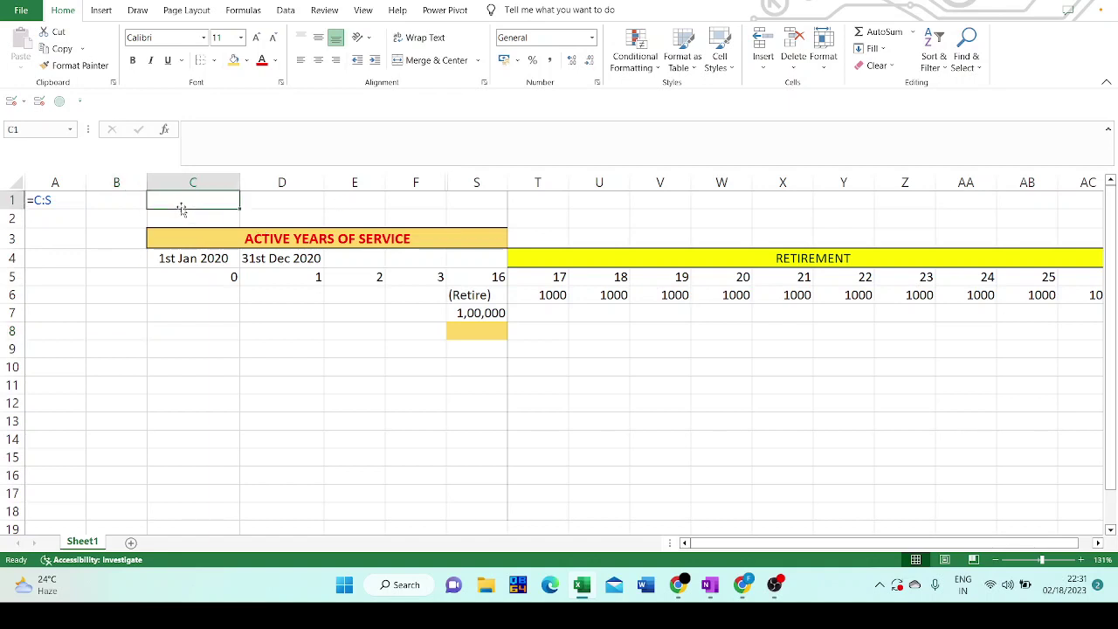
key("F2")
key("Escape")
type("Dis")
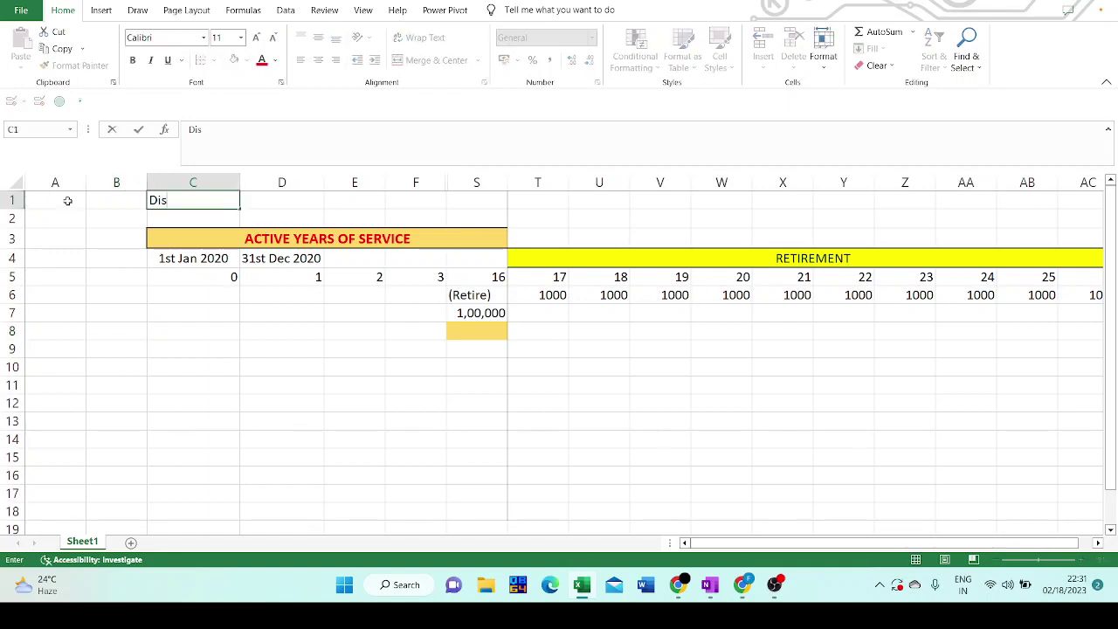
type("count Rate of")
key("BackSpace")
key("BackSpace")
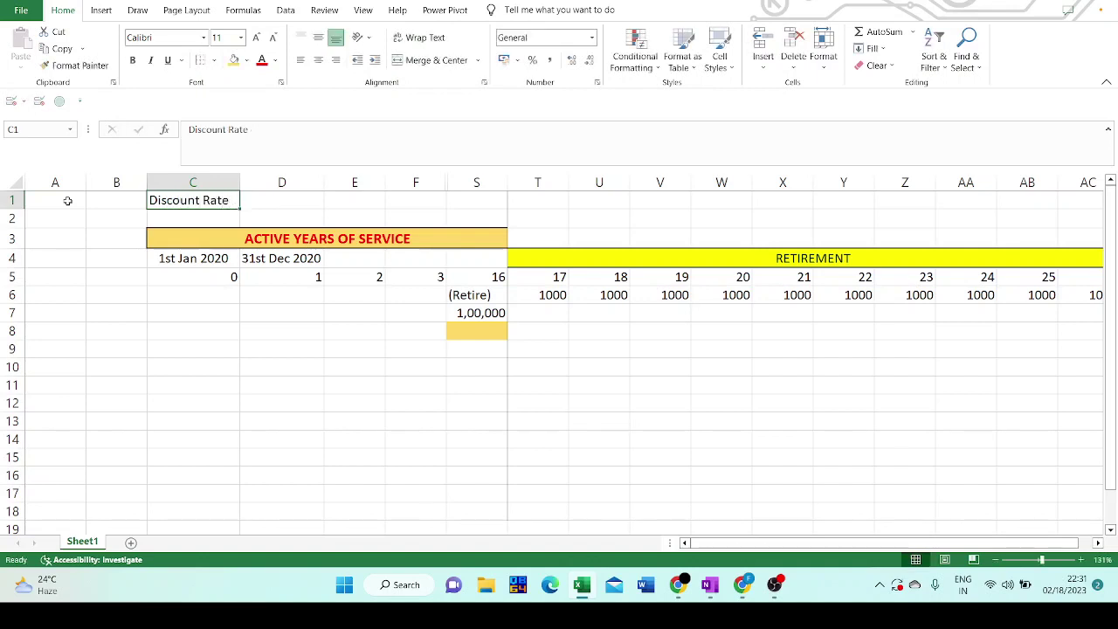
key("Tab")
type("0.1")
key("Return")
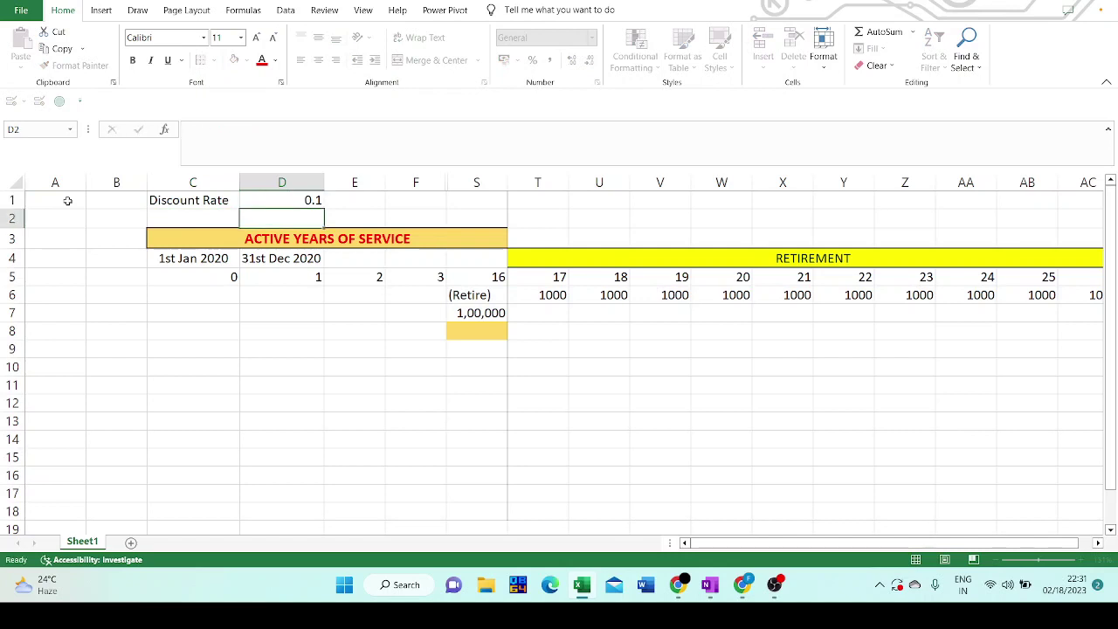
Calculate the retirement-date present value in S8 with =-PV(D1,10,1000,0,0), referencing the discount rate cell
left_click(457, 331)
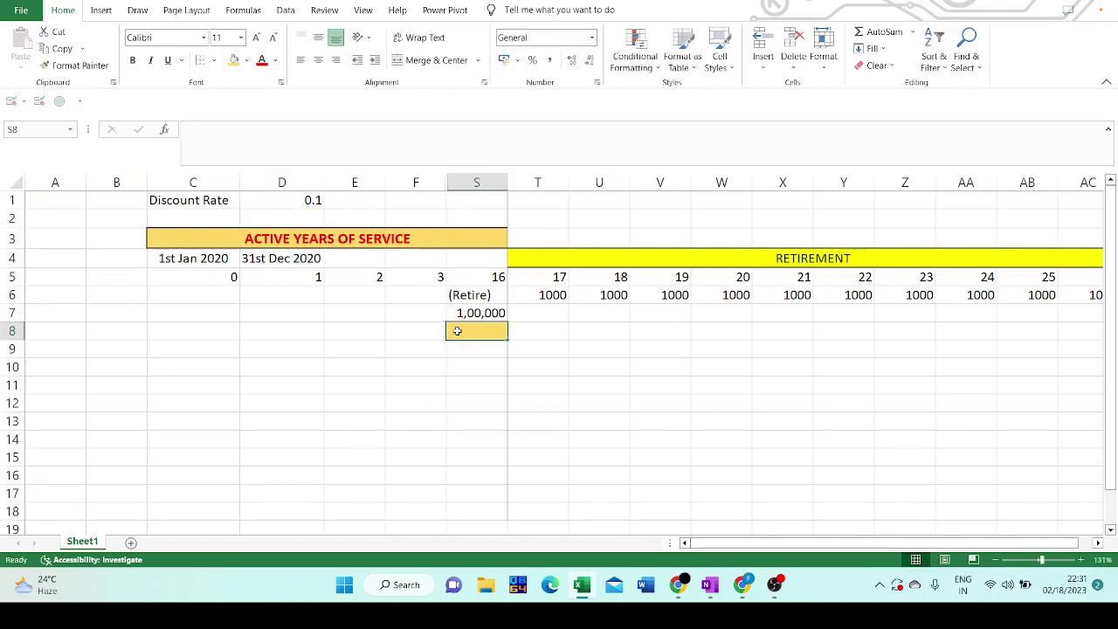
type("=")
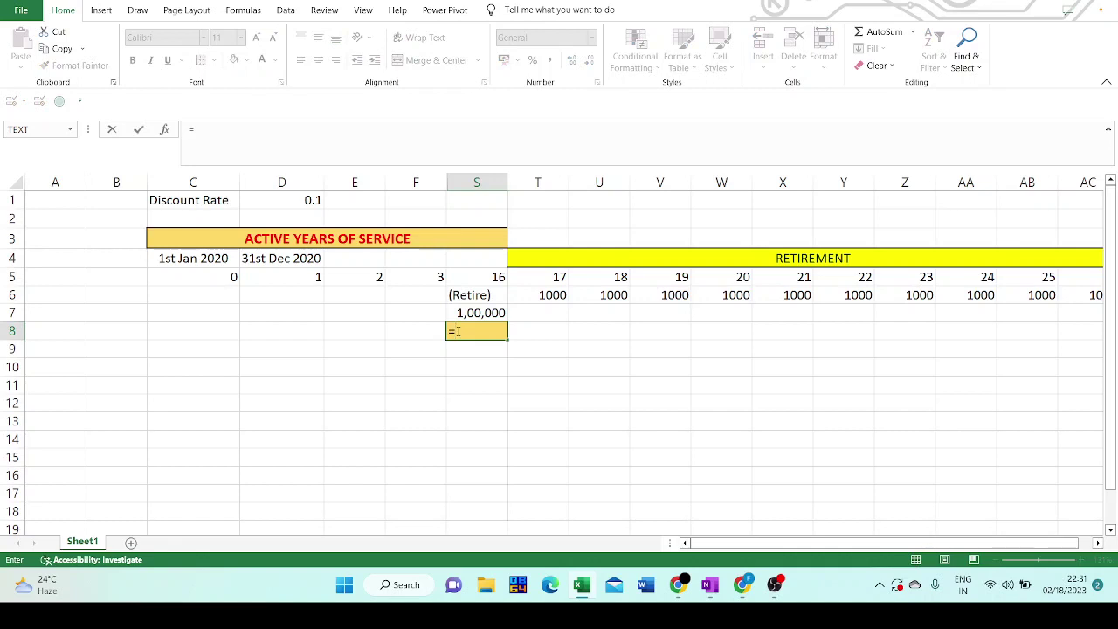
type("pv")
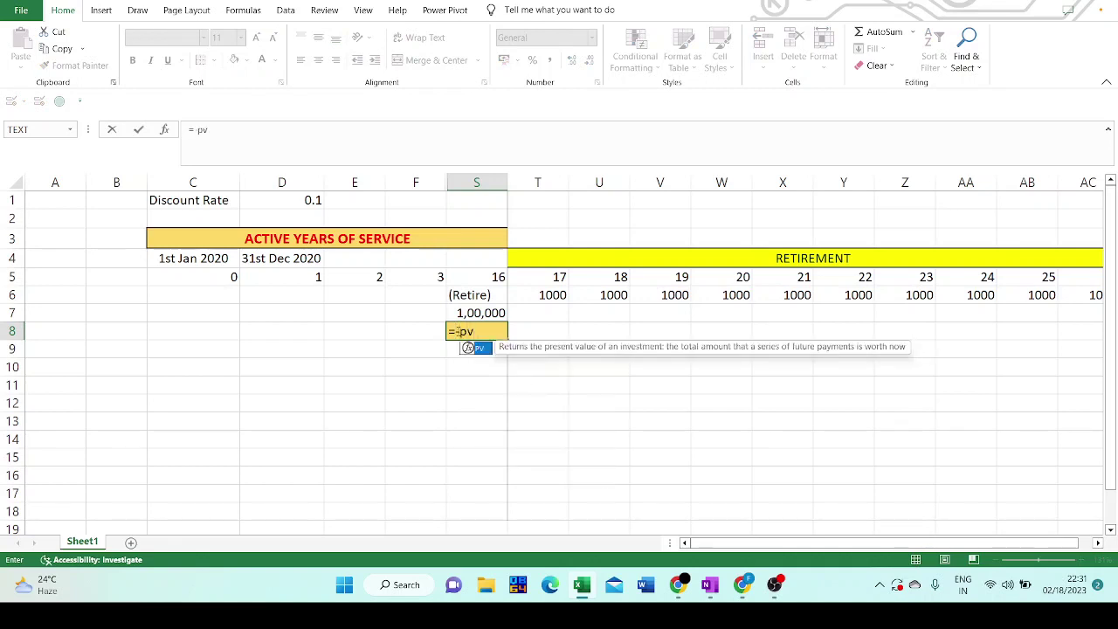
type("(")
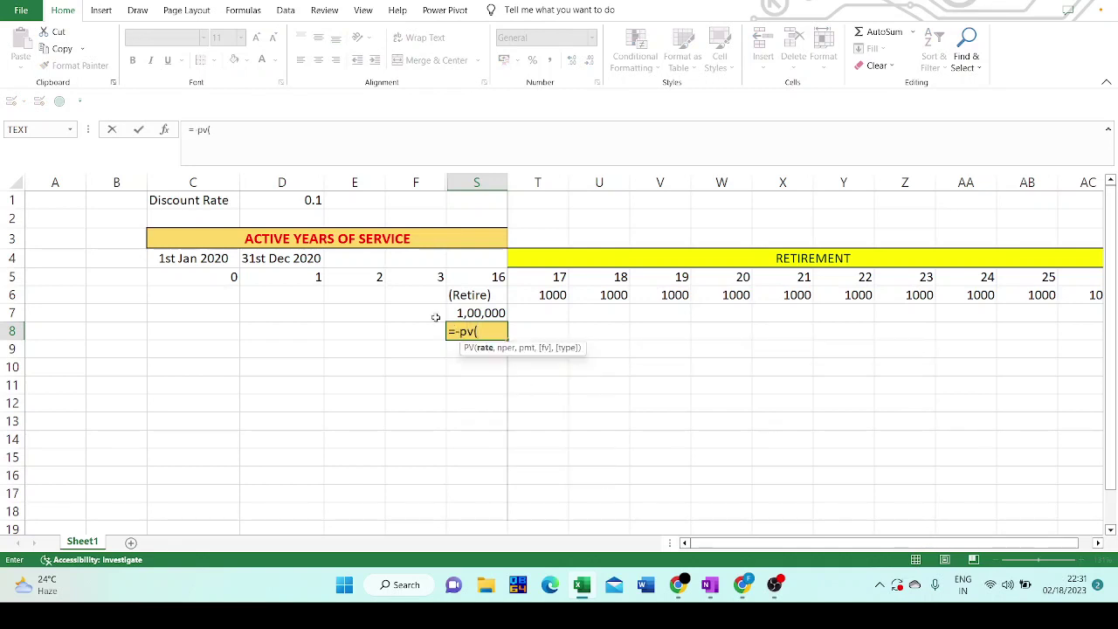
left_click(308, 203)
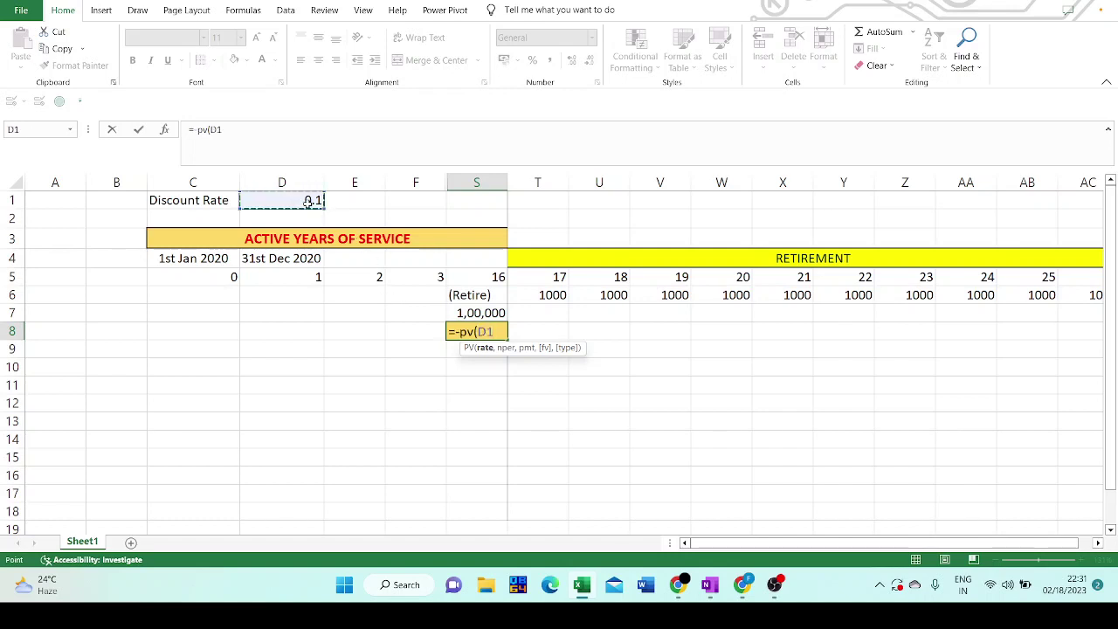
type(",")
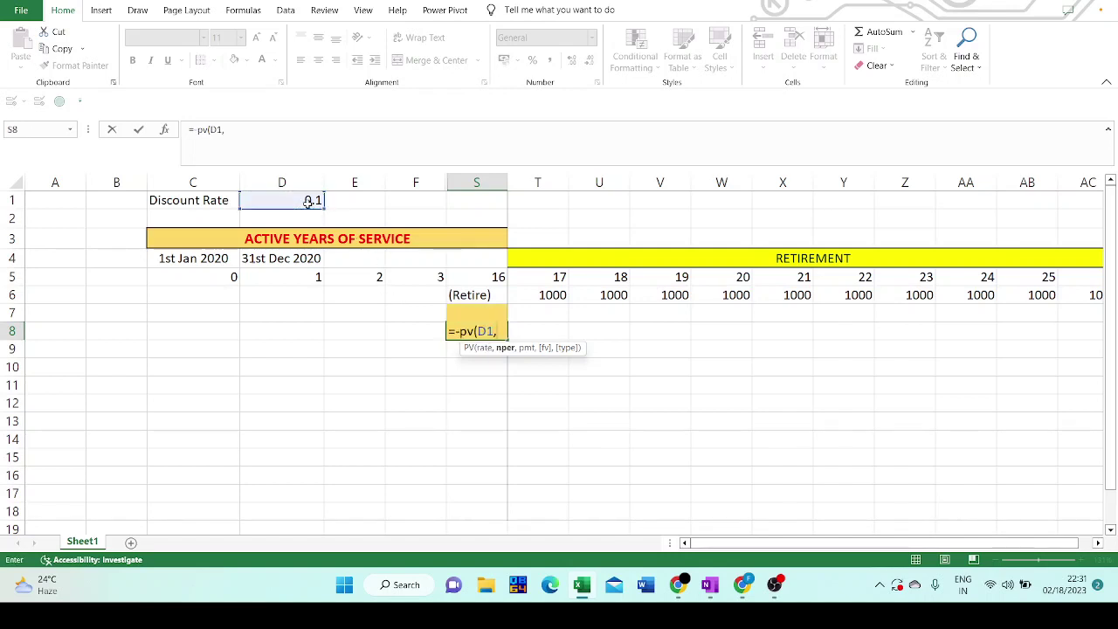
type("10")
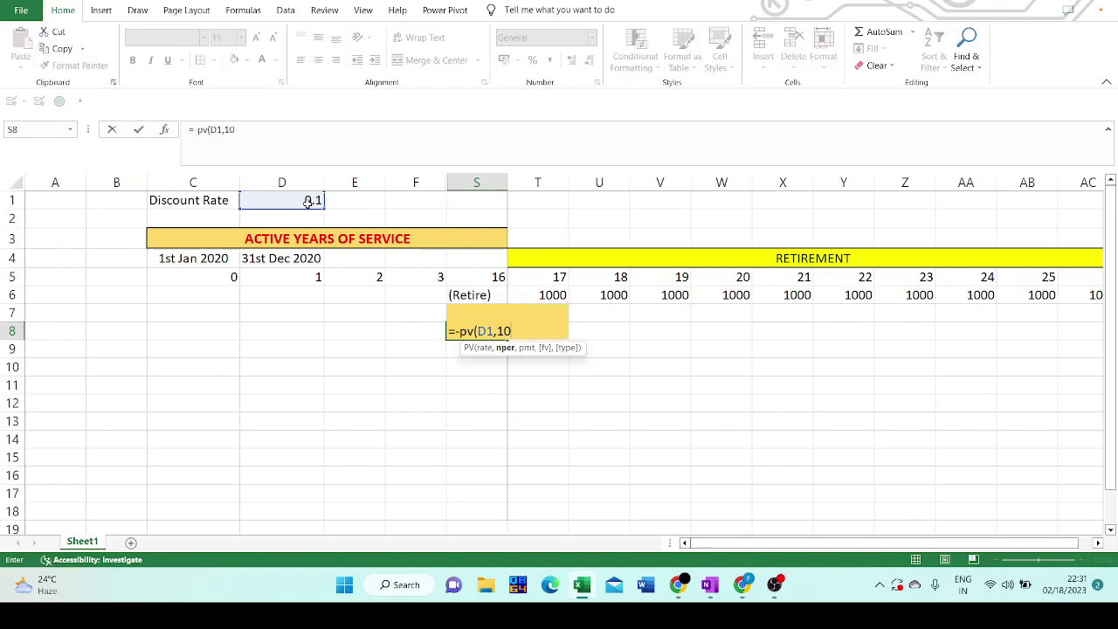
type(",1000,0,")
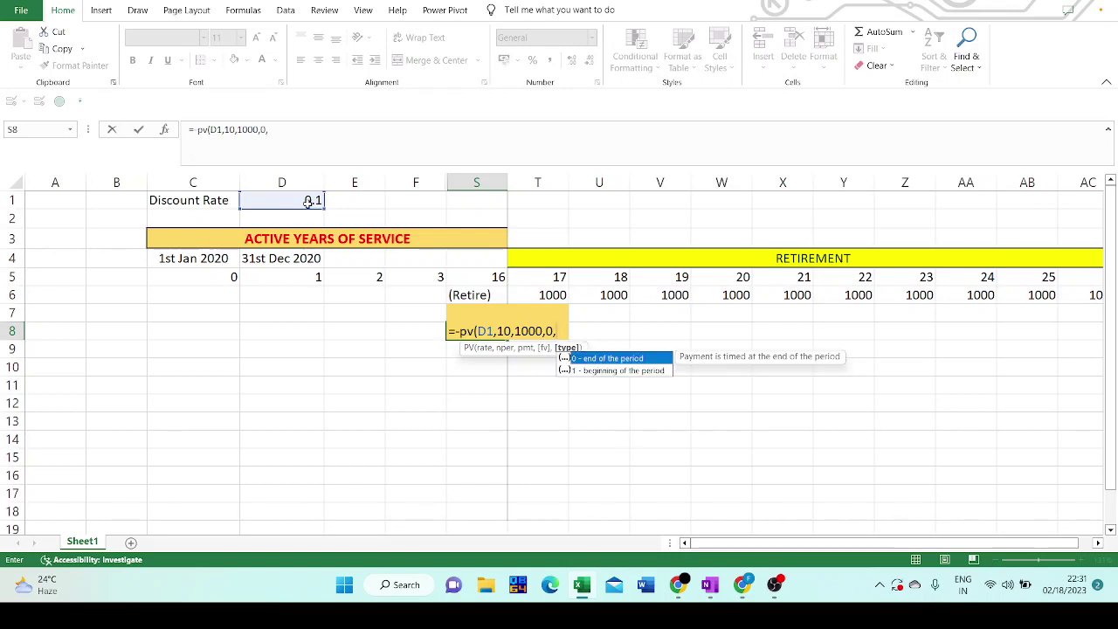
type("0)")
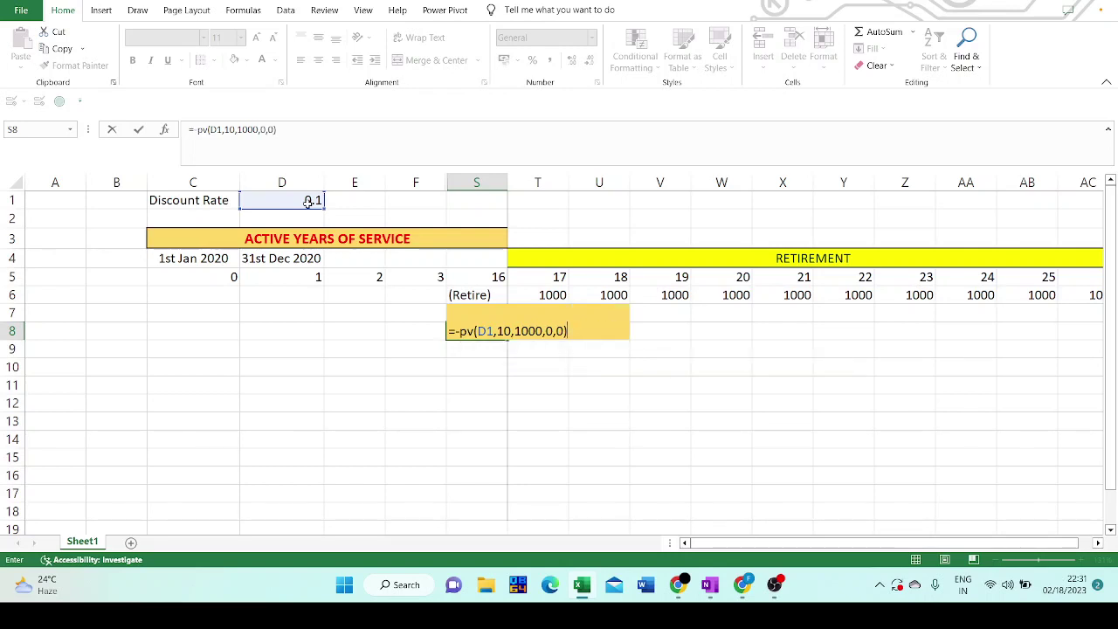
key("Return")
Note the calculator inputs in U8 as "N=10, I/Y=10,PMT=1000, FV=0, CPT PV"
key("Up")
key("Right")
key("Right")
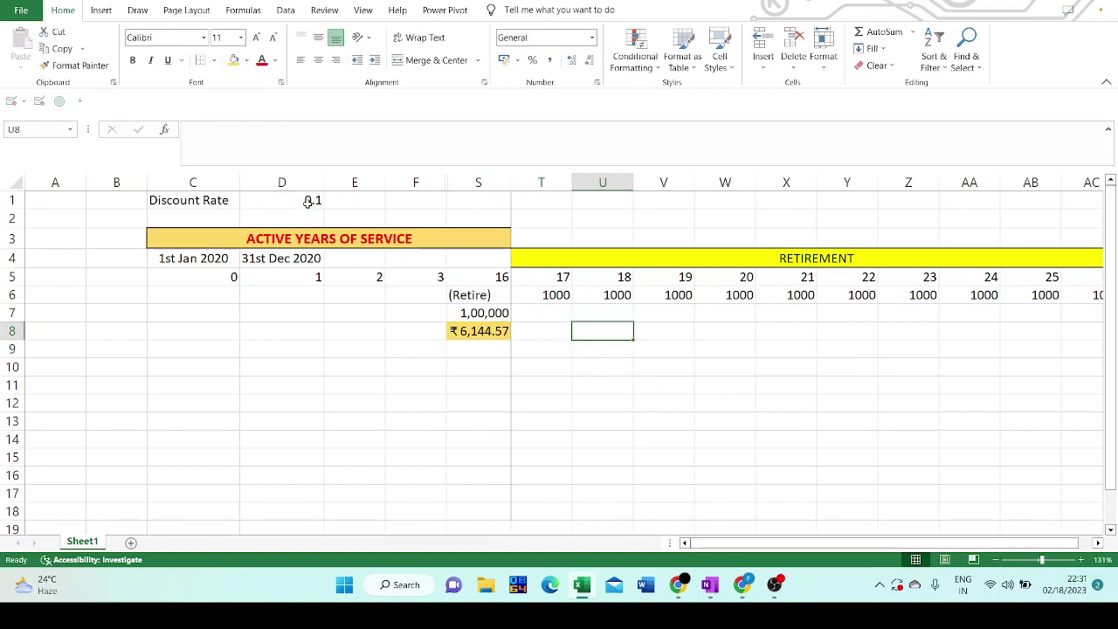
type("=")
key("BackSpace")
type("N")
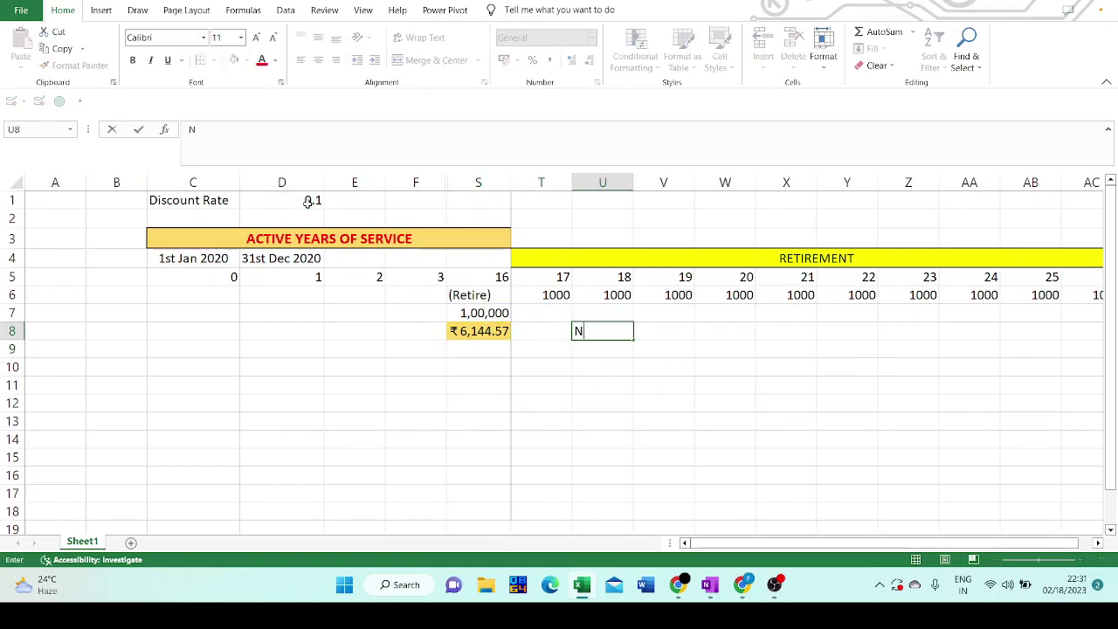
type("=10")
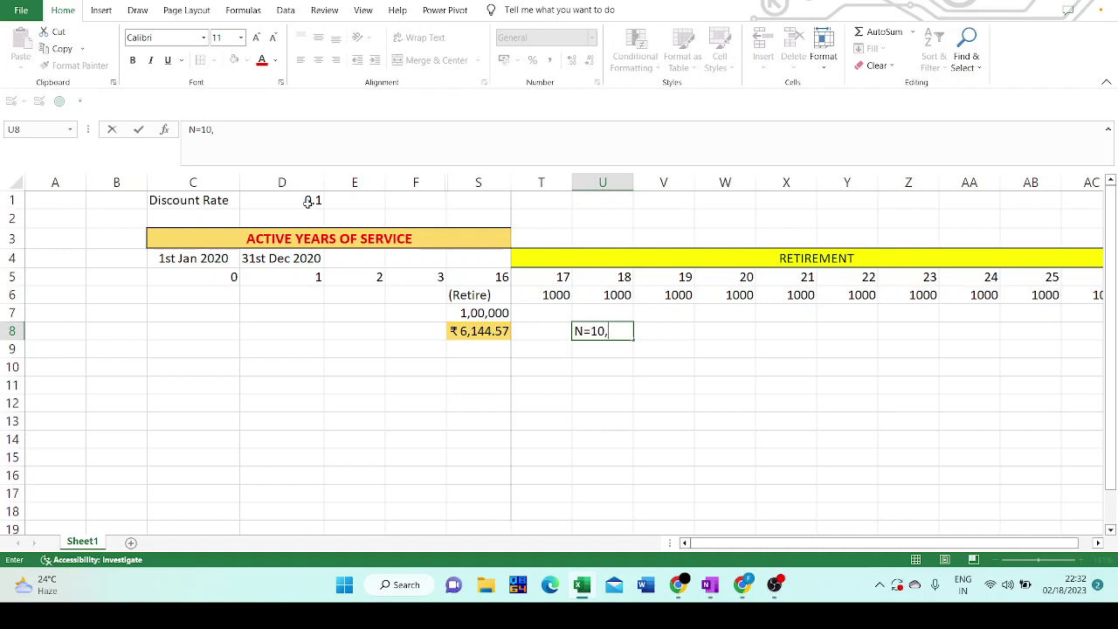
type(", I/Y=10,")
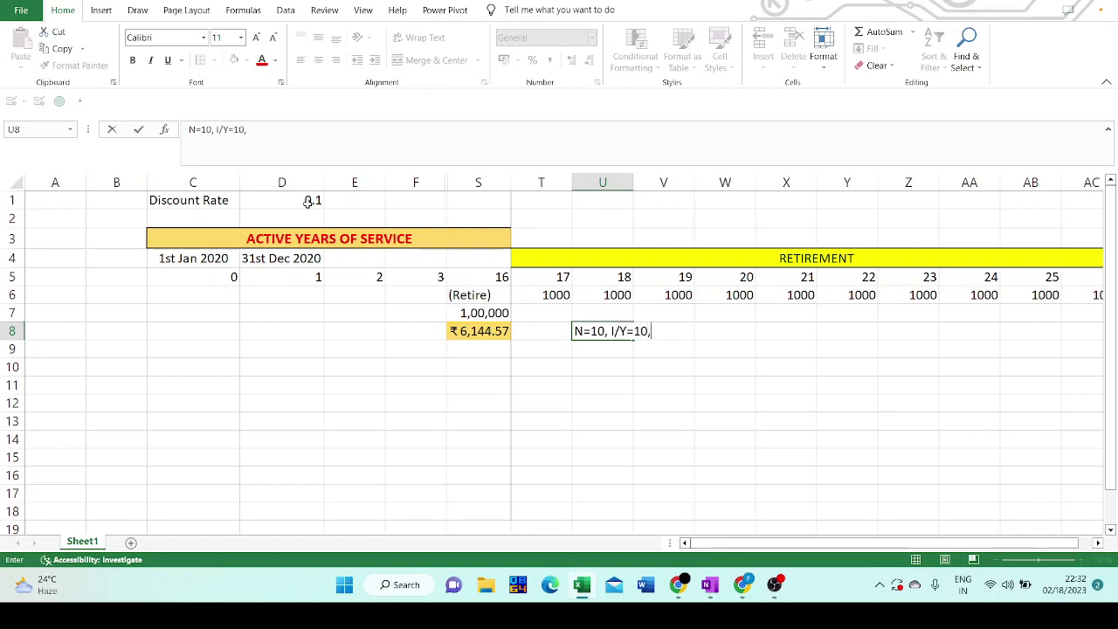
type("PMT=1000")
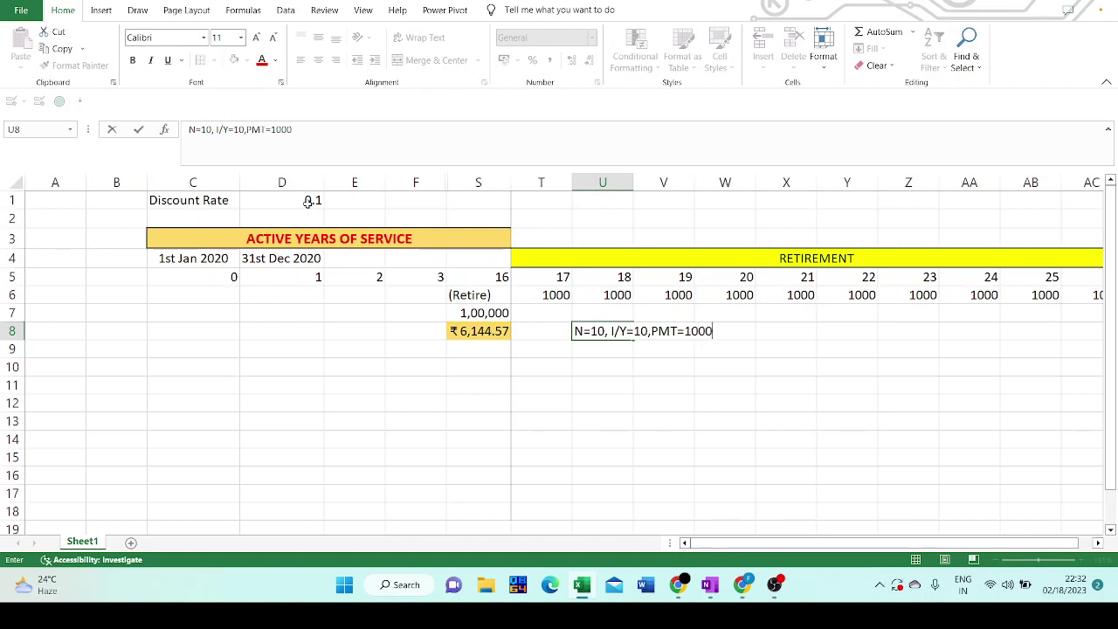
type(", FV=0, CPT PV")
key("Return")
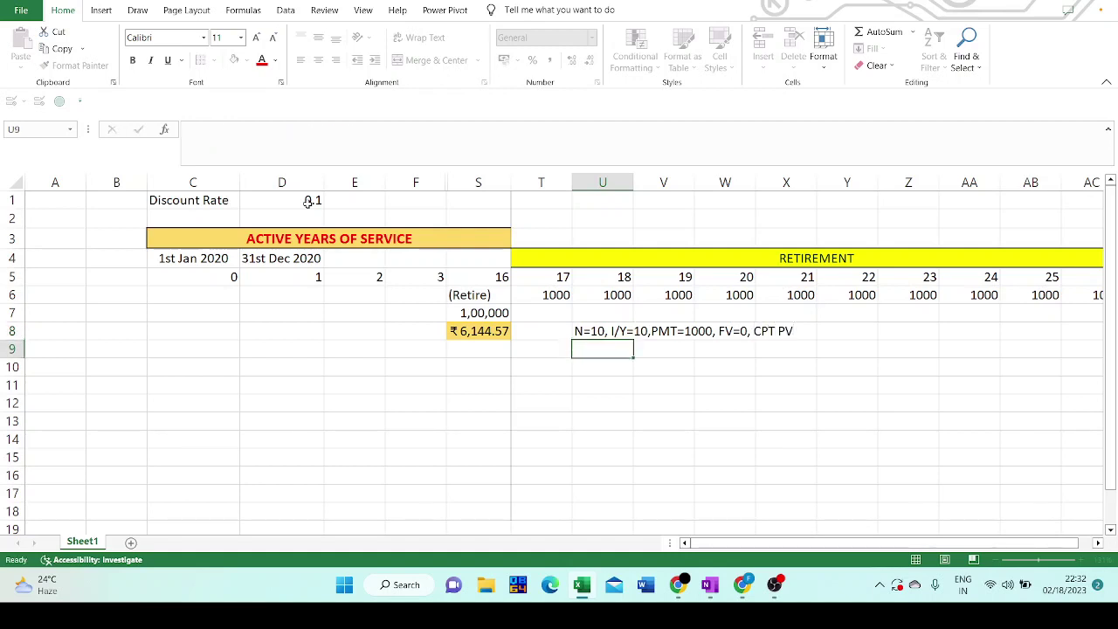
Label row 8 in A8 "PV of Pension Benefits at the time of retirement is" and widen column B so the text fits before column C
key("Up")
key("Left")
key("Left")
key("Left")
key("Left")
key("Left")
key("Left")
key("Left")
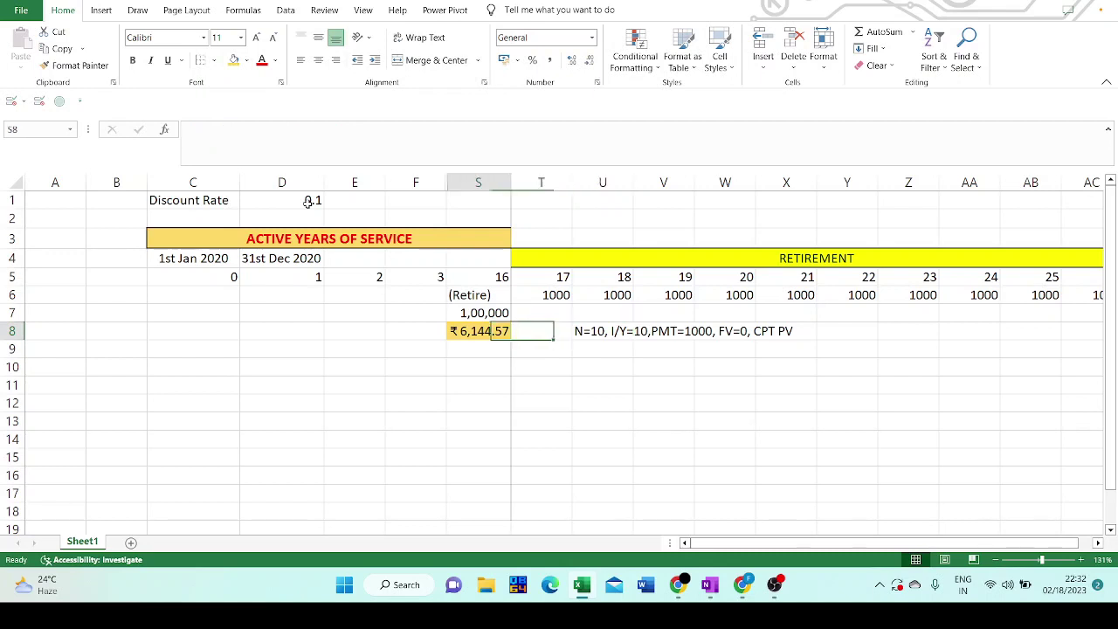
key("Left")
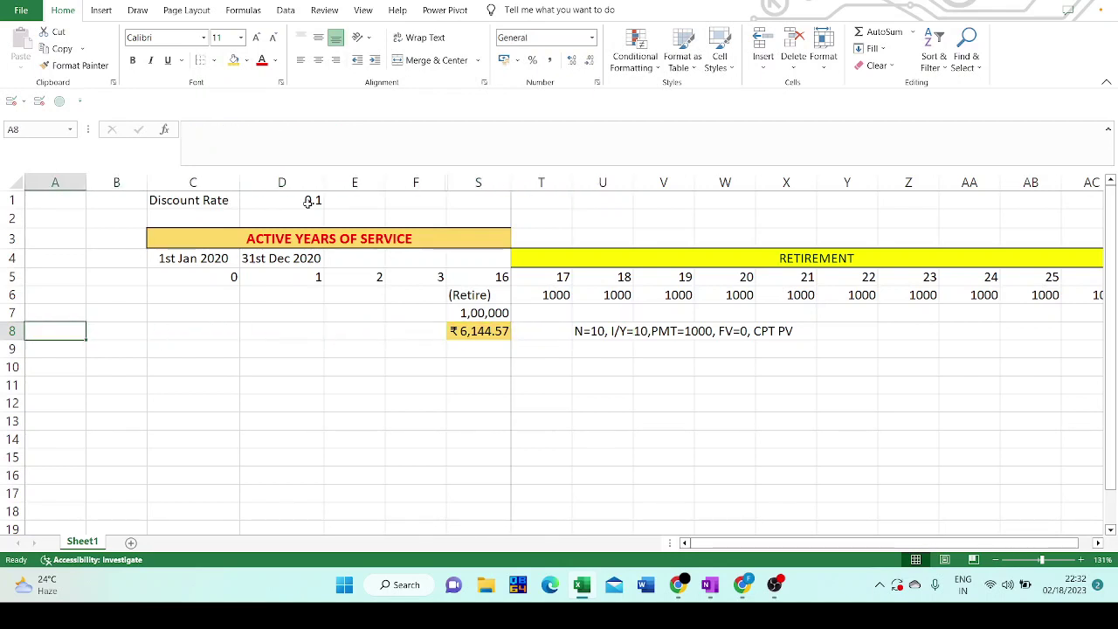
type("PV of")
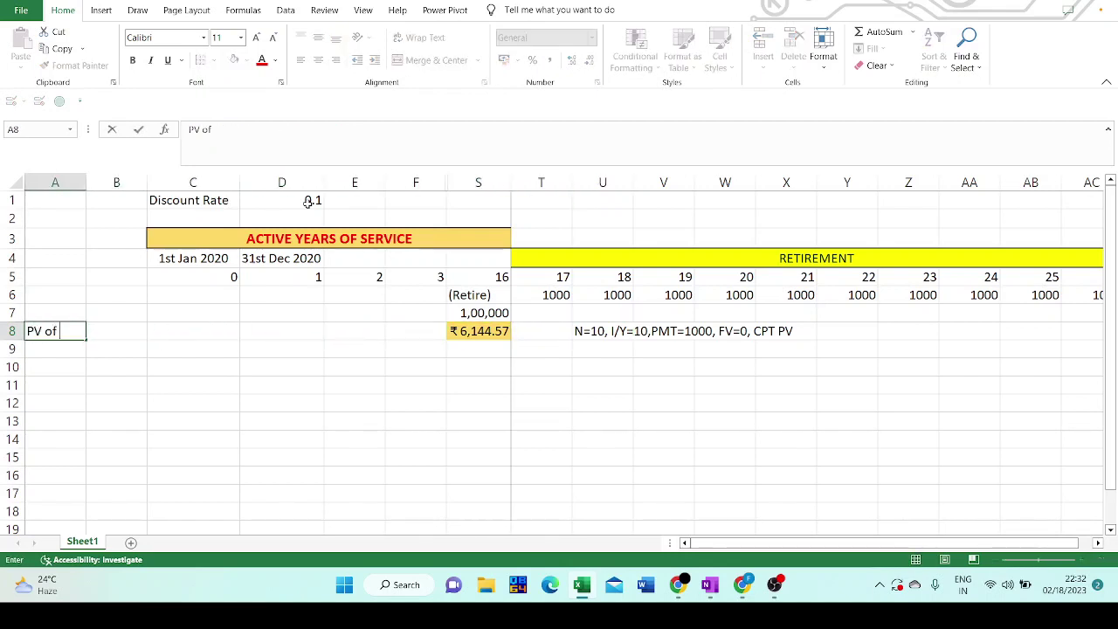
type(" these")
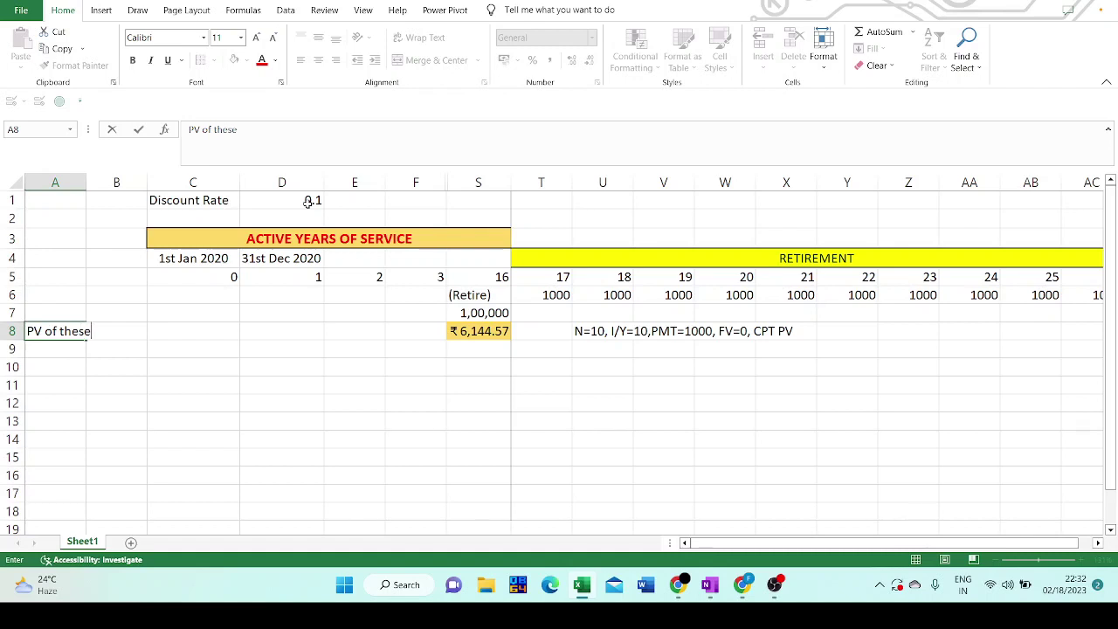
key("BackSpace")
key("BackSpace")
key("BackSpace")
key("BackSpace")
key("BackSpace")
type("ben")
key("BackSpace")
key("BackSpace")
key("BackSpace")
type("PEnsion BE")
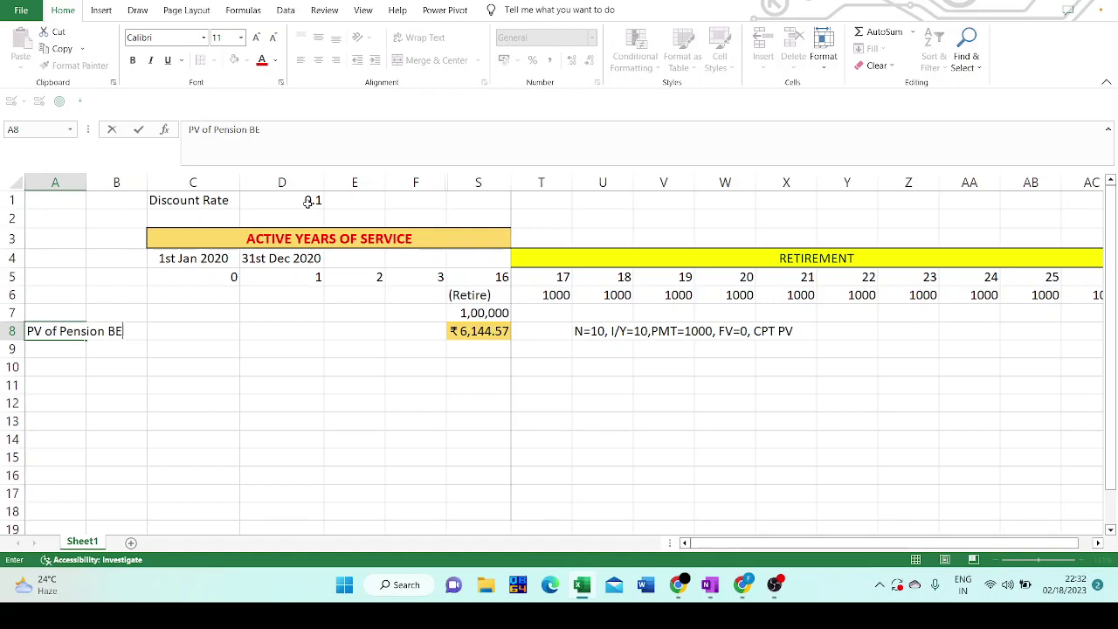
key("BackSpace")
type("enefits at the ti")
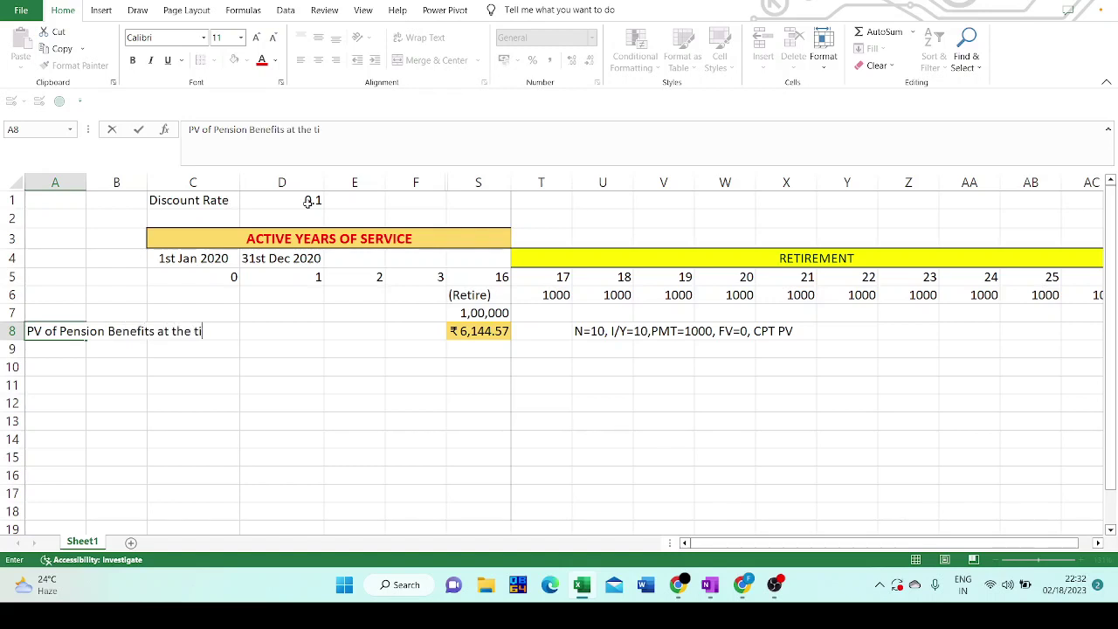
type("me of retir")
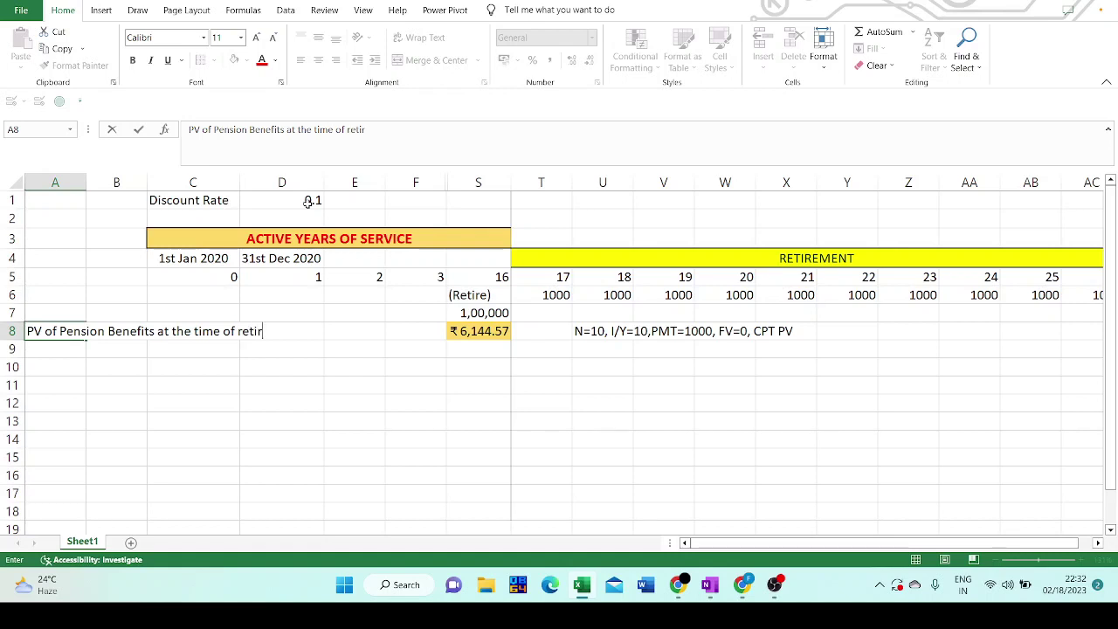
type("ement is")
key("Return")
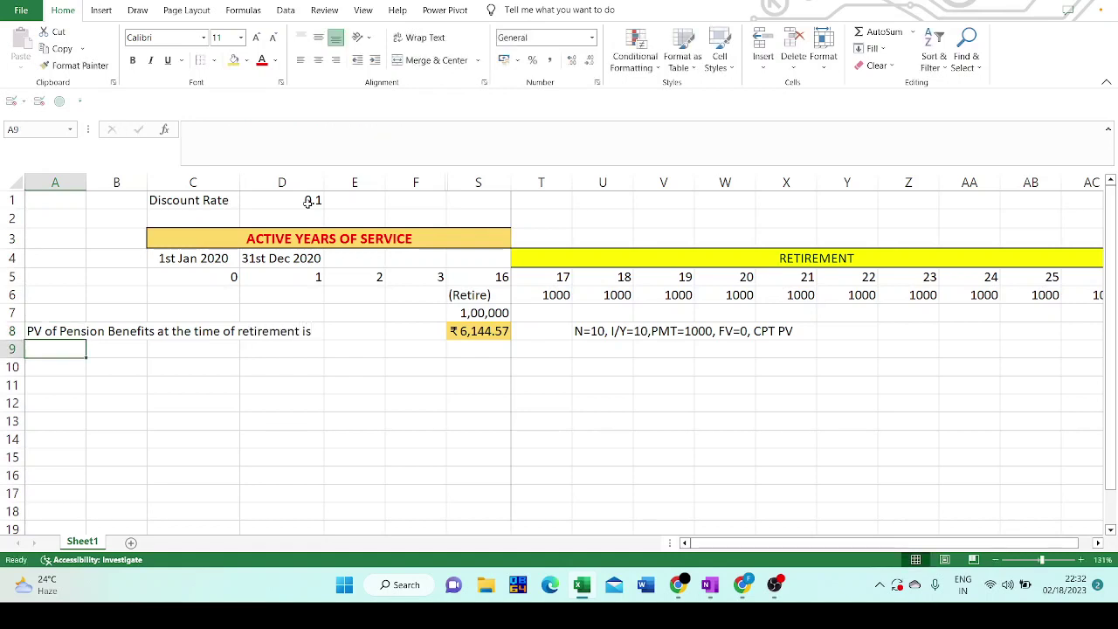
left_click_drag(147, 183, 330, 221)
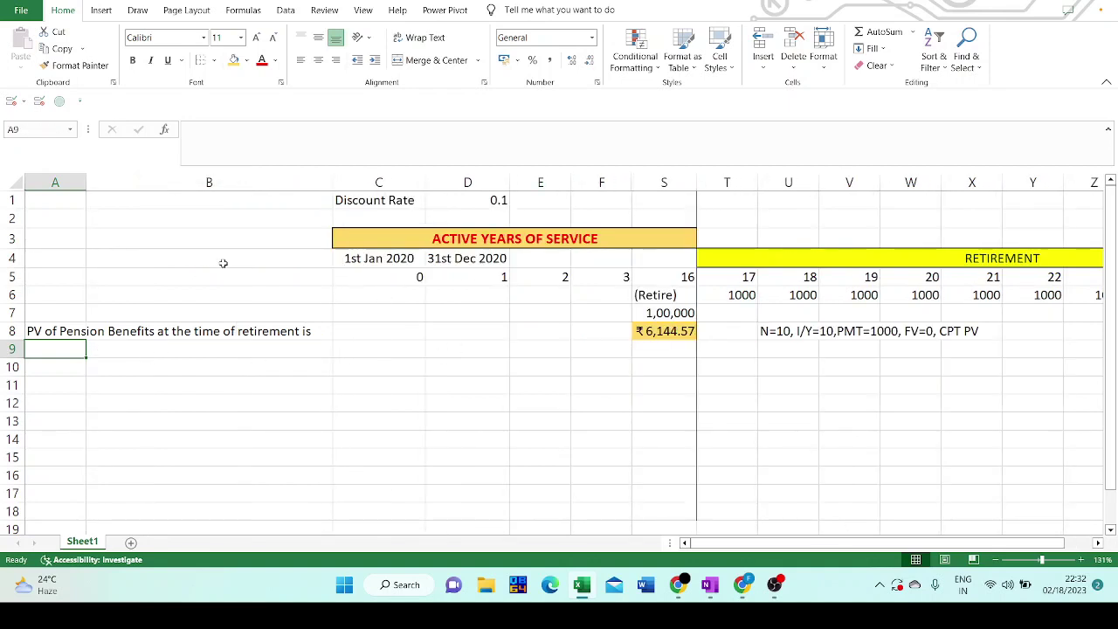
Label row 9 in A9 "PV of these benefits on 31st Dec,2020"
type("PV of Th")
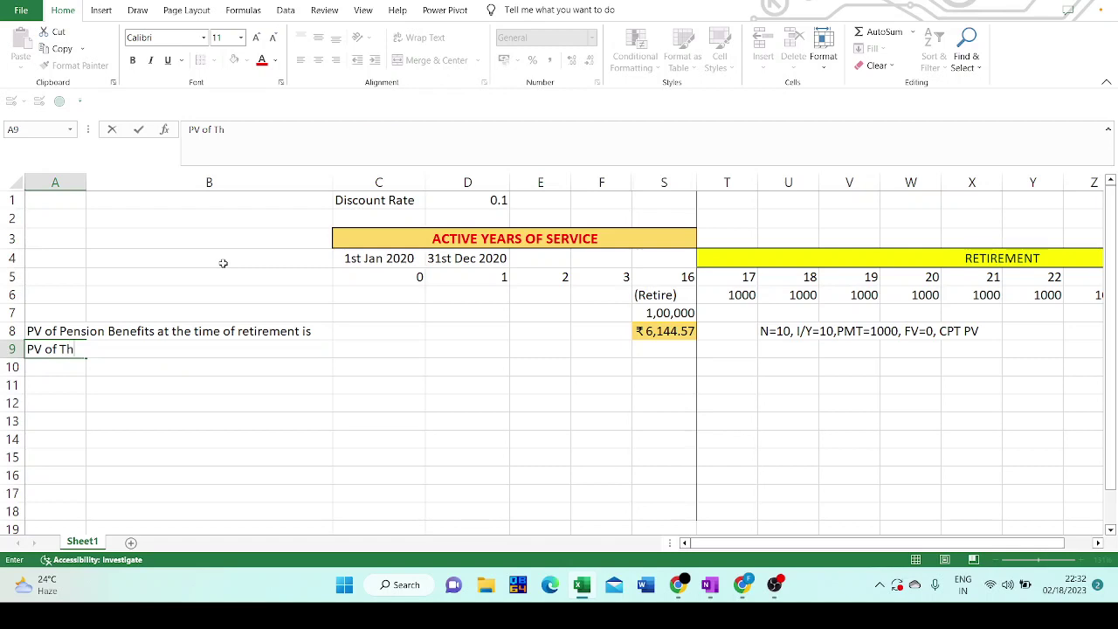
key("BackSpace")
key("BackSpace")
type("these benegi")
key("BackSpace")
key("BackSpace")
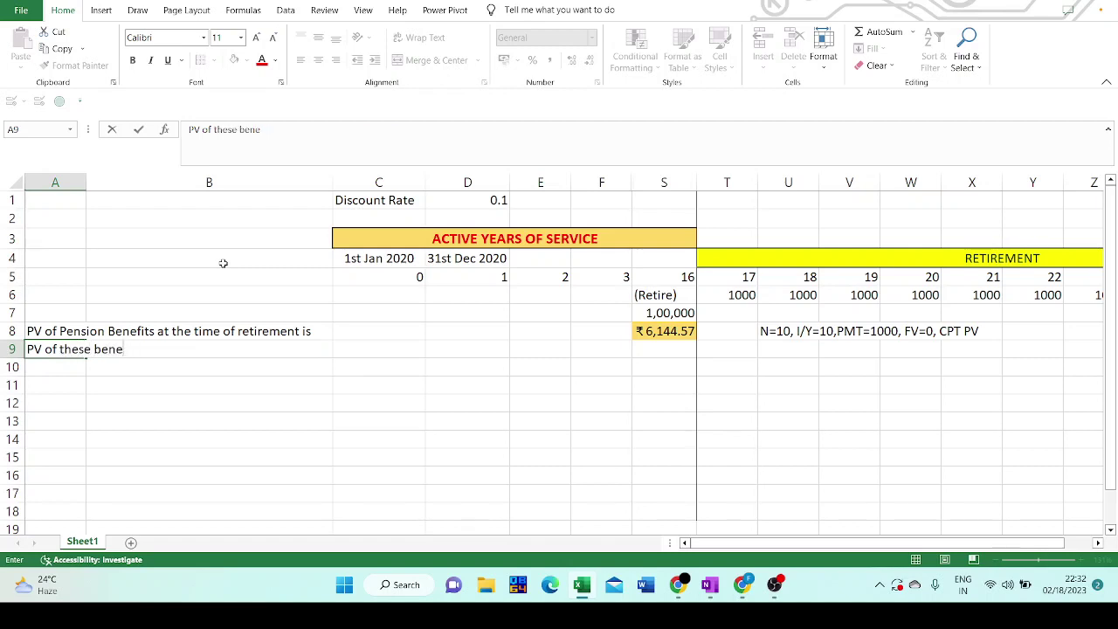
type("fits on 31st DEce")
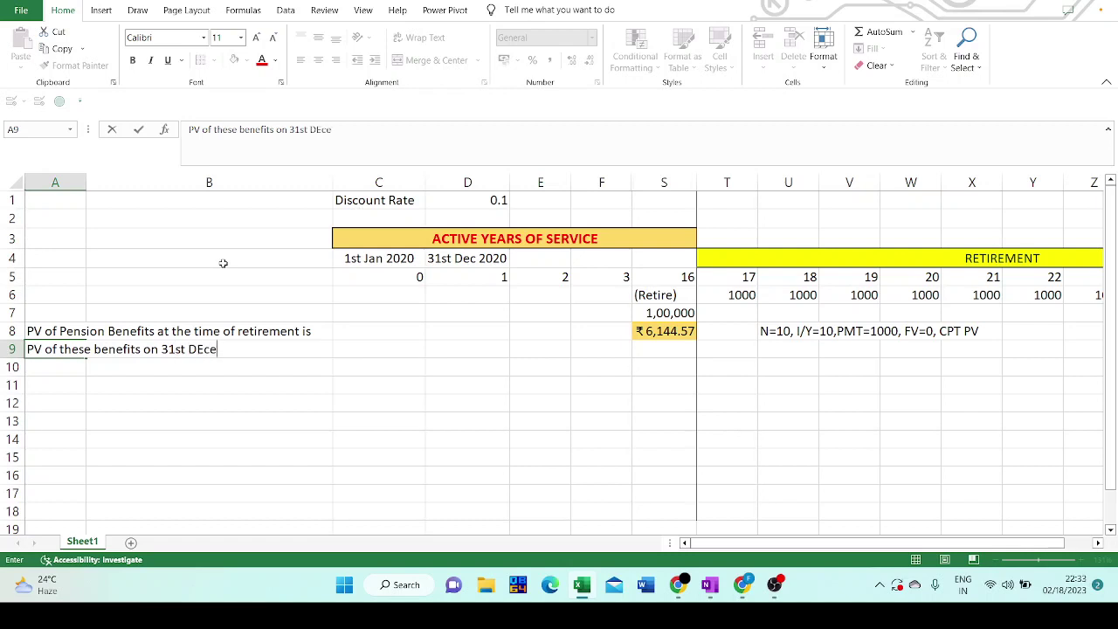
key("BackSpace")
key("BackSpace")
key("BackSpace")
type("ec,2020")
key("Return")
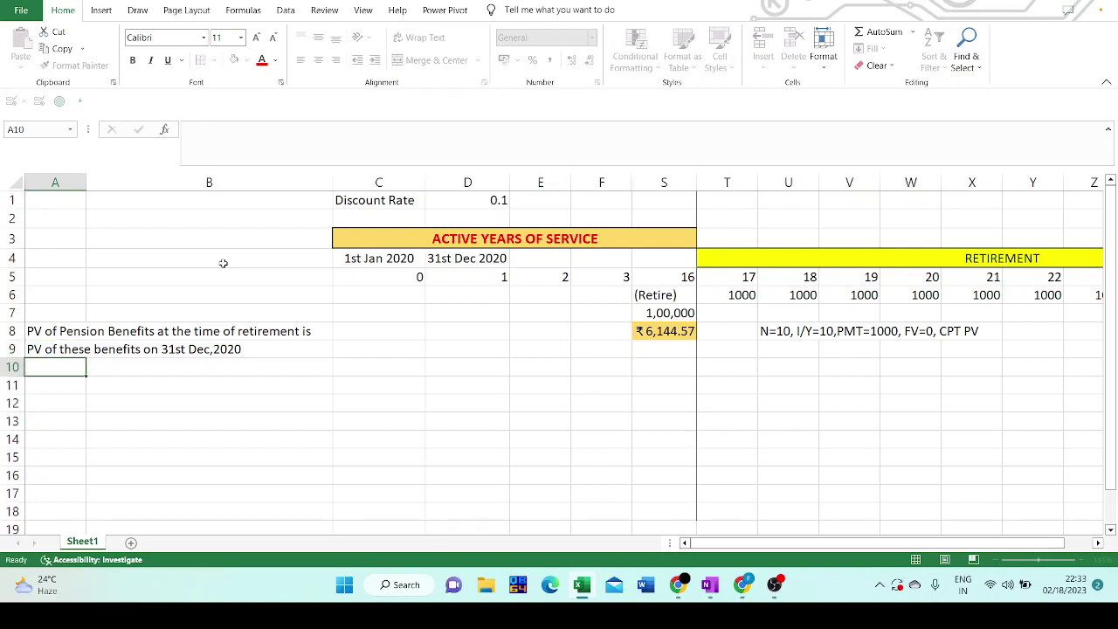
Examine the timeline between 31st Dec 2020 and retirement, along with the retirement-date present value and the discount rate
left_click(459, 352)
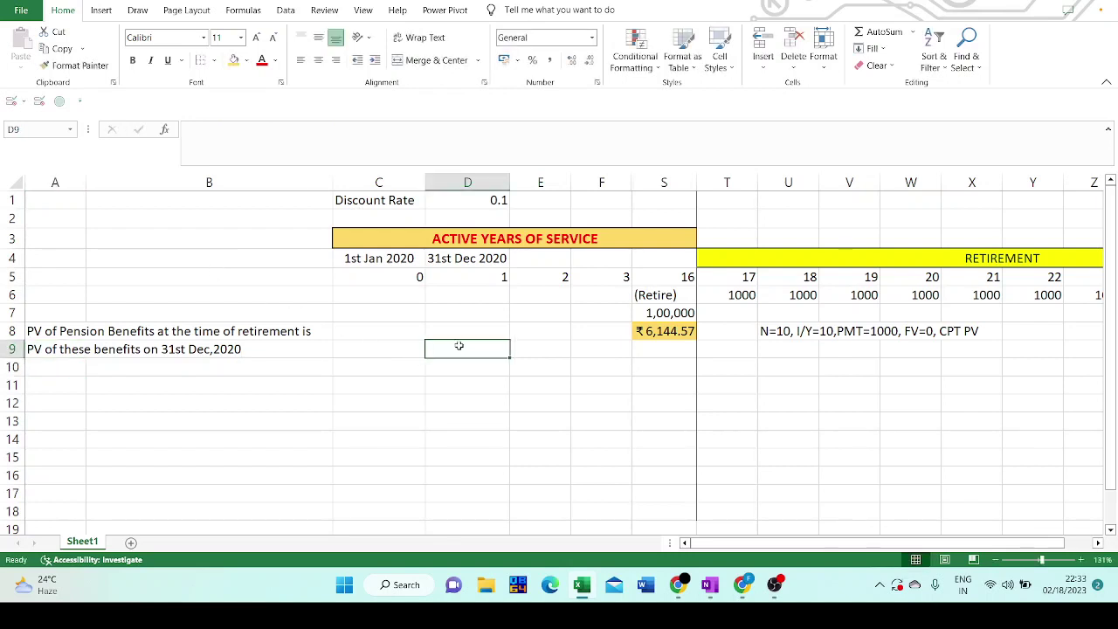
left_click(462, 262)
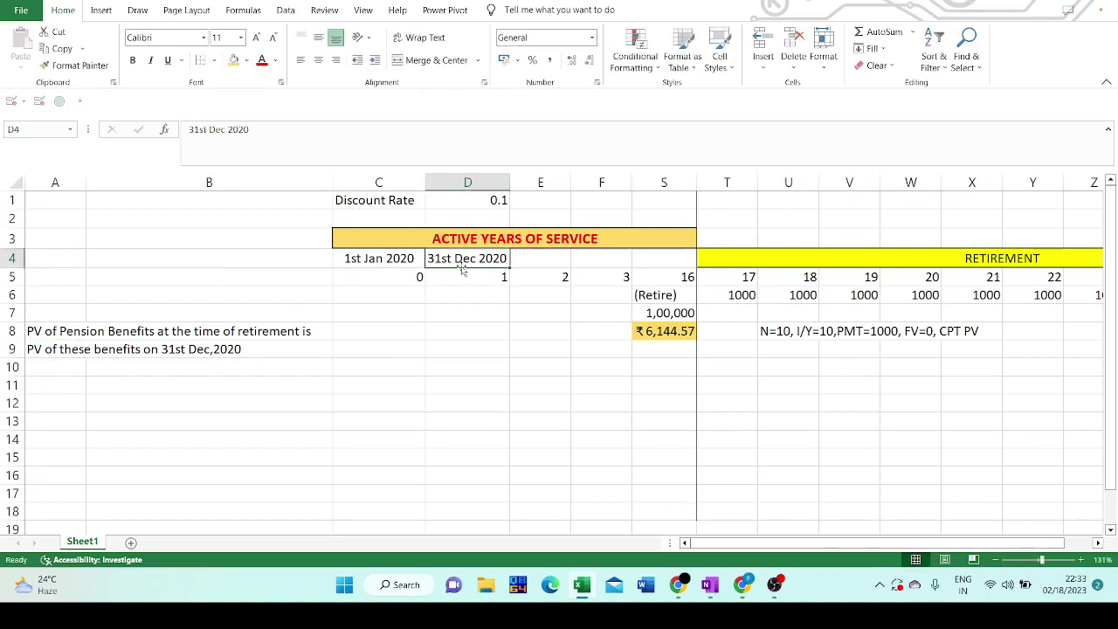
left_click(462, 350)
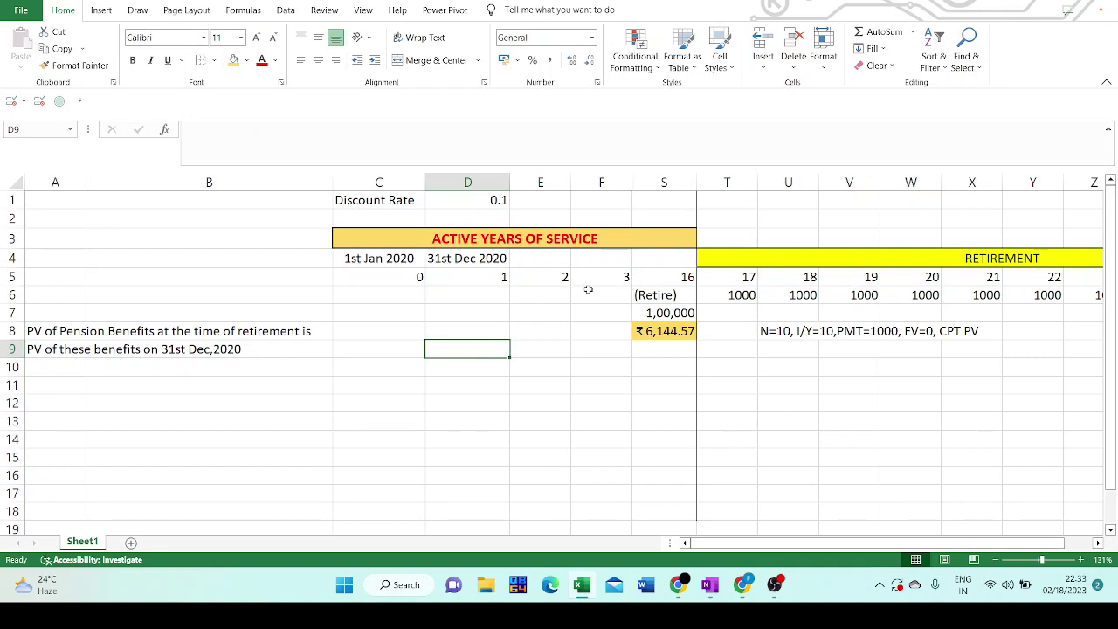
key("Right")
key("Up")
key("Up")
key("Up")
key("Up")
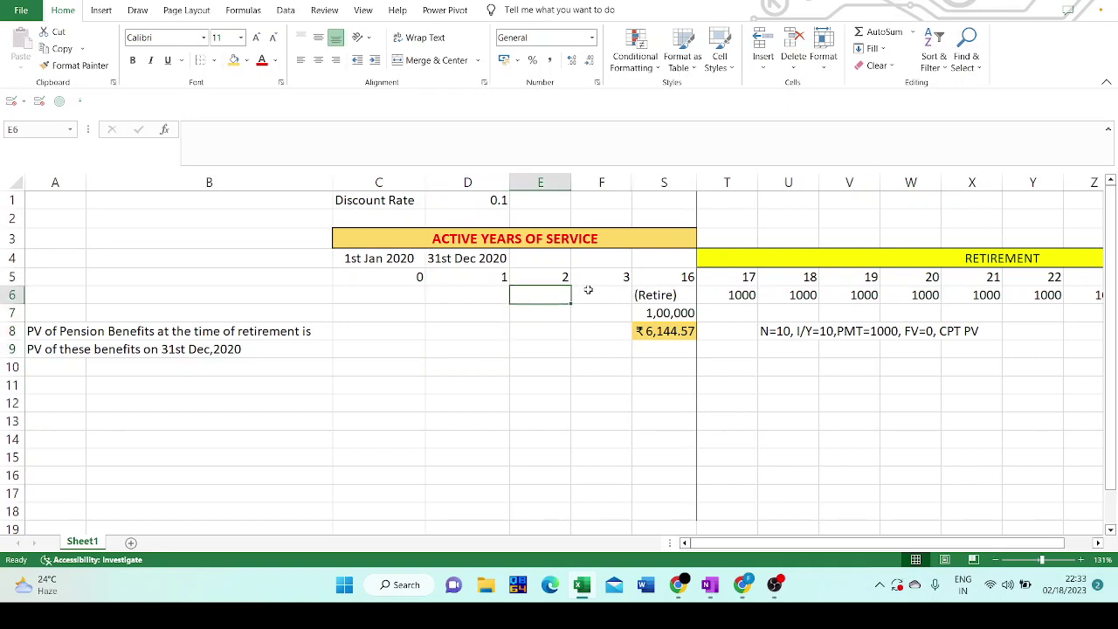
key("Left")
key("Down")
key("Down")
key("Down")
key("Down")
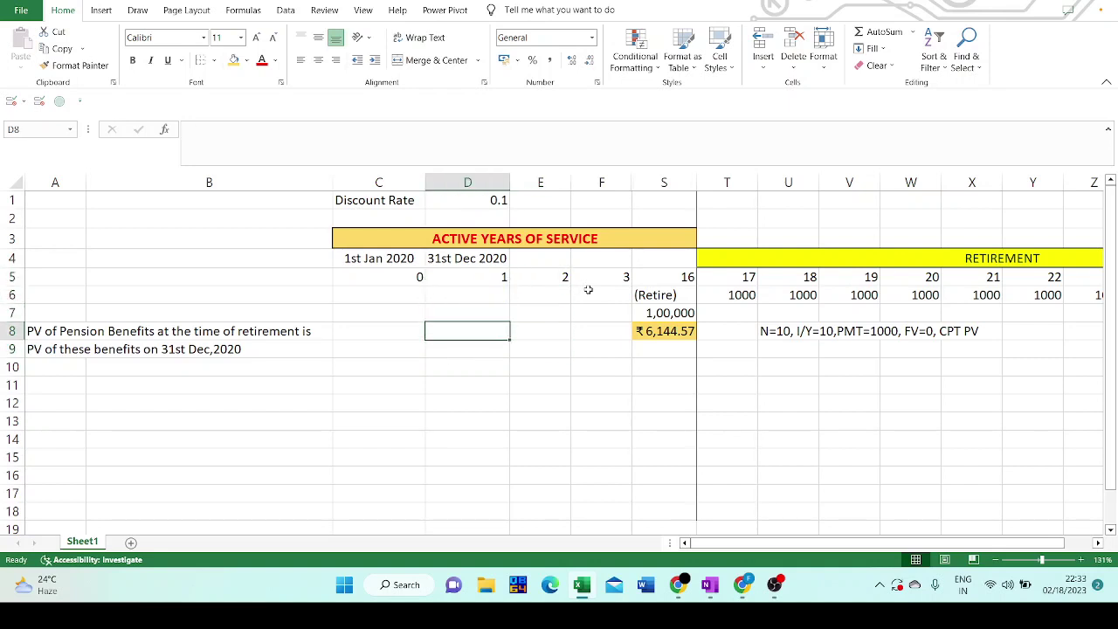
key("Up")
key("Up")
key("Up")
key("Up")
key("Right")
key("Right")
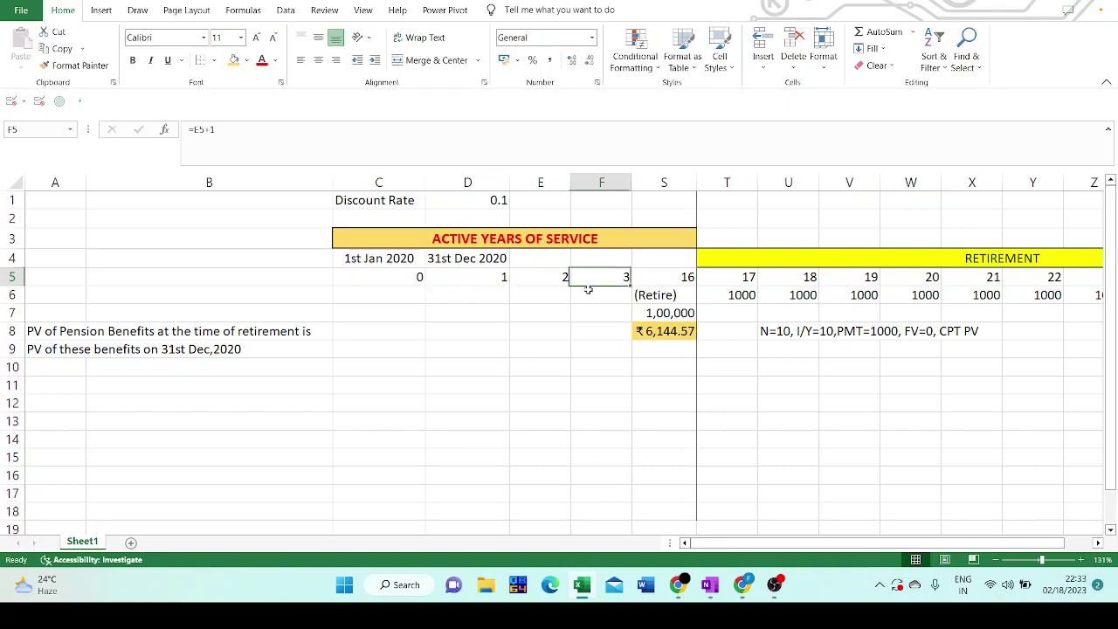
key("Right")
key("Left")
key("Left")
key("Down")
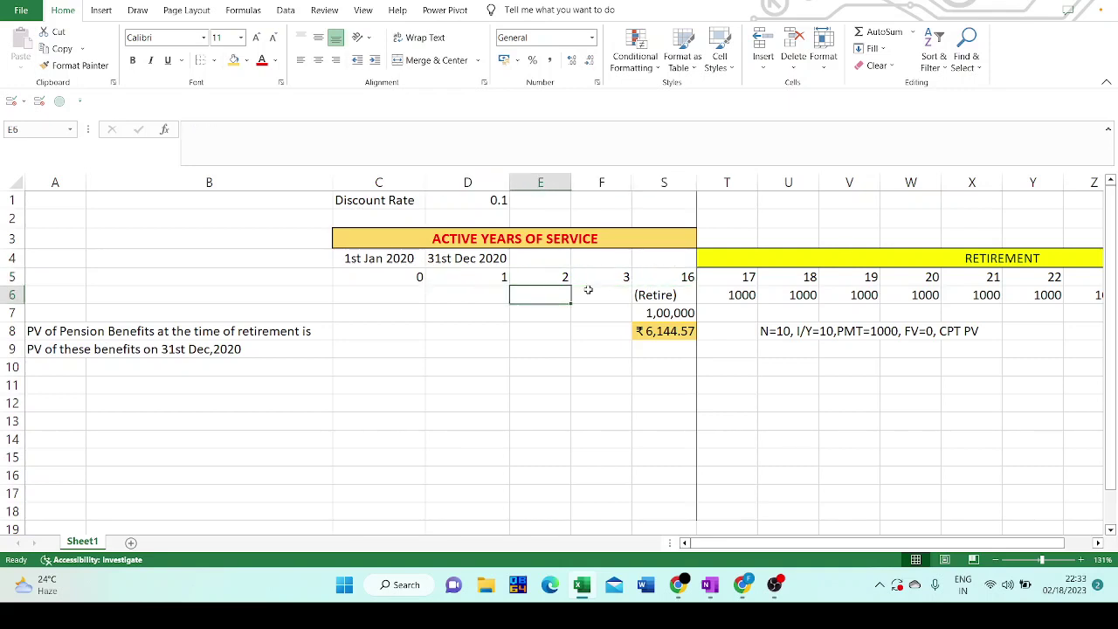
key("Down")
key("Down")
key("Right")
key("Right")
key("Right")
key("Left")
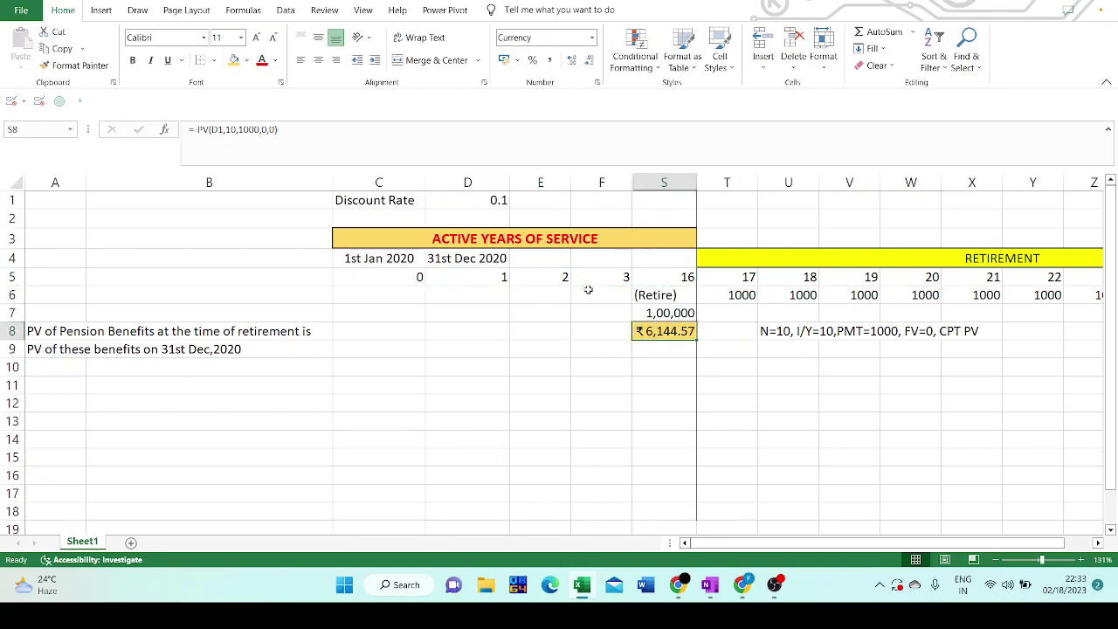
key("Up")
key("Up")
key("Up")
key("Up")
key("Down")
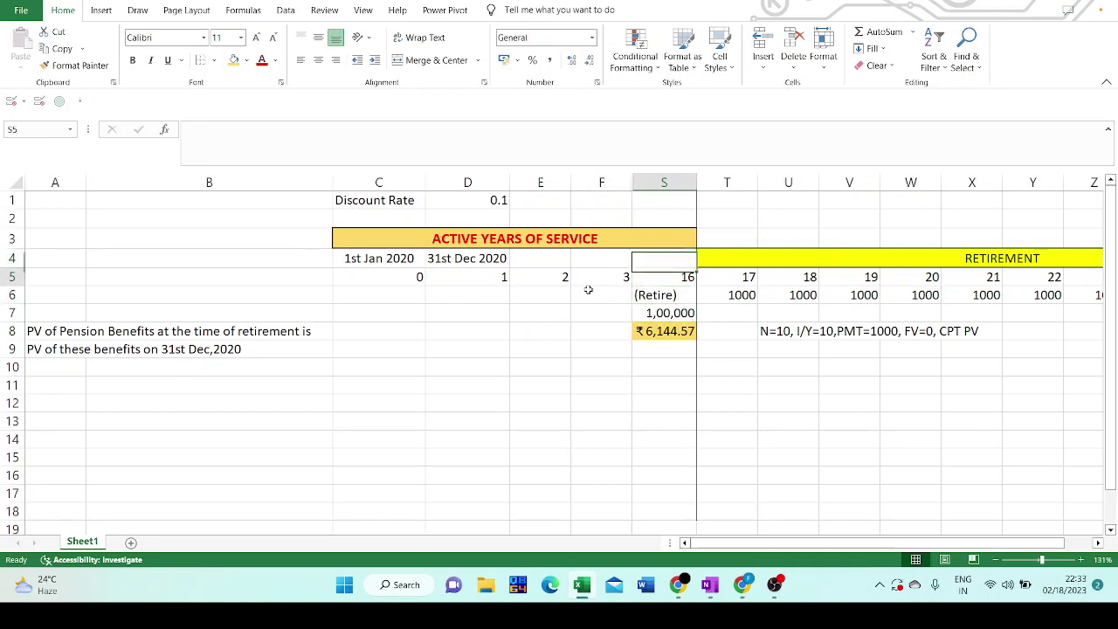
key("Down")
key("Down")
key("Down")
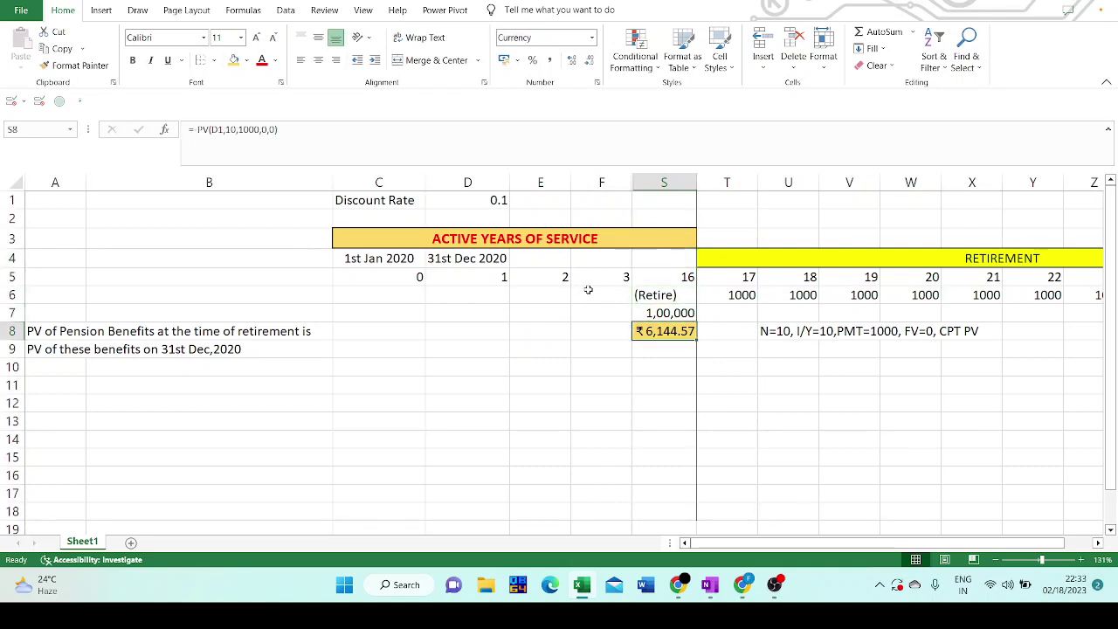
key("Down")
key("Down")
key("Left")
key("Left")
key("Left")
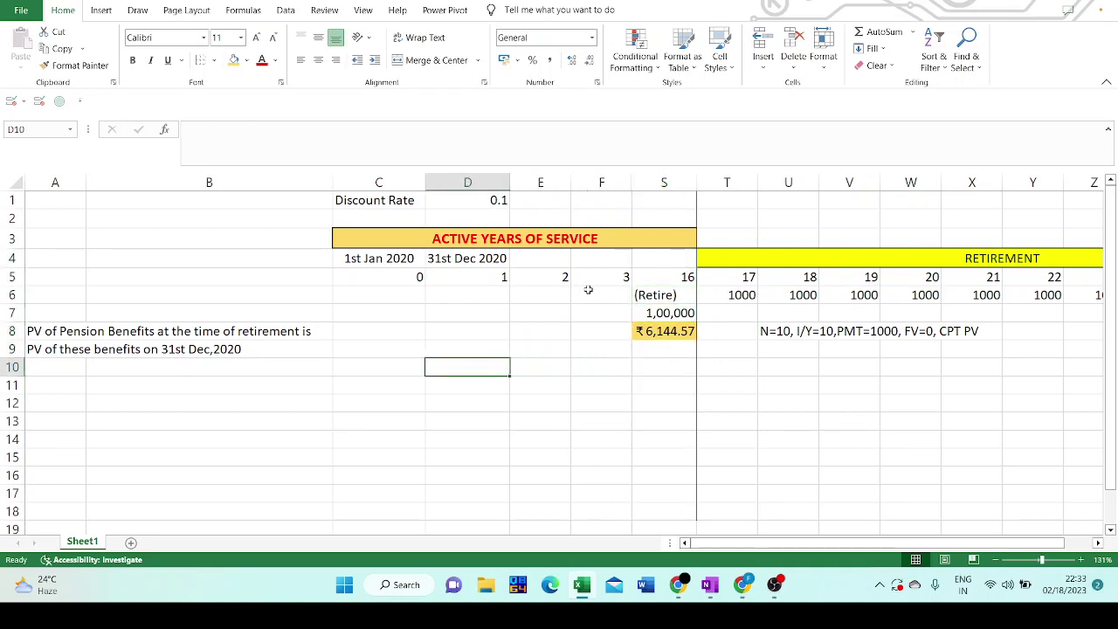
key("Up")
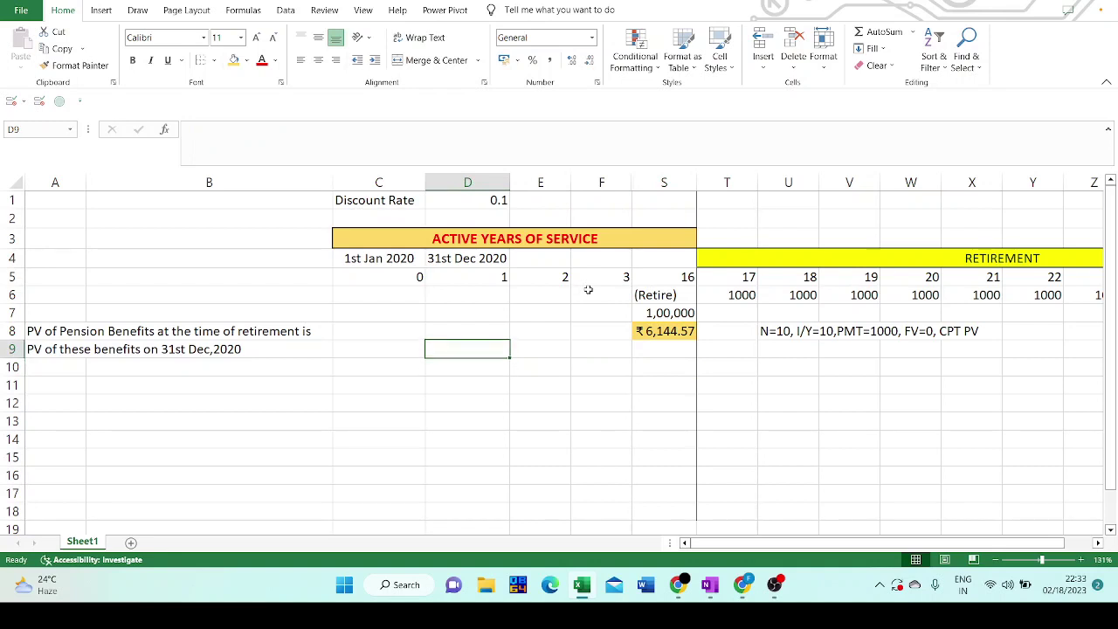
key("Right")
key("Left")
key("Right")
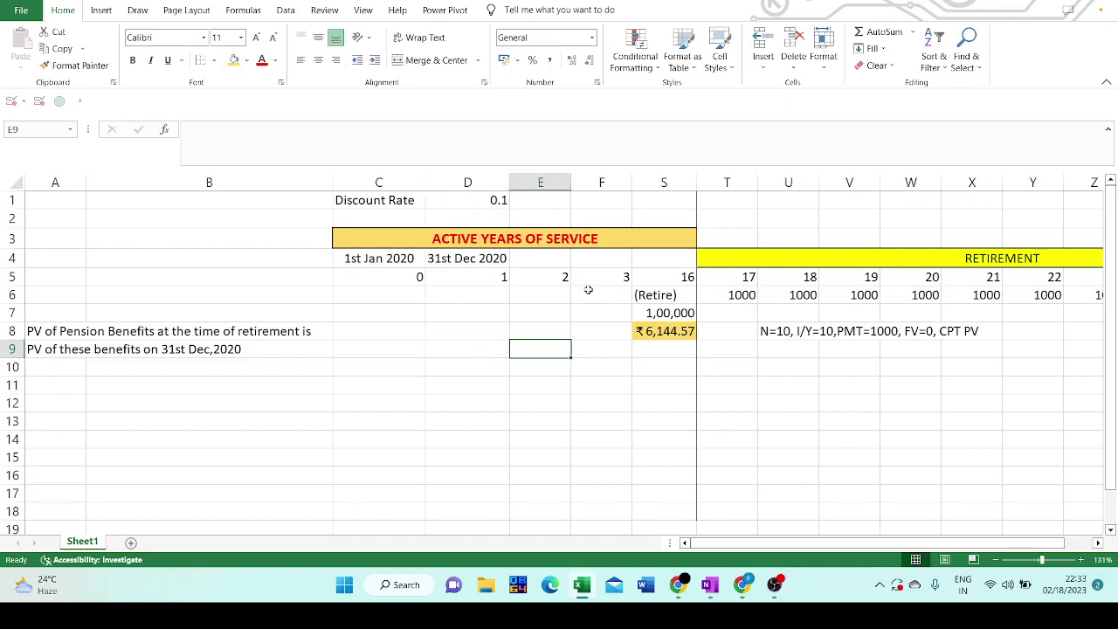
key("Up")
key("Right")
key("Right")
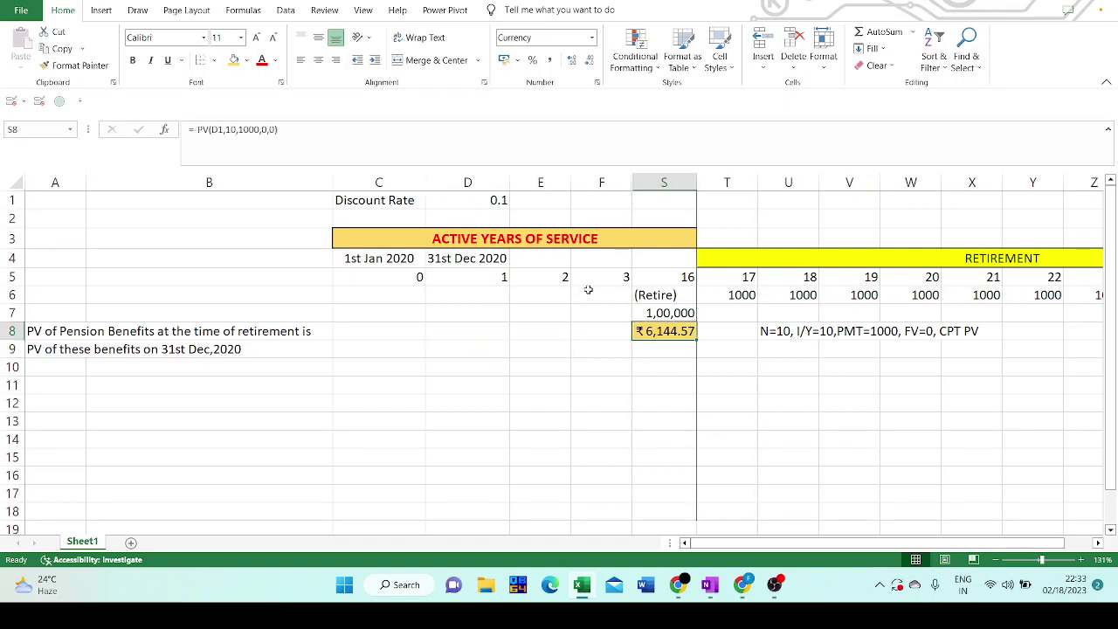
left_click(669, 276)
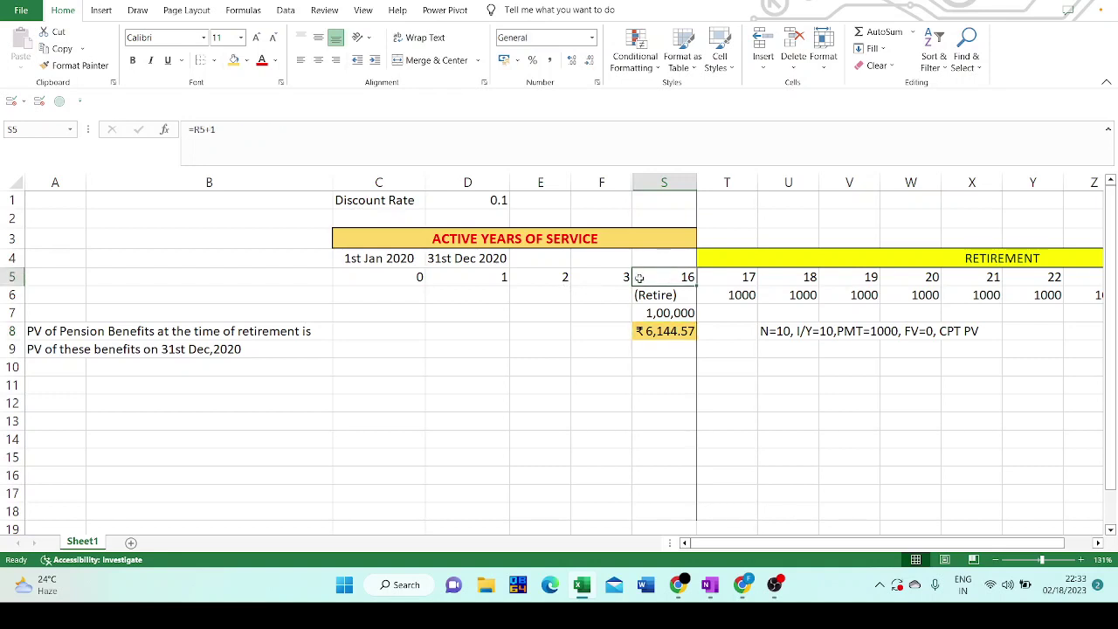
left_click(506, 276)
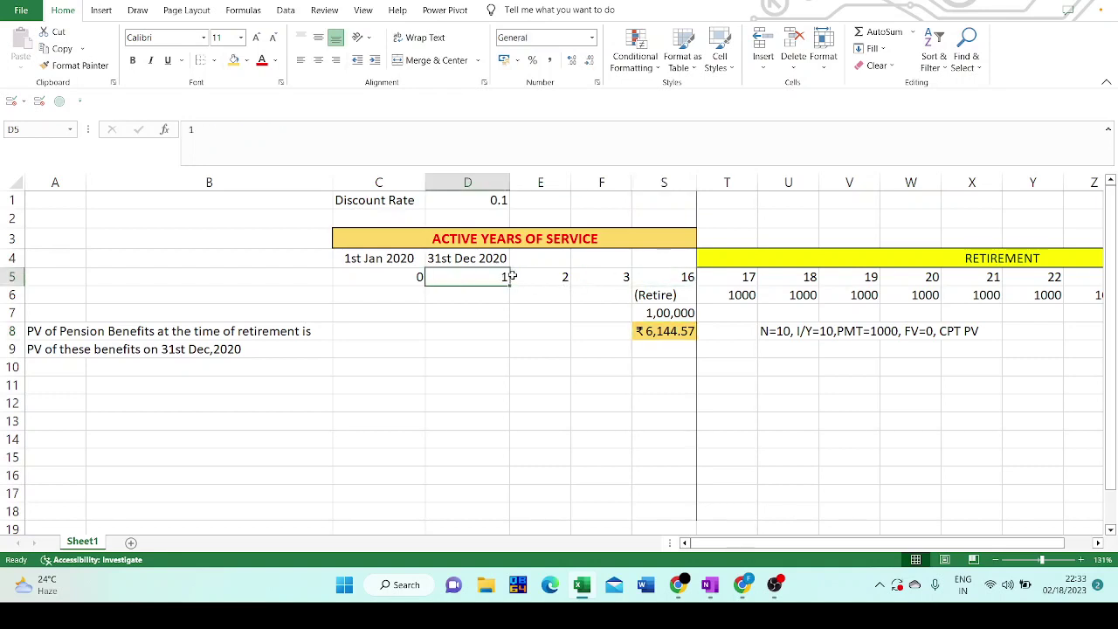
left_click(492, 208)
Calculate the 31st Dec 2020 present value of the pension benefits in D9 with =-PV(D1,S5-D5,0,S8,0)
left_click(456, 350)
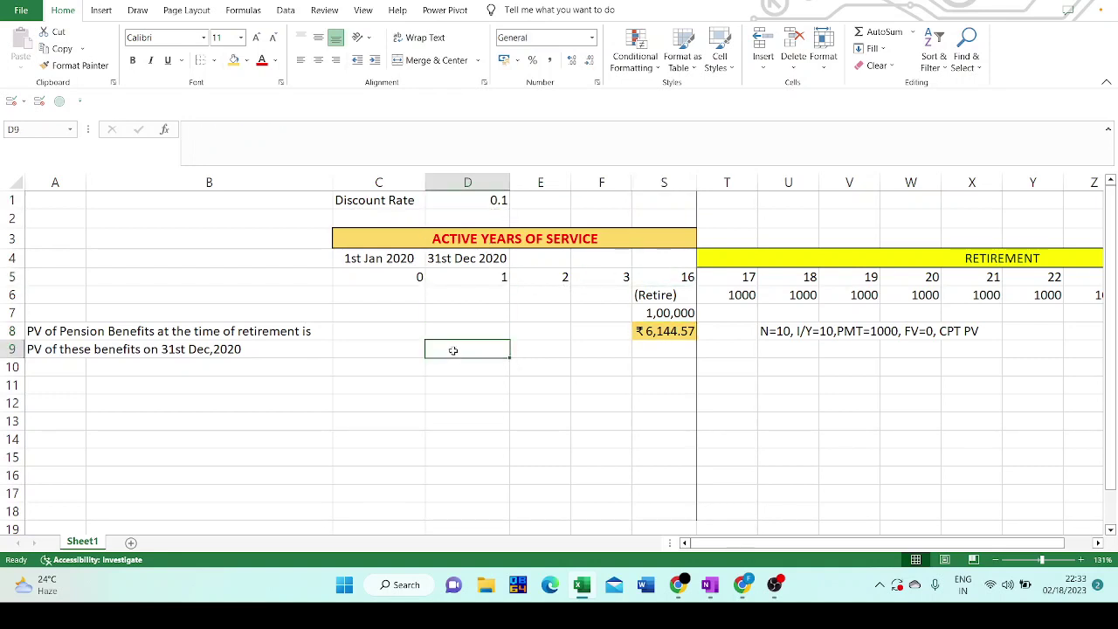
type("=pv")
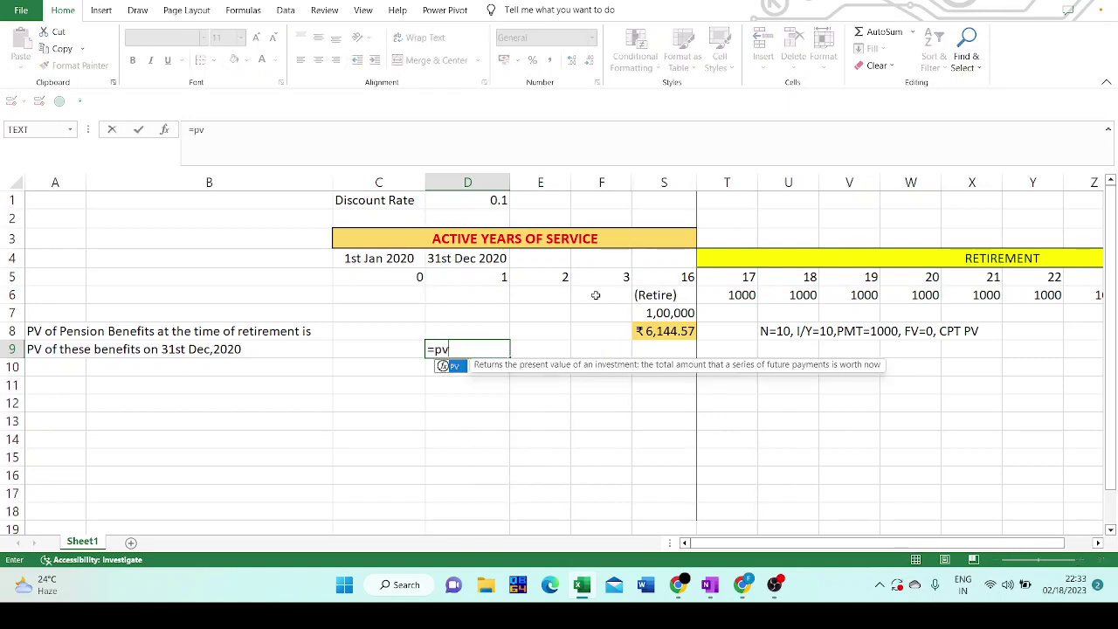
key("BackSpace")
key("BackSpace")
type("-pv(")
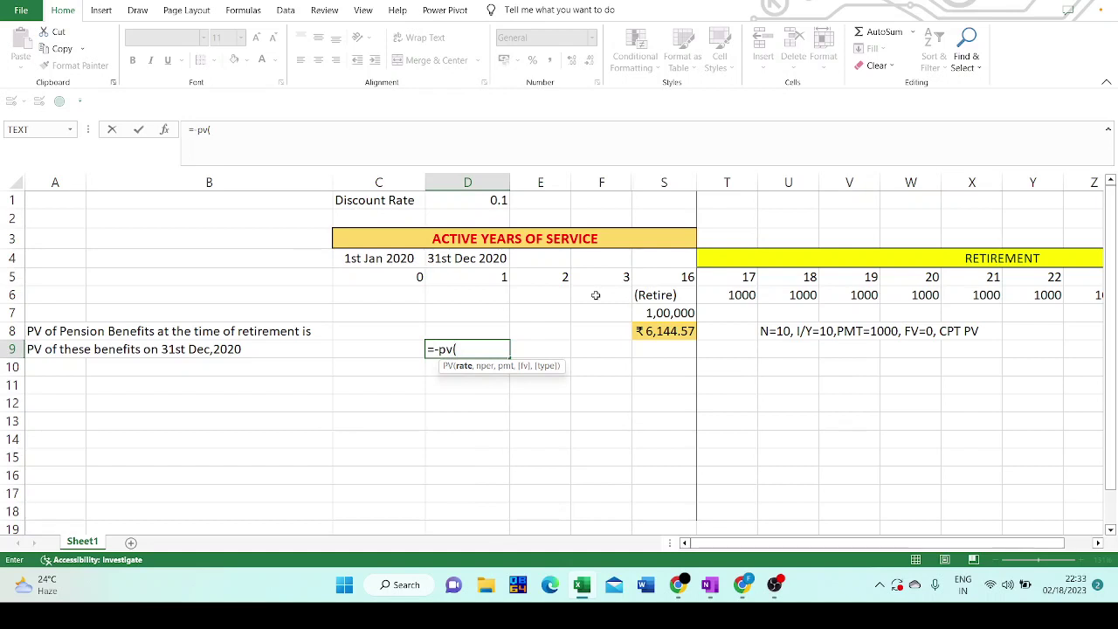
left_click(498, 206)
type(",")
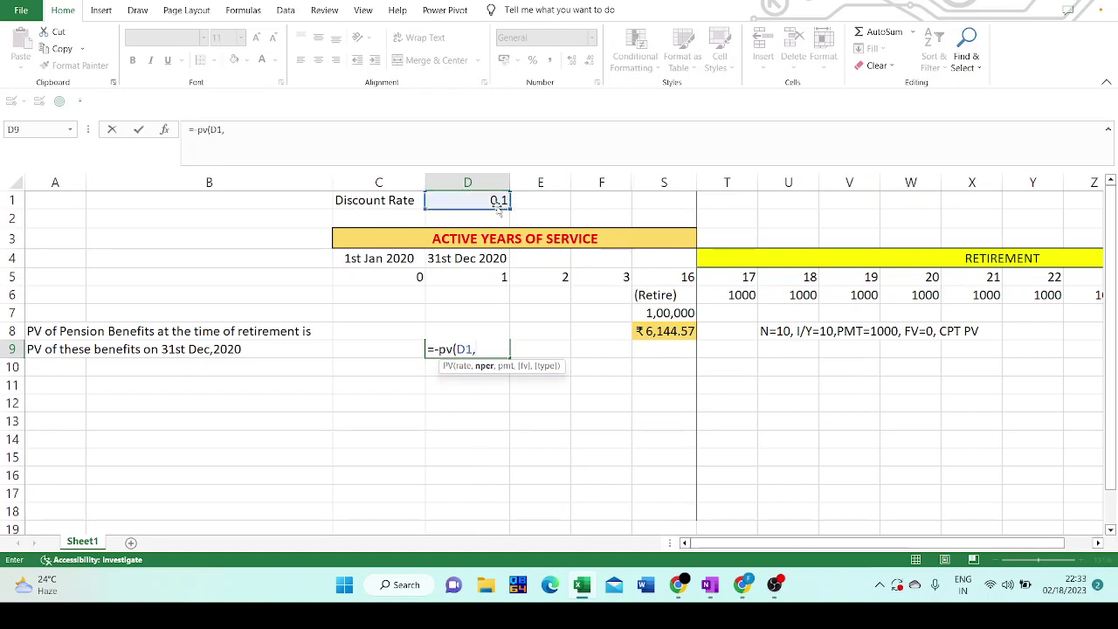
left_click(687, 277)
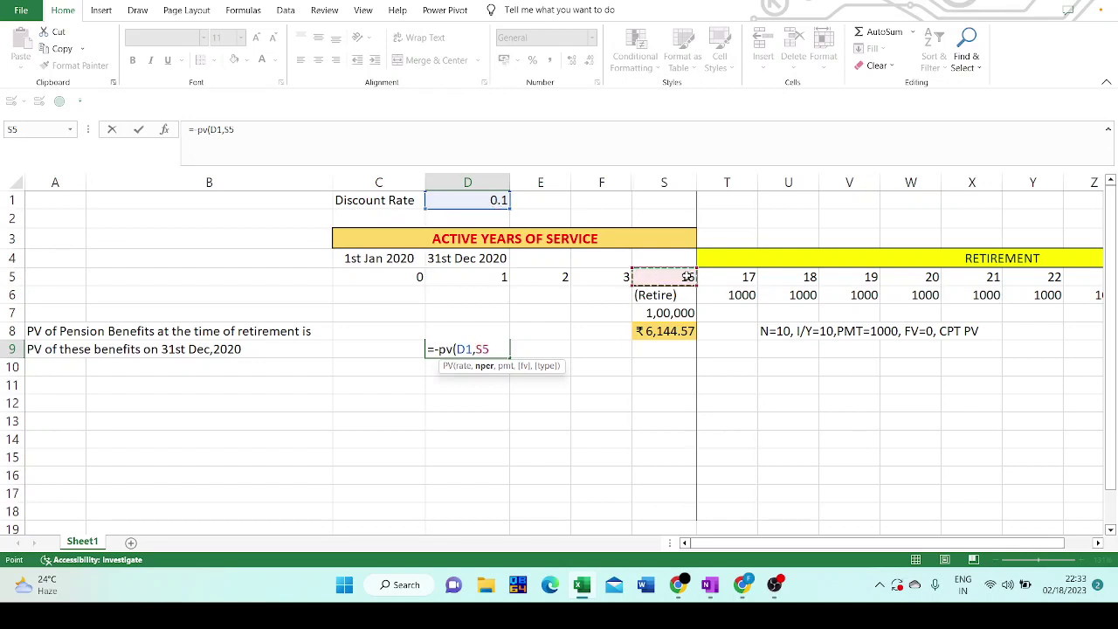
type("-")
left_click(504, 277)
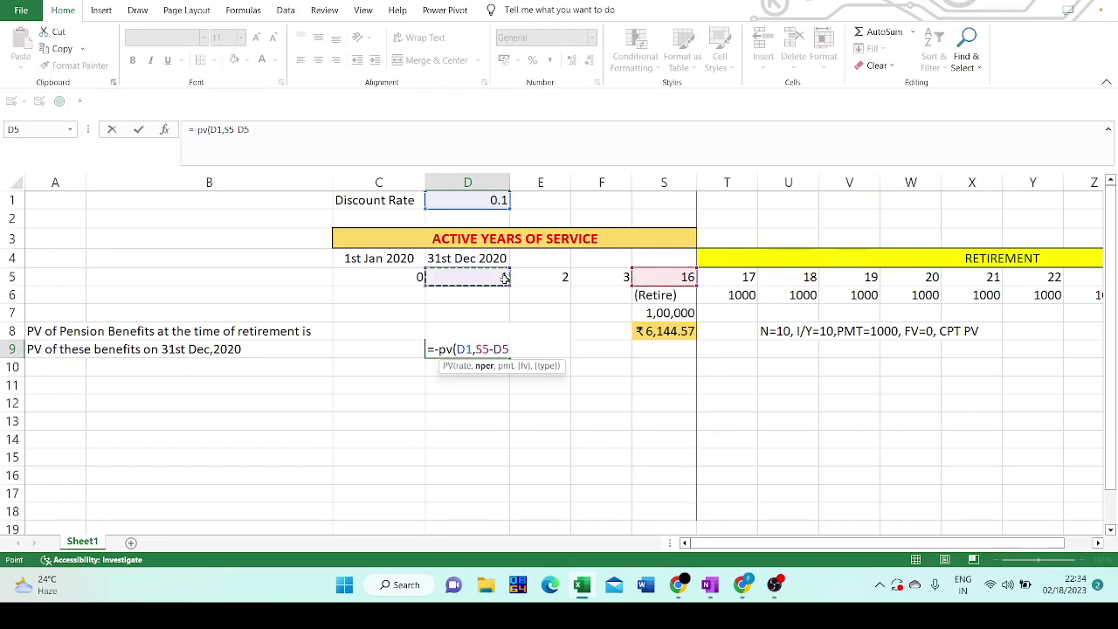
key("F8")
key("F8")
type(",PMT=")
type("1000")
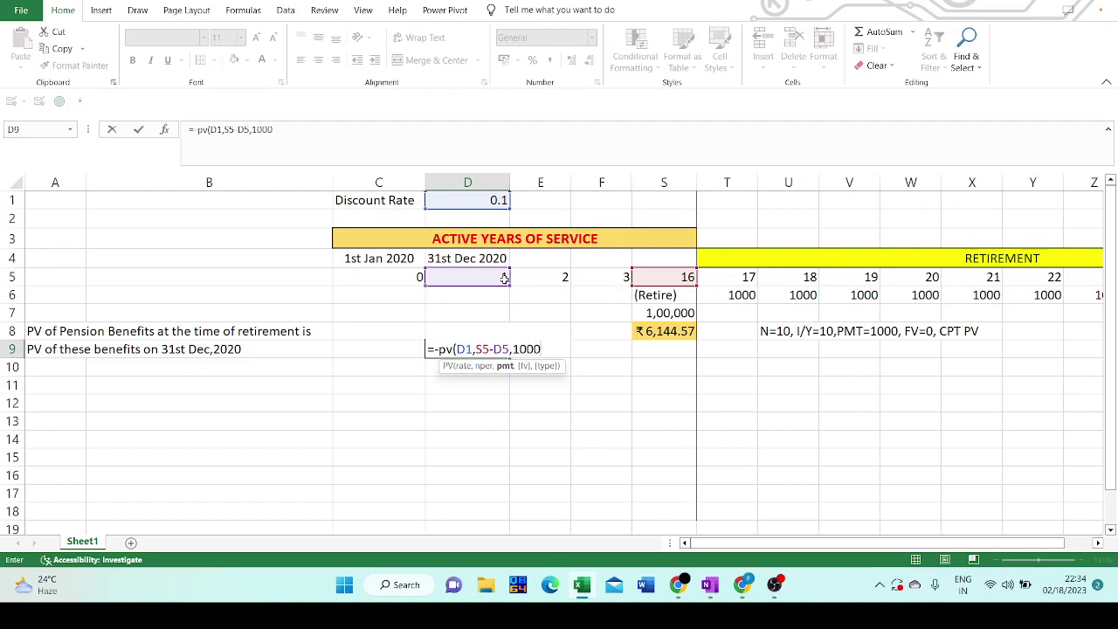
key("BackSpace")
key("BackSpace")
key("BackSpace")
key("BackSpace")
type("0,")
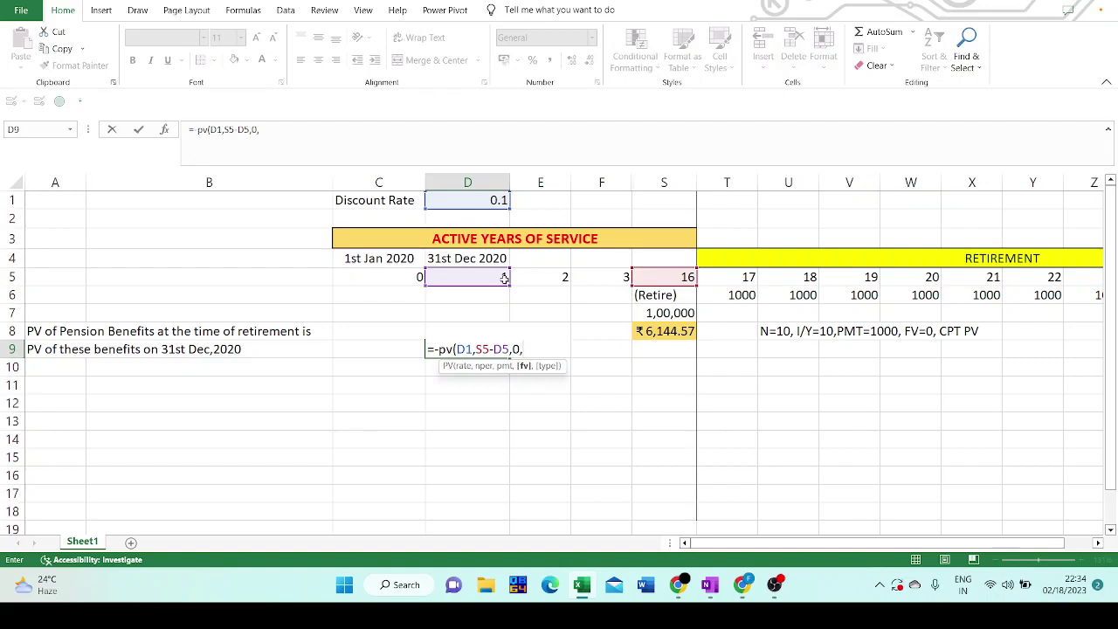
left_click(678, 330)
type(",")
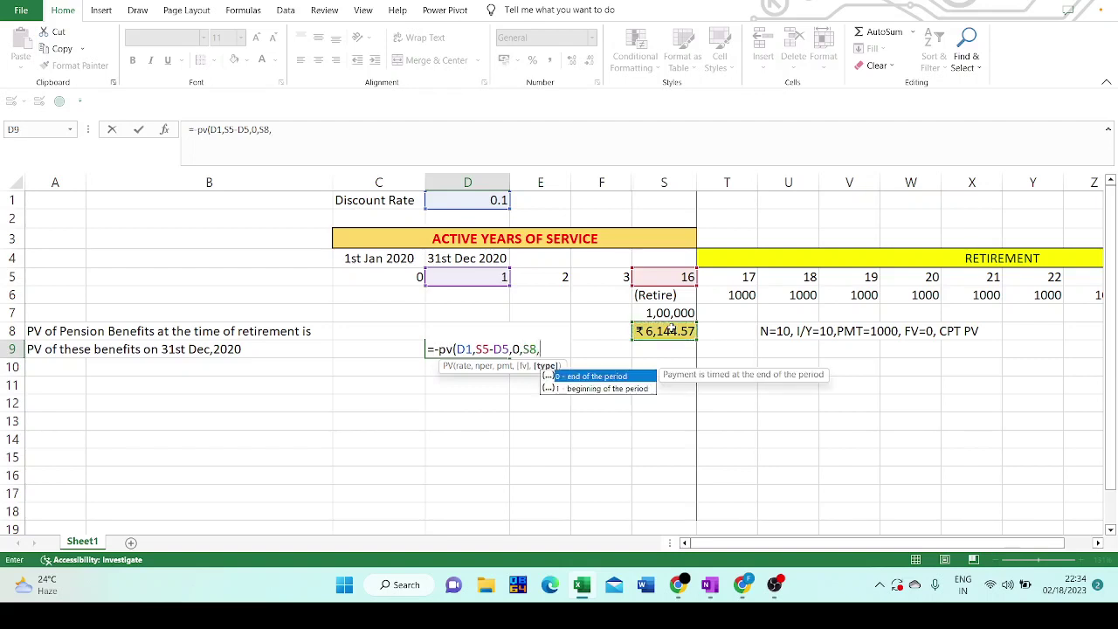
type("0)")
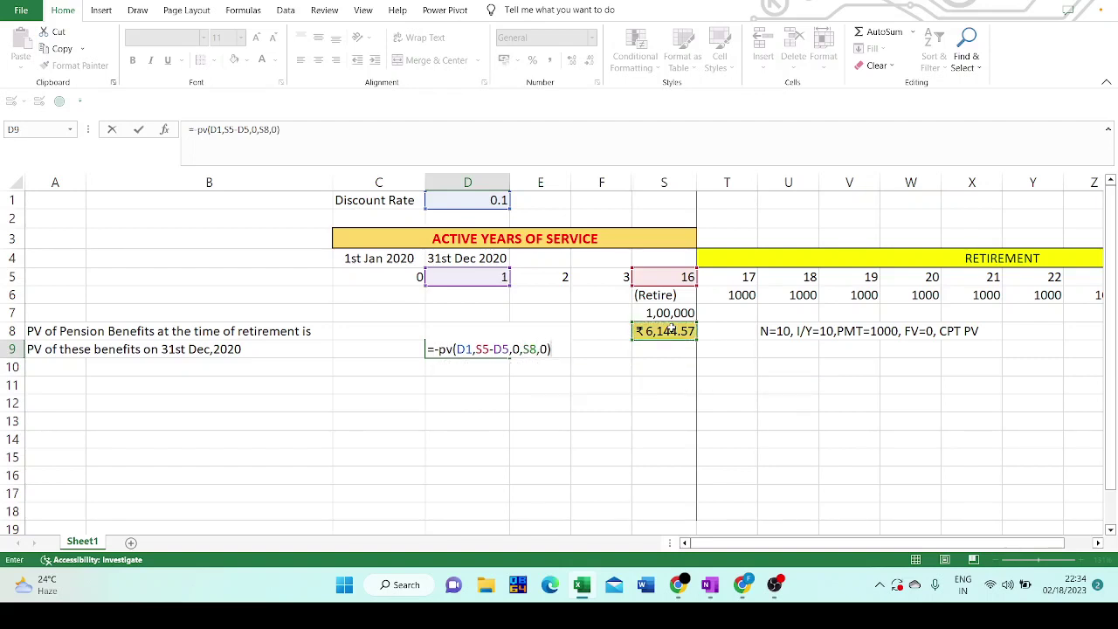
key("Return")
key("Up")
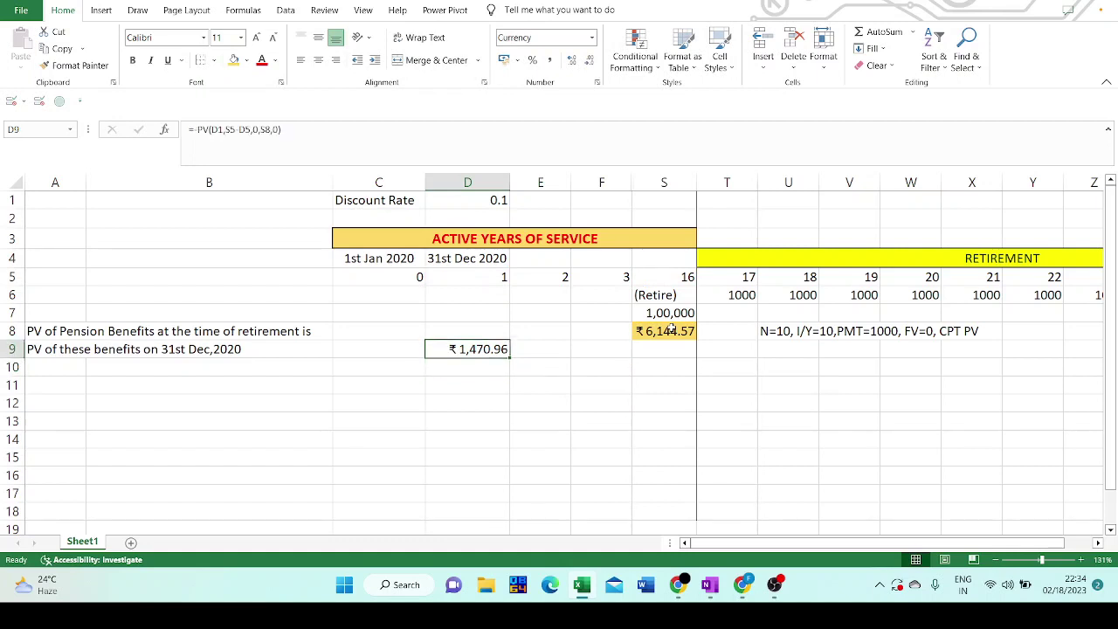
Wrap the D9 present value formula in ROUND with two decimal places: =ROUND(-PV(D1,S5-D5,0,S8,0),2)
left_click(199, 128)
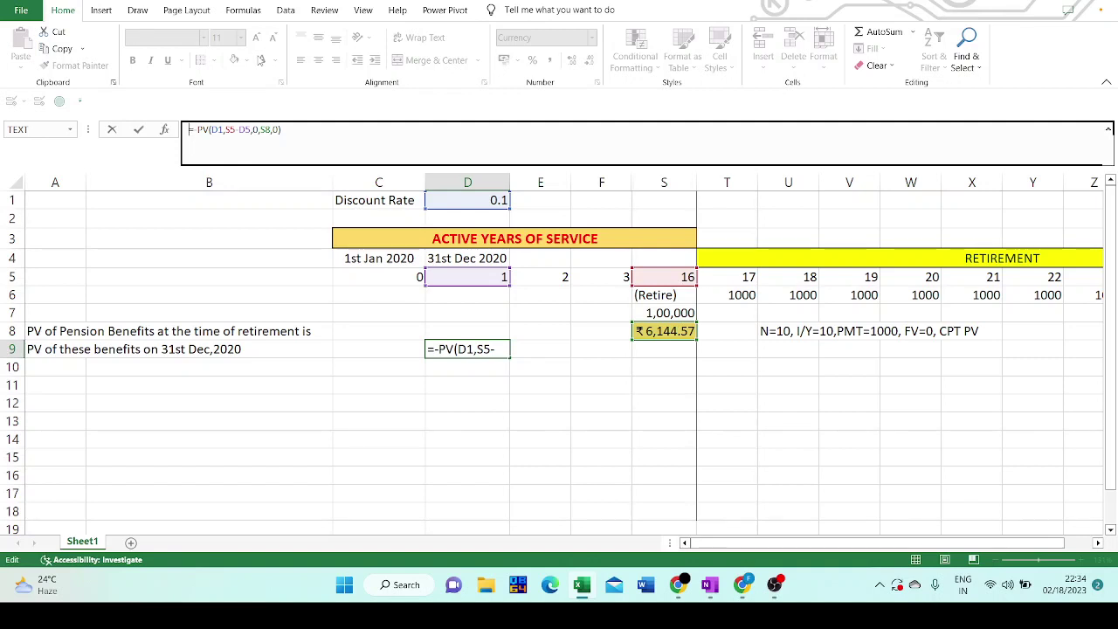
type("round*(")
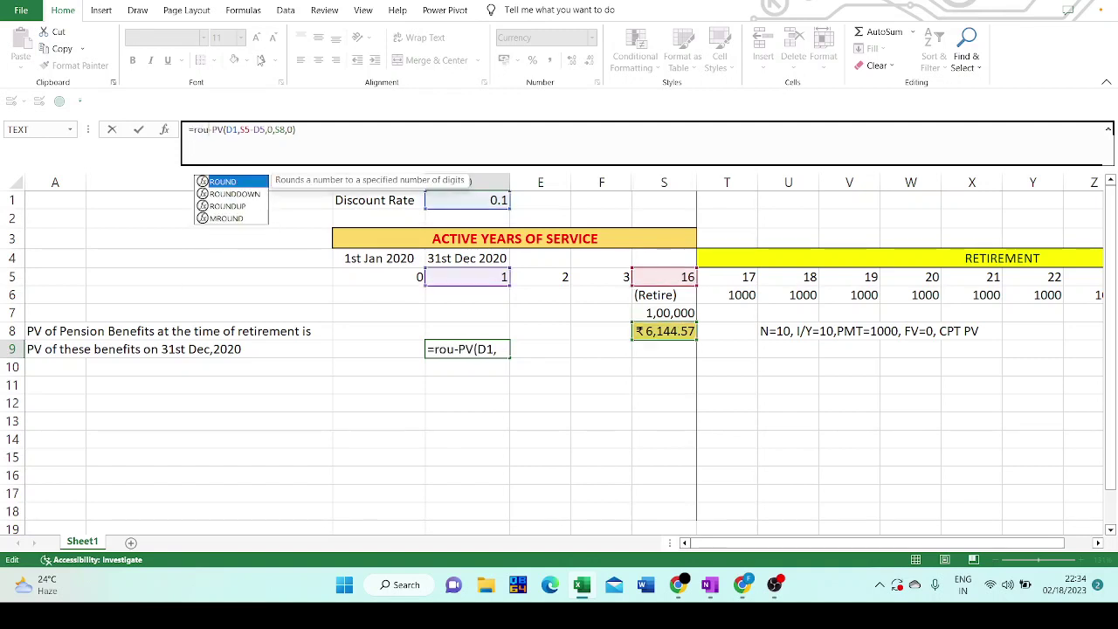
key("BackSpace")
key("BackSpace")
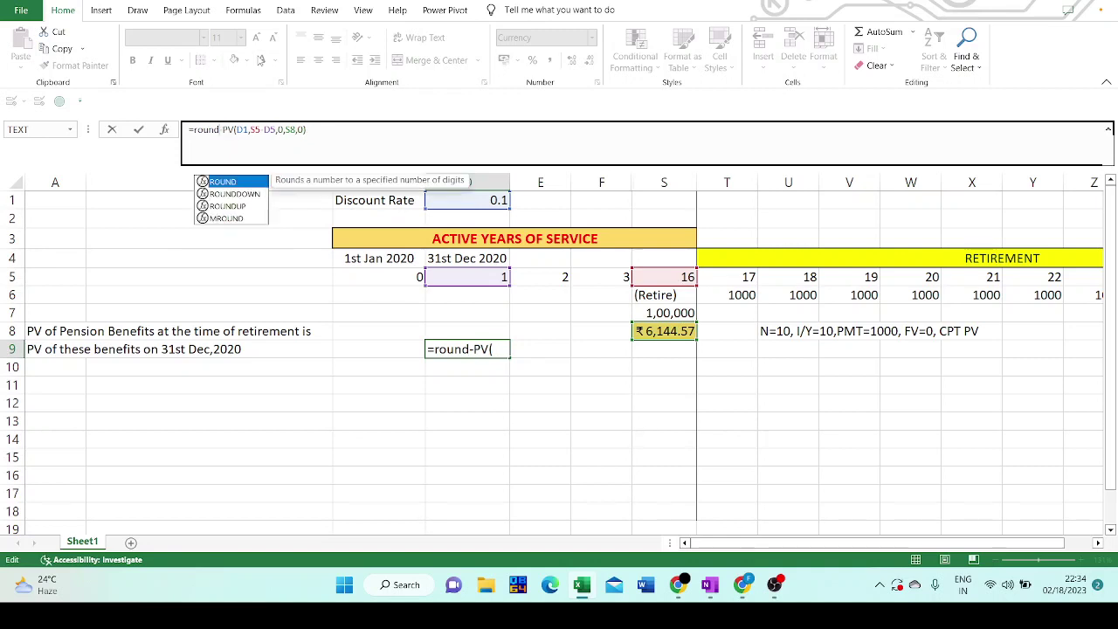
type("(")
left_click(334, 131)
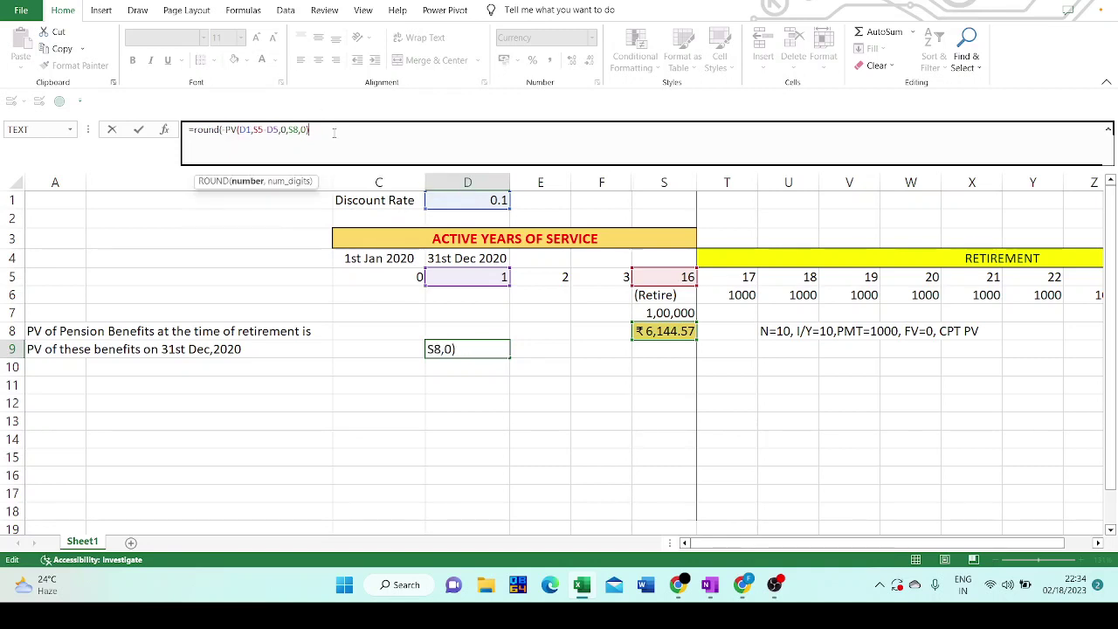
type(",2)")
key("Return")
key("Up")
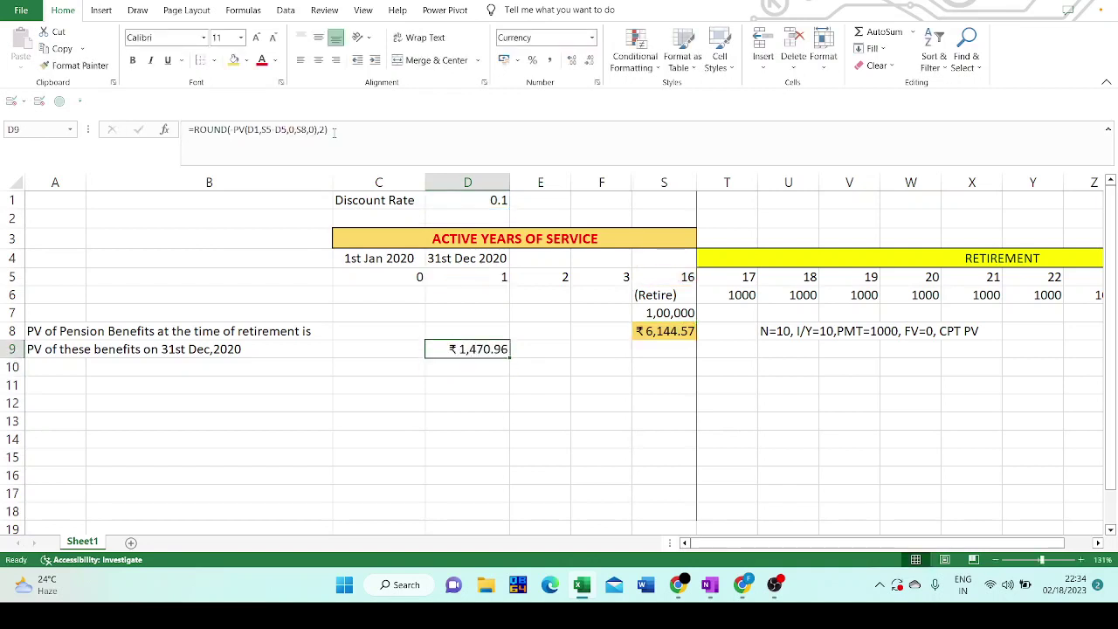
Change the number of digits in D9's ROUND formula to 0 so it rounds to a whole number
left_click(334, 132)
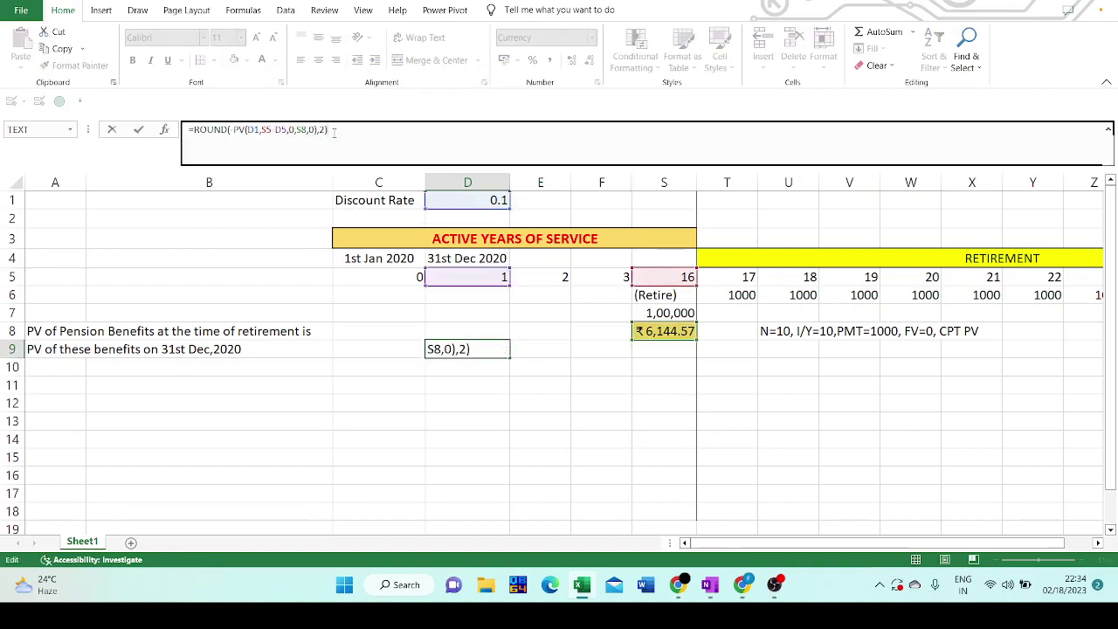
key("BackSpace")
key("BackSpace")
type("0")
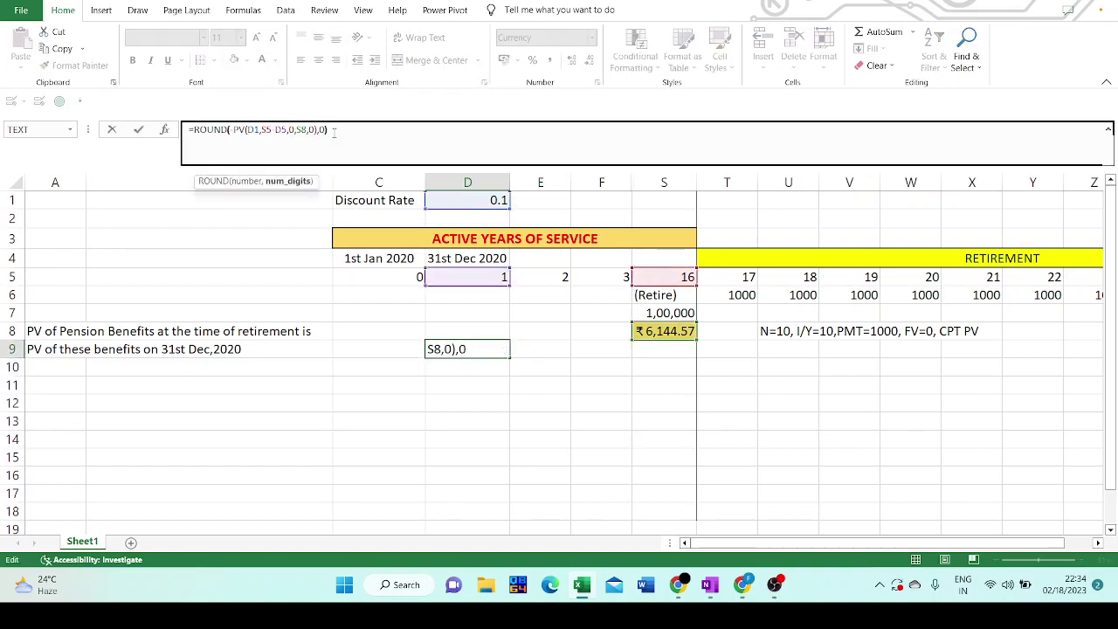
key("Return")
key("Up")
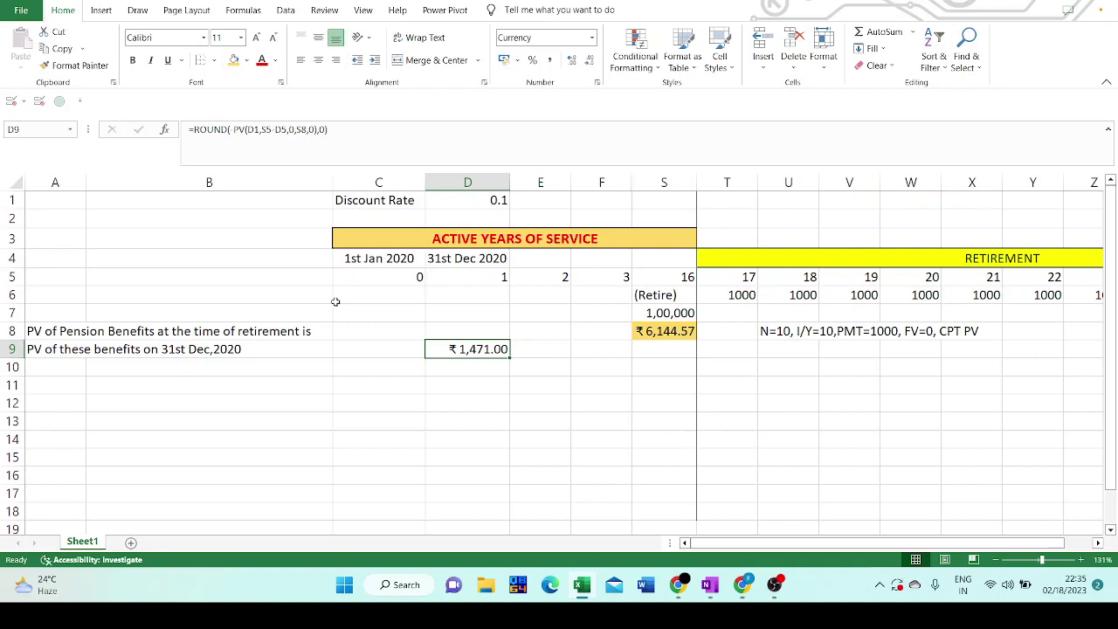
key("Down")
key("Down")
key("Up")
key("Up")
key("Up")
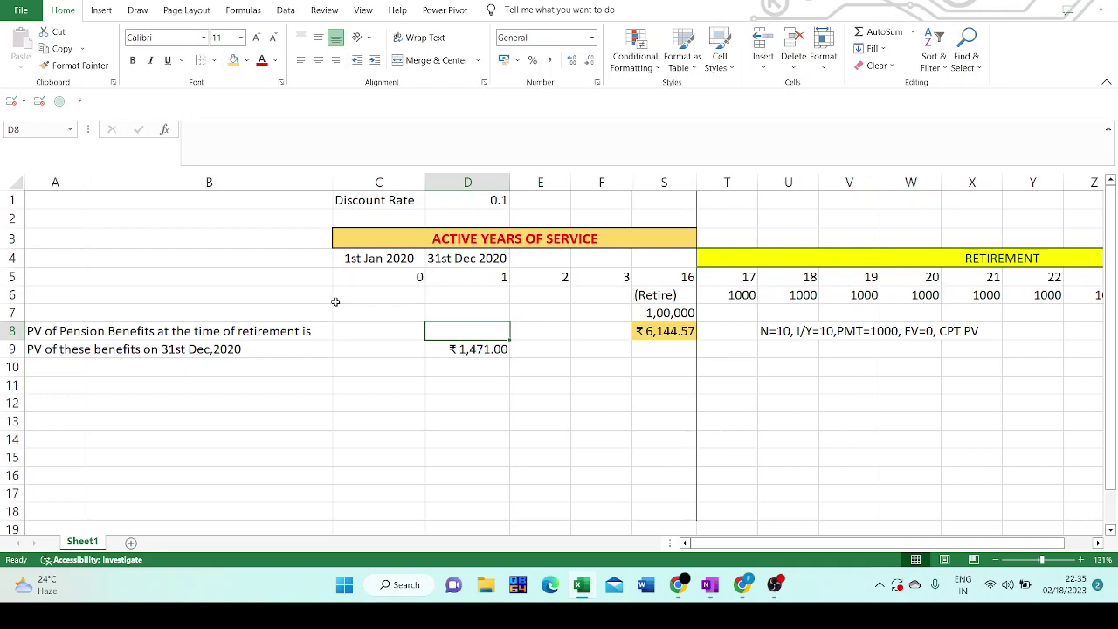
key("Down")
key("Down")
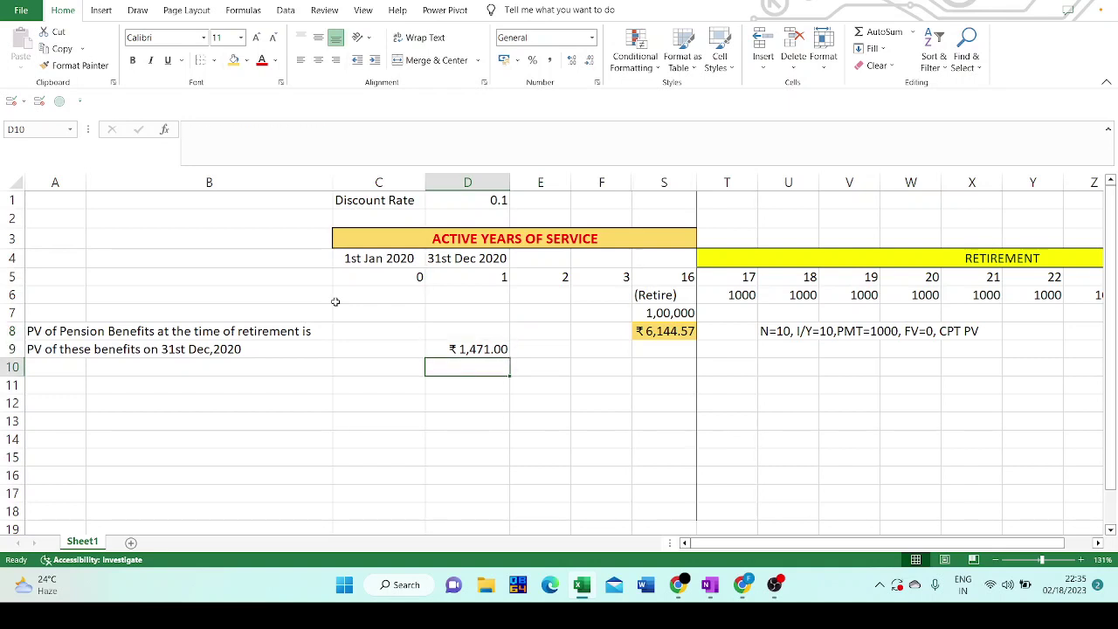
type("=")
key("BackSpace")
Enter the note "PBO on 31.12.2020 is 1471/- (Projected Benefit Obligation)" in A10
key("Up")
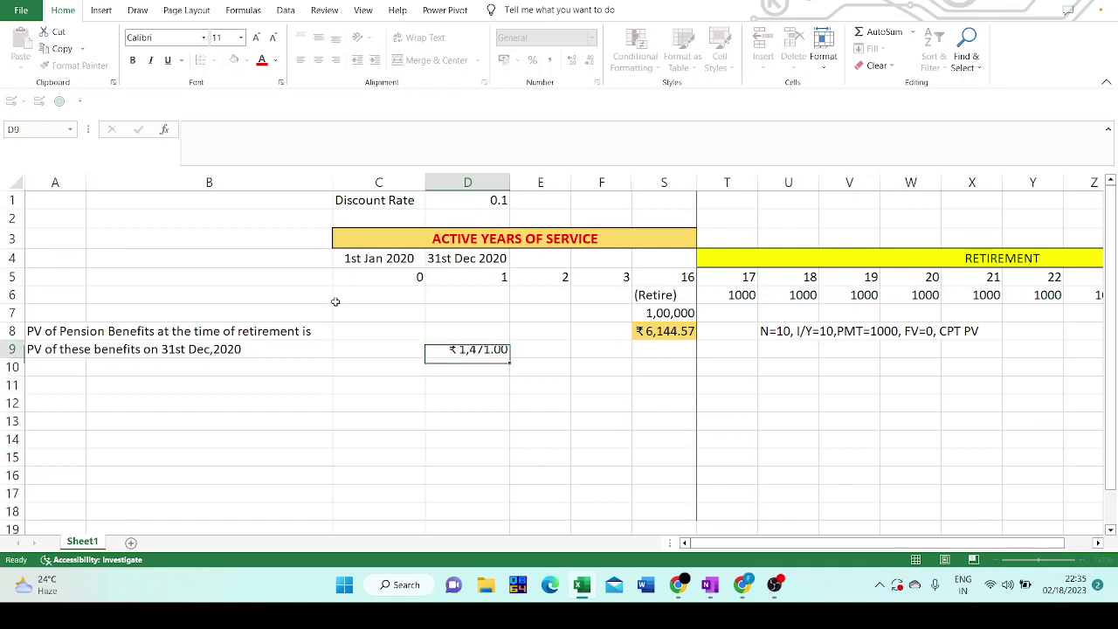
key("Up")
key("Left")
key("Down")
key("Down")
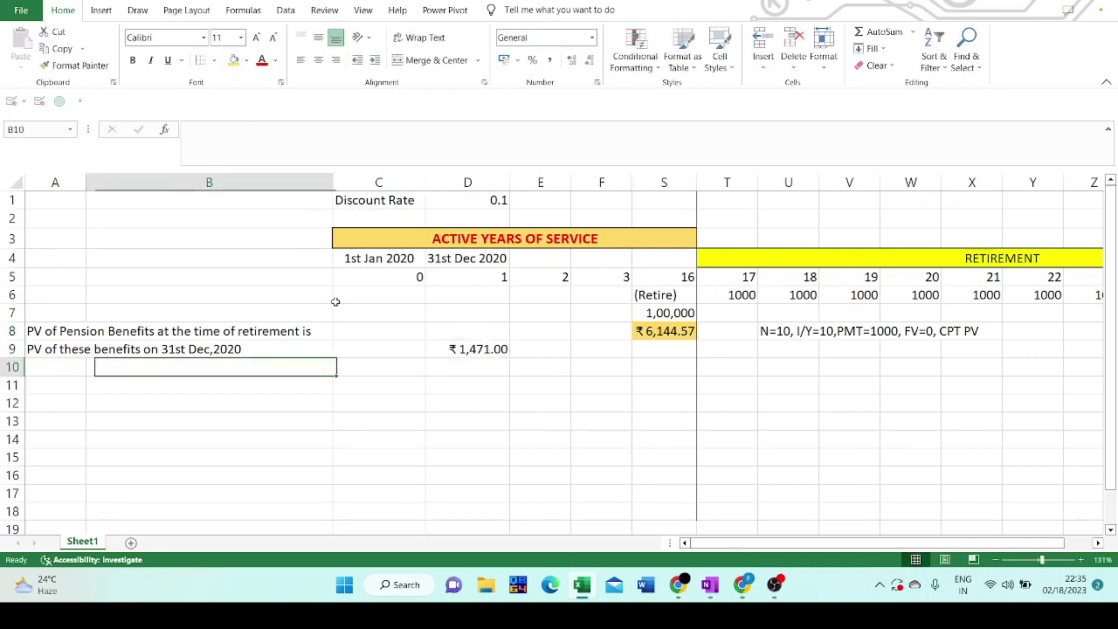
key("Left")
key("Left")
key("shift+Up")
key("shift+Up")
key("shift+Up")
key("shift+Up")
key("shift+Right")
key("shift+Right")
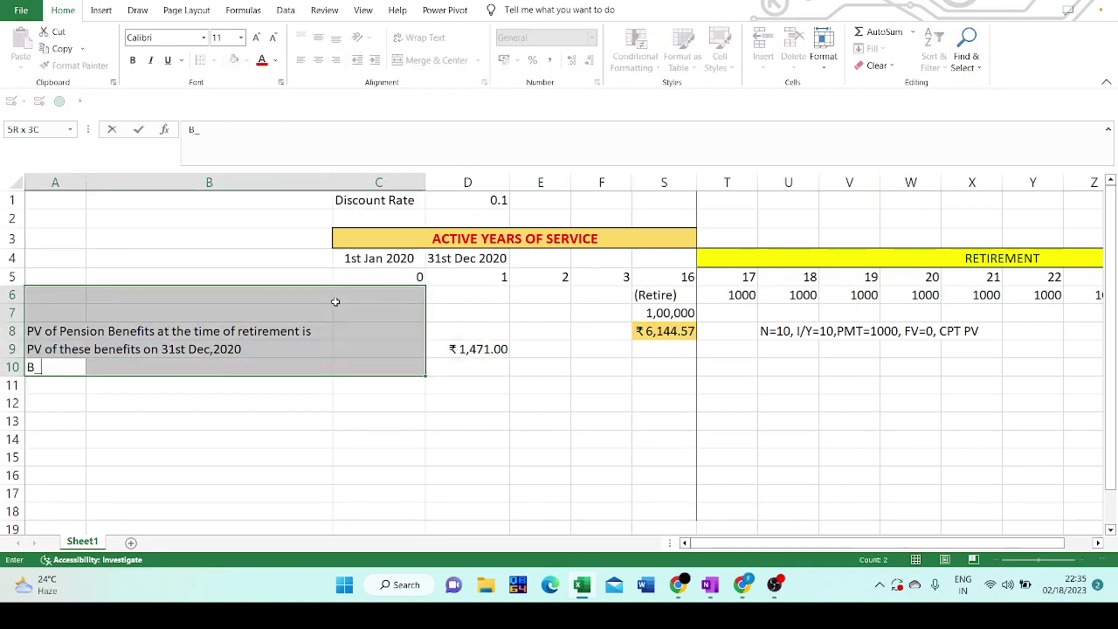
key("Left")
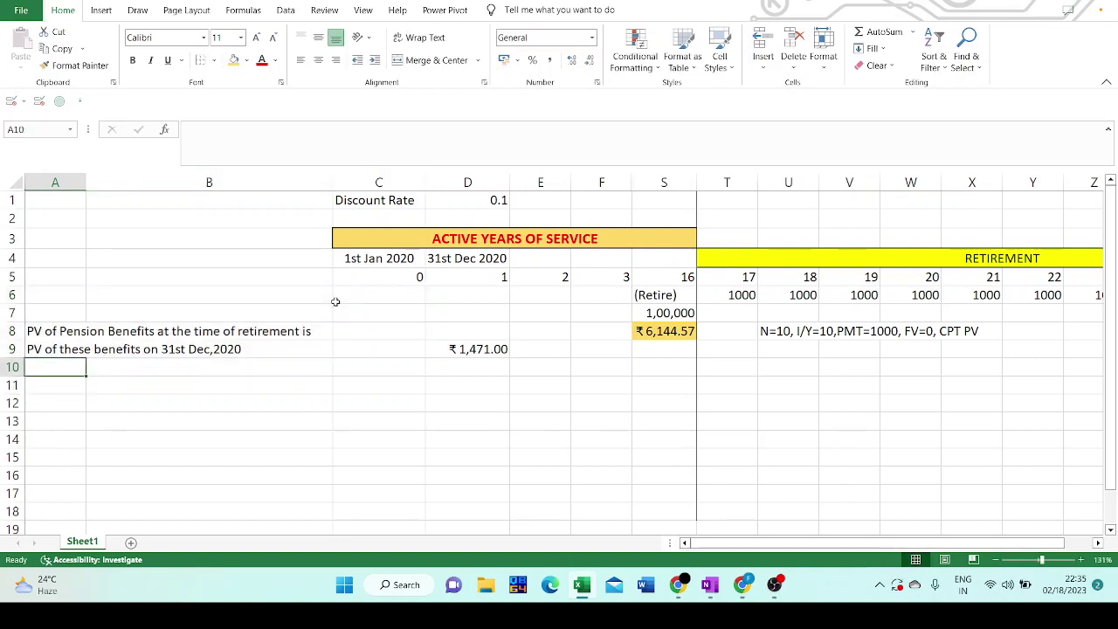
type("PBO o")
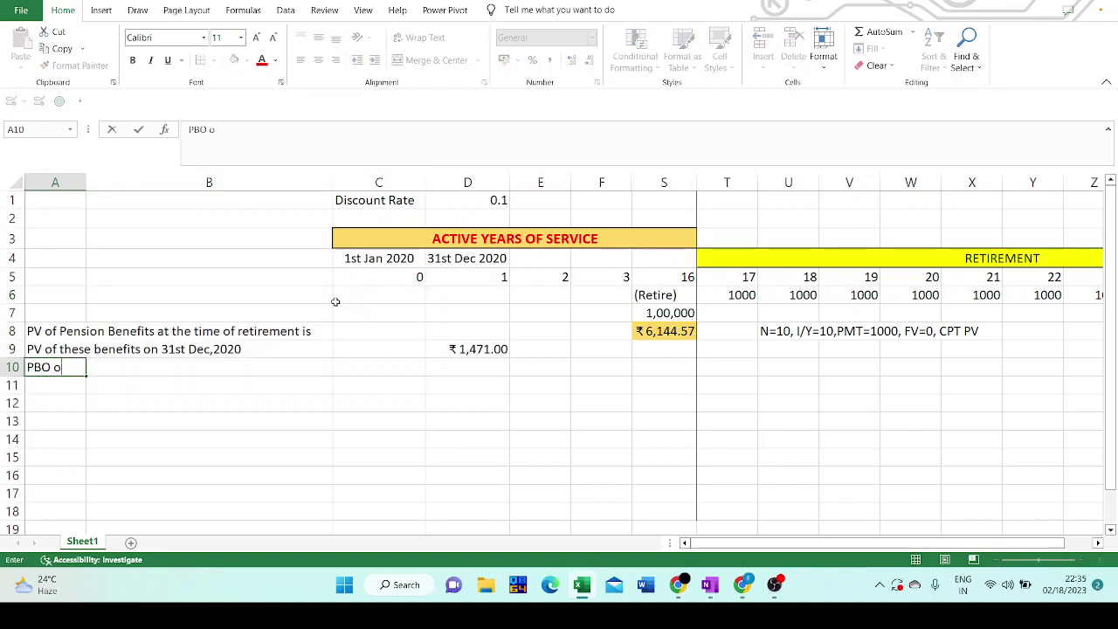
type("n 31.12")
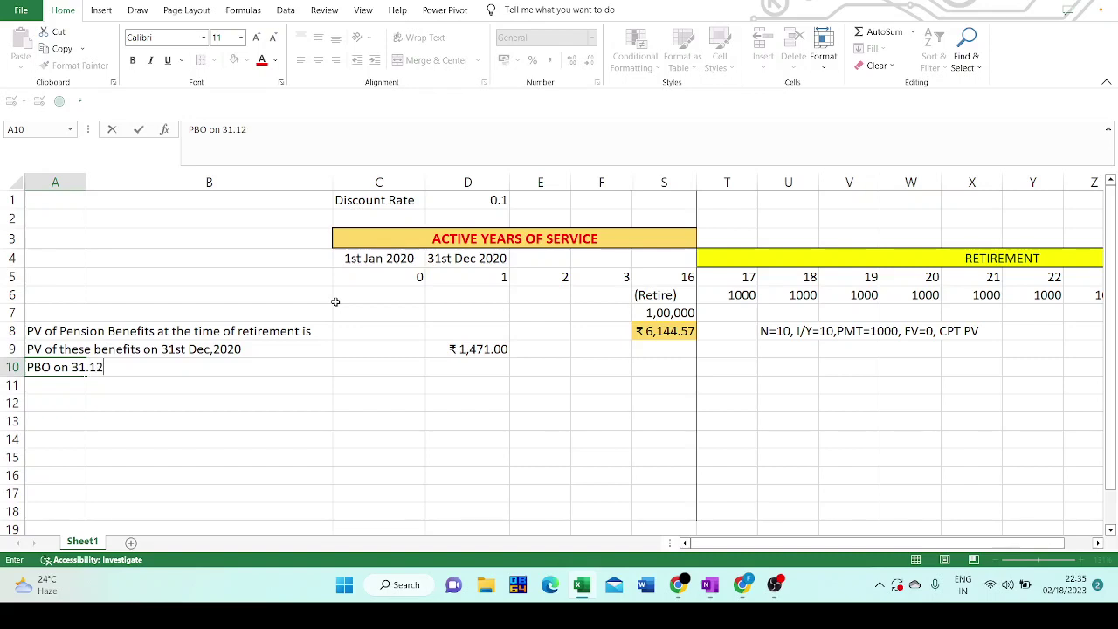
type(".2020 is 1471/")
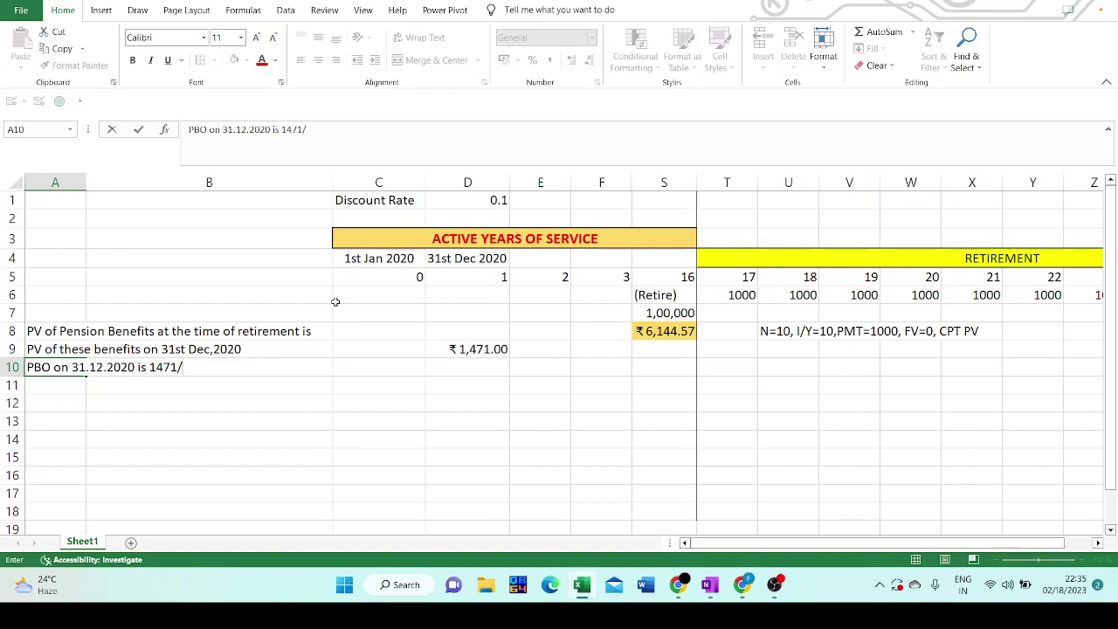
type("- (Projected BEn")
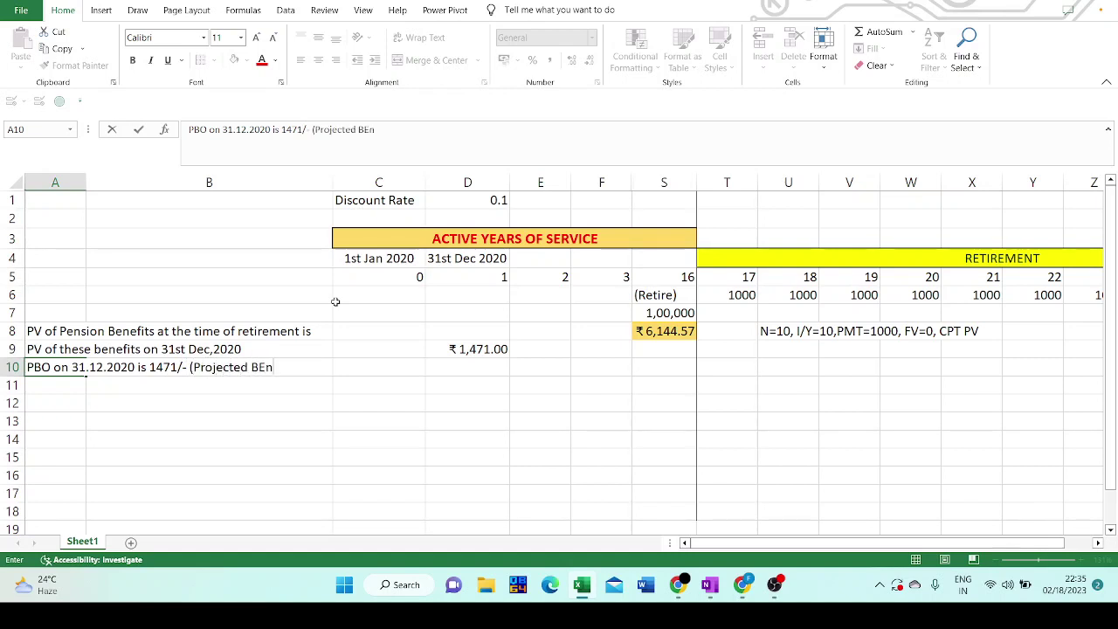
key("BackSpace")
key("BackSpace")
type("enefit Obligation(")
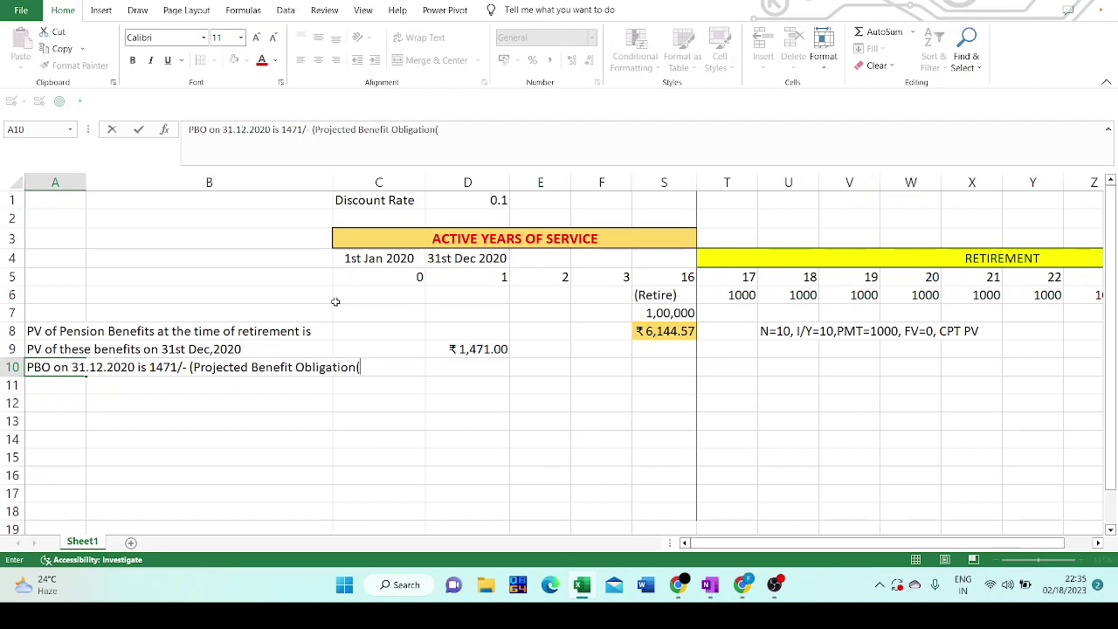
key("BackSpace")
type(")")
key("Return")
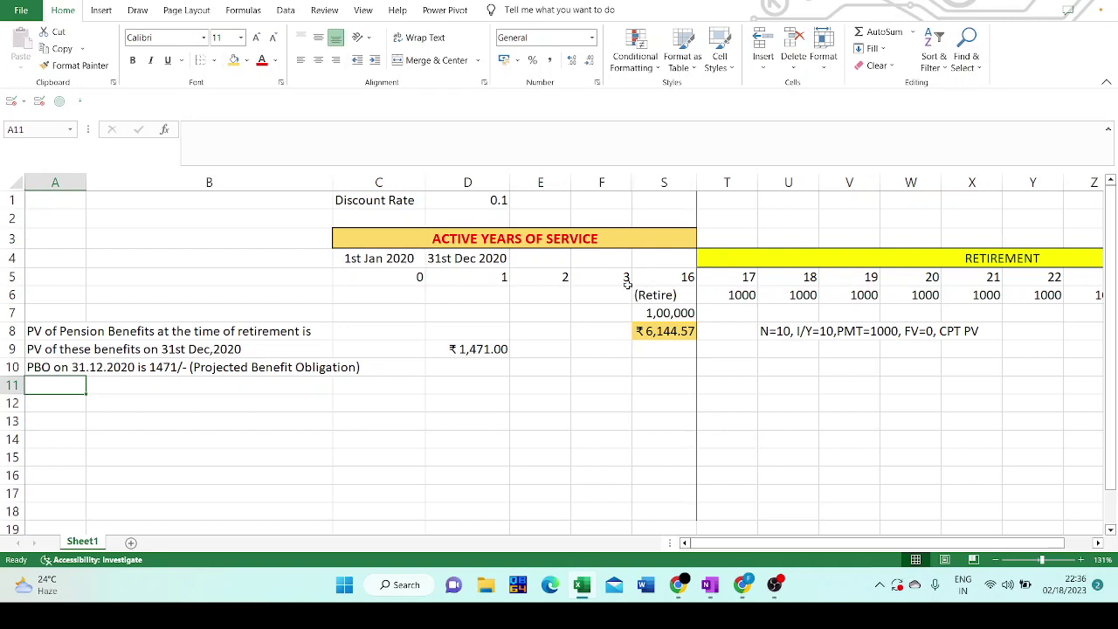
Format the discount rate in D1 as a percentage
left_click_drag(742, 294, 869, 295)
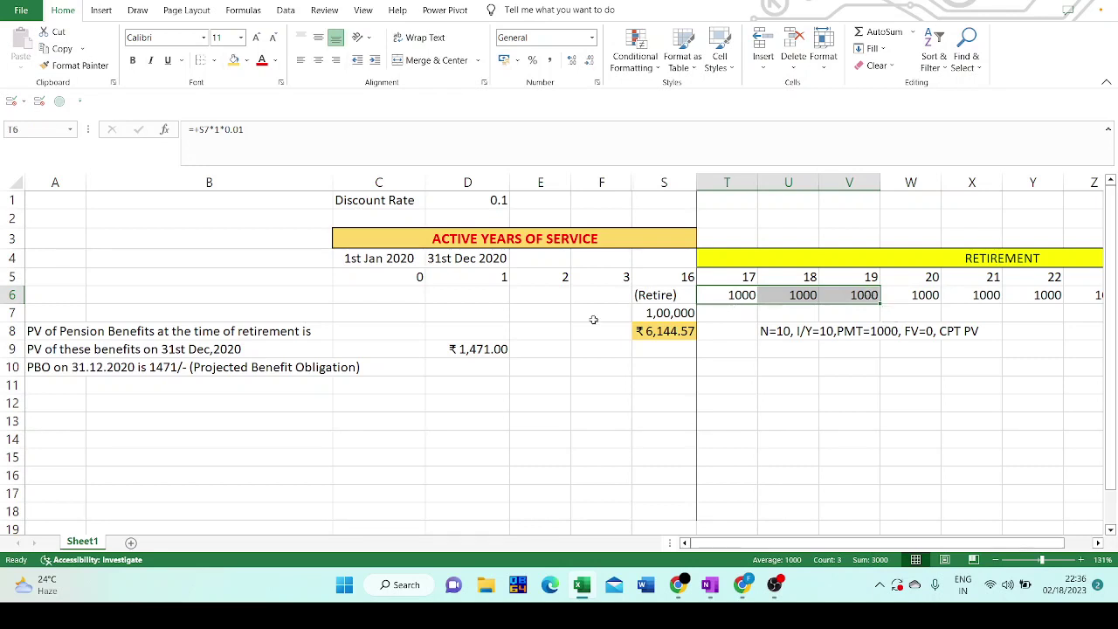
left_click(483, 351)
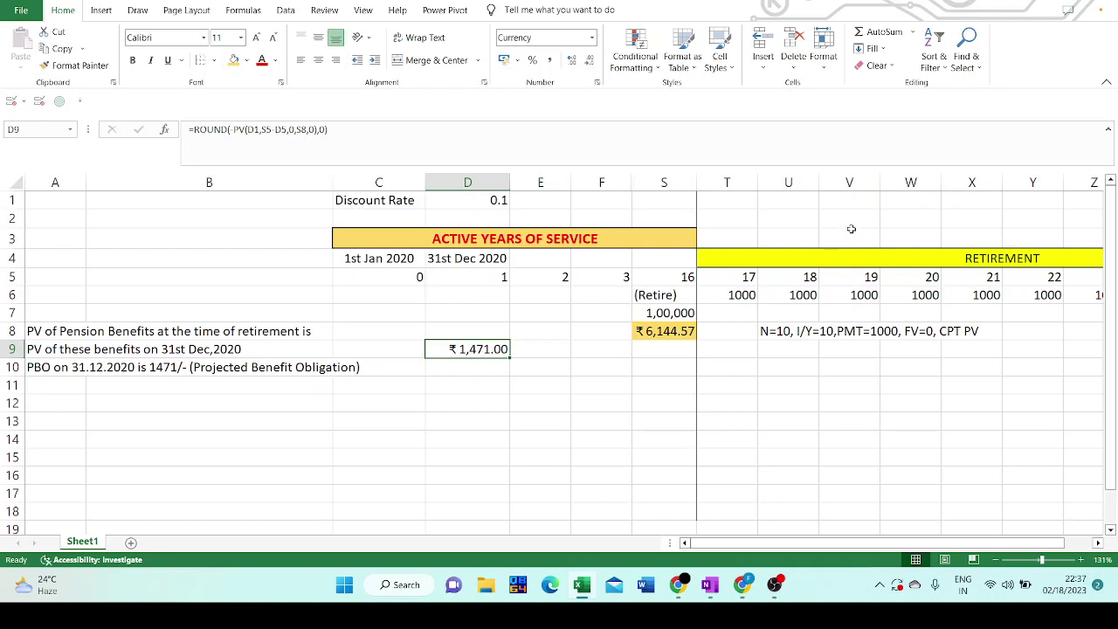
left_click(481, 208)
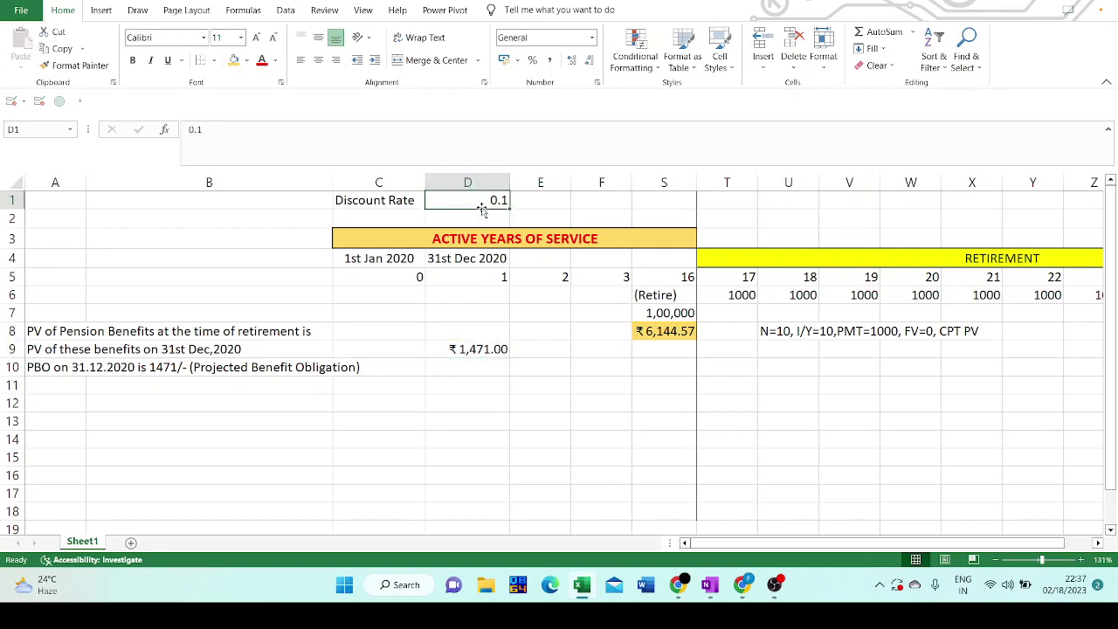
left_click(532, 60)
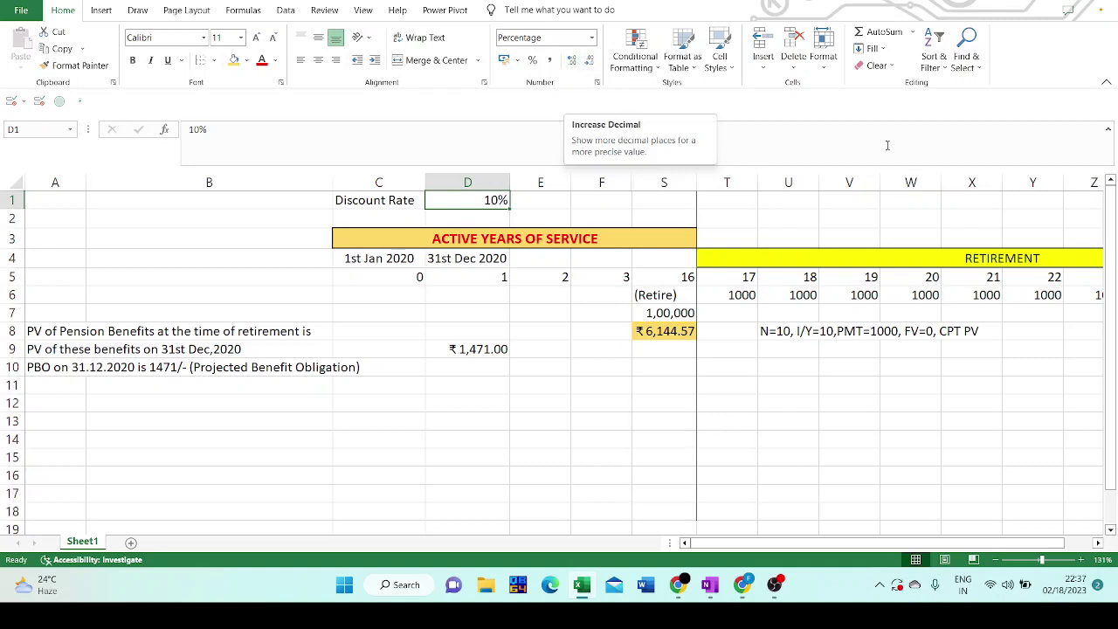
Examine the yearly pension payments from year 17 onward and the present value formulas in S8 and D9
left_click(744, 295)
left_click_drag(744, 296, 1013, 292)
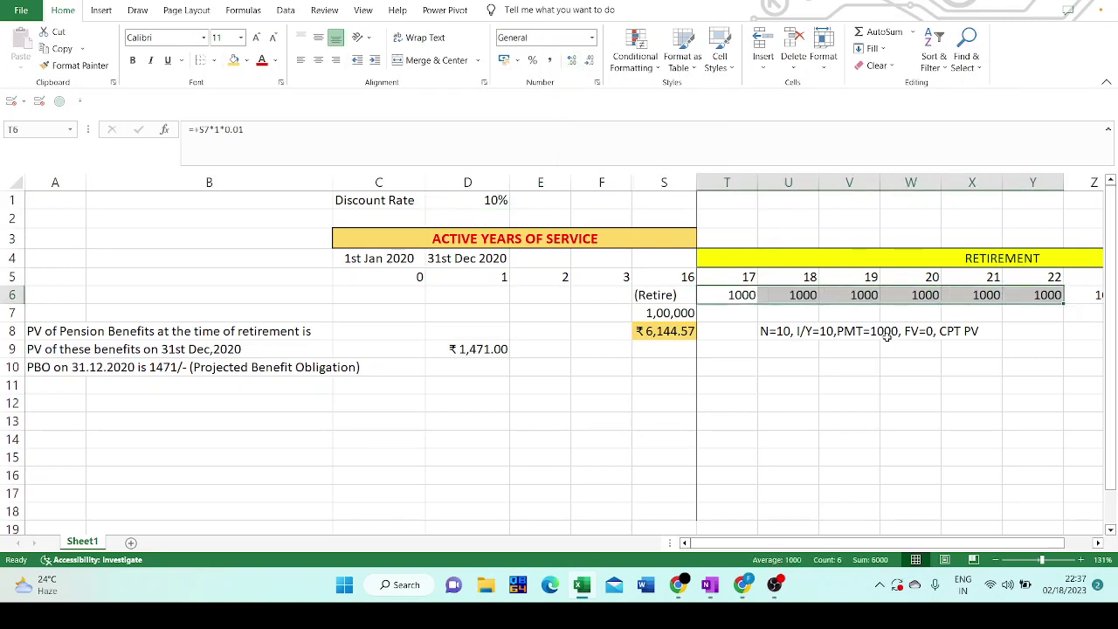
left_click(791, 366)
left_click(666, 330)
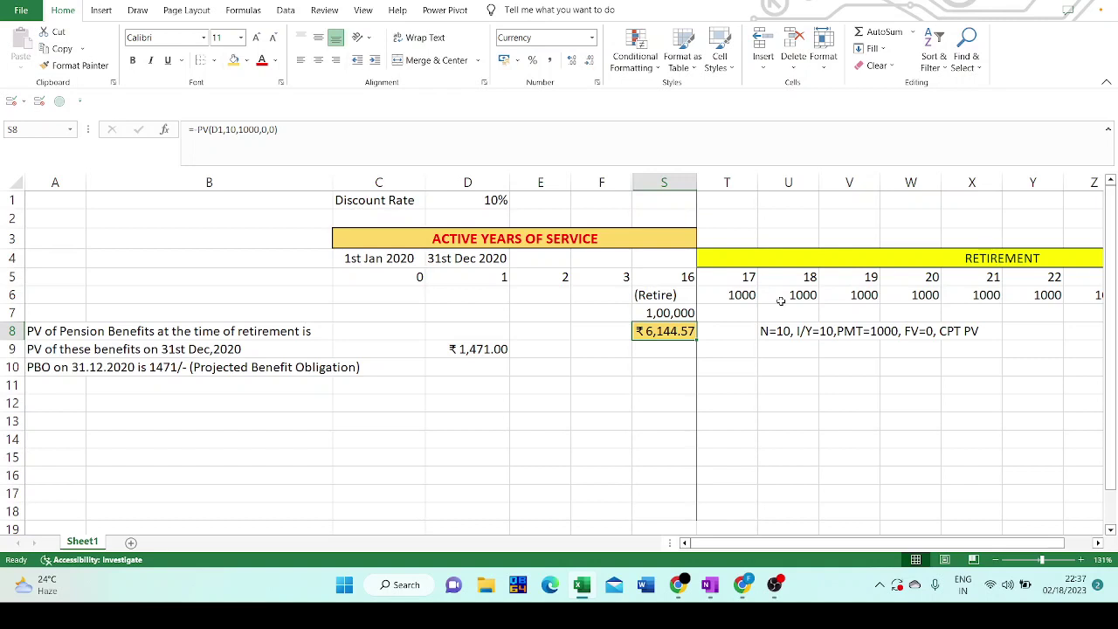
left_click(486, 348)
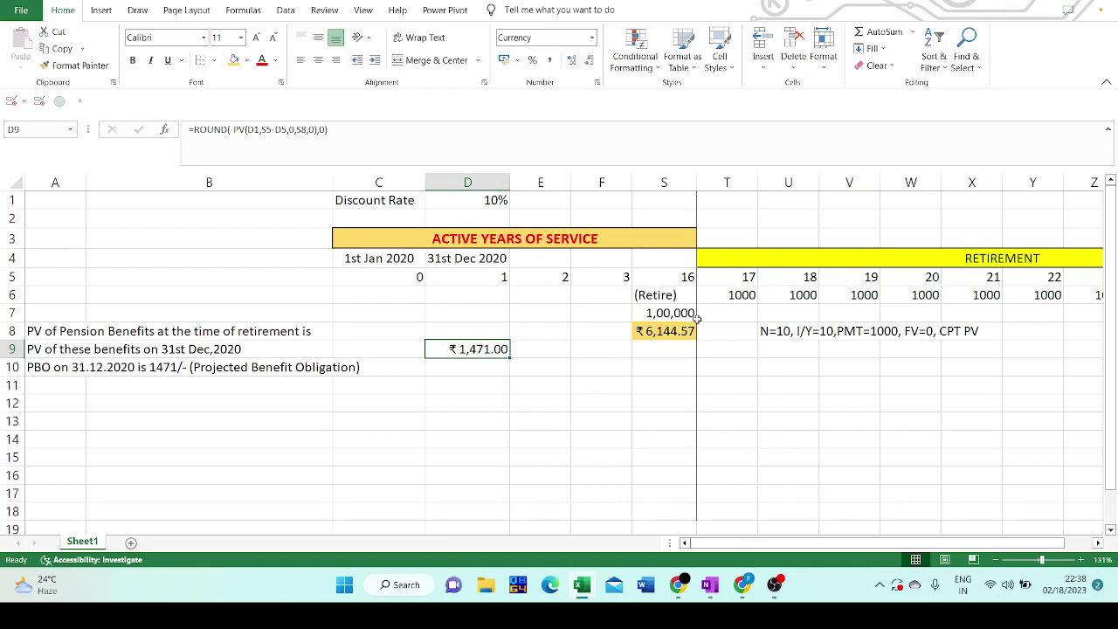
left_click_drag(730, 289, 716, 282)
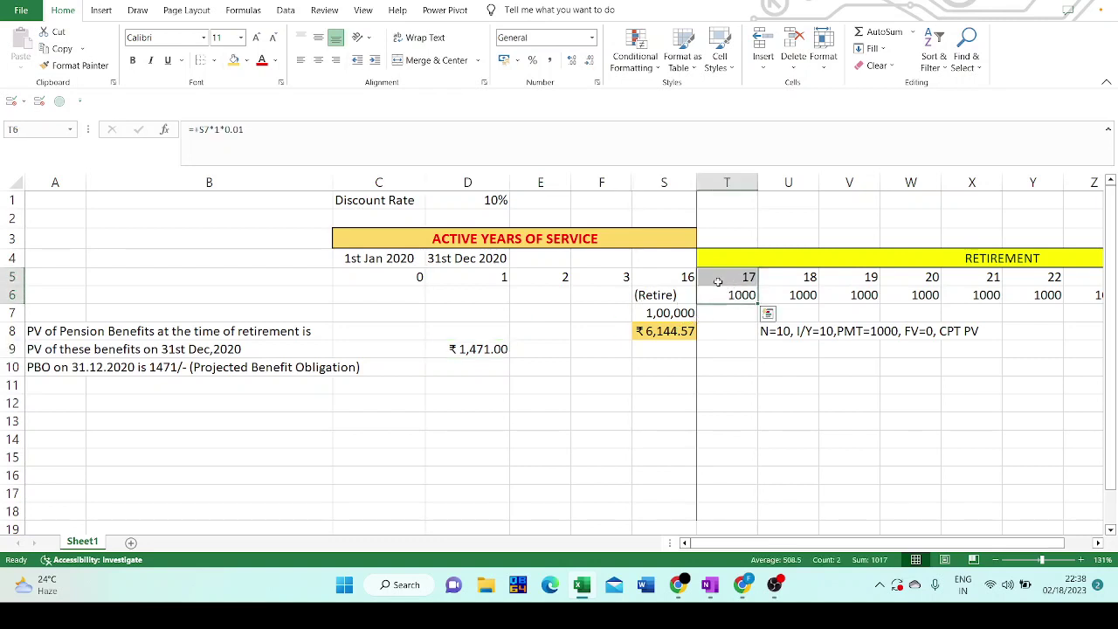
left_click(719, 277)
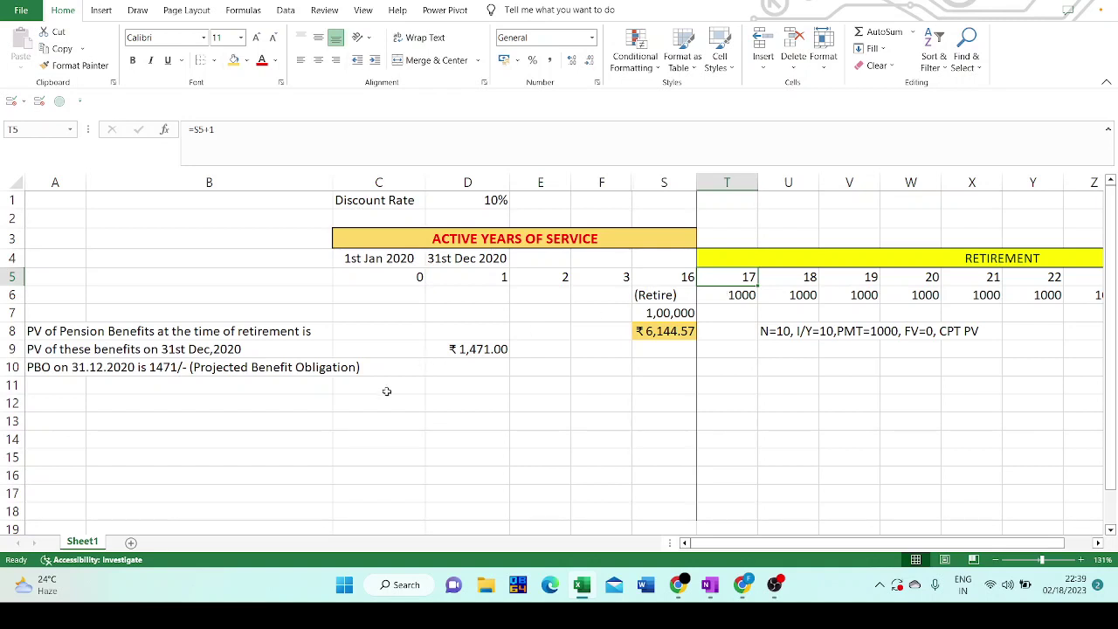
Switch to the OneNote pension notes and draw a box labelled "Trust" below the statement about the employer's liability
left_click(710, 585)
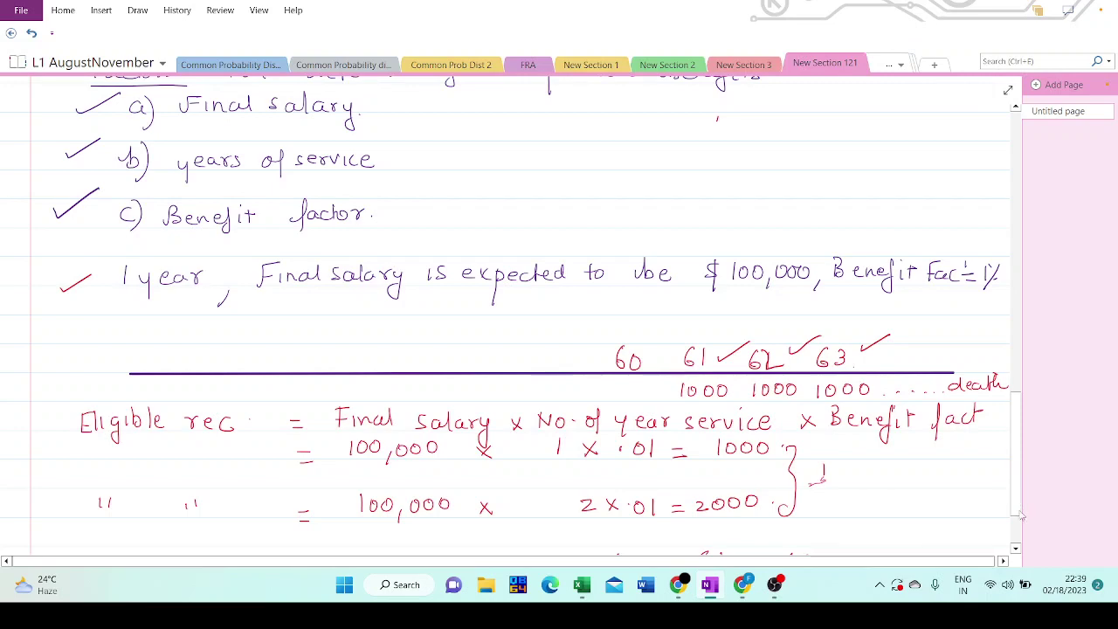
scroll(1015, 539, "down", 3)
scroll(1016, 542, "down", 5)
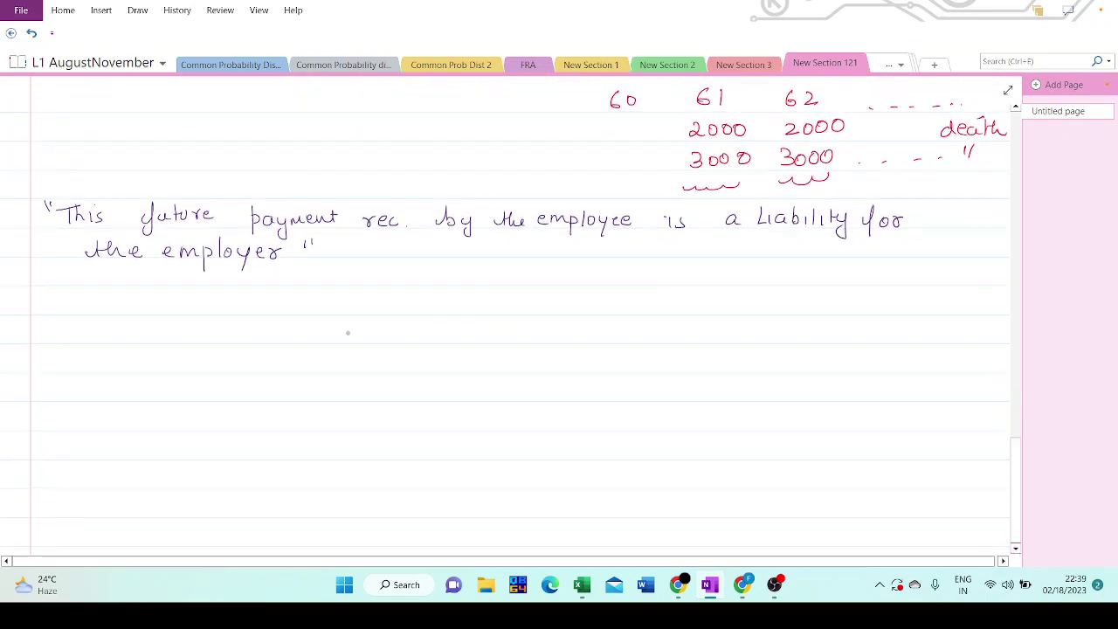
mouse_move(402, 312)
left_mouse_down()
mouse_move(397, 391)
mouse_move(433, 314)
mouse_move(588, 316)
mouse_move(591, 388)
mouse_move(397, 388)
left_mouse_up()
left_click_drag(410, 393, 413, 479)
mouse_move(435, 340)
left_mouse_down()
mouse_move(421, 382)
mouse_move(453, 335)
left_mouse_up()
mouse_move(445, 342)
left_mouse_down()
mouse_move(452, 354)
mouse_move(488, 353)
left_mouse_up()
left_click_drag(482, 344, 498, 342)
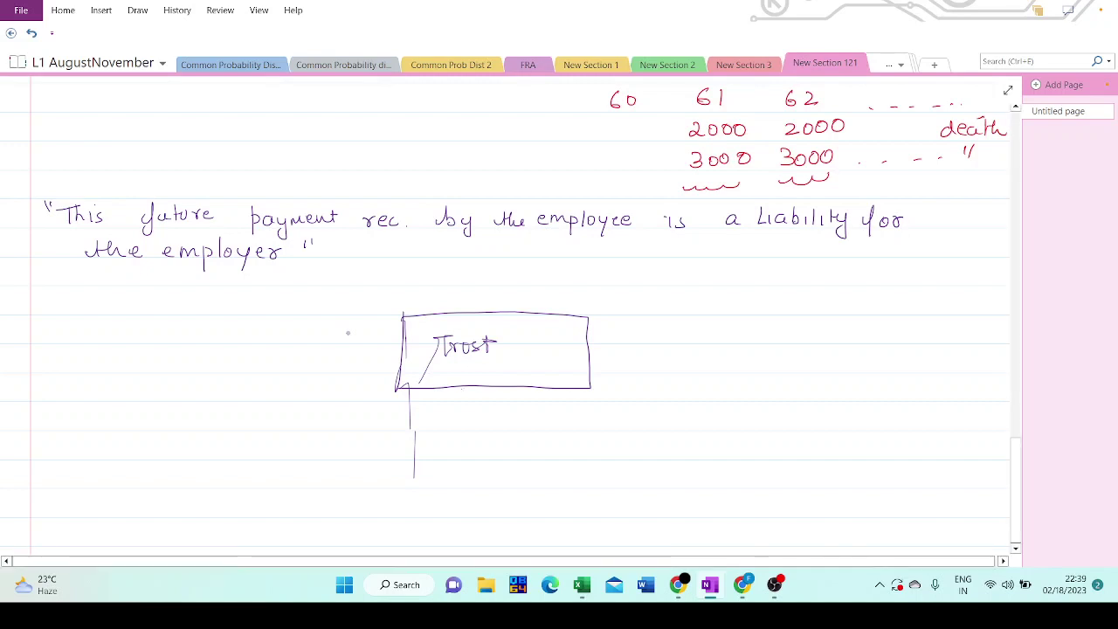
Connect an "Investment Manager" box below the Trust box and write "Employer" with an arrow leading into the Trust box
mouse_move(463, 389)
left_mouse_down()
mouse_move(463, 415)
mouse_move(423, 449)
mouse_move(568, 450)
mouse_move(579, 491)
mouse_move(412, 499)
mouse_move(425, 452)
left_mouse_up()
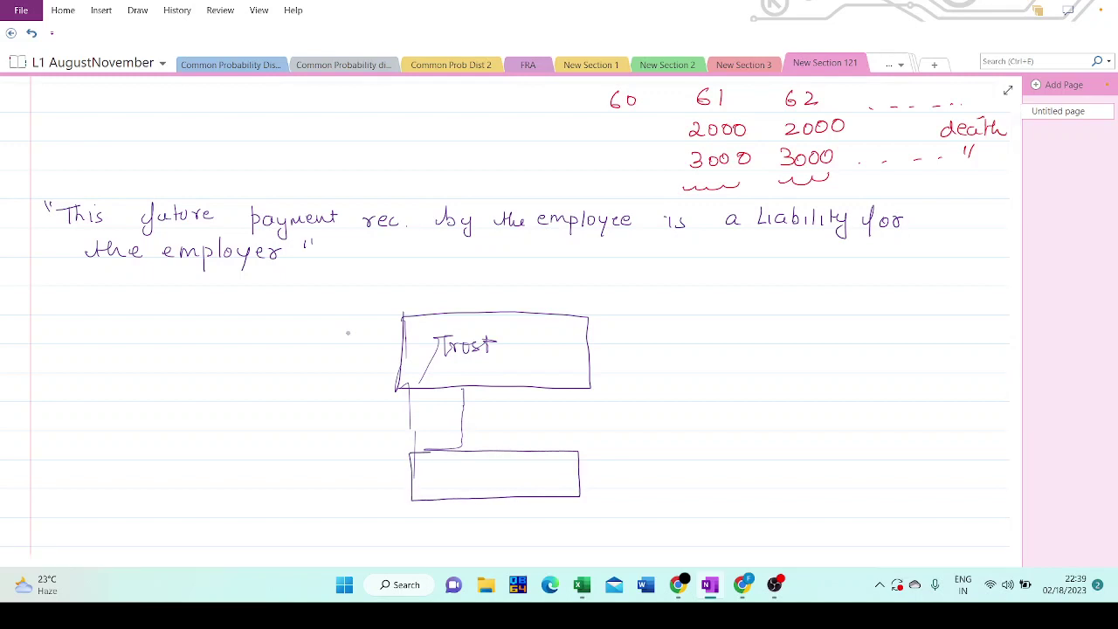
mouse_move(430, 472)
left_mouse_down()
mouse_move(594, 475)
mouse_move(608, 491)
mouse_move(633, 472)
left_mouse_up()
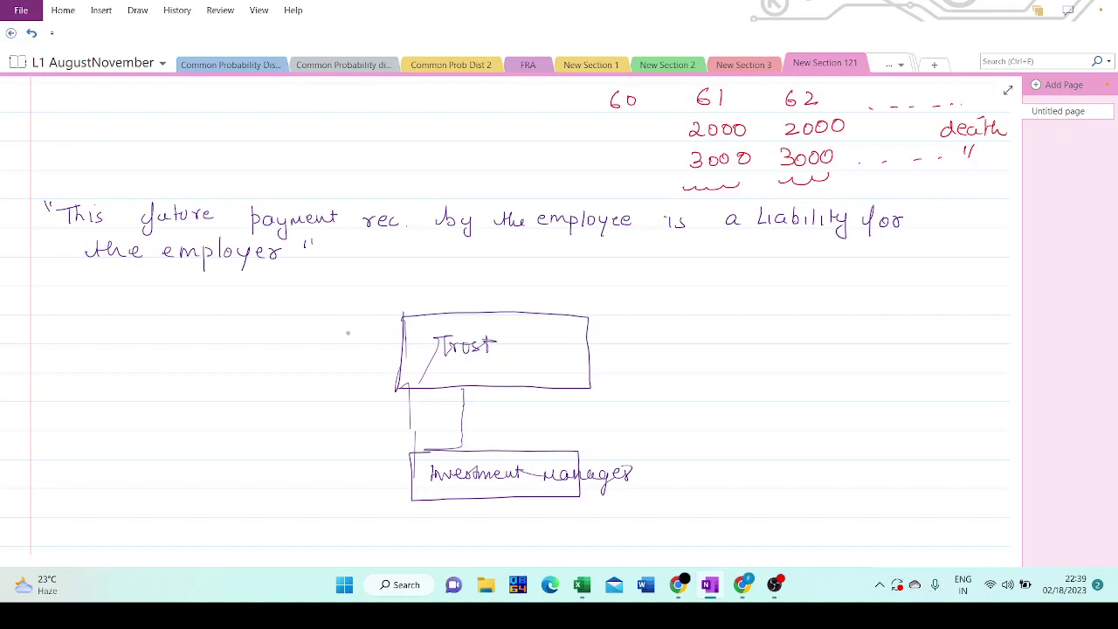
left_click_drag(311, 363, 194, 371)
key("ctrl+z")
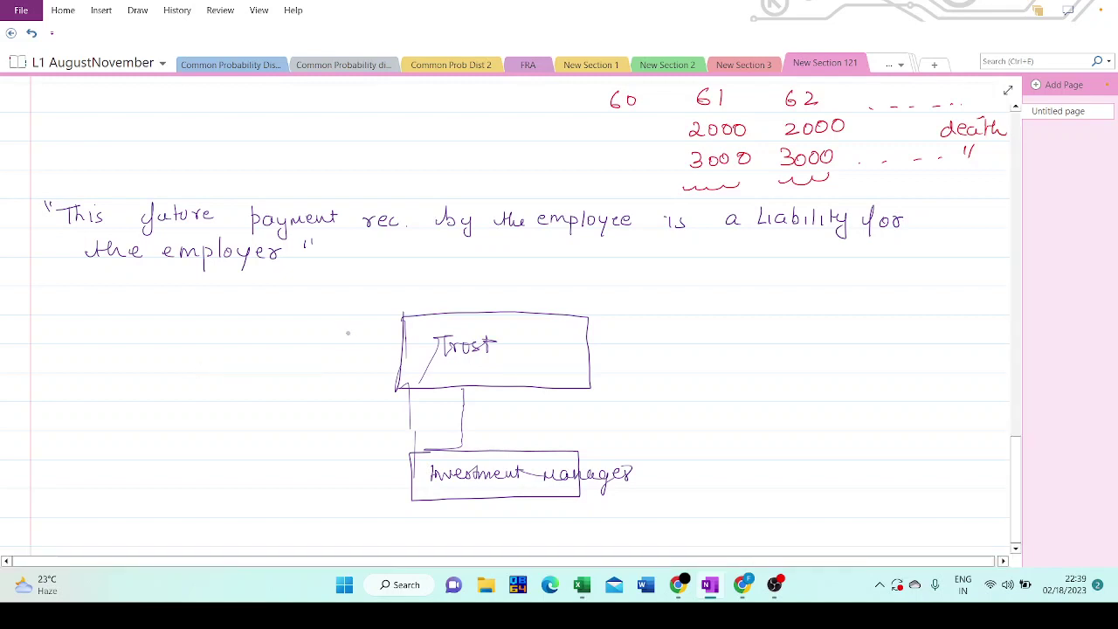
mouse_move(109, 343)
left_mouse_down()
mouse_move(152, 377)
mouse_move(193, 354)
mouse_move(221, 365)
mouse_move(392, 363)
mouse_move(385, 376)
left_mouse_up()
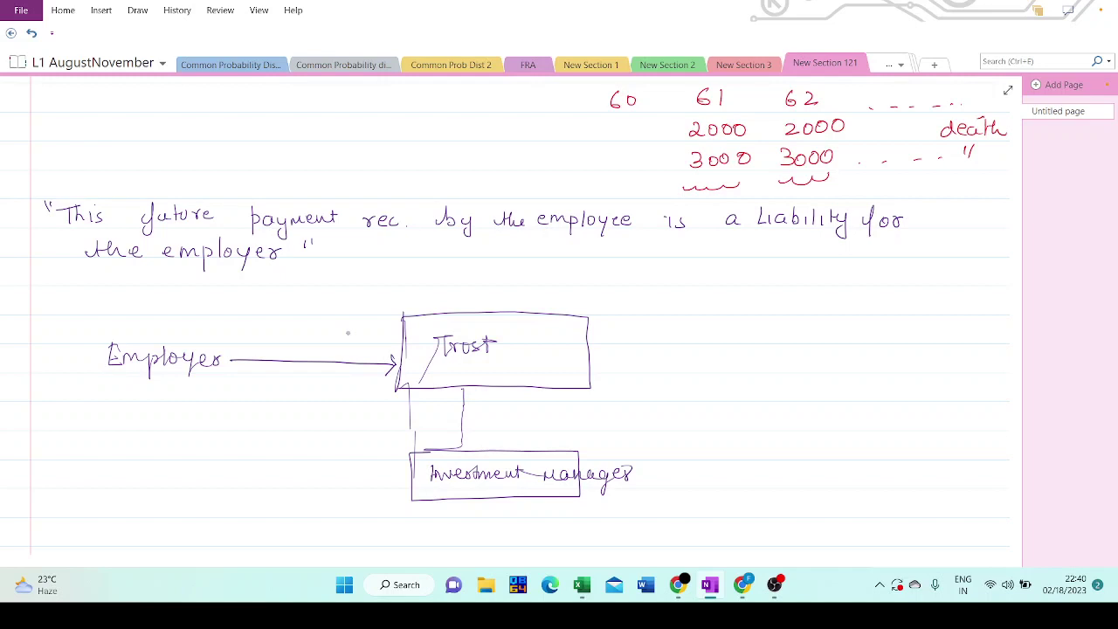
Draw two branches out of the Trust box and label them "Stock" and "Bond"
left_click_drag(594, 344, 712, 305)
left_click_drag(594, 345, 725, 393)
mouse_move(739, 300)
left_mouse_down()
mouse_move(725, 312)
mouse_move(772, 307)
mouse_move(776, 334)
left_mouse_up()
mouse_move(748, 376)
left_mouse_down()
mouse_move(760, 395)
mouse_move(801, 376)
mouse_move(800, 393)
left_mouse_up()
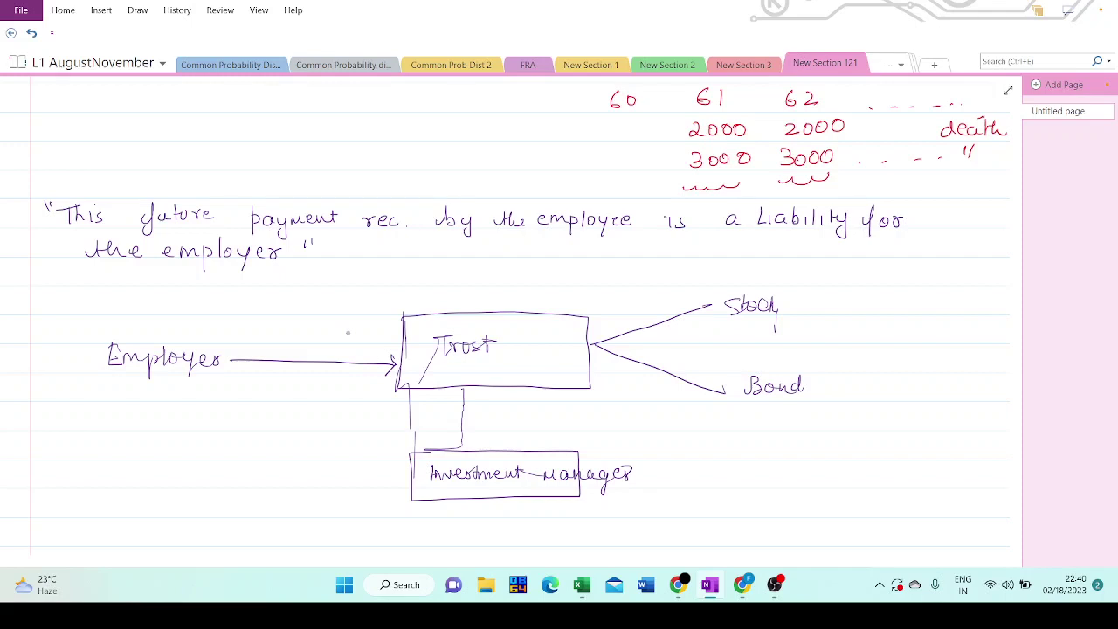
Bracket the Stock and Bond branches together and label them "Pension Plan Assets"
left_click_drag(812, 305, 814, 407)
left_click_drag(840, 344, 840, 361)
mouse_move(843, 320)
left_mouse_down()
mouse_move(849, 340)
mouse_move(945, 325)
mouse_move(964, 339)
mouse_move(981, 332)
mouse_move(900, 373)
mouse_move(889, 352)
mouse_move(908, 366)
mouse_move(931, 353)
mouse_move(939, 381)
left_mouse_up()
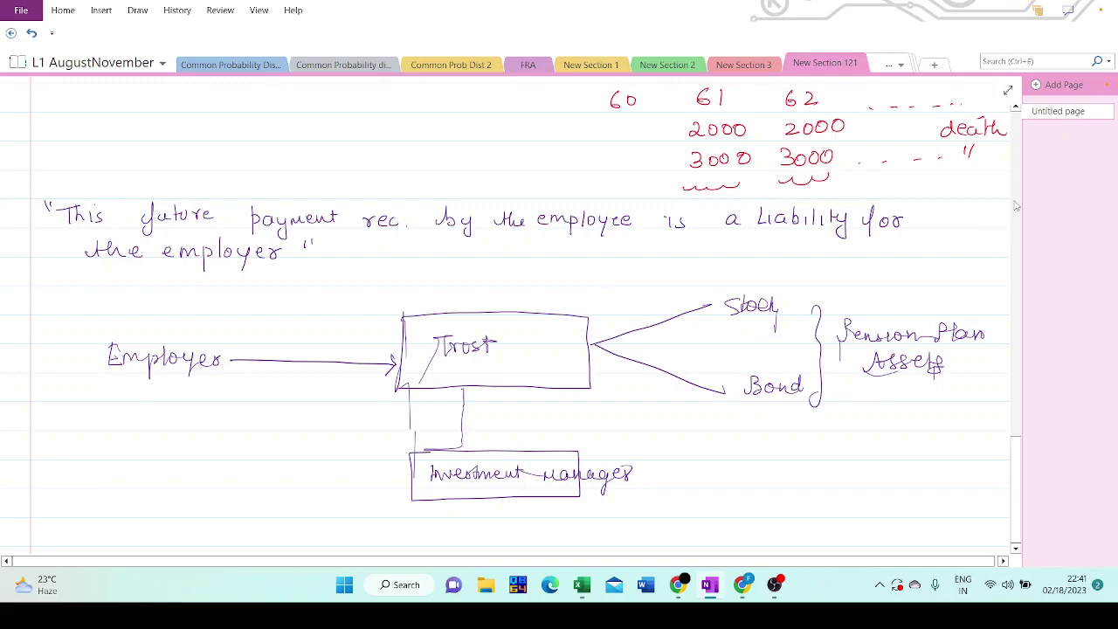
Review the pension accounting notes, from the defined contribution and defined benefit overview to the trust diagram
scroll(1016, 205, "up", 15)
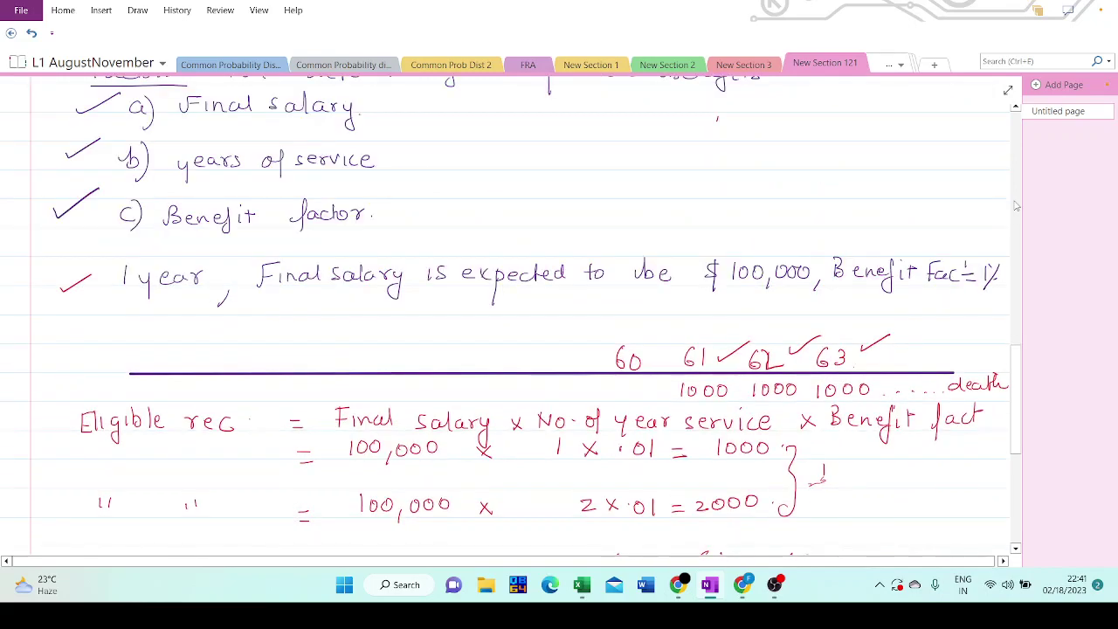
scroll(1016, 206, "up", 7)
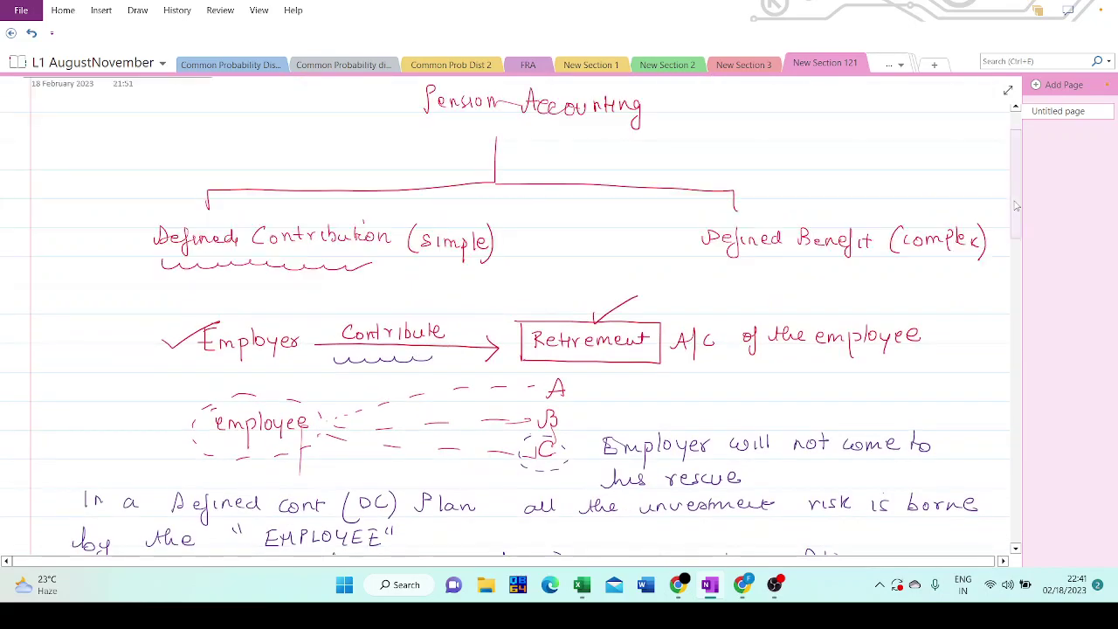
scroll(1019, 269, "down", 3)
scroll(1019, 269, "down", 20)
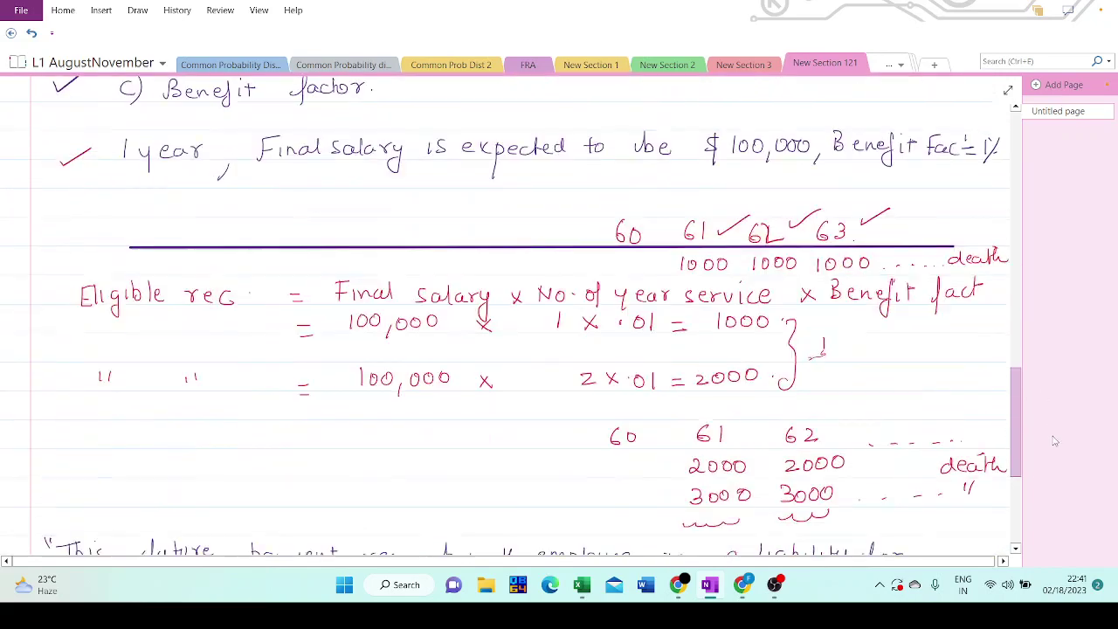
left_click_drag(857, 439, 857, 450)
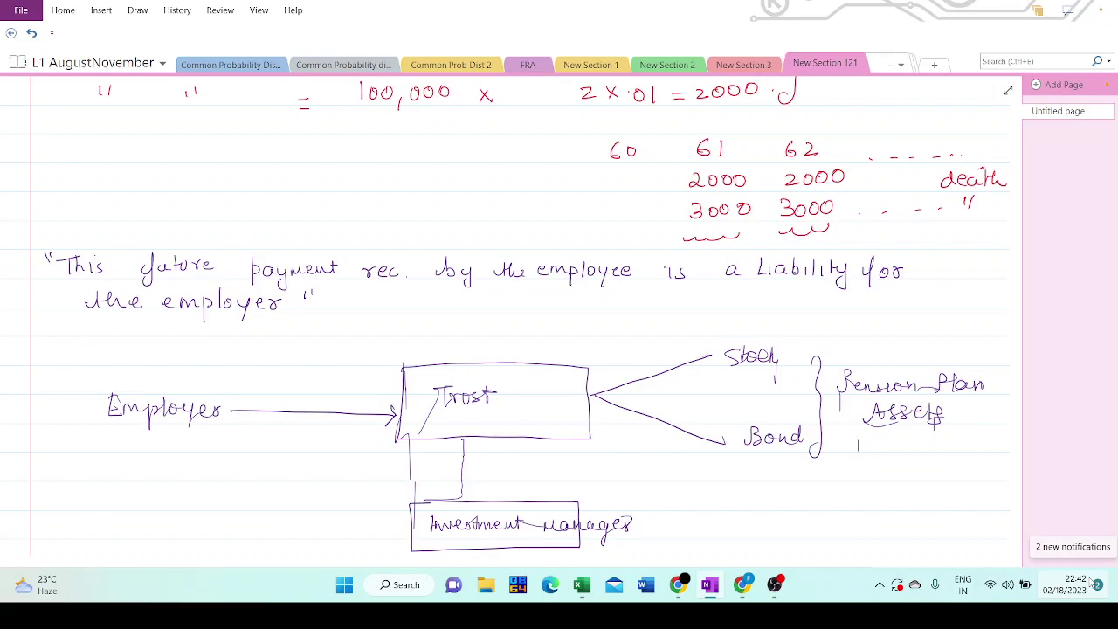
left_click_drag(1014, 375, 1019, 236)
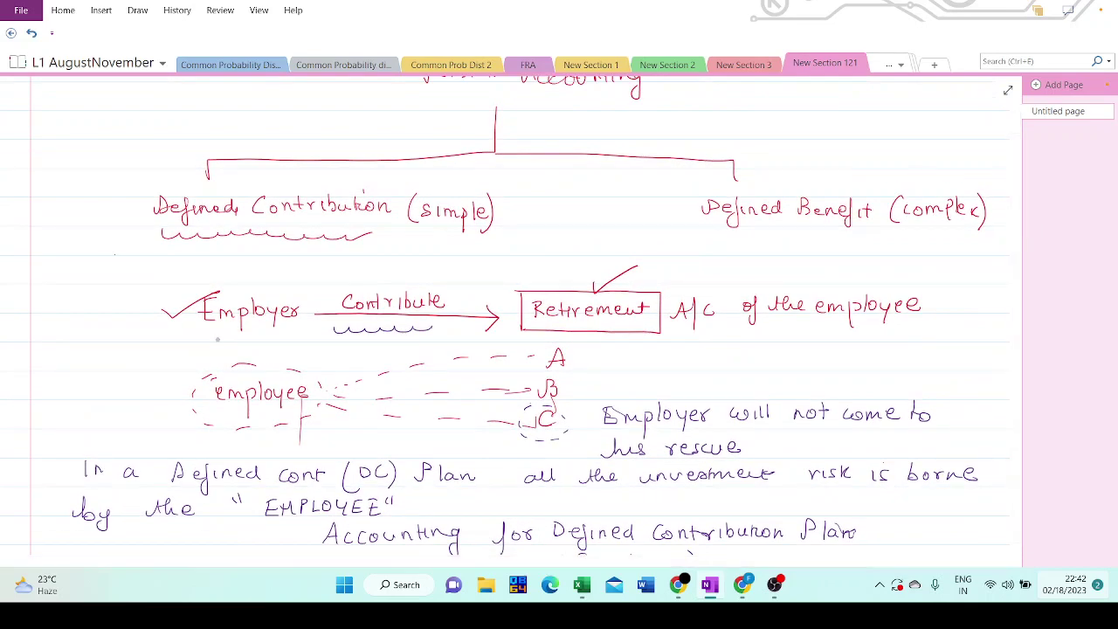
Write "Employee bears the investment risk" under the Defined Contribution heading
mouse_move(115, 254)
left_mouse_down()
mouse_move(123, 271)
mouse_move(172, 262)
left_mouse_up()
mouse_move(178, 261)
left_mouse_down()
mouse_move(179, 285)
mouse_move(241, 270)
left_mouse_up()
left_click_drag(242, 266, 336, 272)
left_click_drag(327, 261, 350, 271)
mouse_move(353, 267)
left_mouse_down()
mouse_move(477, 265)
mouse_move(486, 255)
mouse_move(548, 268)
left_mouse_up()
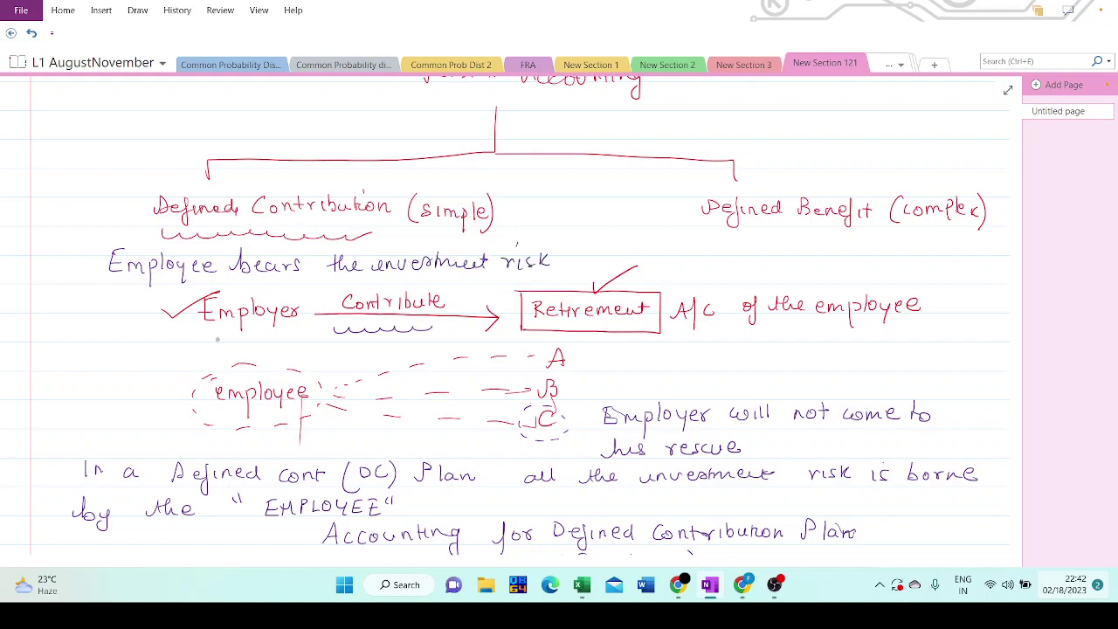
Write "employer bears the investment risk" under the Defined Benefit heading
left_click_drag(704, 248, 730, 249)
mouse_move(736, 248)
left_mouse_down()
mouse_move(735, 277)
mouse_move(742, 256)
mouse_move(758, 258)
left_mouse_up()
mouse_move(756, 251)
left_mouse_down()
mouse_move(768, 253)
mouse_move(765, 274)
mouse_move(784, 252)
left_mouse_up()
left_click_drag(786, 258, 798, 244)
mouse_move(821, 239)
left_mouse_down()
mouse_move(830, 255)
mouse_move(867, 246)
left_mouse_up()
mouse_move(876, 243)
left_mouse_down()
mouse_move(871, 253)
mouse_move(908, 255)
left_mouse_up()
left_click_drag(903, 246, 917, 244)
left_click_drag(919, 236, 945, 253)
left_click_drag(802, 272, 923, 285)
left_click_drag(899, 282, 980, 281)
mouse_move(981, 274)
left_mouse_down()
mouse_move(1017, 319)
mouse_move(996, 559)
mouse_move(1048, 196)
left_mouse_up()
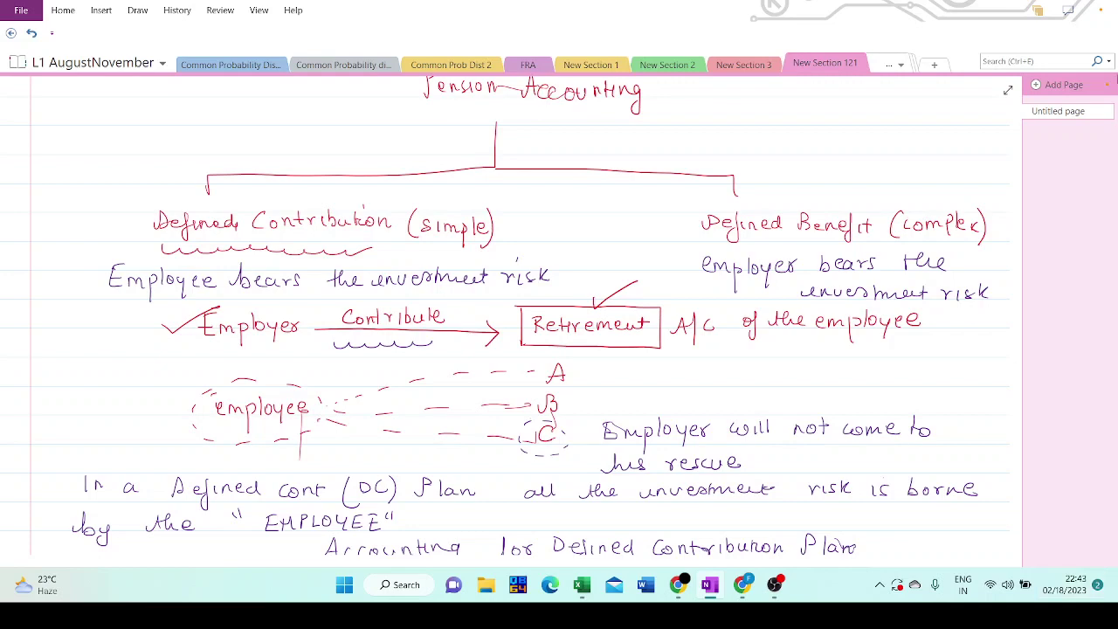
Switch to the Excel pension workbook and examine the final salary at retirement and the discount rate
key("alt+Tab")
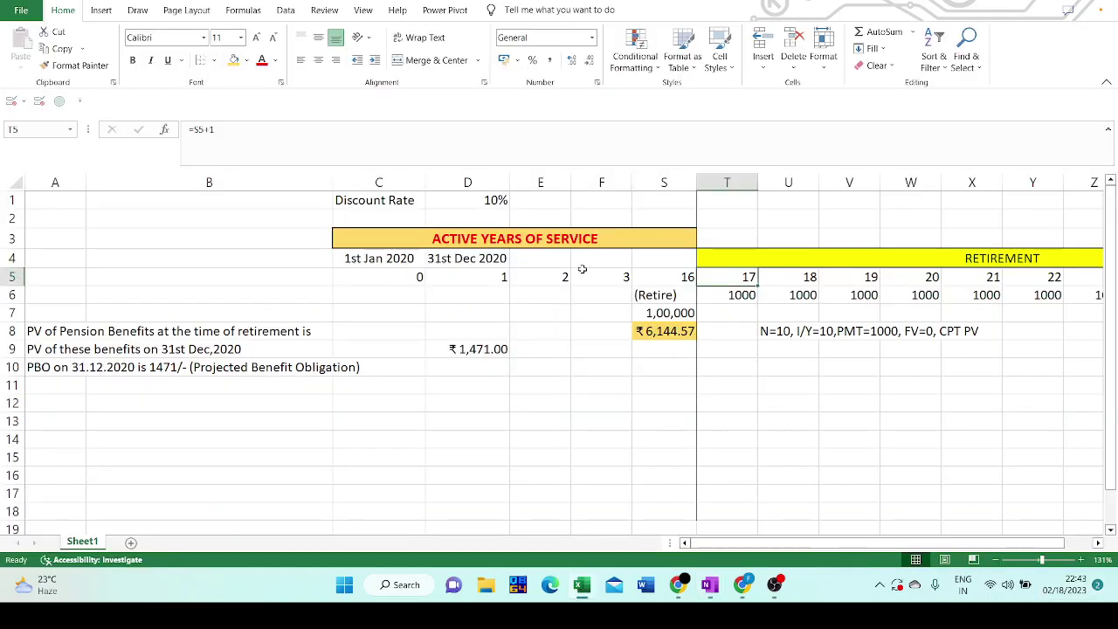
left_click_drag(669, 326, 667, 318)
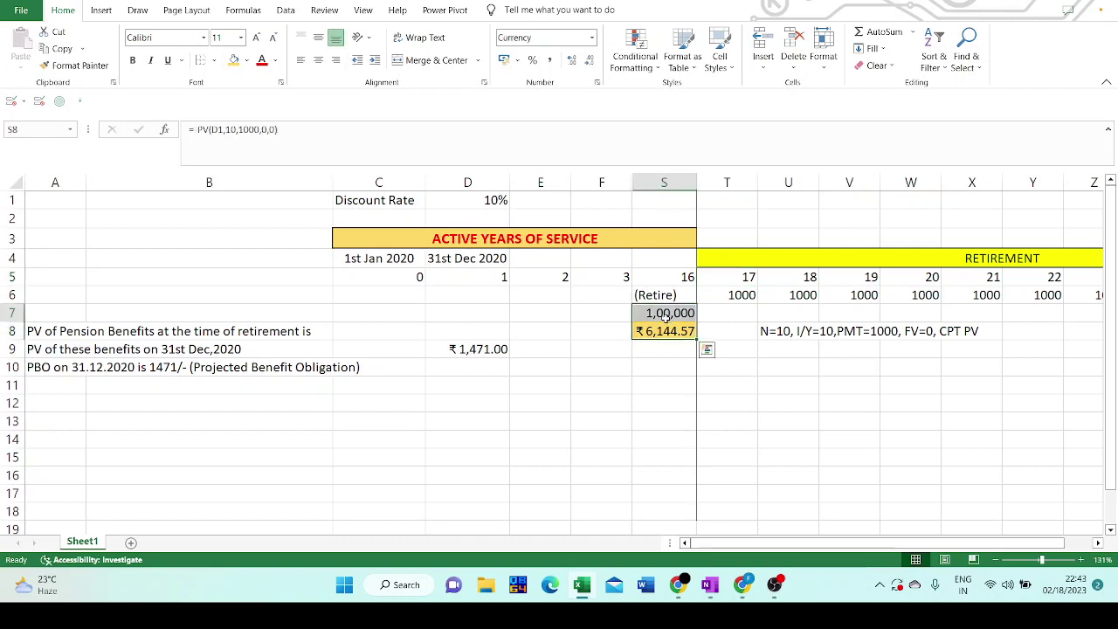
left_click(666, 315)
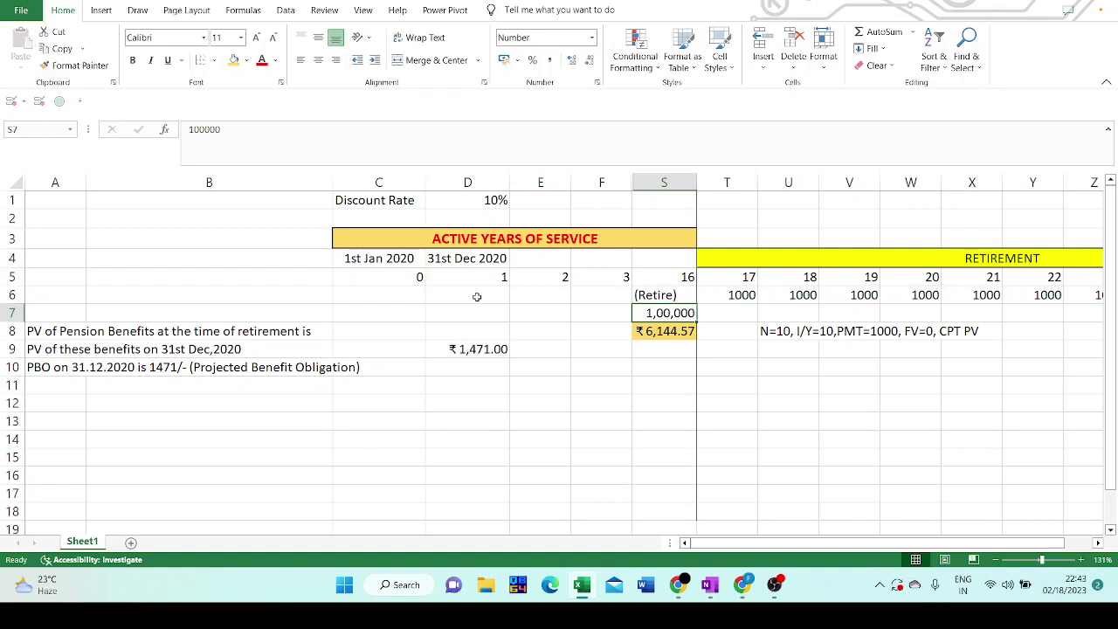
left_click(470, 201)
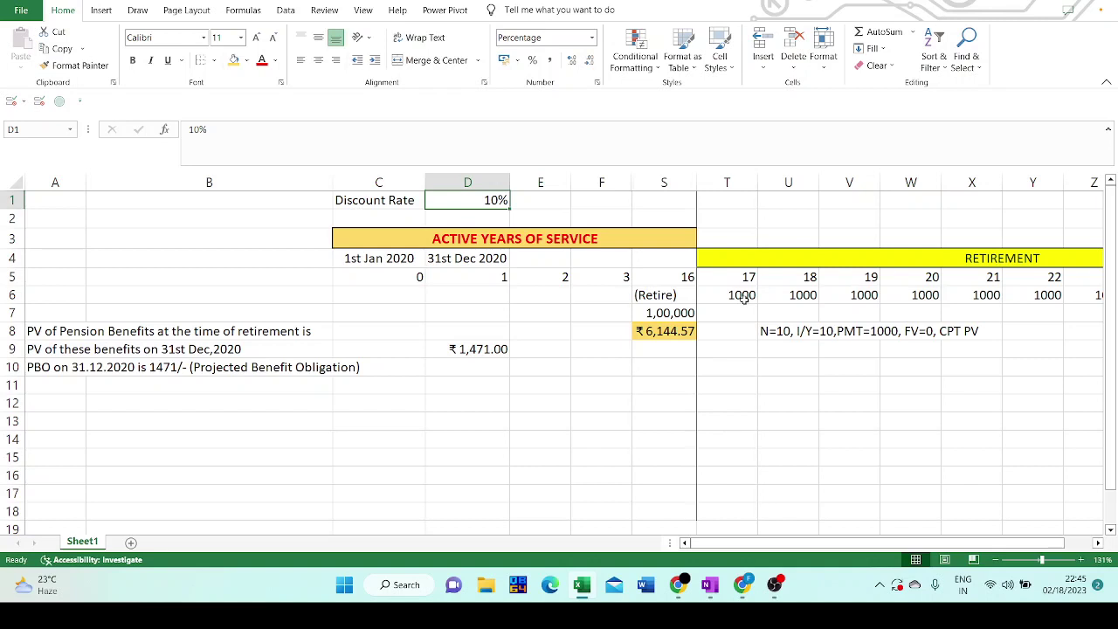
Calculate a trial salary projection in cell C13 with the formula =50000*(1.04)^24
left_click(362, 412)
type("=50")
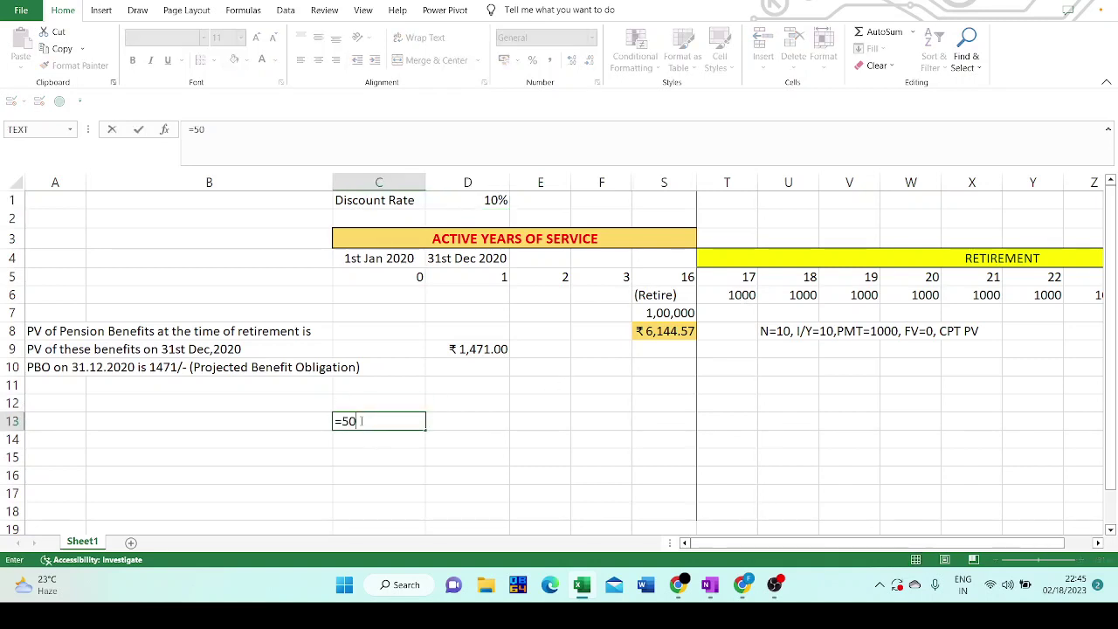
type("000*(1.04")
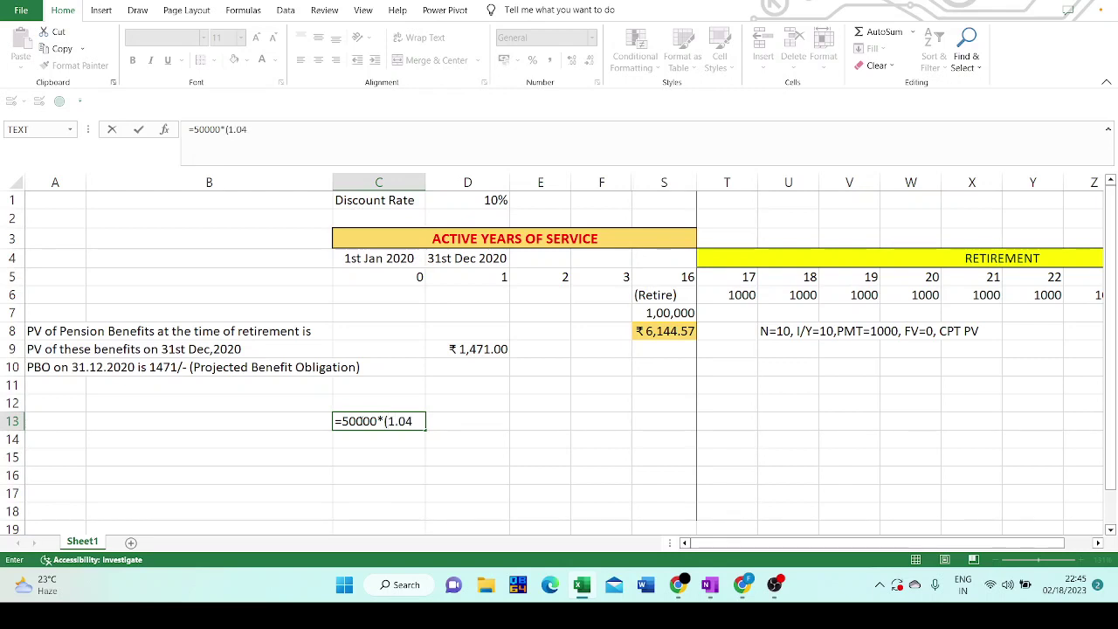
type(")^24")
key("Return")
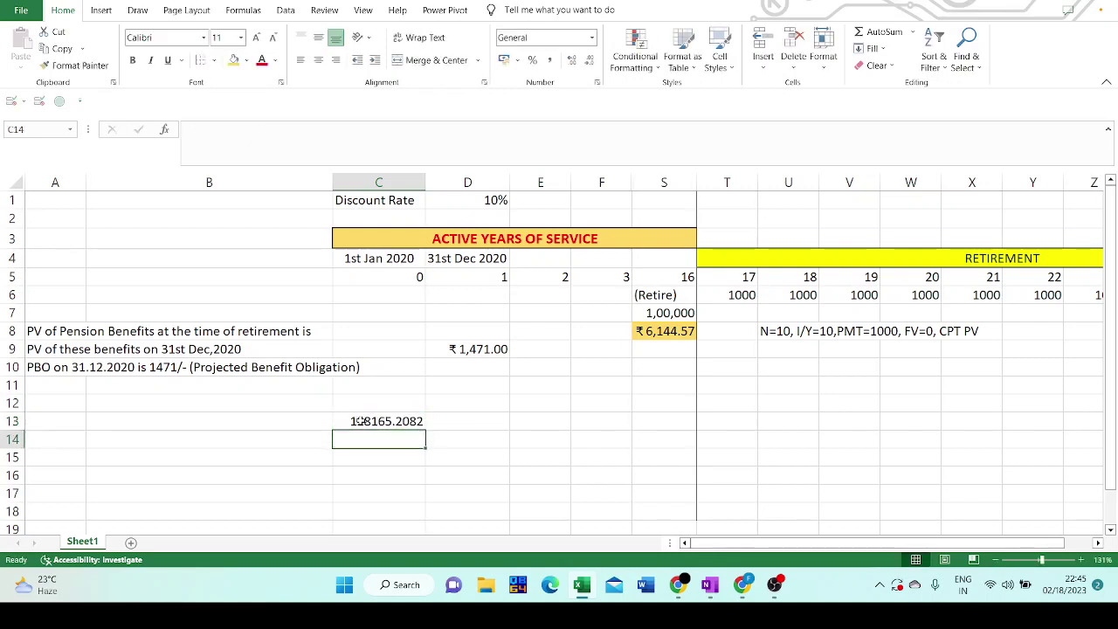
left_click(390, 421)
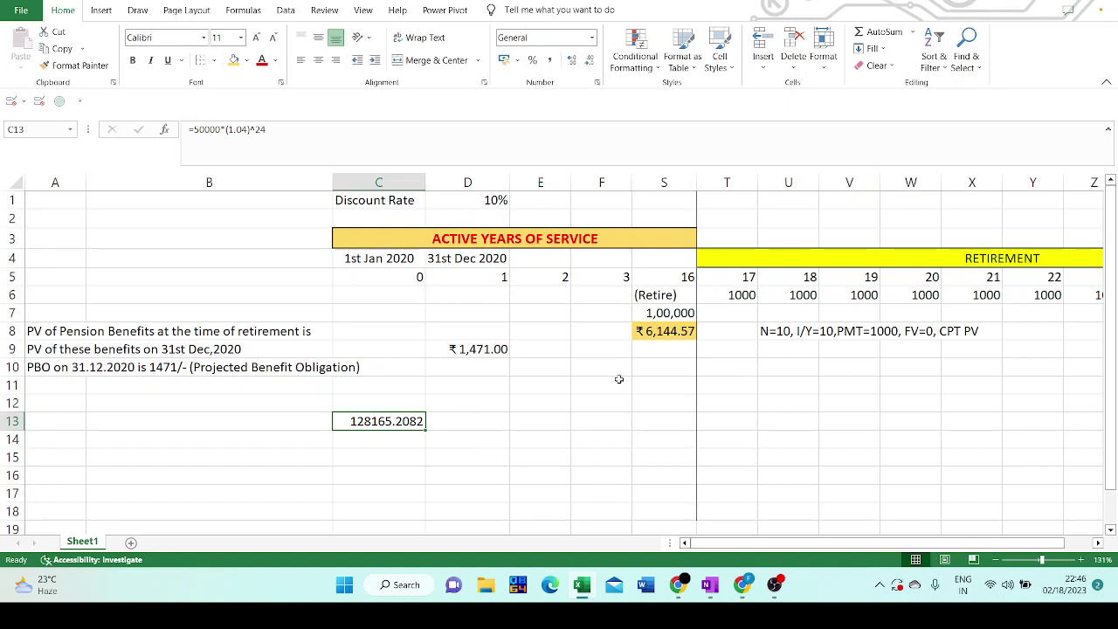
Highlight the timeline from year 0 to retirement and clear the trial calculation in C13
left_click_drag(402, 277, 662, 328)
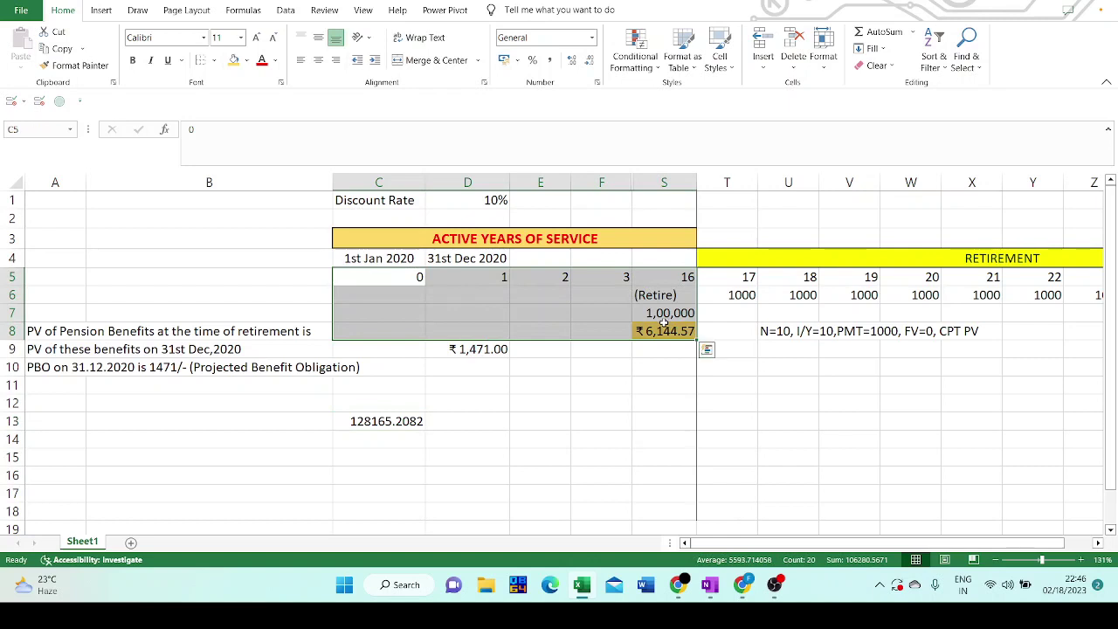
left_click(384, 425)
key("Delete")
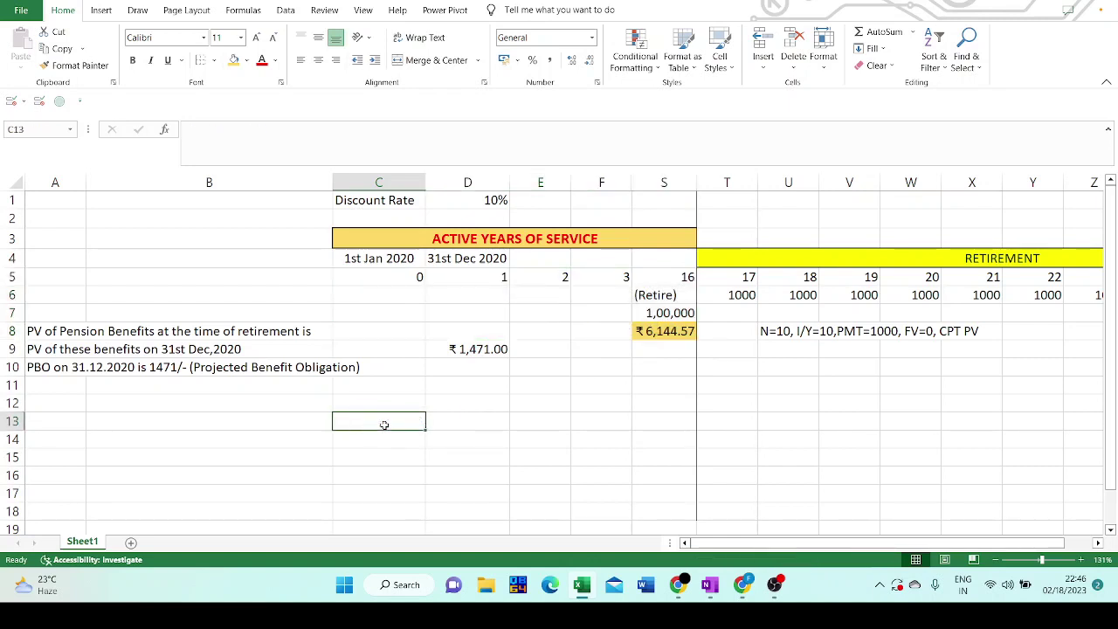
Examine the service timeline from 1st Jan 2020 to retirement and the present value rows below it
left_click(384, 278)
left_click(690, 276)
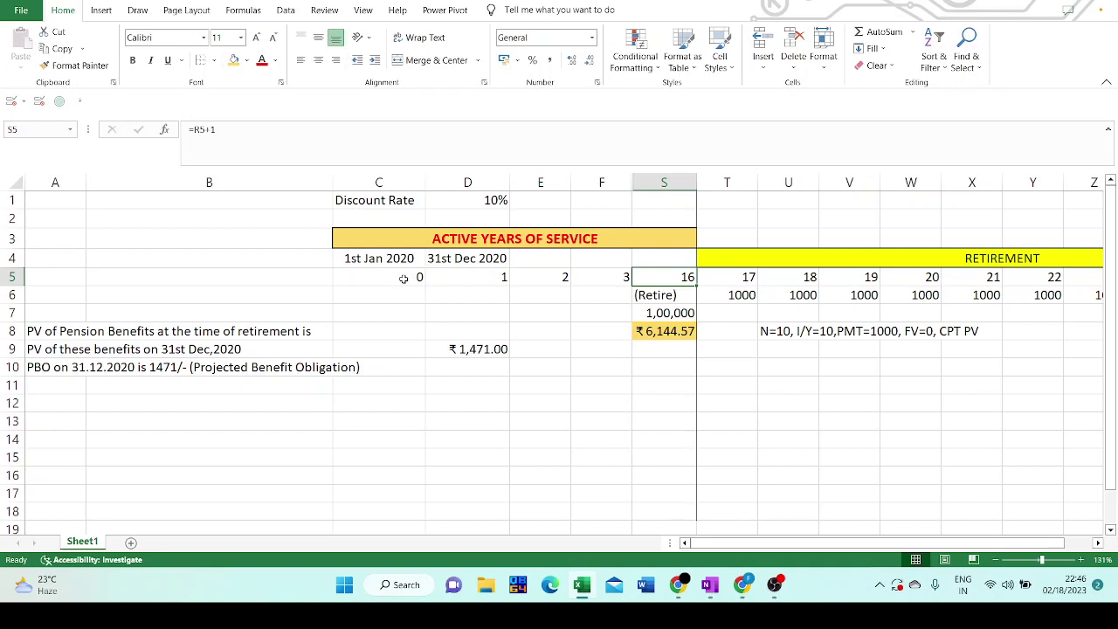
key("Down")
key("Down")
key("Down")
key("Down")
key("Down")
key("Down")
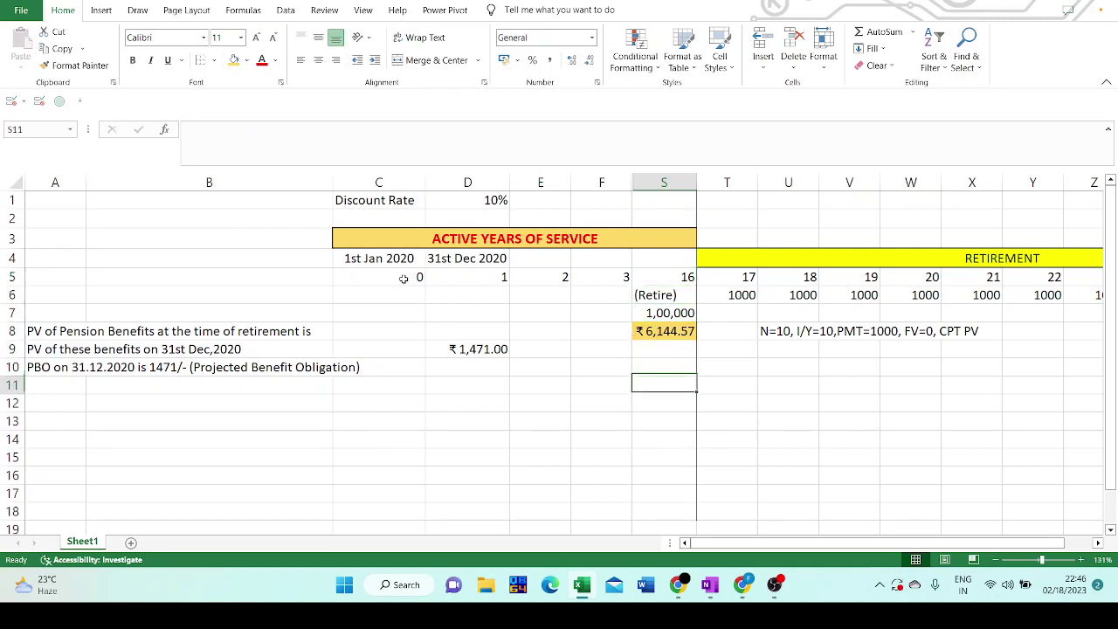
key("Up")
key("Up")
key("Up")
key("Left")
key("Left")
key("Left")
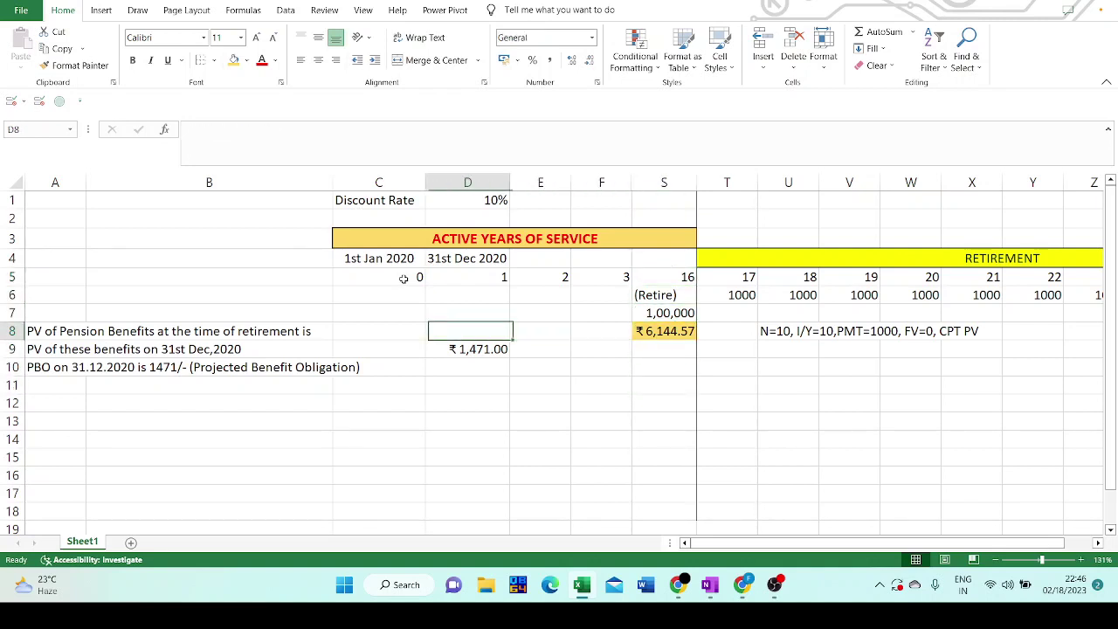
key("Left")
key("Up")
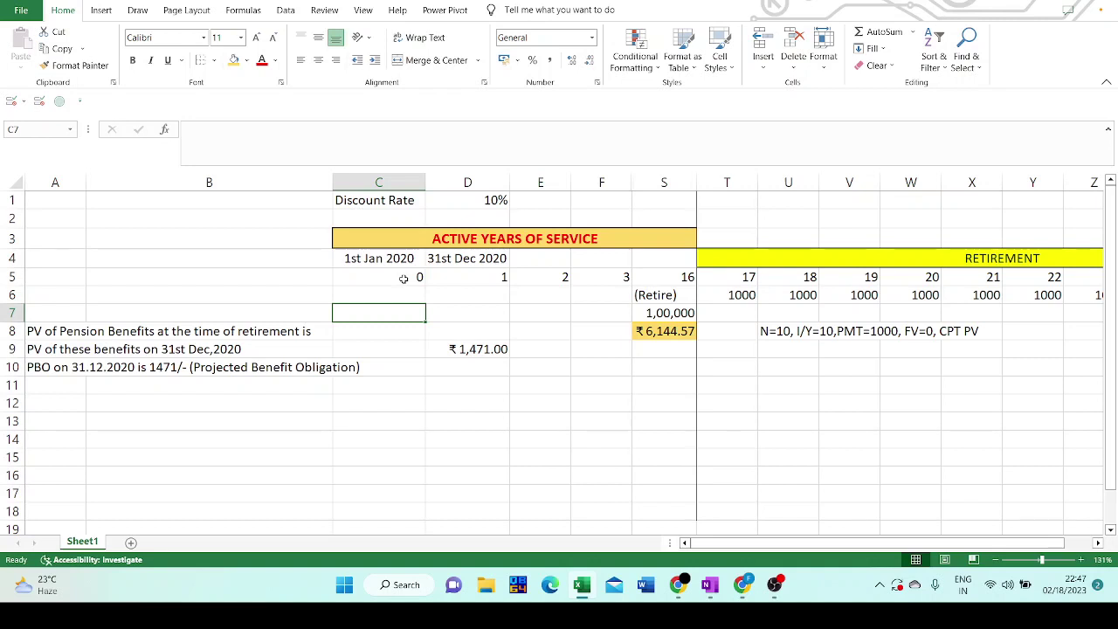
Add the note "Current YTM of AAA Corporate Bonds" in cell E1 beside the discount rate
left_click(464, 202)
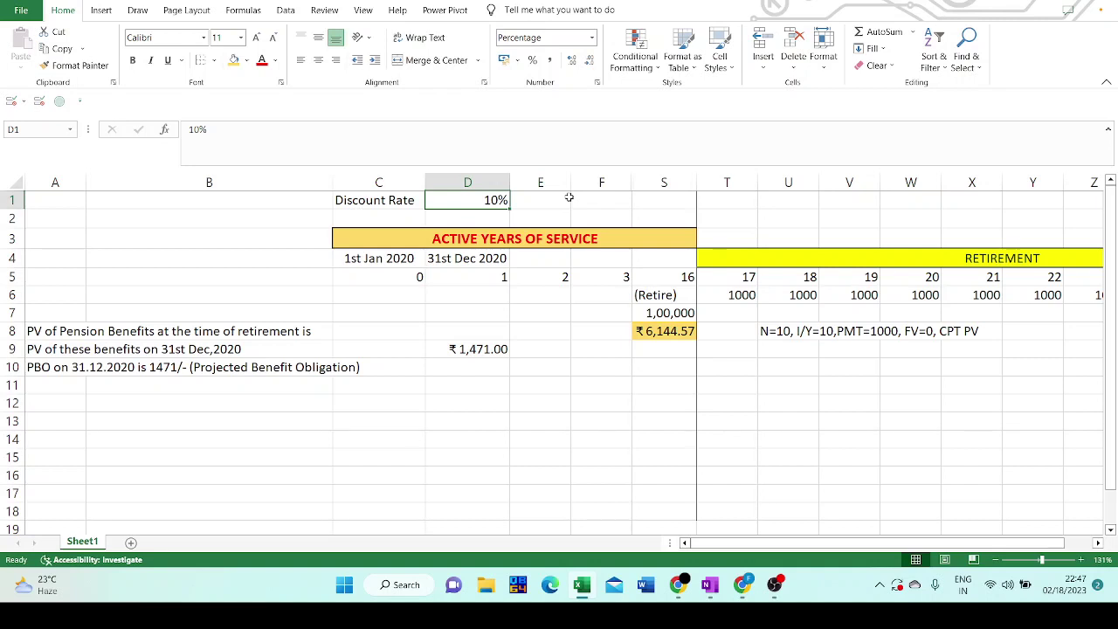
left_click(569, 198)
type("Cu")
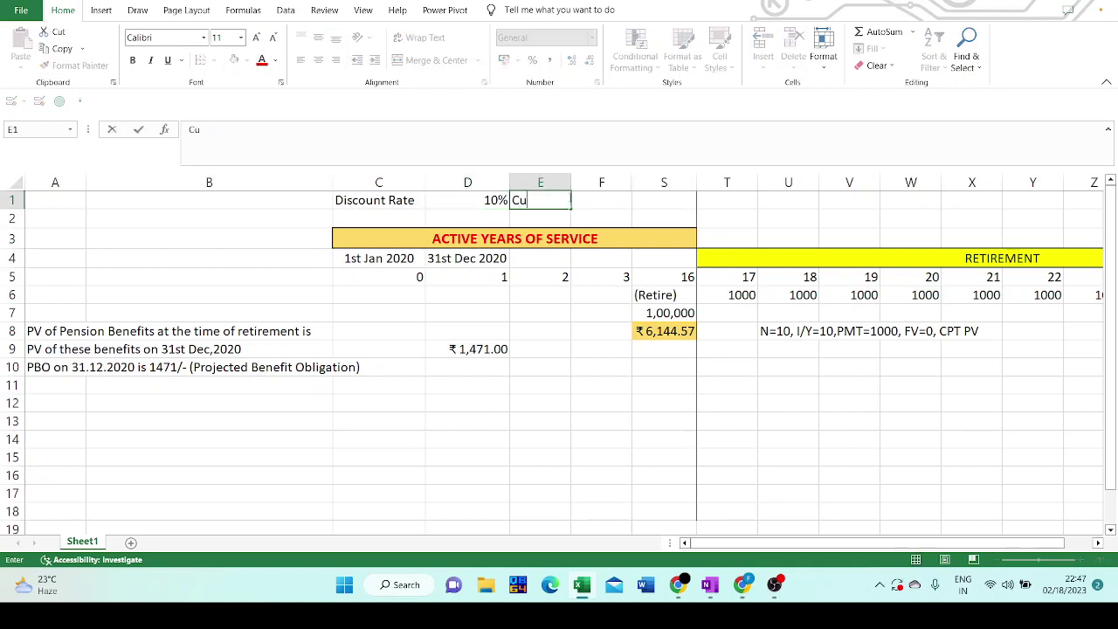
type("rrent YTM of AA")
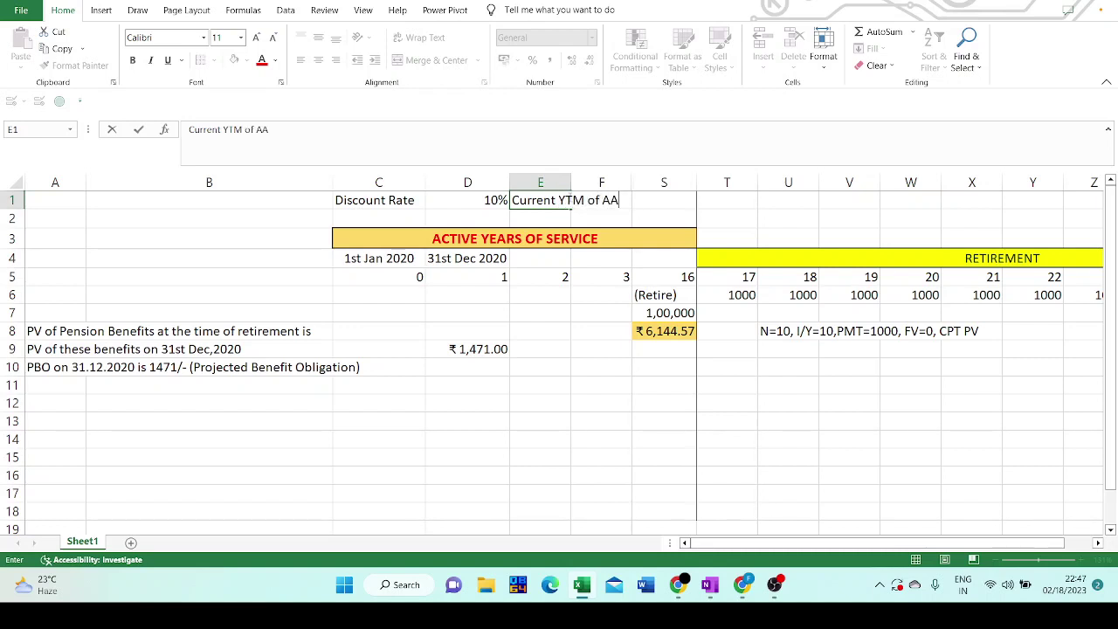
type("A Corporate Bonds")
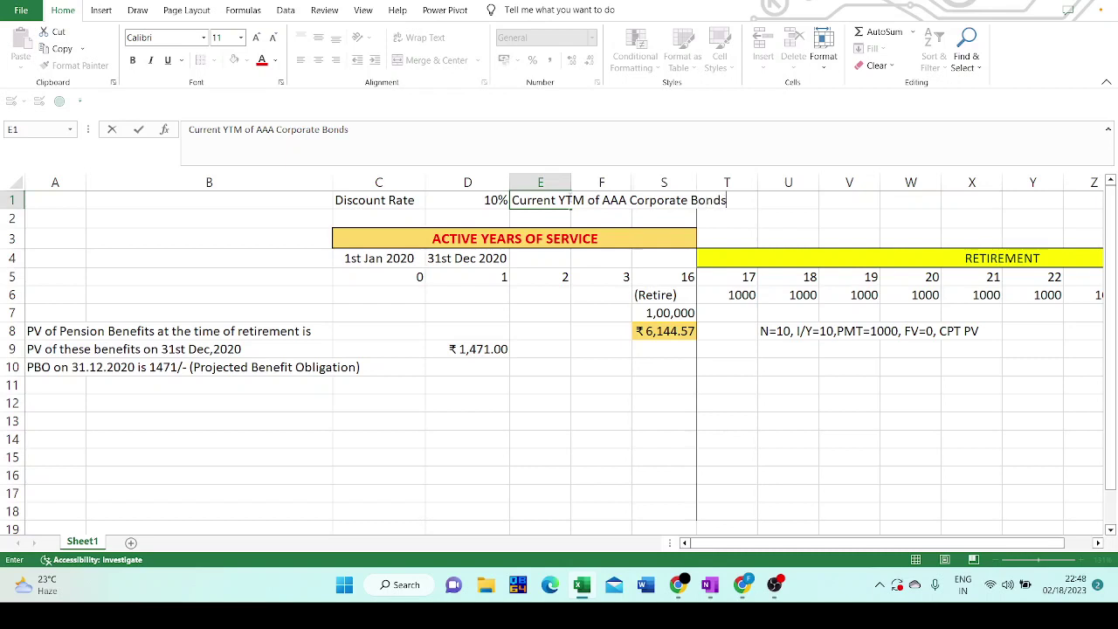
key("Return")
Enter "Duration of the bond equaling the time the pension liabilities will come due" in cell U1
left_click(568, 200)
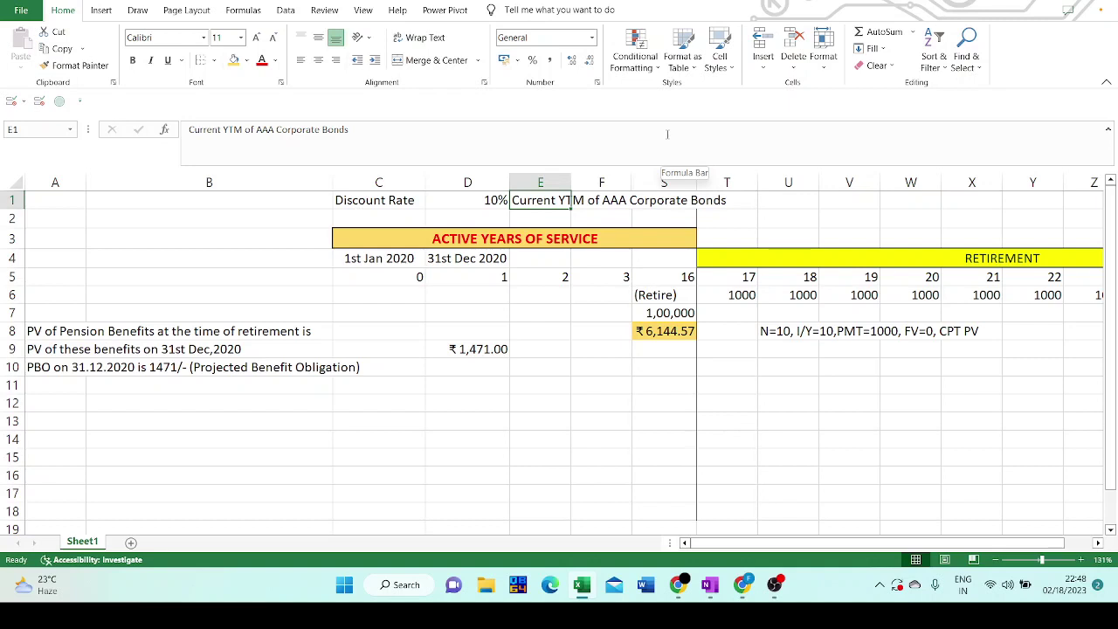
key("Right")
key("Right")
key("Right")
key("Right")
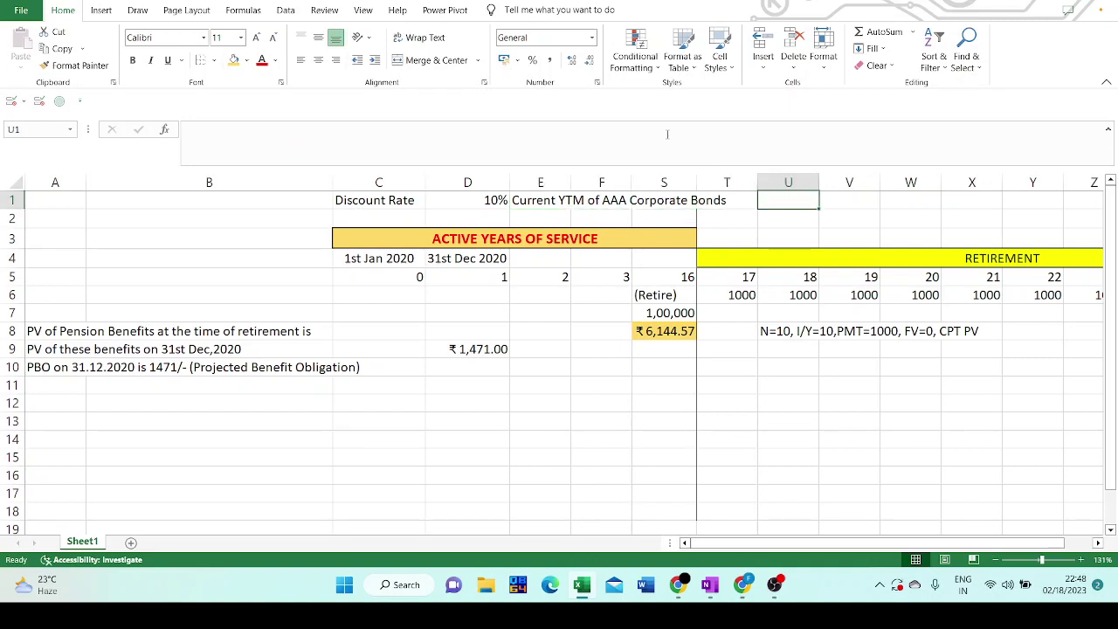
key("Left")
key("Right")
type("Durat")
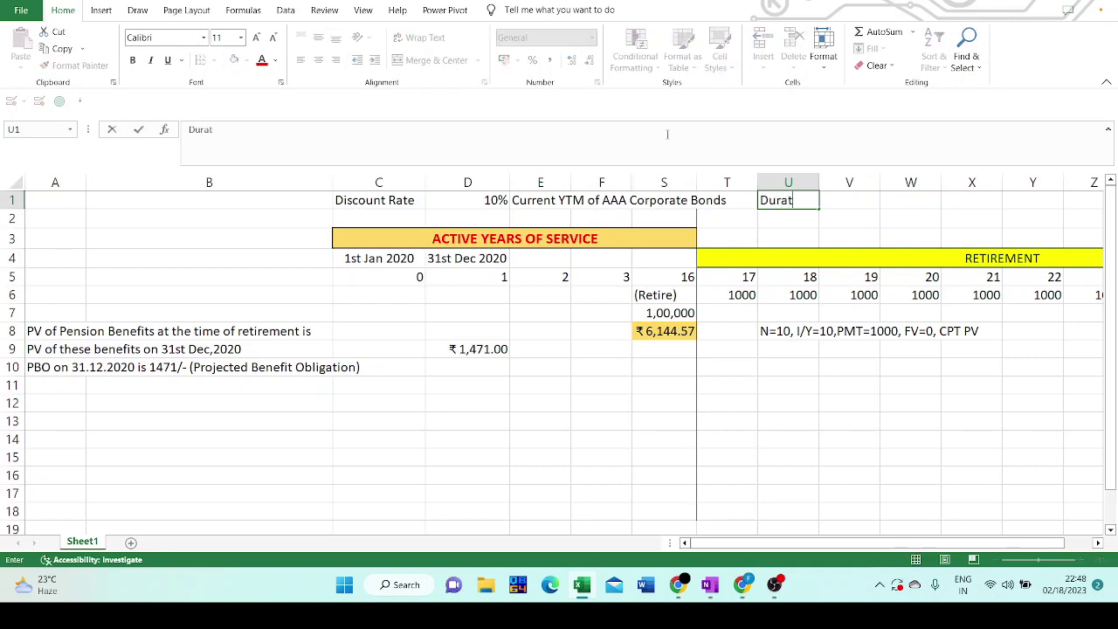
type("ion of the bonds")
key("BackSpace")
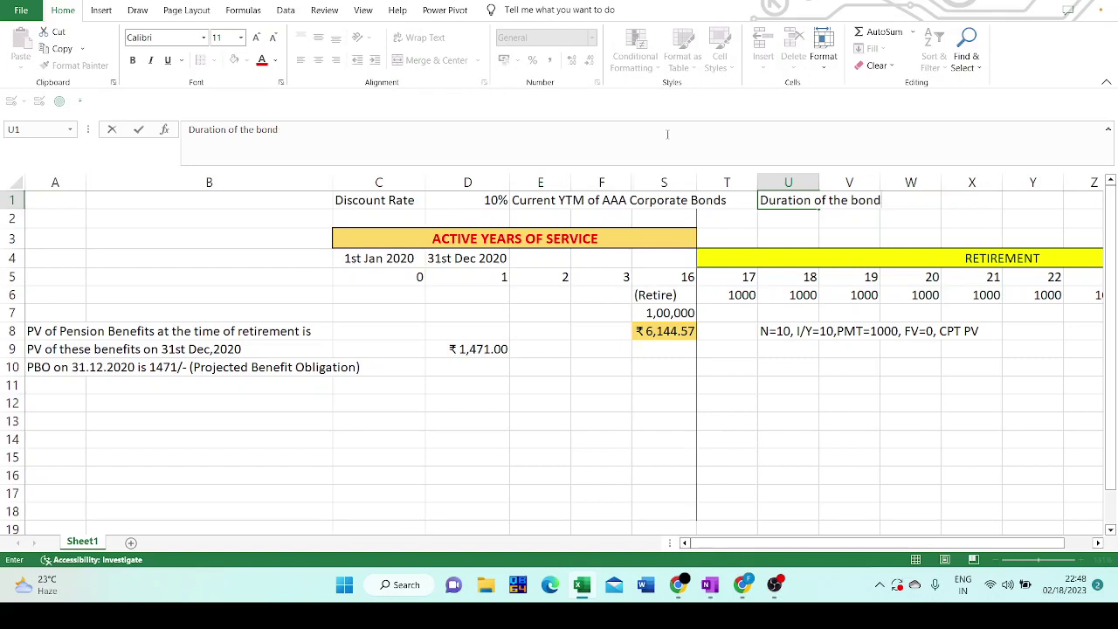
type("equaling the time th")
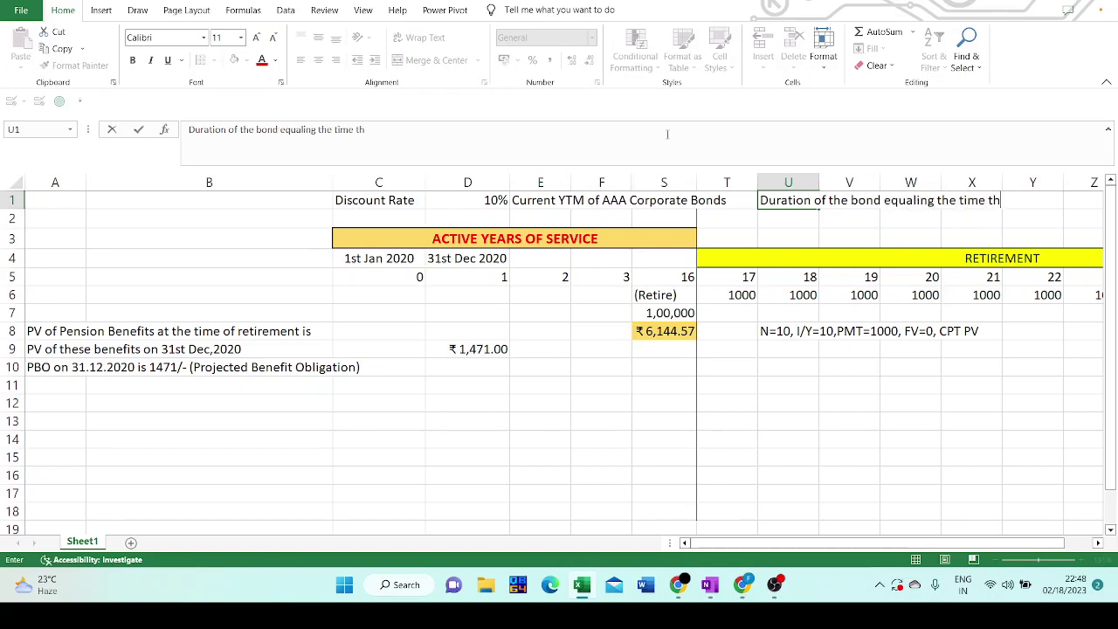
type("e pension liabilities")
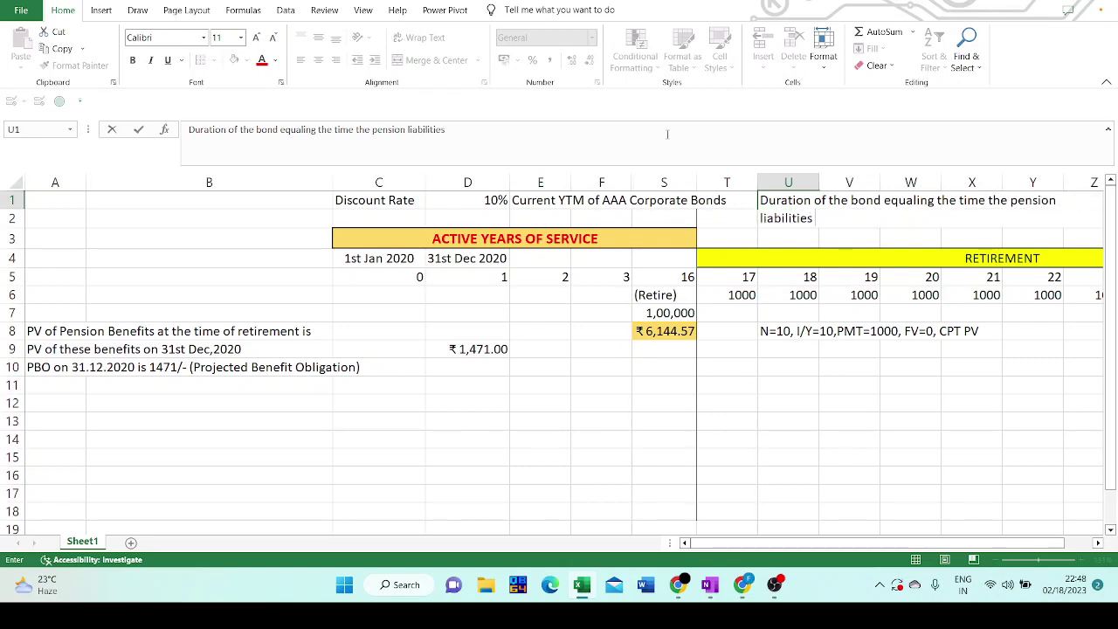
type(" will")
type("come due")
key("Return")
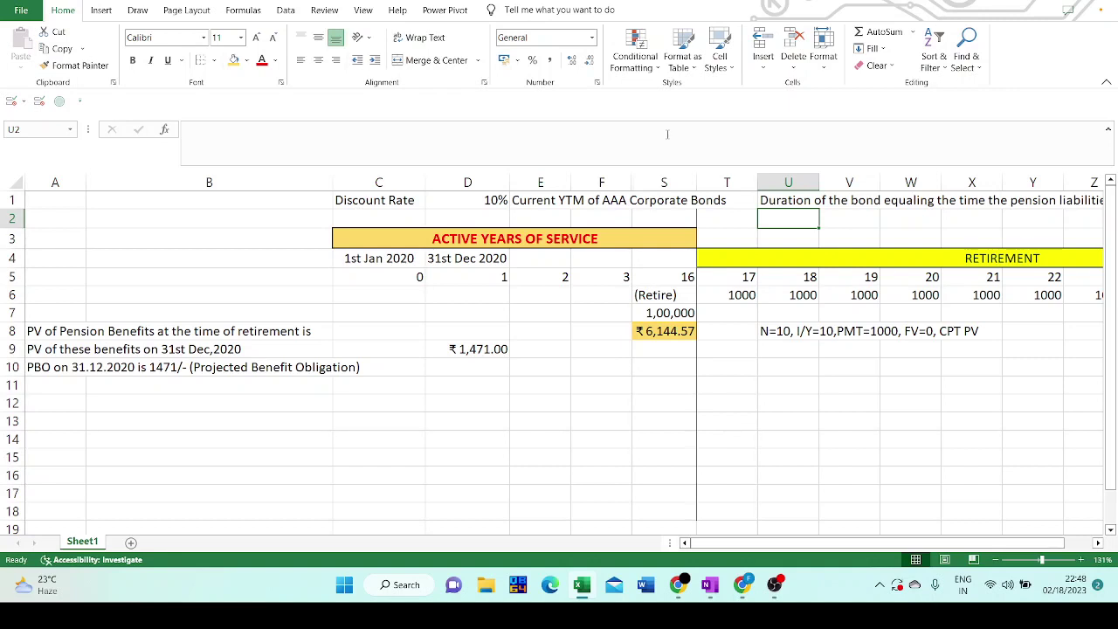
Enter "Bonds should be denomiated in the same currency as the pension benefits" in cell U2
type("Bonds sh")
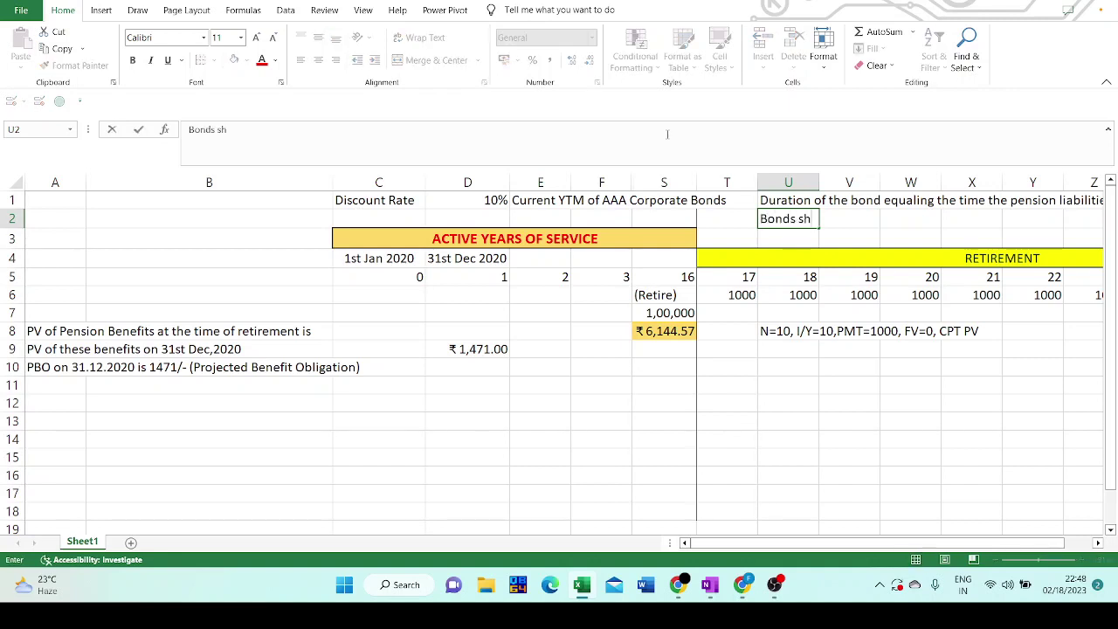
type("ould be deo")
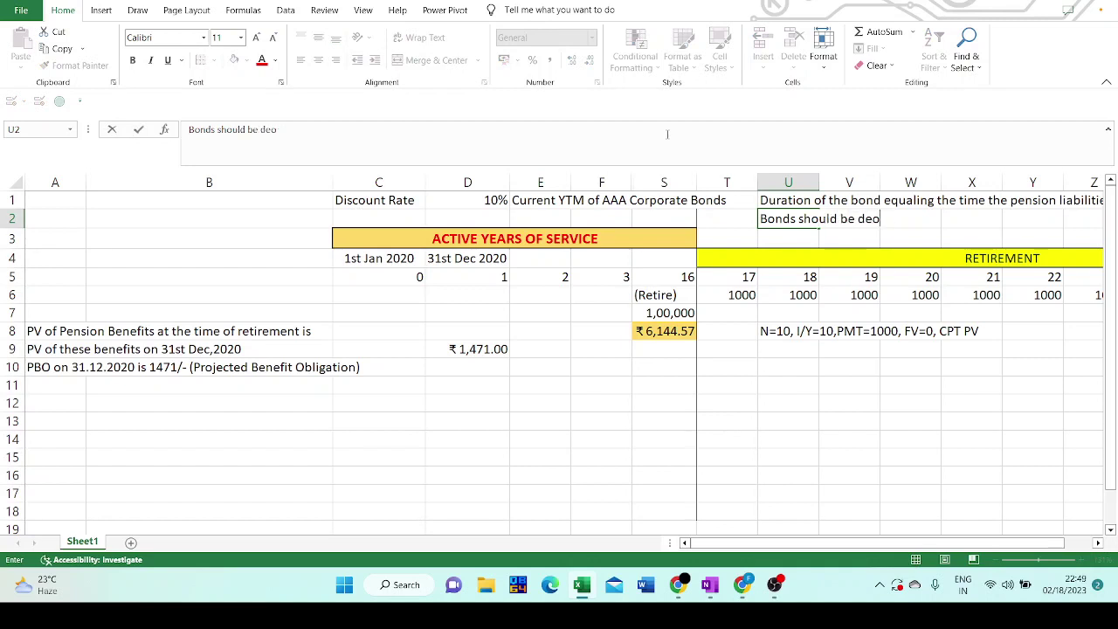
key("BackSpace")
type("nomiated in th")
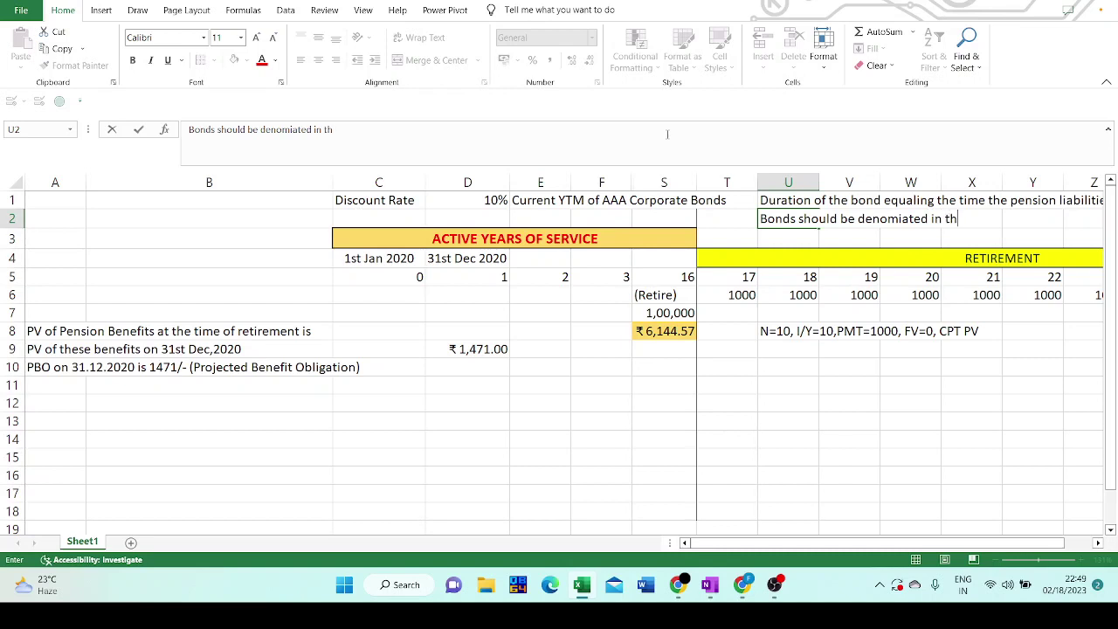
type("e same currencyu")
key("BackSpace")
type("a")
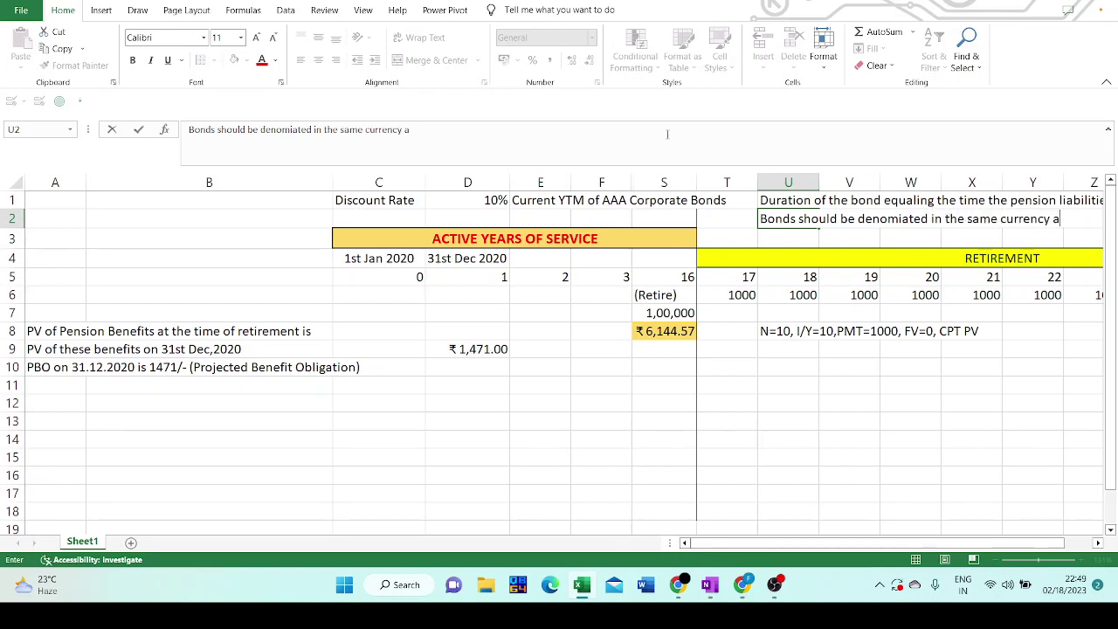
type("s the pens")
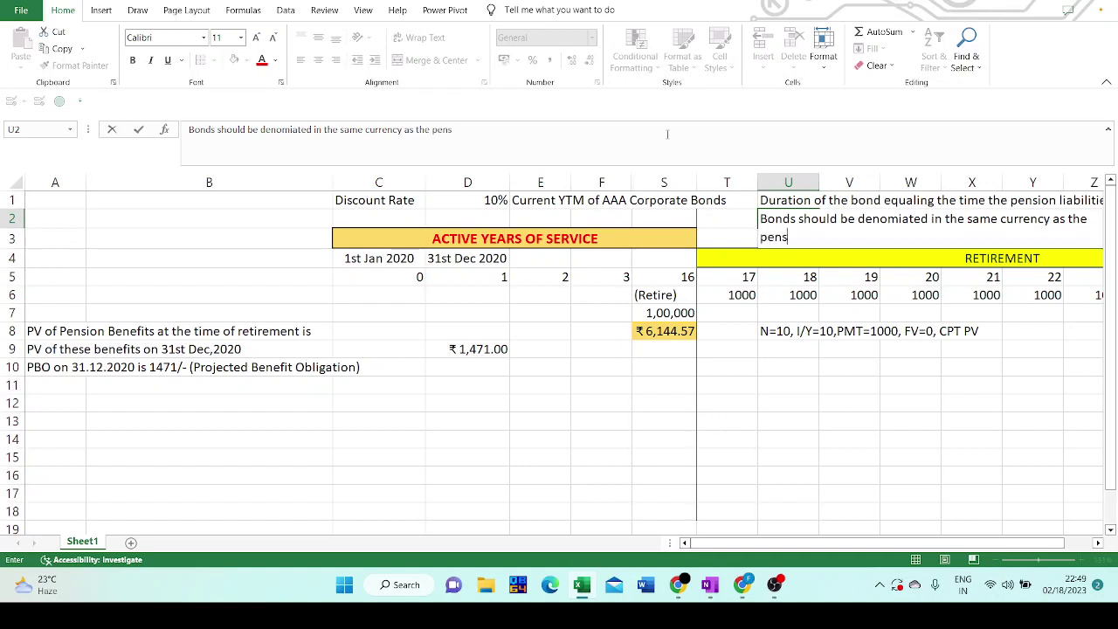
type("ion benefits")
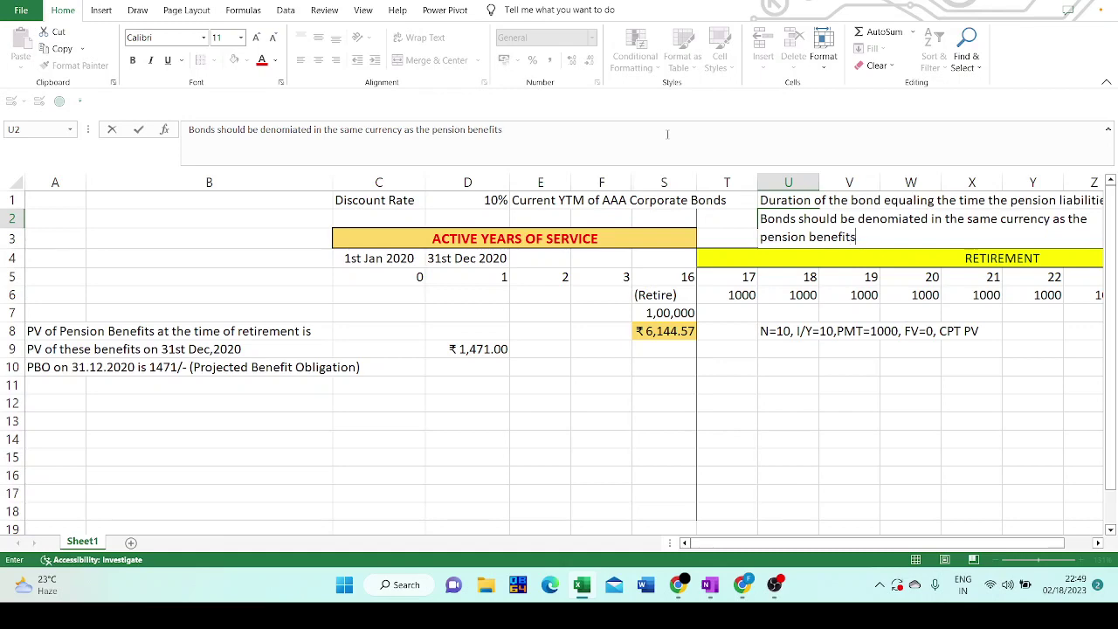
key("Return")
Check the two bond notes and the pension payment for the first retirement year in T6
key("Up")
key("Down")
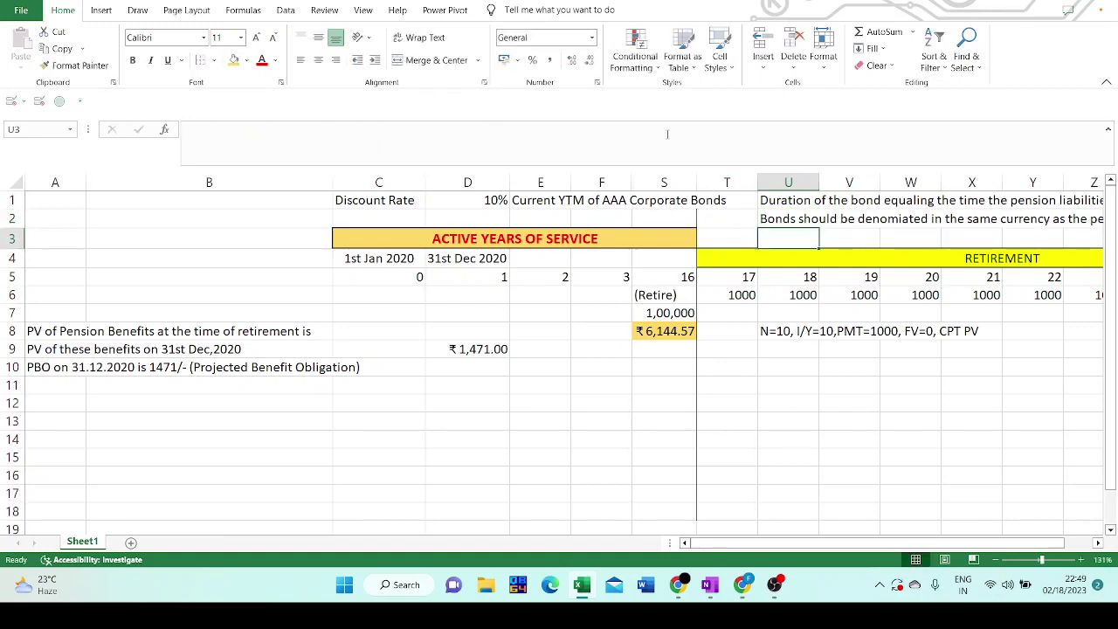
key("Down")
key("Down")
key("Down")
key("Left")
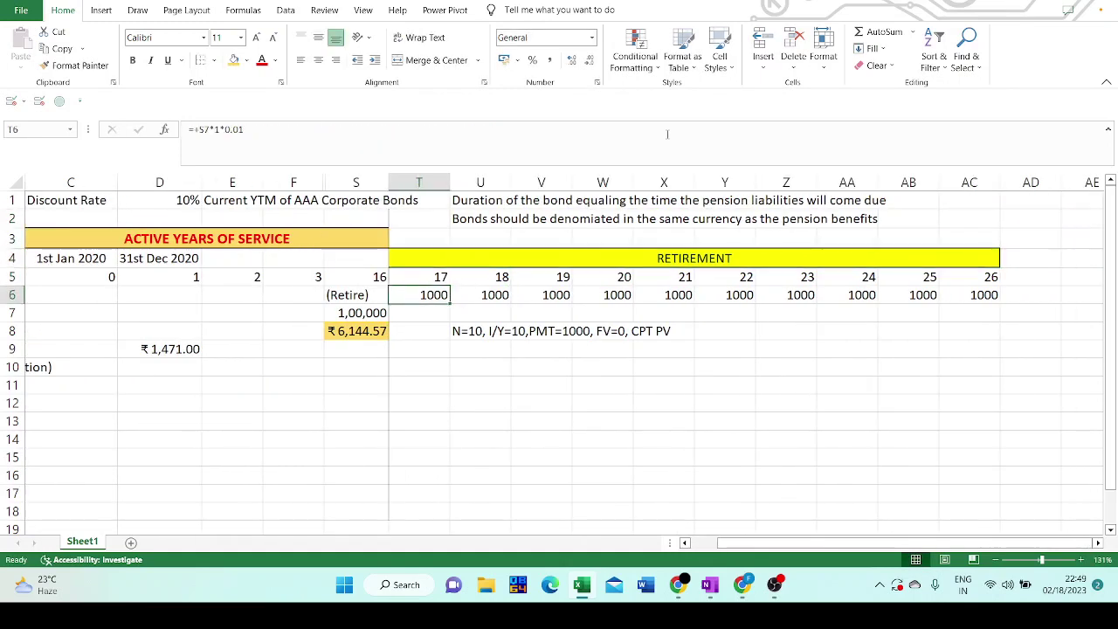
Compare the bond currency note in U2 with the pension payment for the first retirement year in T6
key("Up")
key("Up")
key("Up")
key("Up")
key("Right")
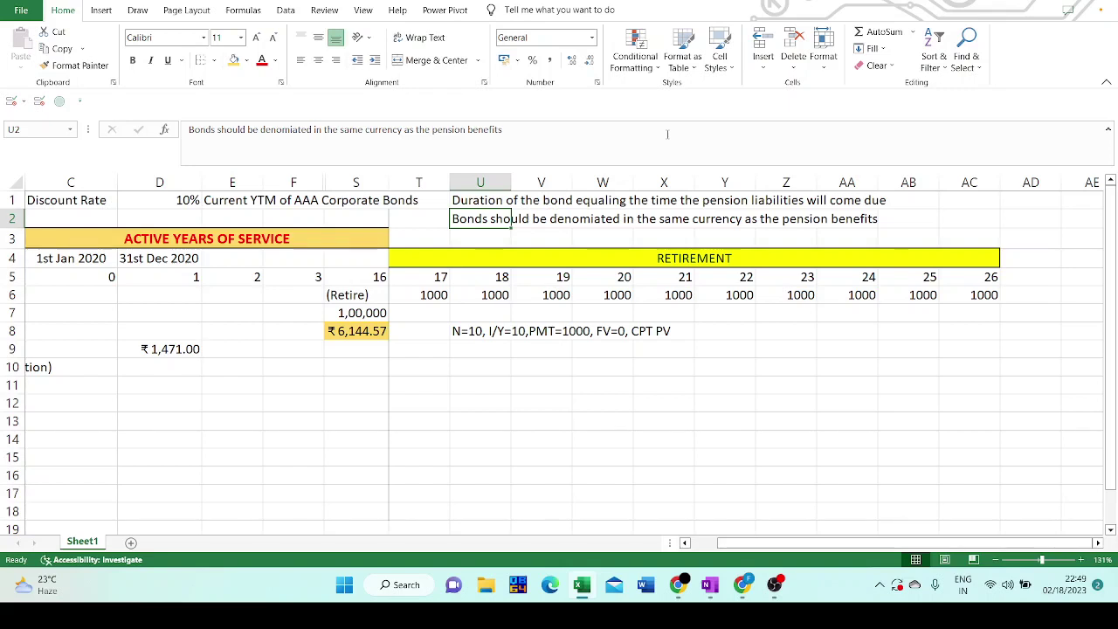
key("Down")
key("Down")
key("Down")
key("Down")
key("Left")
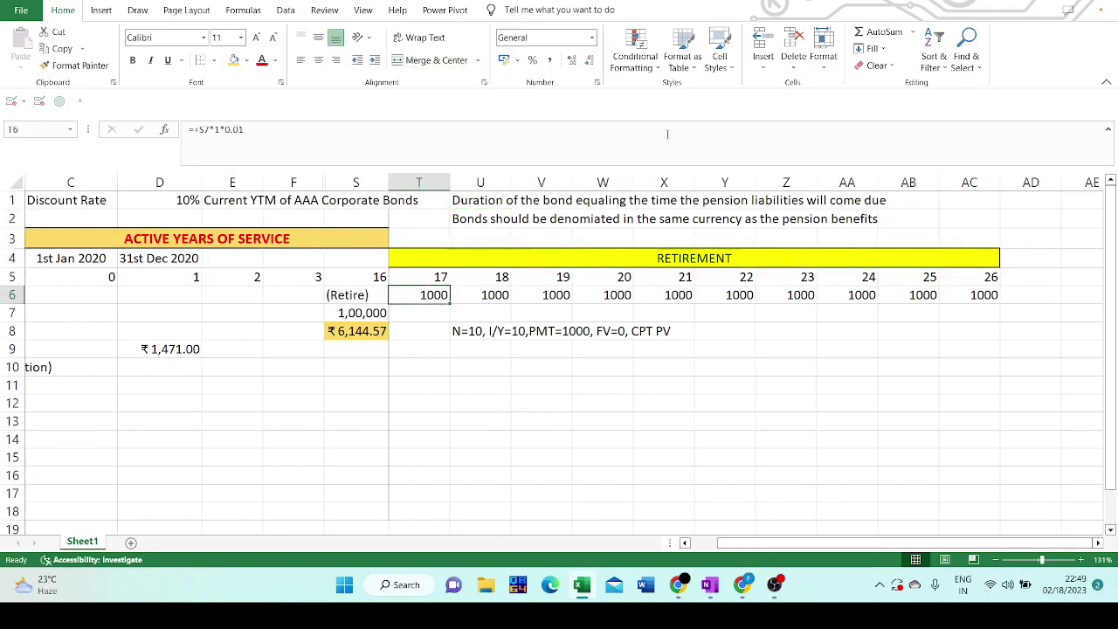
key("Up")
key("Up")
key("Up")
key("Up")
key("Right")
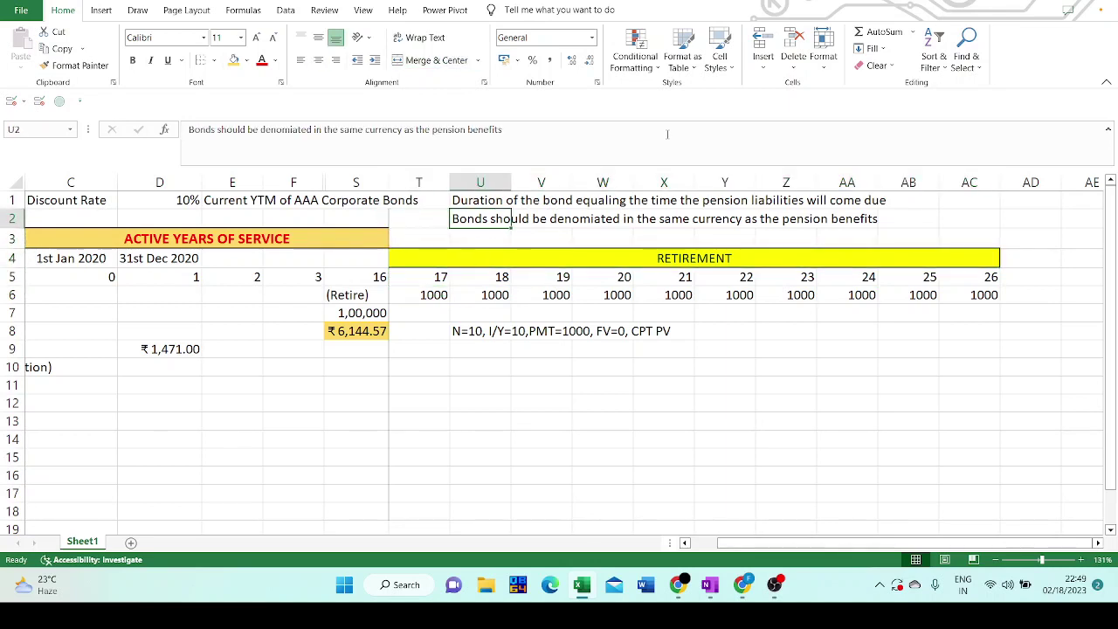
key("Down")
key("Down")
key("Down")
key("Up")
key("Up")
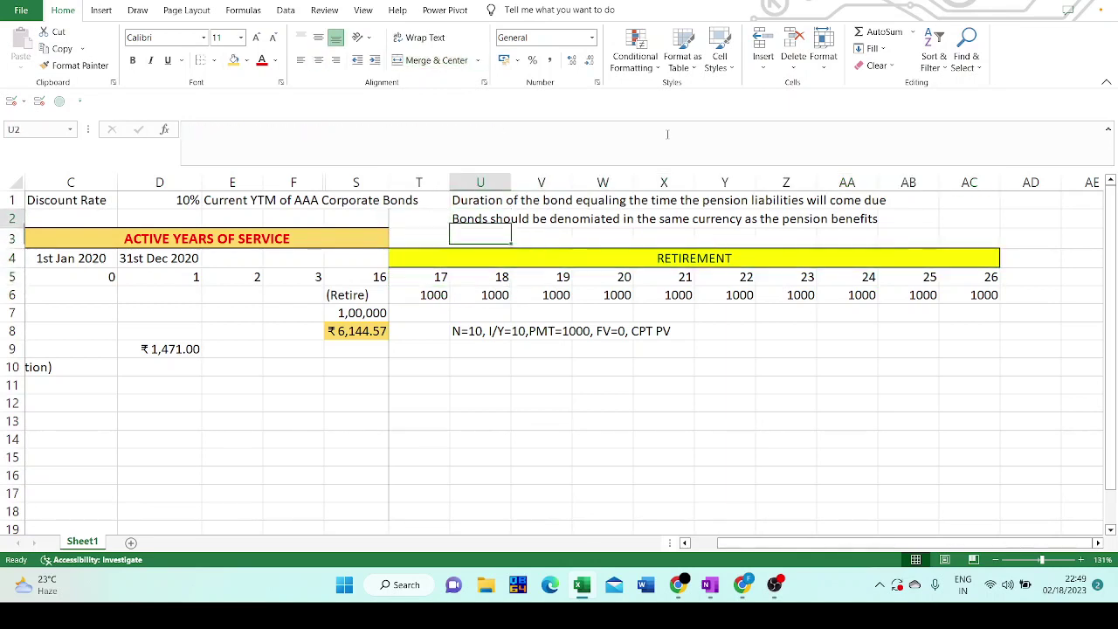
key("Up")
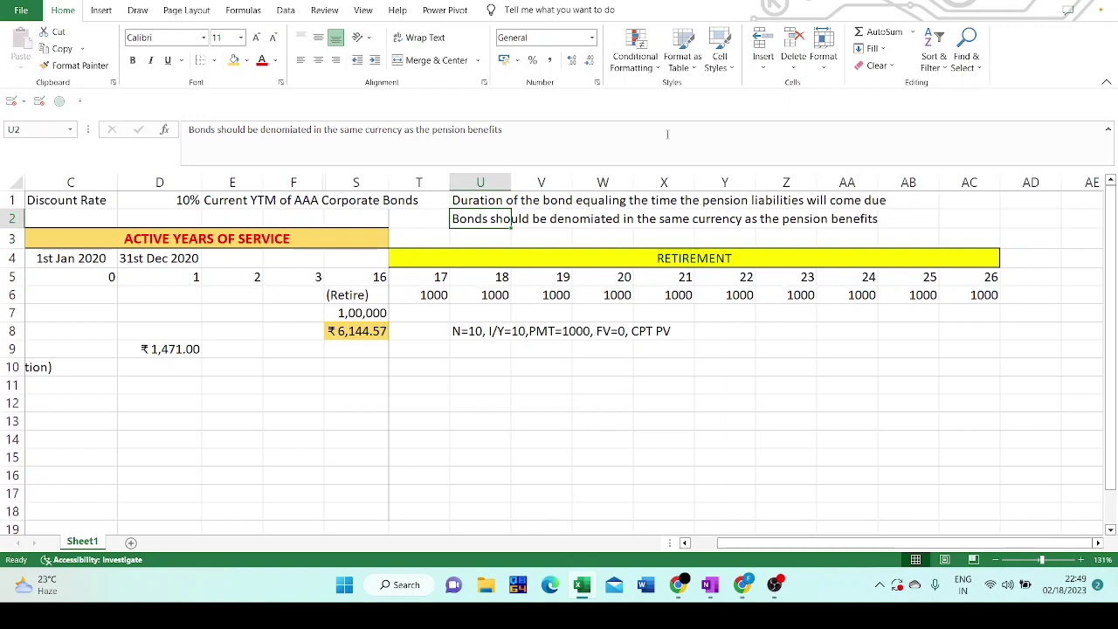
Review the discount rate and bond notes, the retirement header and the projected benefit obligation line in A10
key("Left")
key("Left")
key("Left")
key("Left")
key("Left")
key("Left")
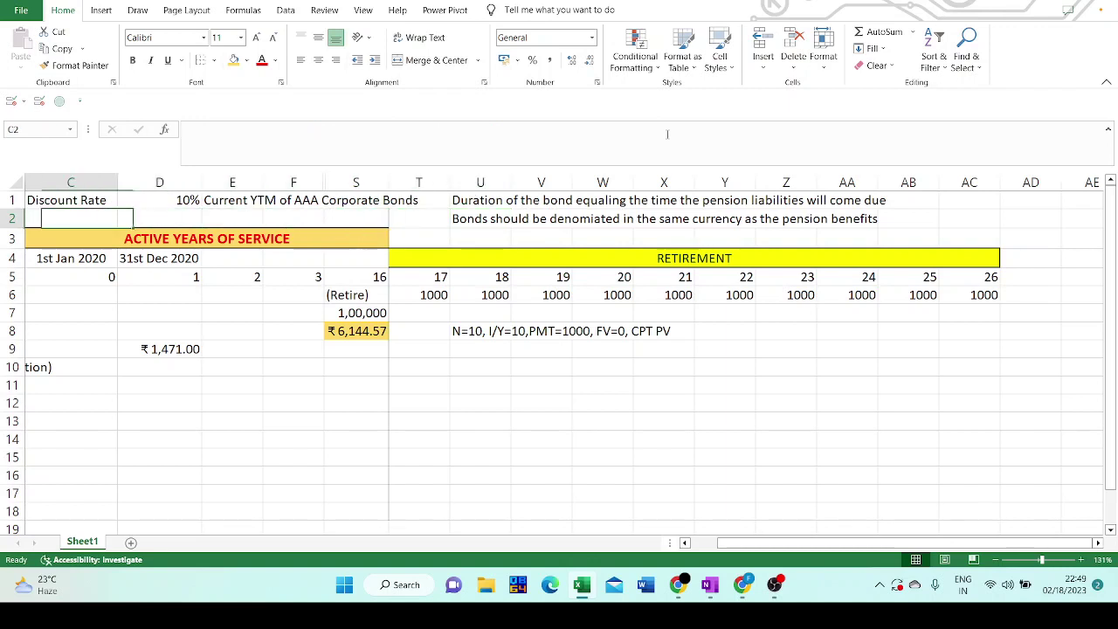
key("Left")
key("Left")
key("Right")
key("Right")
key("Right")
key("Right")
key("Right")
key("Right")
key("Right")
key("Right")
key("Right")
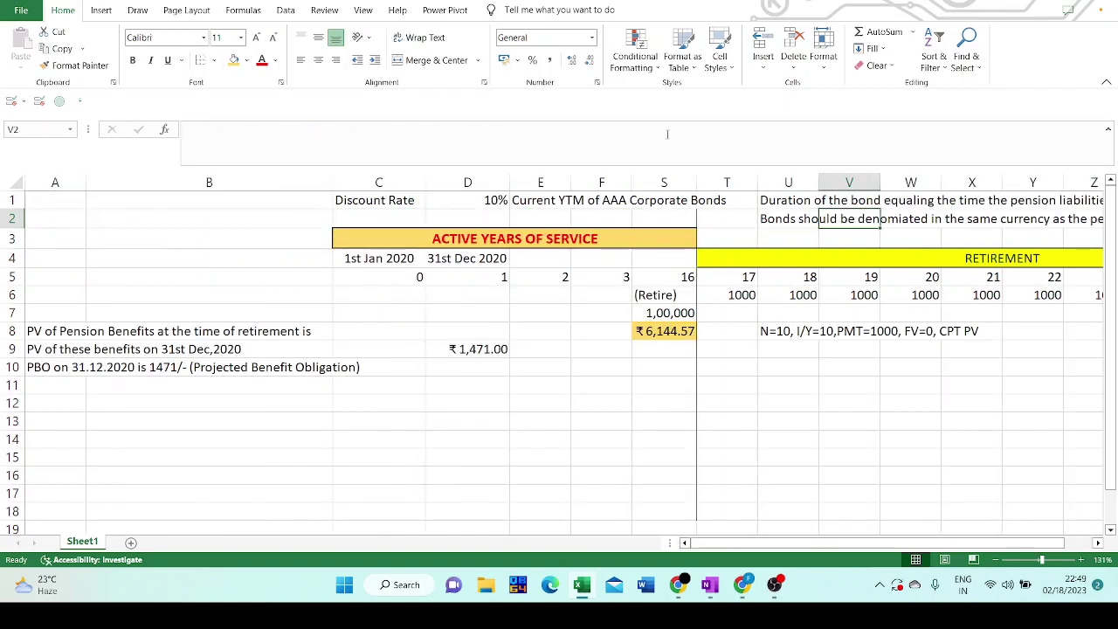
key("Left")
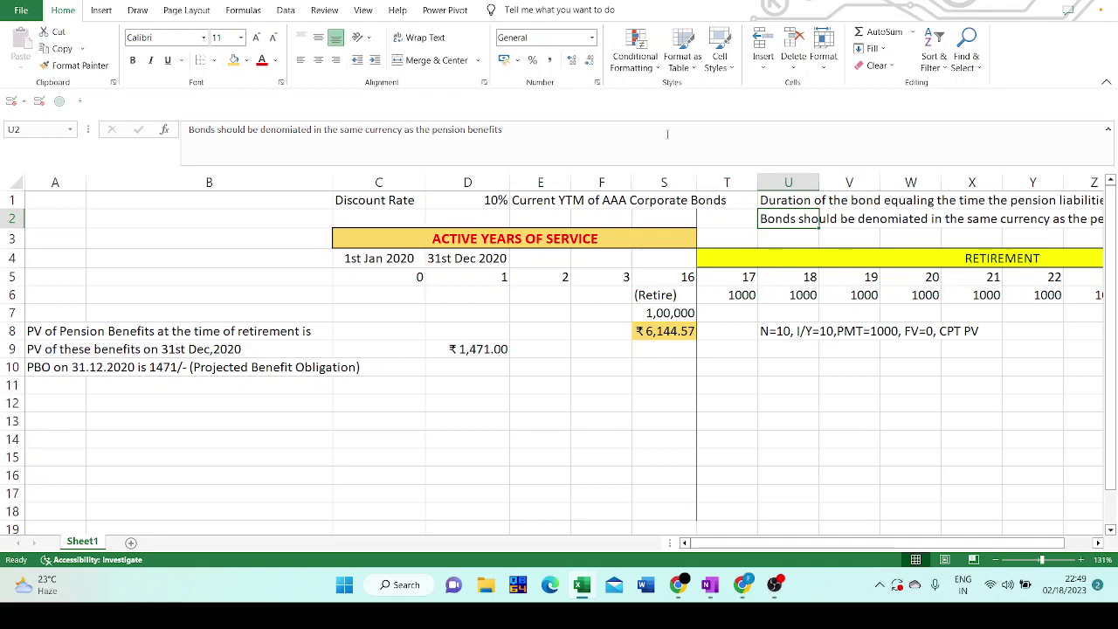
key("Up")
key("Down")
key("Down")
key("Down")
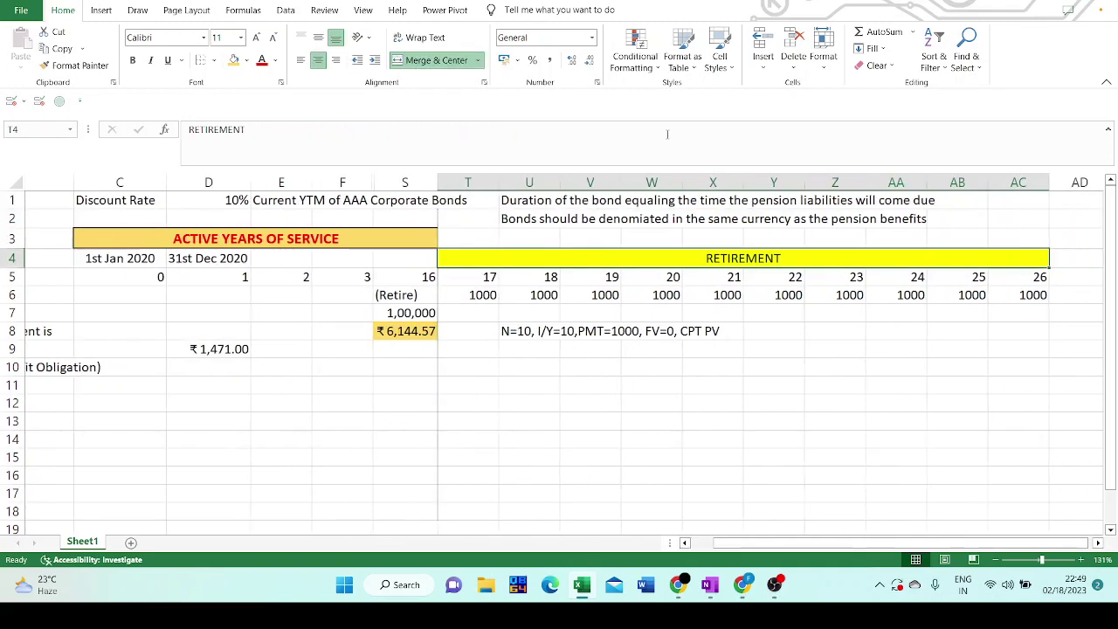
key("Down")
key("Home")
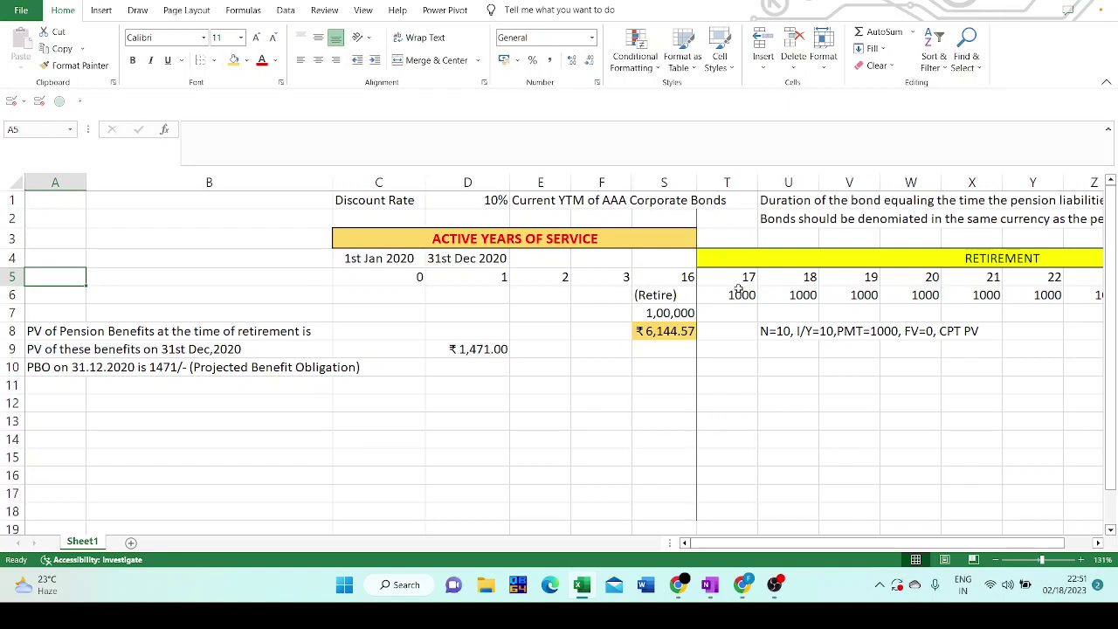
left_click(407, 202)
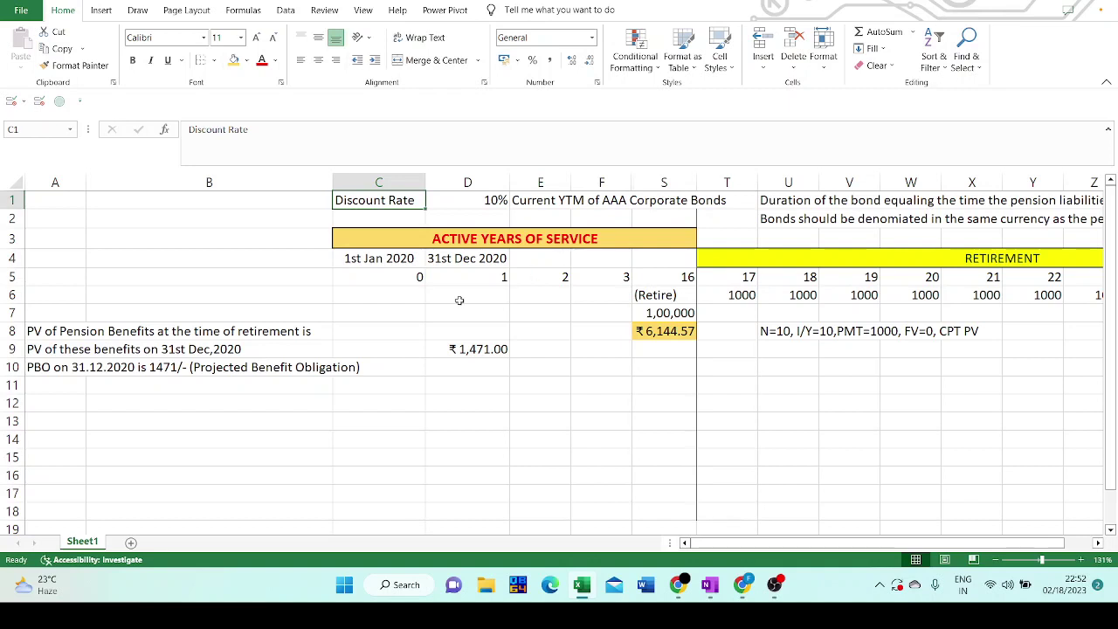
left_click(55, 370)
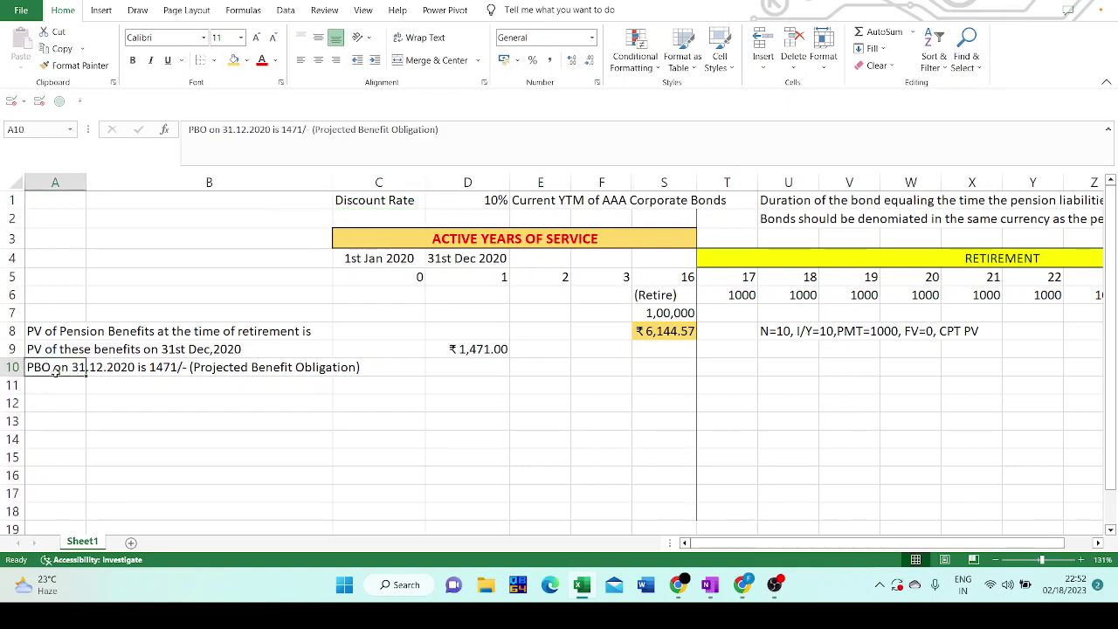
left_click(43, 221)
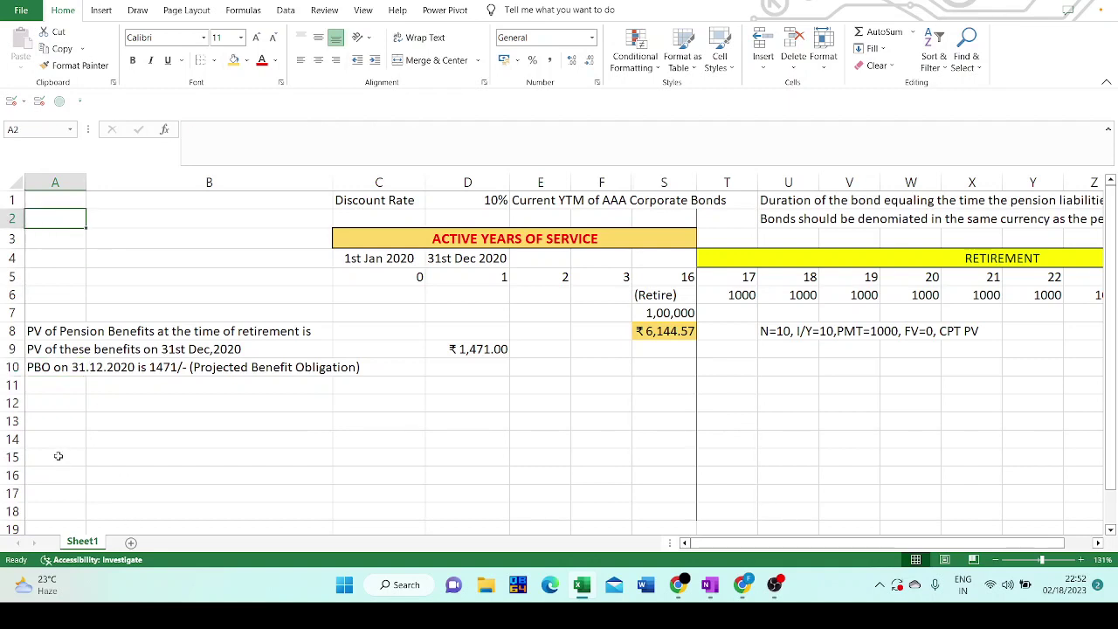
Enter "(in IFRS, PBO is known PVDBO -Present Value of Defined Benefit Obligations)" in cell A11
left_click(47, 387)
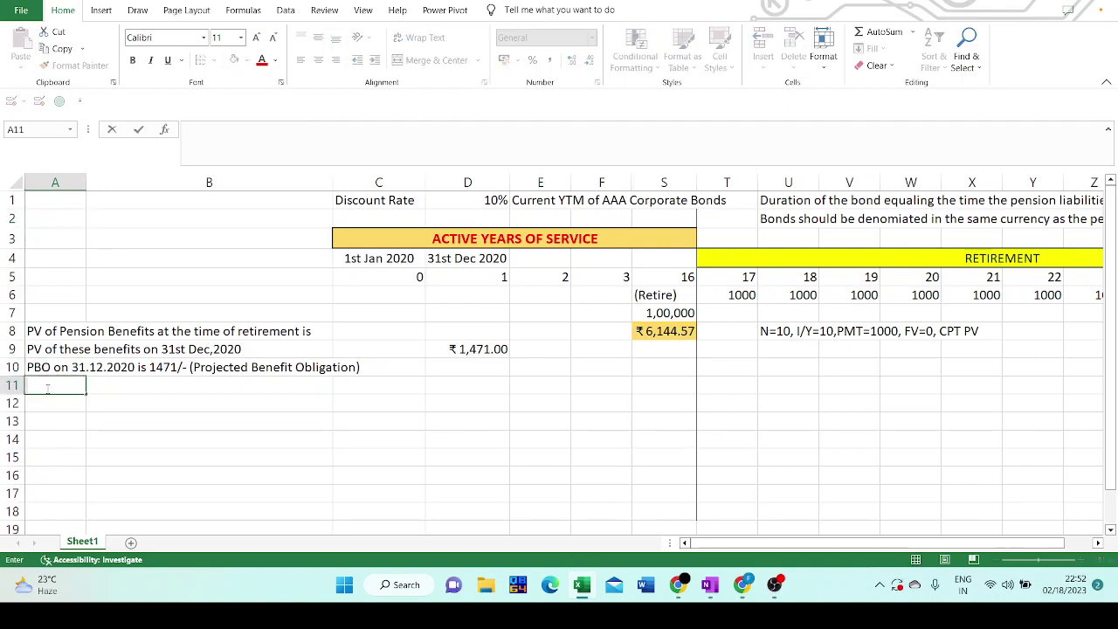
type("(in IFRS, PB")
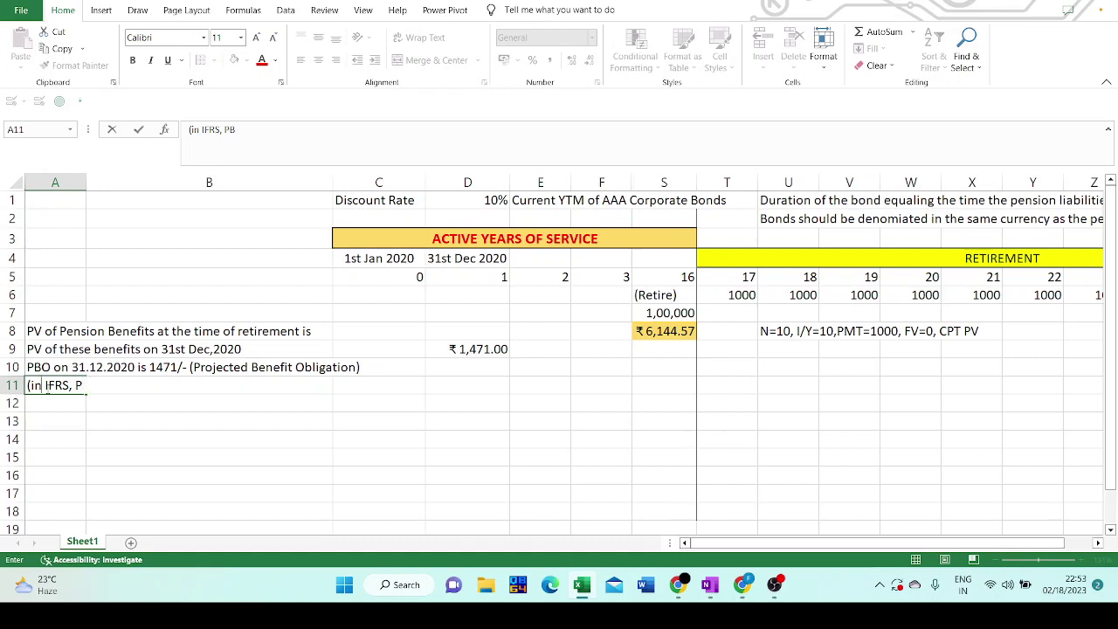
type("O is known PVDBO")
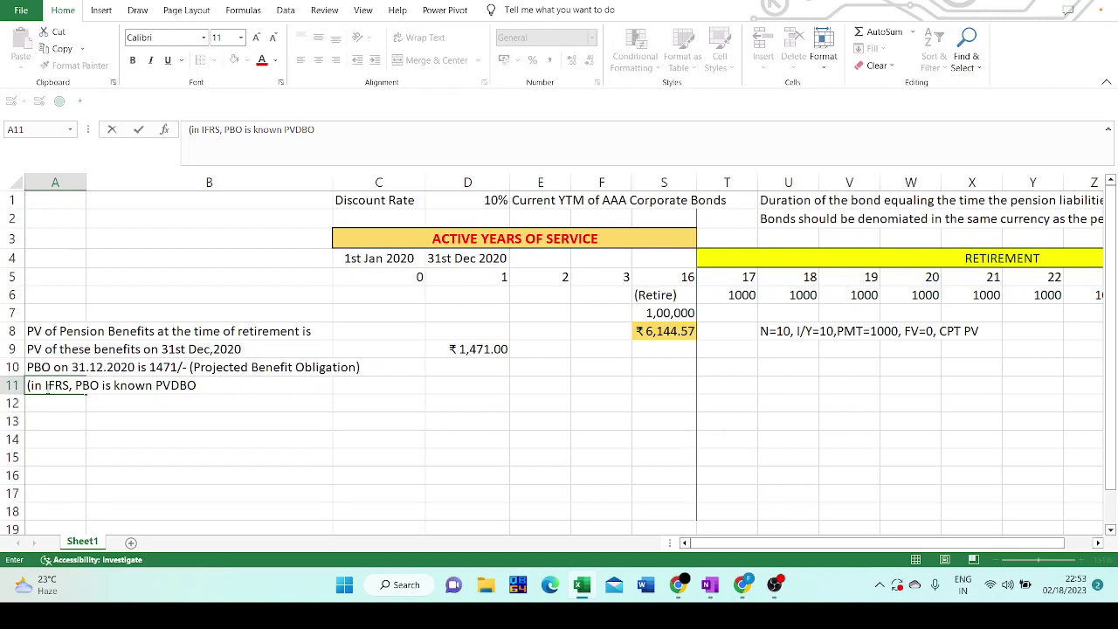
type(" -Present Value of Defined BE")
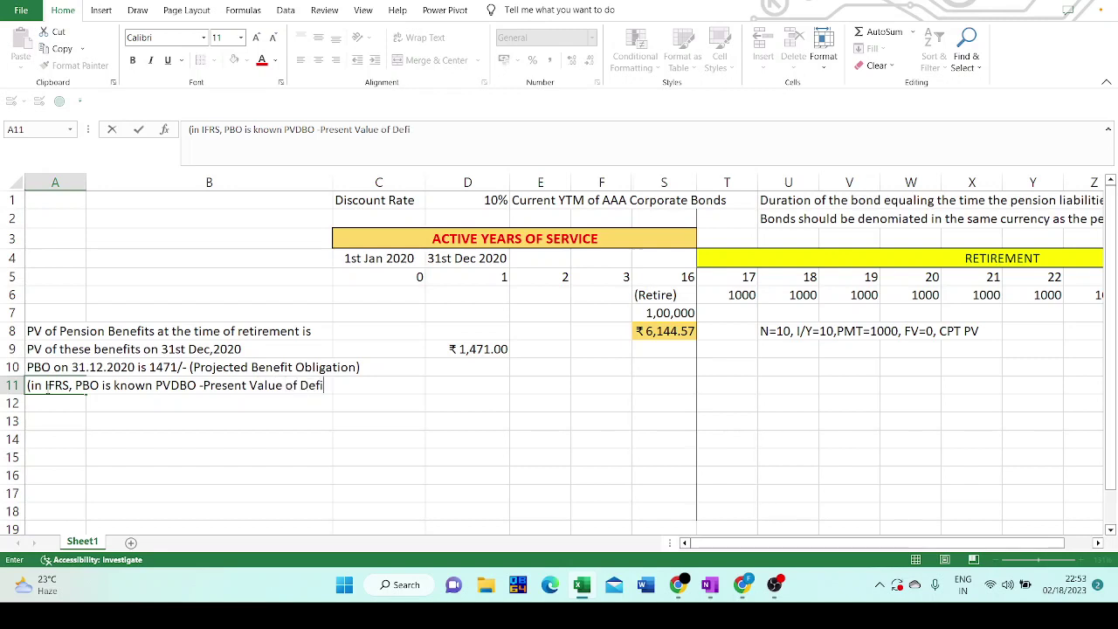
key("BackSpace")
type("endif")
key("BackSpace")
key("BackSpace")
key("BackSpace")
type("efit ")
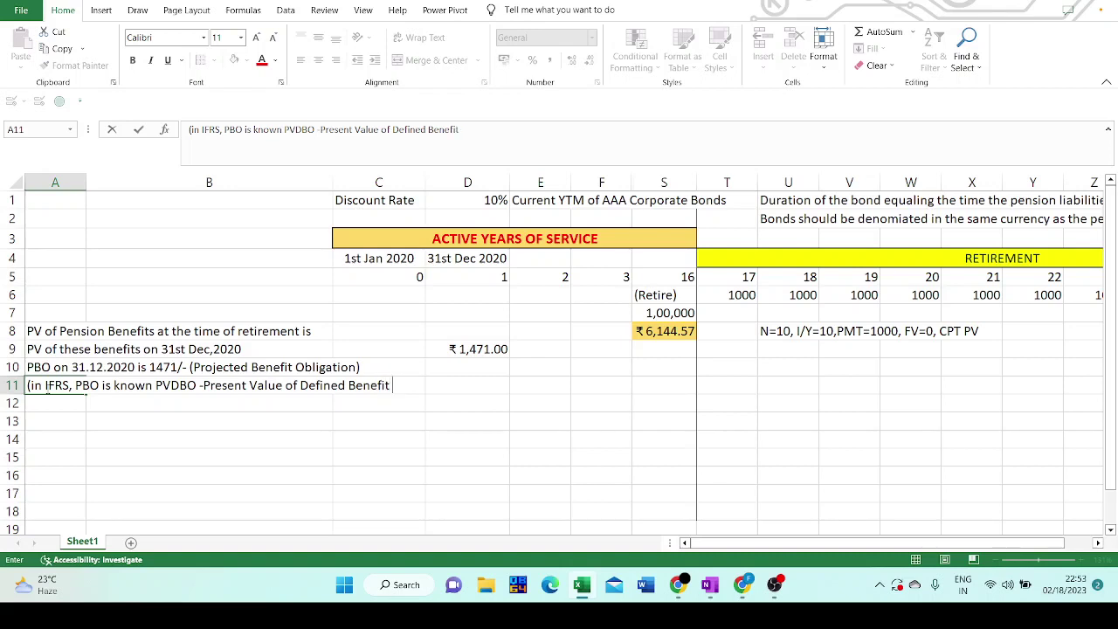
type("Obligations)")
left_click(80, 385)
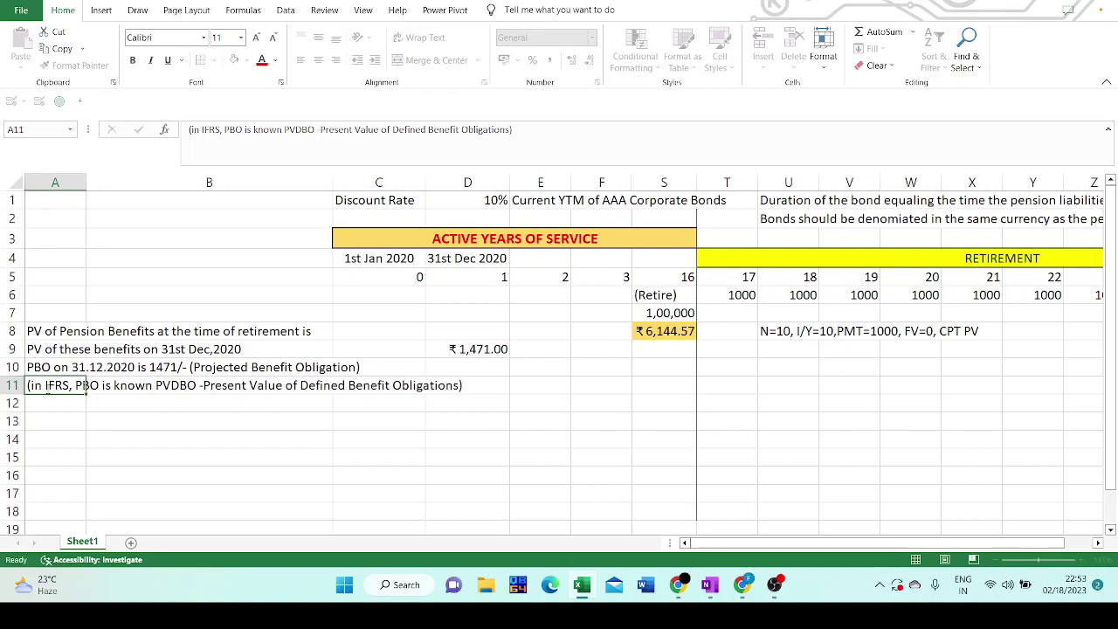
Begin another note in cell A12 with the word "In"
key("Return")
type("In")
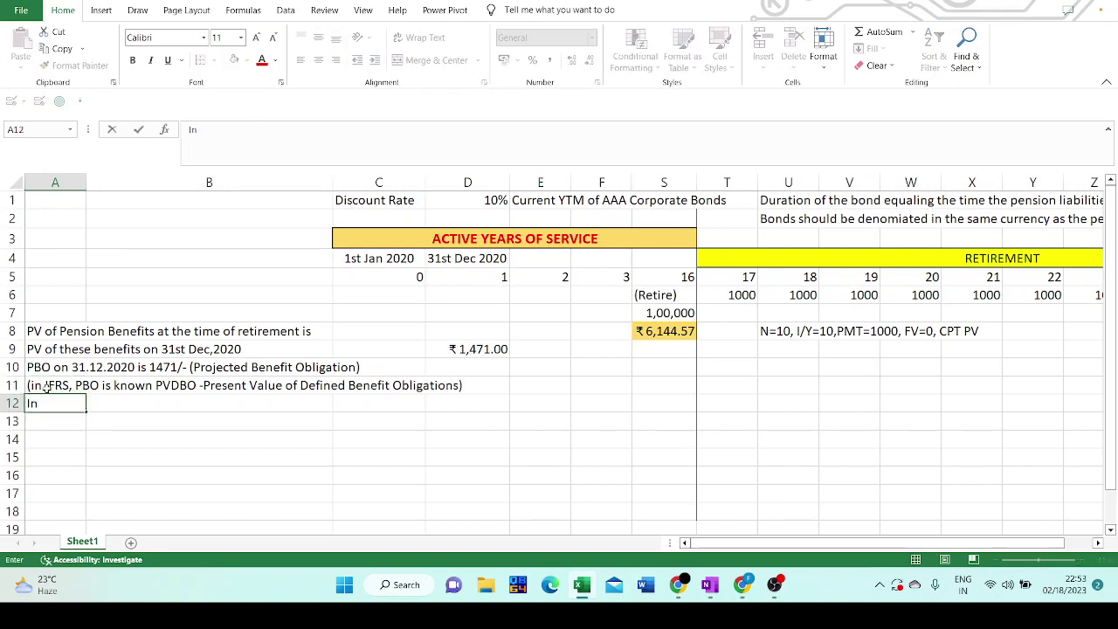
type(" GAAP.")
key("BackSpace")
type(",")
key("BackSpace")
key("BackSpace")
key("BackSpace")
key("BackSpace")
key("BackSpace")
key("BackSpace")
key("BackSpace")
key("BackSpace")
key("Return")
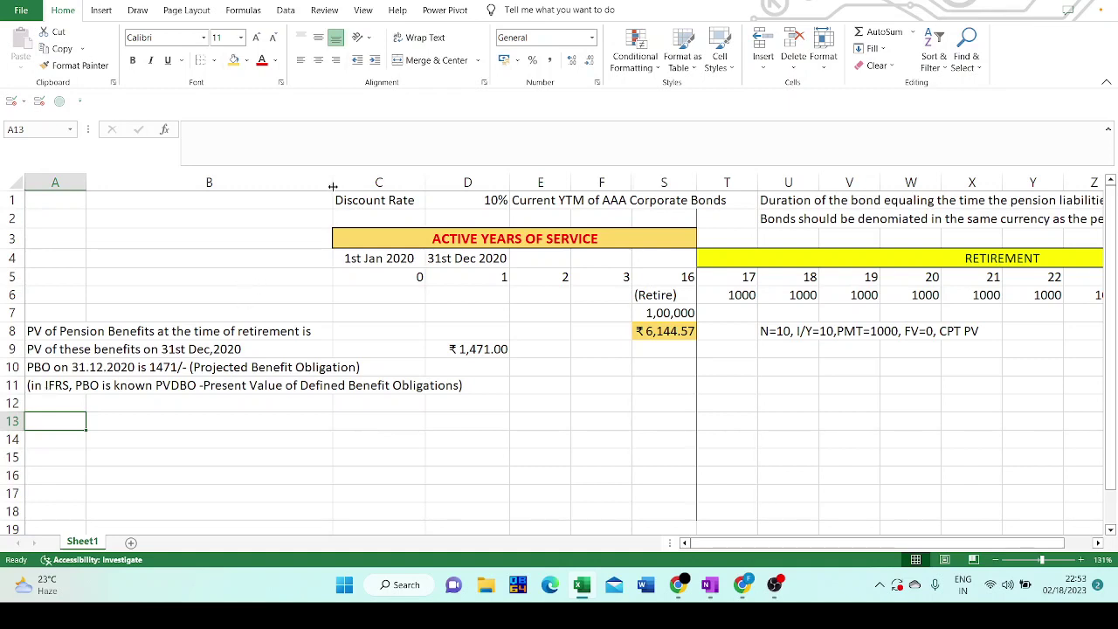
Widen column B to about one and a half times its width to give the row labels more room
left_click_drag(333, 186, 451, 253)
left_click_drag(585, 384, 585, 403)
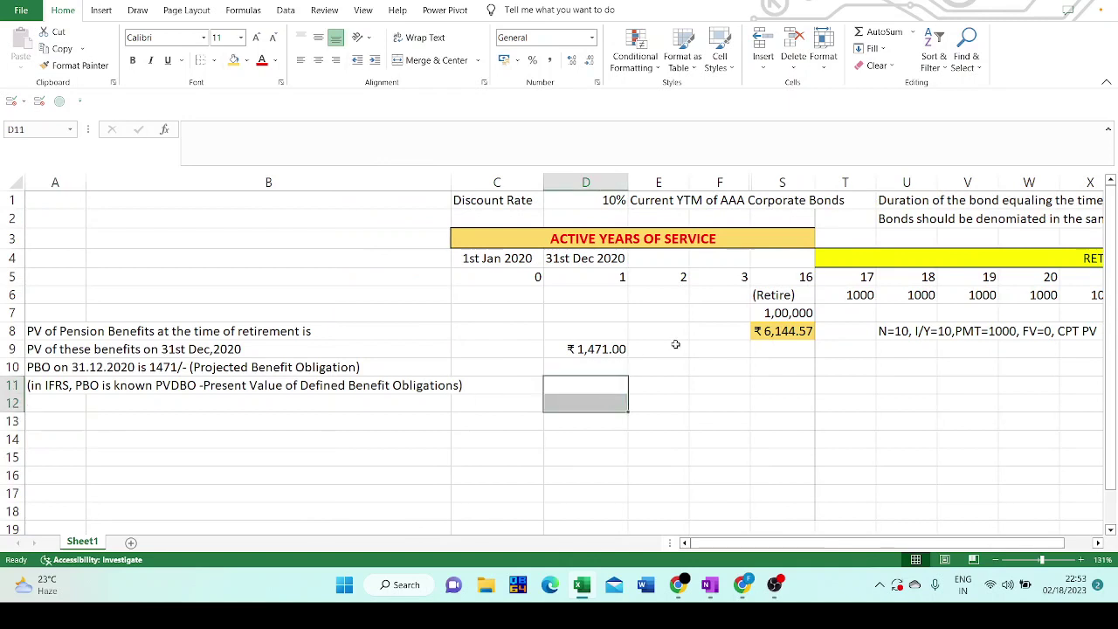
key("Up")
key("Up")
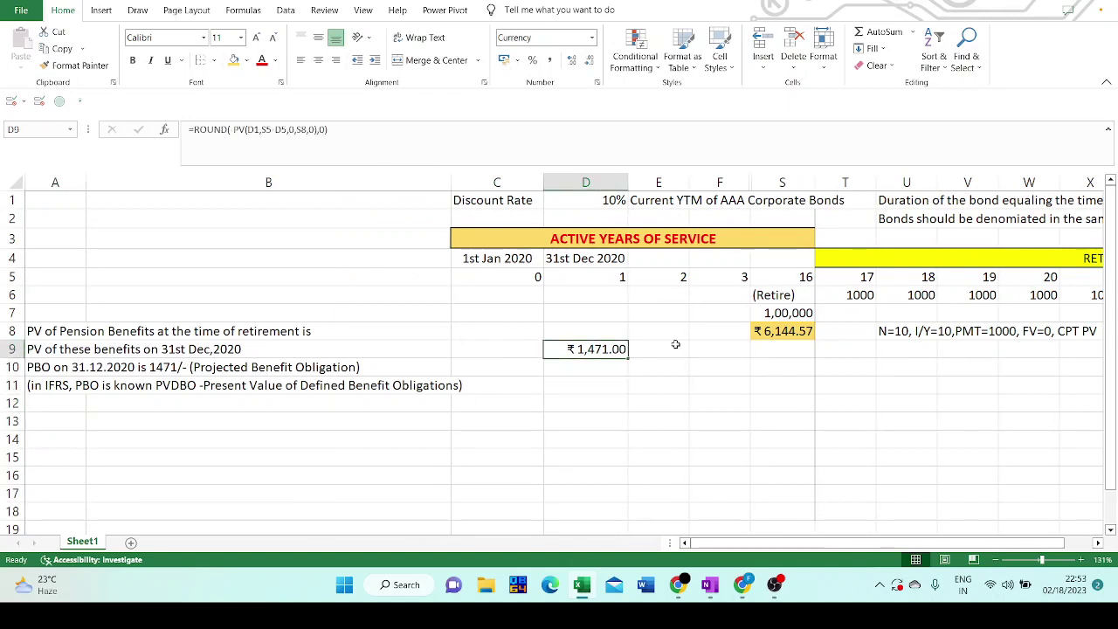
Enter the row label "Interest Cost" in cell A13, below the PVDBO note
key("Down")
key("Down")
key("Down")
key("Down")
key("Left")
key("Left")
key("Left")
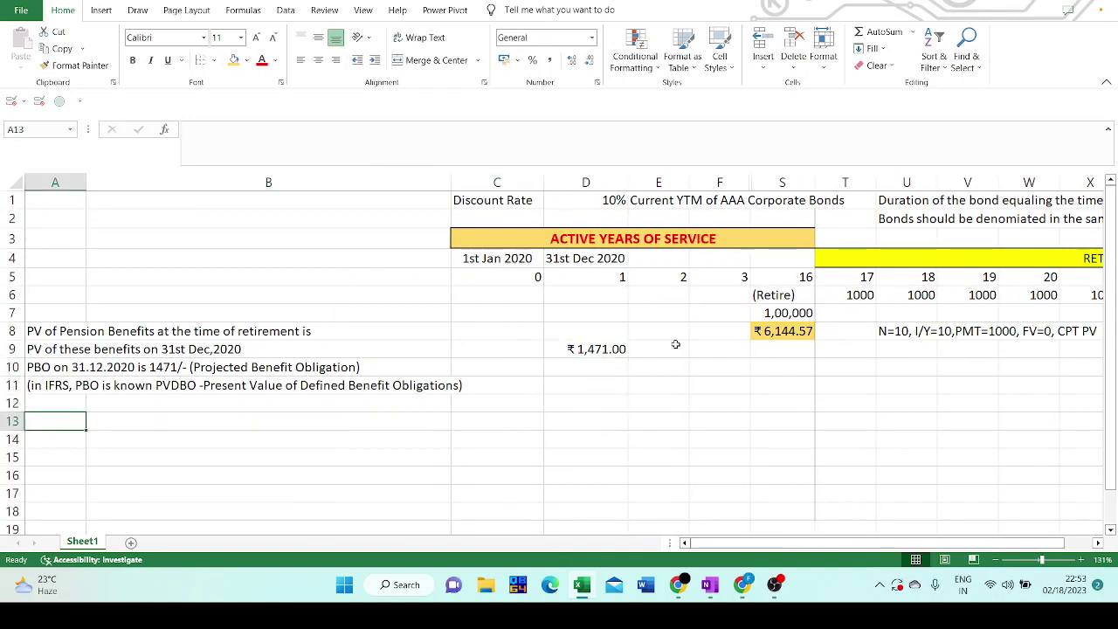
type("Inte")
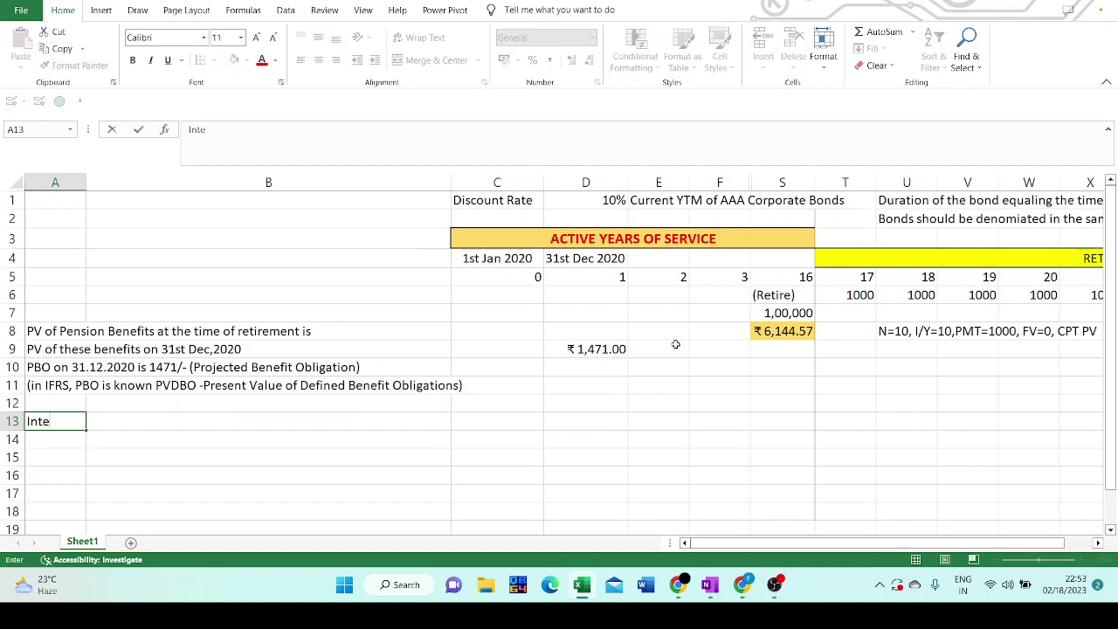
type("rest Cost")
key("Return")
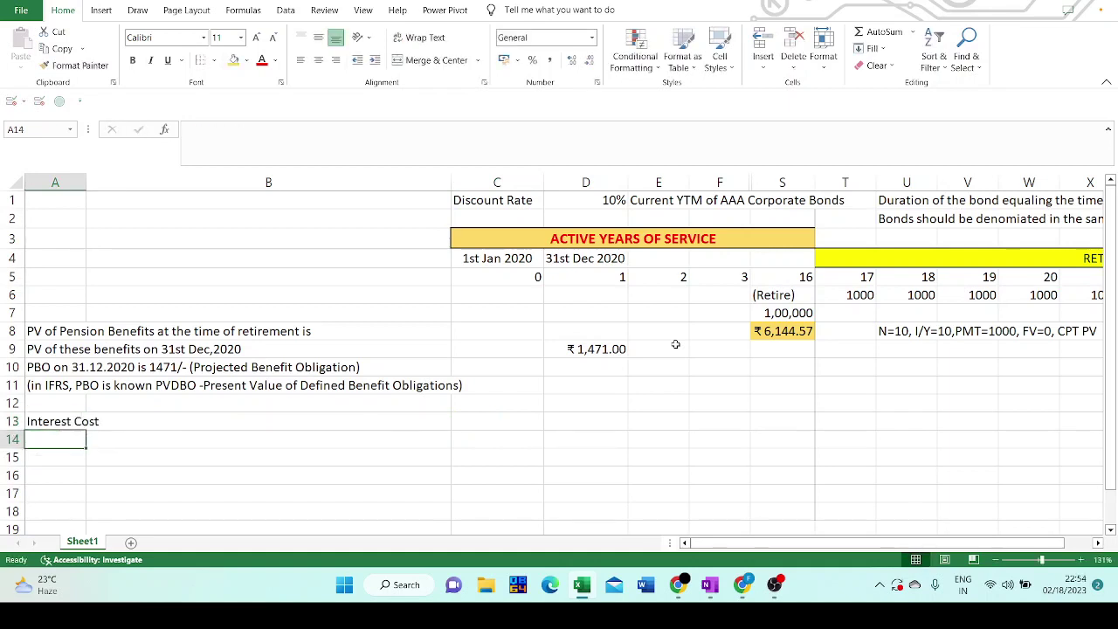
Enter the date heading "31st Dec,2021" in E4 above year 2 and widen column E to fit it
key("Right")
key("Up")
key("Up")
key("Up")
key("Up")
key("Up")
key("Up")
key("Up")
key("Up")
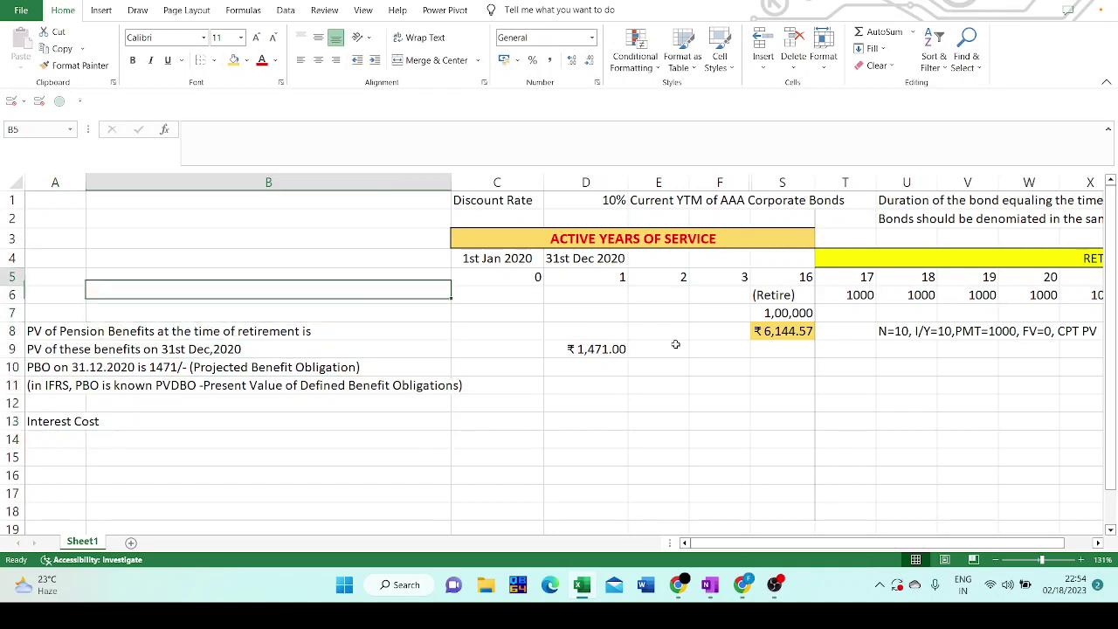
key("Up")
key("Right")
key("Right")
key("Right")
key("Up")
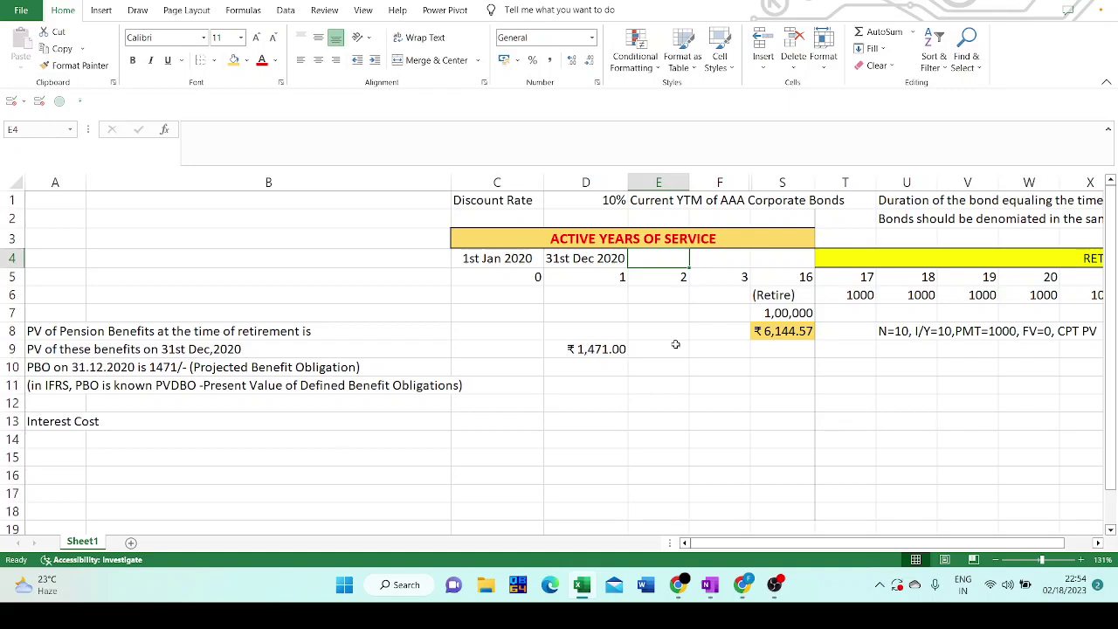
type("31st")
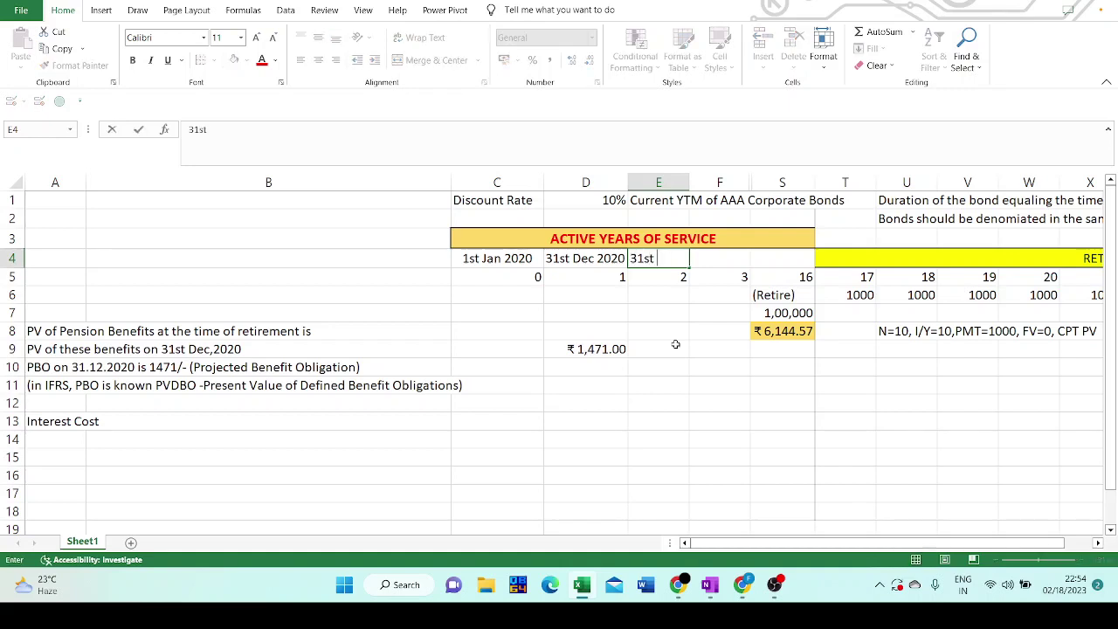
type(" Dec,2021")
key("Return")
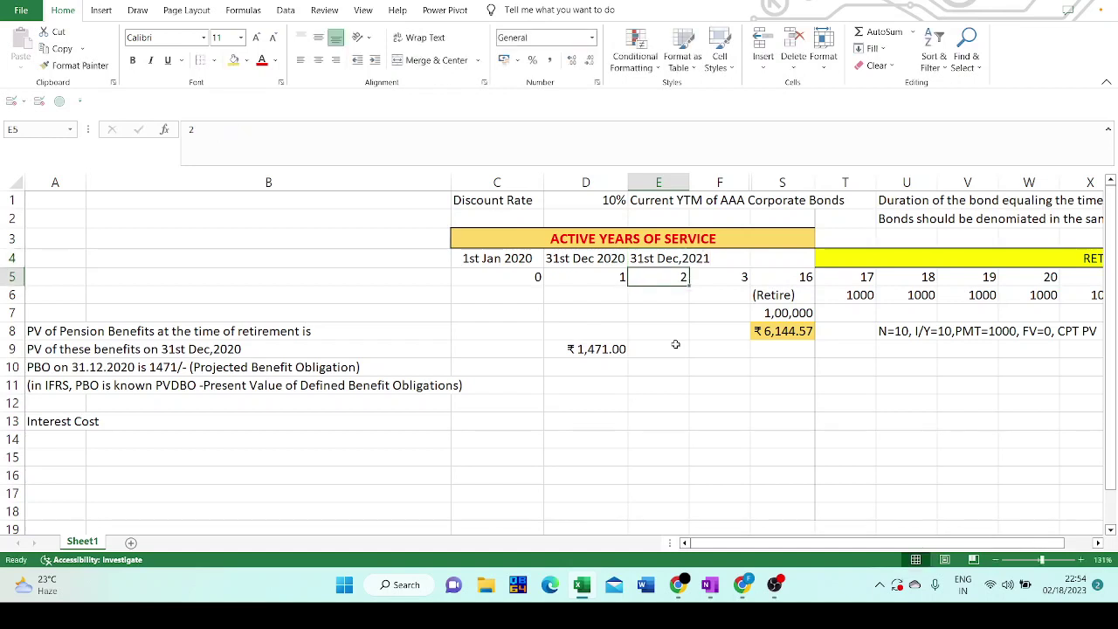
left_click_drag(696, 183, 718, 183)
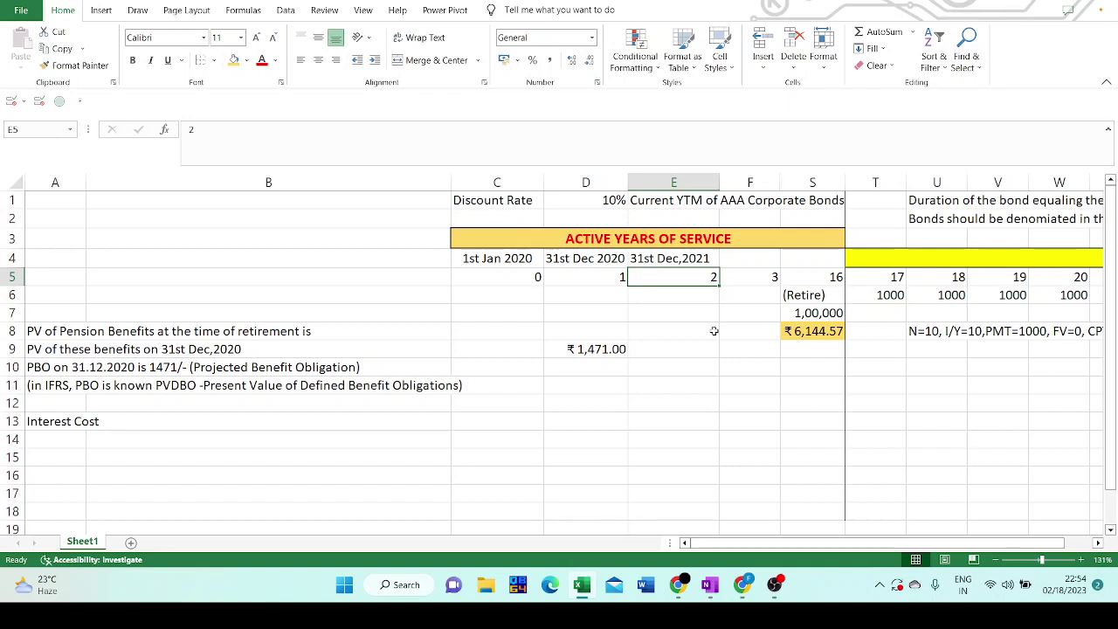
Examine the retirement figures, including the amount under (Retire) in S7 and the PV calculation note in row 8
key("Down")
key("Down")
key("Down")
key("Down")
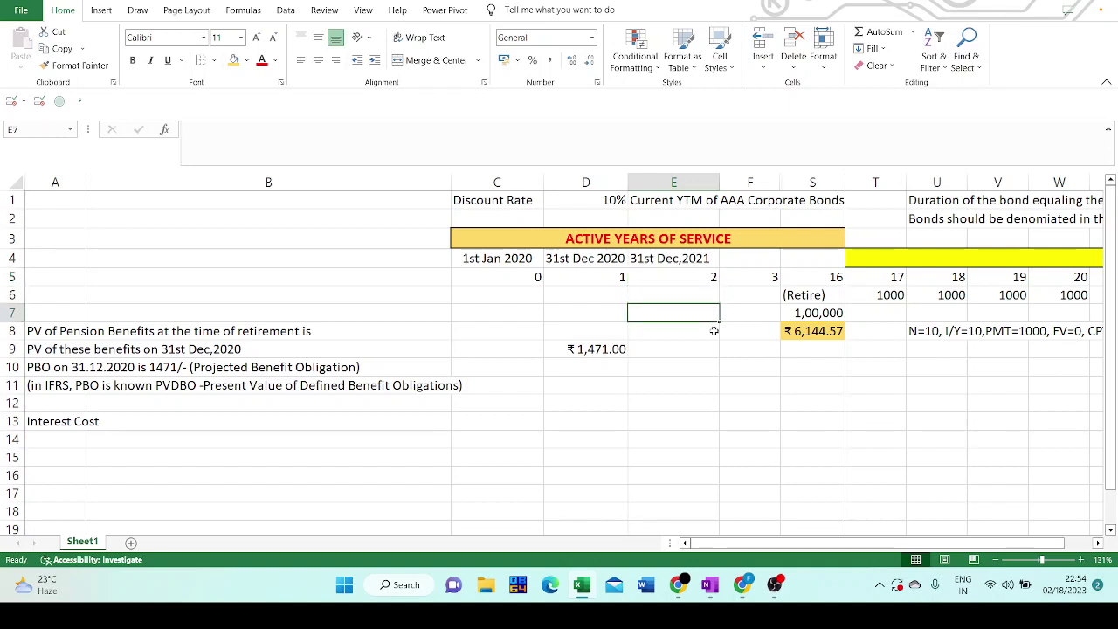
key("Right")
key("Right")
key("Right")
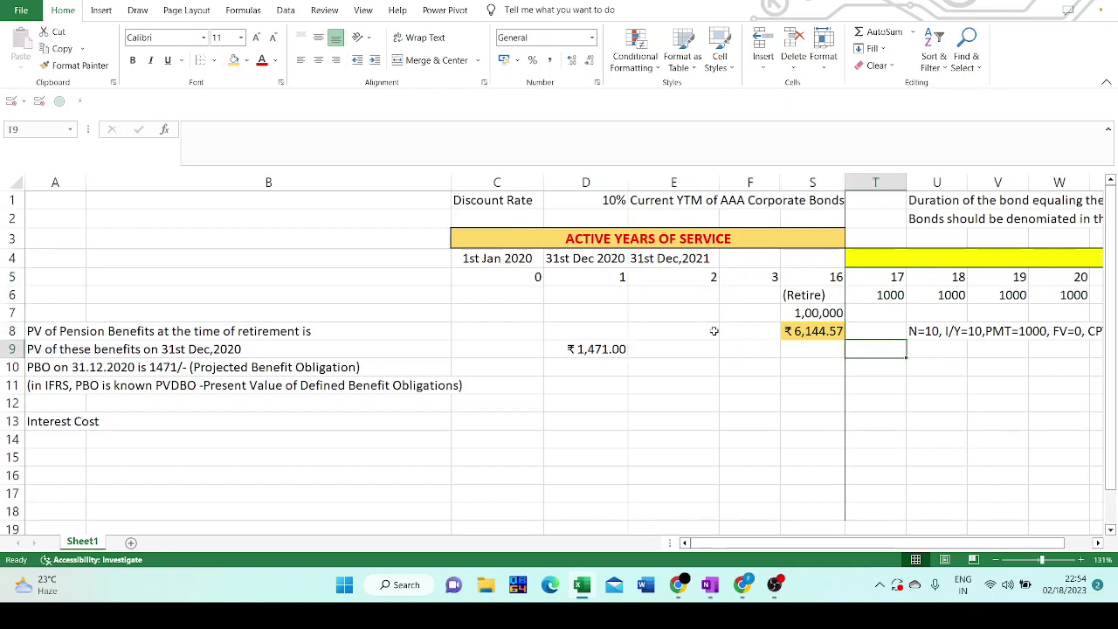
key("Right")
key("Right")
key("Up")
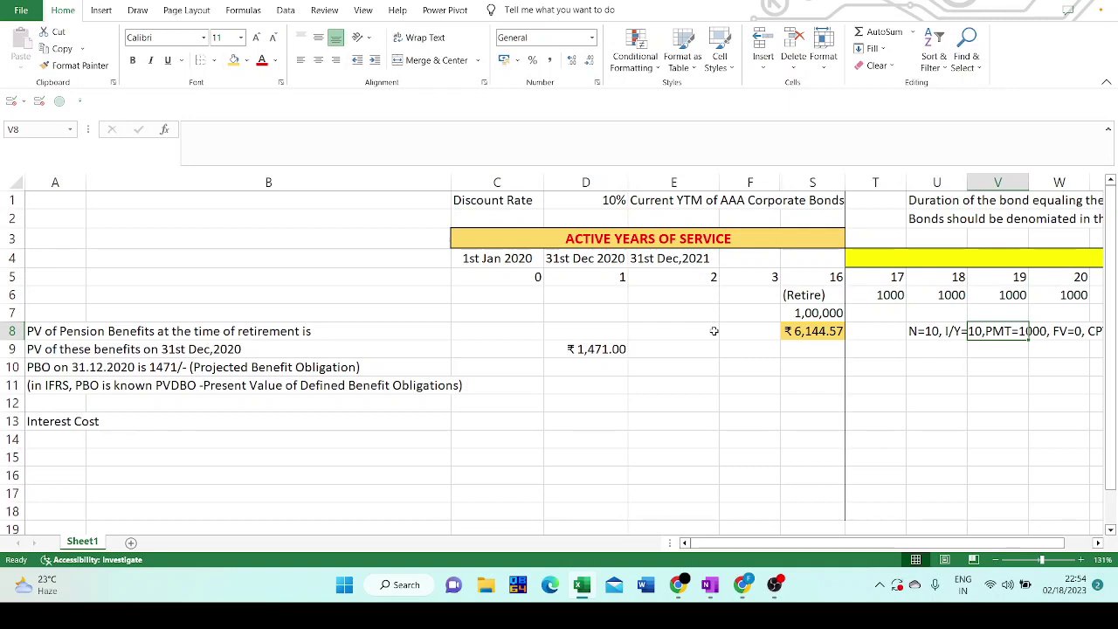
key("Up")
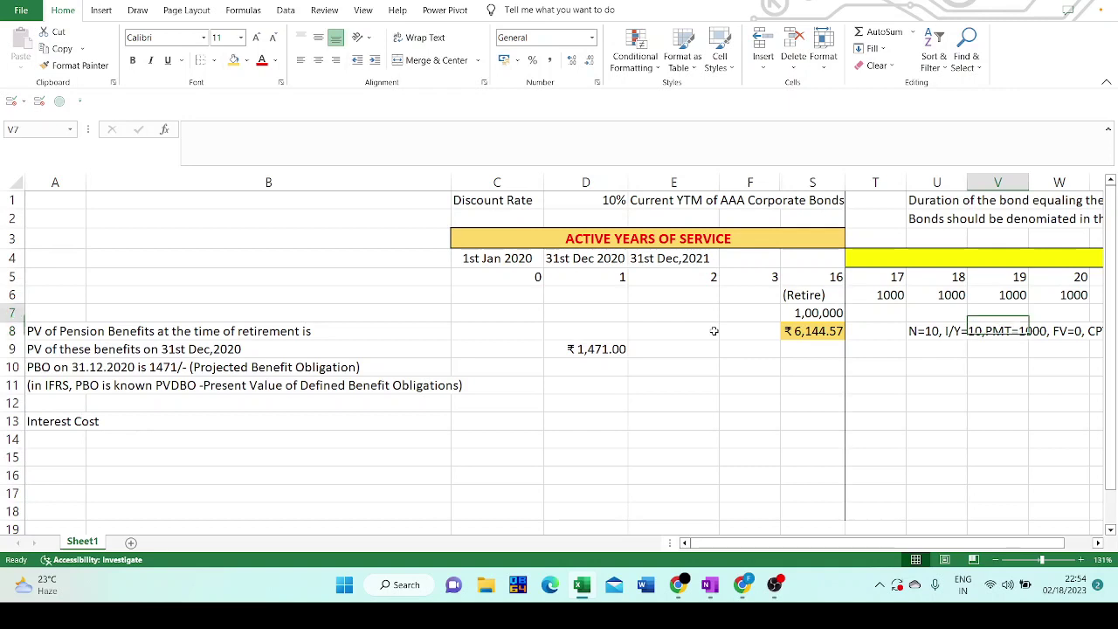
key("Left")
key("Left")
key("Left")
key("Down")
key("Down")
key("Up")
key("Up")
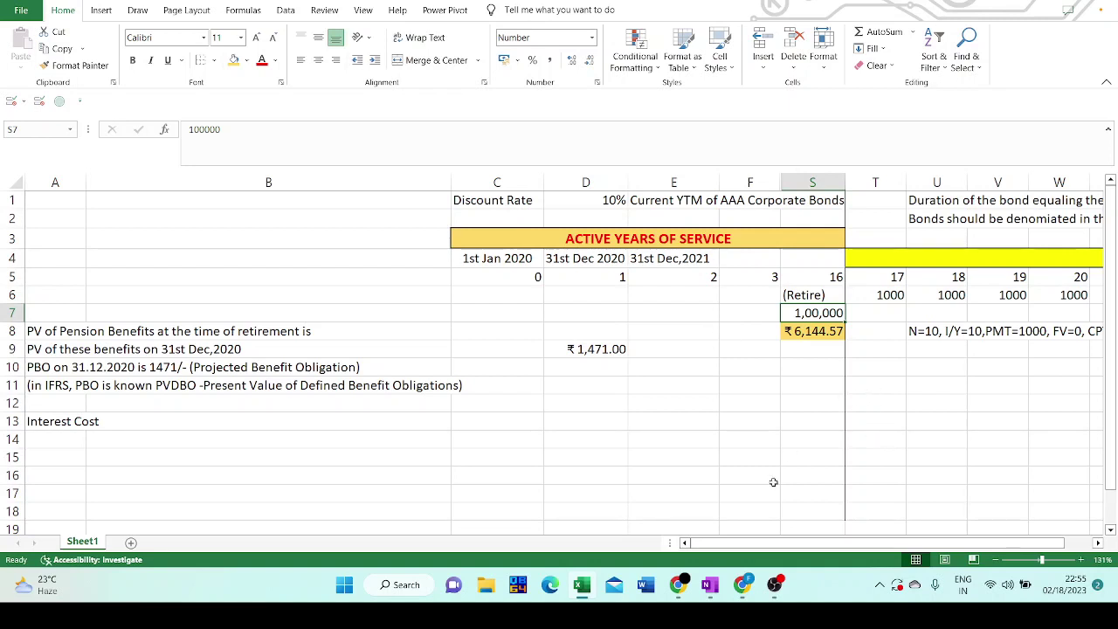
left_click(749, 585)
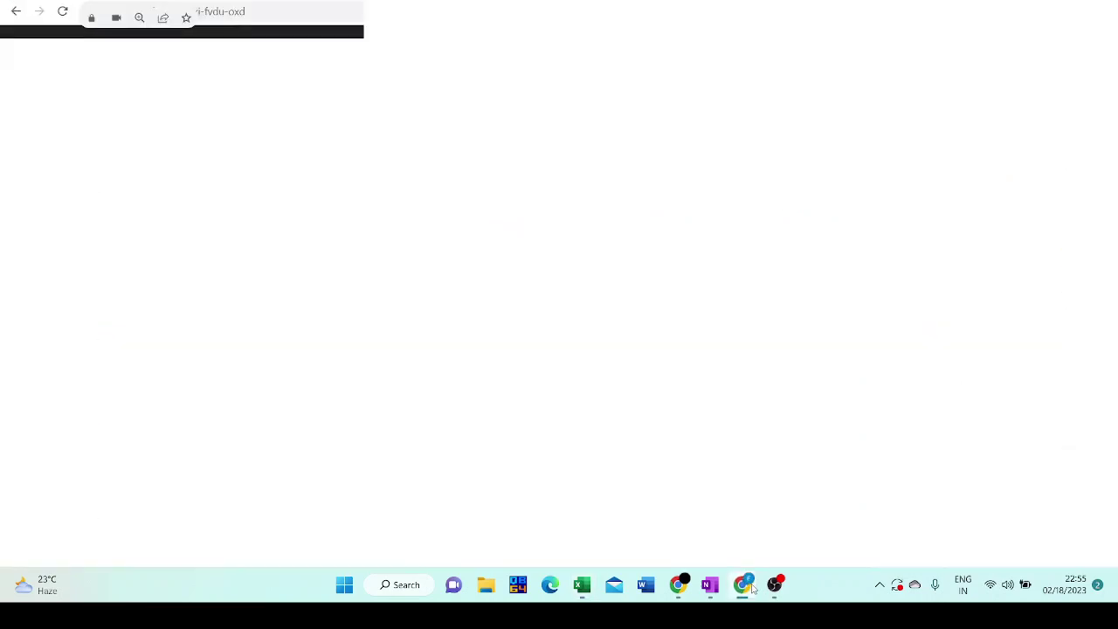
left_click(749, 585)
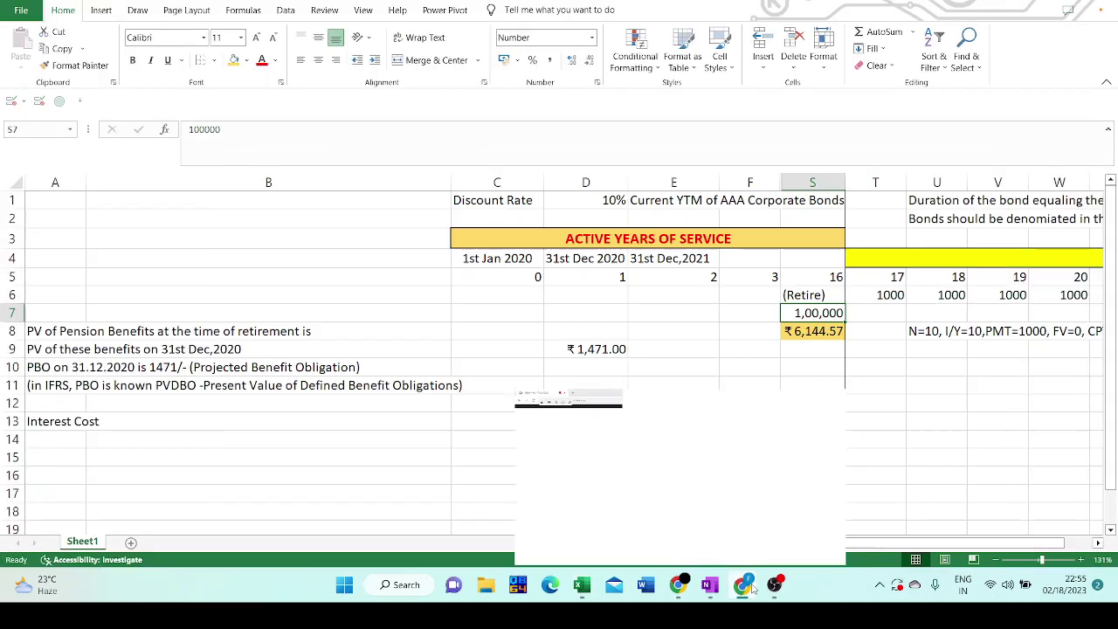
left_click(761, 391)
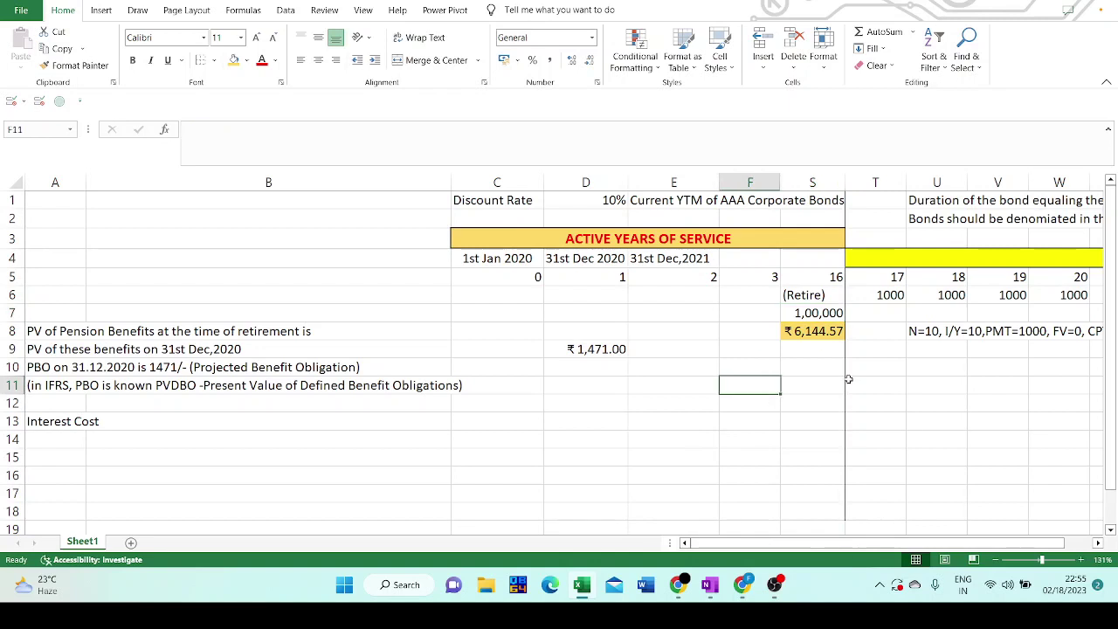
left_click(694, 258)
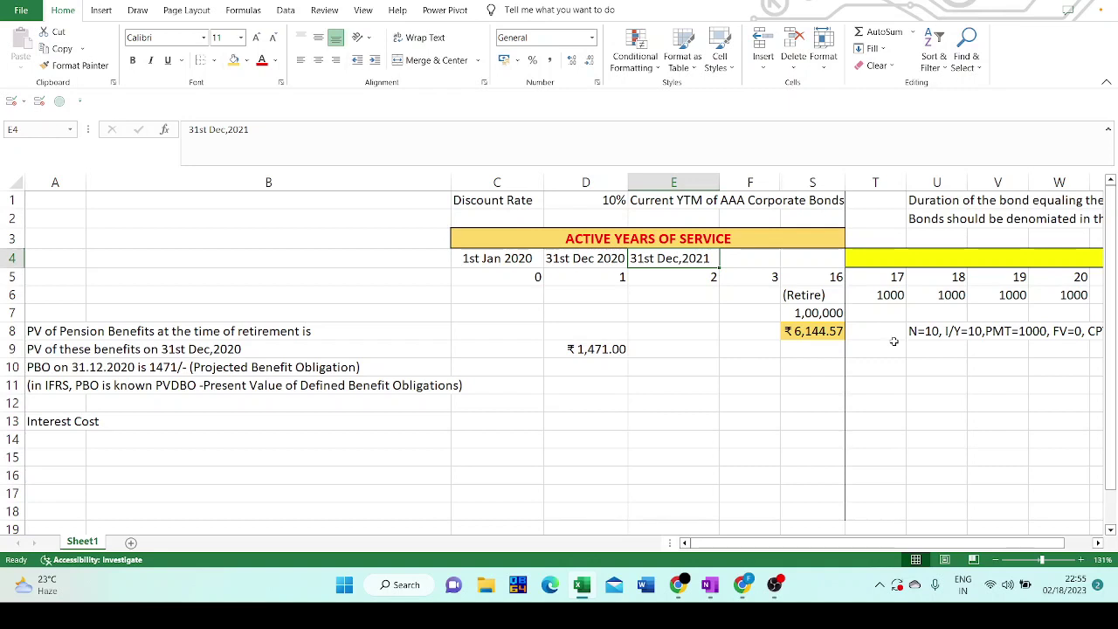
Extend the A13 label to "Interest Cost (for the time being we assume that everything is constant)"
left_click(60, 421)
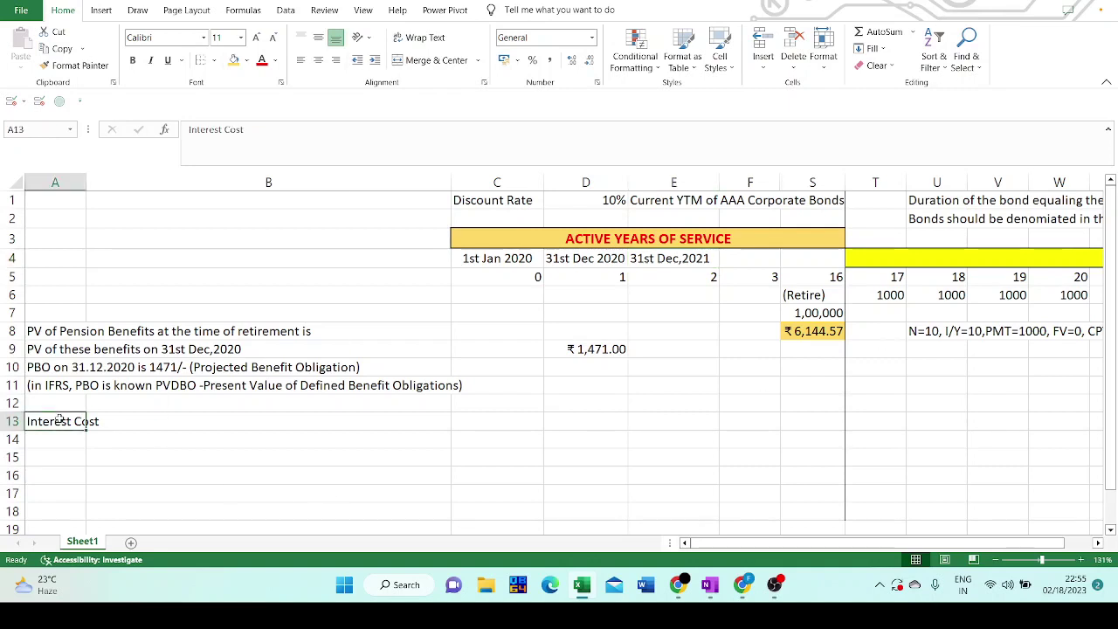
left_click(274, 125)
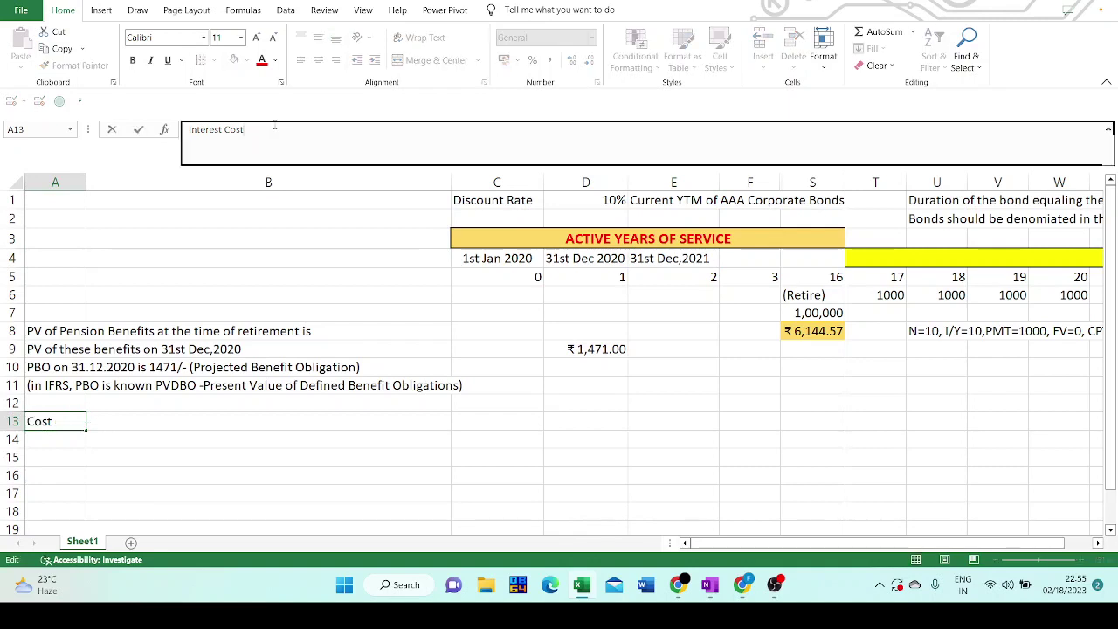
type("(for the time being")
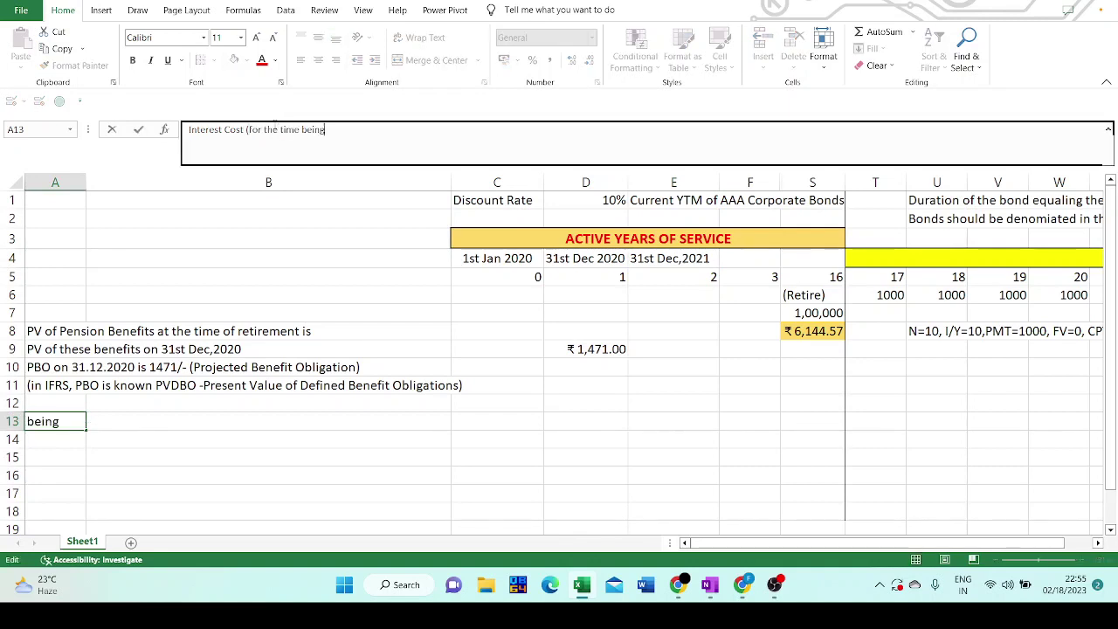
type(" we assume")
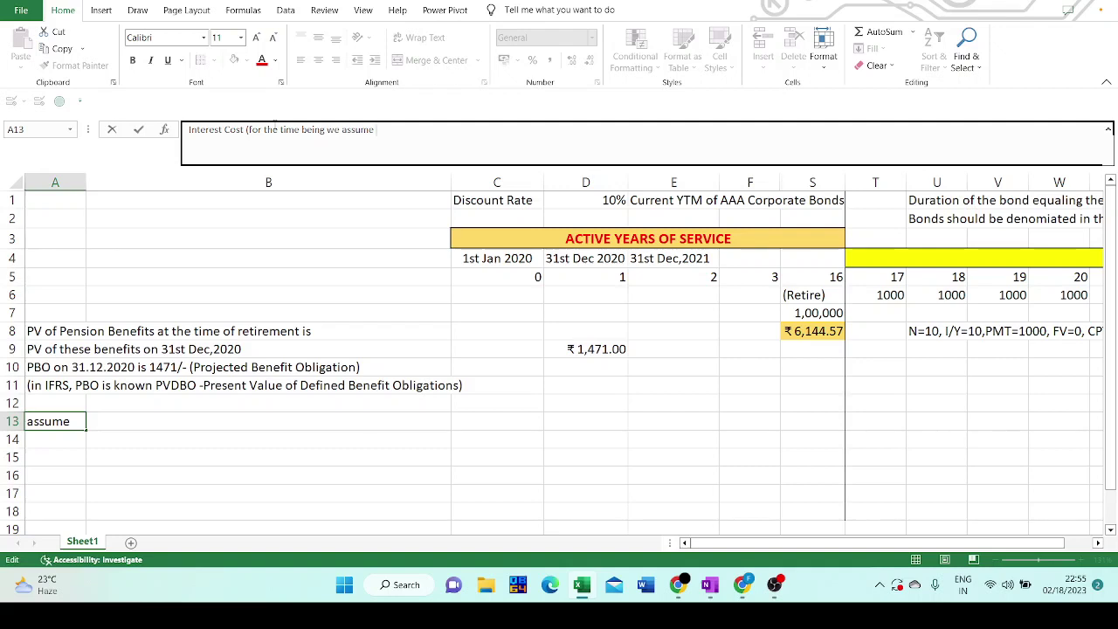
type(" that everything is constand")
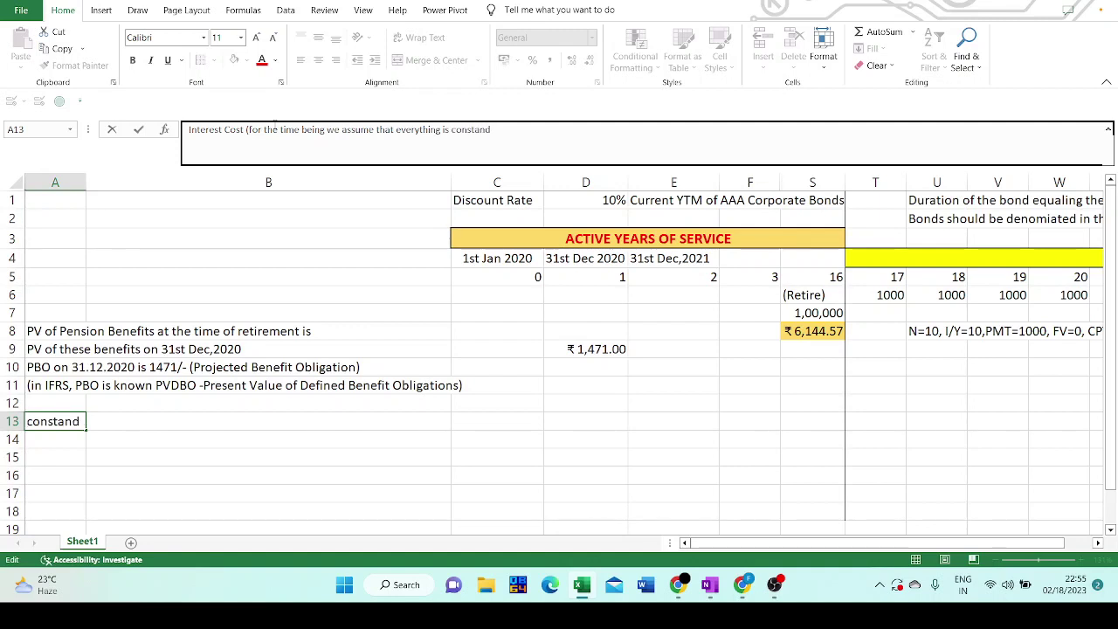
key("BackSpace")
type("t)")
key("Return")
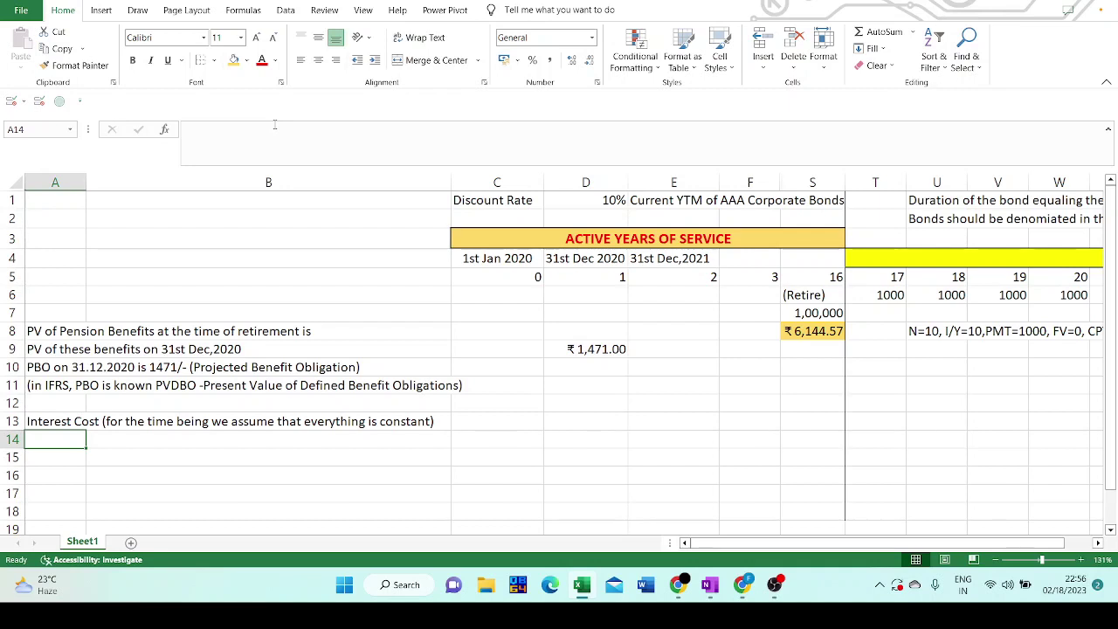
Examine the annual pension formula in T6 and the retirement present value formula in S8 in relation to cell E9 for 31st Dec,2021
key("Up")
key("Up")
key("Up")
key("Up")
key("Up")
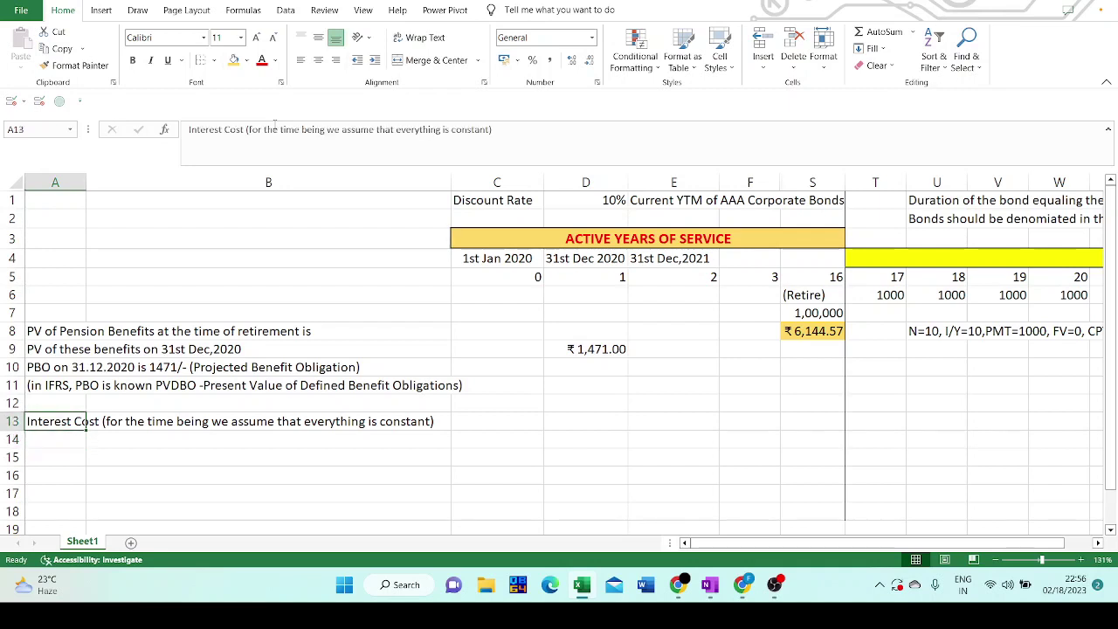
key("Right")
key("Right")
key("Right")
key("Right")
key("Right")
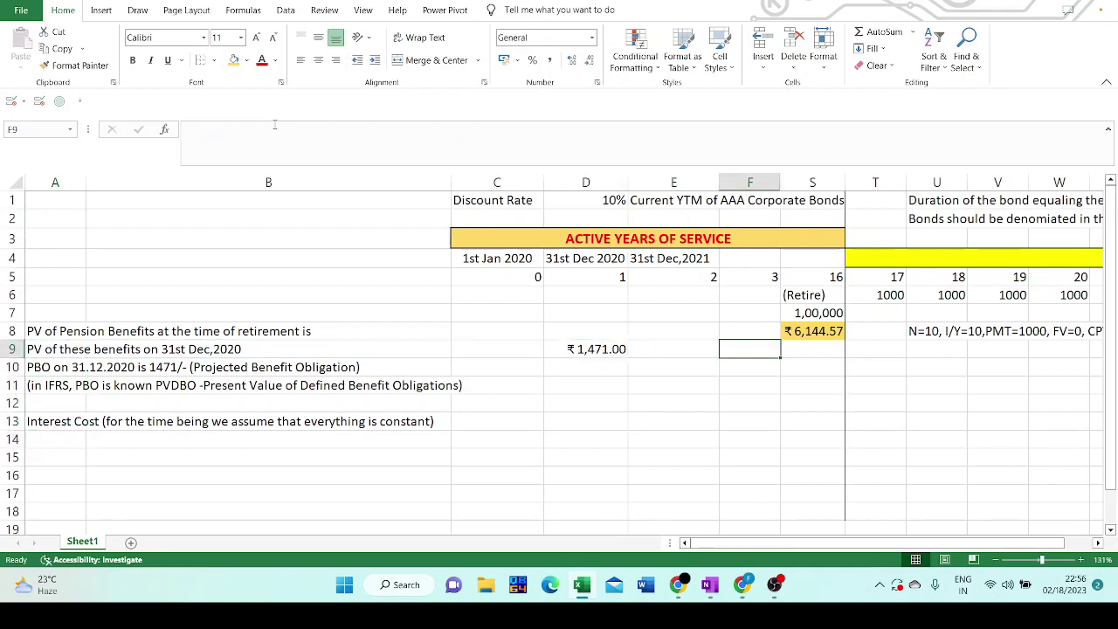
key("Left")
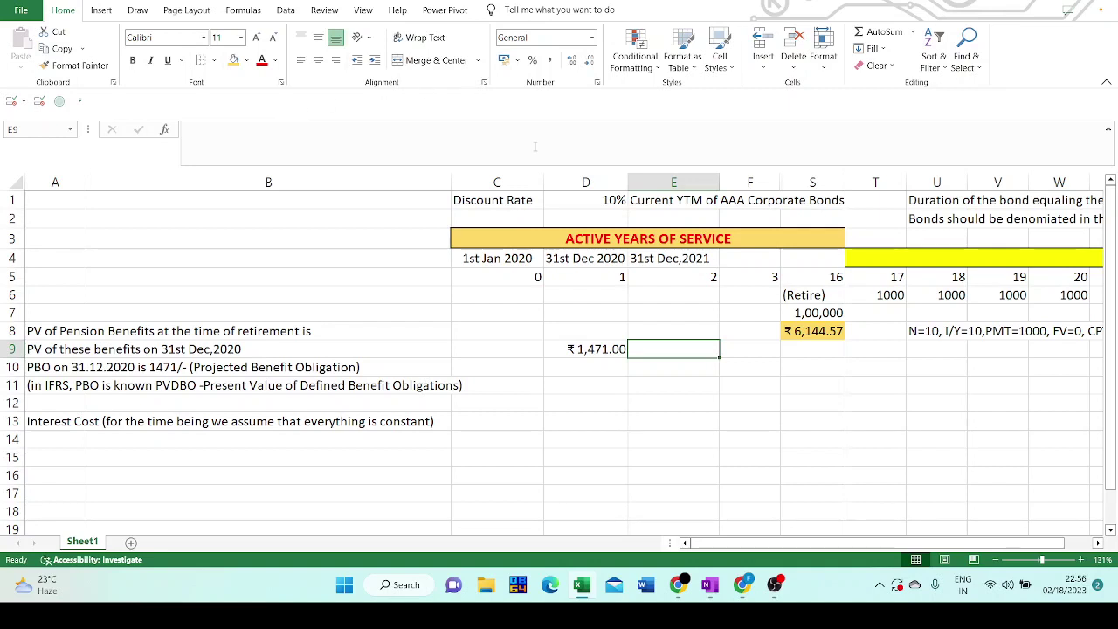
left_click(869, 295)
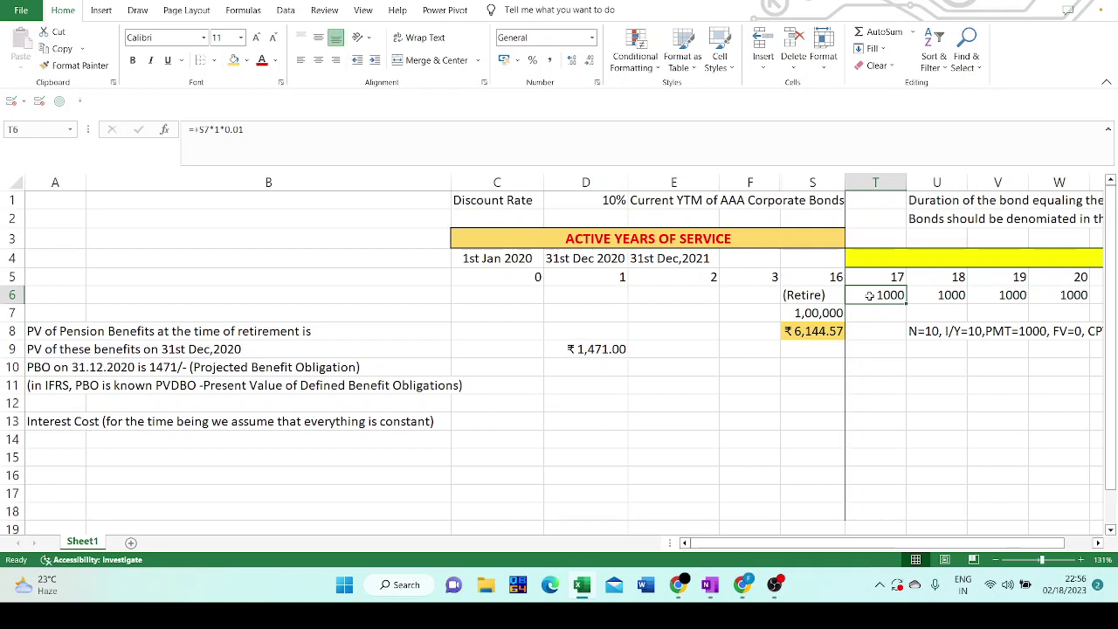
left_click(693, 351)
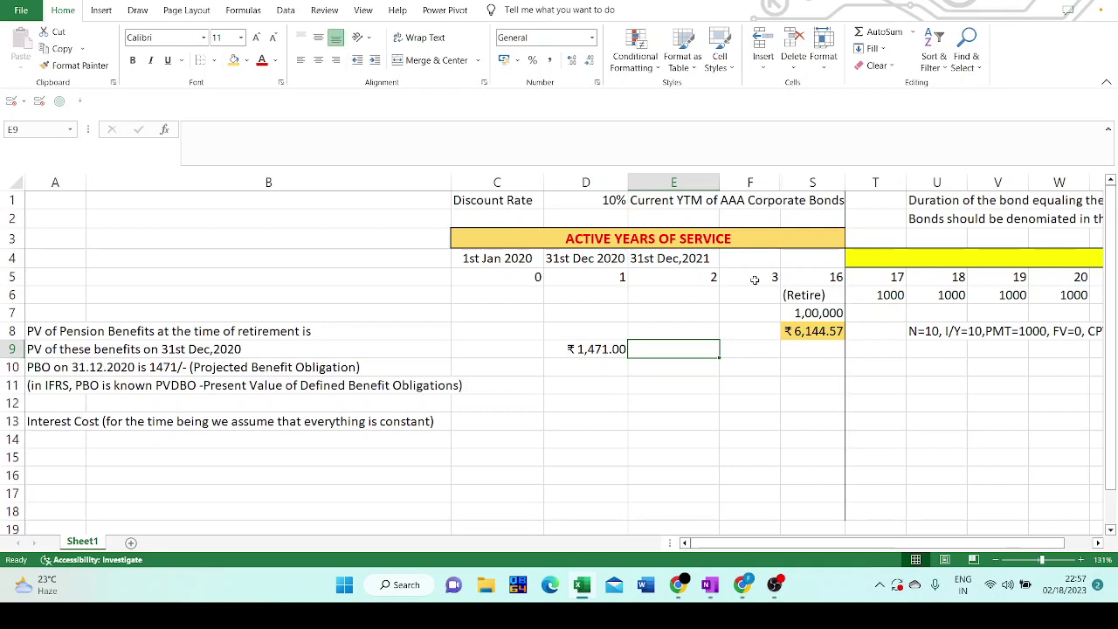
left_click(821, 330)
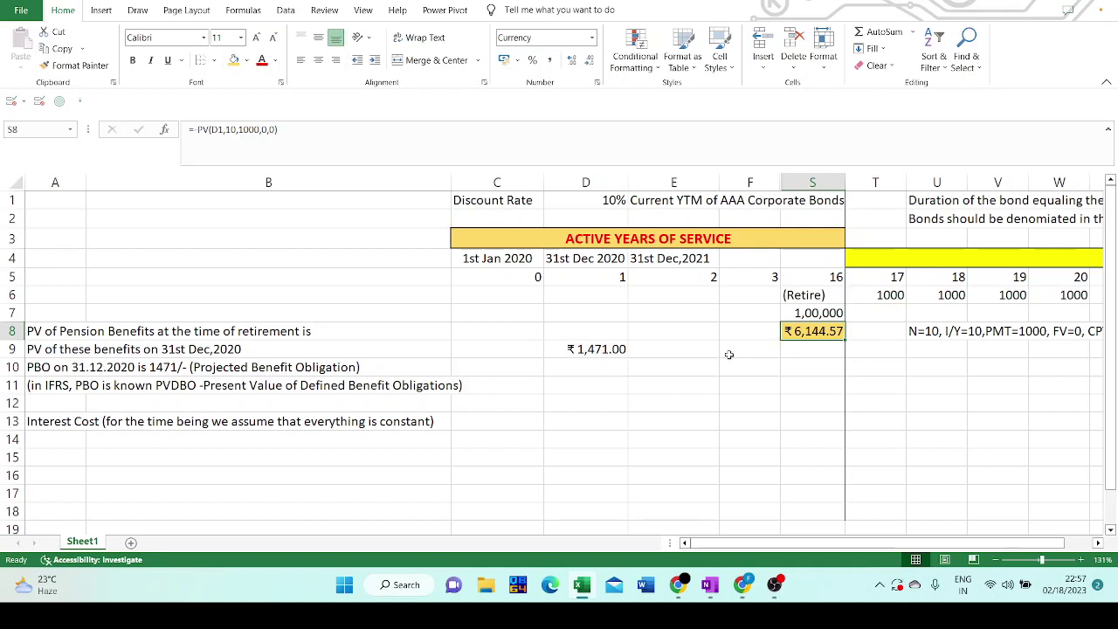
left_click(685, 355)
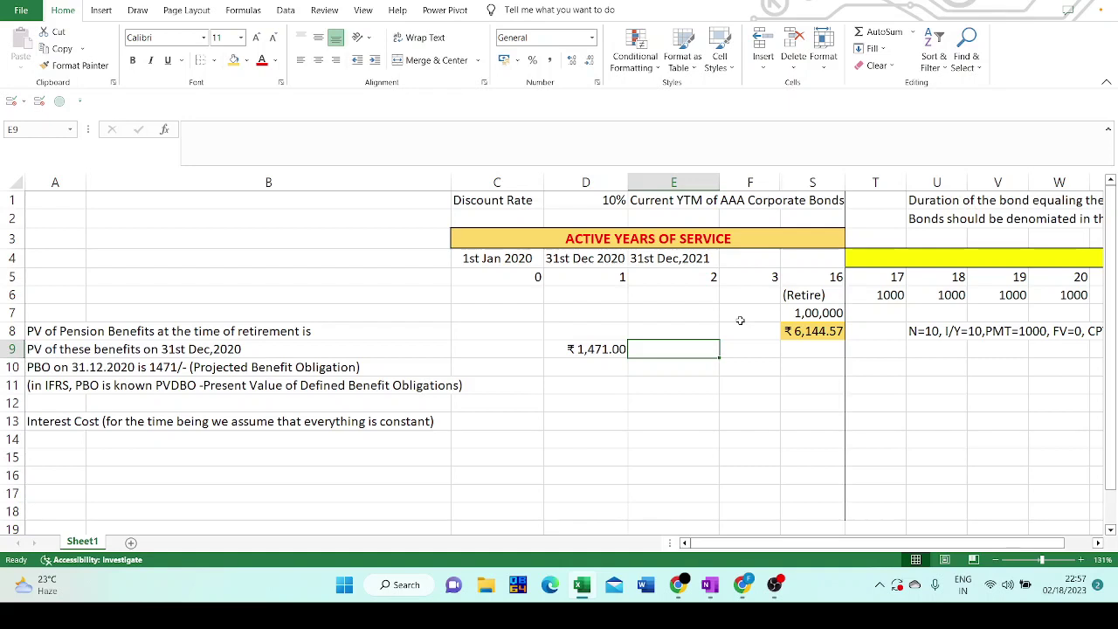
left_click(805, 333)
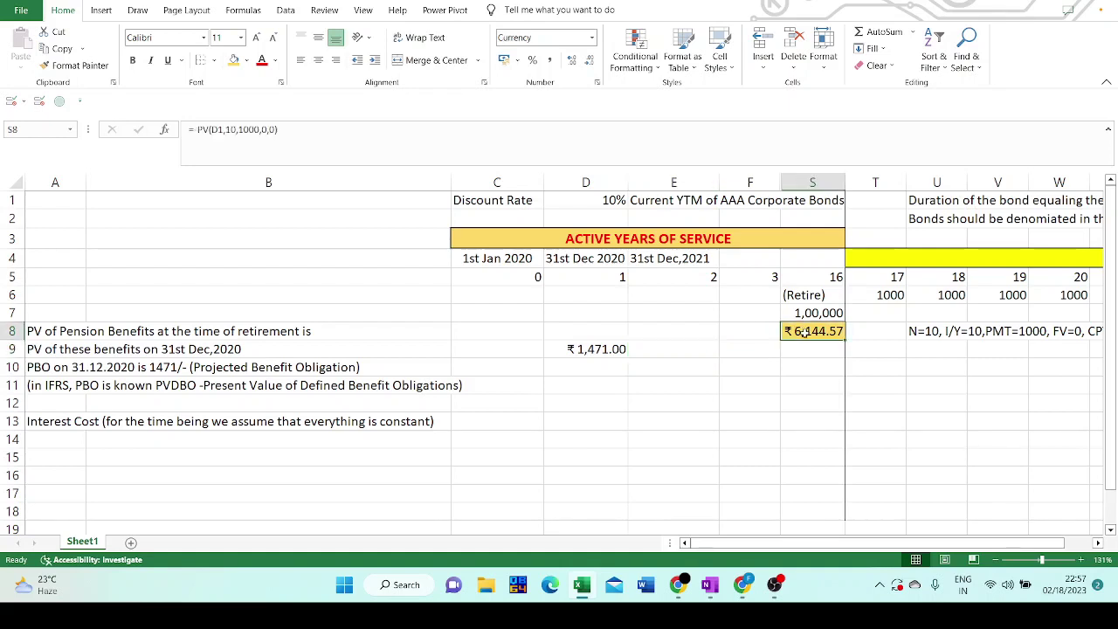
left_click(682, 351)
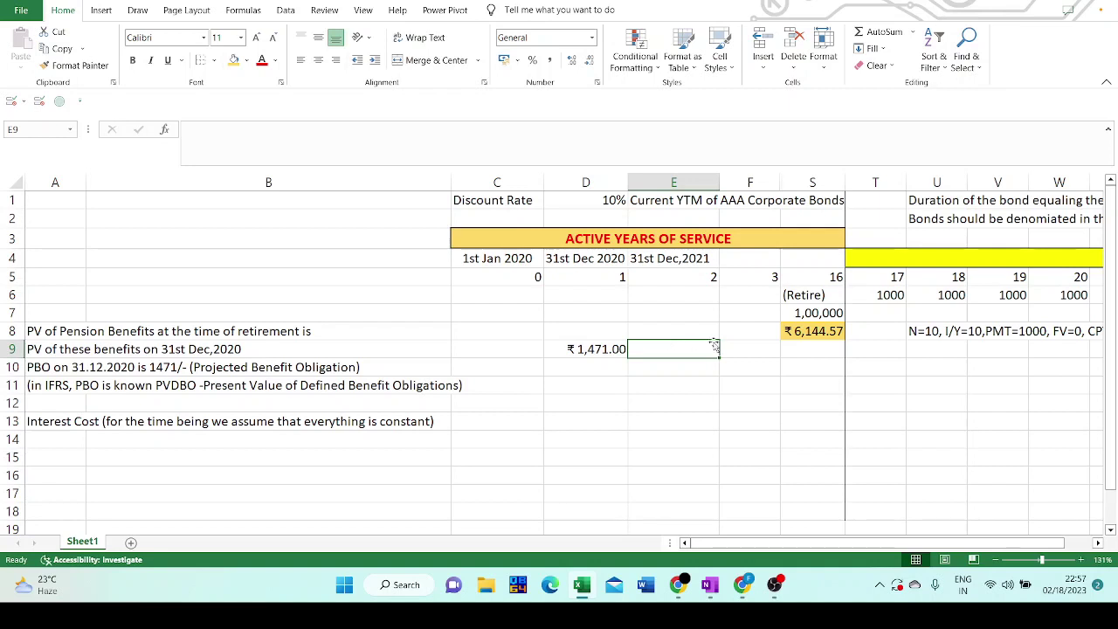
Calculate the present value of the pension benefits for 31st Dec,2021 in E9 with =-PV(D1,S5-E5,0,S8,0)
left_click(803, 334)
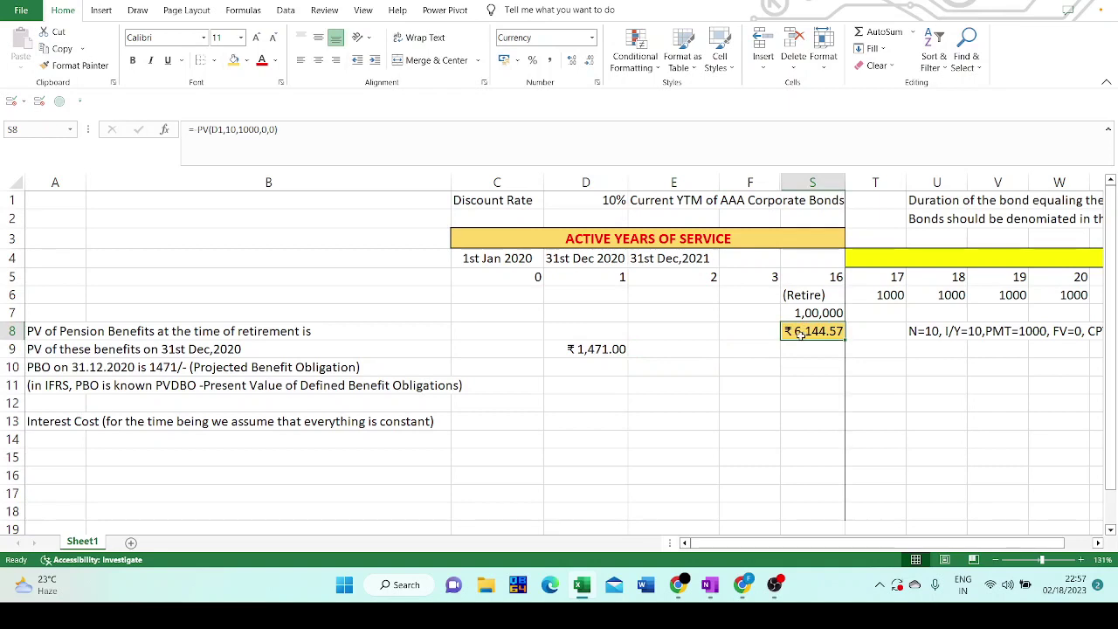
left_click(599, 206)
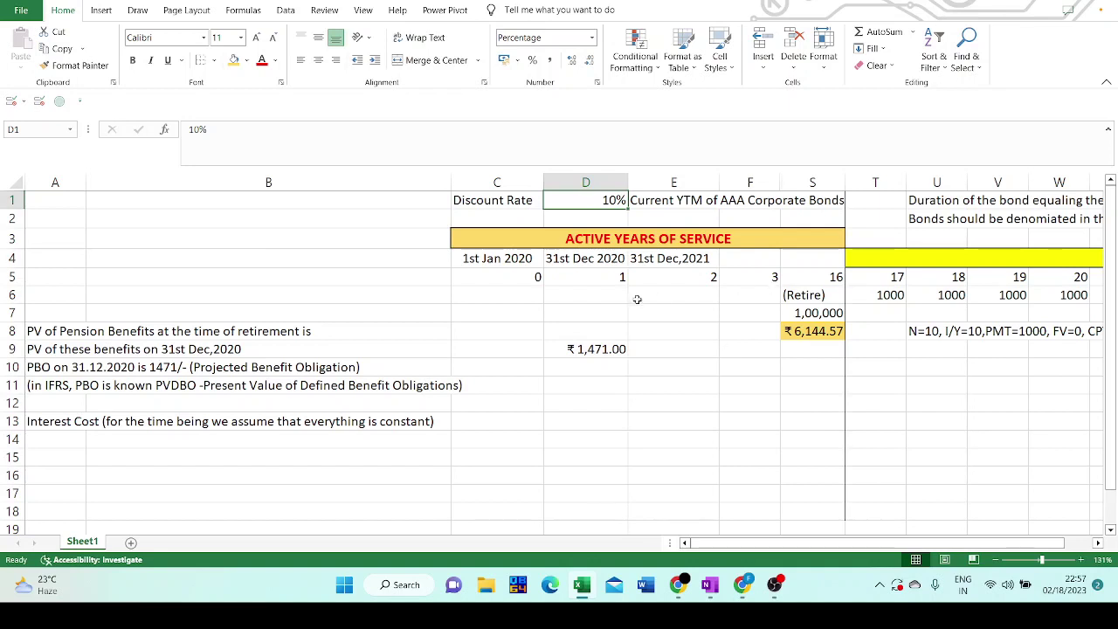
left_click(694, 350)
type("=")
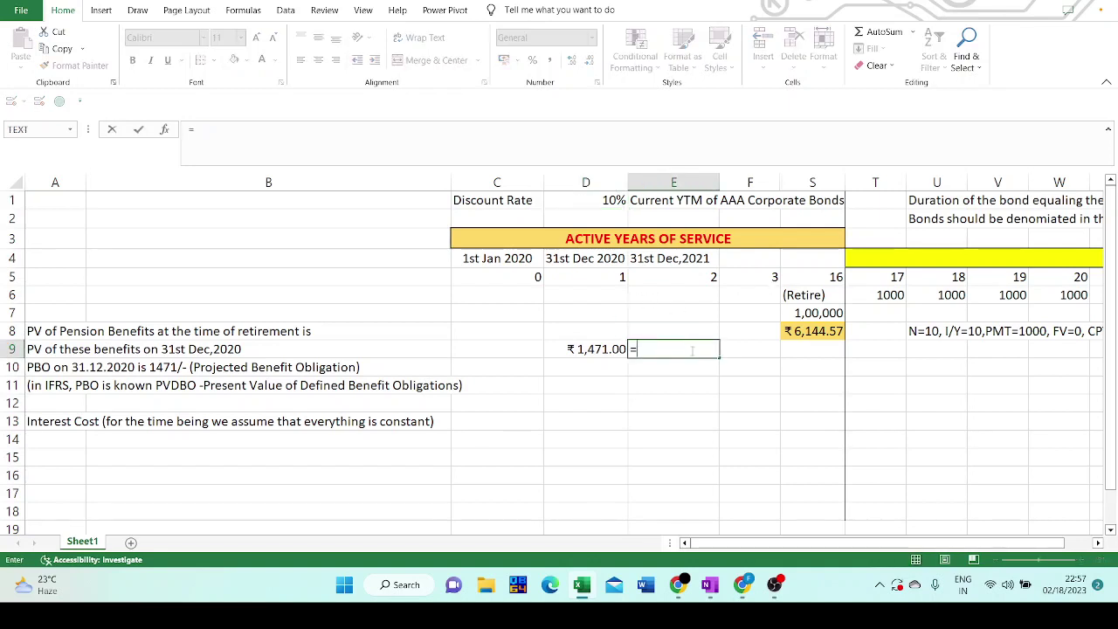
type("-pv(")
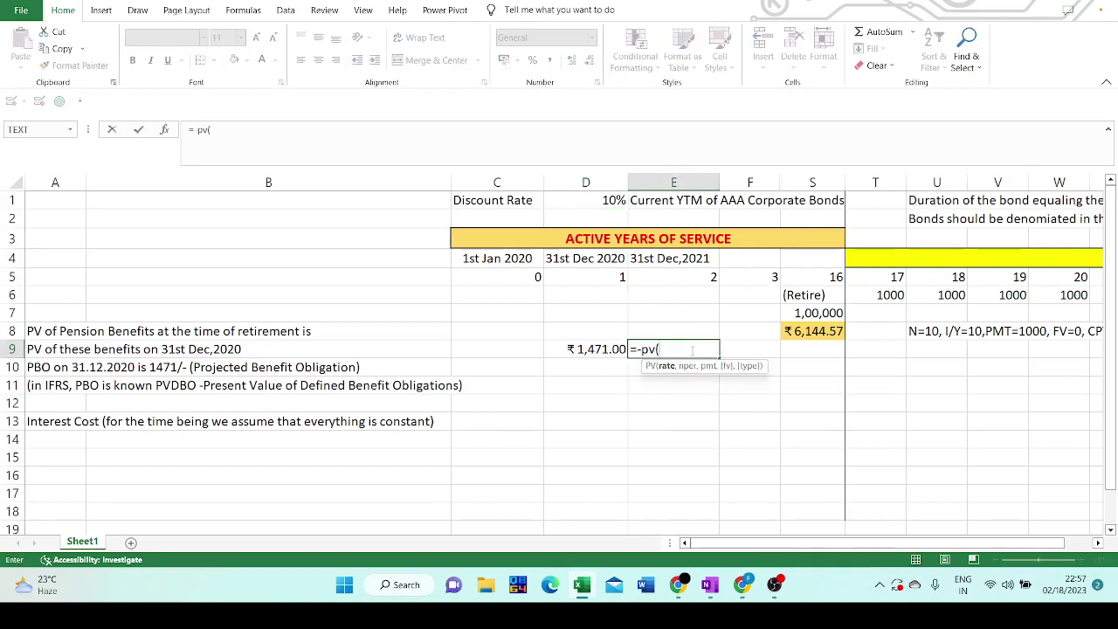
left_click(612, 203)
type(",1")
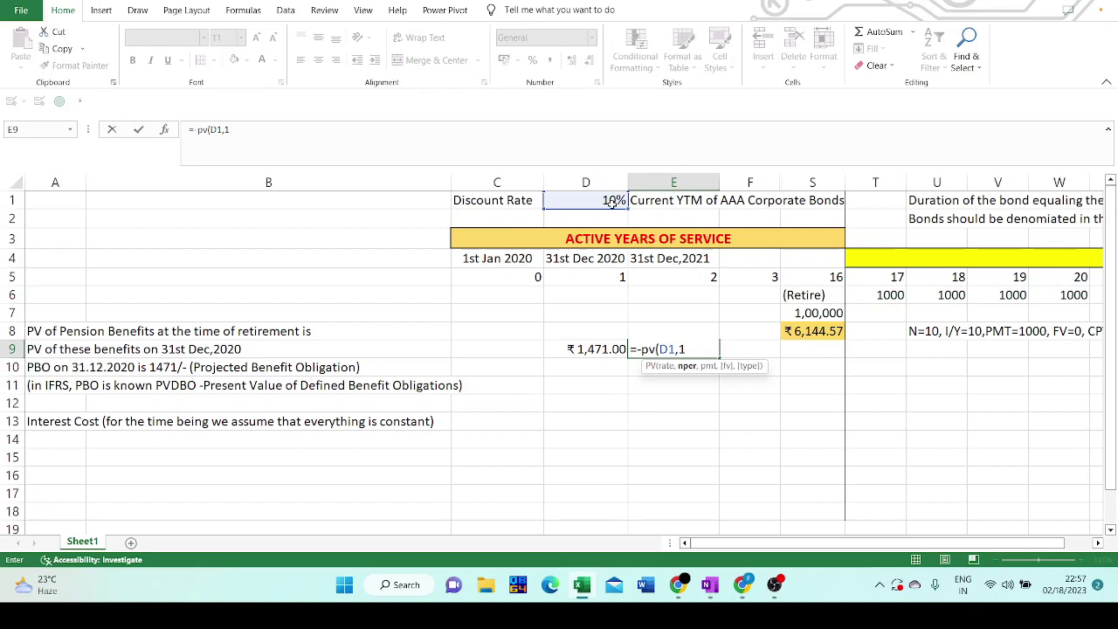
key("BackSpace")
left_click(836, 277)
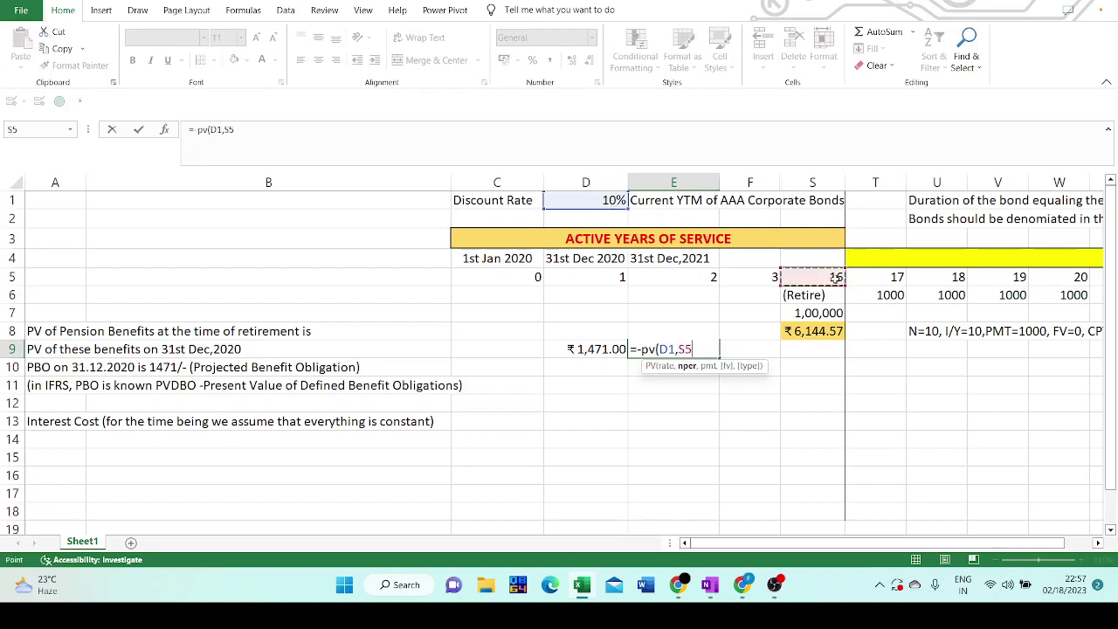
type("-")
left_click(690, 277)
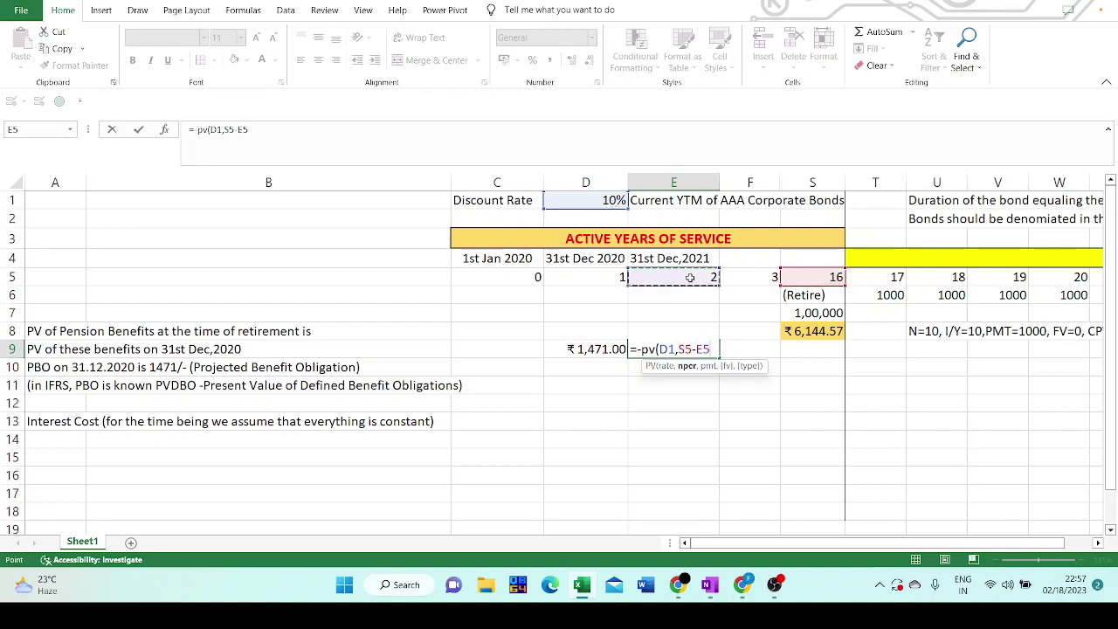
key("BackSpace")
type("5")
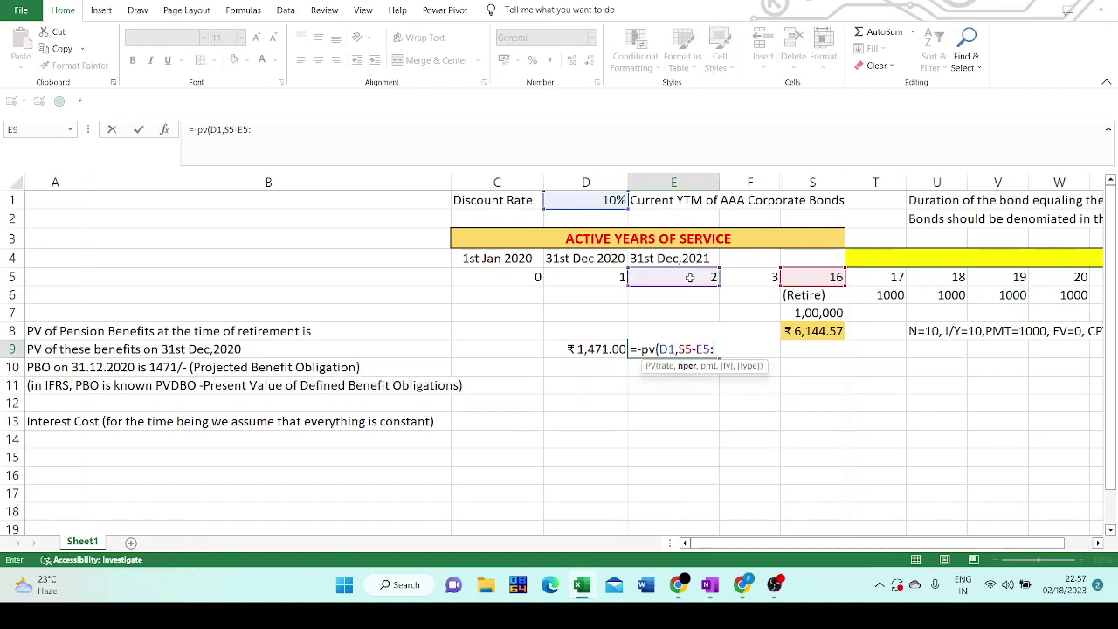
type(",0,")
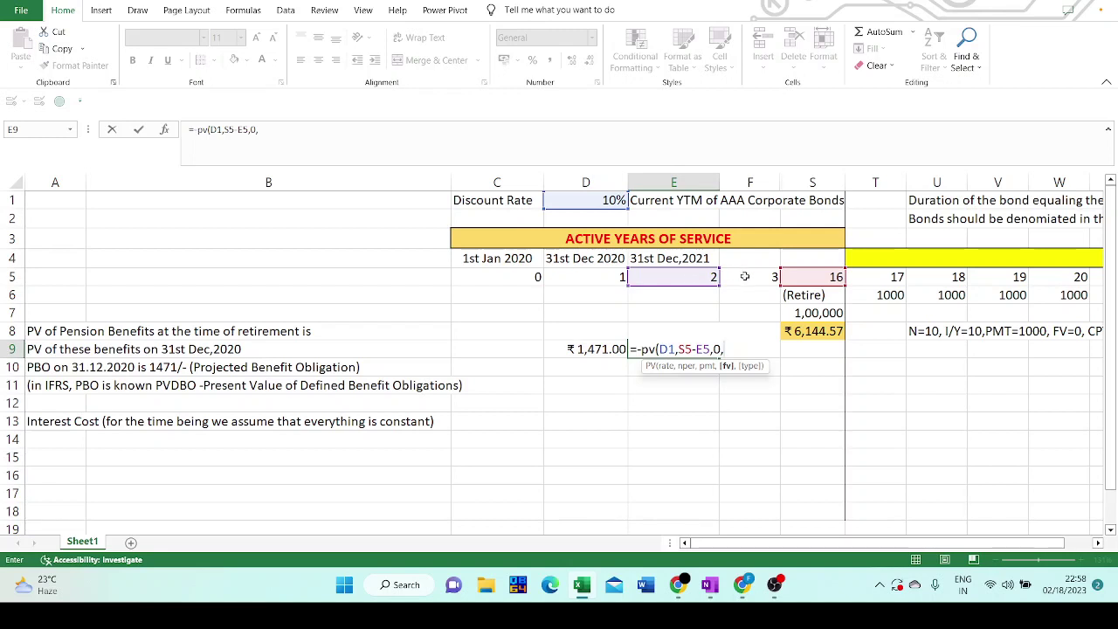
left_click(800, 331)
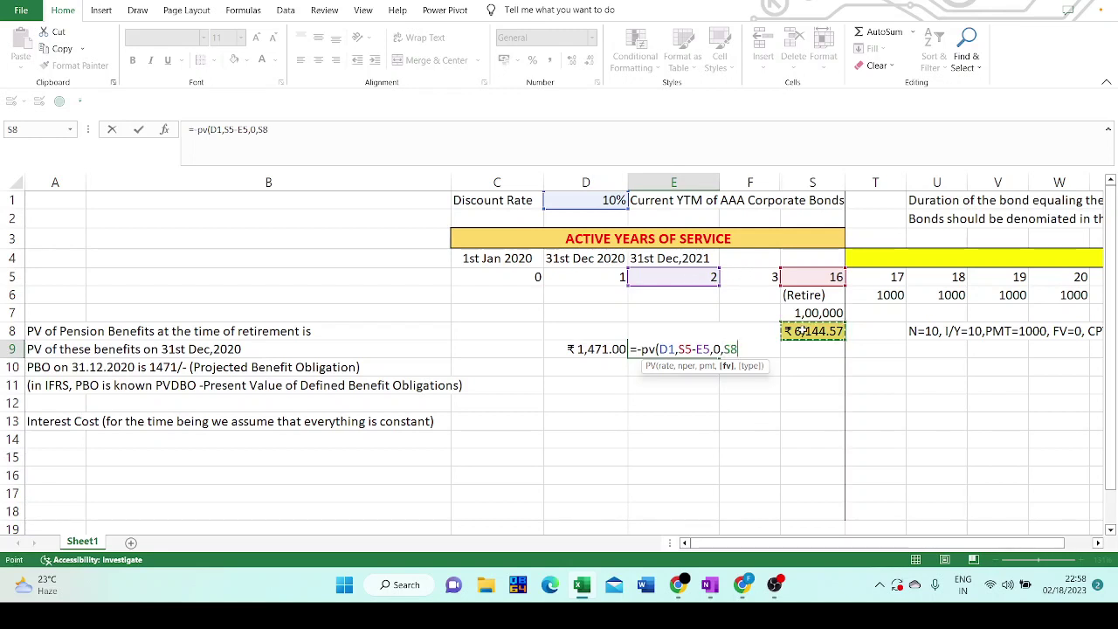
type(",")
type("0)")
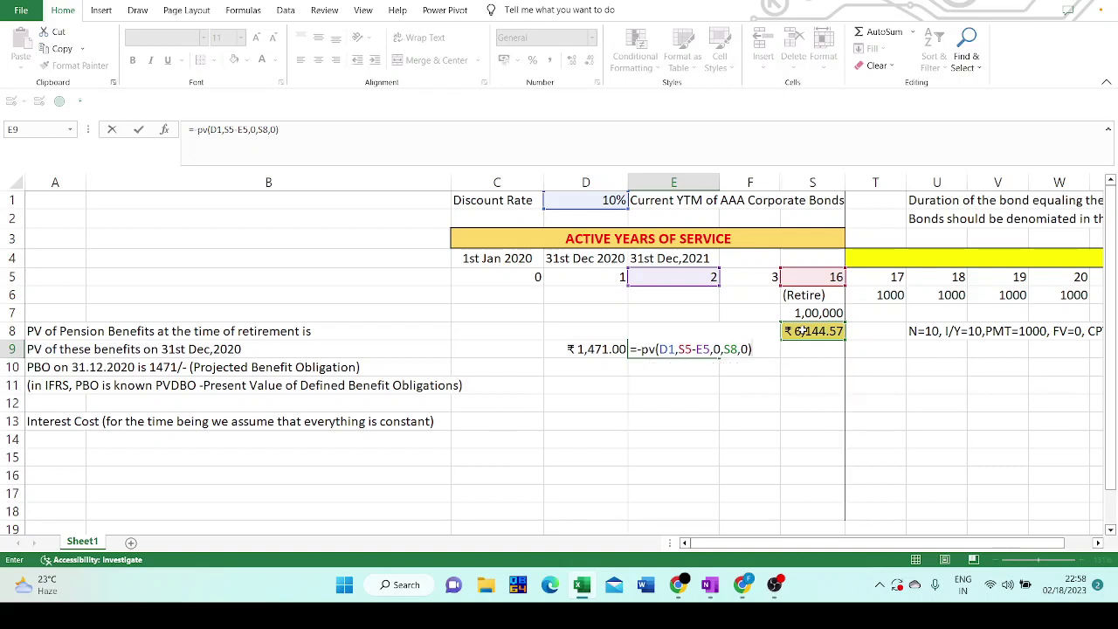
key("Return")
key("Up")
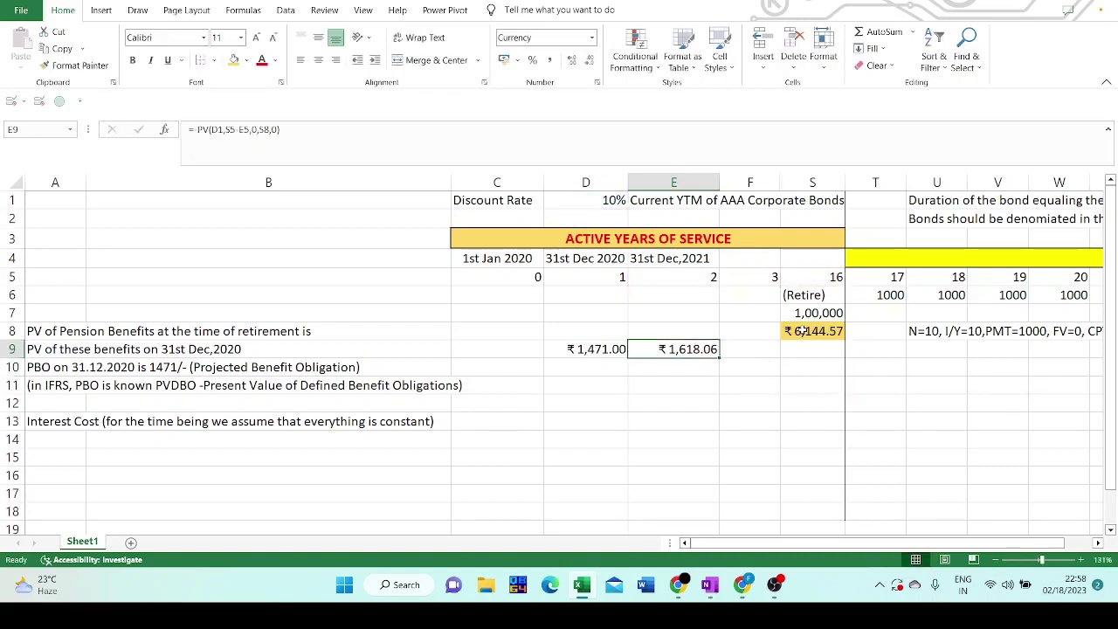
Wrap the present value formula in E9 in ROUND with 0 decimal digits
left_click(193, 130)
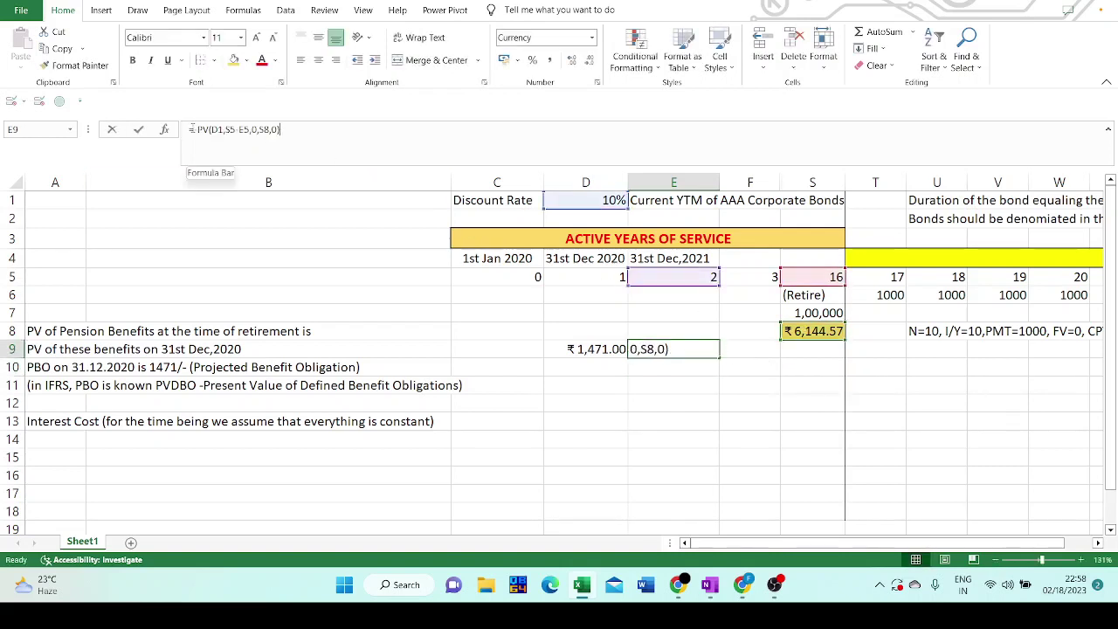
type("round")
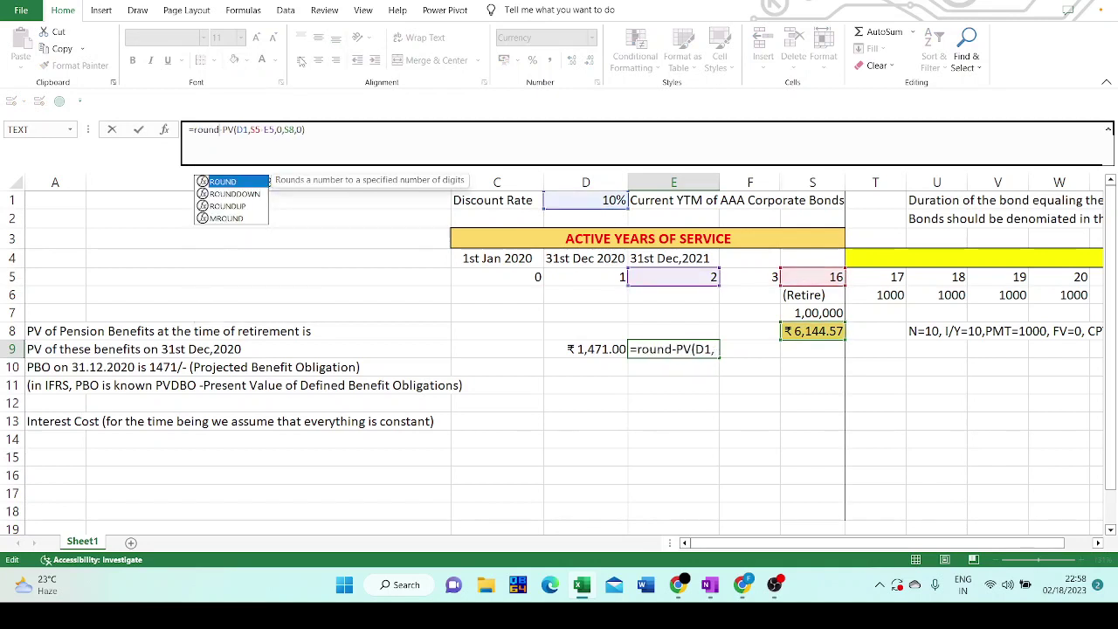
type("(")
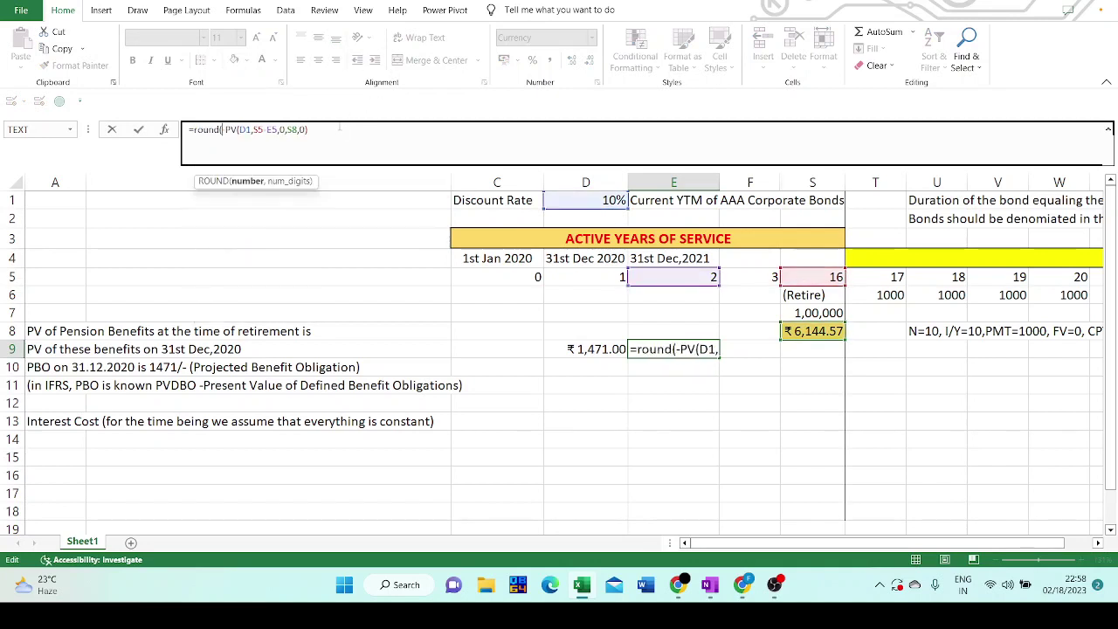
left_click(340, 129)
type(",0)")
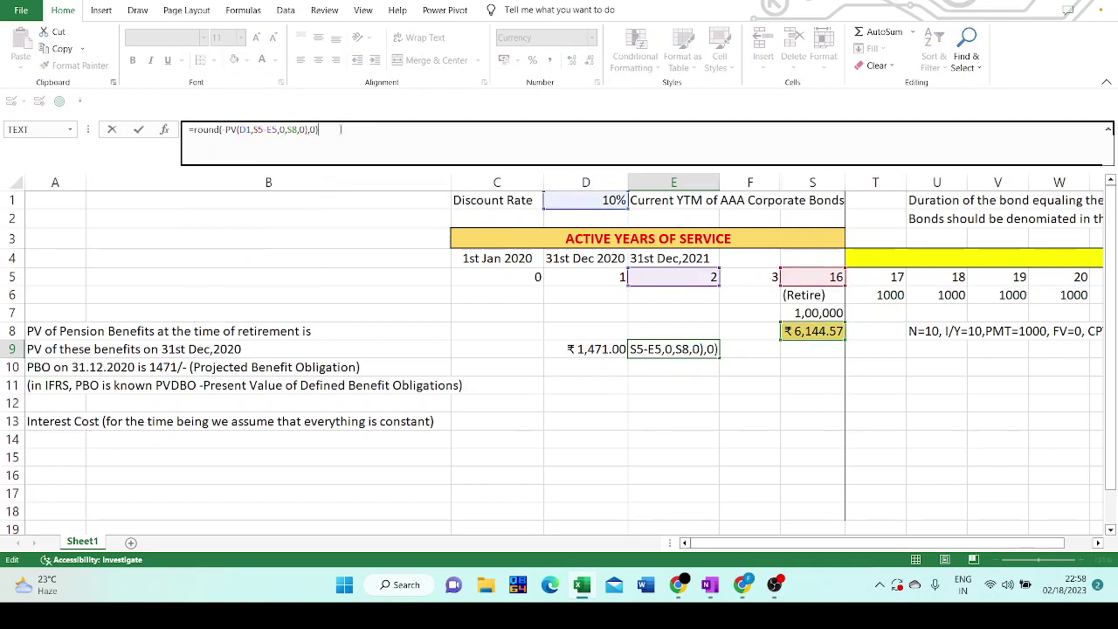
key("Return")
key("Up")
key("Up")
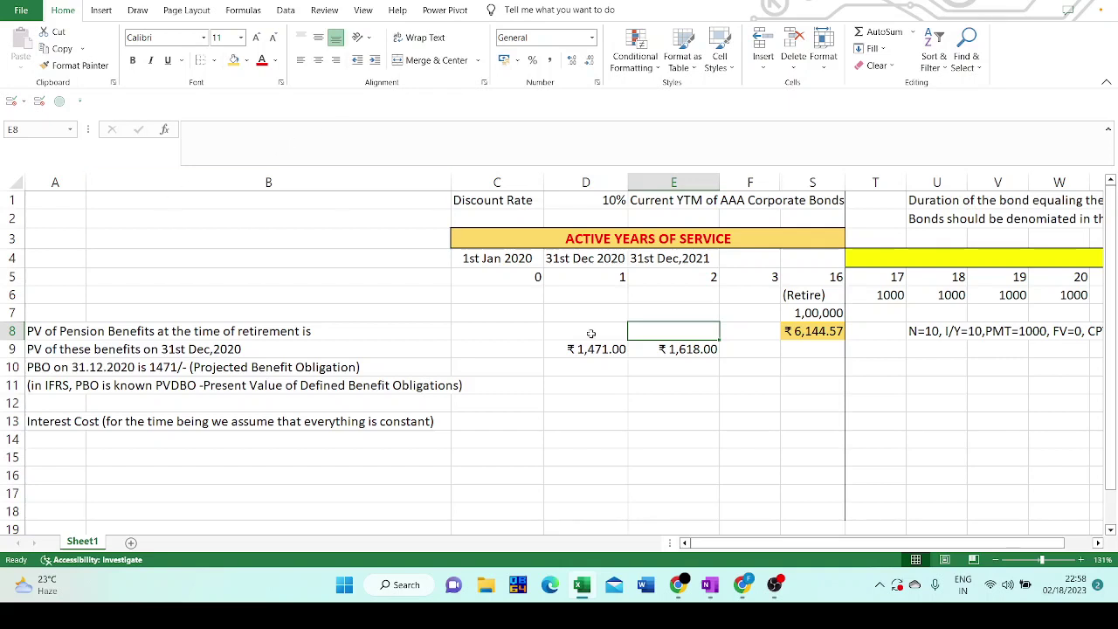
Compare the year 1 present value in D9 with the year 2 present value in E9
left_click_drag(587, 332, 594, 349)
left_click(616, 348)
left_click(666, 345)
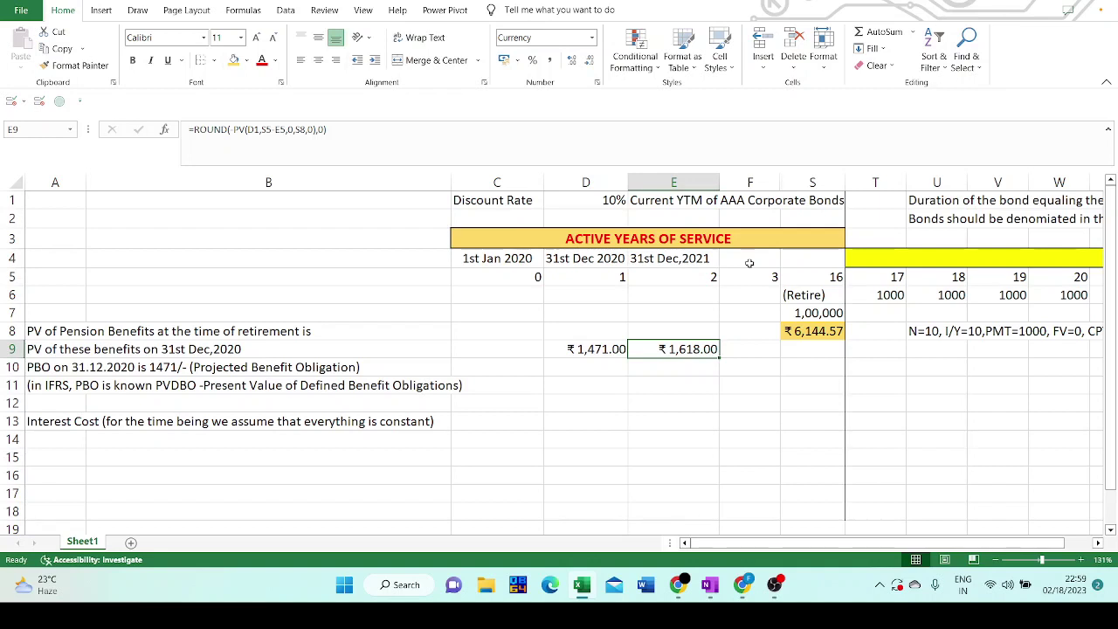
Move the merged RETIREMENT heading from T4:AC4 up to T3:AC3, level with the ACTIVE YEARS OF SERVICE heading
key("Up")
key("Up")
key("Up")
key("Up")
key("Up")
key("Right")
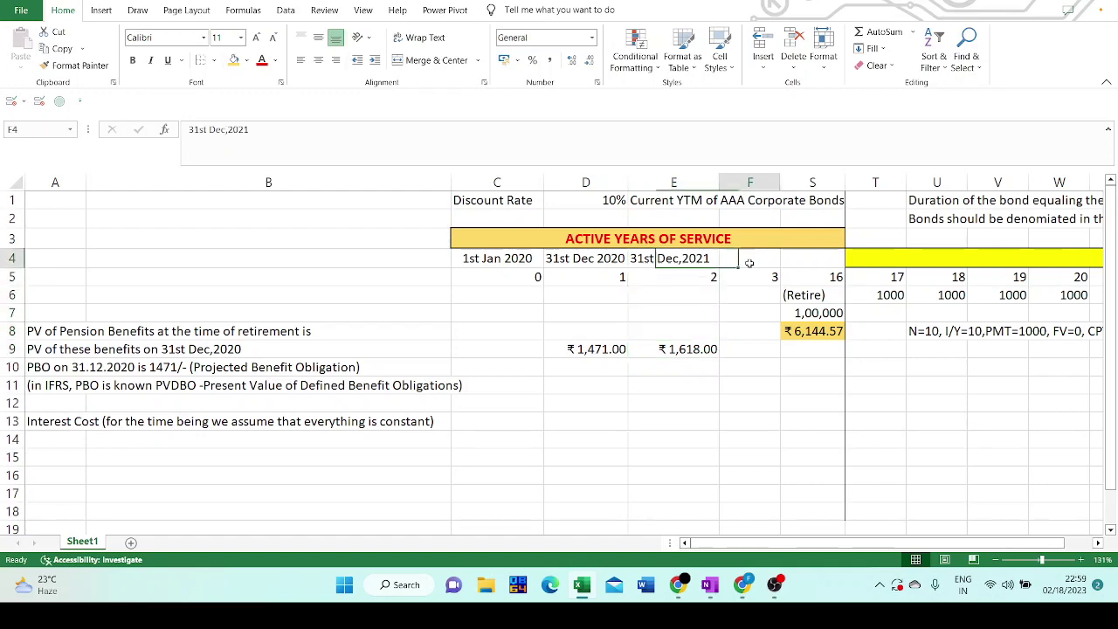
key("Right")
key("Right")
key("ctrl+c")
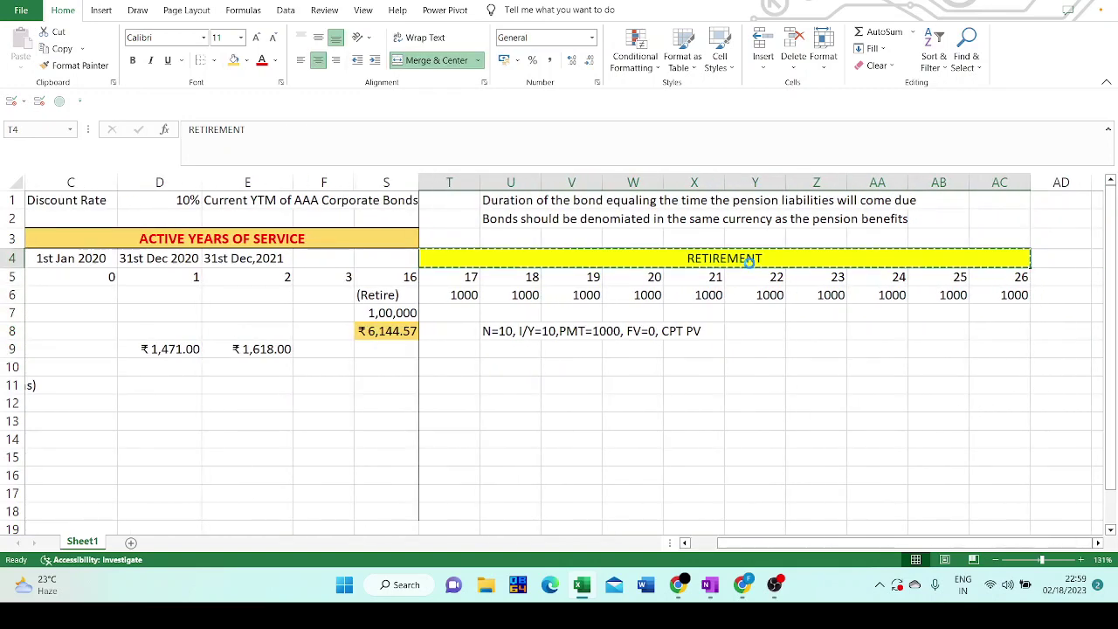
key("Up")
key("shift+Right")
key("shift+Right")
key("shift+Right")
key("shift+Right")
key("shift+Right")
key("shift+Right")
key("shift+Right")
key("shift+Right")
key("shift+Right")
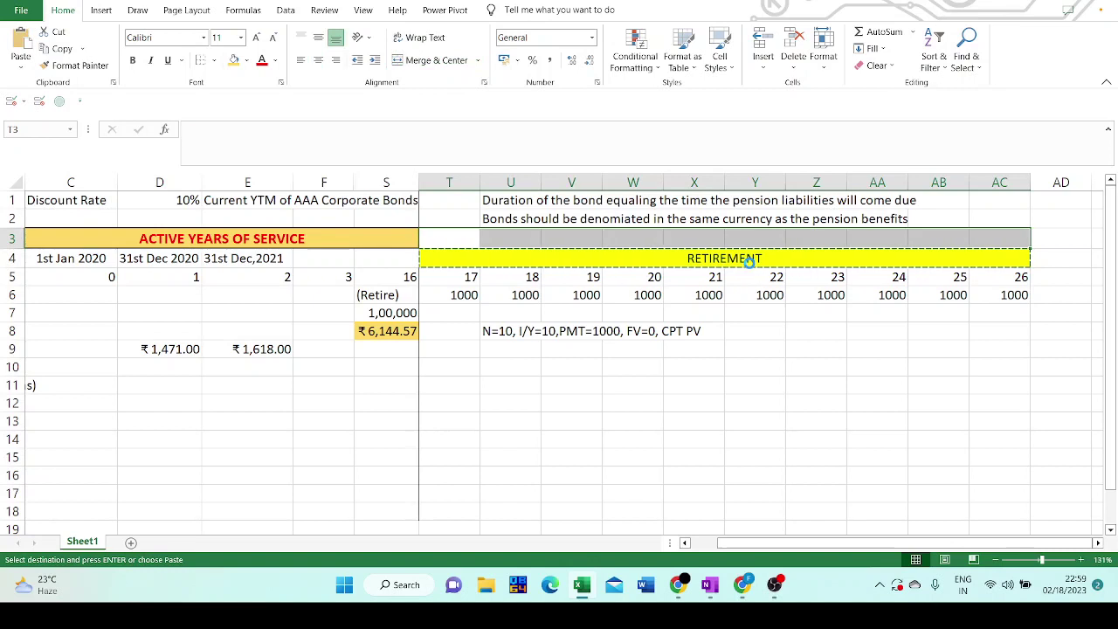
key("Return")
key("Down")
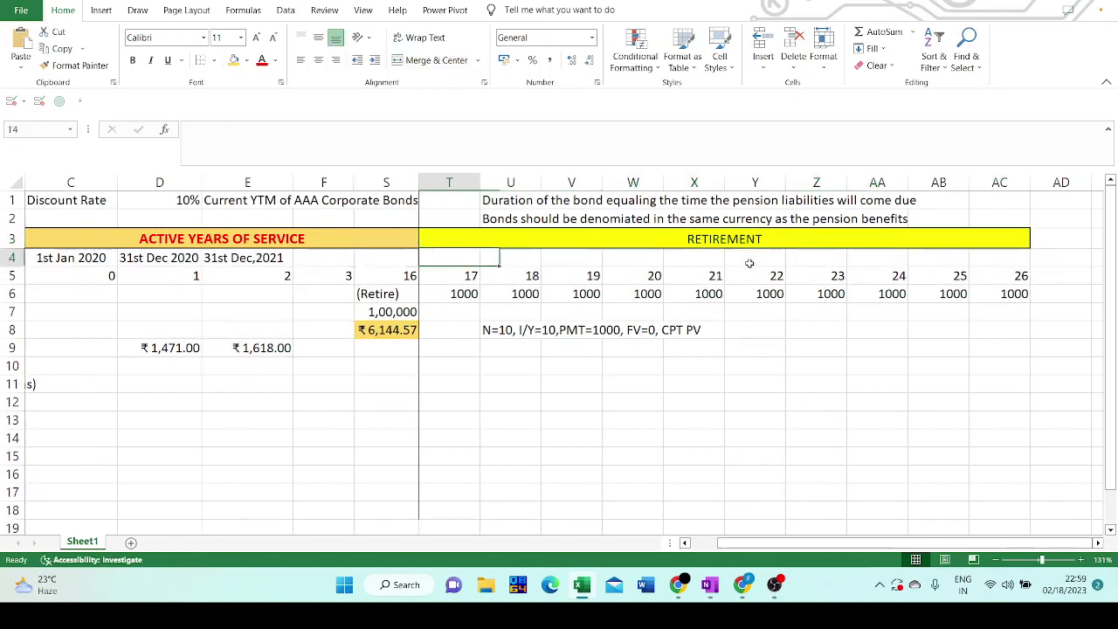
key("Down")
key("Down")
key("Down")
key("Down")
key("Down")
key("Left")
key("Left")
key("Left")
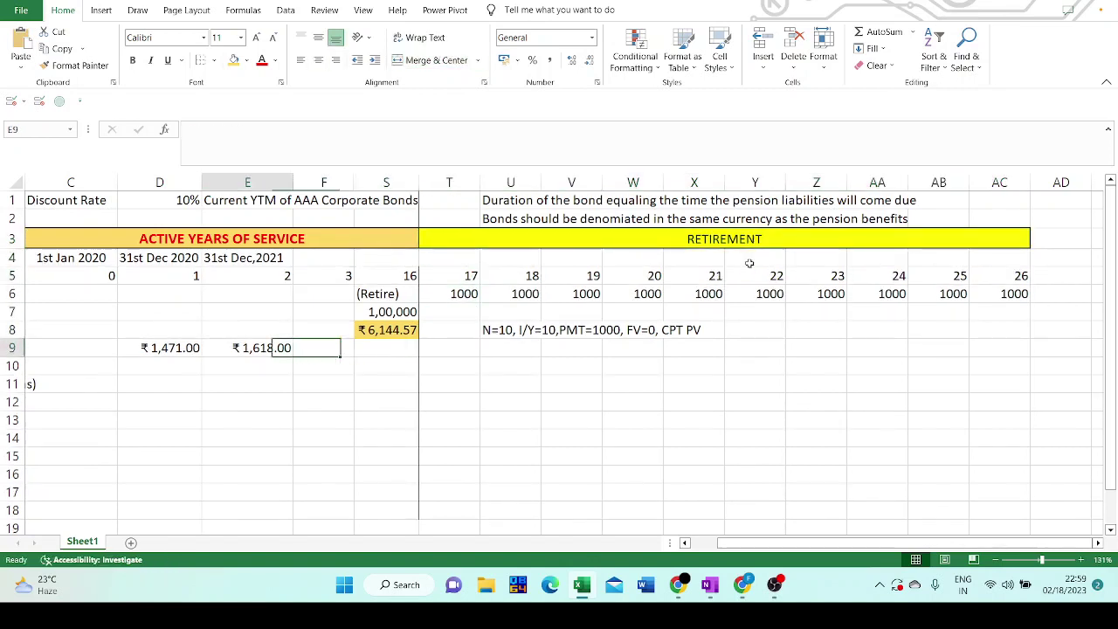
key("Left")
key("Left")
key("Left")
key("Left")
key("Down")
key("Down")
key("Down")
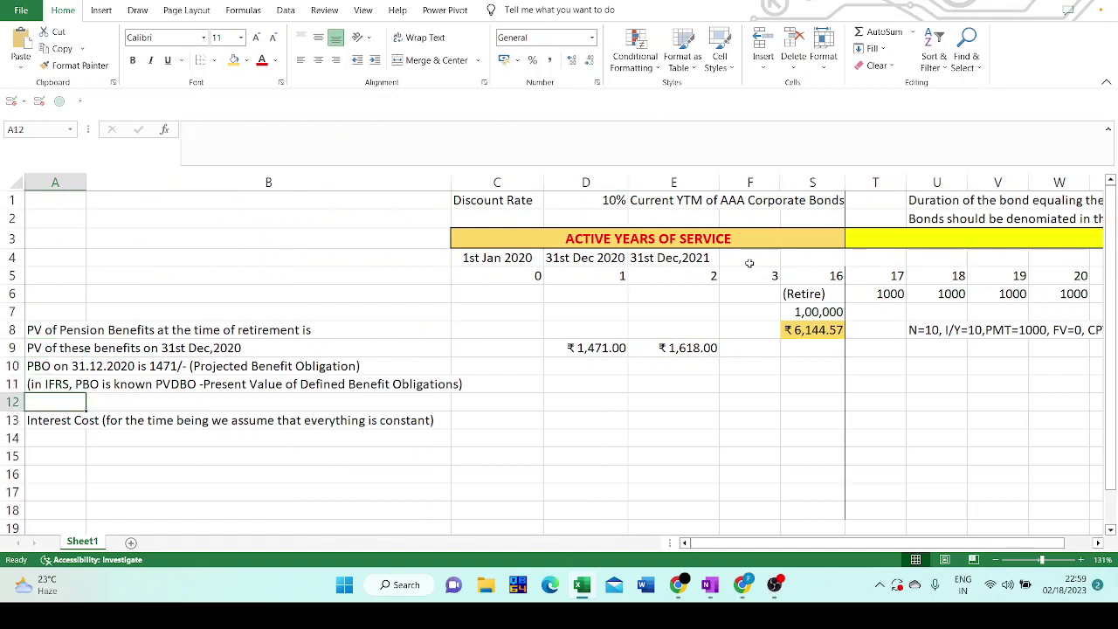
key("Down")
key("Down")
key("Down")
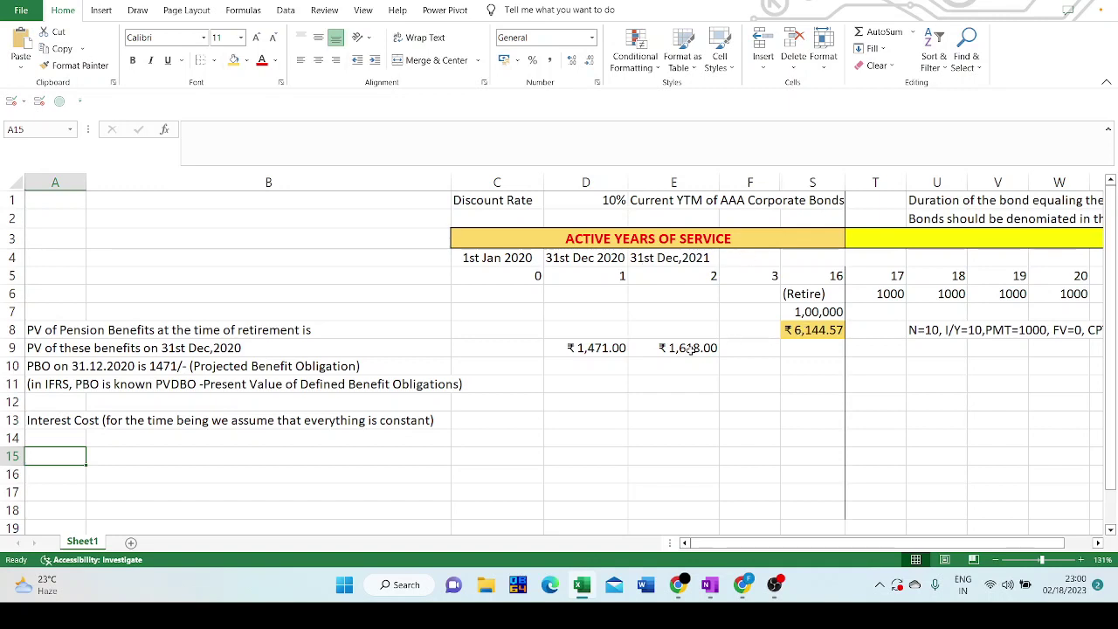
Examine the retirement value in S8 and the present value formulas in D9 and E9 against their date headings
left_click(821, 329)
left_click(603, 345)
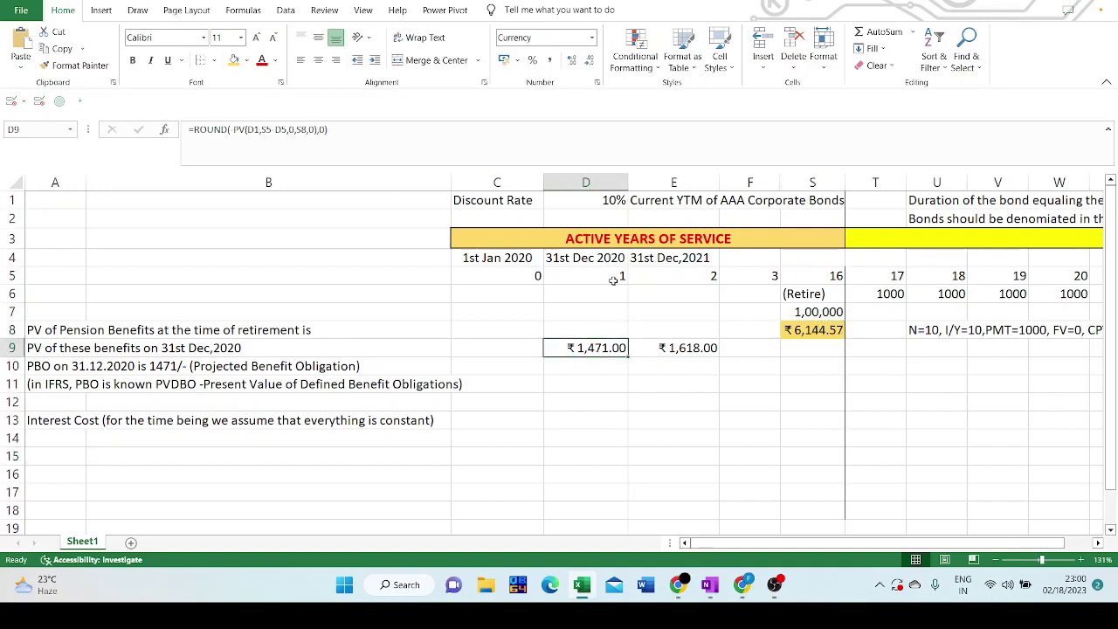
left_click(715, 344)
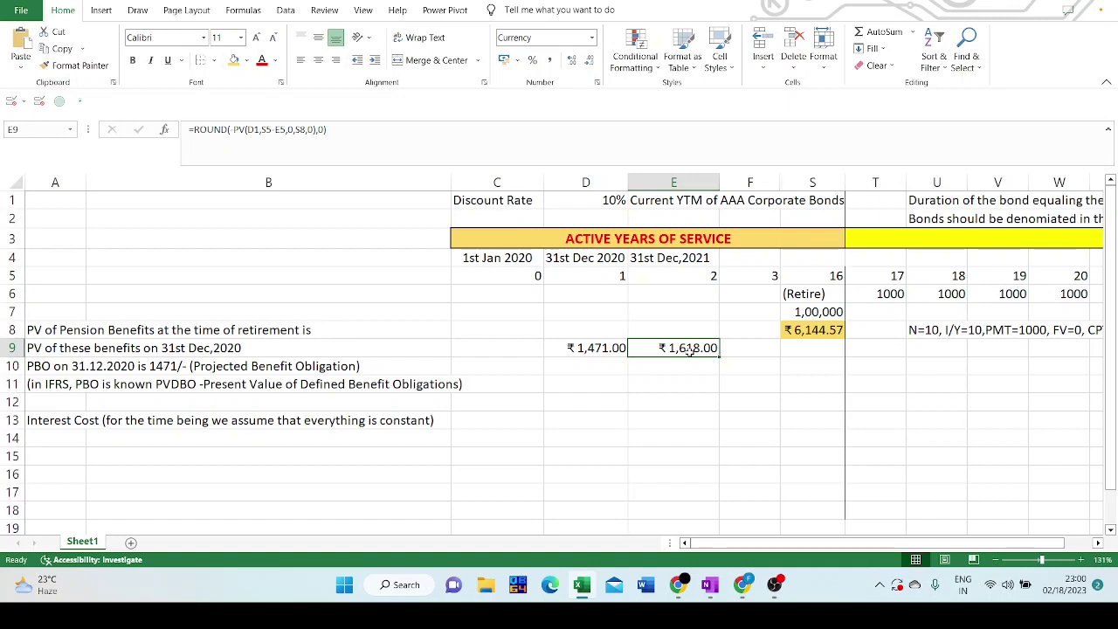
left_click(584, 258)
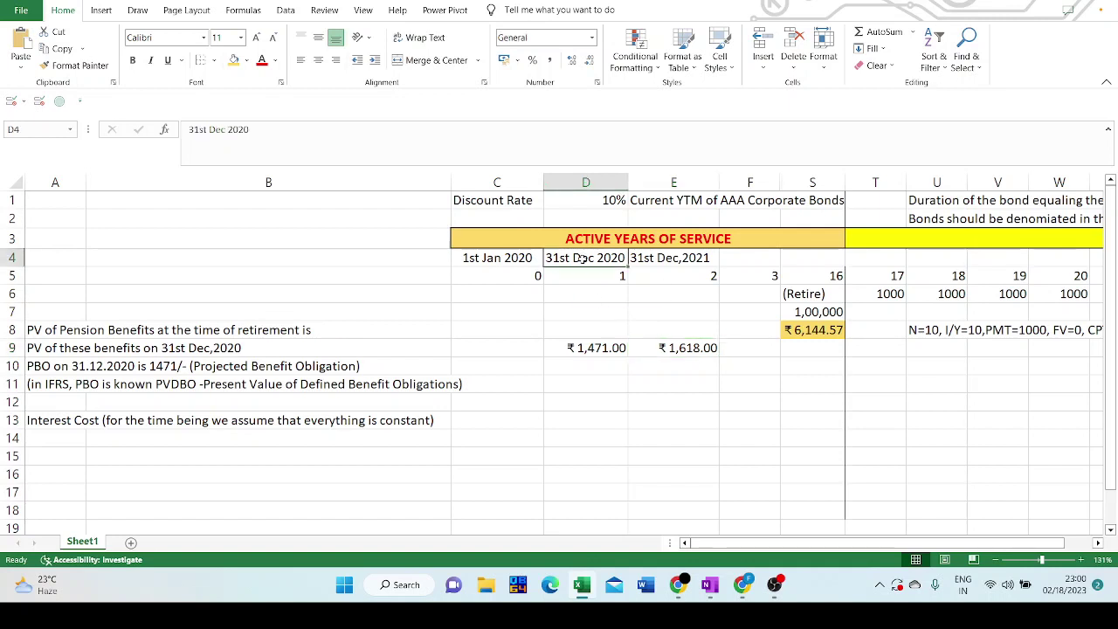
left_click(596, 348)
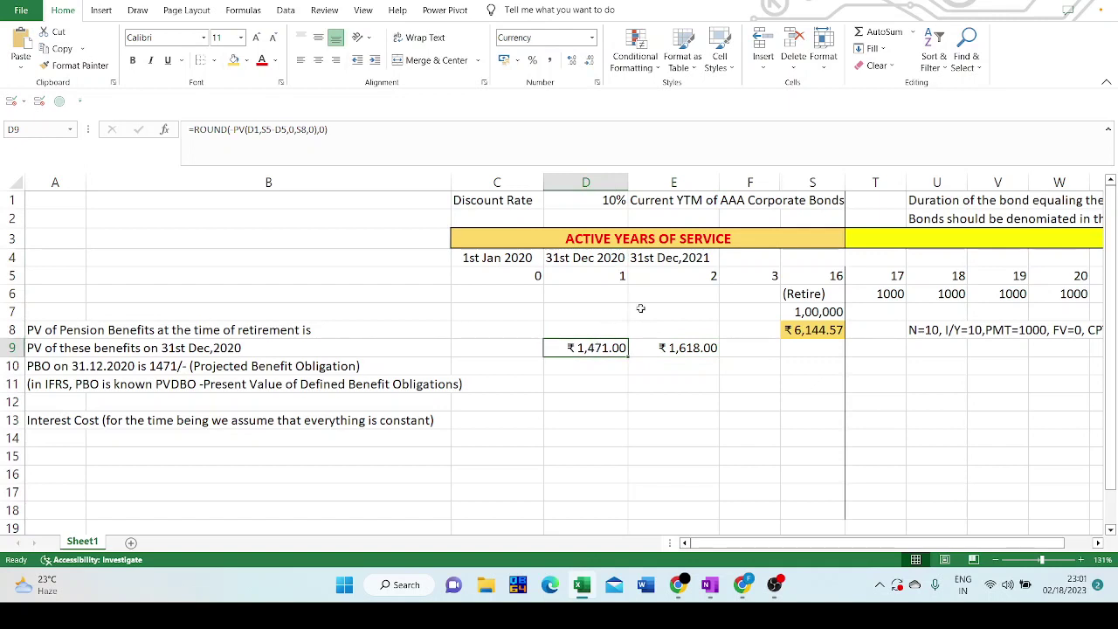
left_click(673, 349)
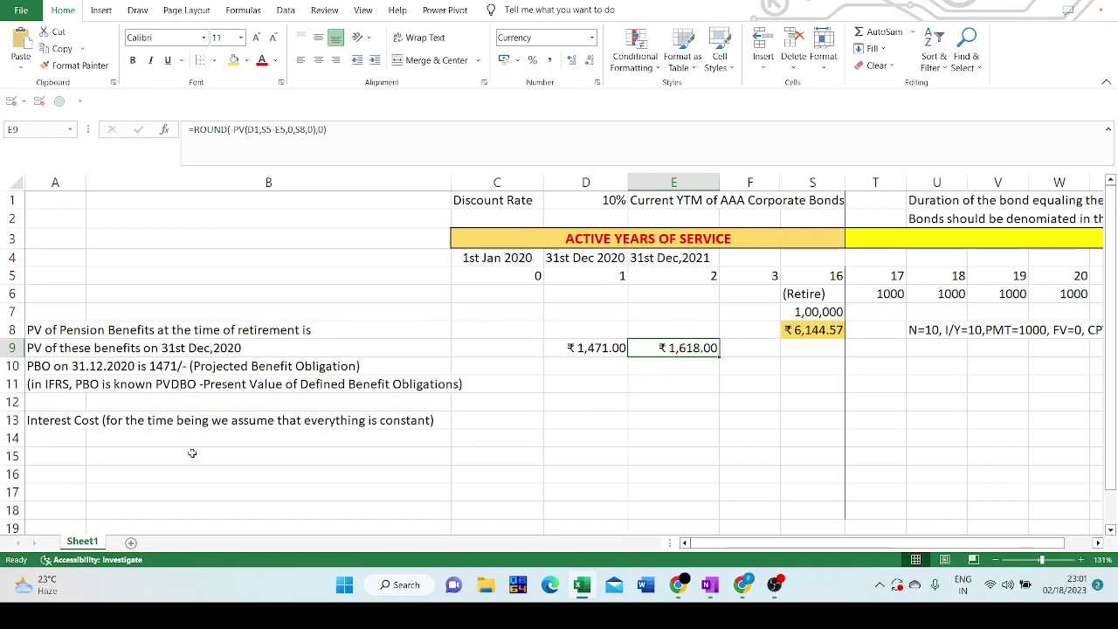
Label B14 "Opening PBO on 31st Dec,2020" under Interest Cost and enter 1471 beside it in C14
left_click(149, 439)
type("O")
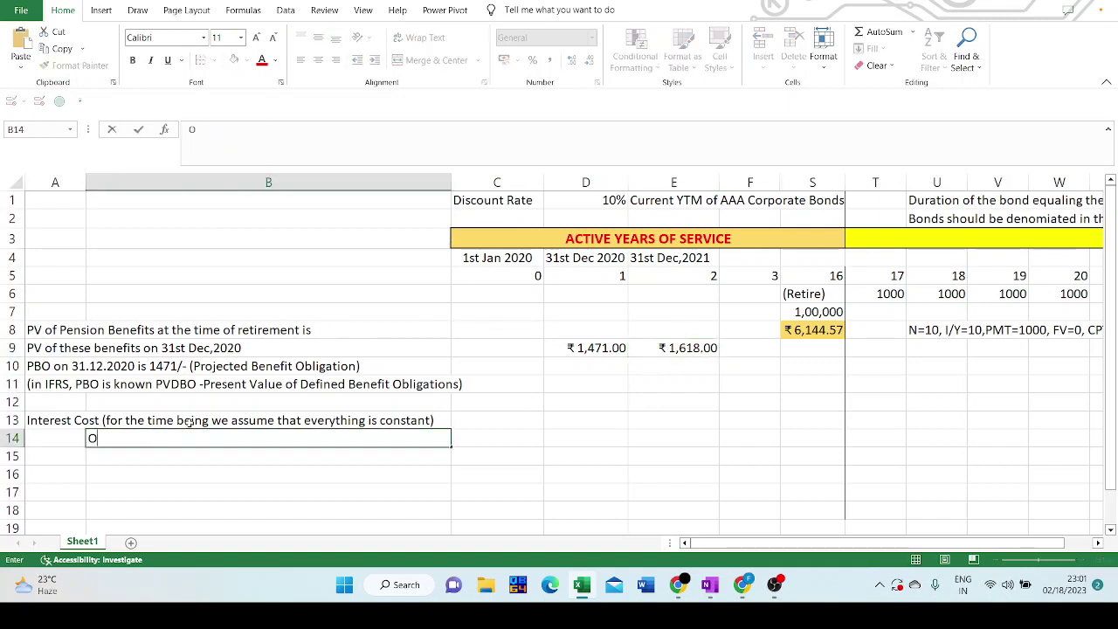
type("pening PBO")
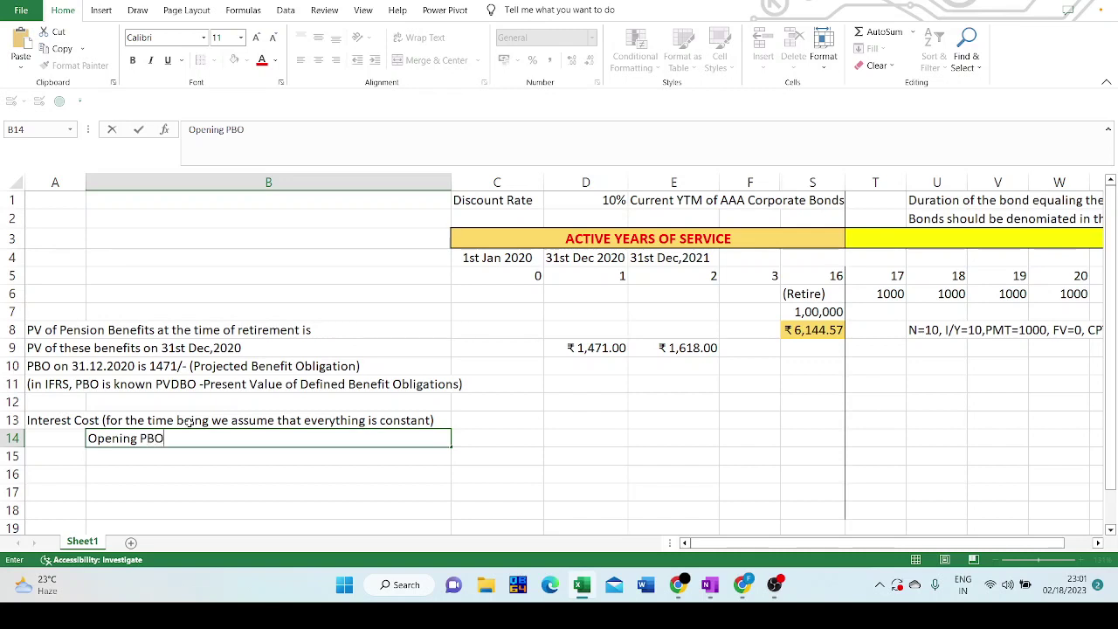
type(" on 31st Dec")
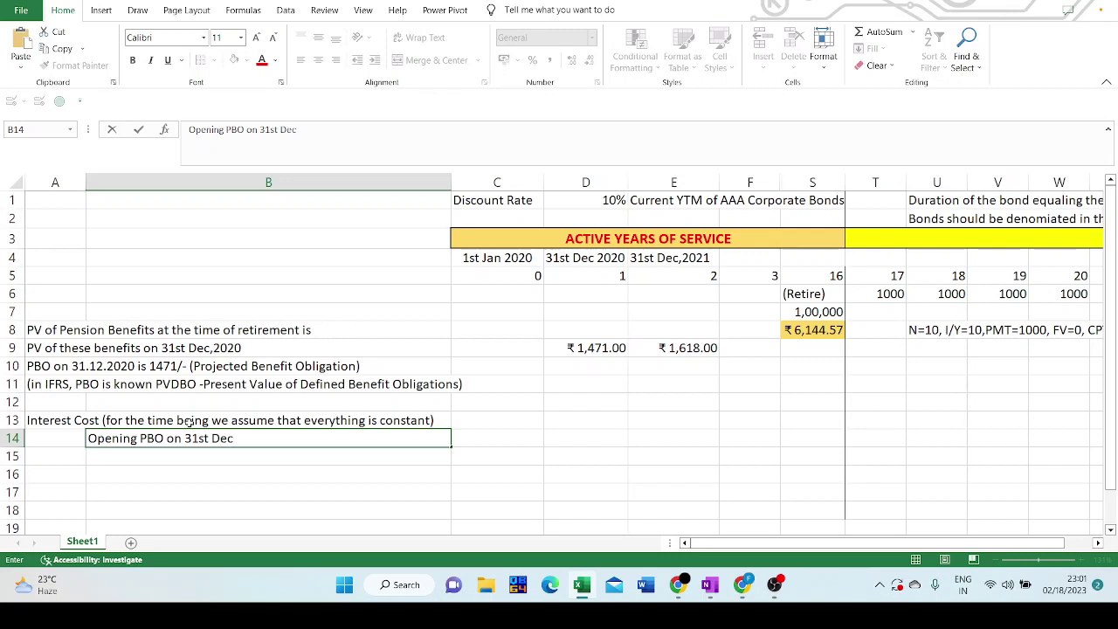
type(",")
type("20")
key("Return")
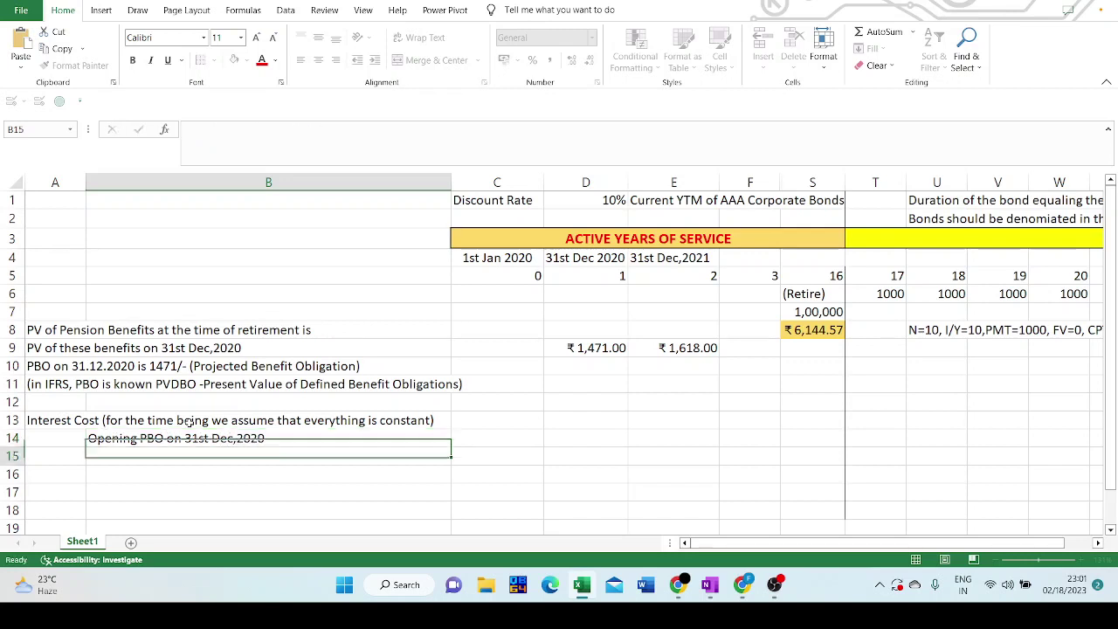
key("Up")
key("Right")
type("1471")
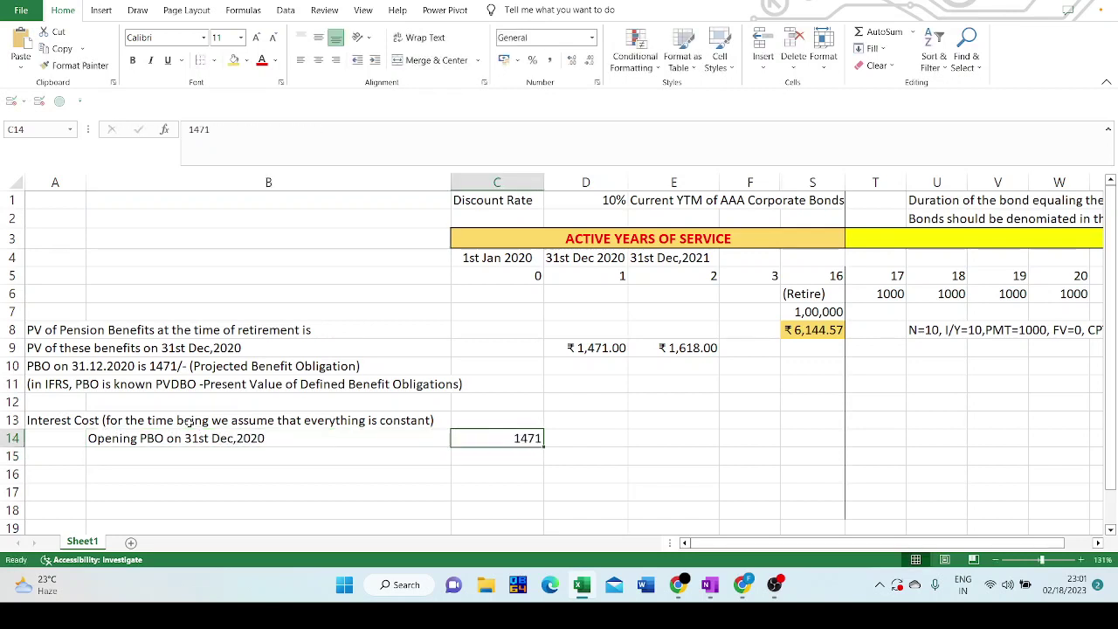
key("Return")
key("Left")
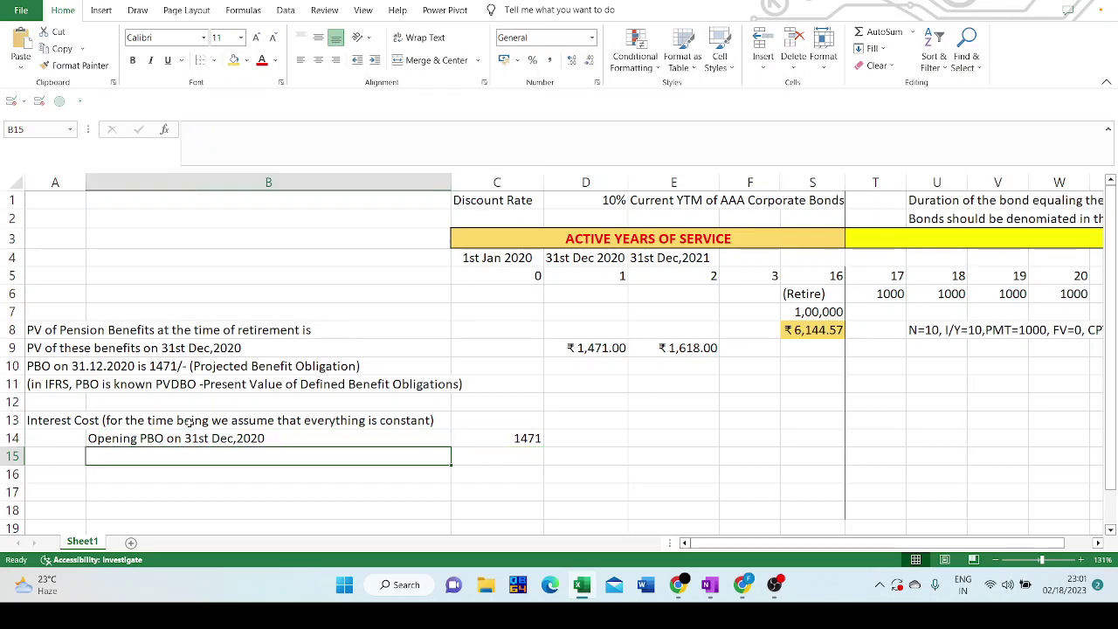
type("Closing")
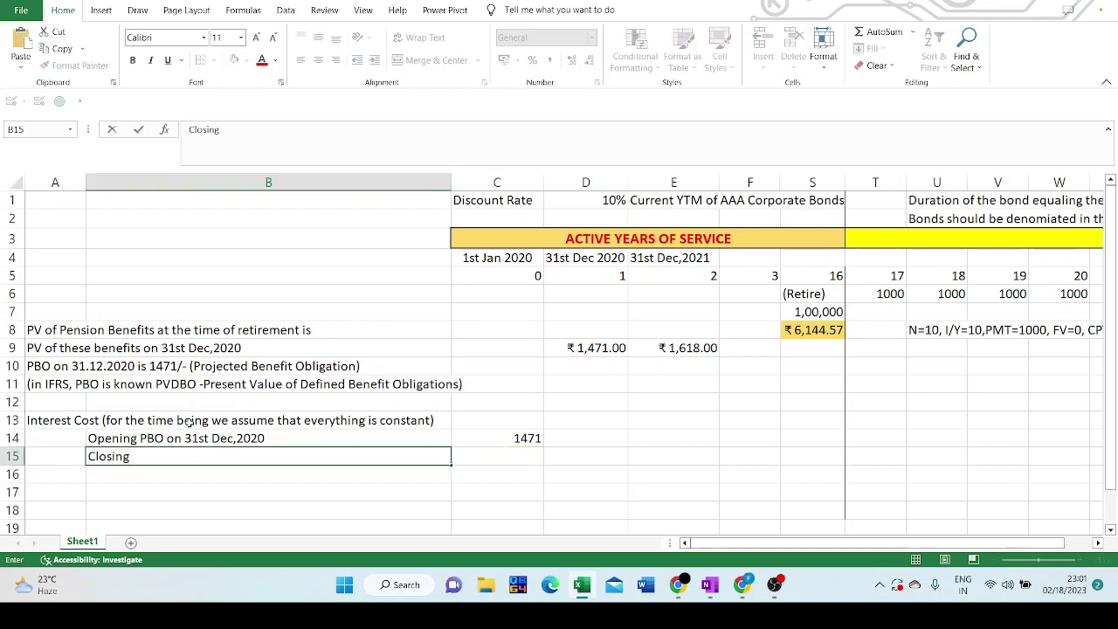
key("Escape")
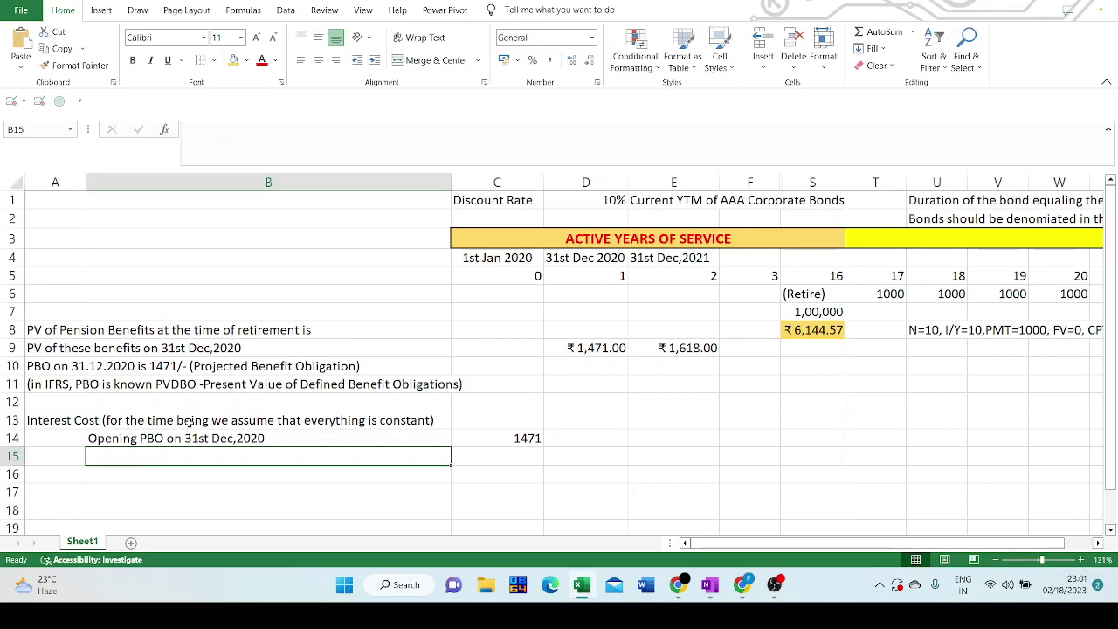
Change the date in the B14 label so it reads "Opening PBO on 1st Jan ,2021"
key("Up")
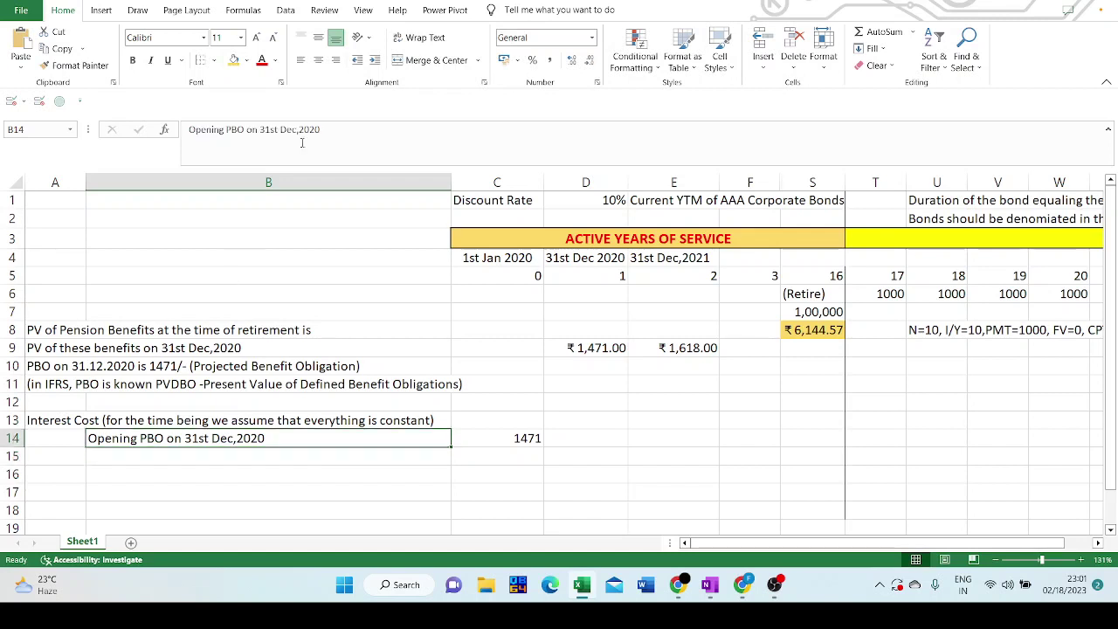
left_click_drag(259, 129, 297, 129)
key("BackSpace")
type("1st ")
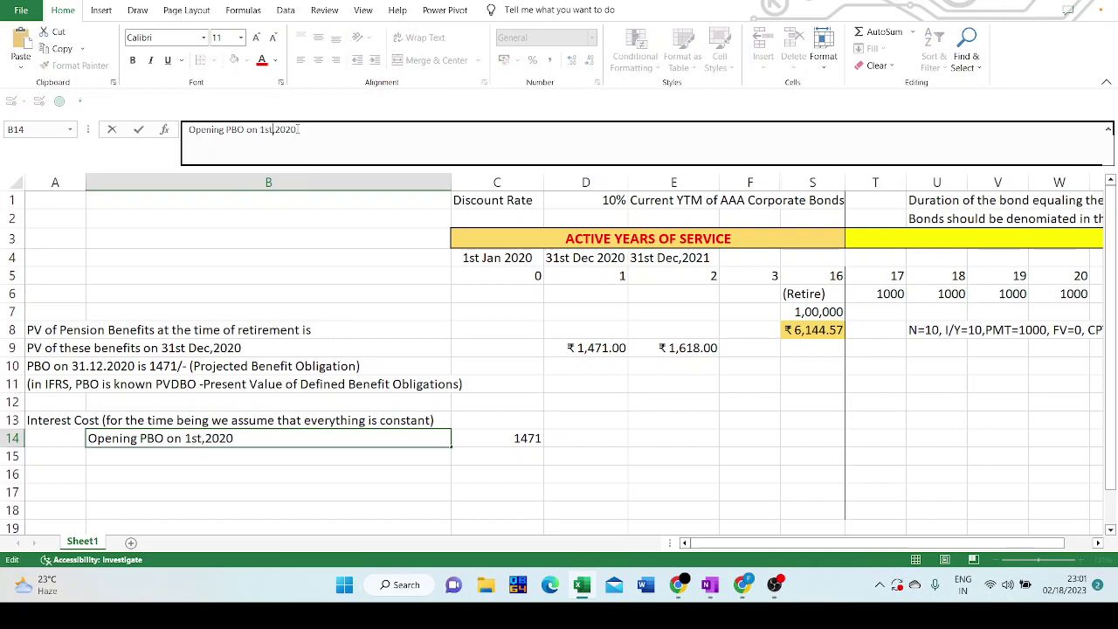
type("Jan")
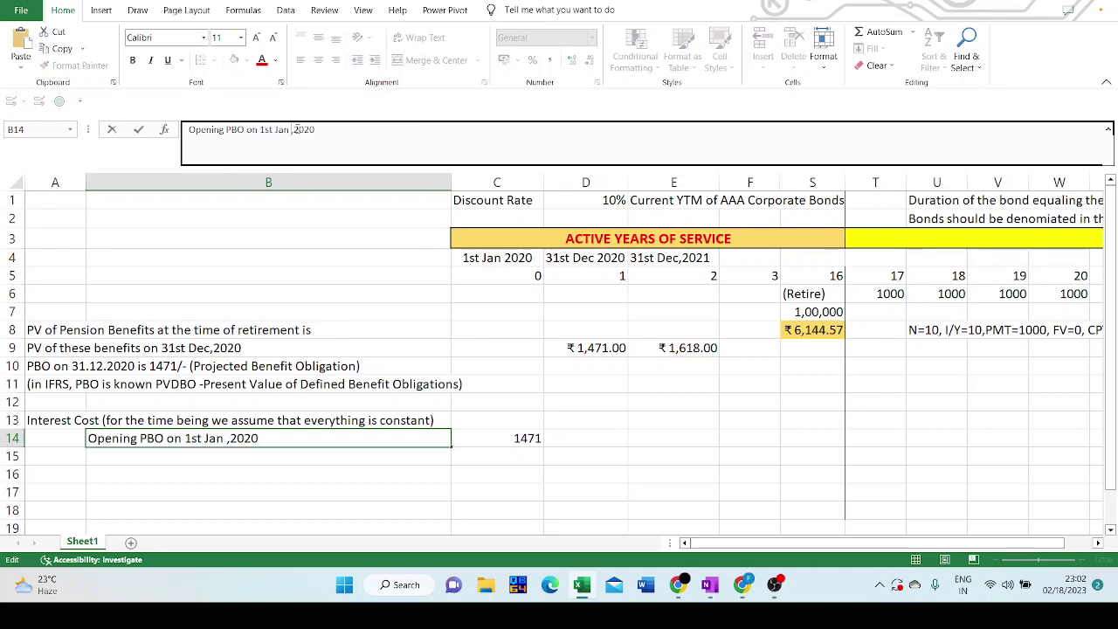
key("BackSpace")
type("1")
key("Return")
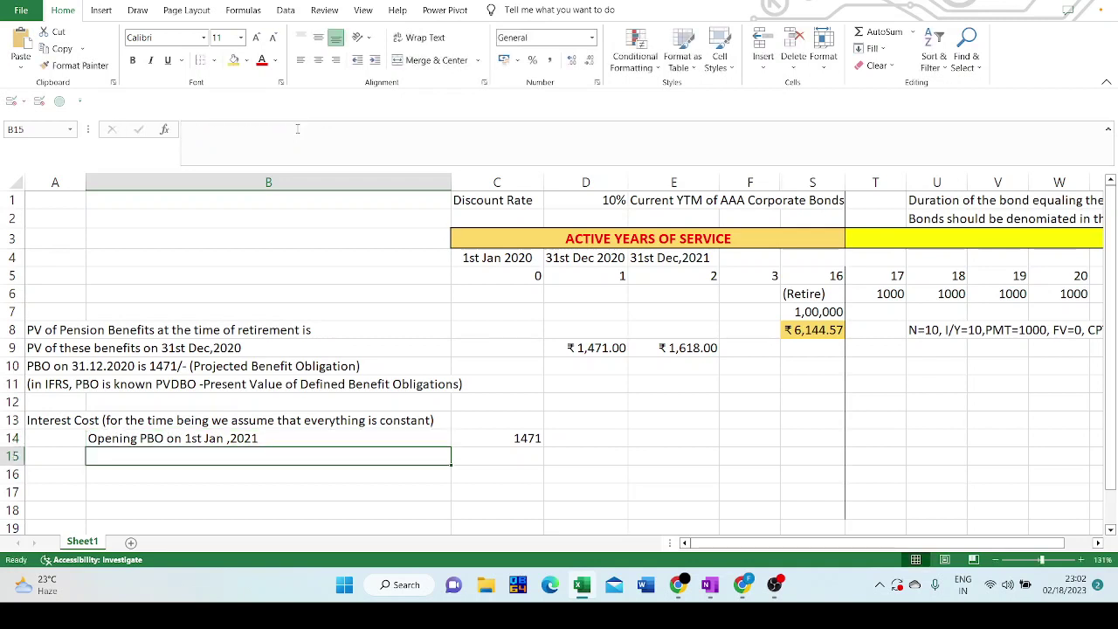
Label B15 "Closing PBO on 31st Dec 2021" and enter 1618 beside it in C15
type("Closing ")
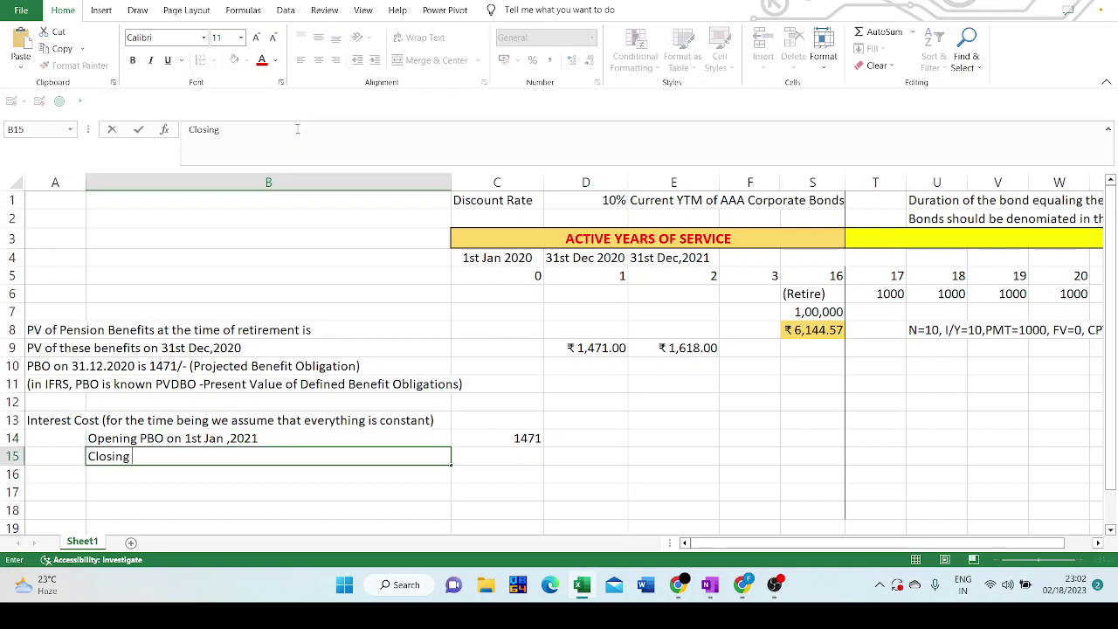
type("PBO on 31st Dec 2021")
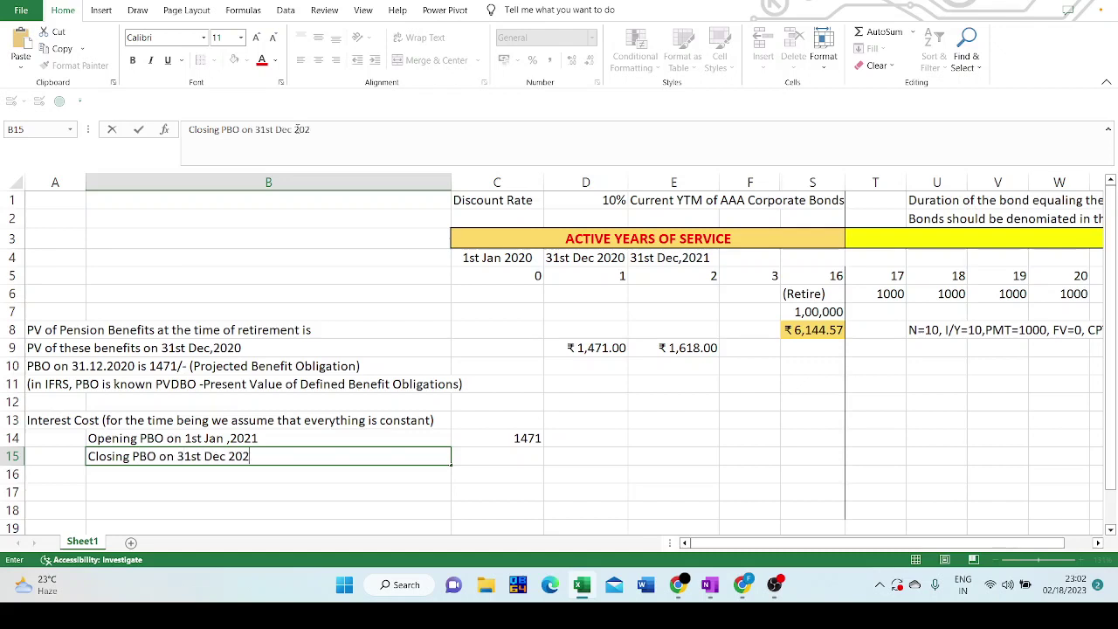
key("Return")
key("Up")
key("Right")
type("1618")
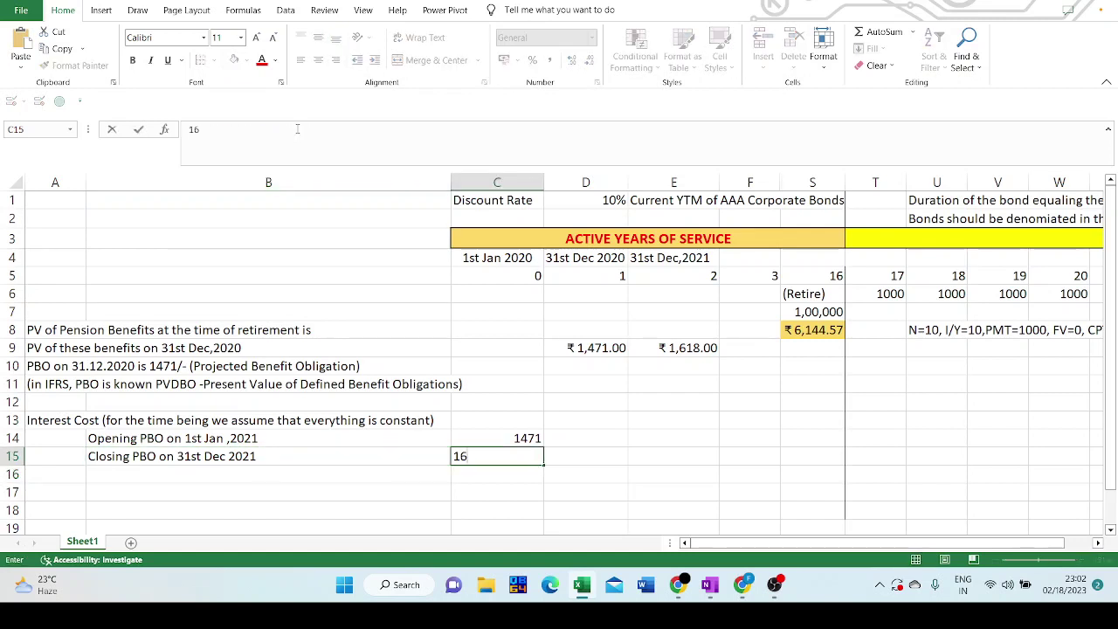
key("Return")
Label B16 "Increase in PBO" below the closing PBO row
key("Up")
key("Up")
key("Left")
key("Down")
key("Down")
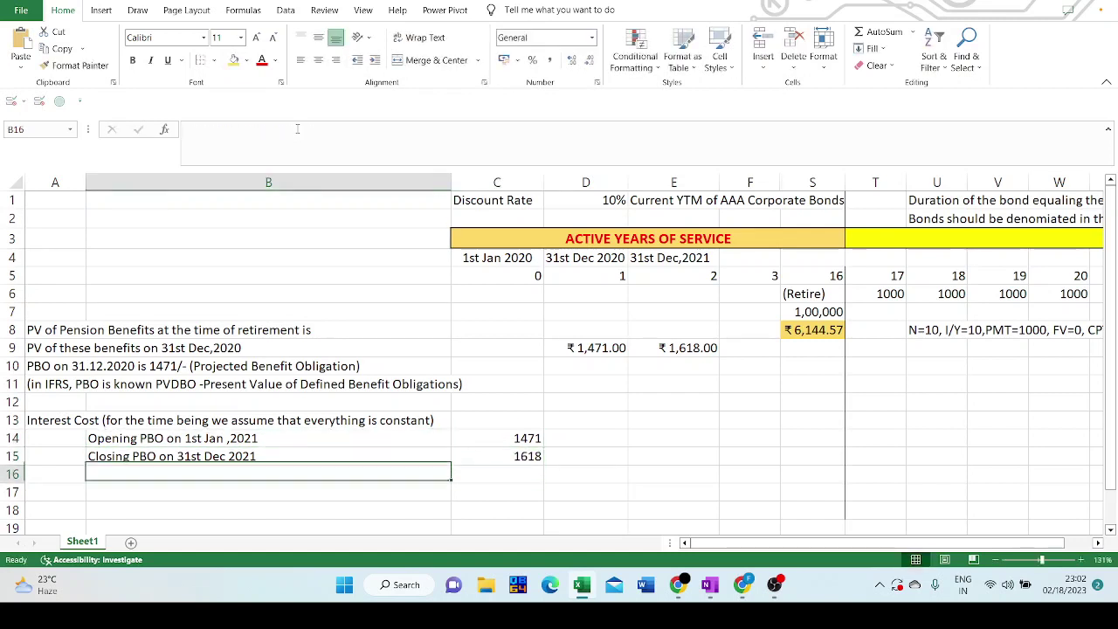
type("O")
key("BackSpace")
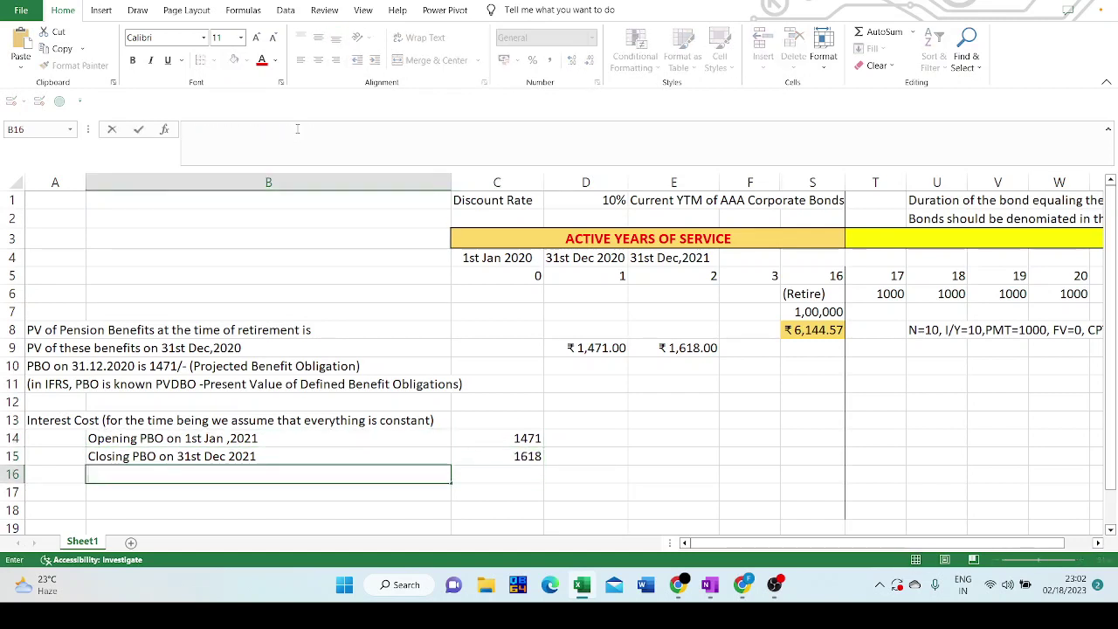
type("P")
key("BackSpace")
type("Increase in PVI")
key("BackSpace")
key("BackSpace")
type("BO")
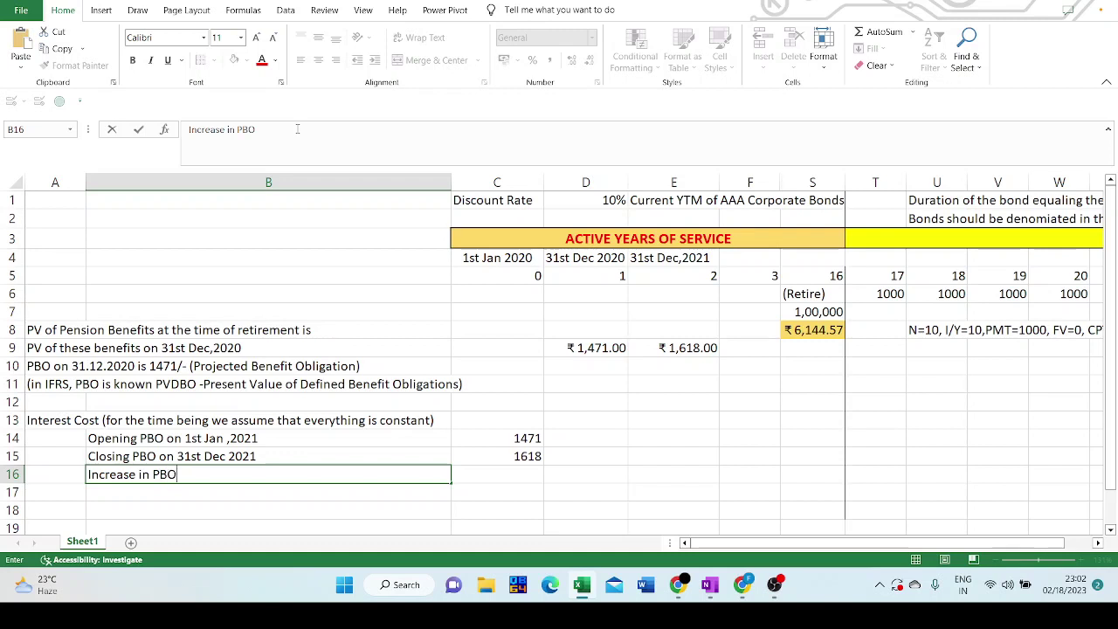
key("Return")
Calculate the increase in C16 by subtracting the opening PBO in C14 from the closing PBO in C15
key("Up")
key("Right")
type("=")
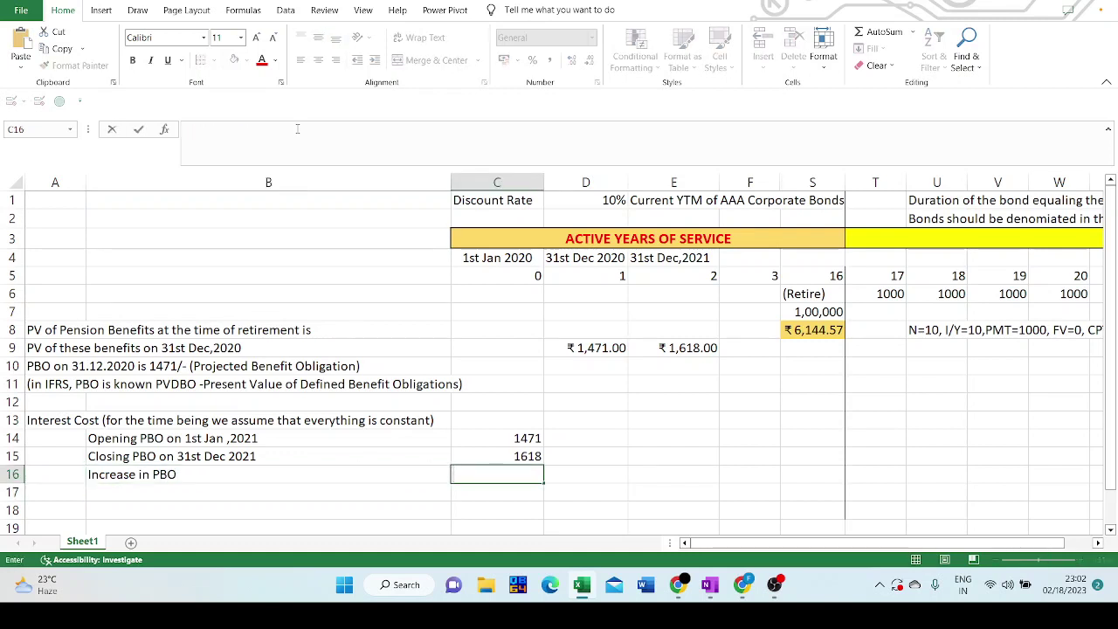
key("Up")
type("-")
key("Up")
key("Up")
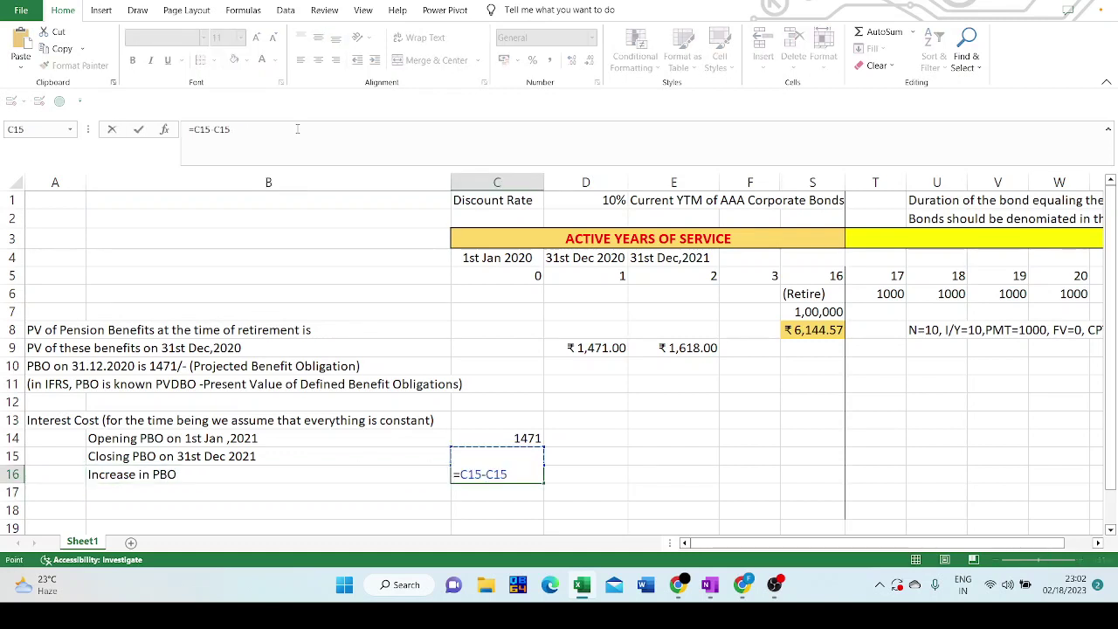
key("Return")
Extend the B16 label to read "Increase in PBO---> Interest Cost"
key("Left")
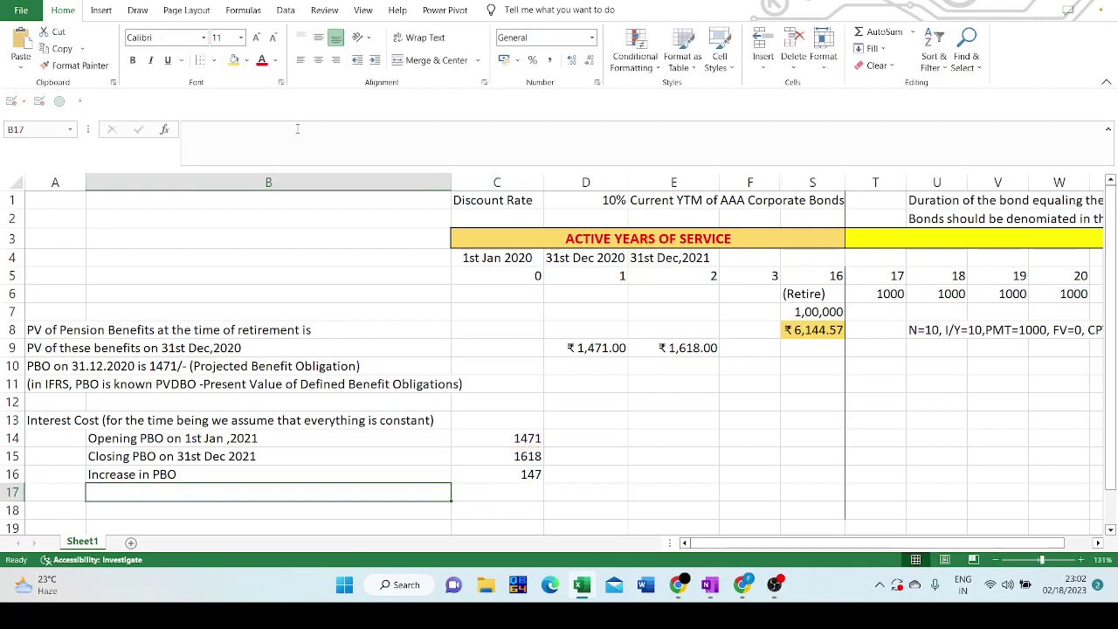
key("Up")
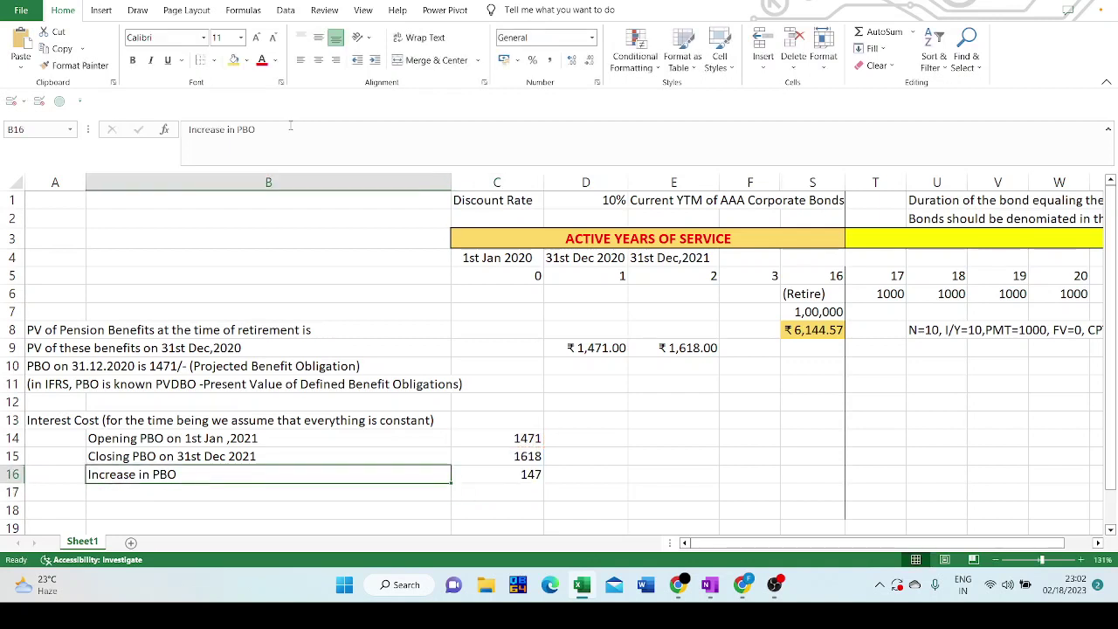
left_click(290, 126)
type("---> Int")
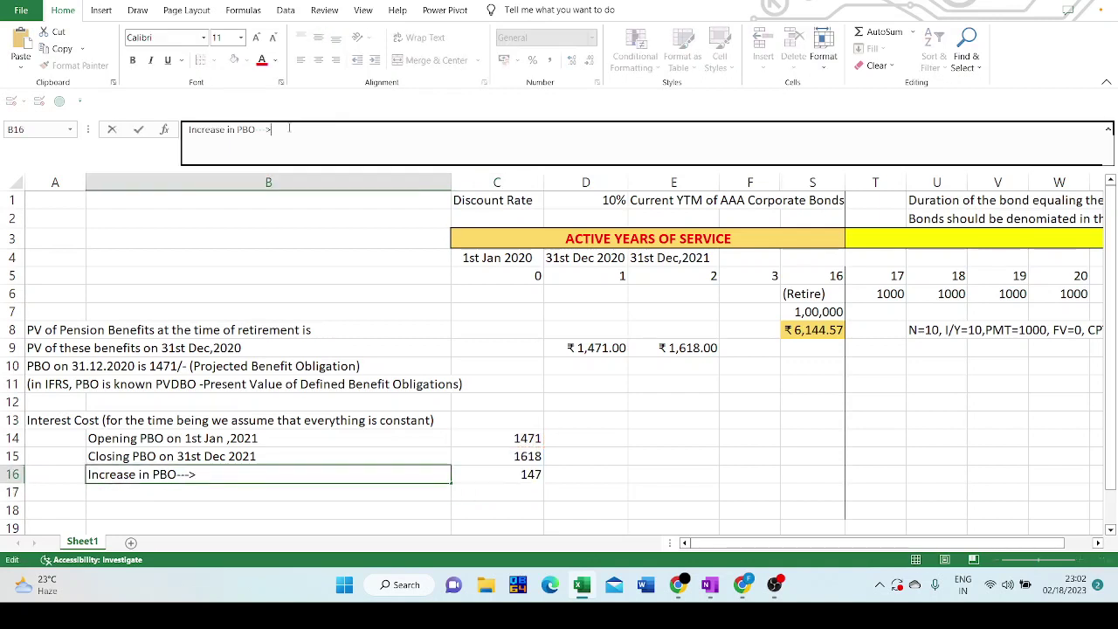
type("erest Cost")
key("Return")
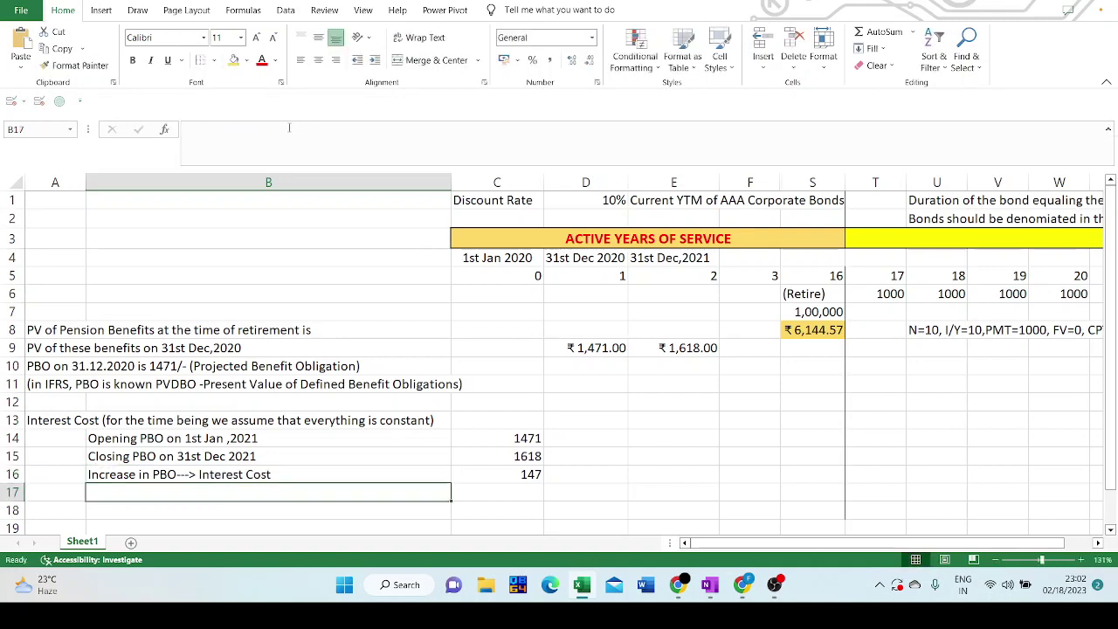
Enter the note "It is the increase in PBO due to passage of time keeping everything else constant" in B17
type("IT is")
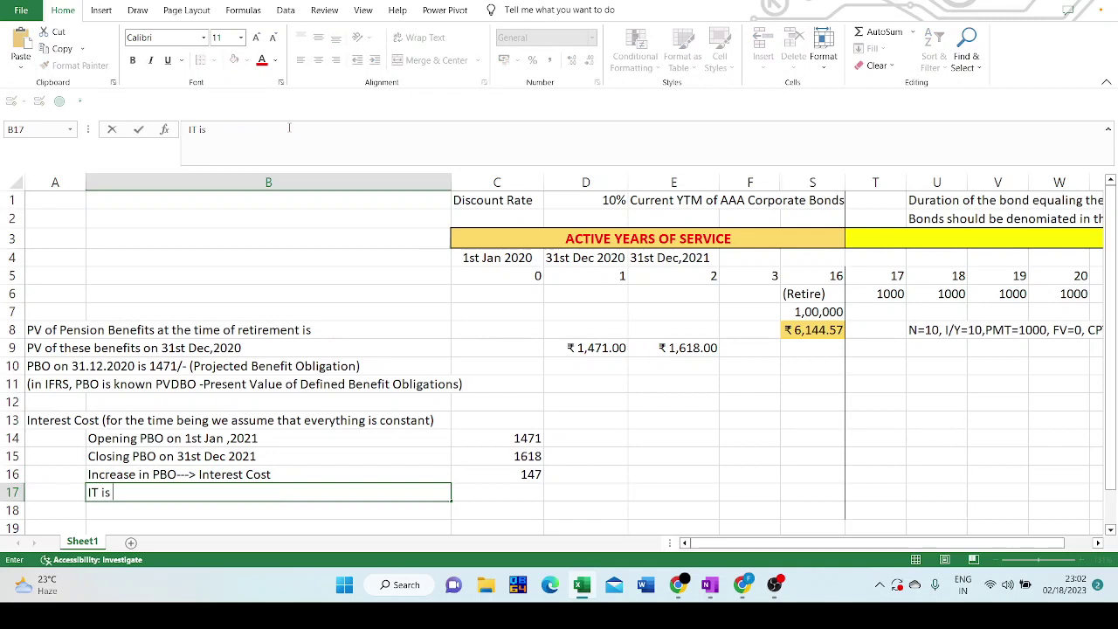
key("BackSpace")
key("BackSpace")
key("BackSpace")
key("BackSpace")
type("t is in")
key("BackSpace")
key("BackSpace")
type("the inc")
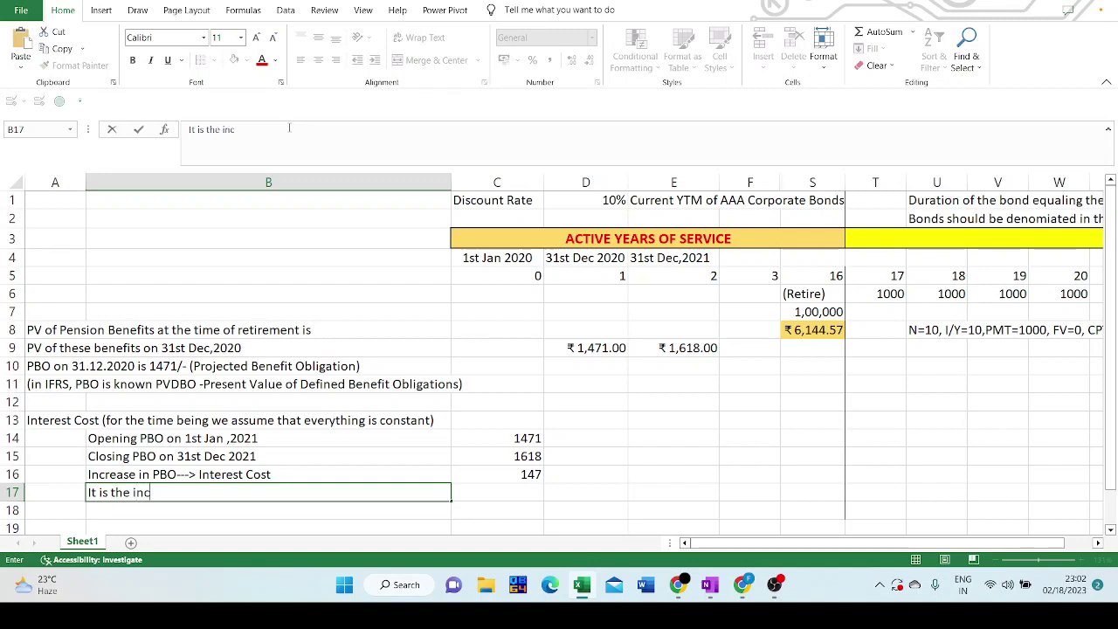
type("rease in P")
type("BO dure")
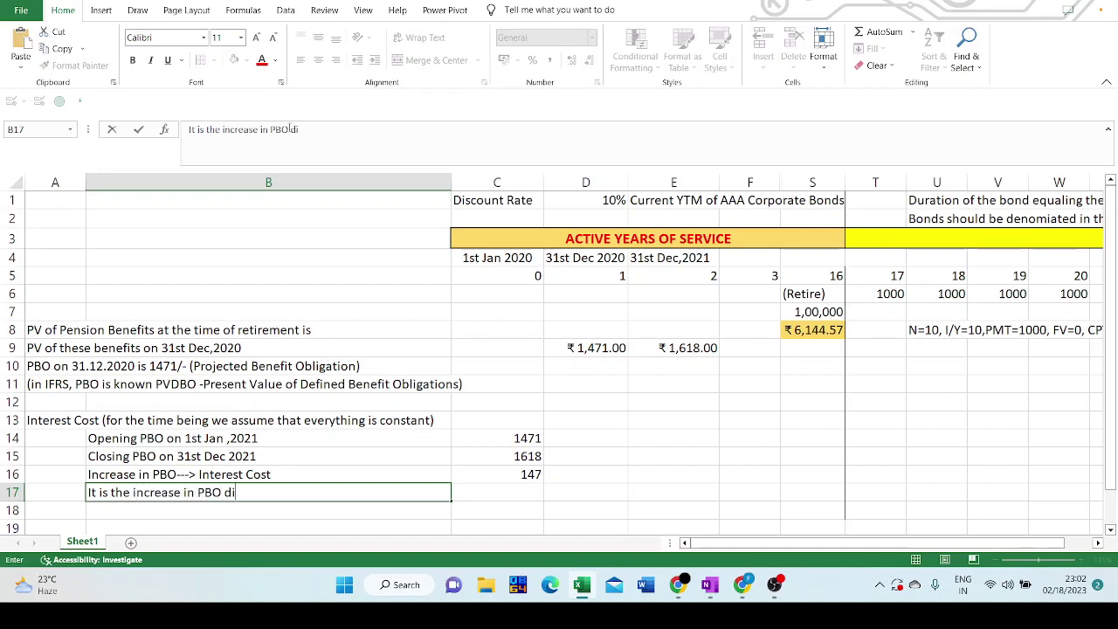
key("BackSpace")
key("BackSpace")
type("e to passag")
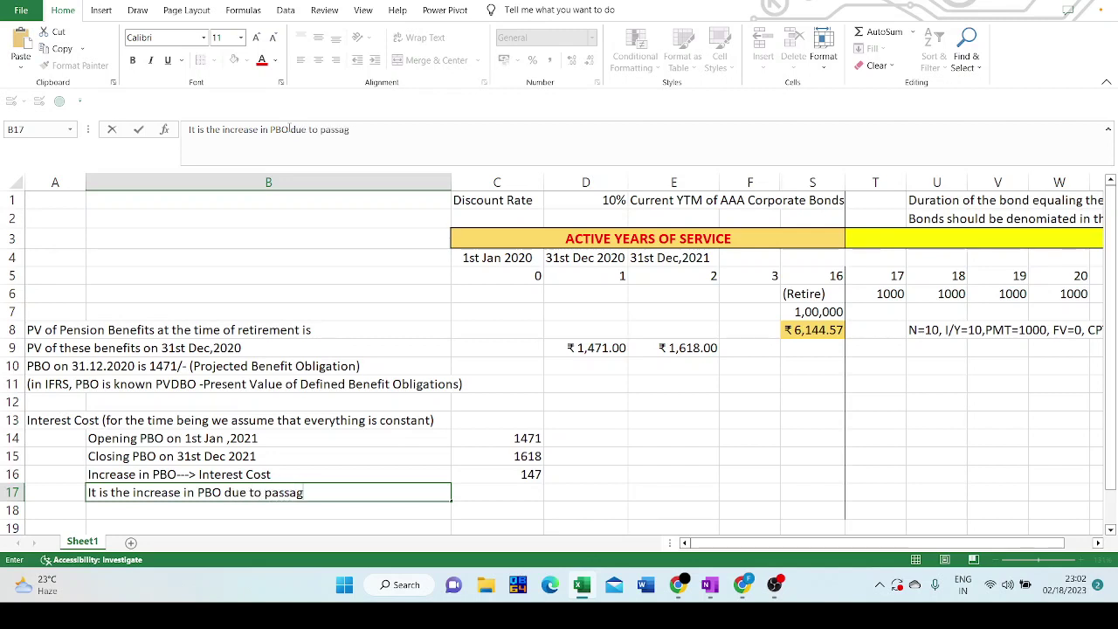
type("e of time keeping ")
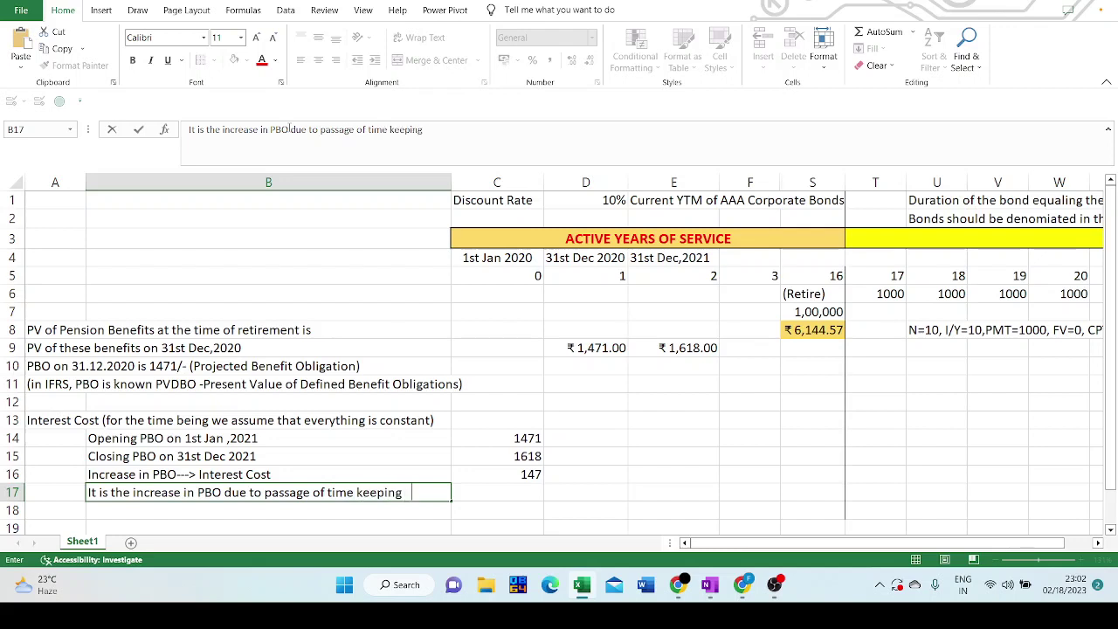
type("everything else co")
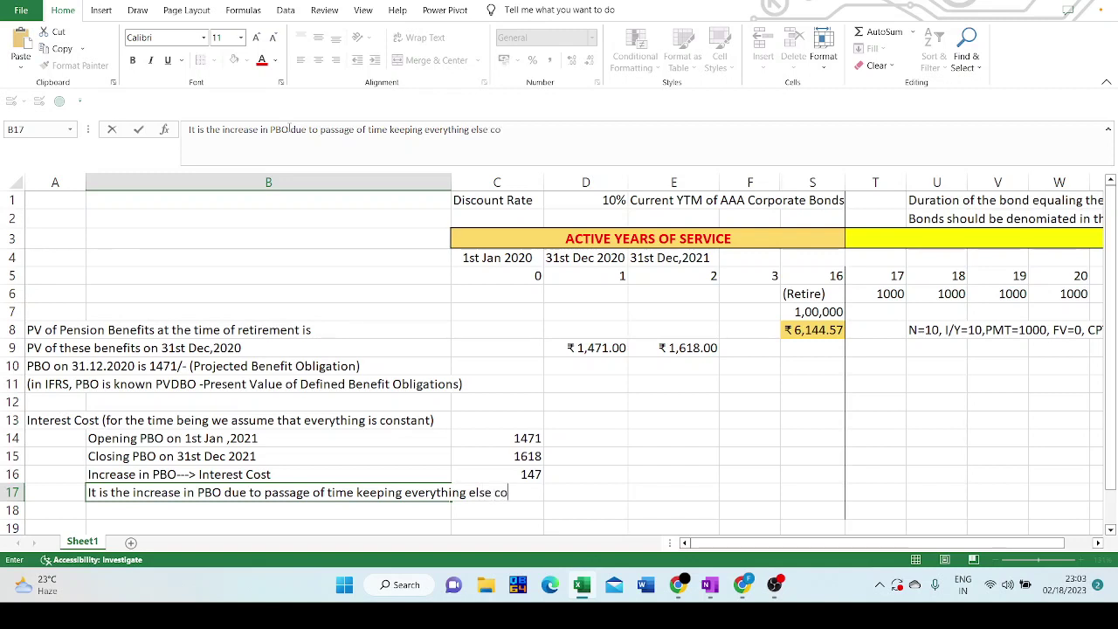
type("nstant")
key("Return")
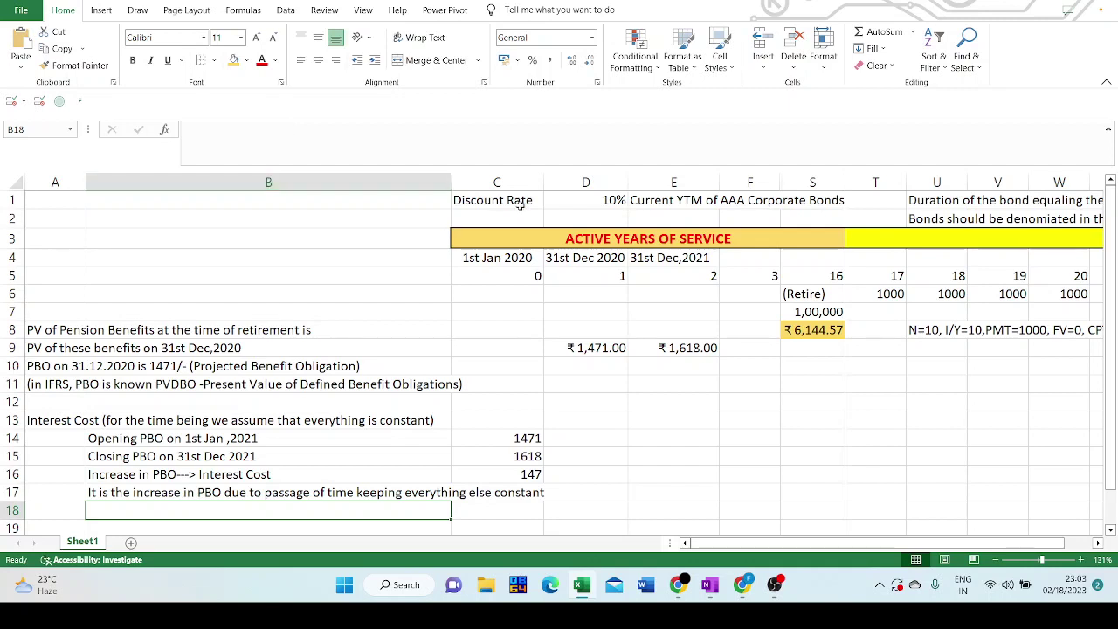
Switch to OneNote and handwrite "CV of loan ↑ accrued interest" in the blank space below the boxed Investment manager note
left_click(709, 584)
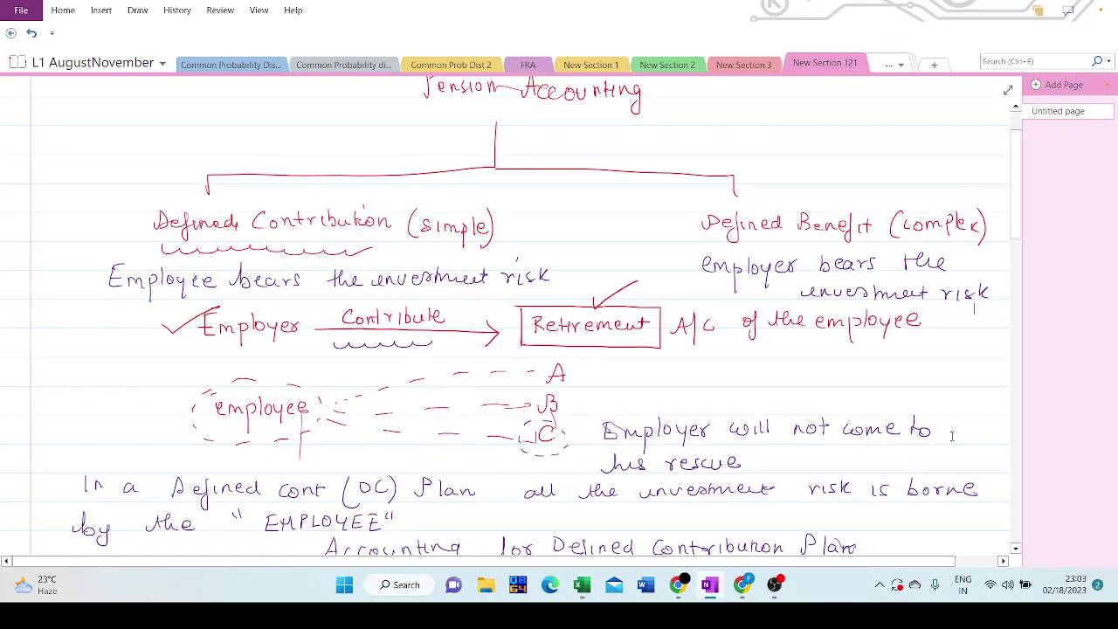
left_click(1016, 426)
left_click(1016, 426)
left_click(1015, 426)
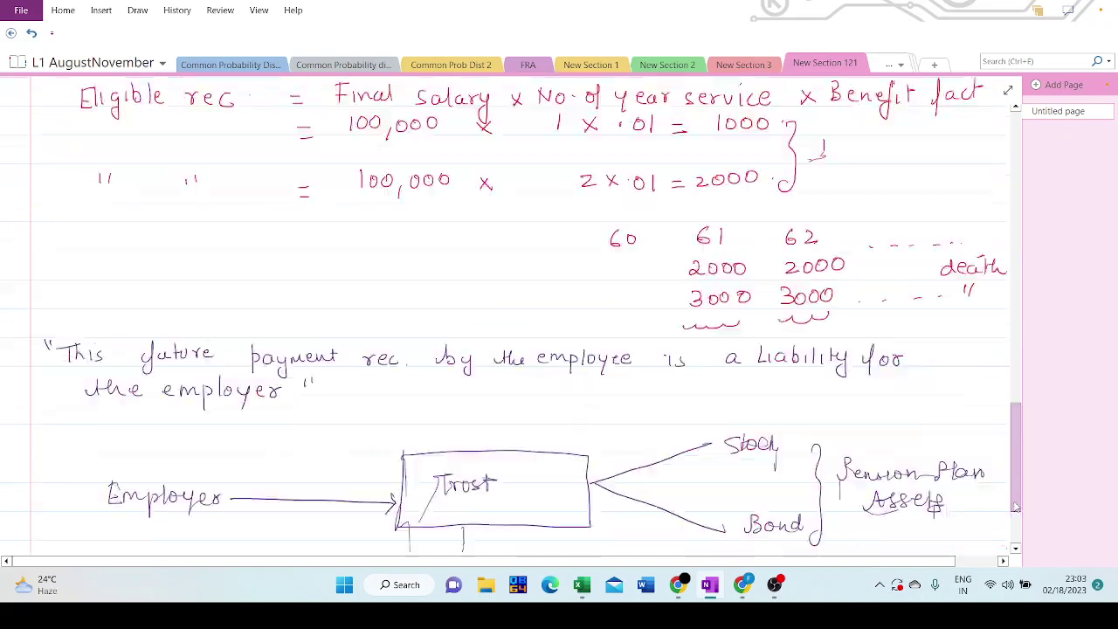
left_click(1016, 547)
left_click(1016, 547)
left_click(1016, 547)
left_click(1016, 548)
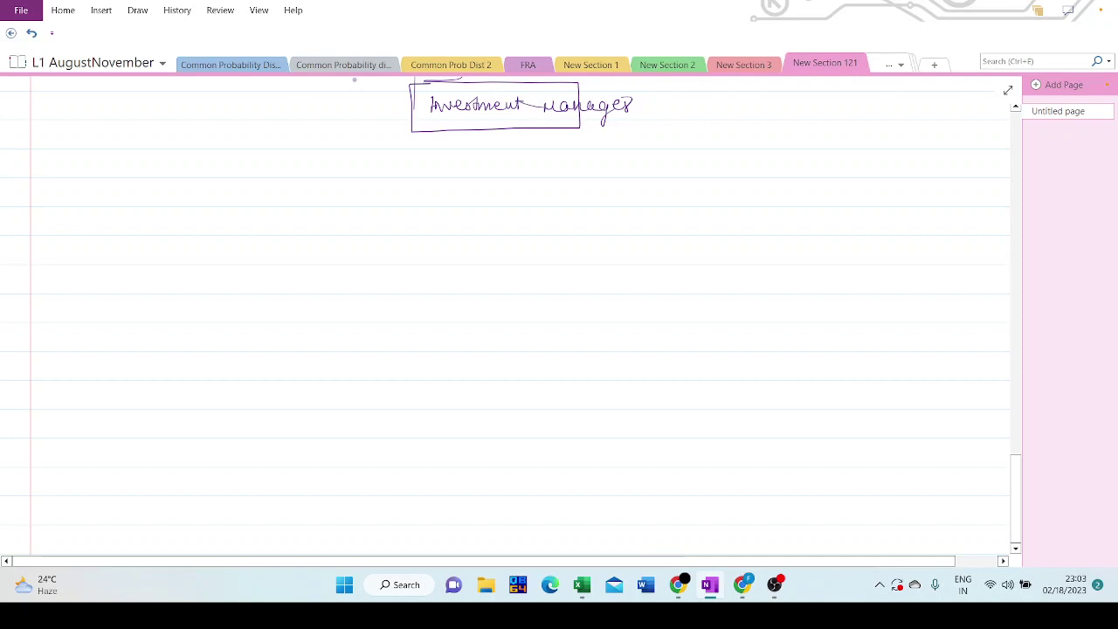
mouse_move(196, 245)
left_mouse_down()
mouse_move(192, 262)
mouse_move(212, 247)
mouse_move(251, 254)
mouse_move(255, 272)
mouse_move(346, 246)
left_mouse_up()
mouse_move(336, 253)
left_mouse_down()
mouse_move(346, 245)
mouse_move(385, 261)
left_mouse_up()
left_click_drag(385, 261, 566, 250)
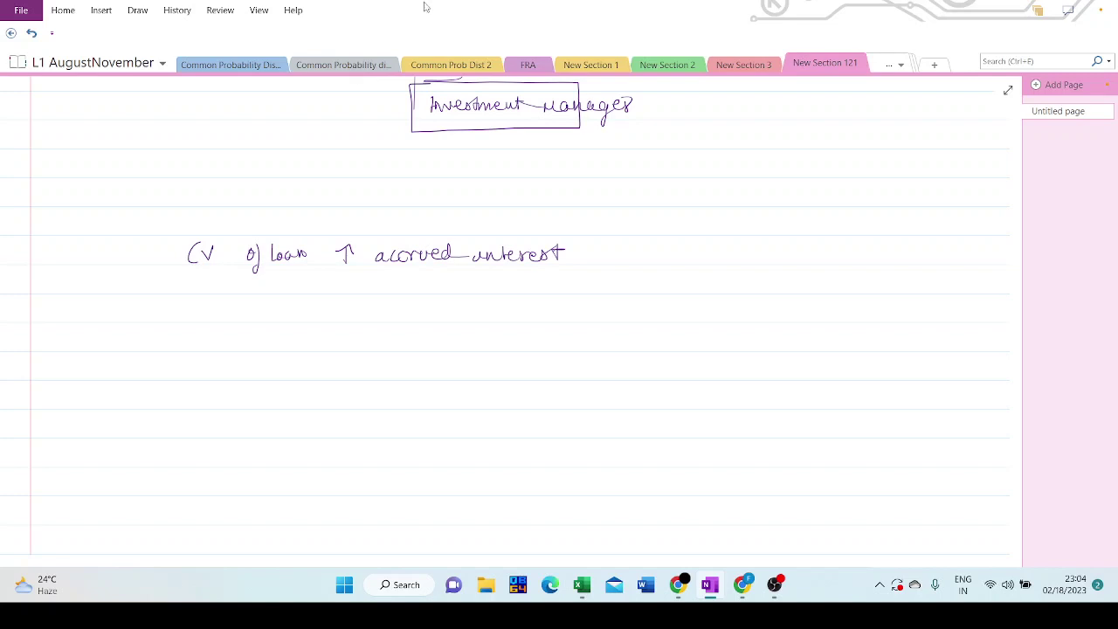
Switch back to Excel and enter the note "Interest Cost = Opening PBO * Discount Rate" in B18
key("alt+Tab")
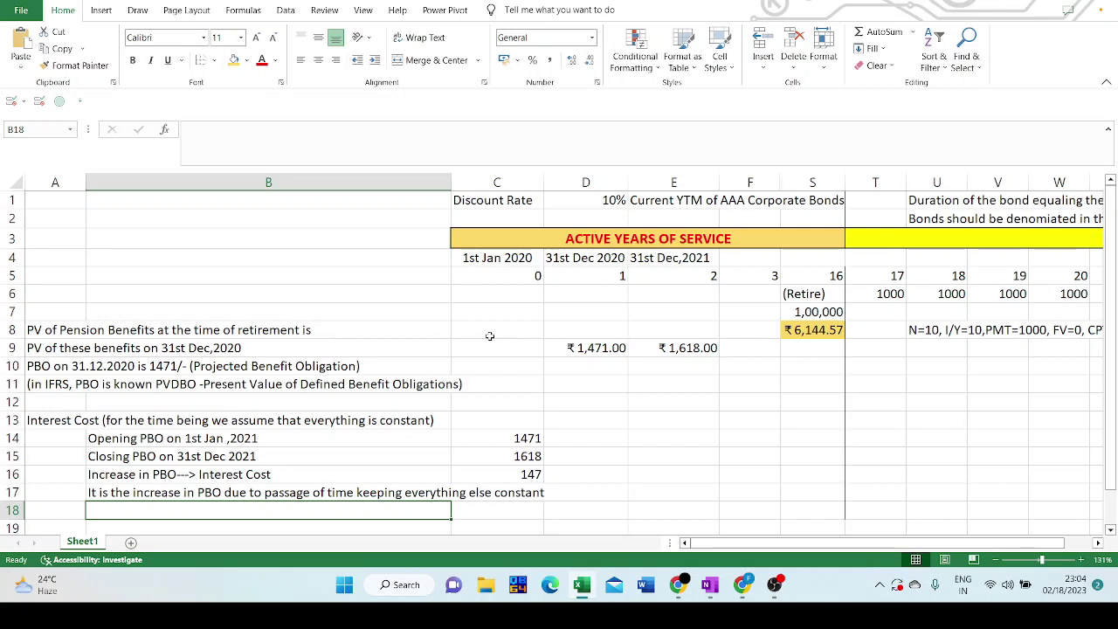
type("=")
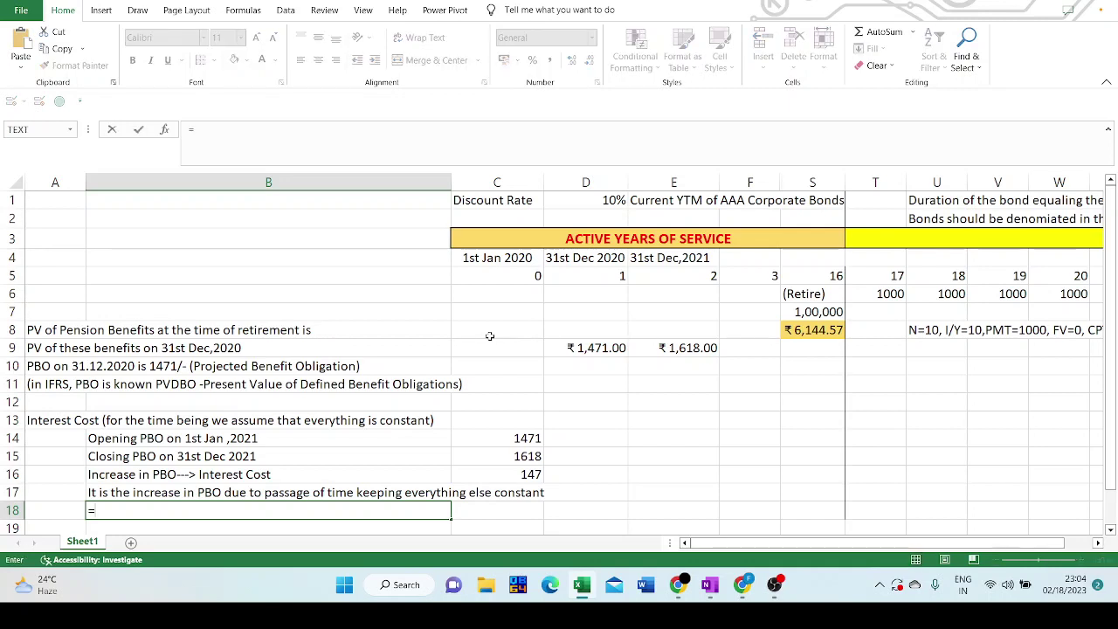
key("BackSpace")
type("I")
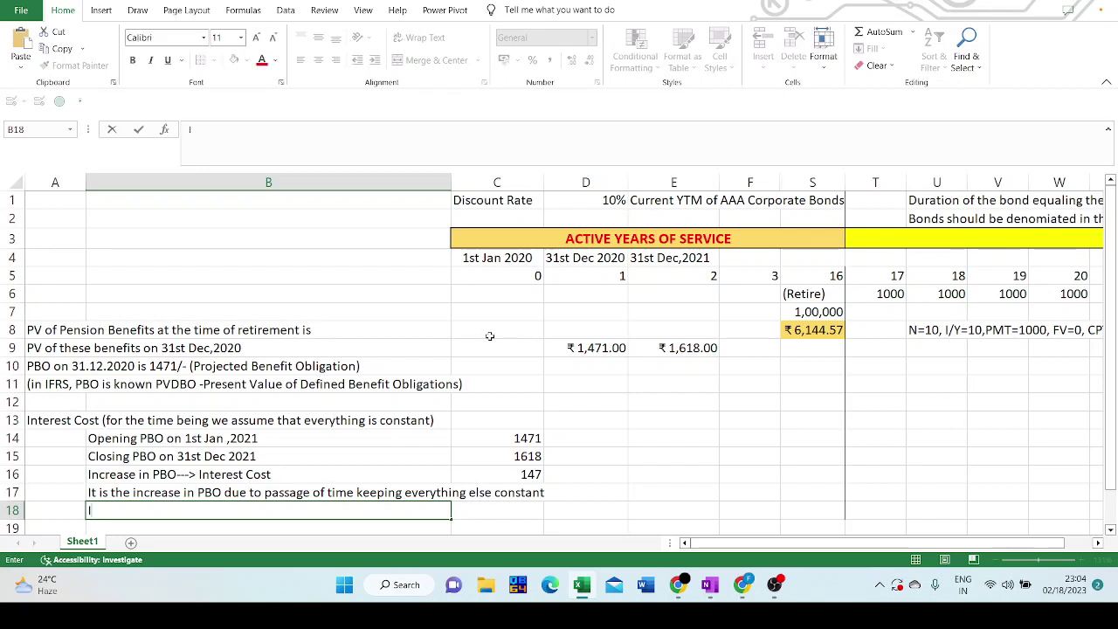
type("nterest Cost")
key("BackSpace")
type("t =")
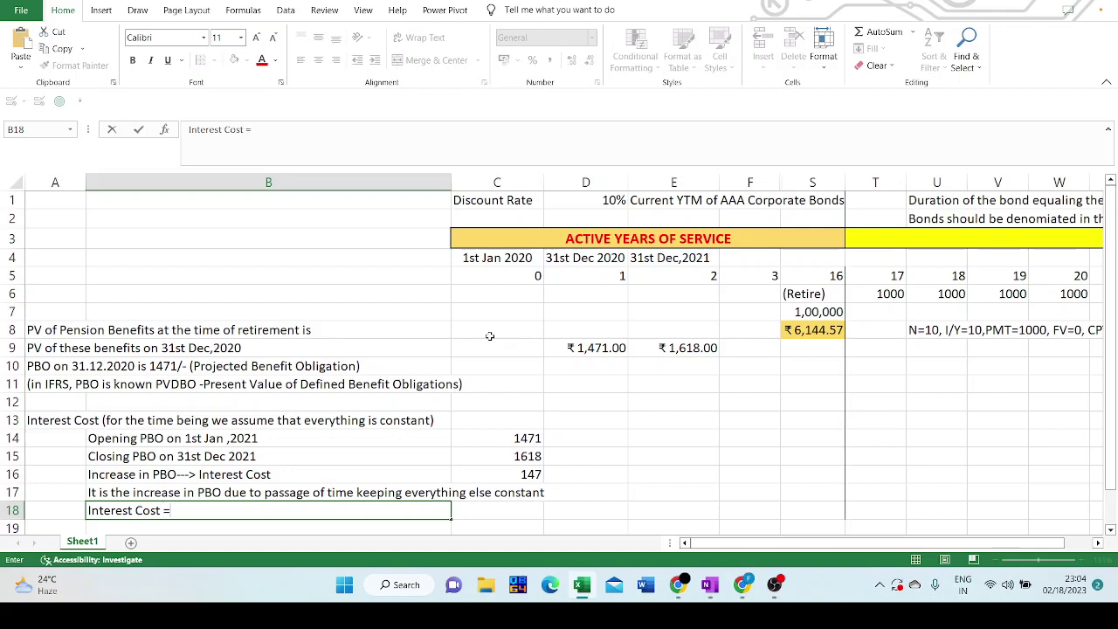
type(" Opend")
key("BackSpace")
type("ing PBO ")
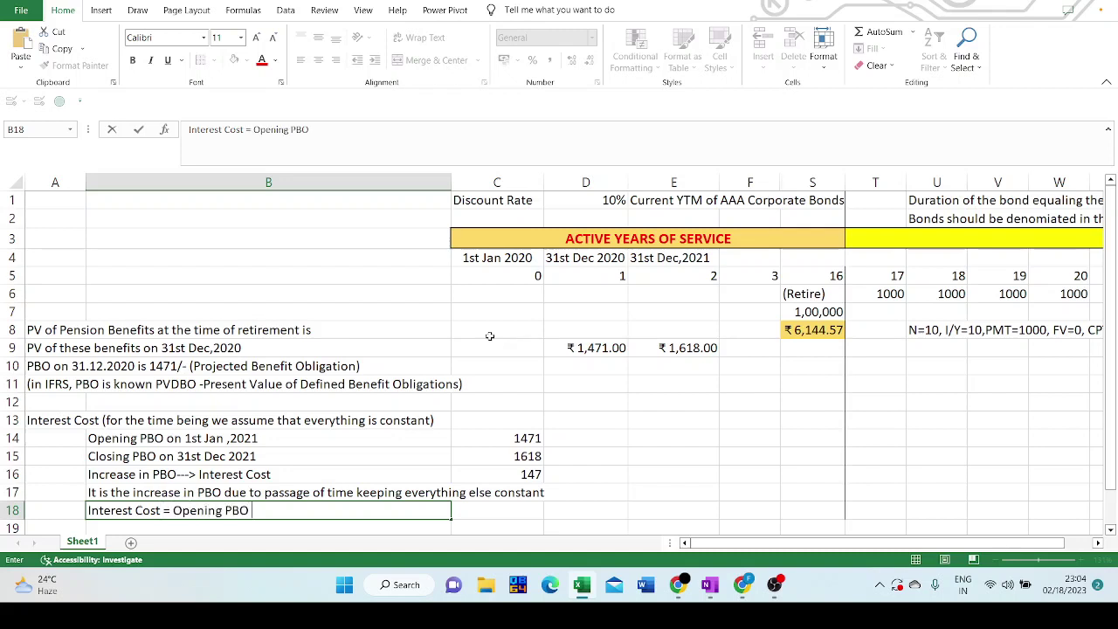
type("* Discount Rate")
key("Return")
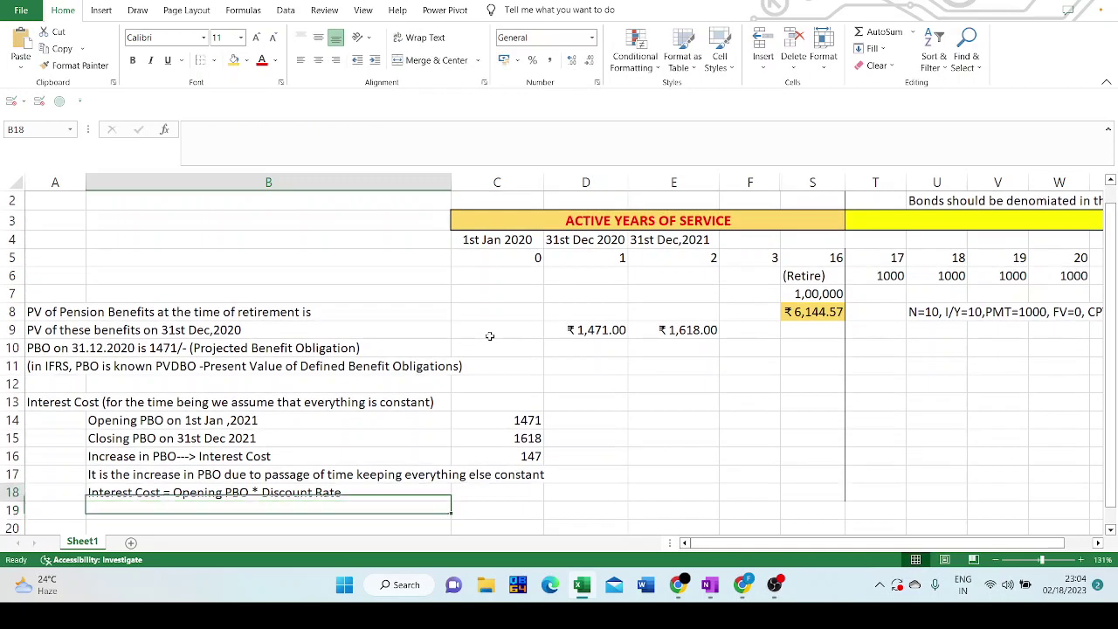
Calculate the interest cost in C18 by multiplying the opening PBO in C14 by the discount rate in D1
key("Up")
key("Right")
type("=")
key("Up")
key("Up")
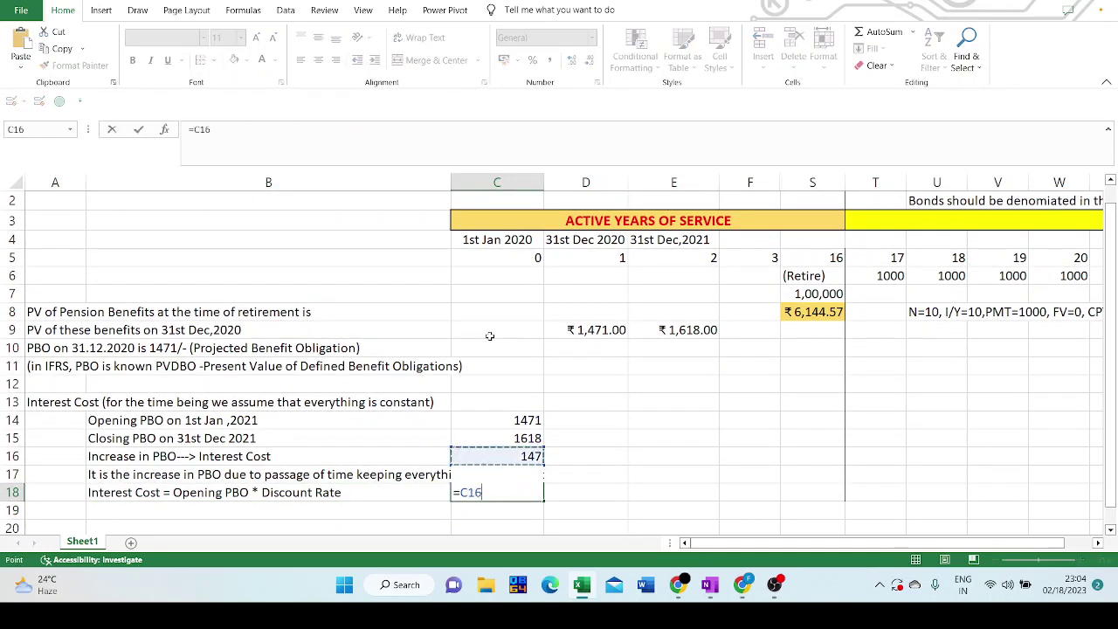
key("Up")
key("Up")
type("*")
key("Up")
key("Up")
key("Up")
key("Up")
key("Up")
key("Up")
key("Up")
key("Up")
key("Up")
key("Up")
key("Up")
key("Up")
key("Up")
key("Up")
key("Up")
key("Up")
key("Up")
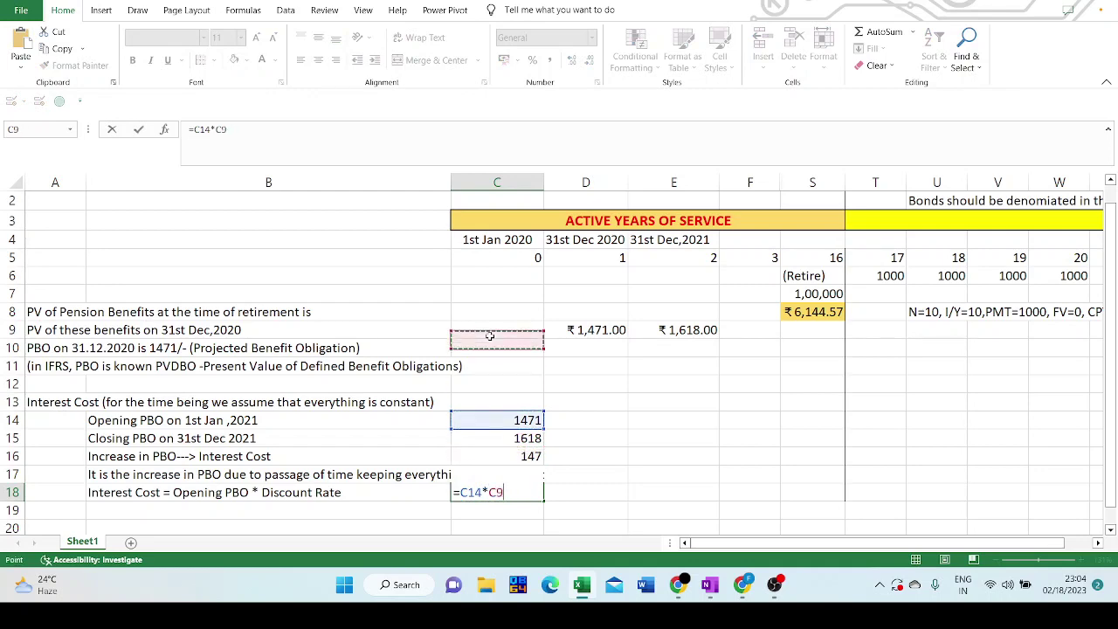
key("Right")
key("ctrl+Return")
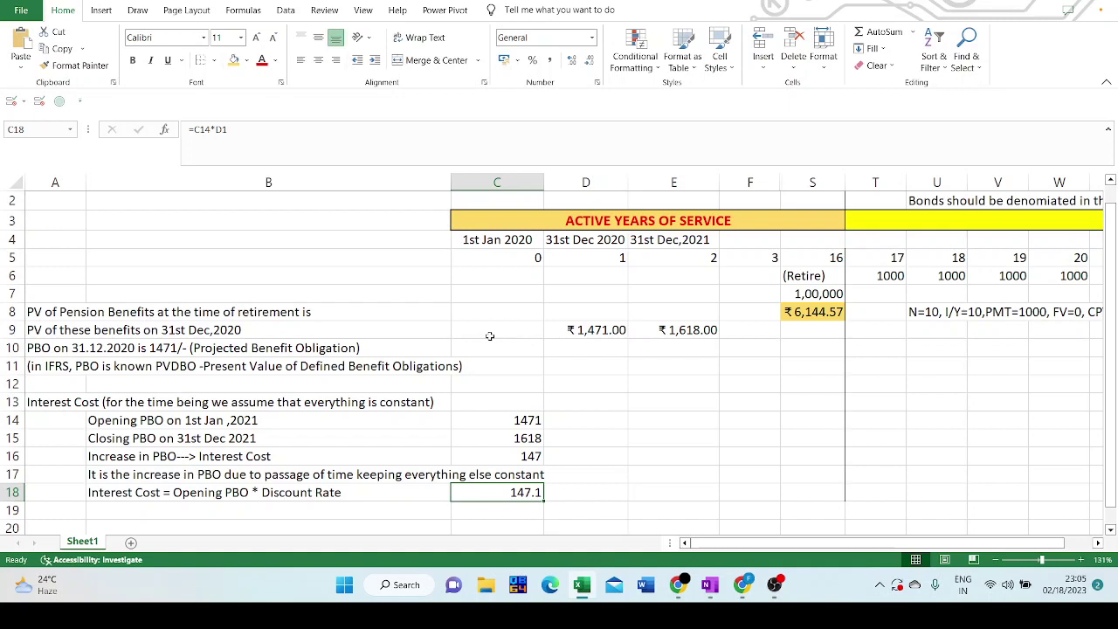
Examine the present value formulas behind the retirement benefit in S8 and the discounted amounts in D9 and E9
left_click(816, 309)
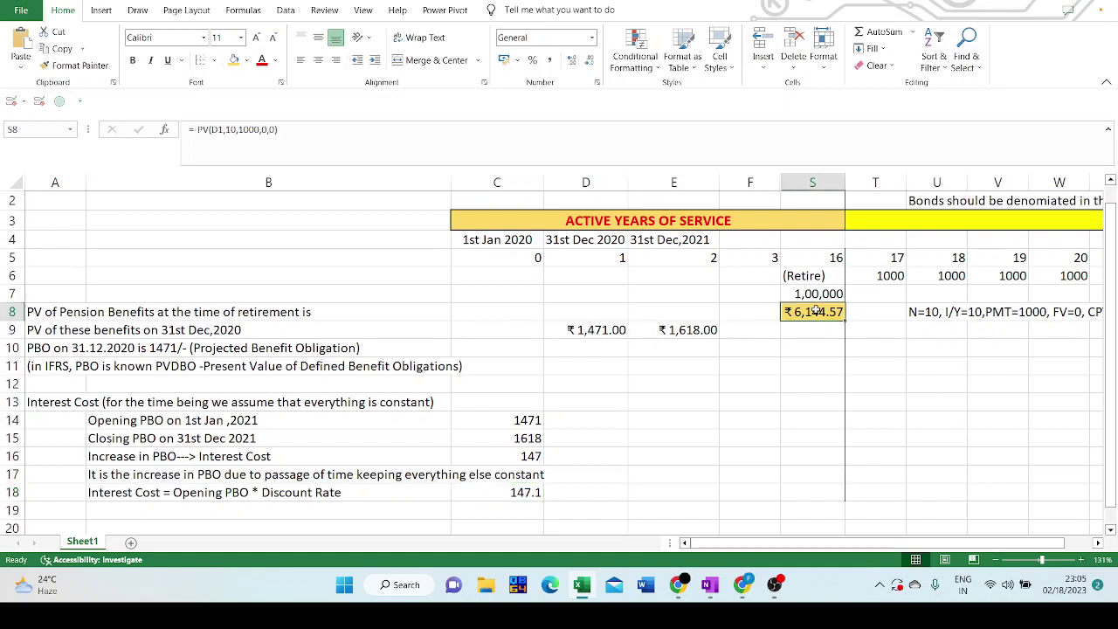
left_click(569, 344)
left_click(581, 332)
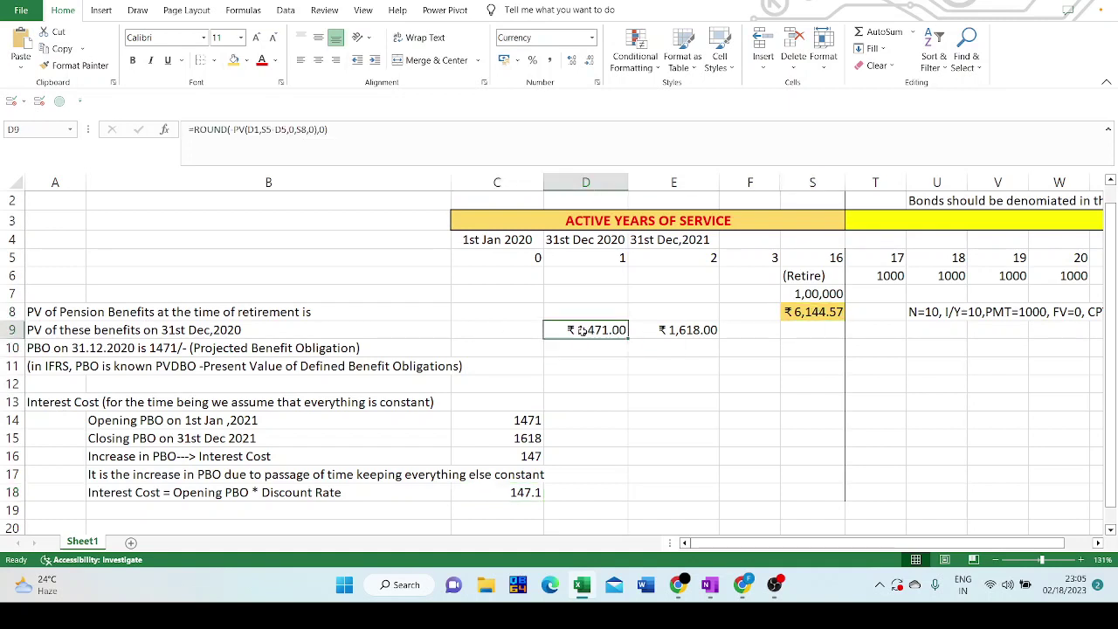
left_click(802, 313)
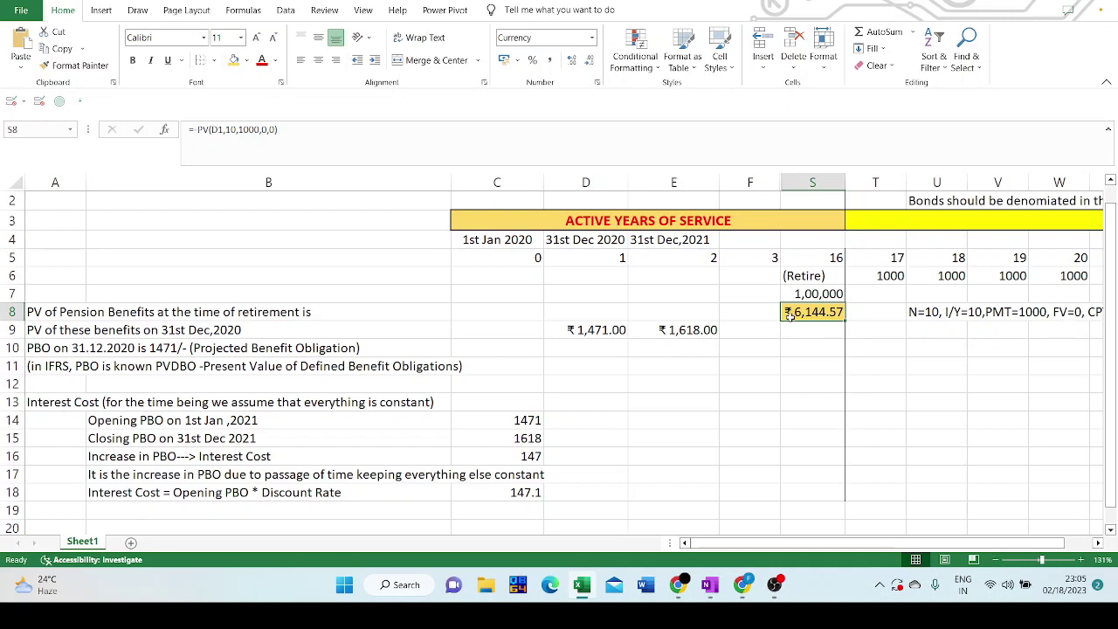
left_click(616, 330)
left_click(660, 332)
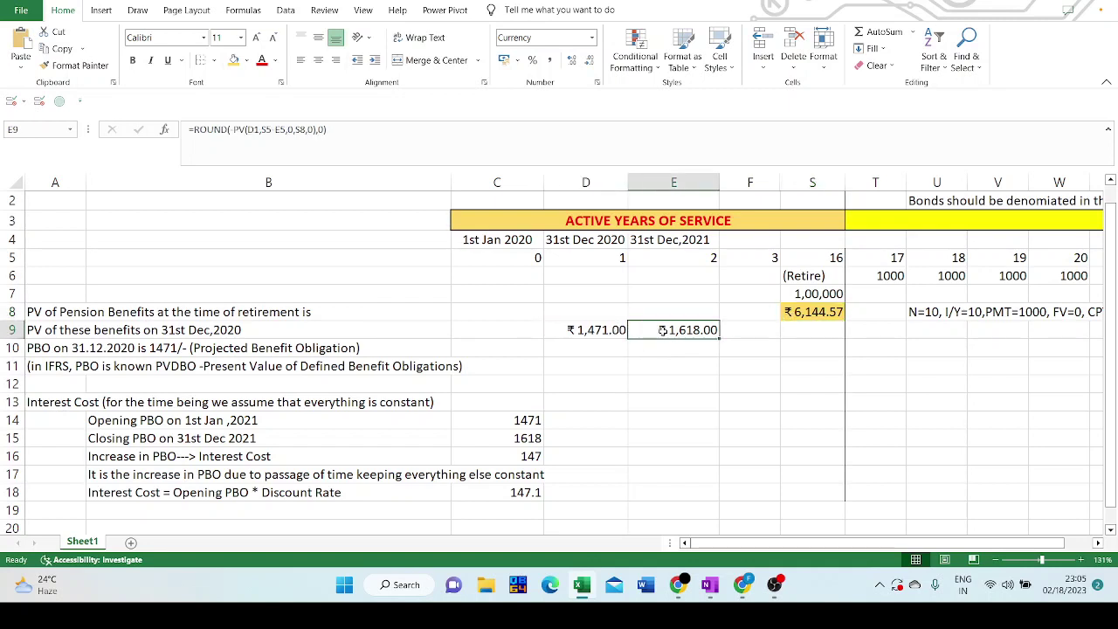
left_click(811, 308)
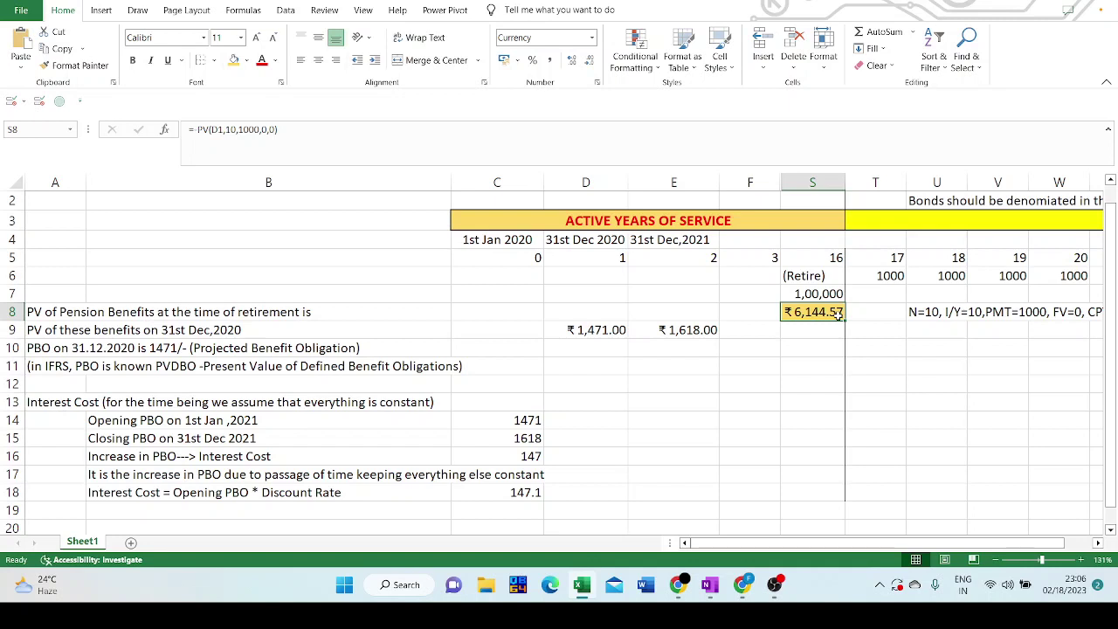
left_click(574, 329)
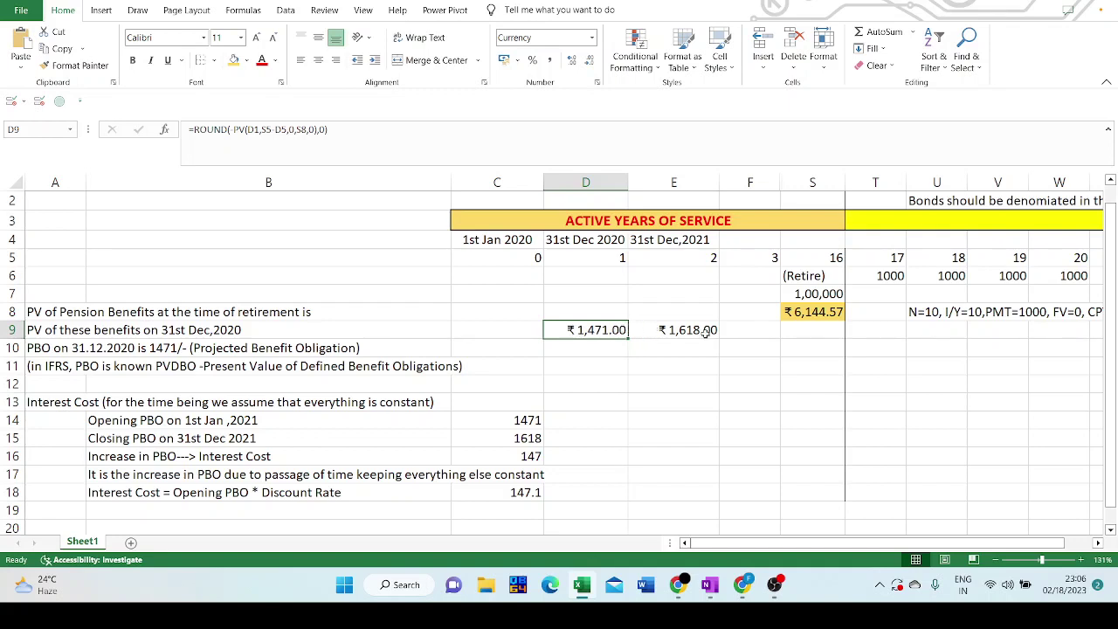
left_click(798, 313)
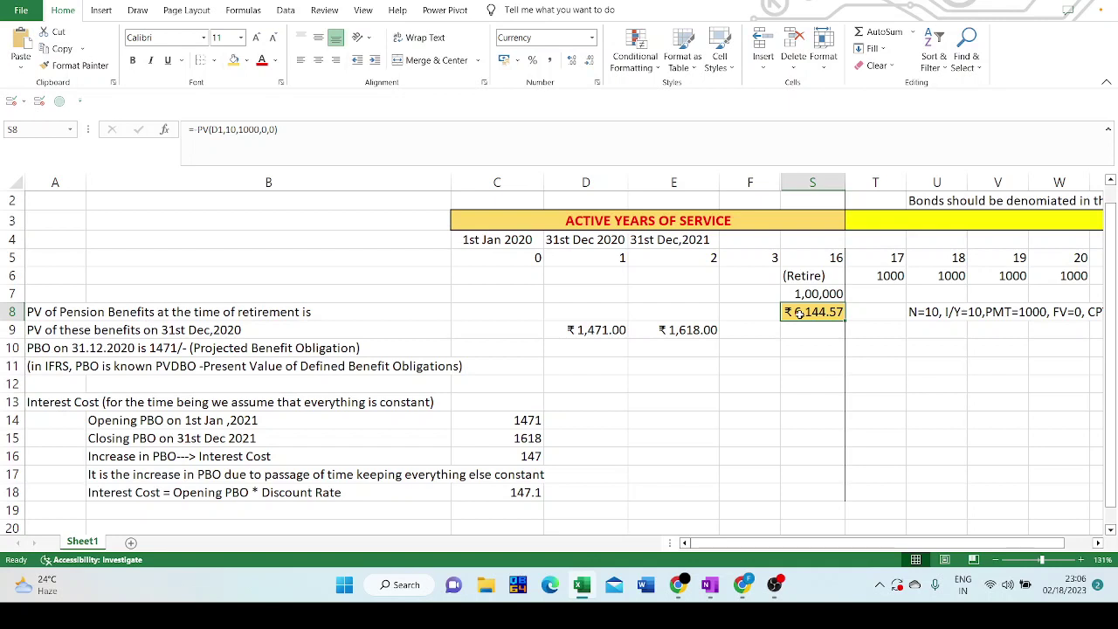
Enter the heading "Current Service Cost" in A19 and make it bold
left_click(36, 504)
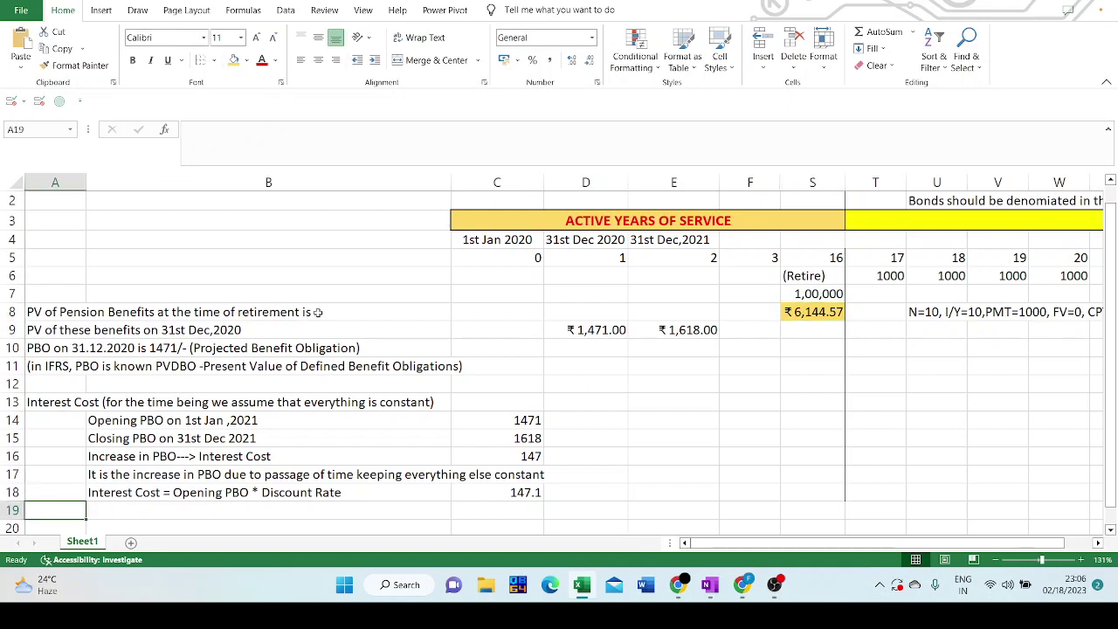
type("Current ")
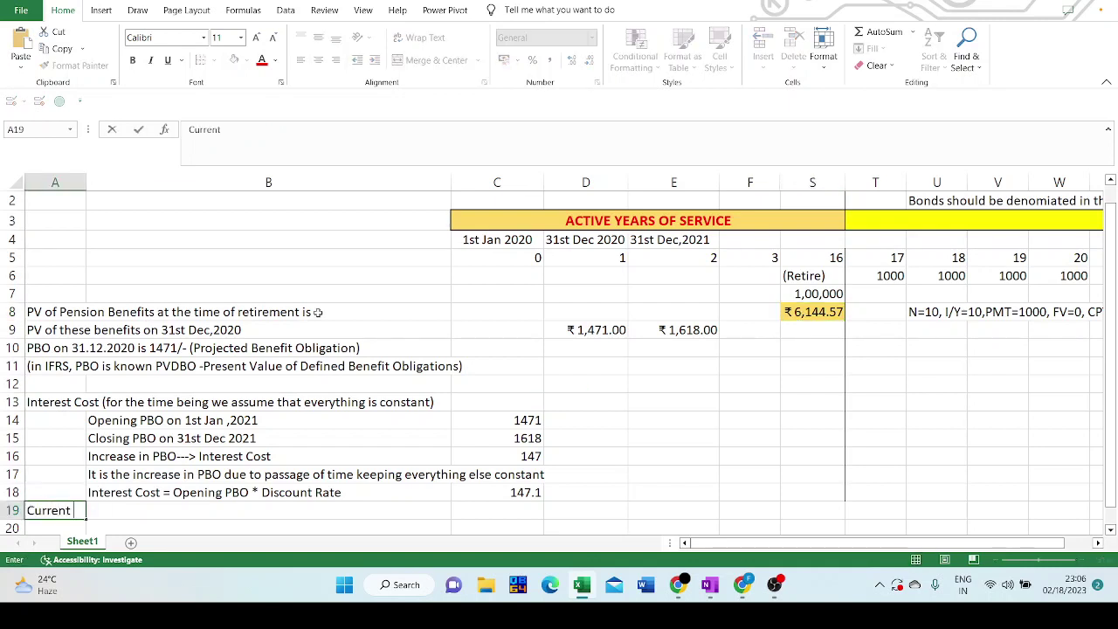
type("Service Cost")
key("Return")
key("Up")
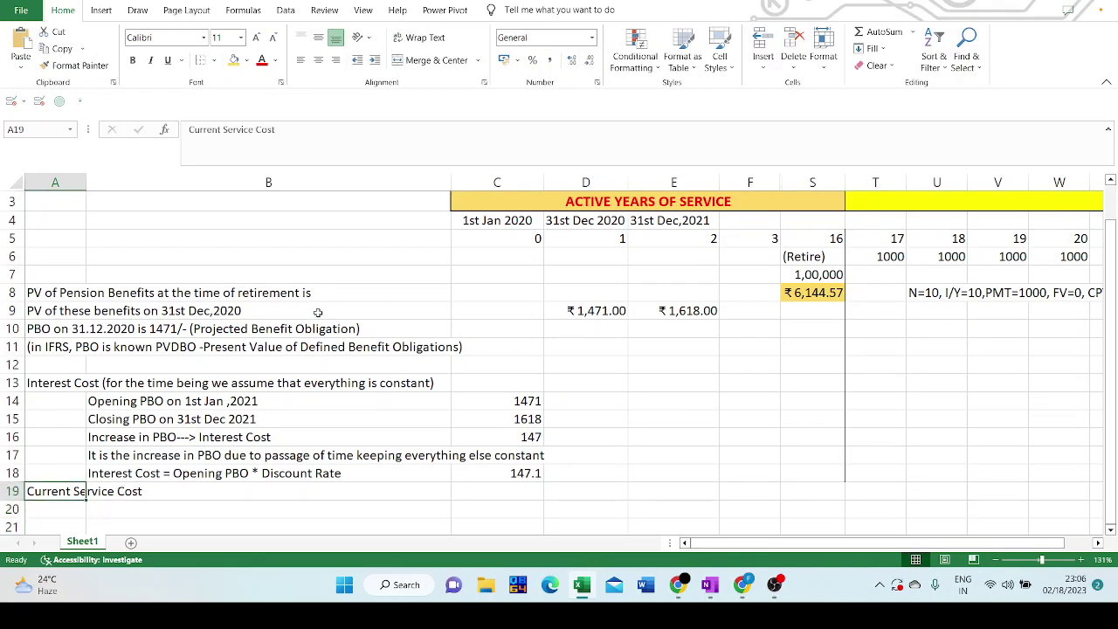
type("b")
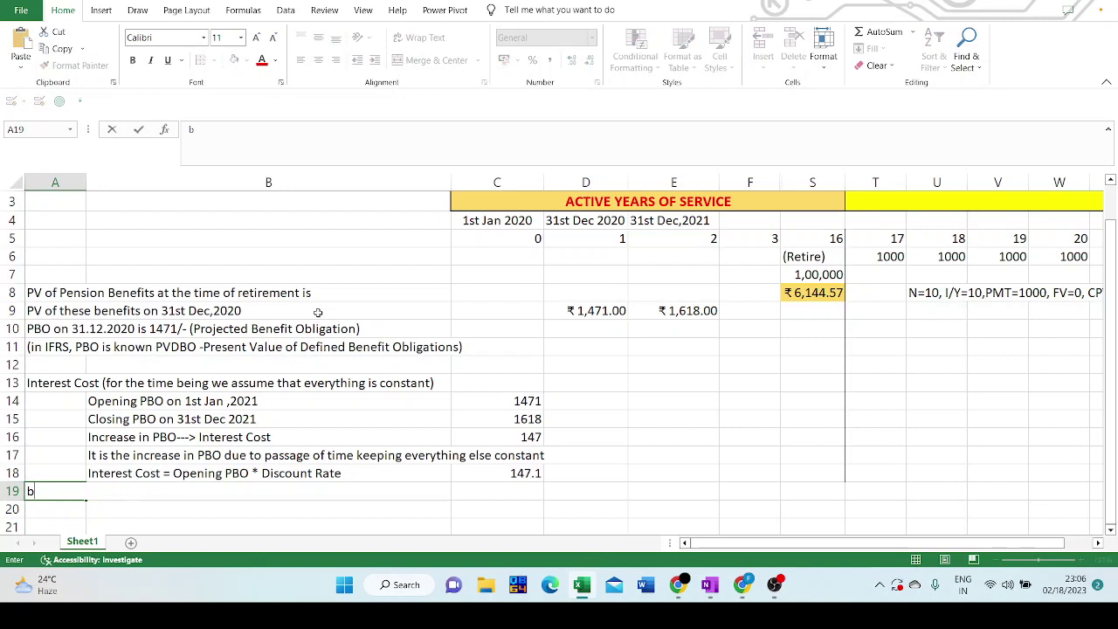
key("Return")
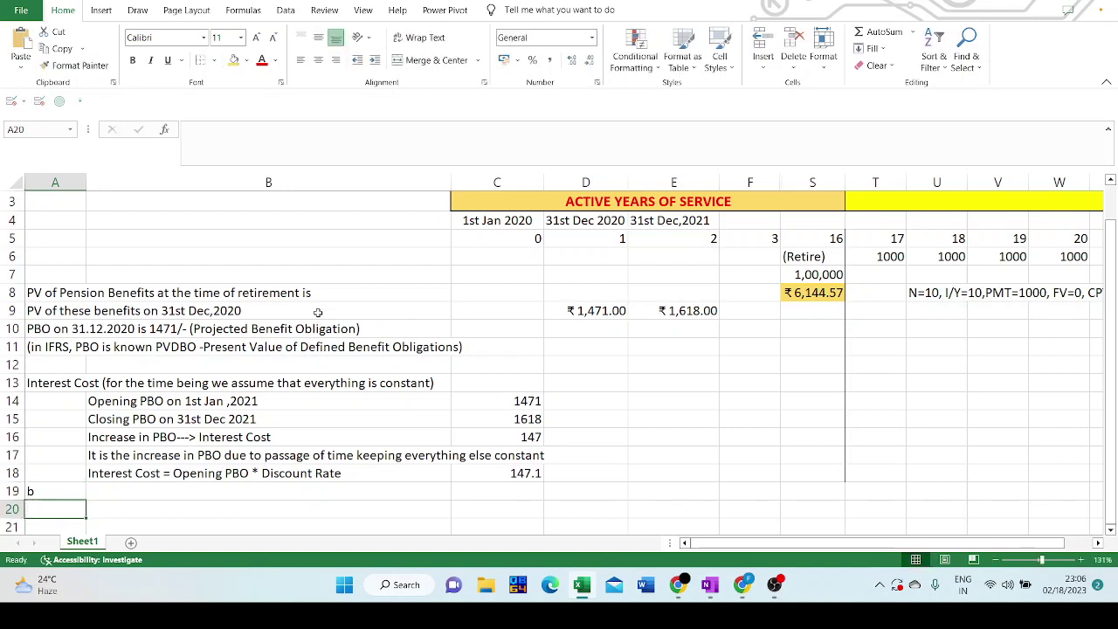
key("Up")
key("ctrl+b")
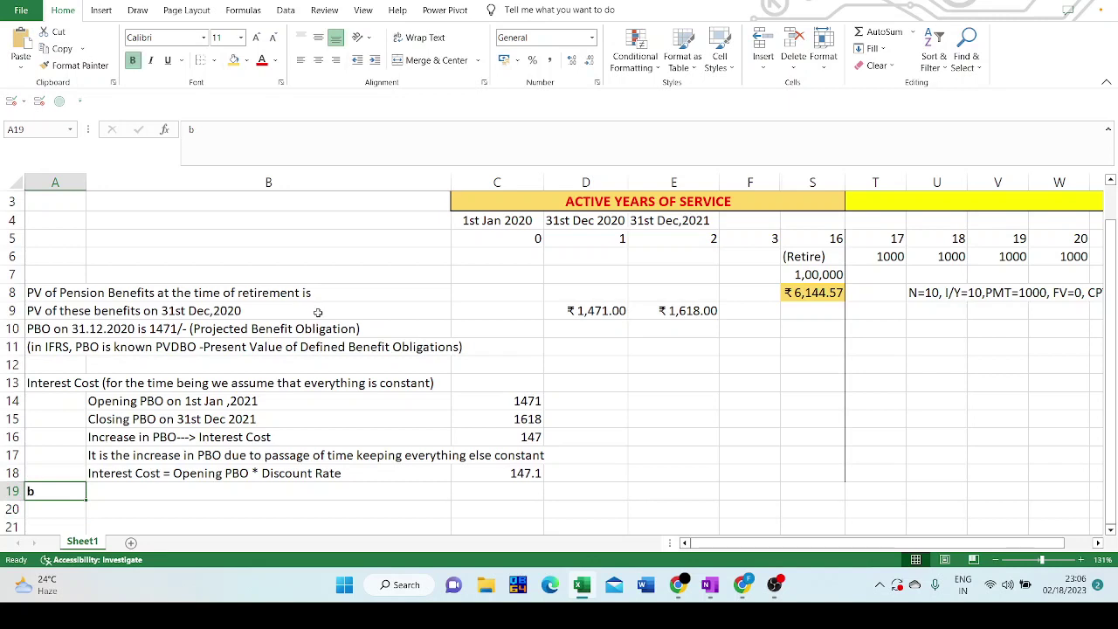
type("Curr")
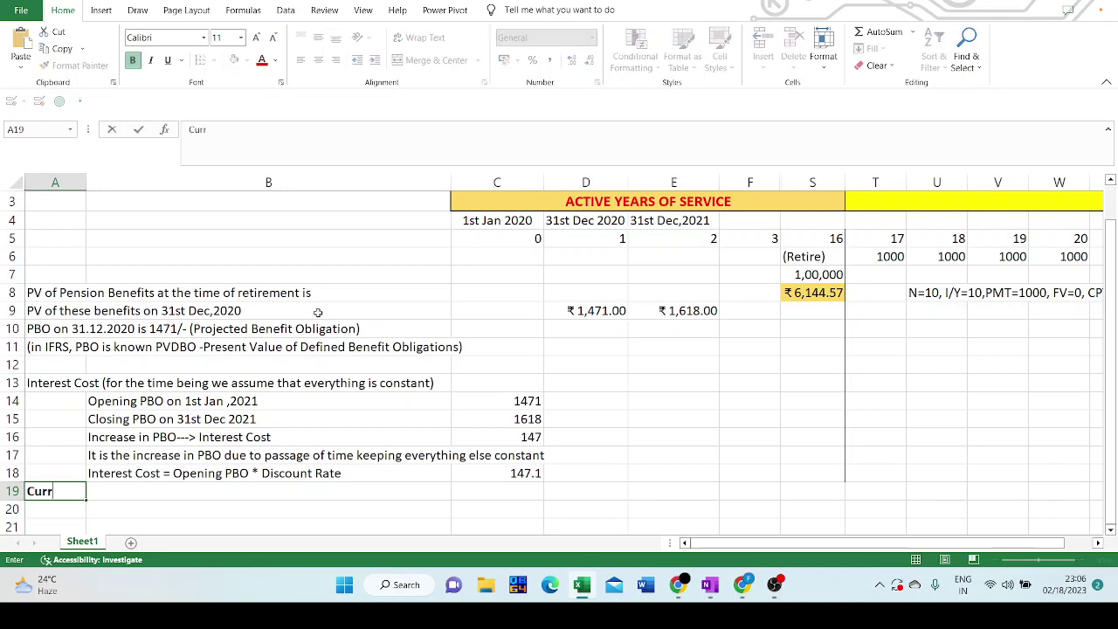
type("ent Service Cot")
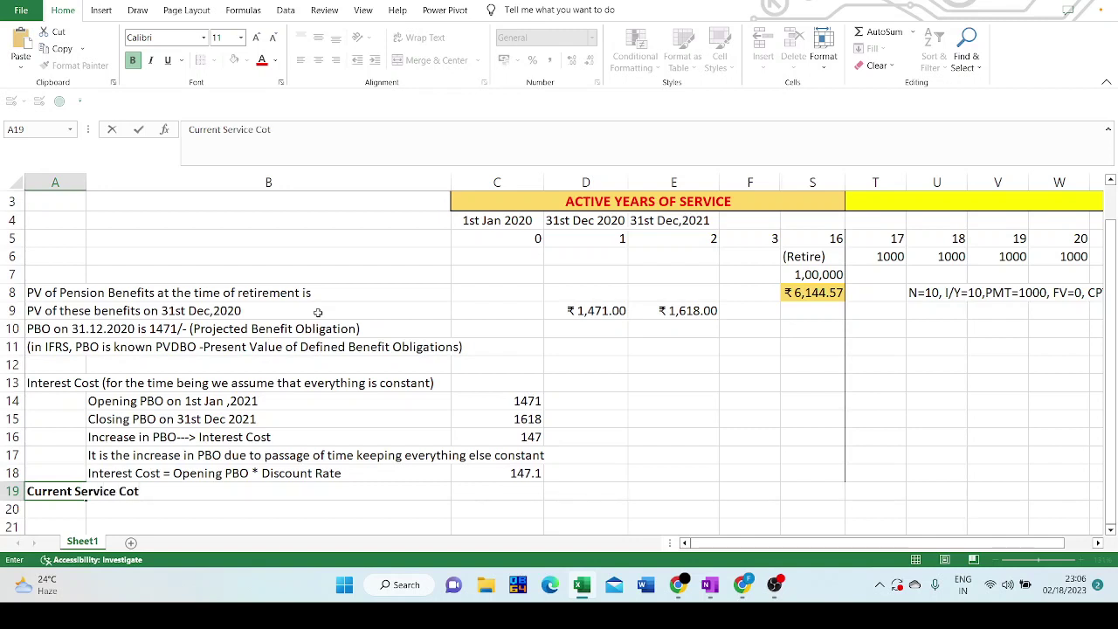
key("BackSpace")
type("st")
key("Return")
Enter 1471 in D20, below the Current Service Cost heading row
key("Right")
key("Right")
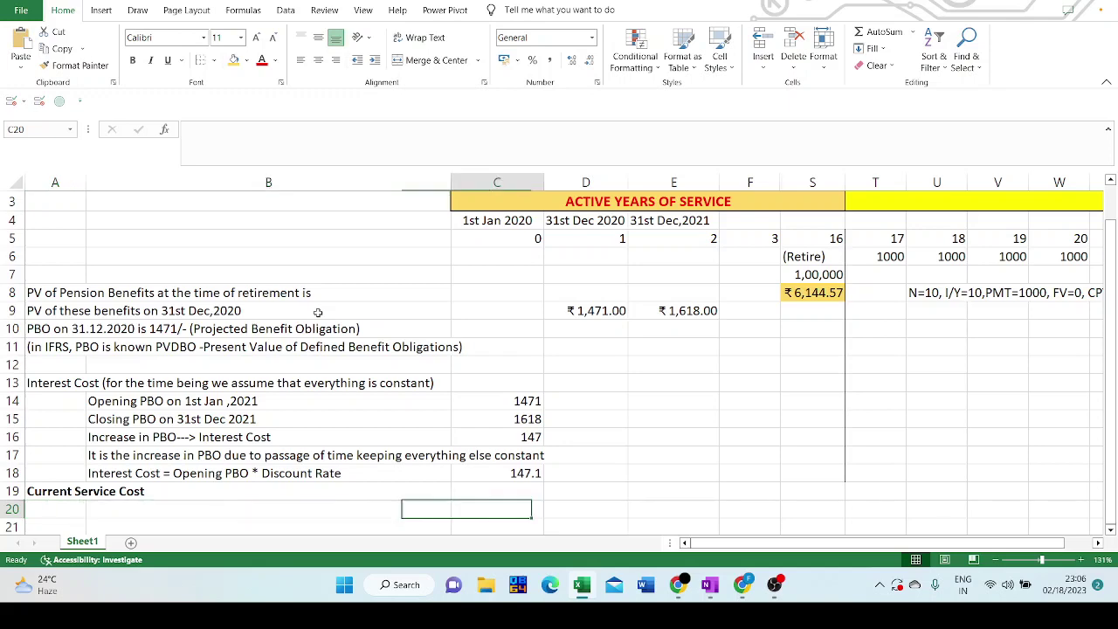
key("Right")
scroll(318, 312, "down", 1)
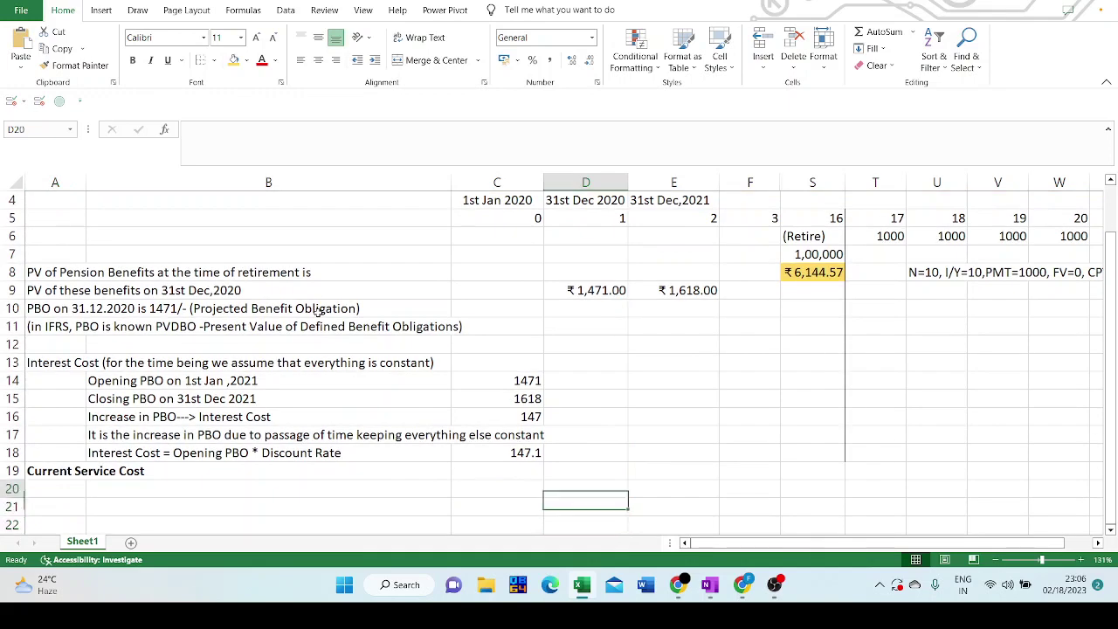
type("1471")
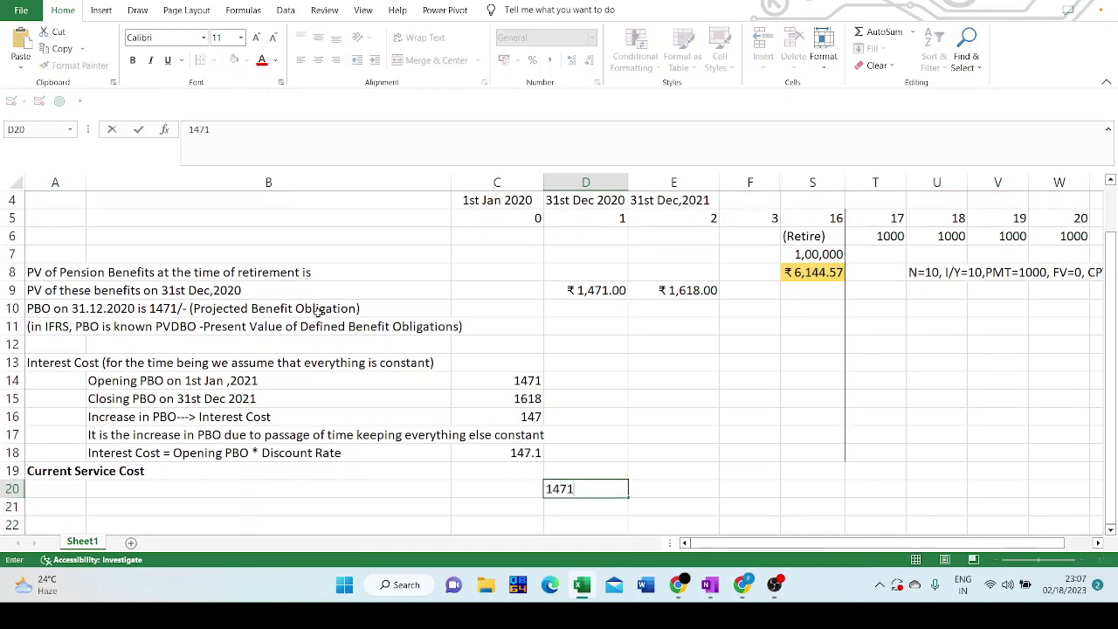
key("Return")
key("Up")
key("Right")
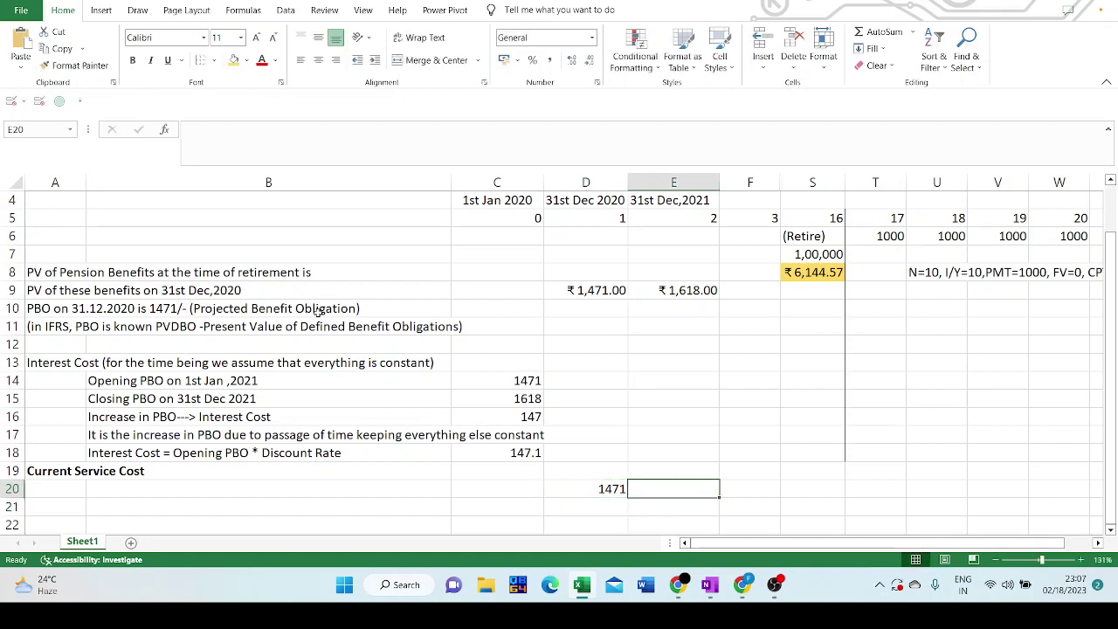
Copy the three date headings from C4:E4 into the Current Service Cost row, starting at C19
key("Up")
key("Up")
key("Left")
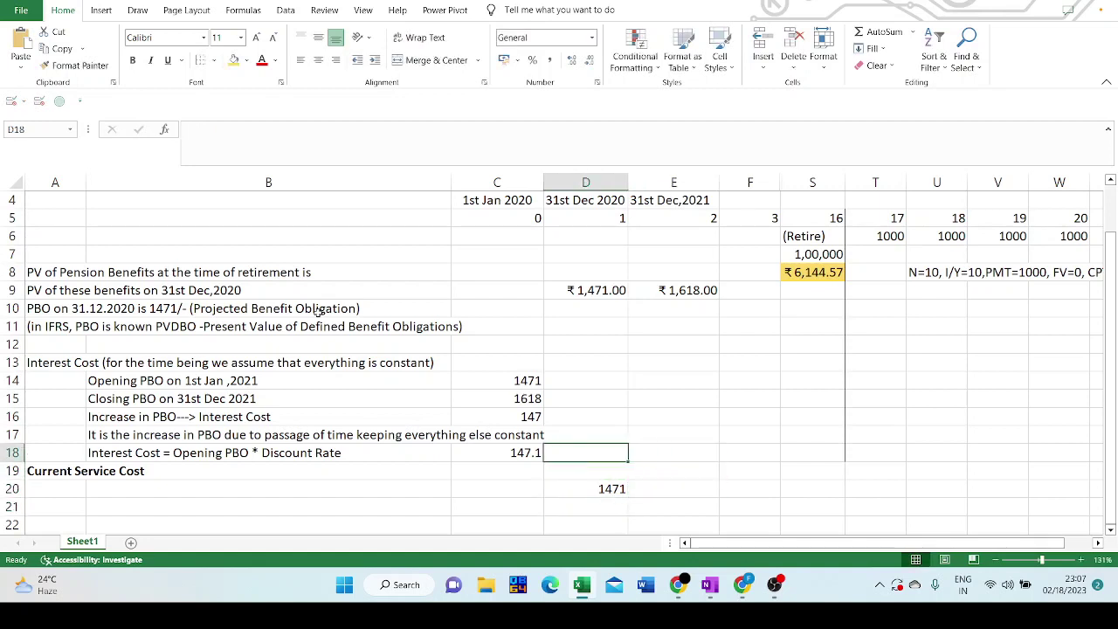
key("Down")
key("Right")
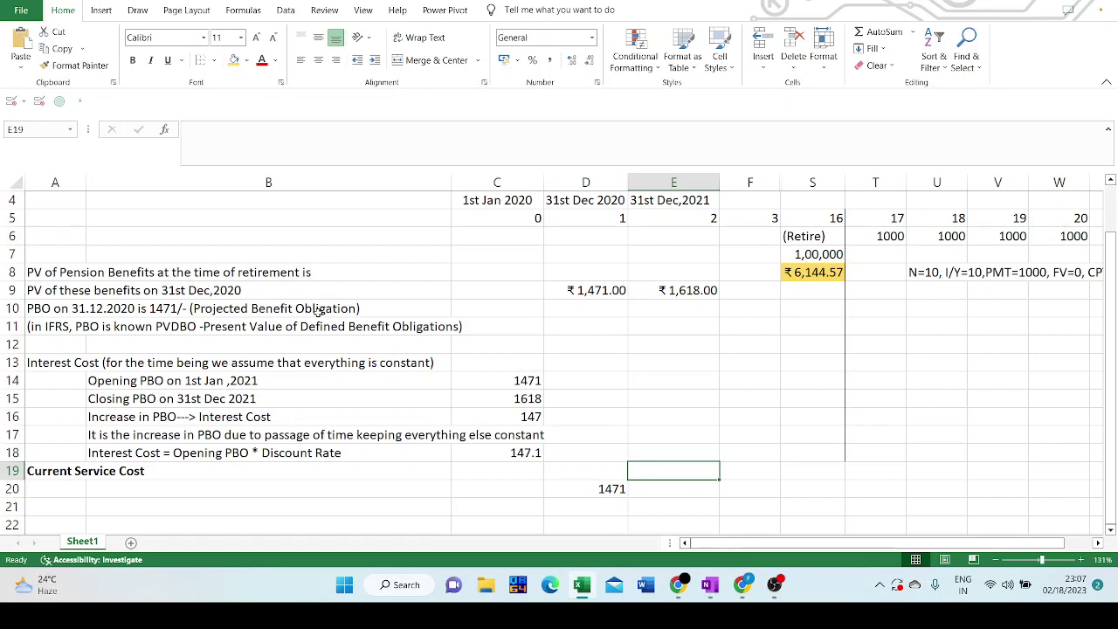
key("Up")
key("Up")
key("Up")
key("Up")
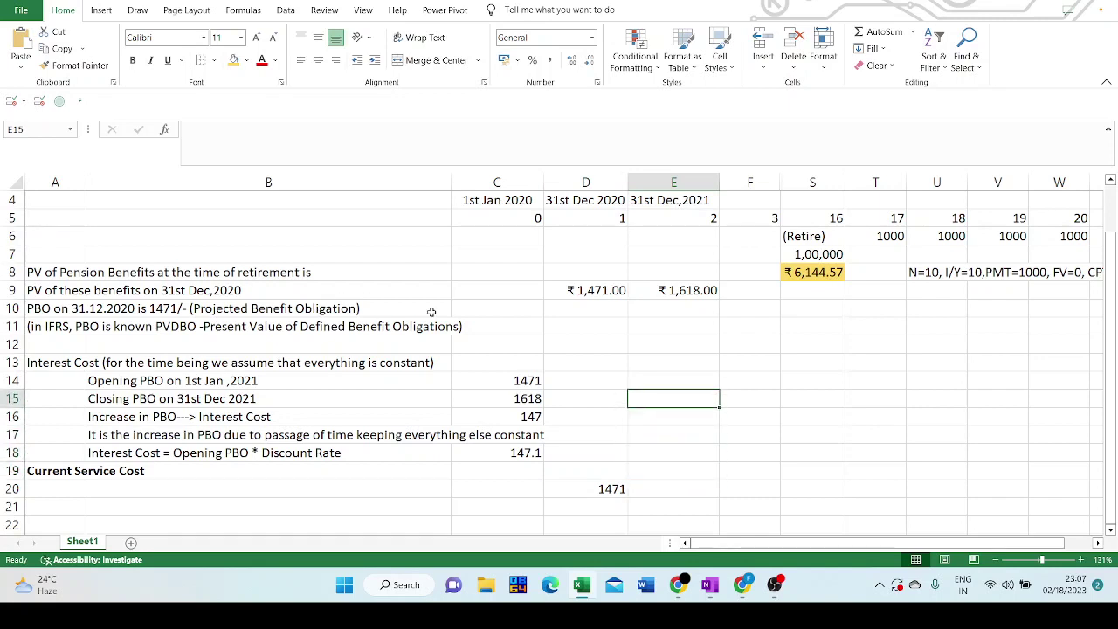
left_click_drag(476, 199, 648, 201)
key("ctrl+c")
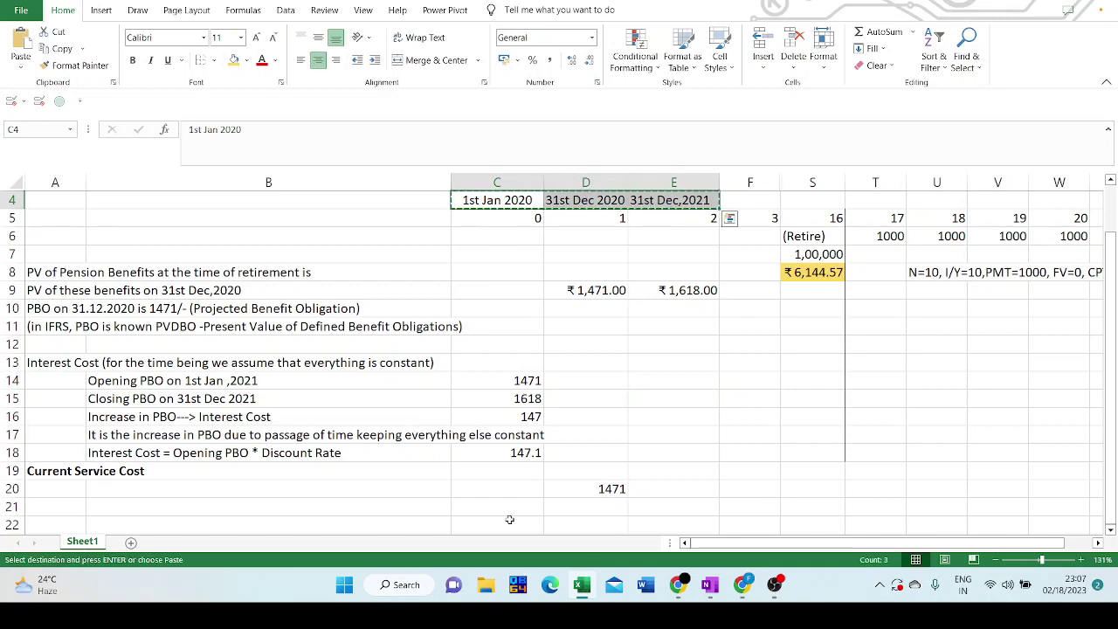
left_click(507, 470)
key("ctrl+v")
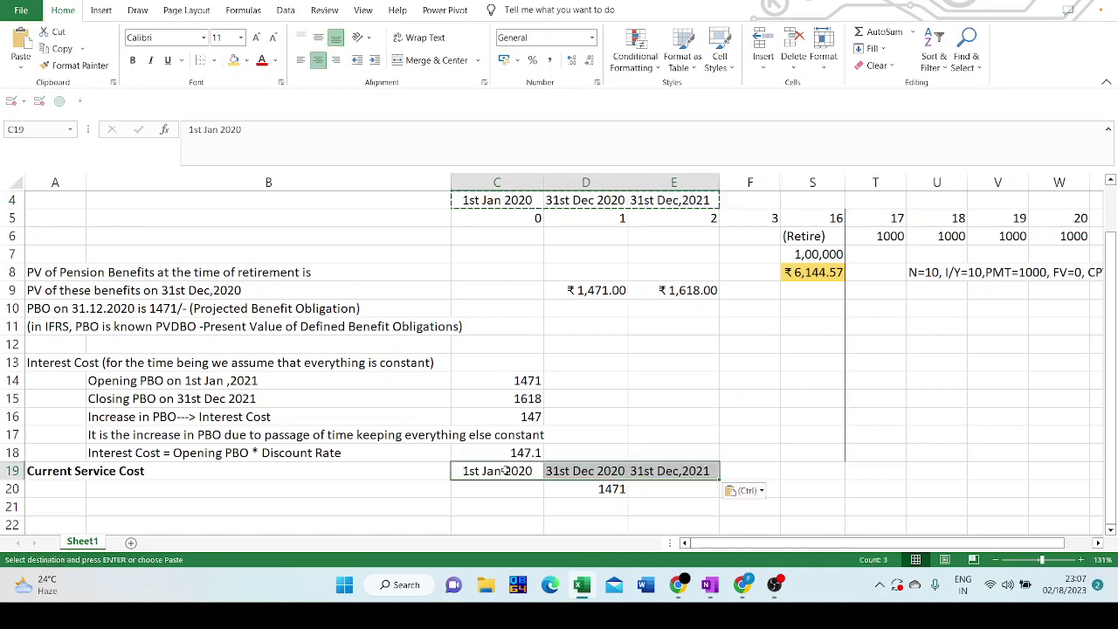
left_click(681, 486)
left_click(702, 472)
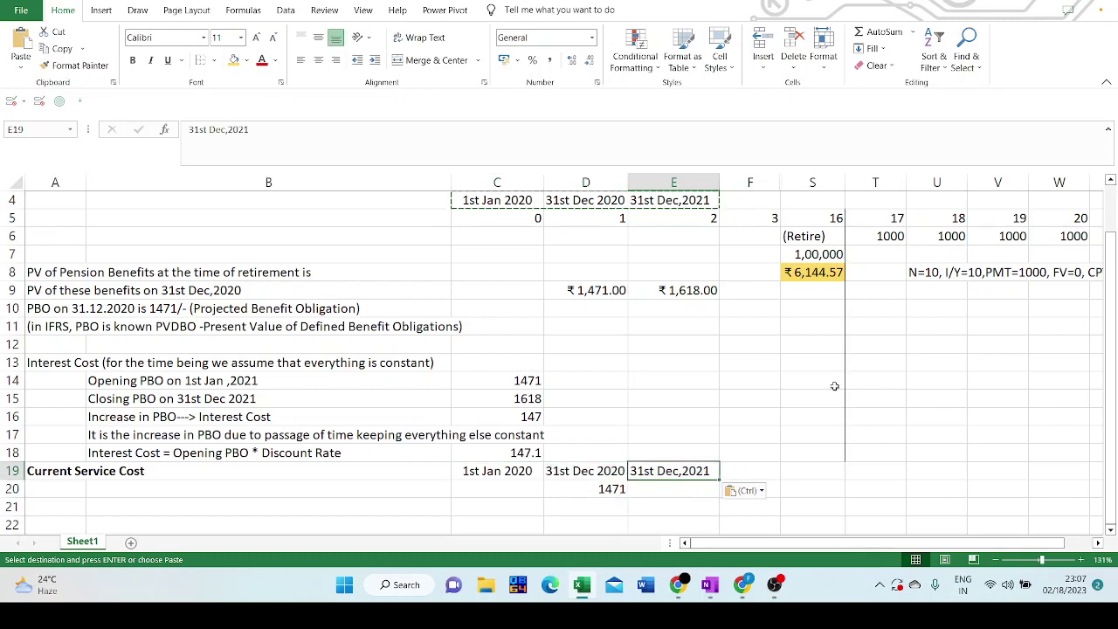
key("Right")
key("Right")
key("Right")
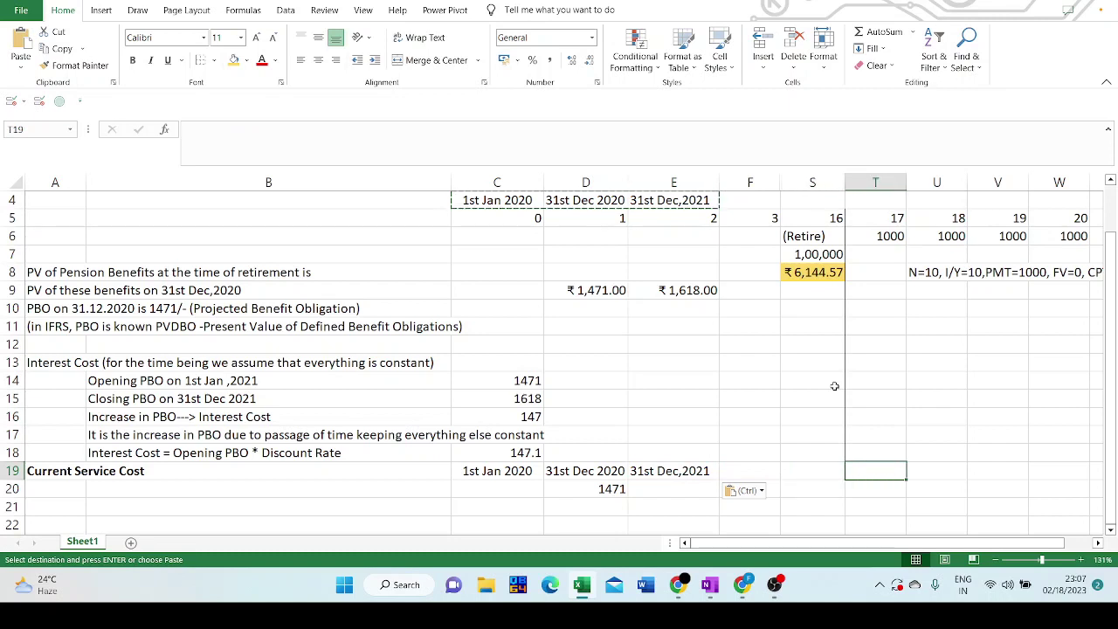
Enter 2000 in T19 on the Current Service Cost row and fill it across to AC19
key("Down")
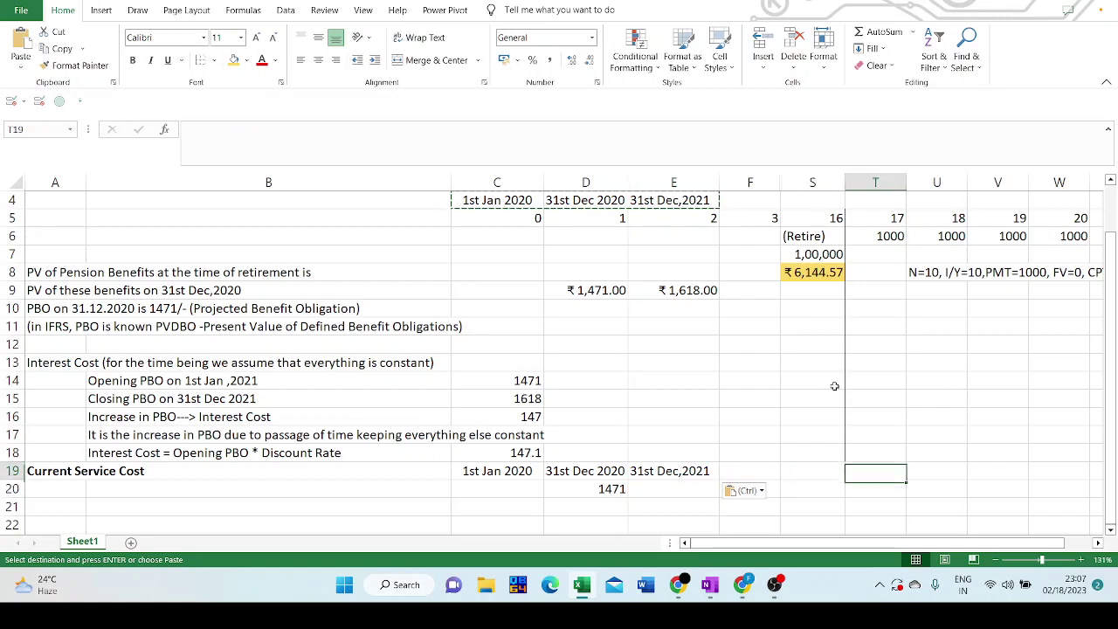
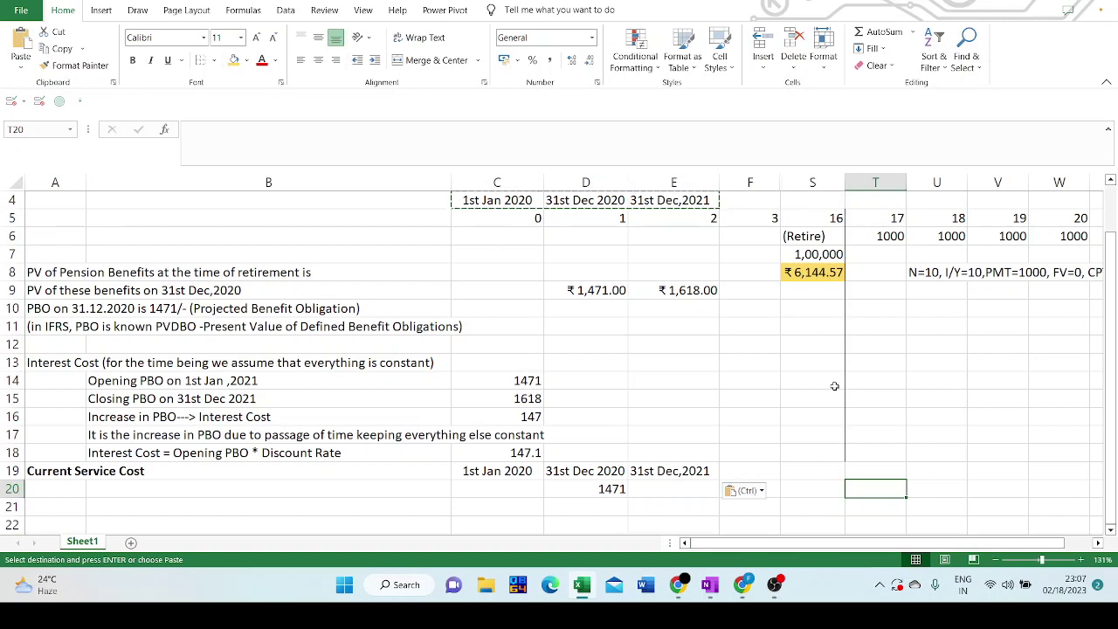
key("Up")
key("Down")
key("Up")
key("Right")
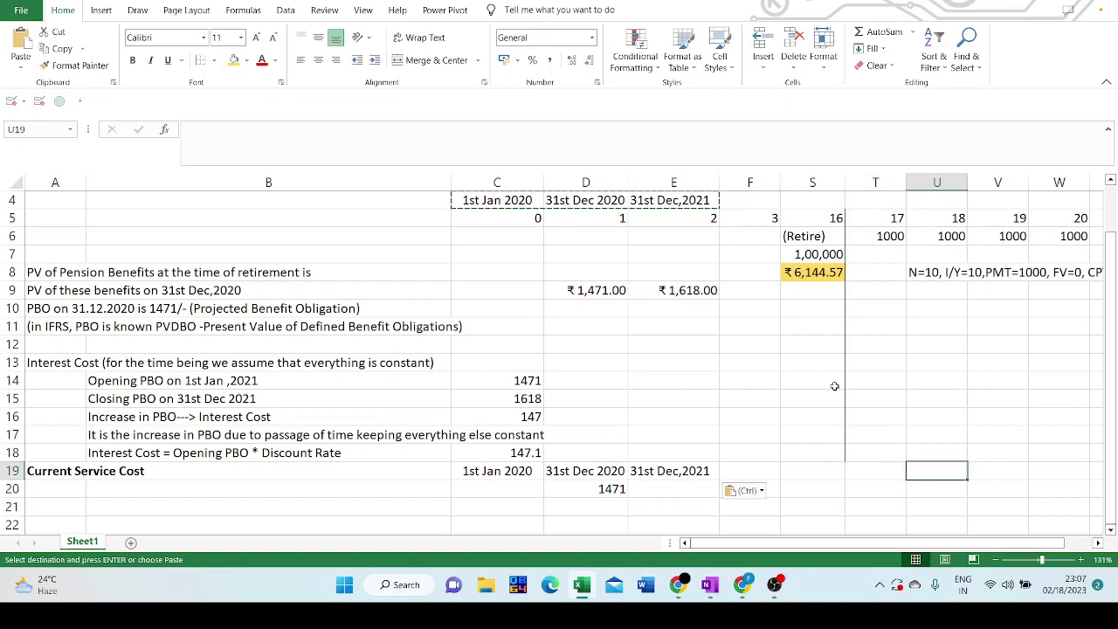
key("Left")
type("2000")
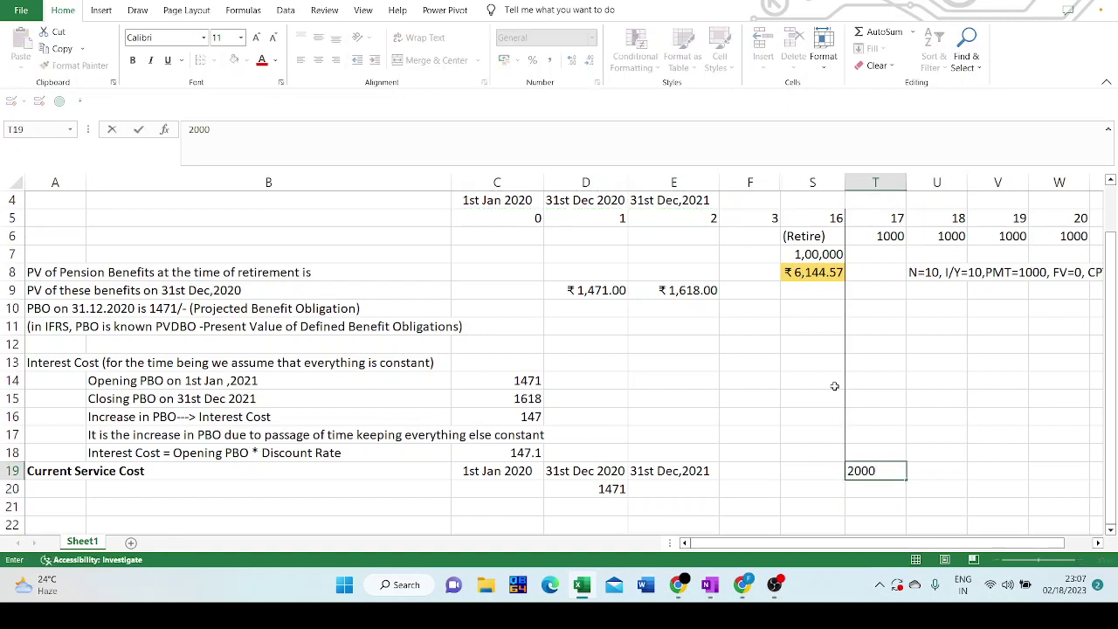
type("0")
key("Return")
key("Up")
type("200")
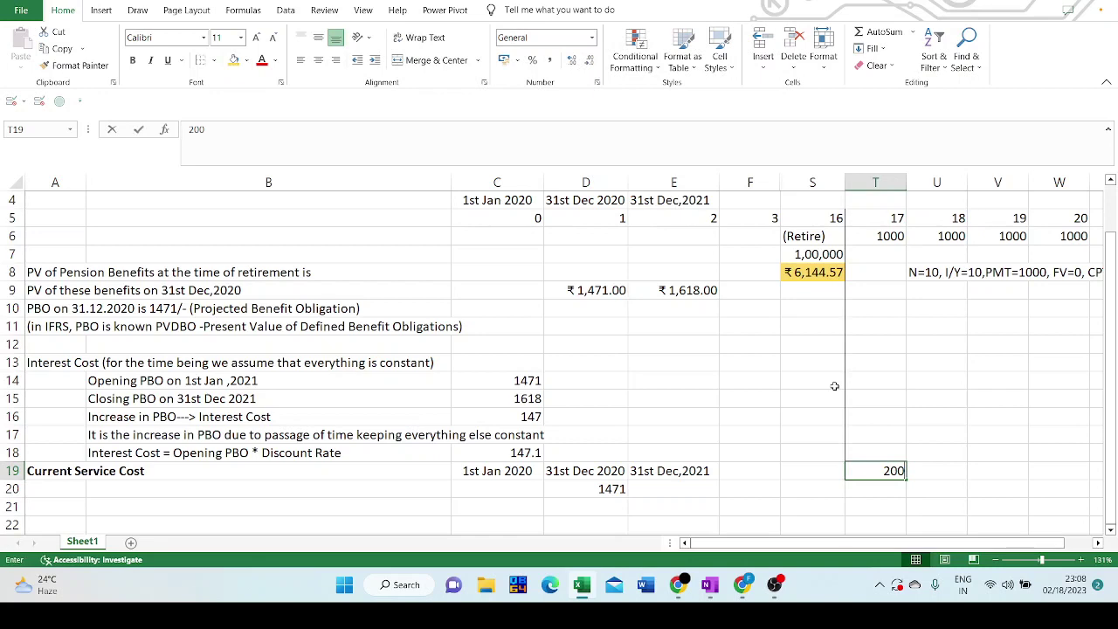
type("0")
key("Return")
key("Up")
left_click_drag(906, 476, 1016, 477)
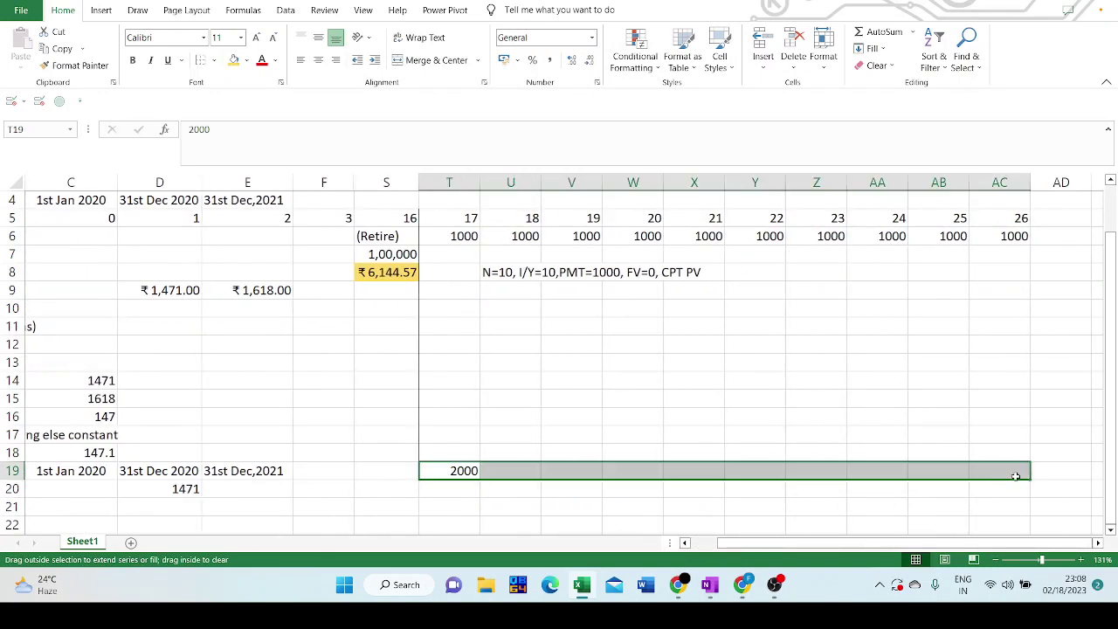
Enter 16 in S18, just above the Current Service Cost row in the retirement-year column
left_click(392, 466)
left_click(389, 456)
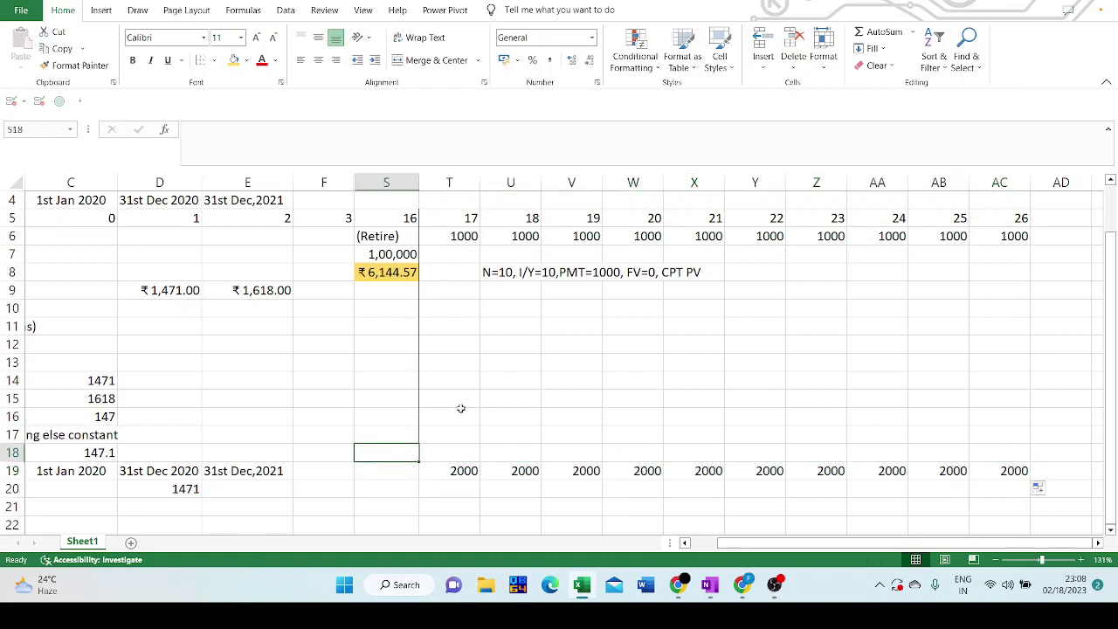
type("1+")
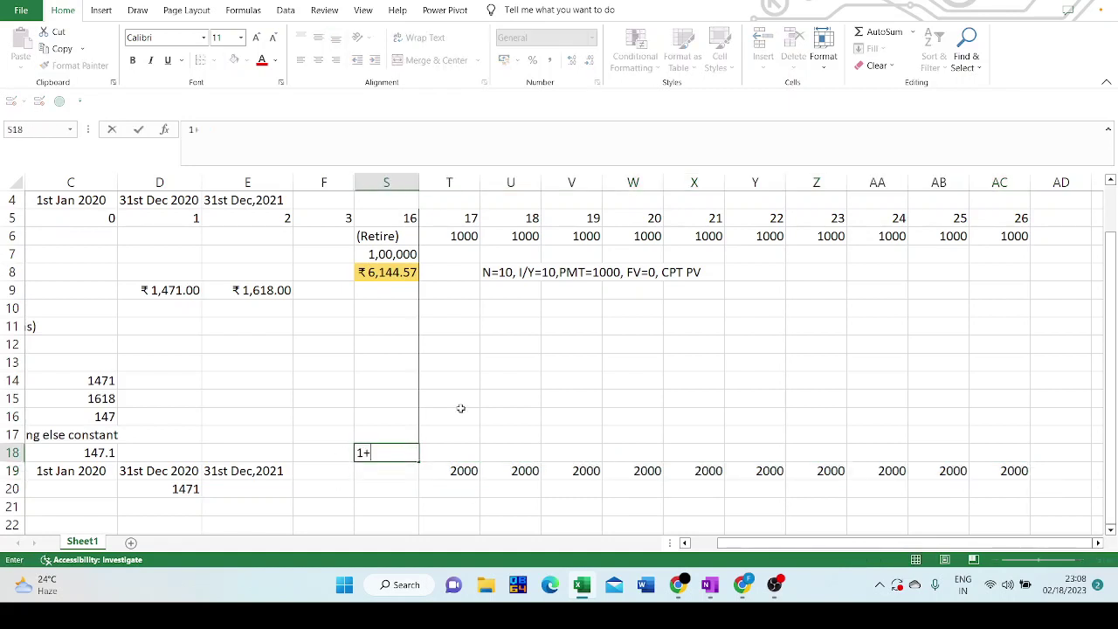
type("15")
key("Return")
key("Return")
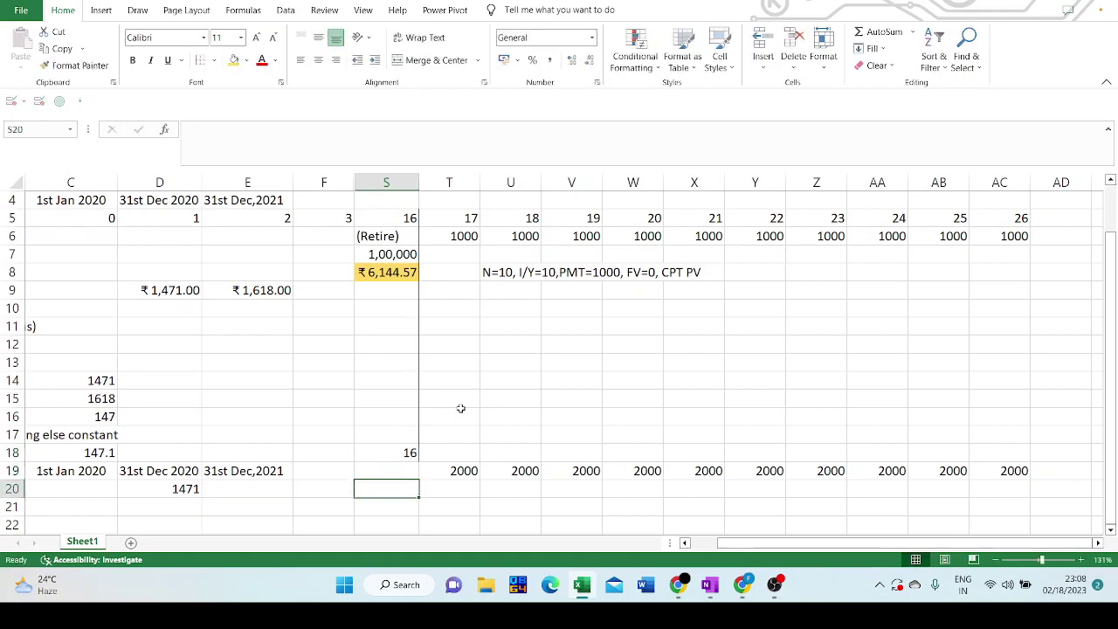
type("=")
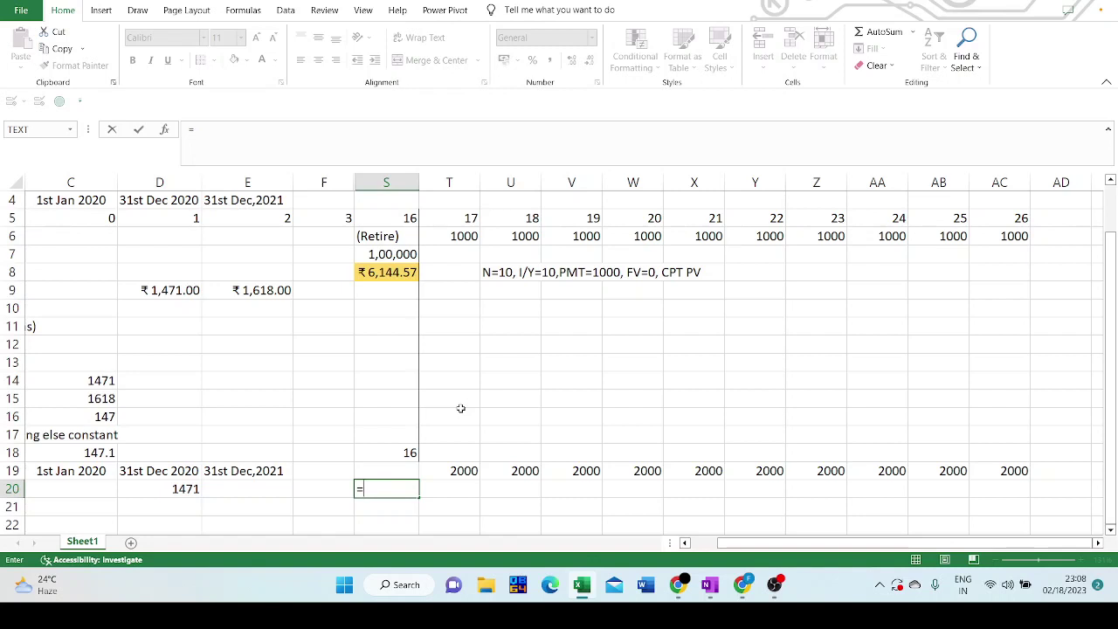
type("-pv")
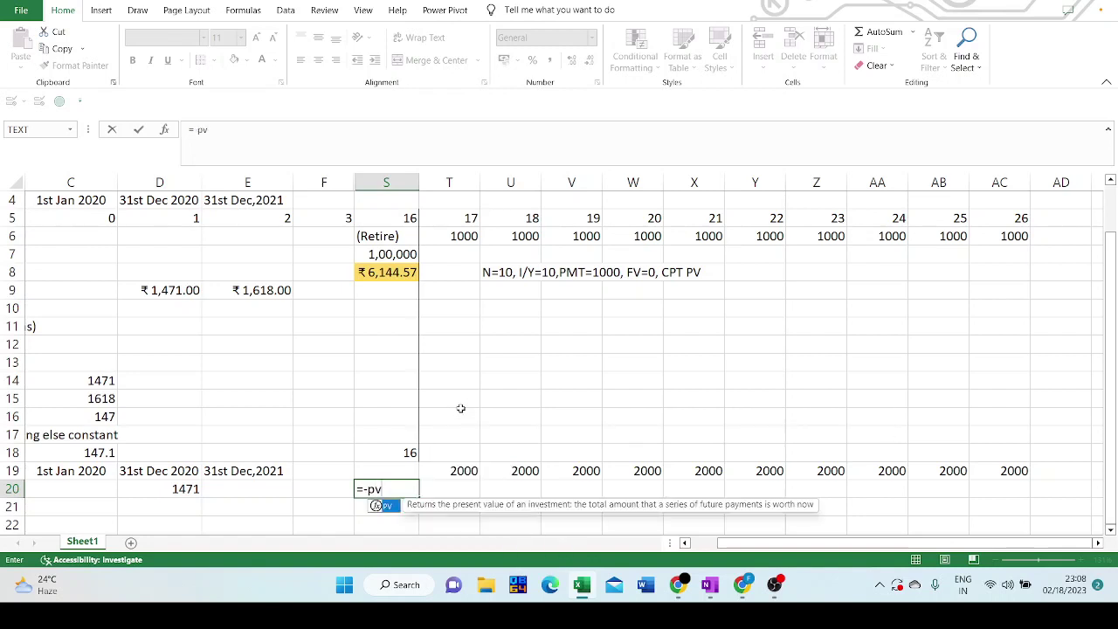
type("(")
key("Escape")
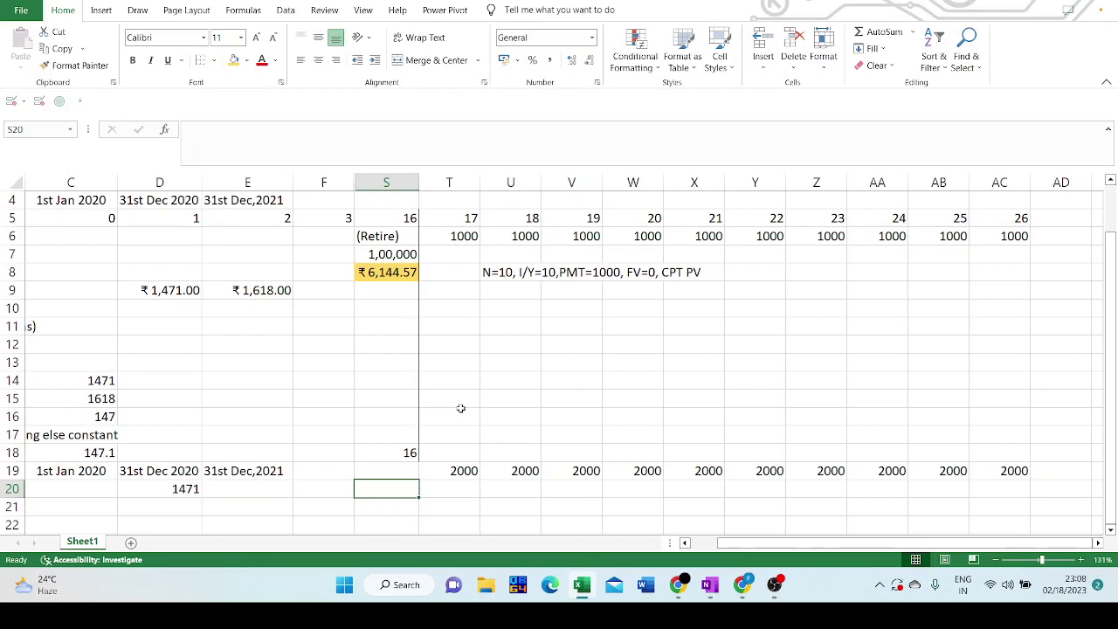
Clear the 2000 values from T19:AC19 in the Current Service Cost row
left_click_drag(550, 474, 1006, 471)
key("Delete")
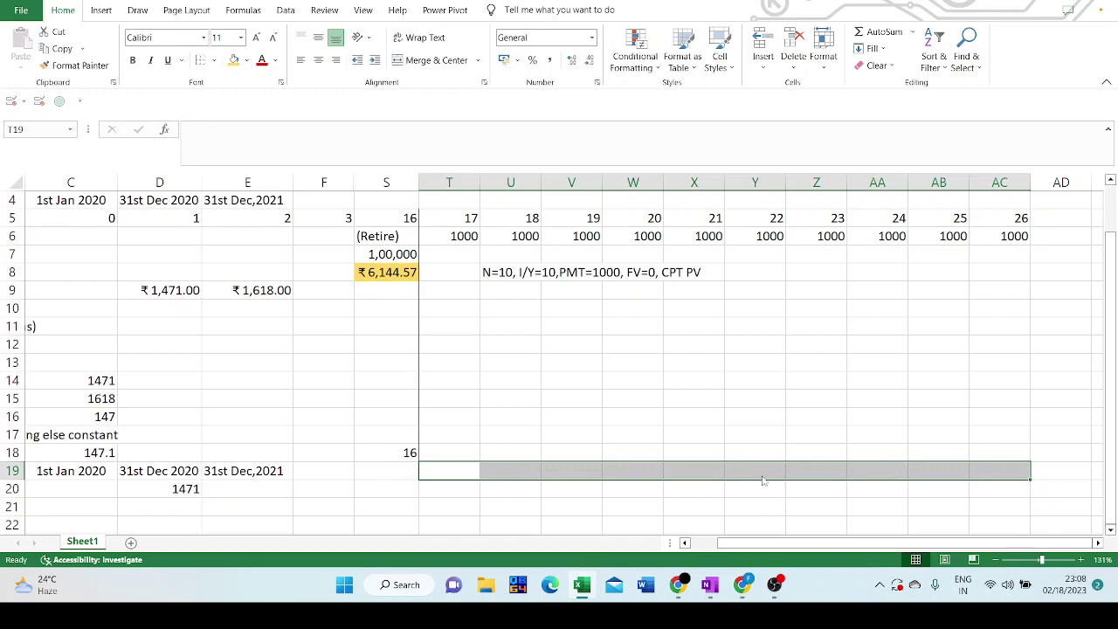
Switch to the OneNote page with the handwritten note on loan carrying value and accrued interest
left_click_drag(767, 481, 786, 534)
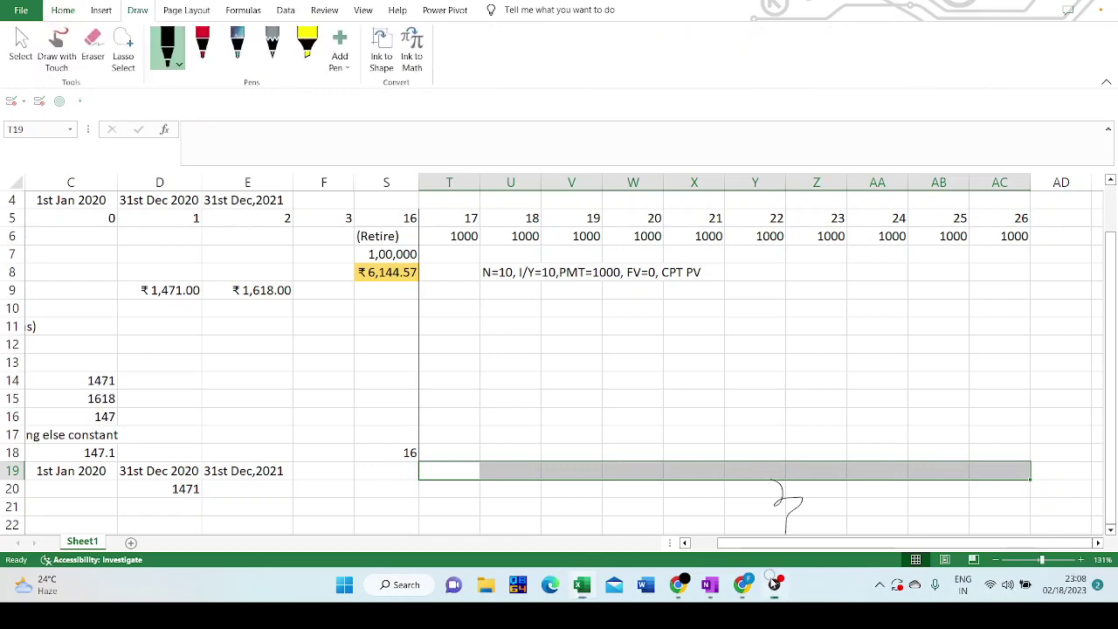
left_click(774, 584)
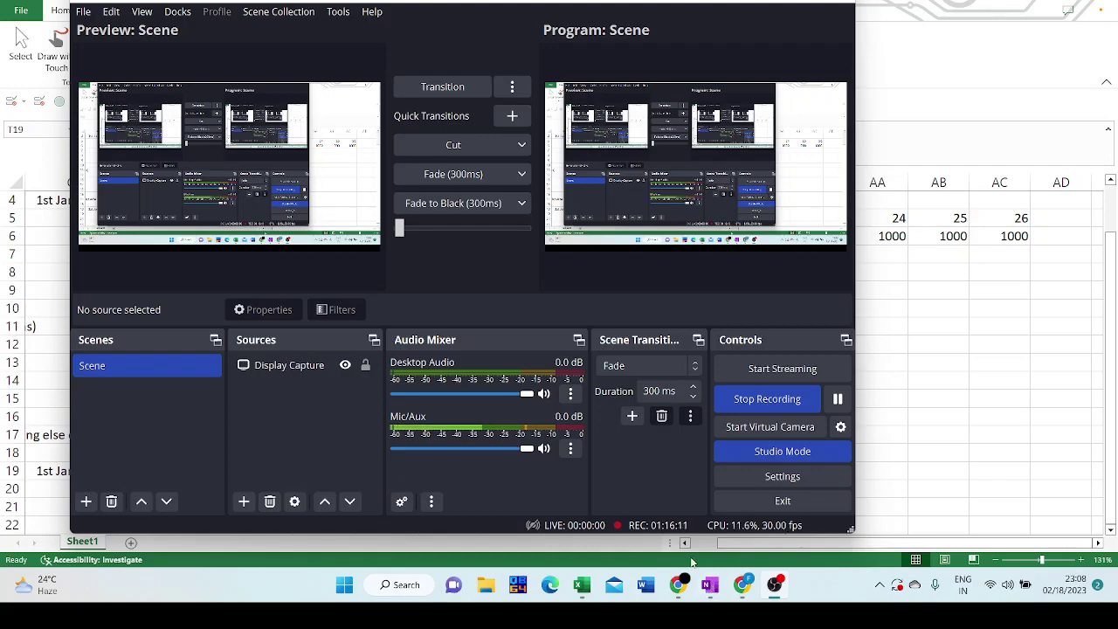
left_click(710, 584)
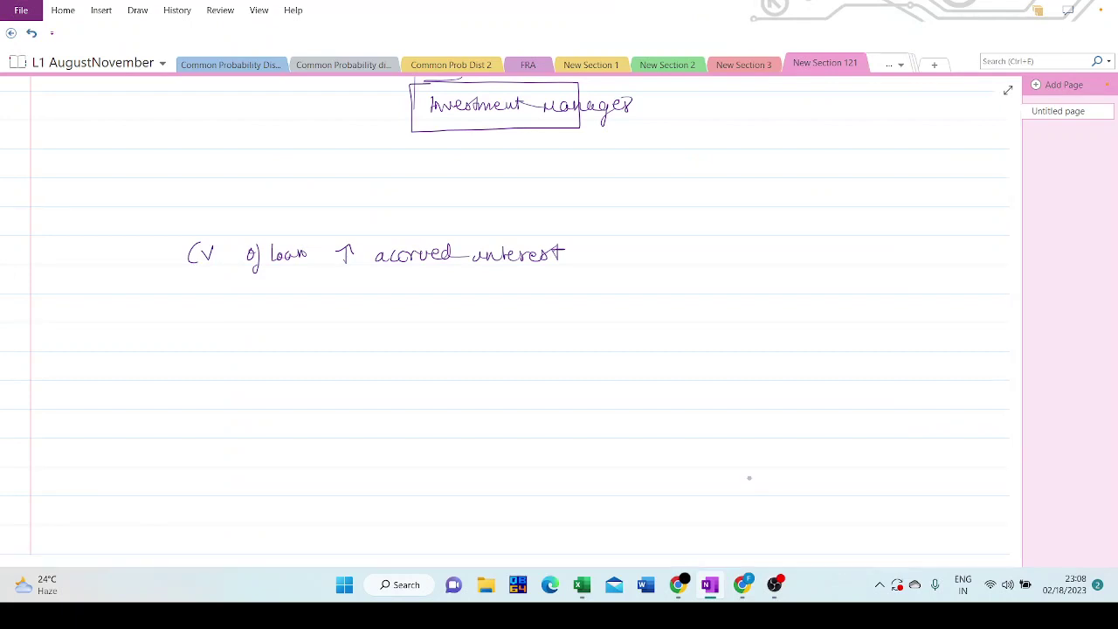
left_click(137, 9)
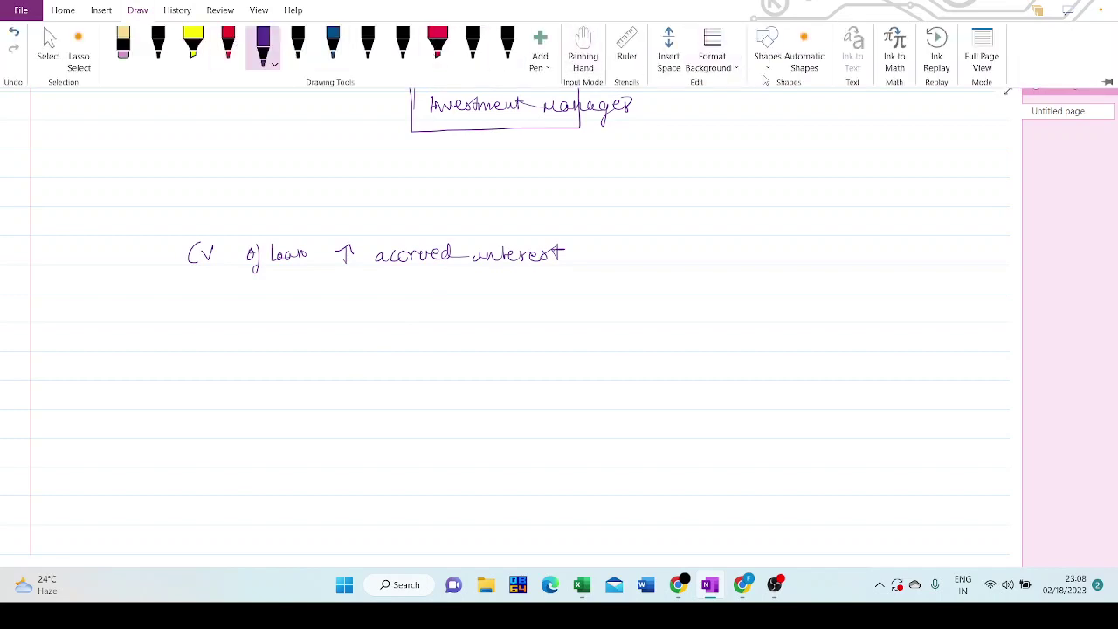
right_click(764, 77)
left_click(767, 72)
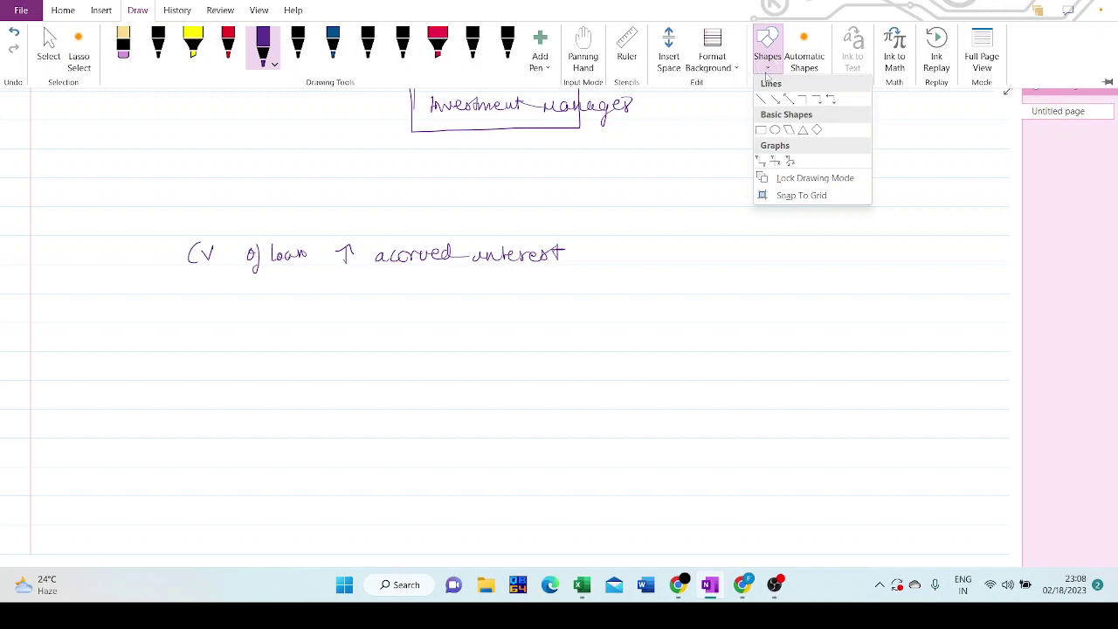
left_click(760, 99)
left_click_drag(672, 121, 518, 184)
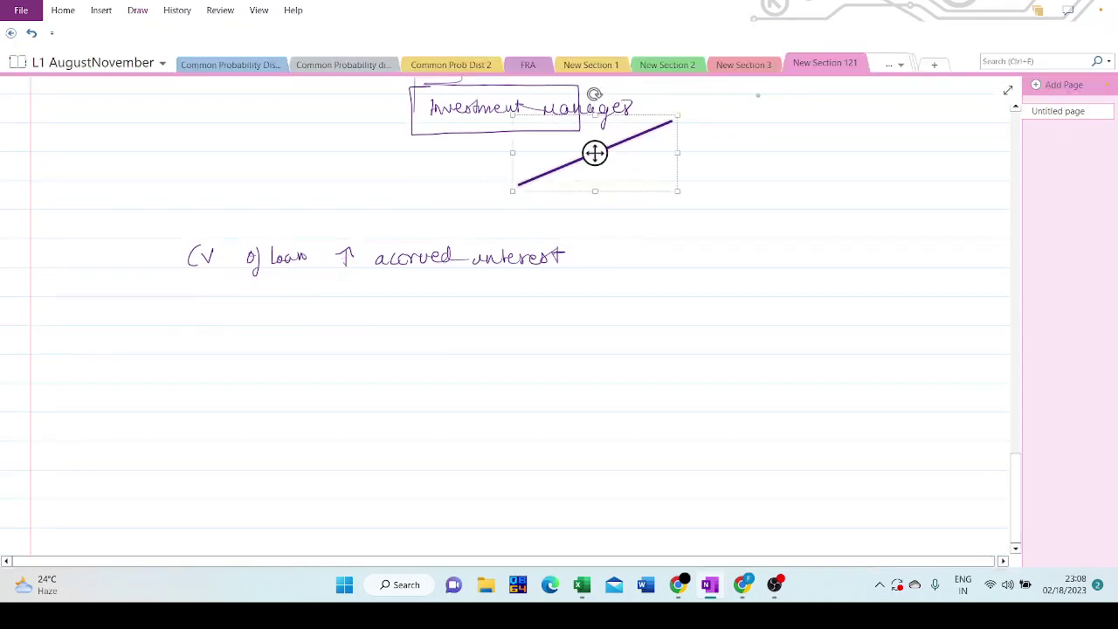
key("Delete")
left_click_drag(510, 364, 248, 106)
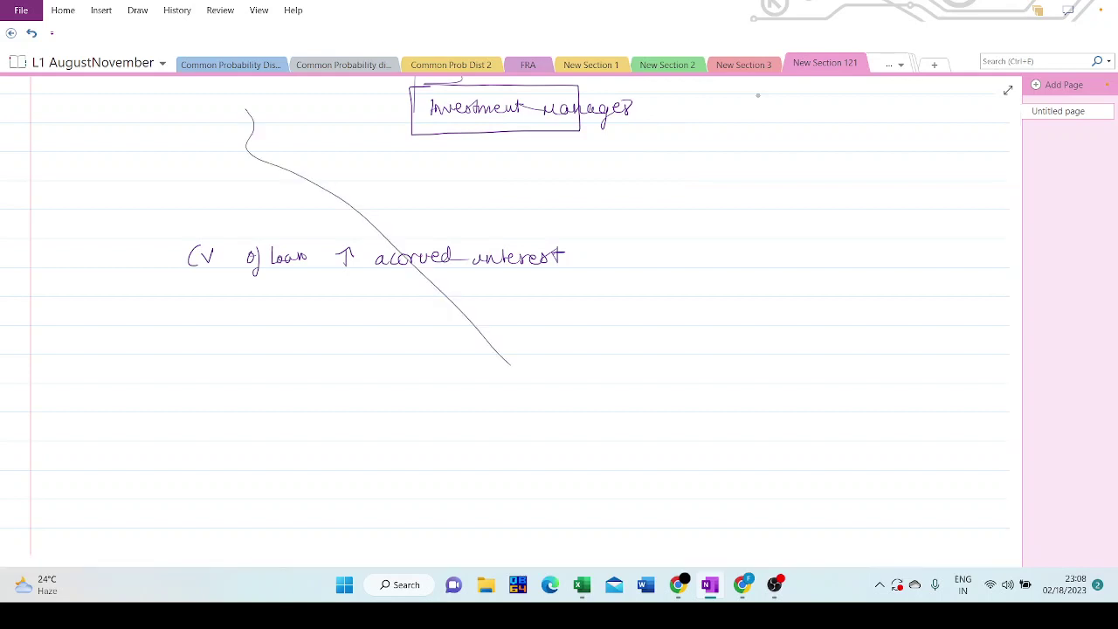
key("ctrl+z")
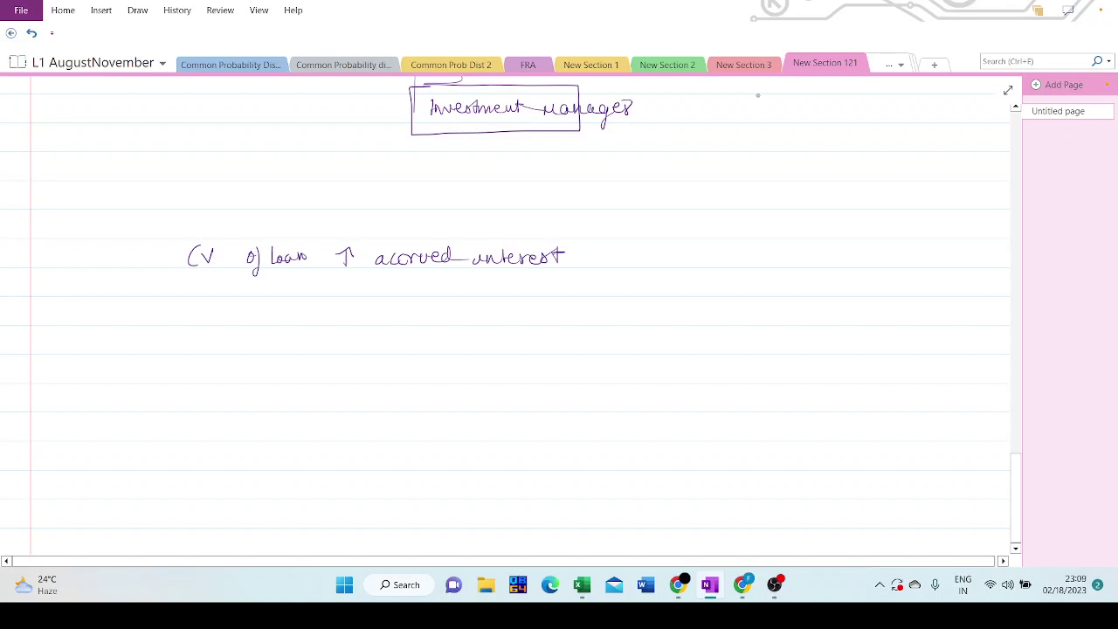
Draw a long straight horizontal line across the page as a timeline beneath the accrued interest note
left_click(223, 10)
left_click(112, 10)
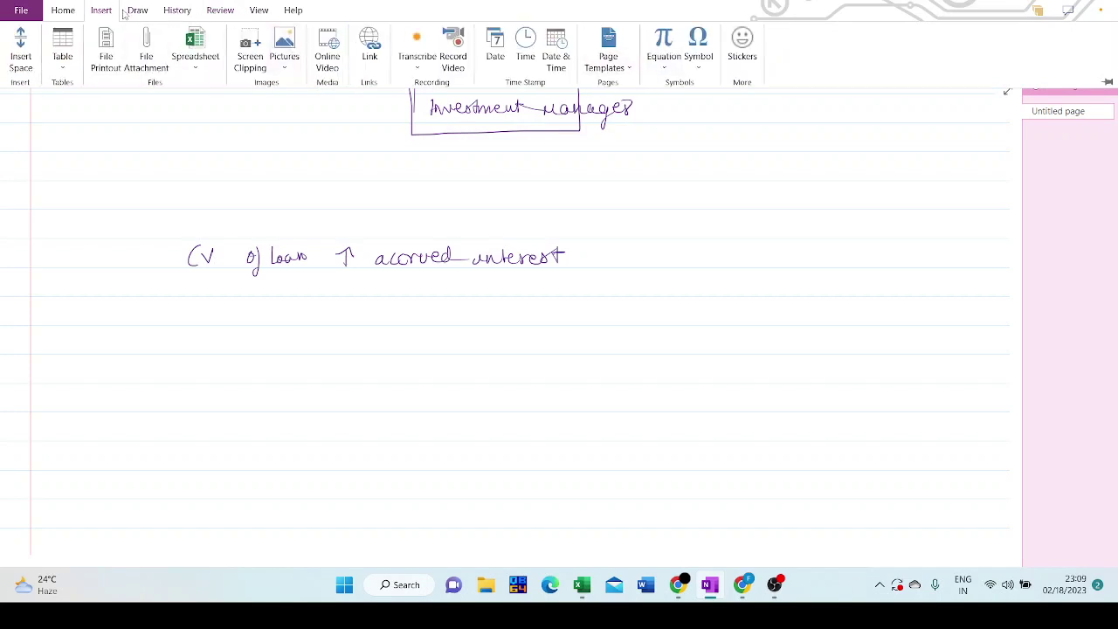
left_click(133, 10)
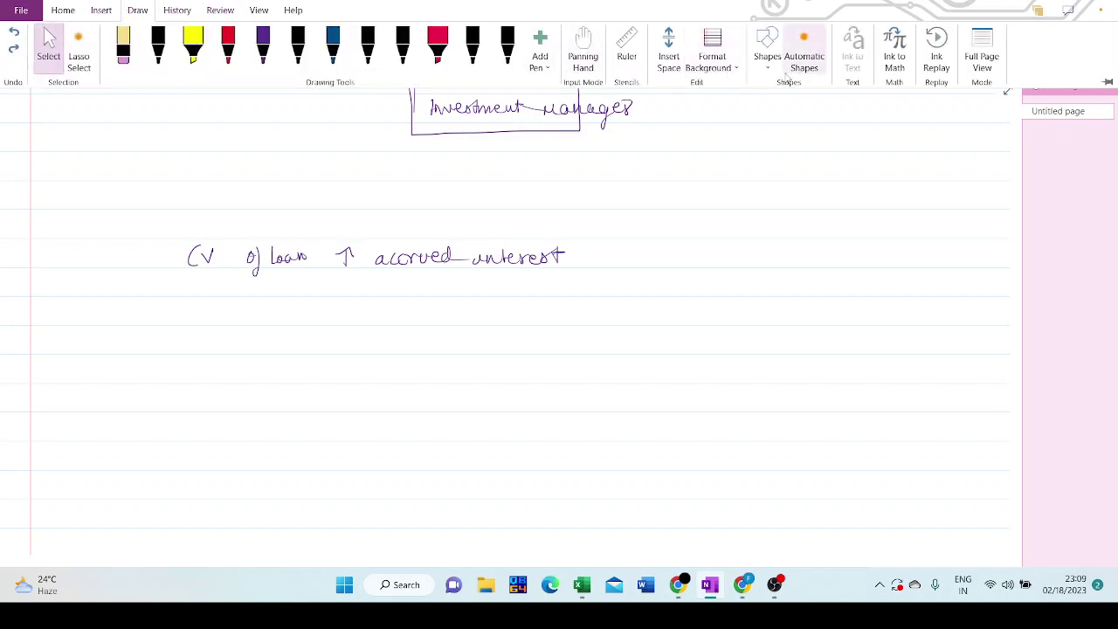
left_click(767, 54)
left_click(763, 100)
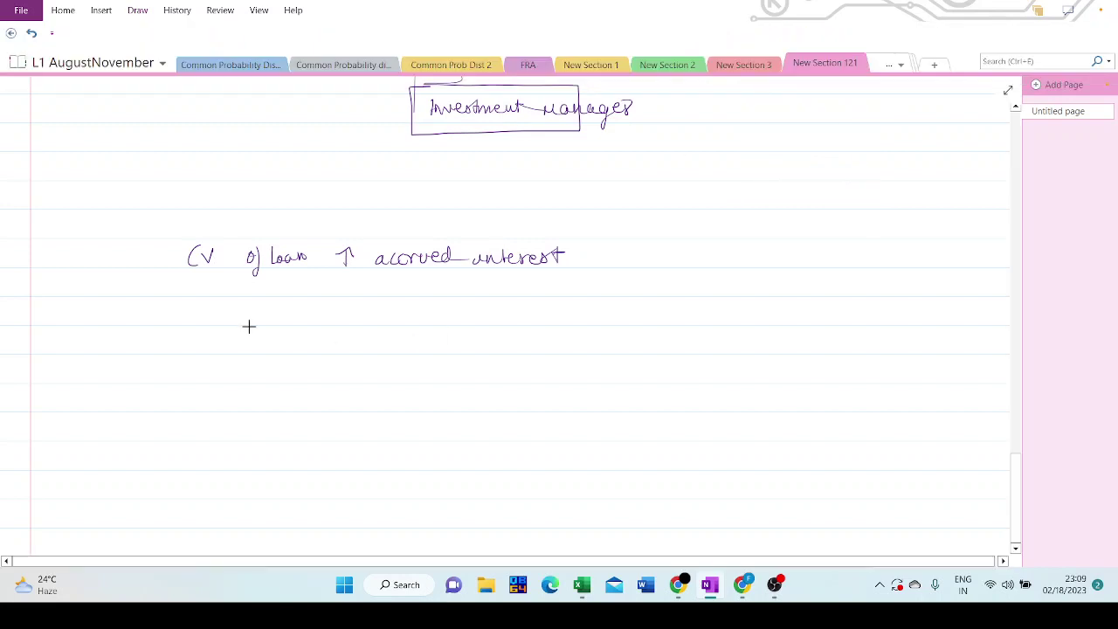
mouse_move(205, 323)
left_mouse_down()
mouse_move(1005, 322)
mouse_move(988, 327)
left_mouse_up()
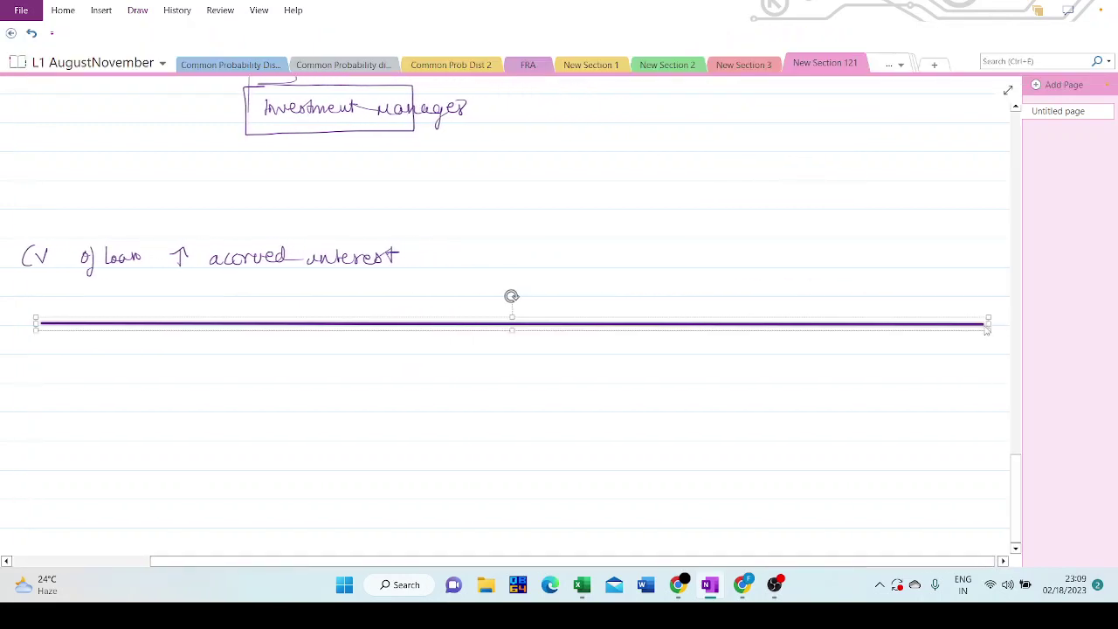
left_click(981, 349)
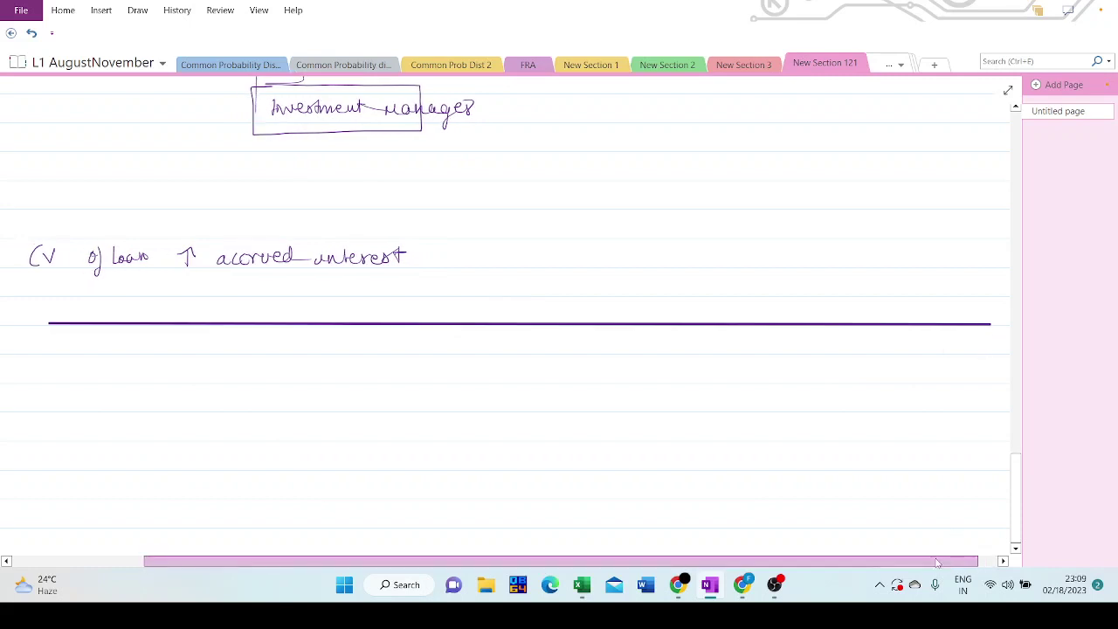
mouse_move(936, 561)
left_mouse_down()
mouse_move(924, 562)
mouse_move(939, 566)
left_mouse_up()
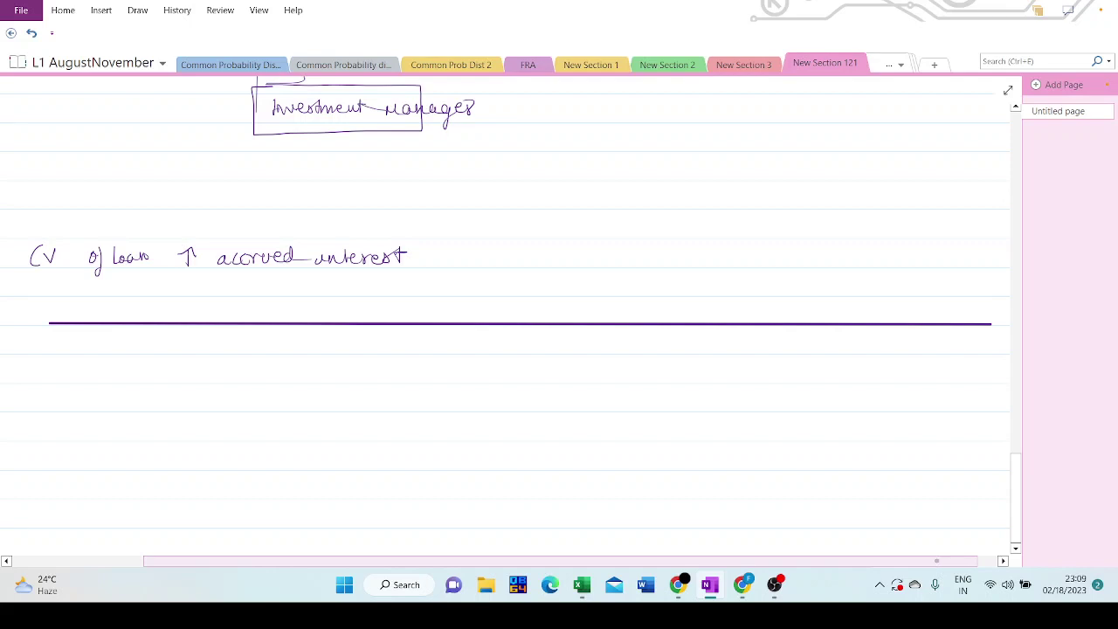
Handwrite 0, 17 and 26 along the timeline, with a "1 yr" row showing 1000 under 17 and 26 and a "2 yr" label below
left_click_drag(65, 303, 71, 309)
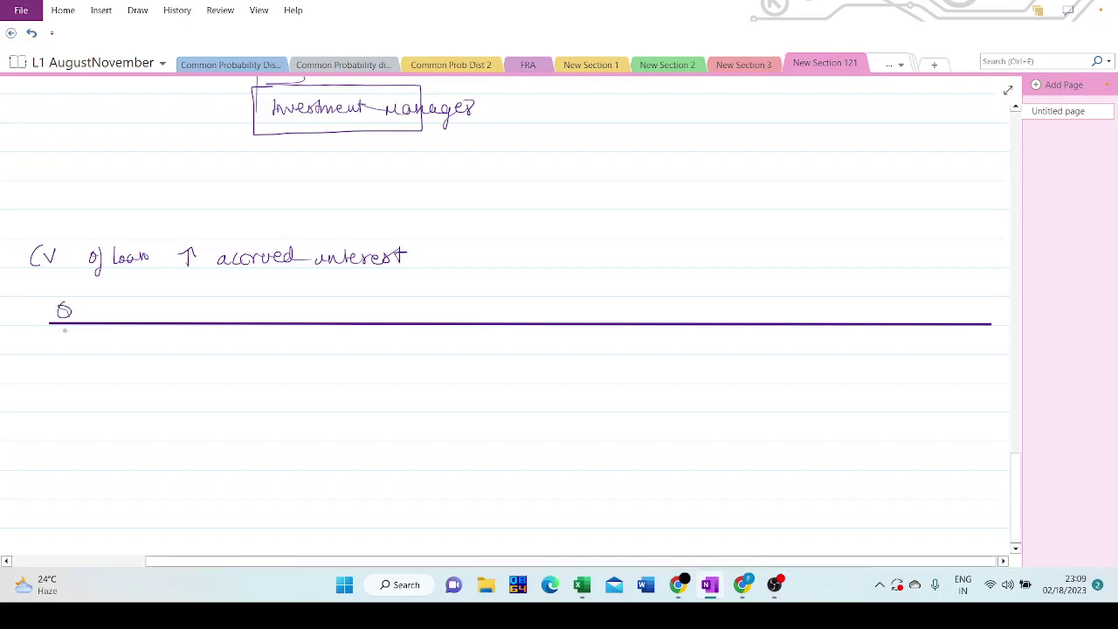
mouse_move(22, 339)
left_mouse_down()
mouse_move(36, 369)
mouse_move(51, 347)
left_mouse_up()
mouse_move(796, 306)
left_mouse_down()
mouse_move(804, 318)
mouse_move(782, 348)
mouse_move(792, 346)
left_mouse_up()
left_click_drag(798, 348, 826, 343)
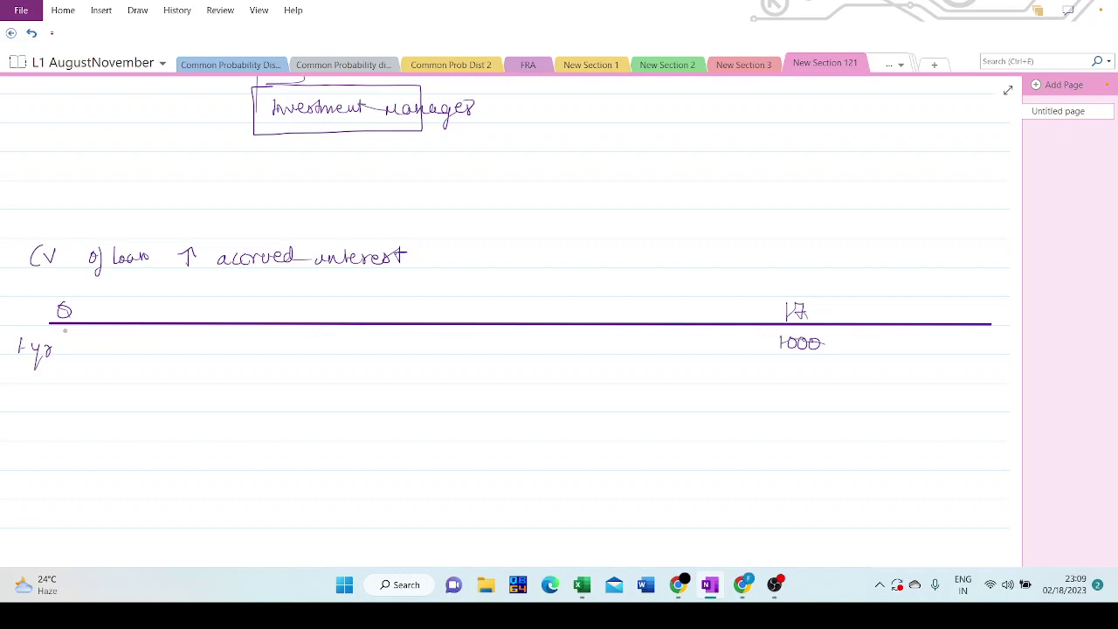
mouse_move(974, 306)
left_mouse_down()
mouse_move(992, 320)
mouse_move(970, 349)
left_mouse_up()
left_click_drag(974, 339, 979, 342)
left_click_drag(988, 338, 1004, 344)
left_click_drag(13, 373, 63, 377)
mouse_move(286, 356)
left_mouse_down()
mouse_move(688, 333)
mouse_move(792, 353)
left_mouse_up()
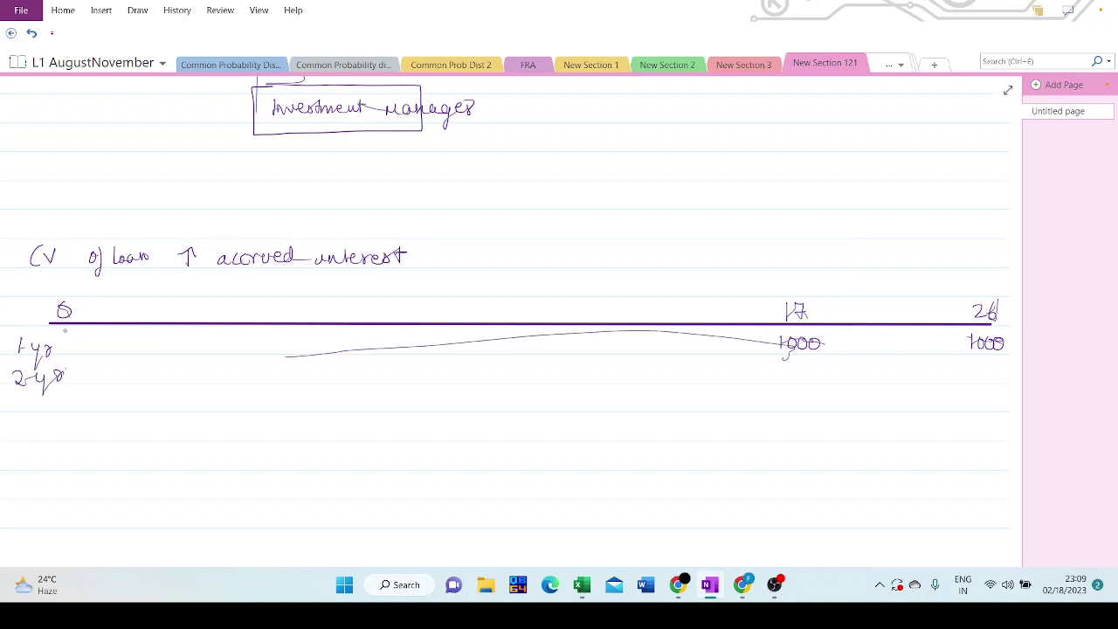
key("ctrl+z")
mouse_move(777, 419)
left_mouse_down()
mouse_move(791, 378)
mouse_move(812, 374)
left_mouse_up()
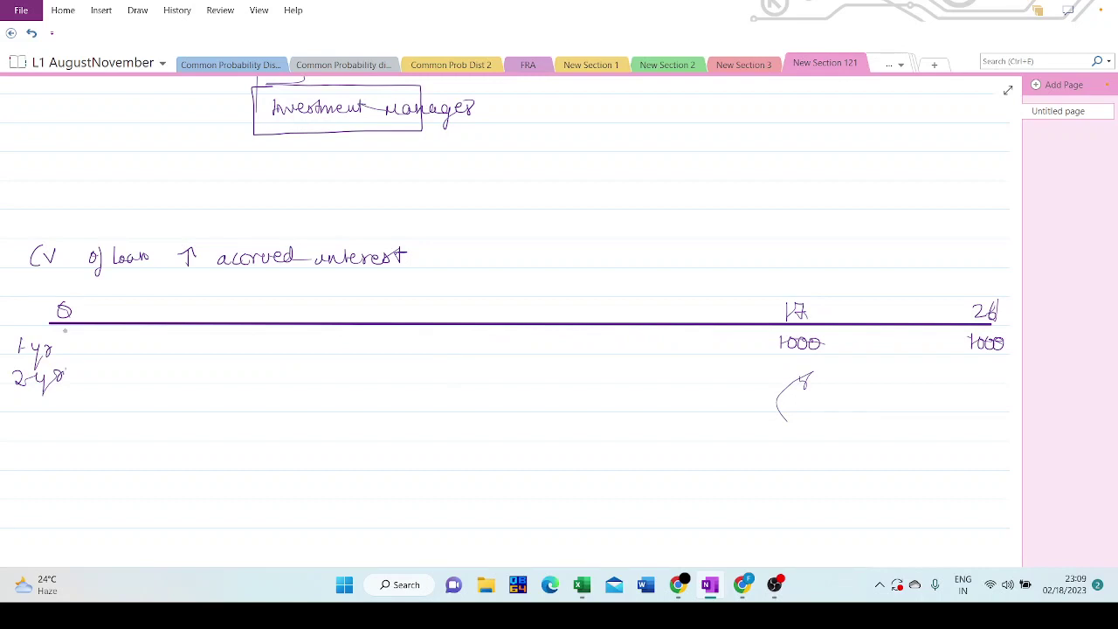
key("ctrl+z")
left_click_drag(548, 332, 777, 383)
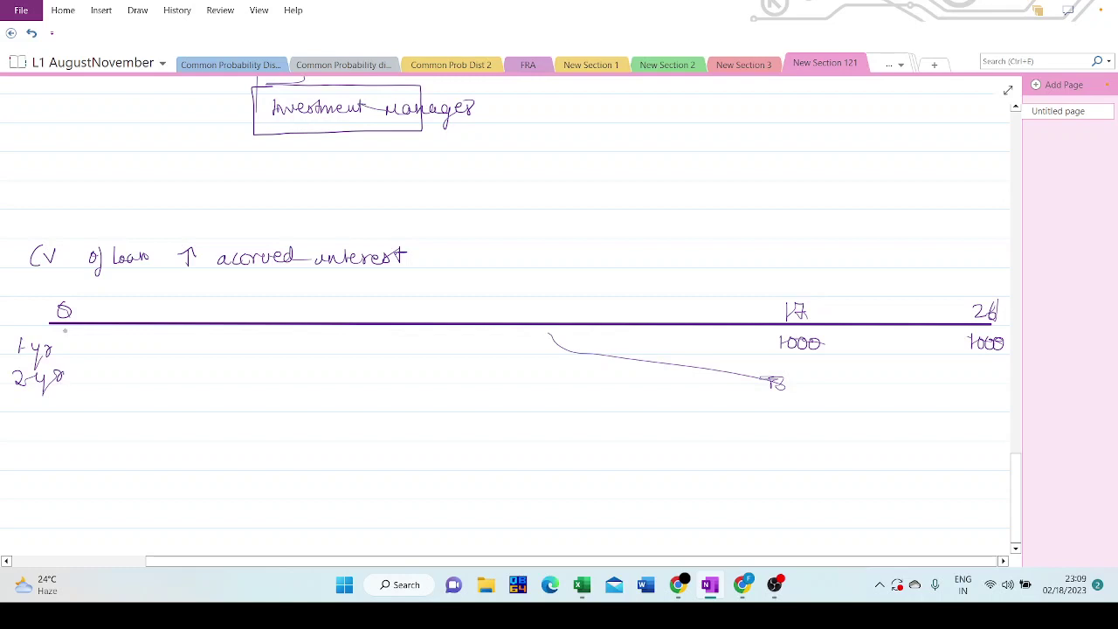
key("ctrl+z")
key("ctrl+z")
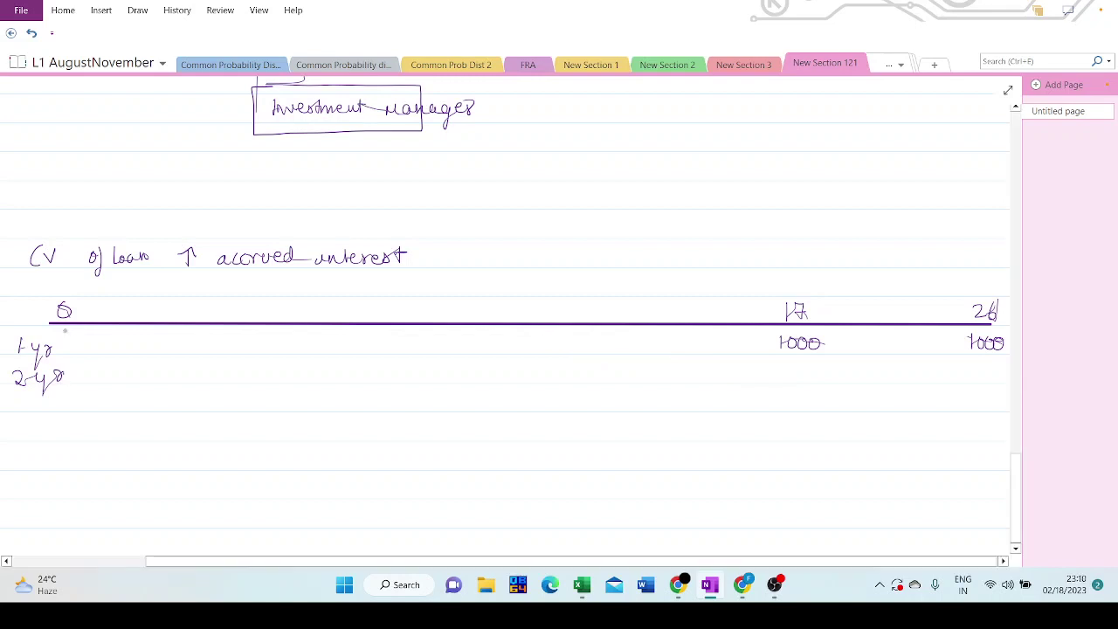
mouse_move(780, 364)
left_mouse_down()
mouse_move(790, 378)
mouse_move(820, 369)
left_mouse_up()
left_click_drag(835, 372, 883, 375)
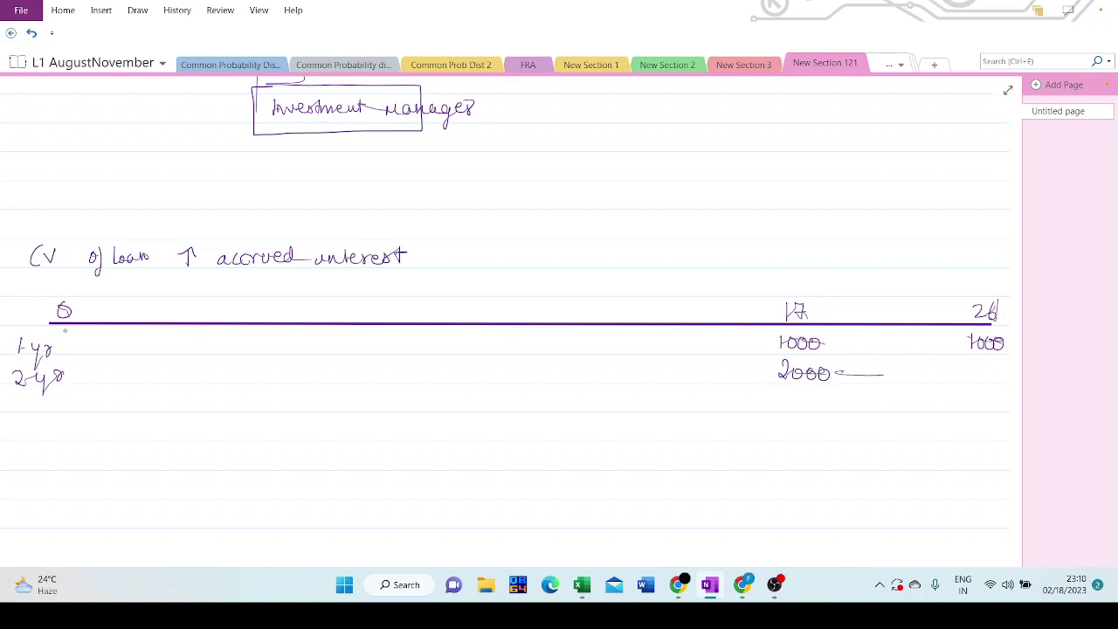
left_click_drag(780, 372, 827, 372)
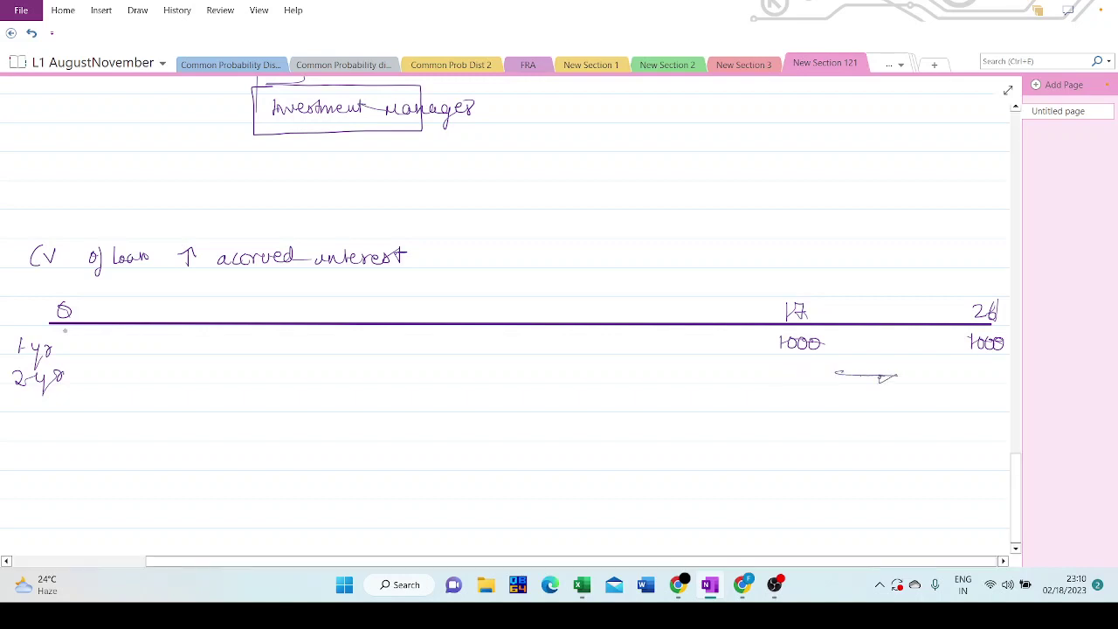
left_click_drag(13, 377, 63, 377)
mouse_move(863, 375)
left_mouse_down()
mouse_move(800, 379)
mouse_move(856, 373)
left_mouse_up()
left_click_drag(786, 376, 900, 375)
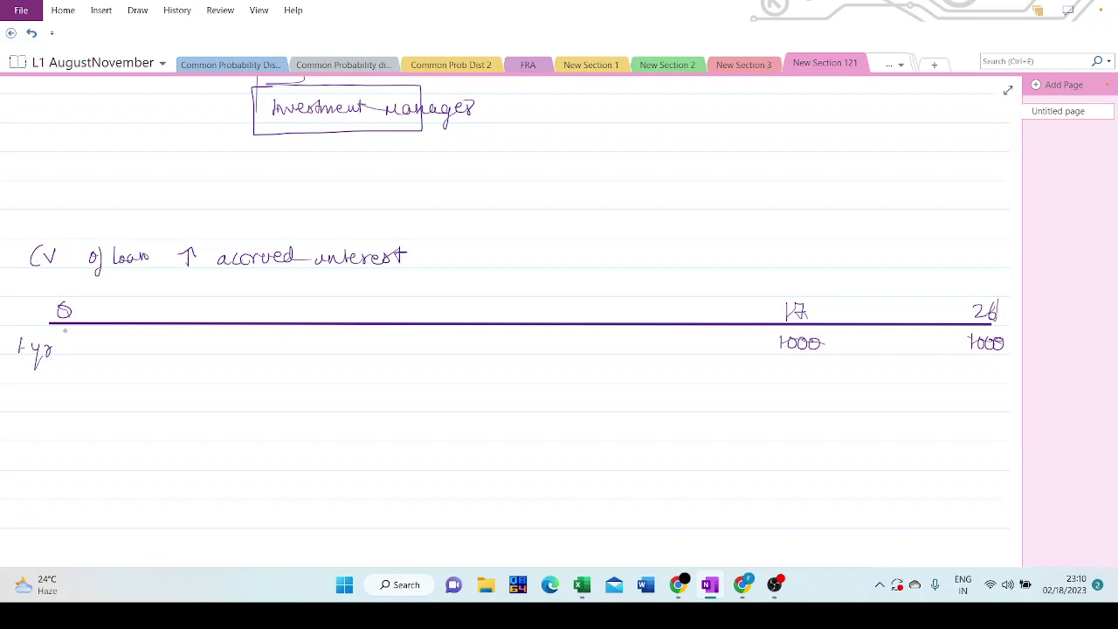
Handwrite a "2 yr" row with 2000 under 17 and 26, joined by an arrow line
mouse_move(777, 365)
left_mouse_down()
mouse_move(788, 380)
mouse_move(852, 373)
left_mouse_up()
mouse_move(958, 367)
left_mouse_down()
mouse_move(975, 382)
mouse_move(992, 375)
mouse_move(983, 395)
left_mouse_up()
mouse_move(875, 380)
left_mouse_down()
mouse_move(935, 381)
mouse_move(948, 406)
left_mouse_up()
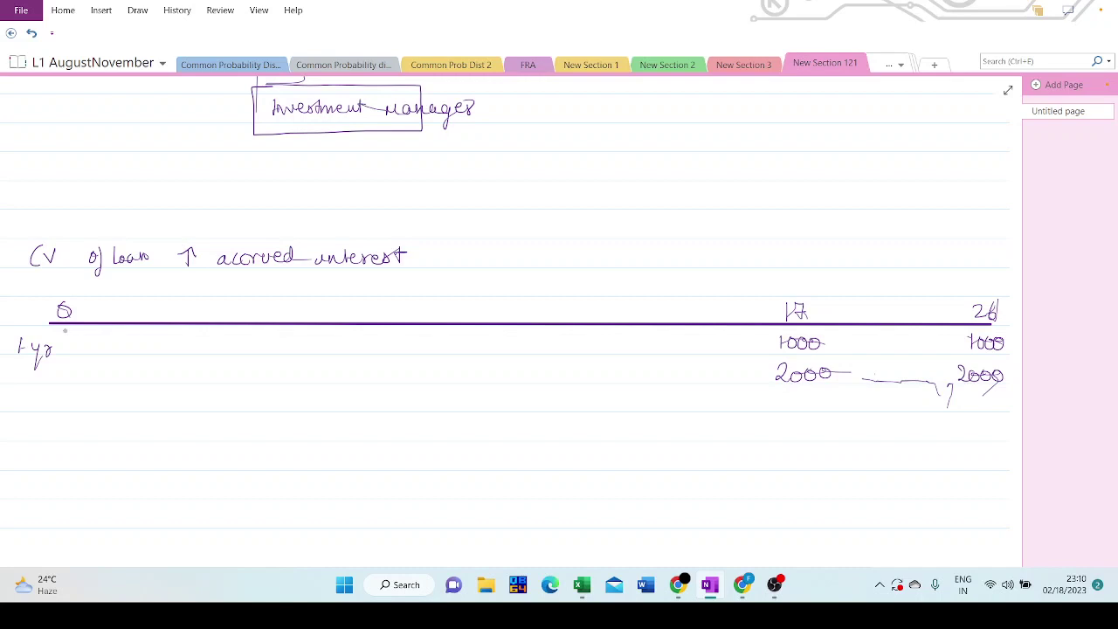
mouse_move(41, 370)
left_mouse_down()
mouse_move(54, 395)
mouse_move(76, 372)
left_mouse_up()
Handwrite "Additional Benefits that he is" below the "2 yr" label
mouse_move(21, 395)
left_mouse_down()
mouse_move(10, 412)
mouse_move(26, 412)
left_mouse_up()
mouse_move(18, 407)
left_mouse_down()
mouse_move(52, 410)
mouse_move(63, 395)
left_mouse_up()
left_click_drag(59, 407, 72, 408)
mouse_move(69, 402)
left_mouse_down()
mouse_move(178, 403)
mouse_move(178, 425)
left_mouse_up()
left_click_drag(173, 407, 195, 411)
mouse_move(201, 394)
left_mouse_down()
mouse_move(199, 410)
mouse_move(232, 409)
left_mouse_up()
left_click_drag(227, 390, 255, 407)
mouse_move(260, 400)
left_mouse_down()
mouse_move(253, 407)
mouse_move(265, 408)
left_mouse_up()
left_click_drag(260, 399, 302, 411)
left_click_drag(304, 403, 334, 395)
mouse_move(337, 403)
left_mouse_down()
mouse_move(338, 415)
mouse_move(348, 410)
left_mouse_up()
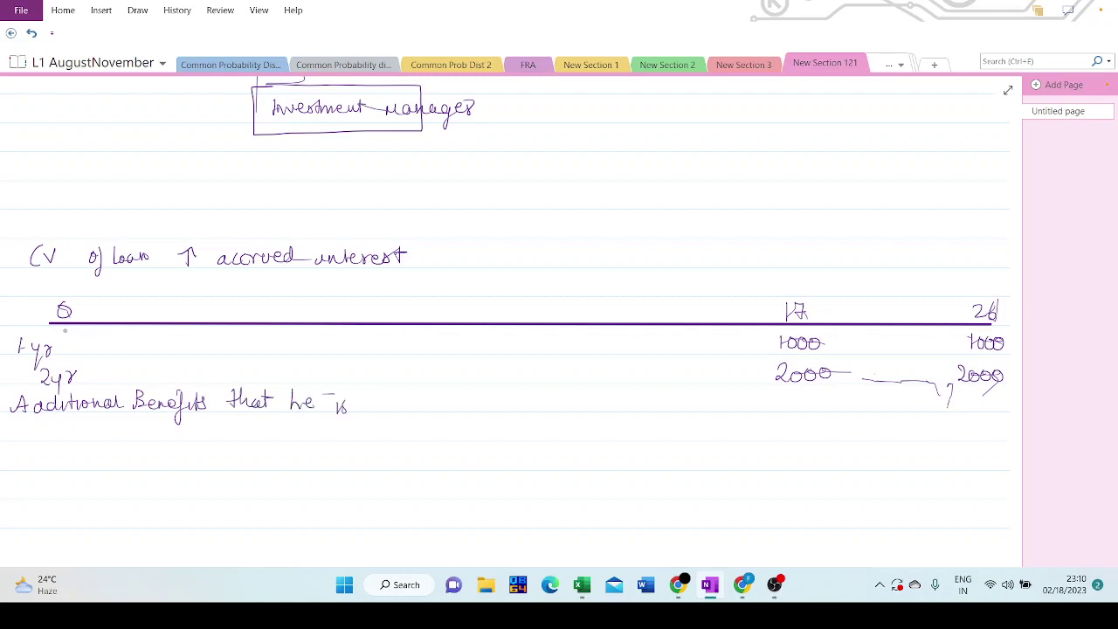
Continue the note on the following line with "rec by working by 1 more year"
left_click_drag(15, 428, 82, 440)
mouse_move(86, 431)
left_mouse_down()
mouse_move(87, 456)
mouse_move(118, 437)
left_mouse_up()
mouse_move(122, 432)
left_mouse_down()
mouse_move(189, 439)
mouse_move(192, 458)
left_mouse_up()
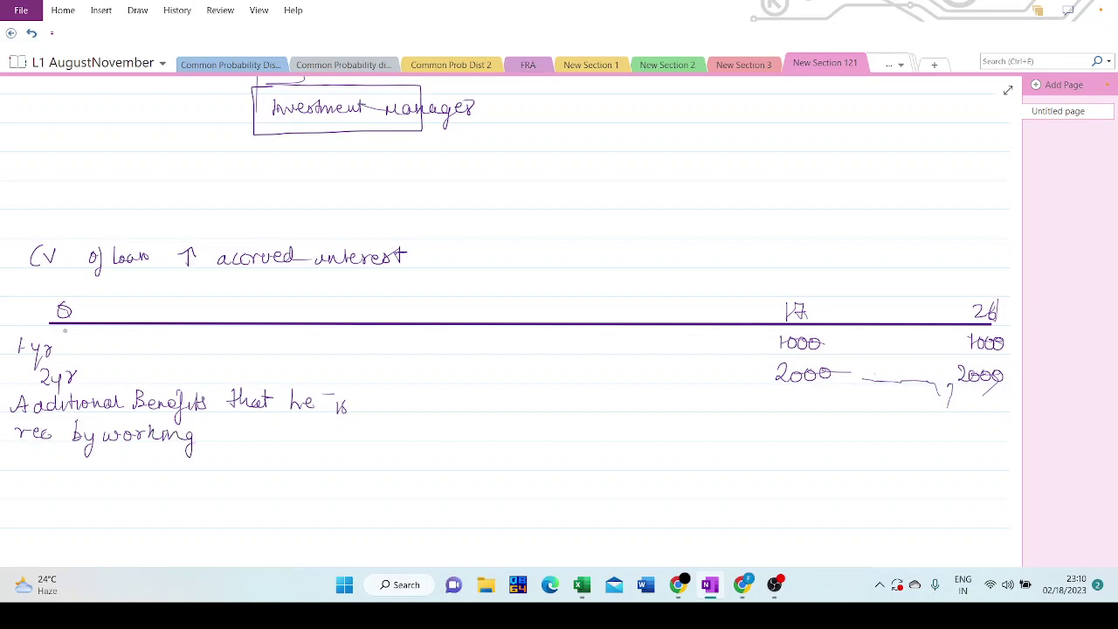
mouse_move(210, 421)
left_mouse_down()
mouse_move(209, 440)
mouse_move(229, 440)
left_mouse_up()
mouse_move(234, 433)
left_mouse_down()
mouse_move(227, 455)
mouse_move(337, 439)
left_mouse_up()
mouse_move(344, 435)
left_mouse_down()
mouse_move(335, 454)
mouse_move(355, 440)
left_mouse_up()
left_click_drag(358, 435, 379, 440)
left_click_drag(379, 440, 388, 433)
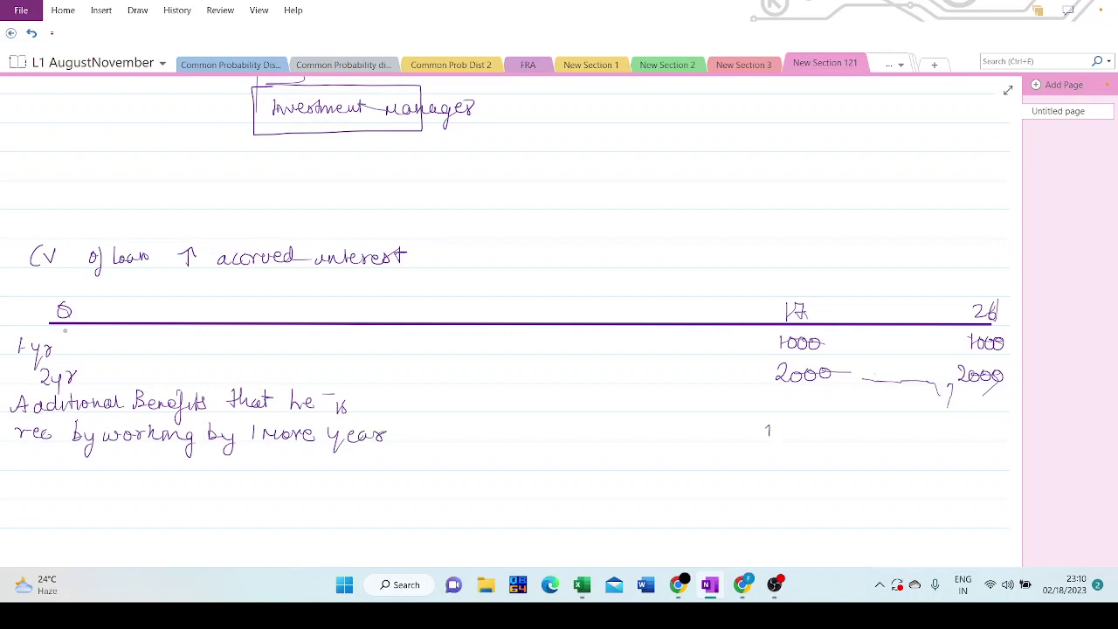
Handwrite 1000, 1000, 1000 below the 2000 row and enclose the three amounts in a rectangle
left_click_drag(780, 425, 872, 429)
mouse_move(886, 427)
left_mouse_down()
mouse_move(929, 439)
mouse_move(955, 427)
left_mouse_up()
mouse_move(971, 426)
left_mouse_down()
mouse_move(984, 427)
mouse_move(969, 440)
mouse_move(987, 435)
left_mouse_up()
key("ctrl+z")
key("ctrl+z")
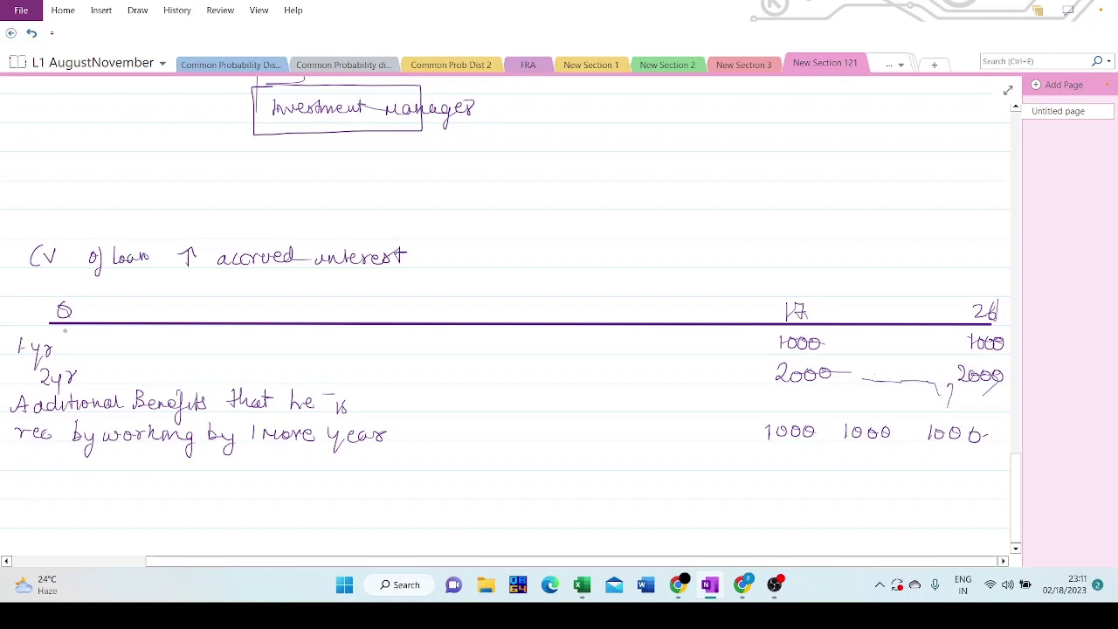
mouse_move(773, 411)
left_mouse_down()
mouse_move(758, 443)
mouse_move(987, 443)
left_mouse_up()
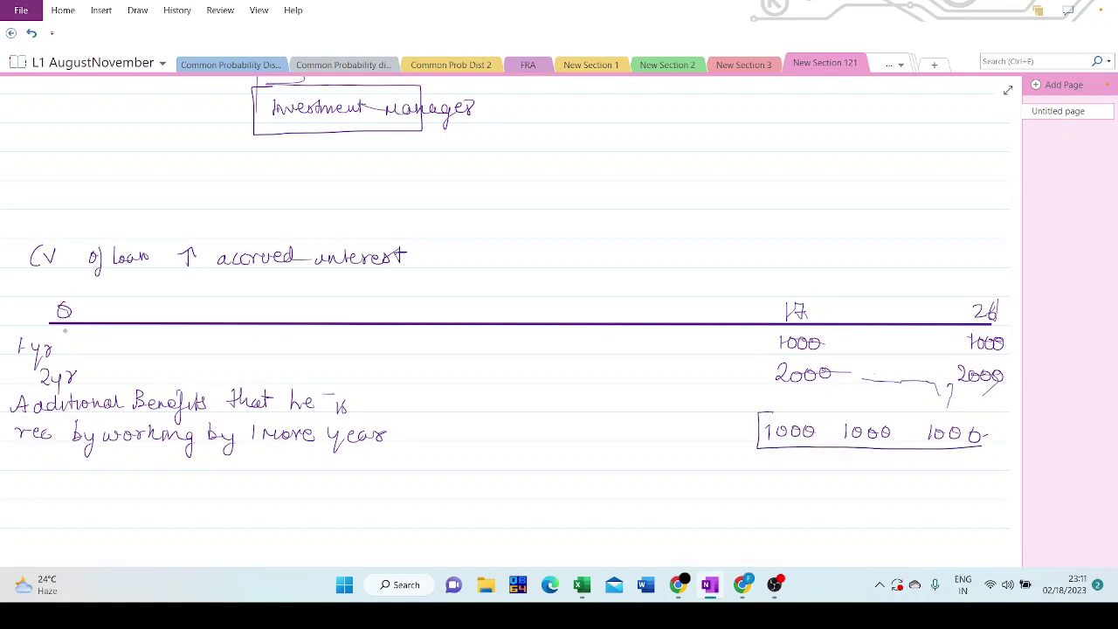
mouse_move(774, 412)
left_mouse_down()
mouse_move(964, 405)
mouse_move(993, 440)
left_mouse_up()
Handwrite "PV of the additional benefits" and mark 16 on the timeline with a dashed vertical line below it
mouse_move(33, 494)
left_mouse_down()
mouse_move(40, 483)
mouse_move(71, 486)
left_mouse_up()
mouse_move(82, 479)
left_mouse_down()
mouse_move(77, 501)
mouse_move(82, 486)
left_mouse_up()
mouse_move(99, 480)
left_mouse_down()
mouse_move(107, 490)
mouse_move(112, 482)
left_mouse_up()
left_click_drag(113, 478, 137, 488)
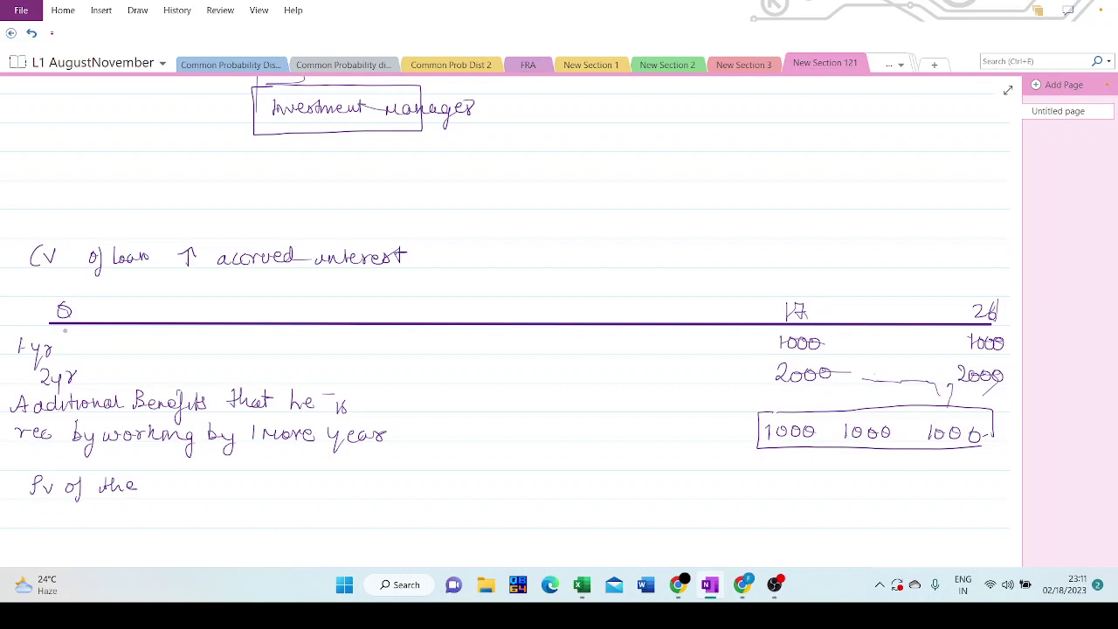
mouse_move(700, 302)
left_mouse_down()
mouse_move(701, 320)
mouse_move(713, 312)
mouse_move(712, 346)
left_mouse_up()
left_click_drag(710, 358, 710, 374)
mouse_move(167, 486)
left_mouse_down()
mouse_move(208, 493)
mouse_move(296, 476)
mouse_move(300, 490)
left_mouse_up()
left_click_drag(304, 487, 362, 486)
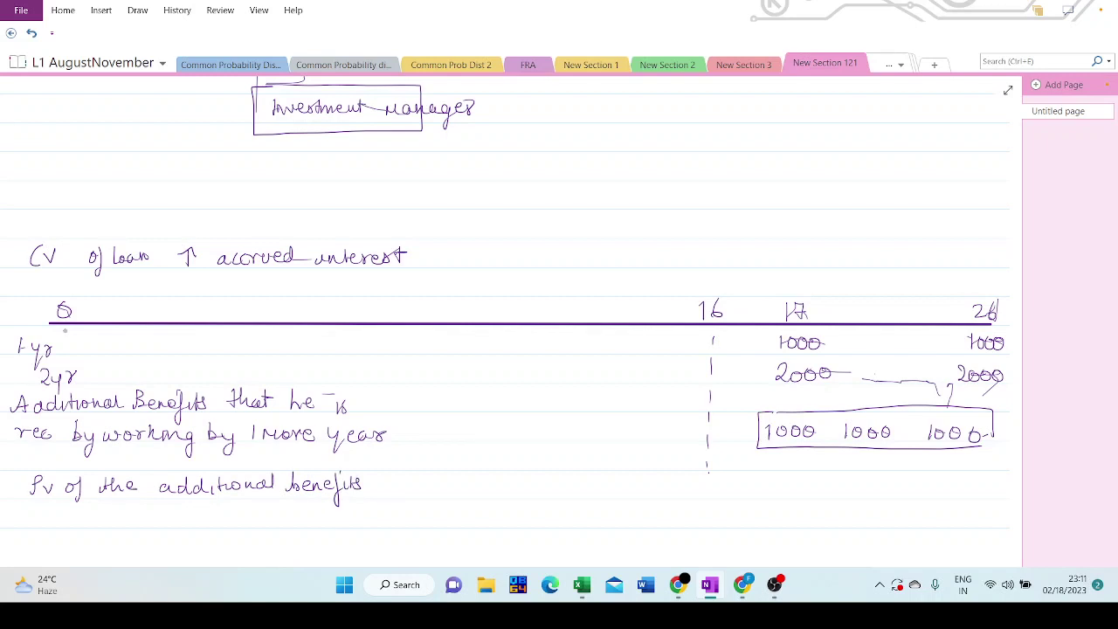
Label the timeline with 1st Jan 2020 at 0, 31st Dec 2020 at 1 and 31st Dec 2021 at 2
mouse_move(463, 299)
left_mouse_down()
mouse_move(463, 314)
mouse_move(563, 304)
mouse_move(580, 313)
left_mouse_up()
left_click_drag(584, 303, 585, 316)
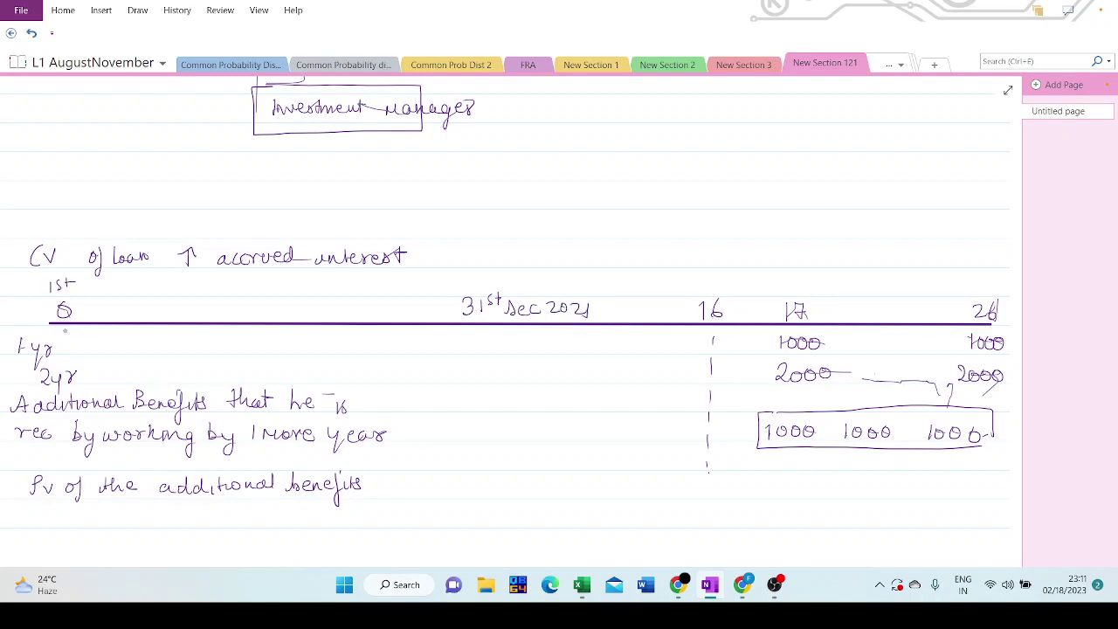
mouse_move(91, 281)
left_mouse_down()
mouse_move(94, 294)
mouse_move(133, 289)
left_mouse_up()
left_click_drag(136, 281, 167, 290)
mouse_move(175, 284)
left_mouse_down()
mouse_move(169, 292)
mouse_move(179, 285)
left_mouse_up()
left_click_drag(269, 279, 289, 292)
mouse_move(303, 279)
left_mouse_down()
mouse_move(298, 287)
mouse_move(328, 292)
left_mouse_up()
left_click_drag(339, 287, 349, 288)
mouse_move(359, 284)
left_mouse_down()
mouse_move(352, 292)
mouse_move(382, 284)
left_mouse_up()
mouse_move(392, 284)
left_mouse_down()
mouse_move(408, 284)
mouse_move(347, 312)
left_mouse_up()
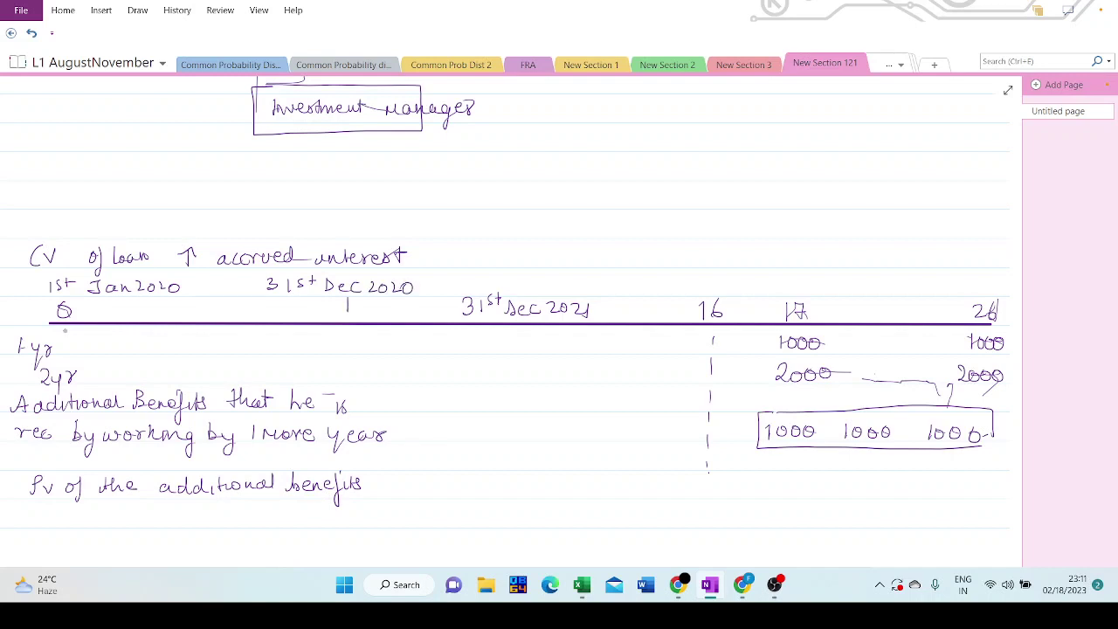
left_click_drag(513, 335, 534, 345)
Put an X at the end of the dashed line and extend the PV note with "at the time of retirement"
mouse_move(695, 479)
left_mouse_down()
mouse_move(708, 493)
mouse_move(695, 492)
left_mouse_up()
left_click_drag(371, 483, 379, 489)
left_click_drag(373, 482, 387, 481)
mouse_move(28, 524)
left_mouse_down()
mouse_move(44, 510)
mouse_move(65, 521)
mouse_move(48, 515)
left_mouse_up()
mouse_move(77, 524)
left_mouse_down()
mouse_move(150, 517)
mouse_move(153, 536)
mouse_move(205, 513)
mouse_move(261, 515)
left_mouse_up()
left_click_drag(258, 522, 273, 523)
Add the bracketed calculator inputs N=10, PMT=1000, I/Y=10%, FV 0, CPT-PV beside the retirement note
mouse_move(269, 512)
left_mouse_down()
mouse_move(283, 510)
mouse_move(289, 533)
mouse_move(317, 514)
mouse_move(341, 525)
left_mouse_up()
mouse_move(351, 515)
left_mouse_down()
mouse_move(353, 534)
mouse_move(376, 512)
mouse_move(427, 526)
left_mouse_up()
left_click_drag(437, 515, 455, 515)
mouse_move(466, 522)
left_mouse_down()
mouse_move(462, 535)
mouse_move(484, 524)
left_mouse_up()
left_click_drag(490, 508, 480, 536)
left_click_drag(496, 512, 524, 525)
left_click_drag(535, 515, 535, 516)
mouse_move(548, 512)
left_mouse_down()
mouse_move(542, 529)
mouse_move(553, 536)
mouse_move(580, 516)
left_mouse_up()
left_click_drag(580, 519, 597, 517)
mouse_move(613, 521)
left_mouse_down()
mouse_move(685, 512)
mouse_move(679, 529)
left_mouse_up()
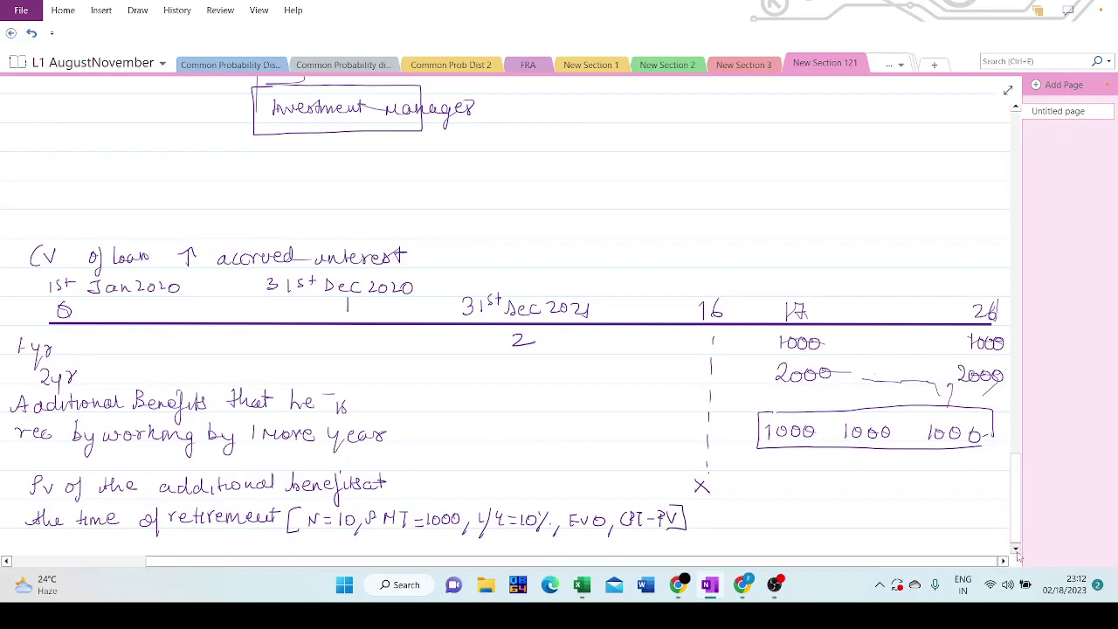
Switch to the red pen and write 6144.57 after the bracketed calculator inputs
scroll(505, 320, "down", 3)
left_click(137, 11)
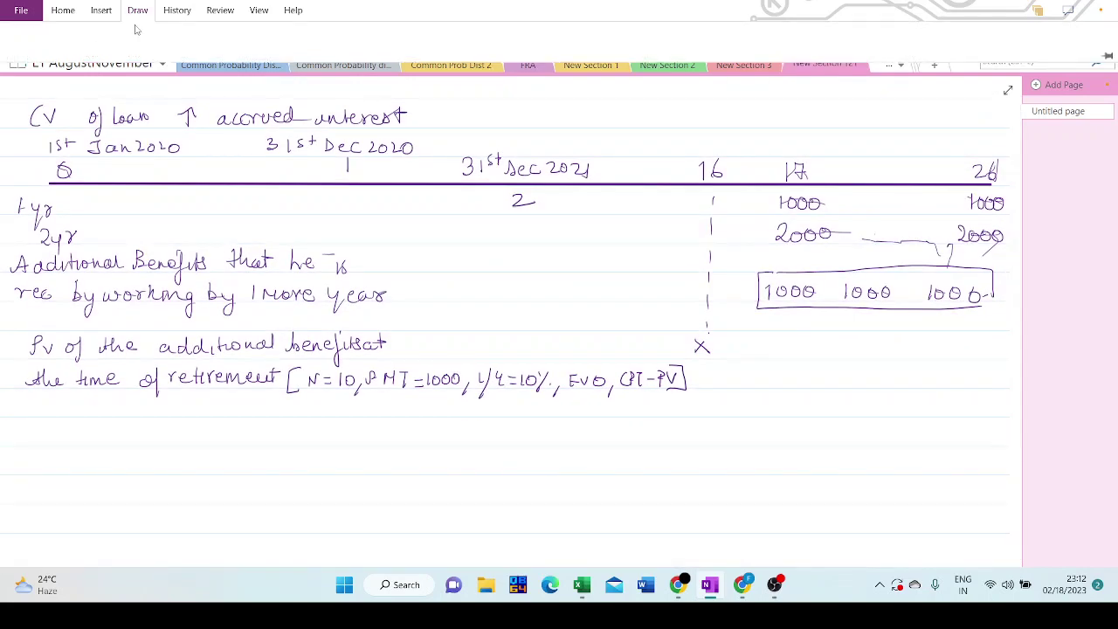
left_click(230, 37)
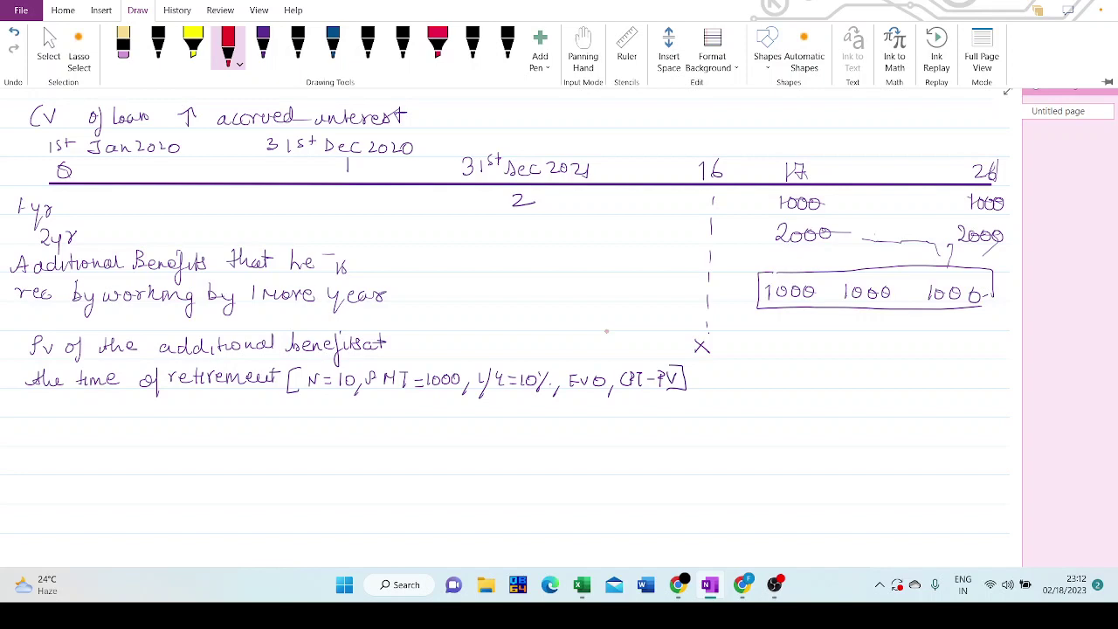
mouse_move(704, 371)
left_mouse_down()
mouse_move(697, 381)
mouse_move(716, 386)
mouse_move(788, 379)
left_mouse_up()
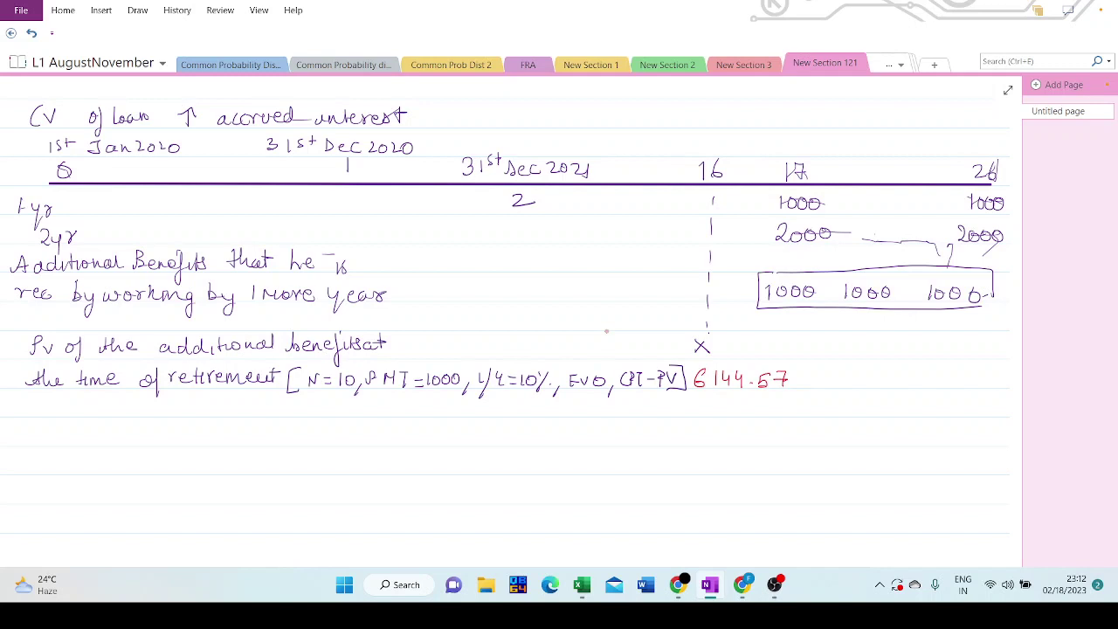
Handwrite "PV of these additional benefits on 31/12/2021" in red below the retirement note
mouse_move(31, 428)
left_mouse_down()
mouse_move(35, 444)
mouse_move(56, 432)
mouse_move(77, 449)
mouse_move(124, 433)
mouse_move(286, 439)
mouse_move(296, 426)
left_mouse_up()
mouse_move(318, 421)
left_mouse_down()
mouse_move(313, 441)
mouse_move(372, 424)
mouse_move(363, 452)
mouse_move(393, 440)
left_mouse_up()
left_click_drag(54, 459, 93, 471)
mouse_move(98, 460)
left_mouse_down()
mouse_move(97, 495)
mouse_move(122, 473)
left_mouse_up()
left_click_drag(126, 461, 138, 470)
mouse_move(143, 452)
left_mouse_down()
mouse_move(136, 491)
mouse_move(169, 458)
left_mouse_up()
left_click_drag(176, 459, 192, 470)
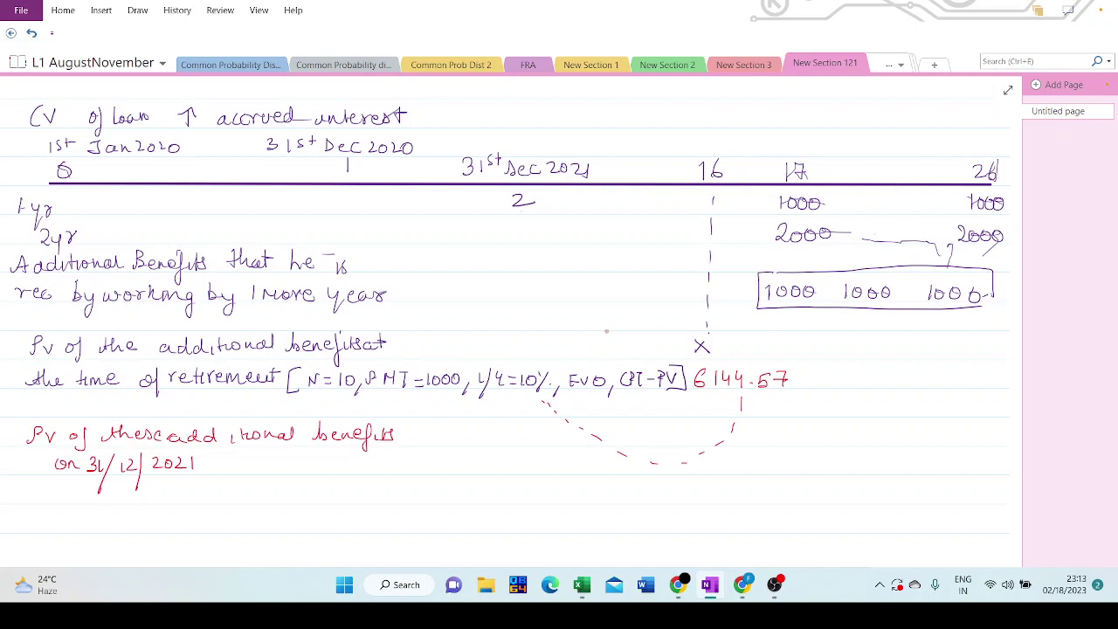
Add the calculator inputs N=14, I/Y=10, FV=6144.57, PMT=0, CPT=PV after the 31/12/2021 date
left_click_drag(210, 486, 268, 469)
mouse_move(278, 459)
left_mouse_down()
mouse_move(277, 472)
mouse_move(294, 465)
left_mouse_up()
mouse_move(291, 461)
left_mouse_down()
mouse_move(312, 486)
mouse_move(336, 467)
left_mouse_up()
left_click_drag(335, 461, 334, 474)
left_click_drag(346, 467, 374, 467)
mouse_move(383, 478)
left_mouse_down()
mouse_move(377, 485)
mouse_move(426, 459)
left_mouse_up()
left_click_drag(432, 465, 475, 472)
mouse_move(480, 461)
left_mouse_down()
mouse_move(486, 475)
mouse_move(528, 490)
mouse_move(556, 466)
mouse_move(590, 460)
left_mouse_up()
mouse_move(585, 460)
left_mouse_down()
mouse_move(585, 471)
mouse_move(607, 463)
left_mouse_up()
left_click_drag(597, 470, 614, 474)
mouse_move(623, 472)
left_mouse_down()
mouse_move(619, 480)
mouse_move(651, 474)
mouse_move(657, 462)
left_mouse_up()
left_click_drag(657, 461, 662, 470)
mouse_move(667, 463)
left_mouse_down()
mouse_move(686, 462)
mouse_move(673, 472)
mouse_move(722, 460)
left_mouse_up()
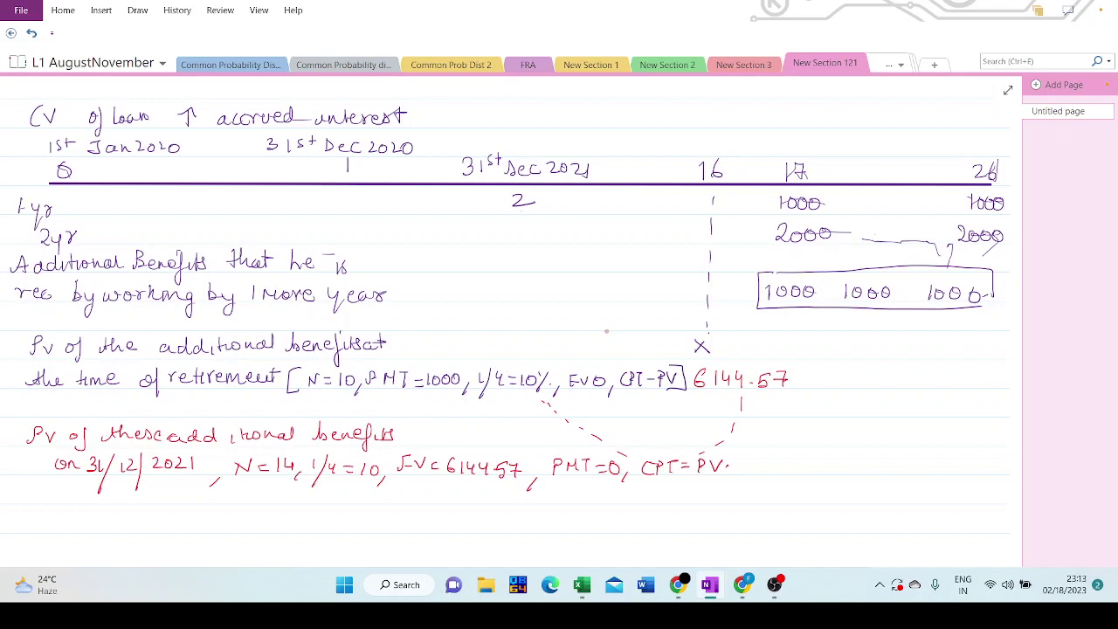
Handwrite "PV of additional Benefits on 31/12/2021" on a new line in red
mouse_move(42, 511)
left_mouse_down()
mouse_move(45, 526)
mouse_move(84, 516)
left_mouse_up()
left_click_drag(100, 507, 100, 522)
mouse_move(115, 519)
left_mouse_down()
mouse_move(150, 512)
mouse_move(166, 527)
mouse_move(185, 522)
left_mouse_up()
left_click_drag(189, 522, 292, 522)
mouse_move(299, 512)
left_mouse_down()
mouse_move(294, 540)
mouse_move(307, 522)
mouse_move(316, 529)
left_mouse_up()
left_click_drag(316, 521, 400, 526)
mouse_move(410, 508)
left_mouse_down()
mouse_move(397, 542)
mouse_move(430, 525)
left_mouse_up()
mouse_move(433, 509)
left_mouse_down()
mouse_move(426, 539)
mouse_move(451, 517)
mouse_move(468, 525)
left_mouse_up()
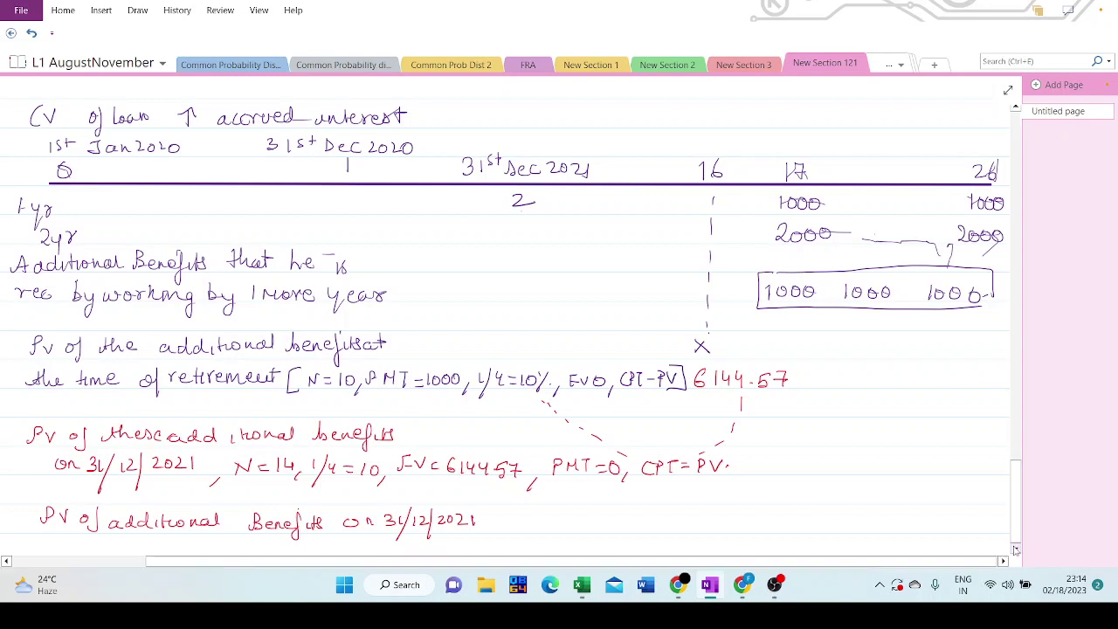
Note "2nd CPT 2nd CE/C" beside the second PV calculation and put a check mark before its 31/12/2021 line
scroll(1007, 542, "down", 3)
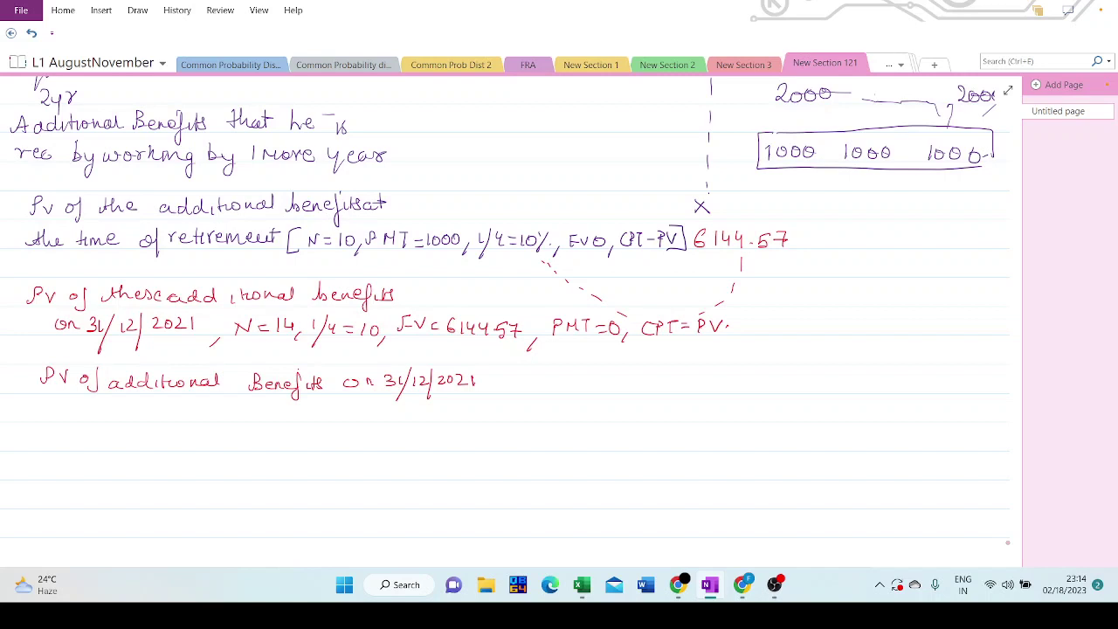
mouse_move(804, 290)
left_mouse_down()
mouse_move(812, 302)
mouse_move(871, 304)
mouse_move(891, 291)
mouse_move(934, 302)
left_mouse_up()
mouse_move(956, 288)
left_mouse_down()
mouse_move(952, 306)
mouse_move(969, 309)
mouse_move(976, 328)
mouse_move(992, 314)
left_mouse_up()
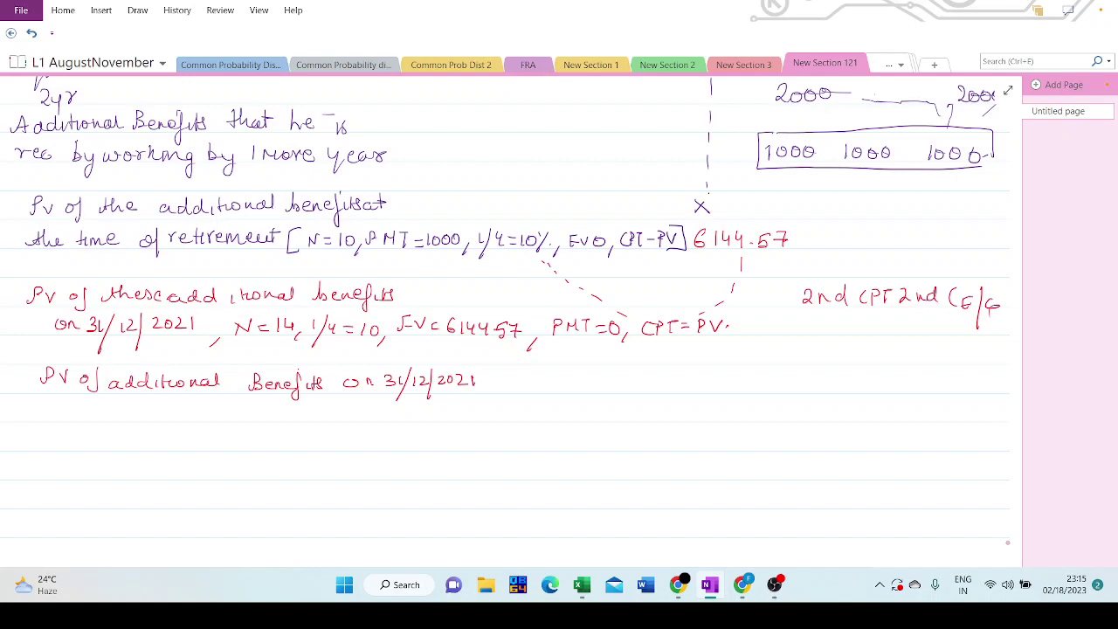
left_click_drag(14, 333, 40, 321)
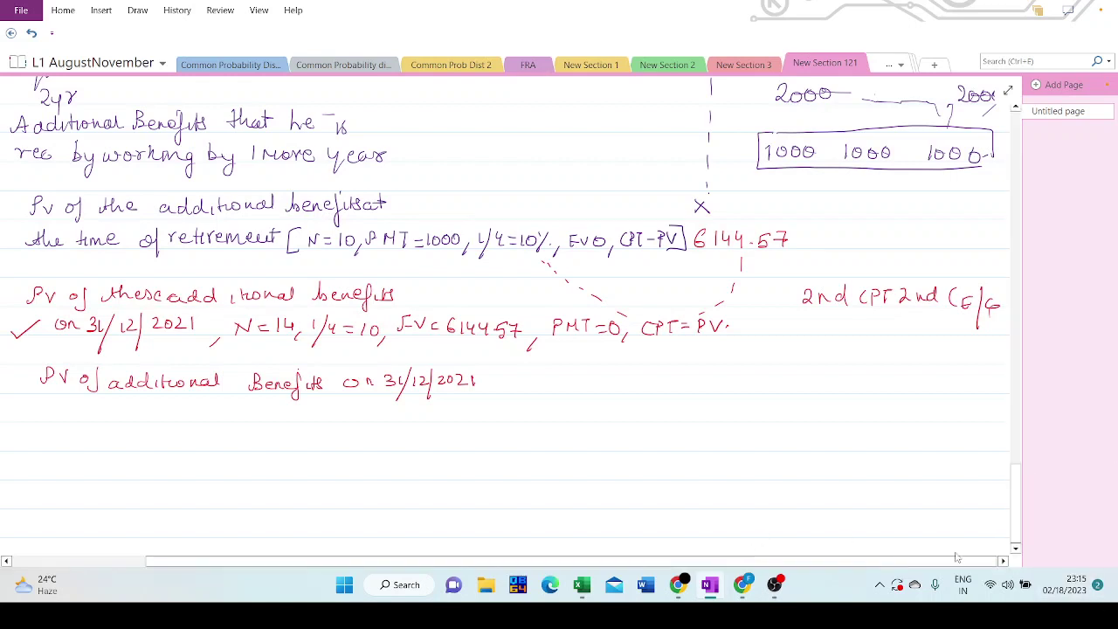
Switch to the Excel worksheet and calculate the present value in U21 with =-PV(0.1,14,0,6144.57,0)
left_click_drag(1017, 480, 1052, 530)
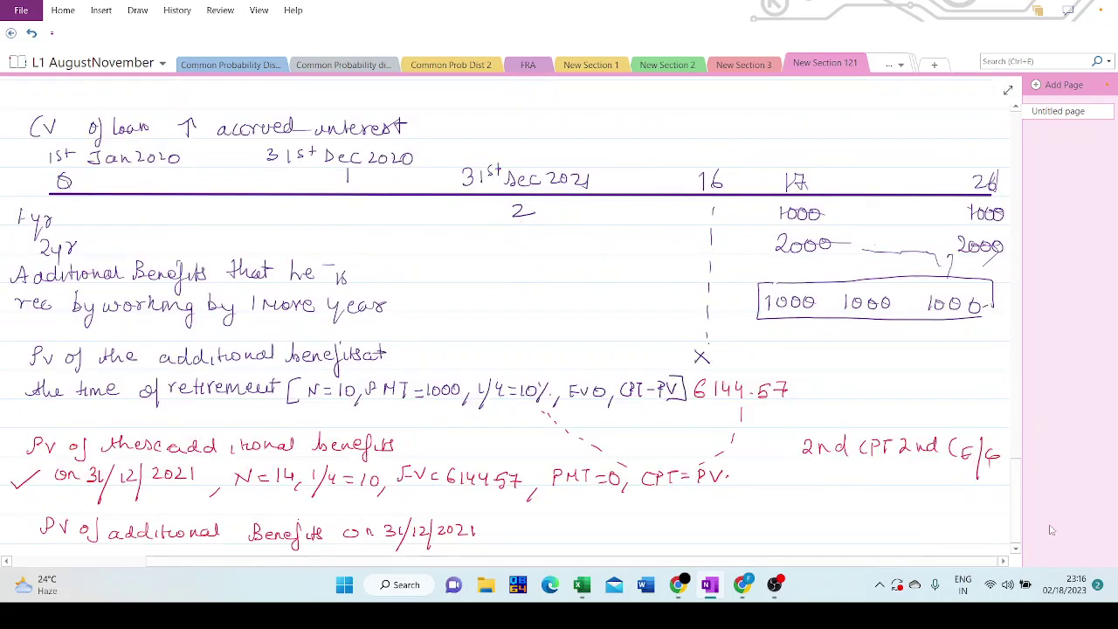
scroll(874, 524, "down", 3)
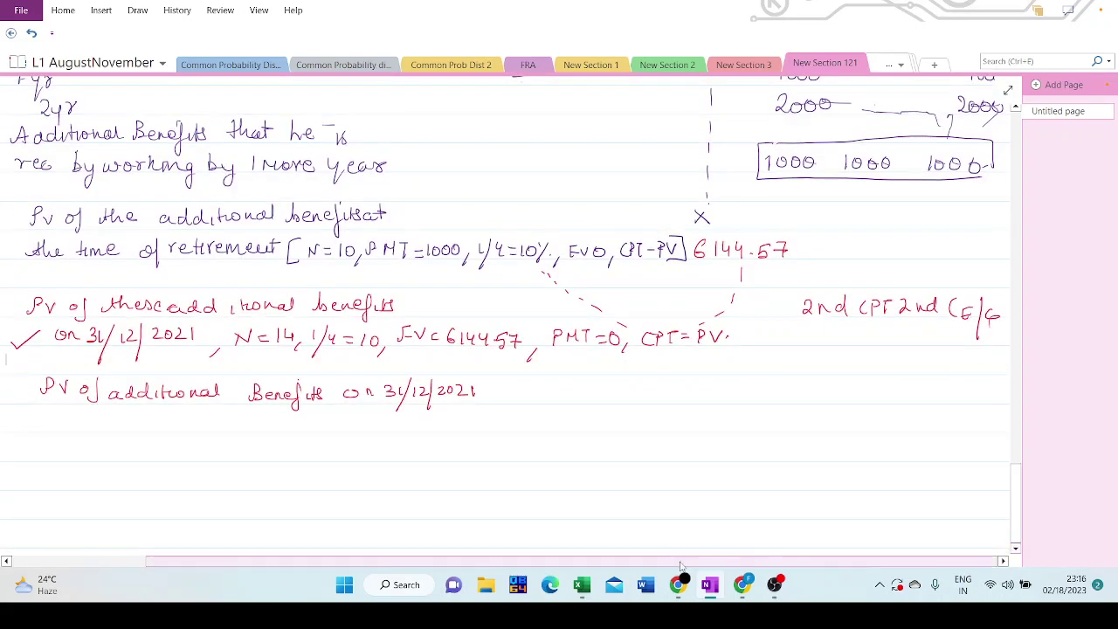
left_click(582, 584)
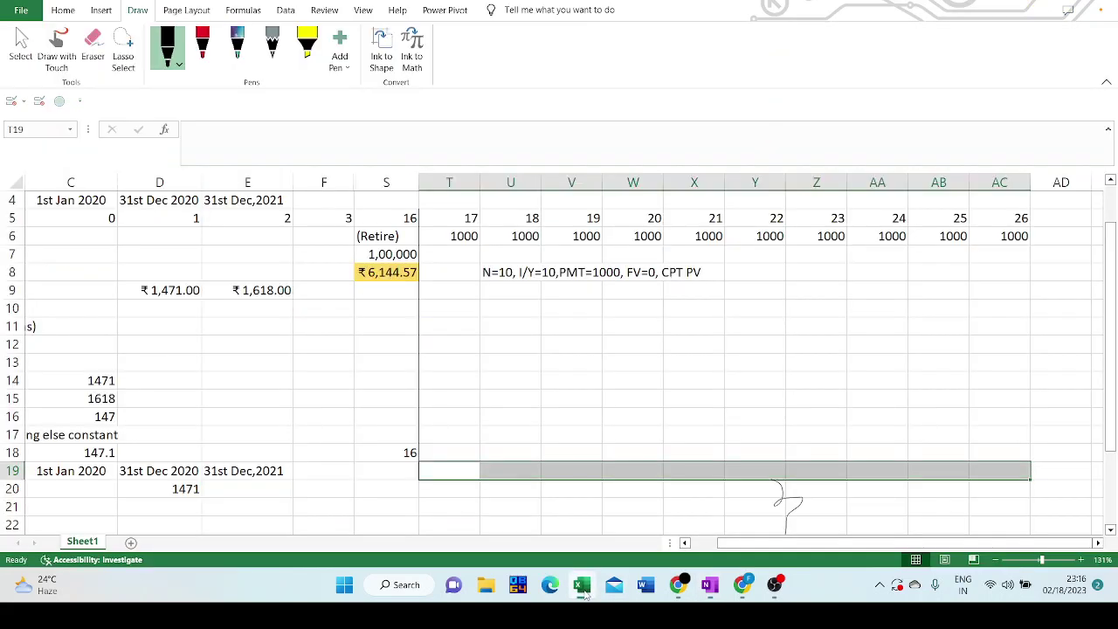
left_click(491, 507)
type("=-")
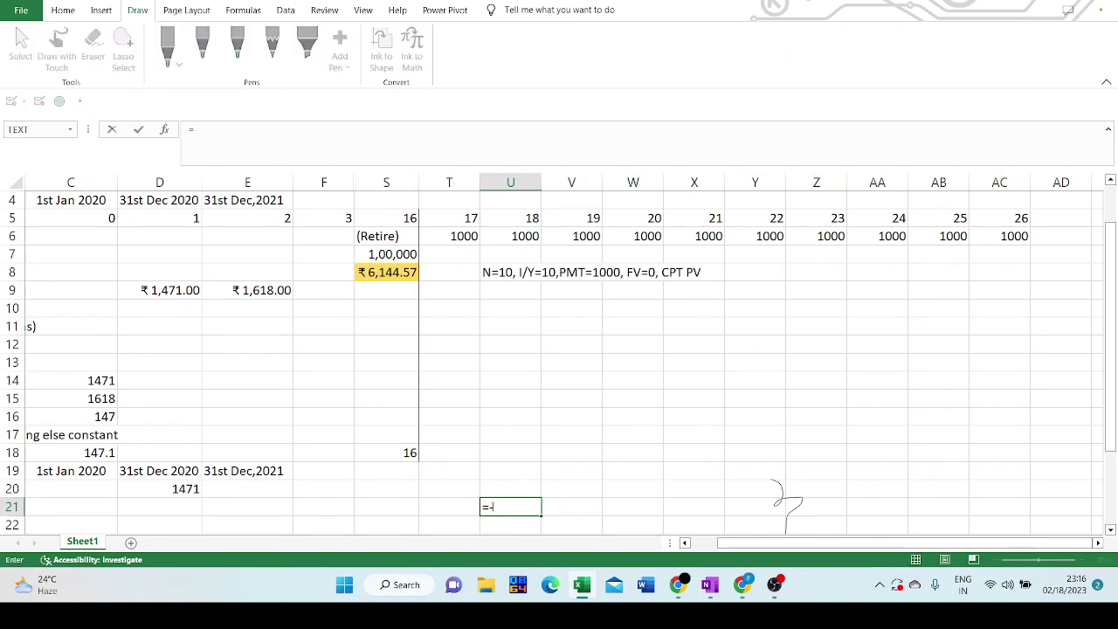
type("pv")
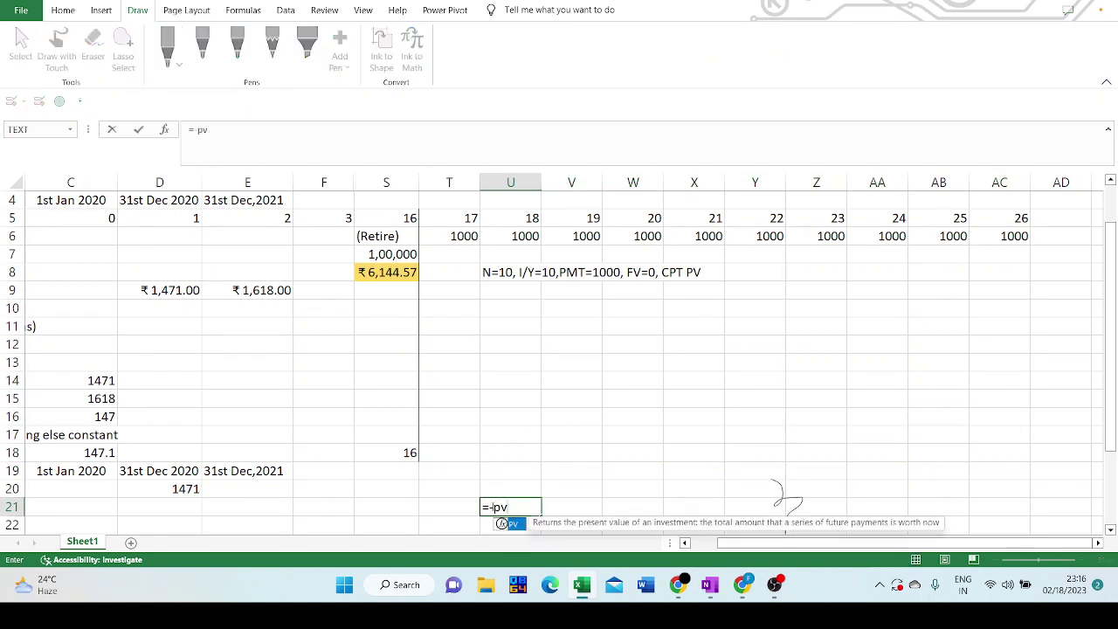
type("(")
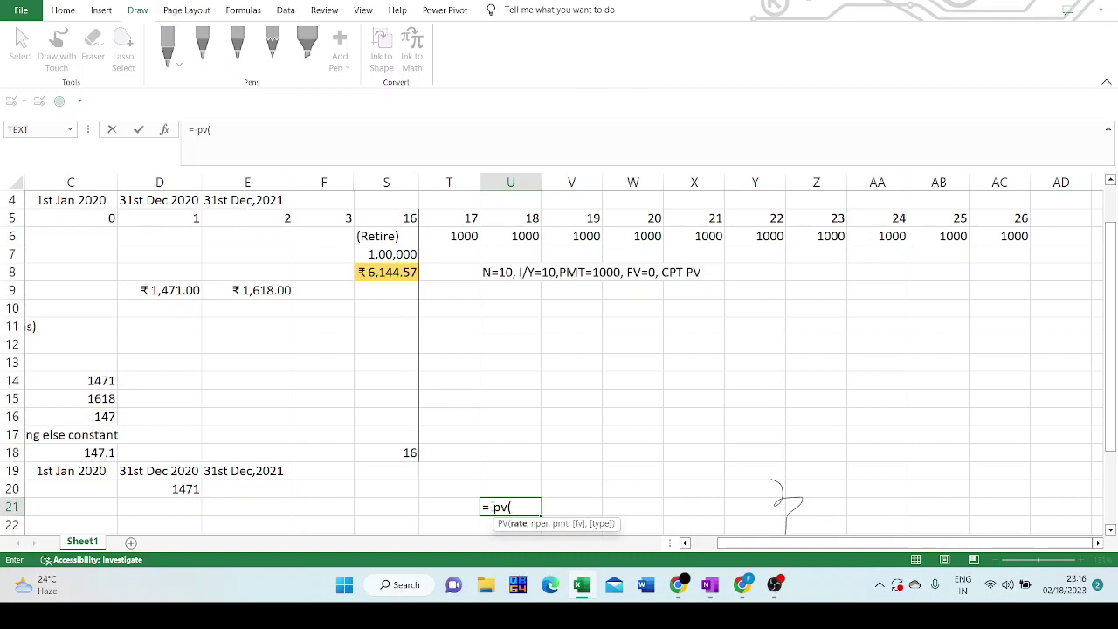
type("0.1,14,0,")
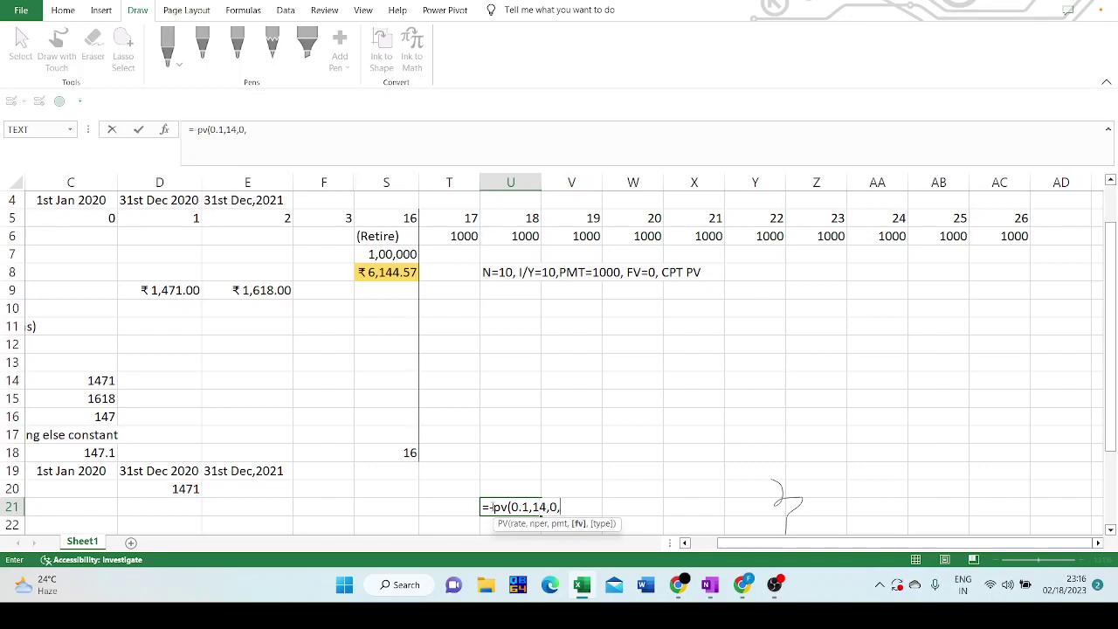
type("6144.57,0)")
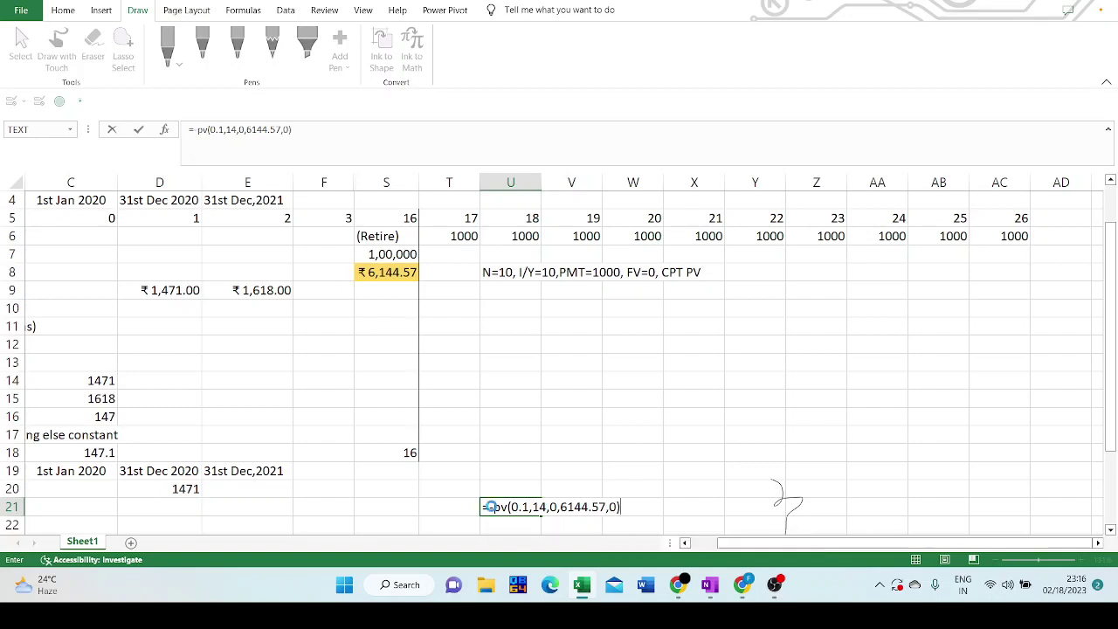
key("Return")
left_click(511, 507)
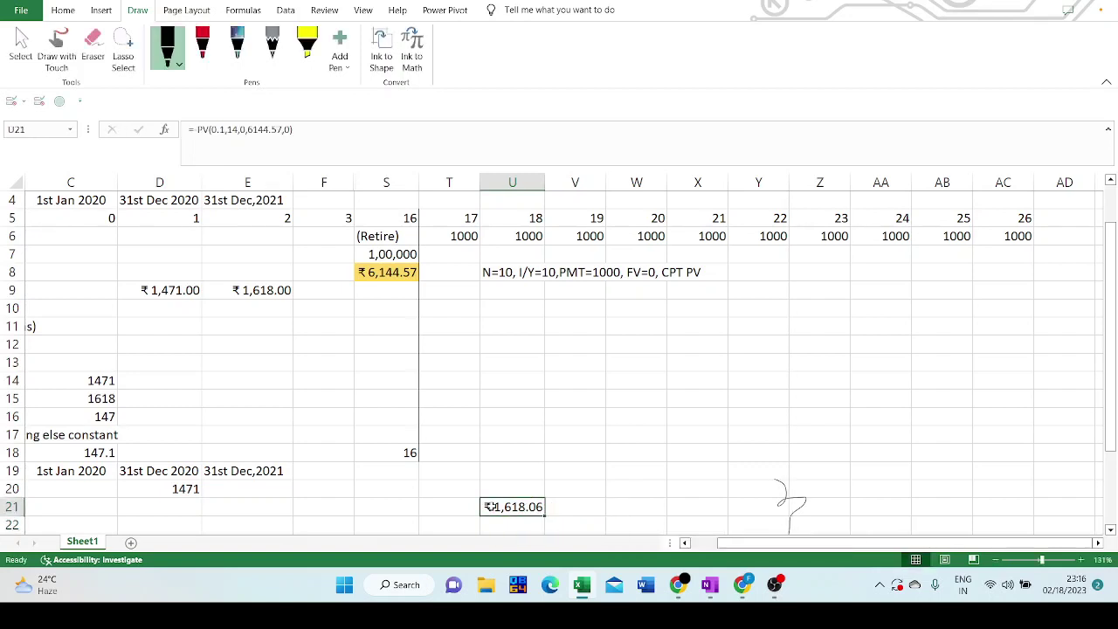
Return to OneNote, write 1618 in a dashed oval after the last PV line, and handwrite "Current service cost" below
left_click(710, 585)
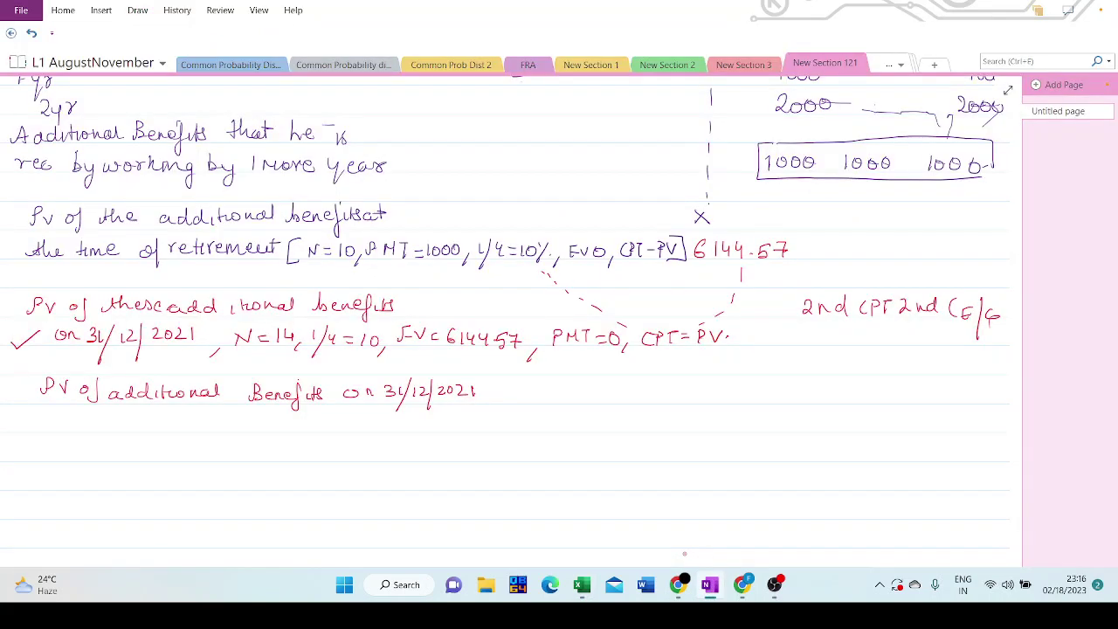
mouse_move(570, 382)
left_mouse_down()
mouse_move(561, 396)
mouse_move(589, 396)
mouse_move(536, 382)
mouse_move(535, 407)
left_mouse_up()
mouse_move(78, 416)
left_mouse_down()
mouse_move(70, 426)
mouse_move(132, 417)
left_mouse_up()
mouse_move(137, 414)
left_mouse_down()
mouse_move(138, 427)
mouse_move(185, 421)
left_mouse_up()
left_click_drag(188, 420, 254, 426)
left_click_drag(265, 423, 275, 432)
left_click_drag(271, 423, 288, 421)
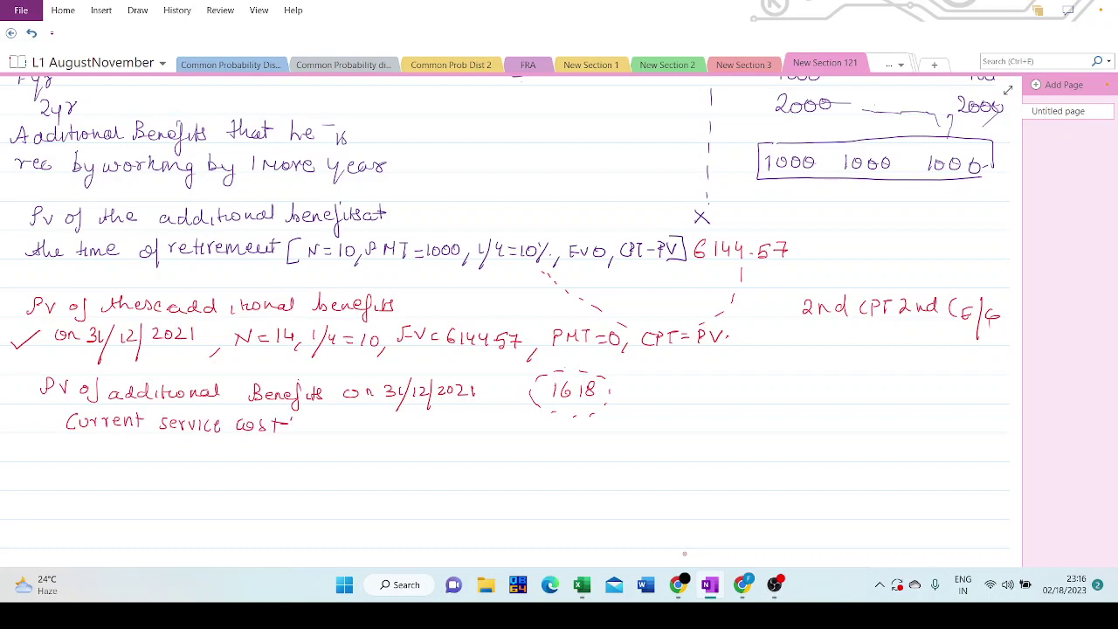
Define current service cost by handwriting "PV of additional benefit payable to employee" beside it
left_click_drag(348, 419, 350, 433)
left_click_drag(353, 421, 390, 422)
mouse_move(404, 414)
left_mouse_down()
mouse_move(399, 438)
mouse_move(472, 433)
left_mouse_up()
mouse_move(478, 421)
left_mouse_down()
mouse_move(477, 430)
mouse_move(570, 428)
left_mouse_up()
mouse_move(571, 420)
left_mouse_down()
mouse_move(580, 431)
mouse_move(608, 428)
left_mouse_up()
mouse_move(608, 422)
left_mouse_down()
mouse_move(626, 429)
mouse_move(622, 442)
left_mouse_up()
left_click_drag(622, 428, 630, 437)
mouse_move(636, 423)
left_mouse_down()
mouse_move(716, 428)
mouse_move(723, 440)
mouse_move(744, 428)
left_mouse_up()
left_click_drag(746, 410, 751, 430)
mouse_move(758, 411)
left_mouse_down()
mouse_move(758, 428)
mouse_move(798, 430)
left_mouse_up()
left_click_drag(803, 421, 808, 422)
mouse_move(826, 423)
left_mouse_down()
mouse_move(856, 426)
mouse_move(857, 444)
left_mouse_up()
left_click_drag(856, 425, 875, 432)
left_click_drag(880, 423, 910, 426)
mouse_move(908, 423)
left_mouse_down()
mouse_move(903, 444)
mouse_move(928, 432)
left_mouse_up()
left_click_drag(933, 425, 941, 423)
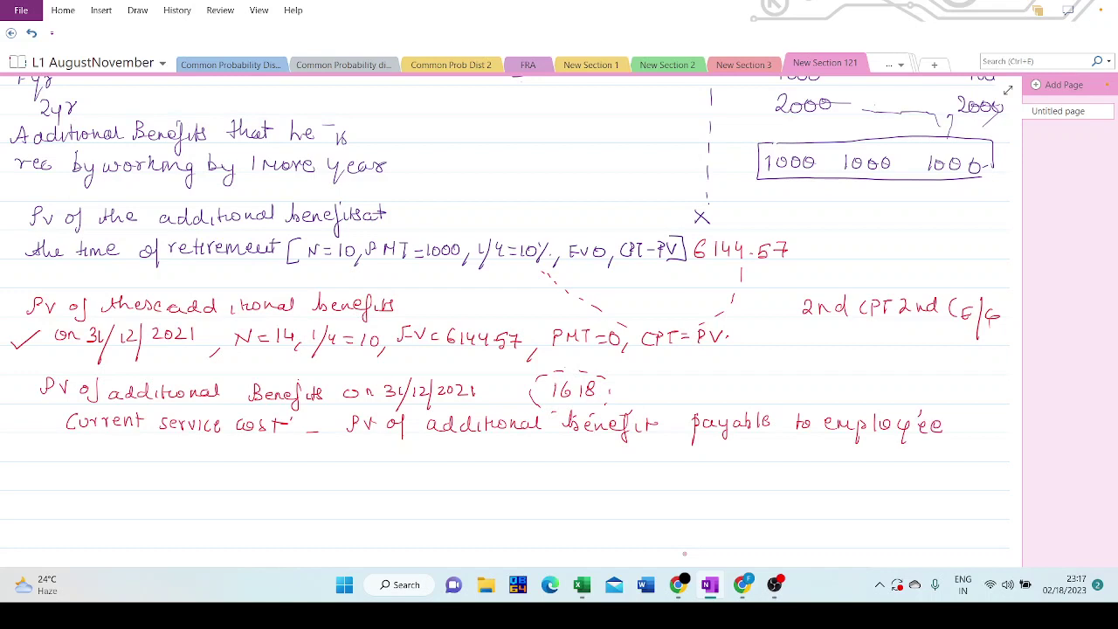
Complete the current service cost definition by handwriting "for working for 1 additional year" beneath its first line
left_click_drag(355, 441, 358, 468)
left_click_drag(377, 451, 461, 453)
mouse_move(465, 446)
left_mouse_down()
mouse_move(463, 461)
mouse_move(477, 460)
left_mouse_up()
left_click_drag(480, 452, 494, 455)
mouse_move(496, 452)
left_mouse_down()
mouse_move(497, 475)
mouse_move(534, 457)
left_mouse_up()
mouse_move(522, 452)
left_mouse_down()
mouse_move(550, 447)
mouse_move(567, 460)
left_mouse_up()
left_click_drag(601, 452, 608, 459)
left_click_drag(618, 441, 623, 460)
left_click_drag(640, 442, 646, 461)
mouse_move(655, 447)
left_mouse_down()
mouse_move(653, 459)
mouse_move(666, 454)
left_mouse_up()
left_click_drag(669, 451, 700, 460)
mouse_move(706, 444)
left_mouse_down()
mouse_move(704, 462)
mouse_move(729, 458)
left_mouse_up()
mouse_move(734, 447)
left_mouse_down()
mouse_move(727, 477)
mouse_move(744, 460)
left_mouse_up()
left_click_drag(758, 453, 773, 457)
left_click_drag(773, 452, 786, 448)
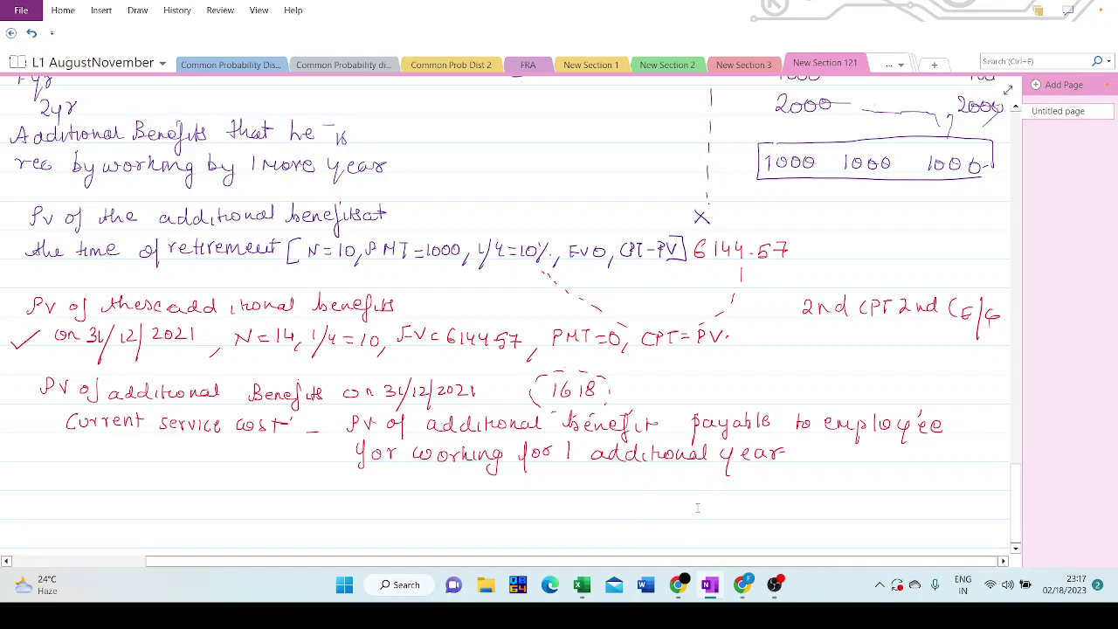
scroll(1014, 502, "up", 3)
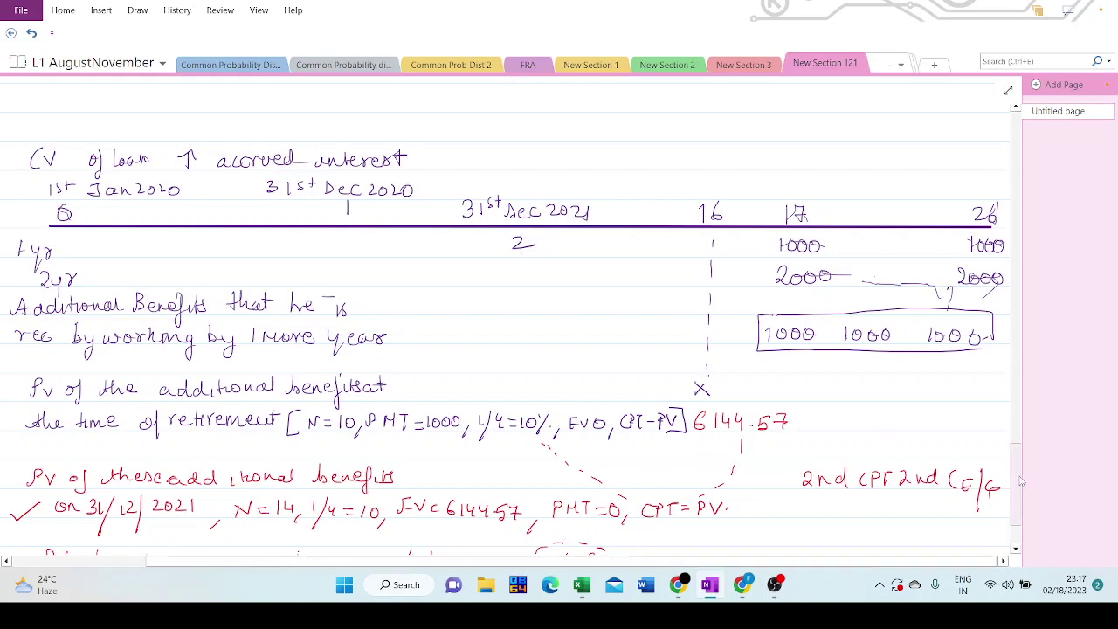
scroll(884, 430, "down", 2)
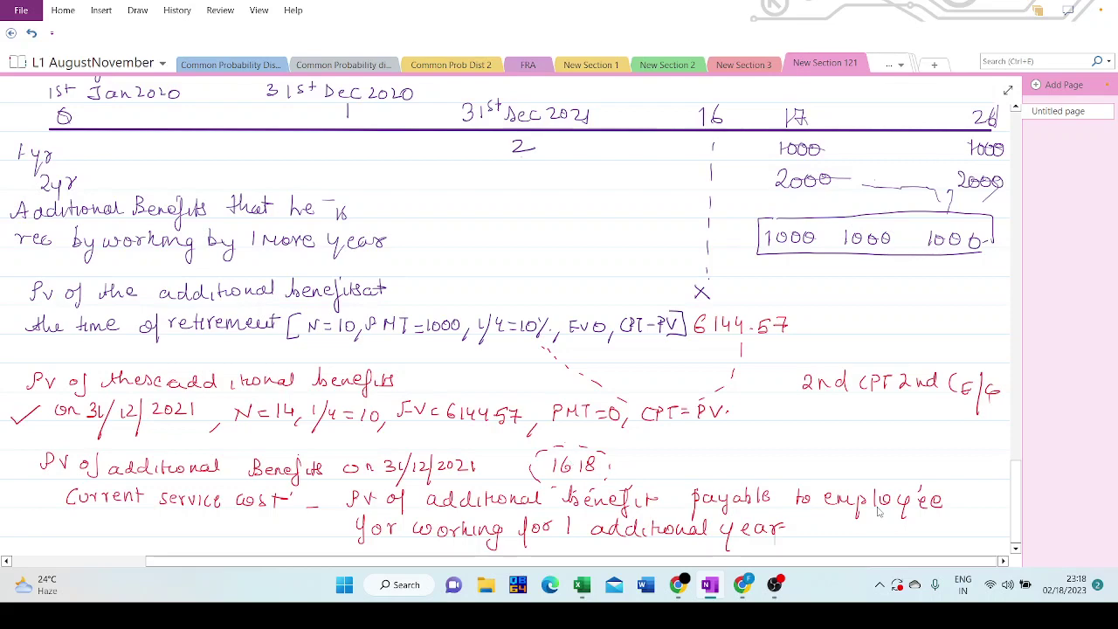
scroll(1020, 507, "up", 2)
scroll(1020, 507, "up", 1)
scroll(1020, 506, "down", 1)
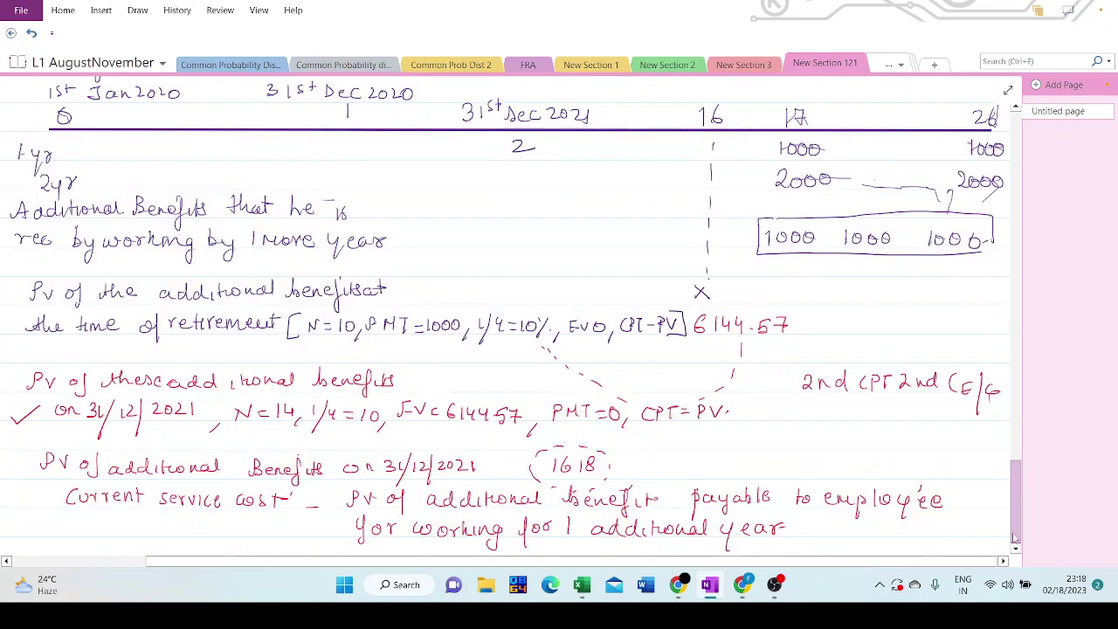
scroll(1015, 548, "down", 2)
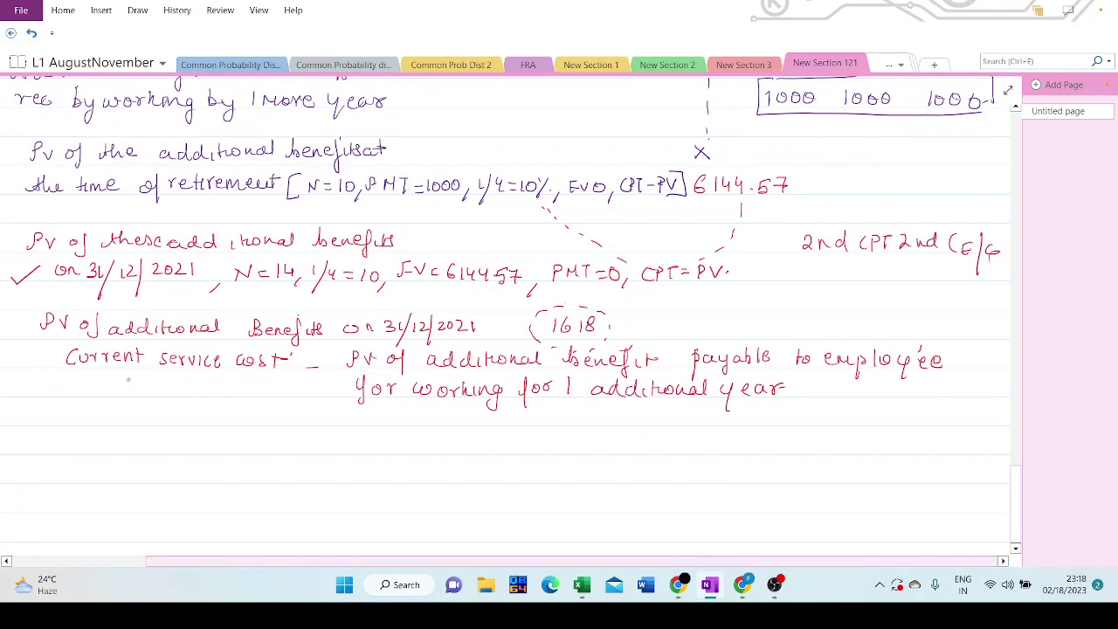
mouse_move(105, 411)
left_mouse_down()
mouse_move(107, 425)
mouse_move(197, 410)
left_mouse_up()
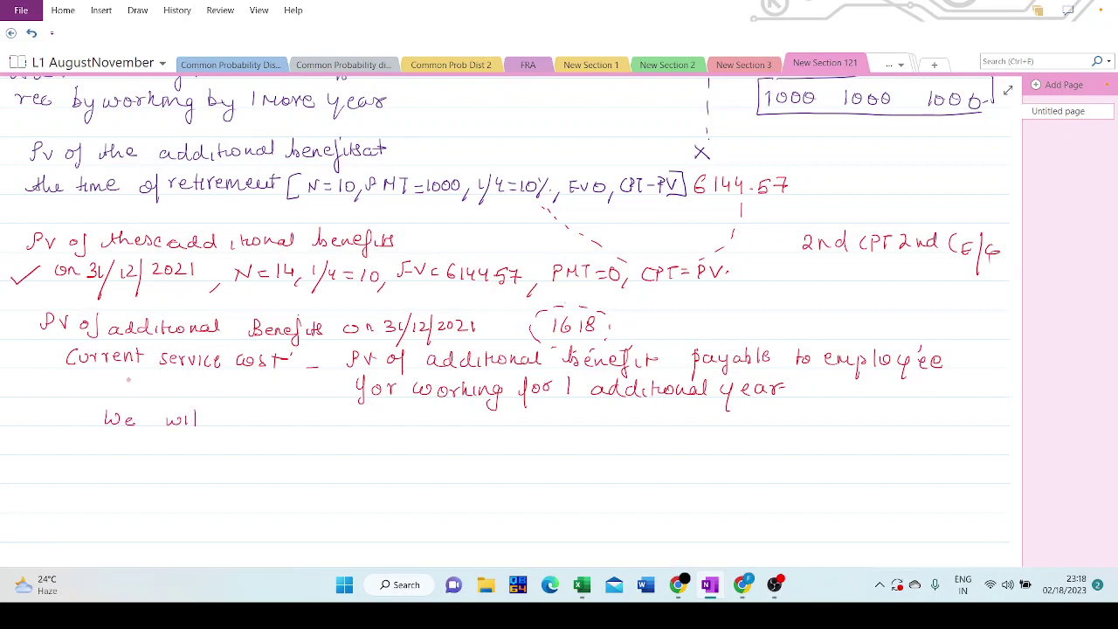
key("ctrl+z")
key("ctrl+z")
key("ctrl+z")
key("ctrl+z")
key("ctrl+z")
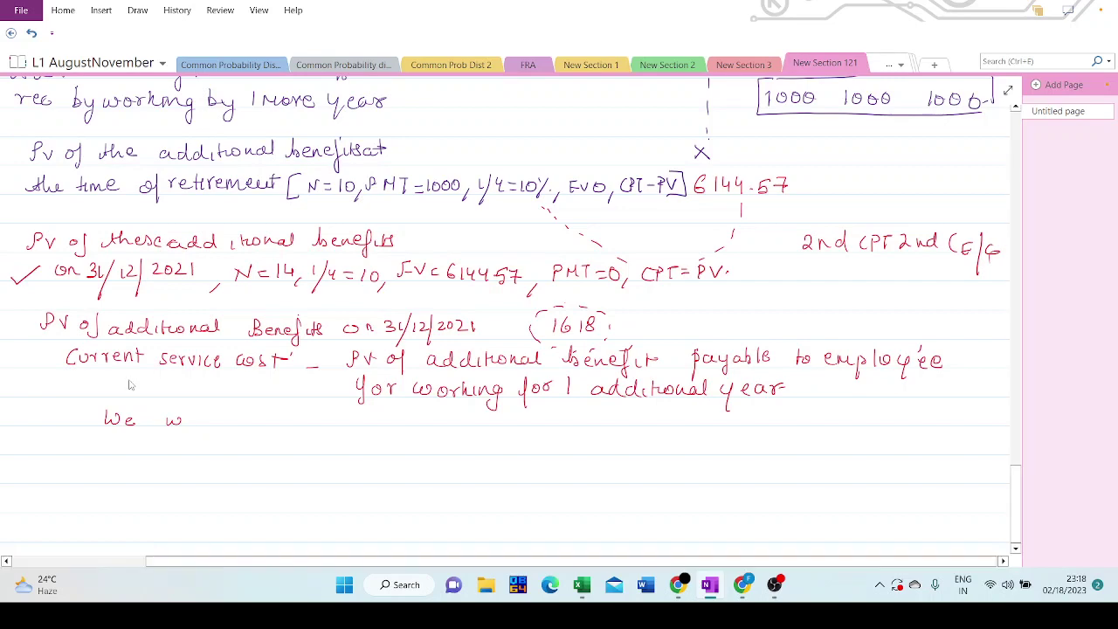
scroll(129, 380, "up", 1)
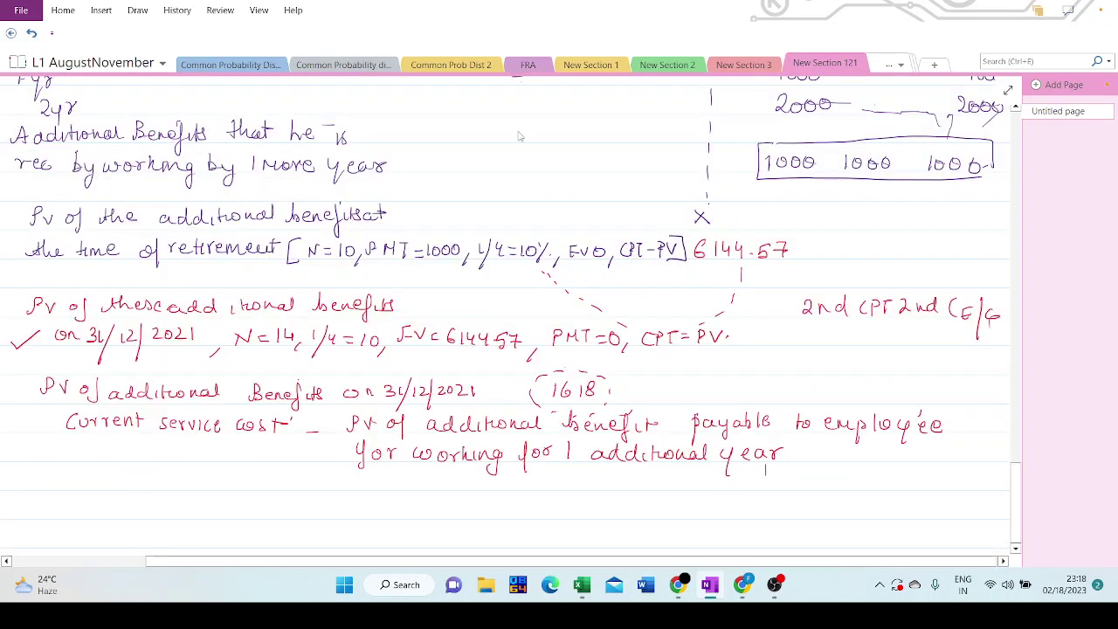
Switch to the Excel worksheet and clear the opening PBO, closing PBO and increase in PBO rows in B14:C16
key("alt+Tab")
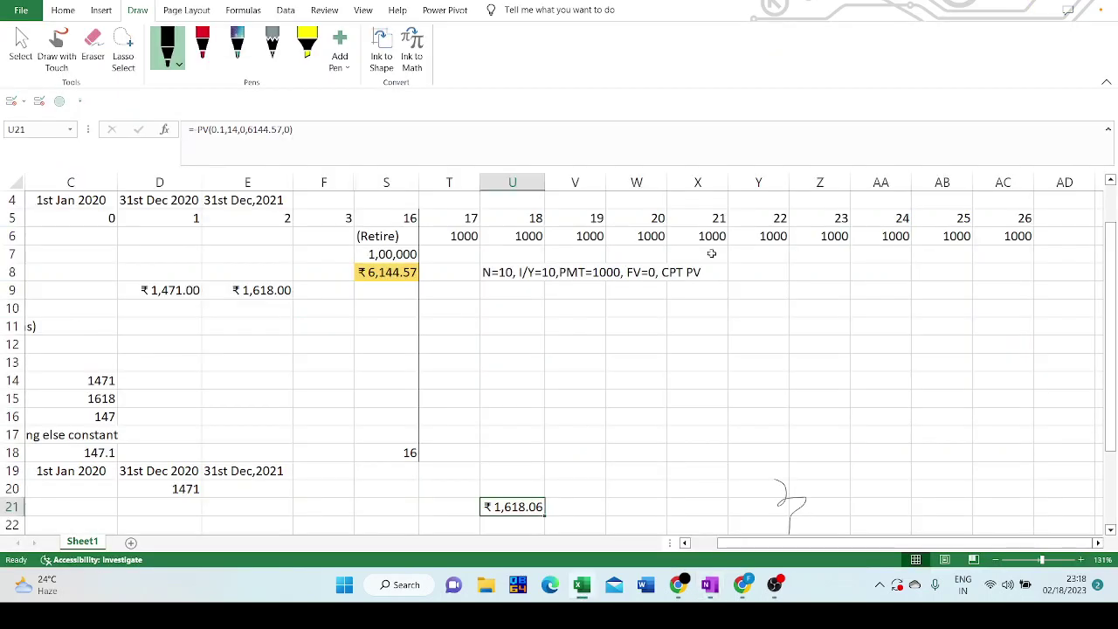
left_click(710, 543)
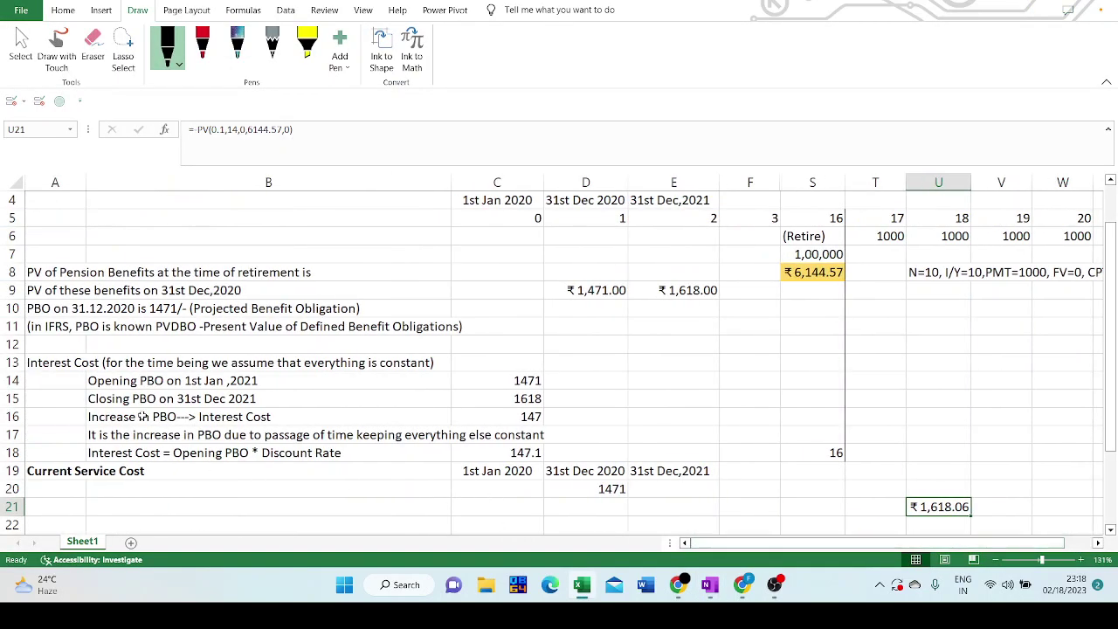
left_click_drag(124, 384, 524, 418)
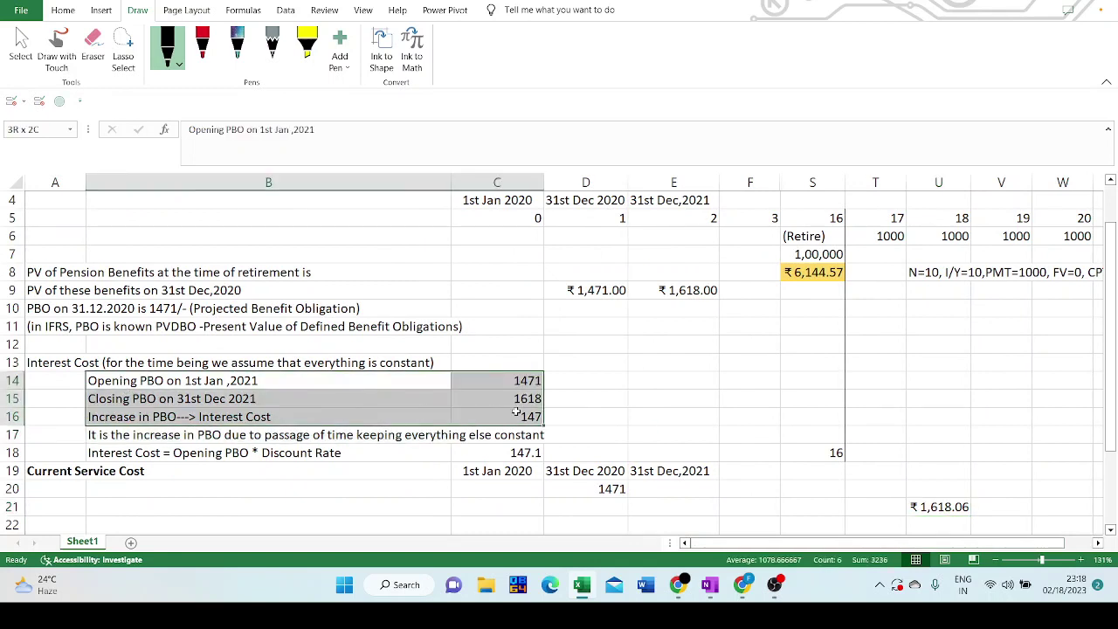
key("Delete")
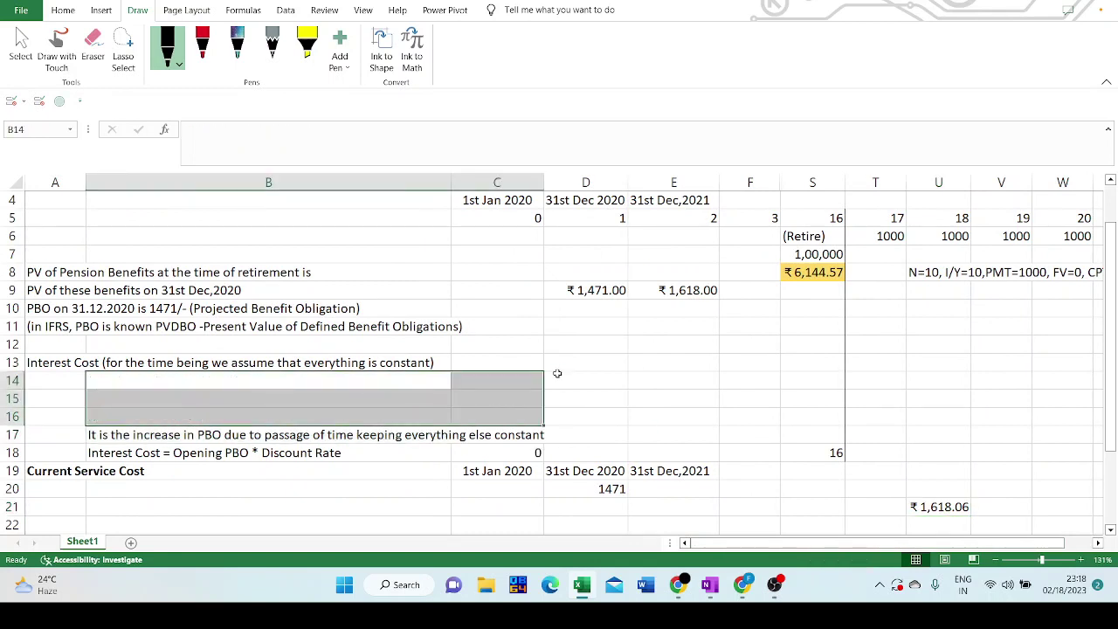
Clear the interest cost notes, dates and present value figures in B17:U21
key("Down")
key("Down")
key("Down")
key("shift+Down")
key("shift+Down")
key("shift+Down")
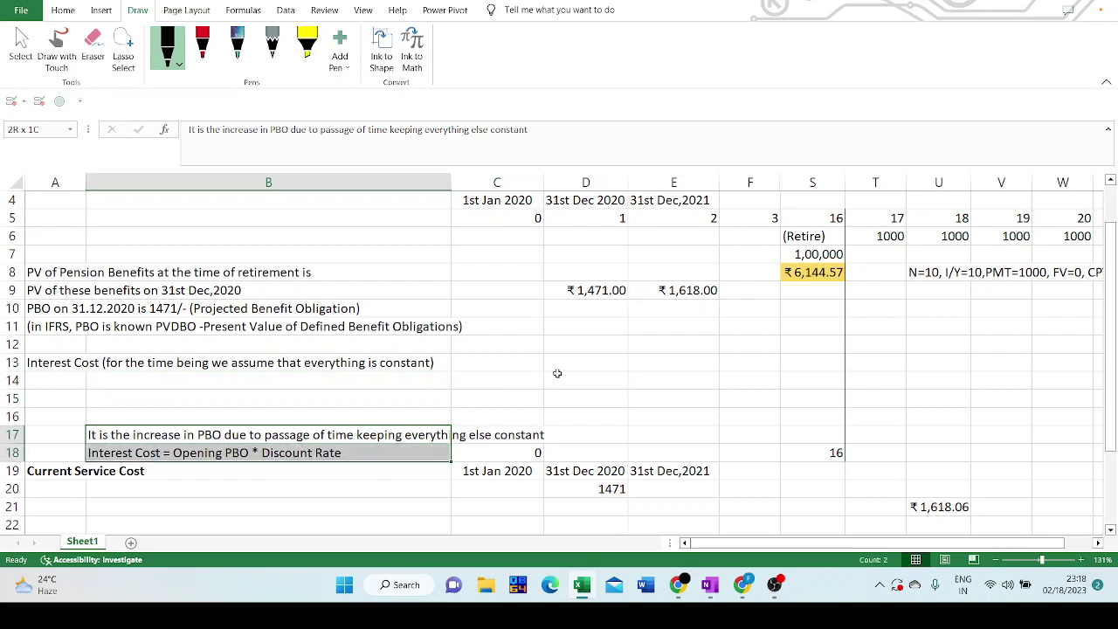
key("shift+Right")
key("shift+Right")
key("shift+Right")
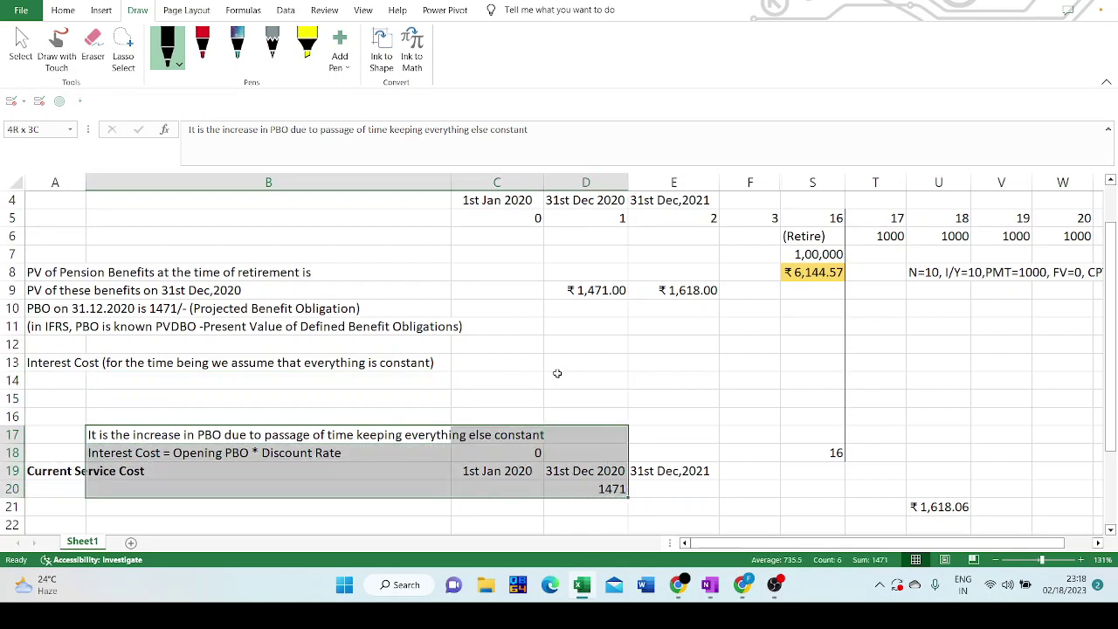
key("shift+Right")
key("shift+Right")
key("shift+Right")
key("shift+Down")
key("shift+Right")
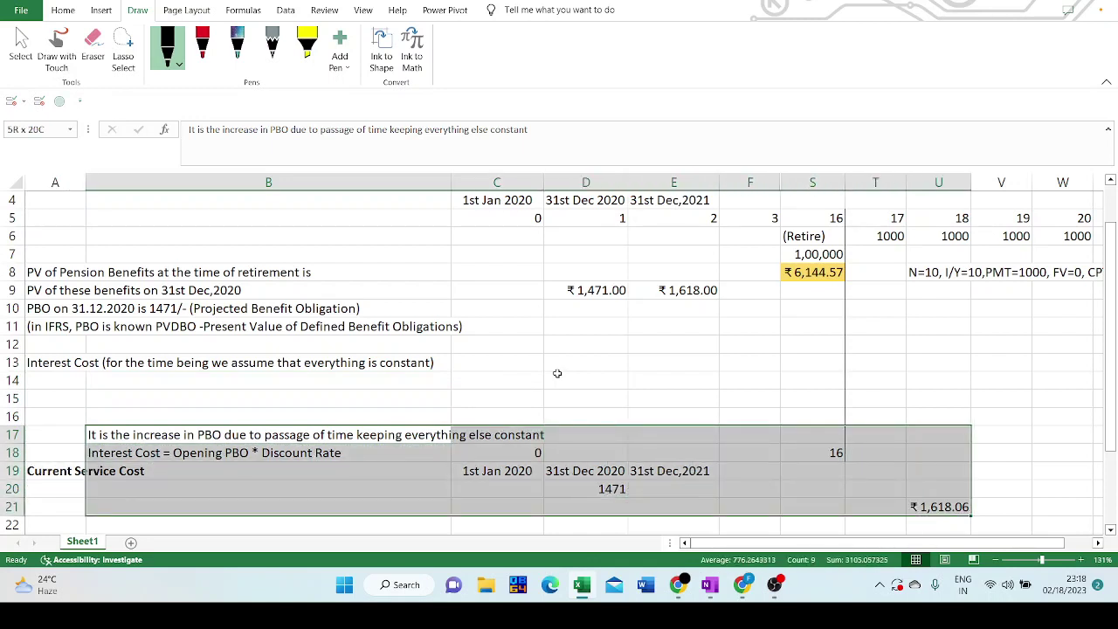
key("Delete")
Delete the Current Service Cost heading in A19
key("Down")
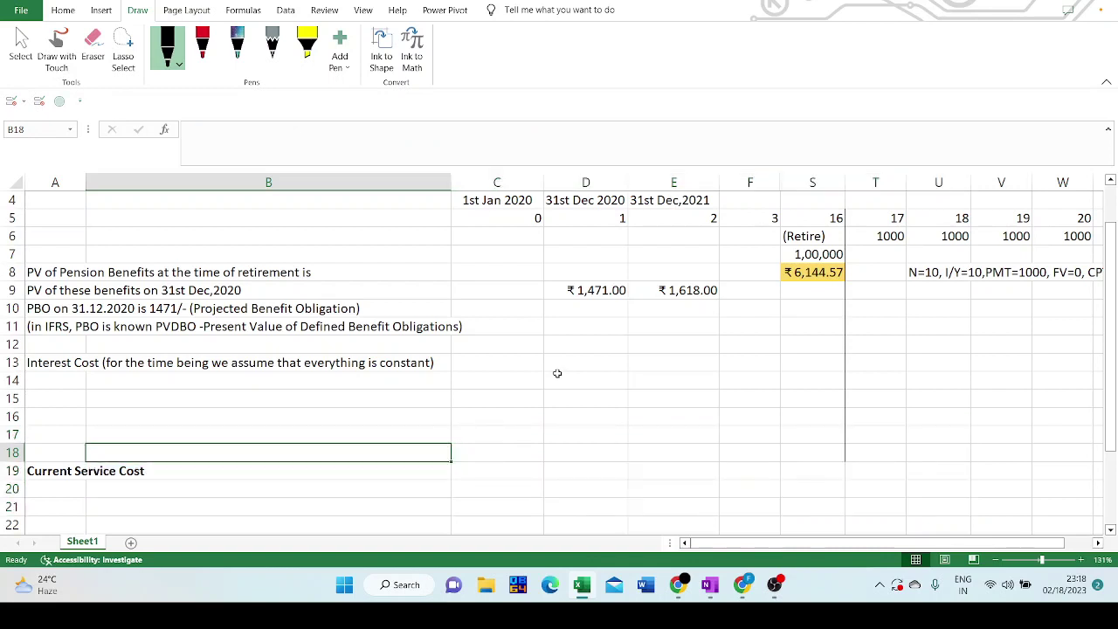
key("Down")
key("Left")
key("Delete")
Enter the label "Interest" in A15, two rows below the Interest Cost heading
key("Up")
key("Up")
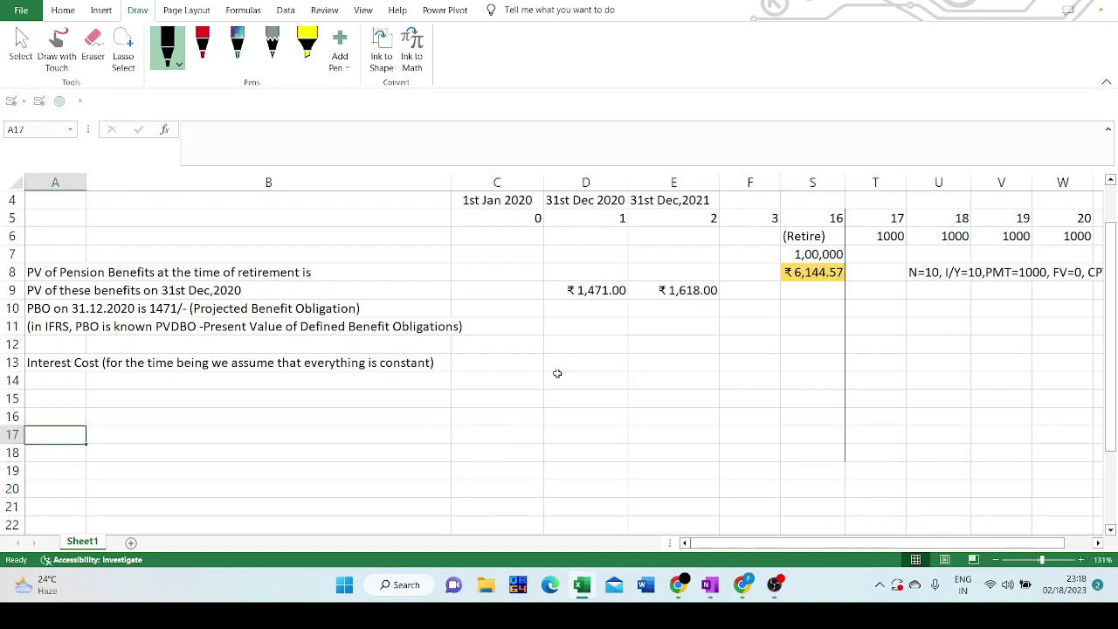
key("Up")
key("Up")
type("Inte")
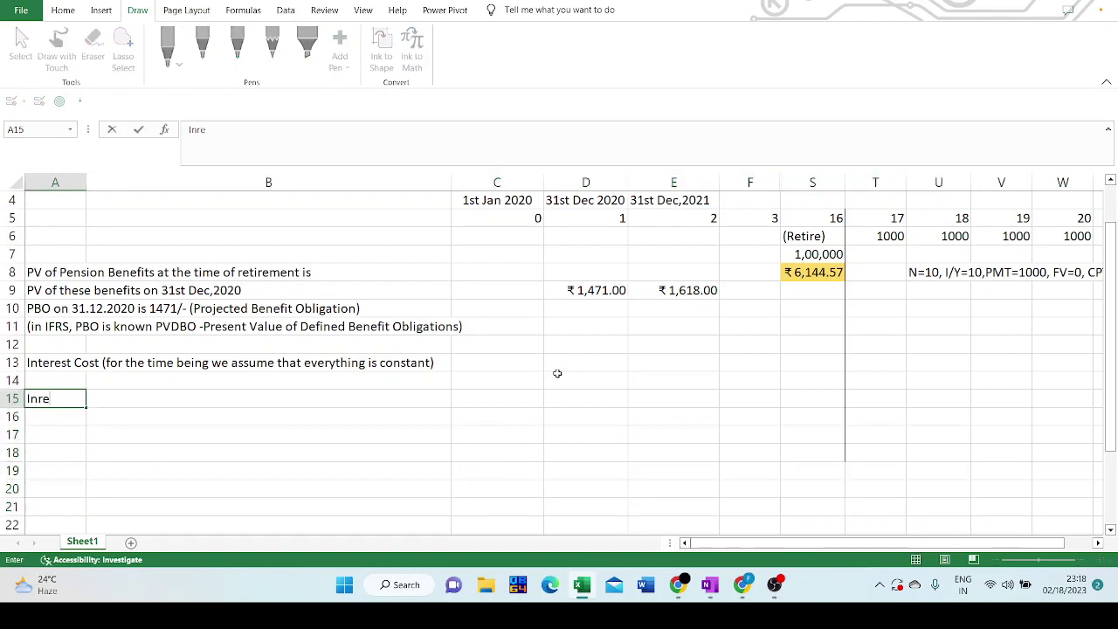
type("rest")
Enter =147 in B15 as the interest amount
key("Tab")
key("Tab")
type("1")
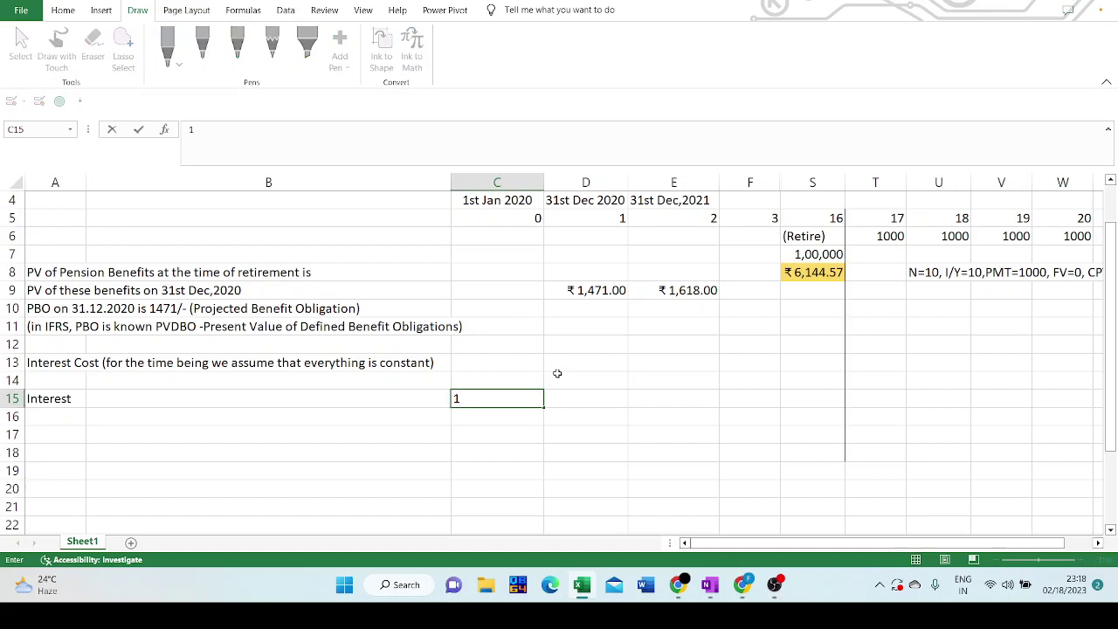
key("Escape")
key("Up")
key("Down")
key("Left")
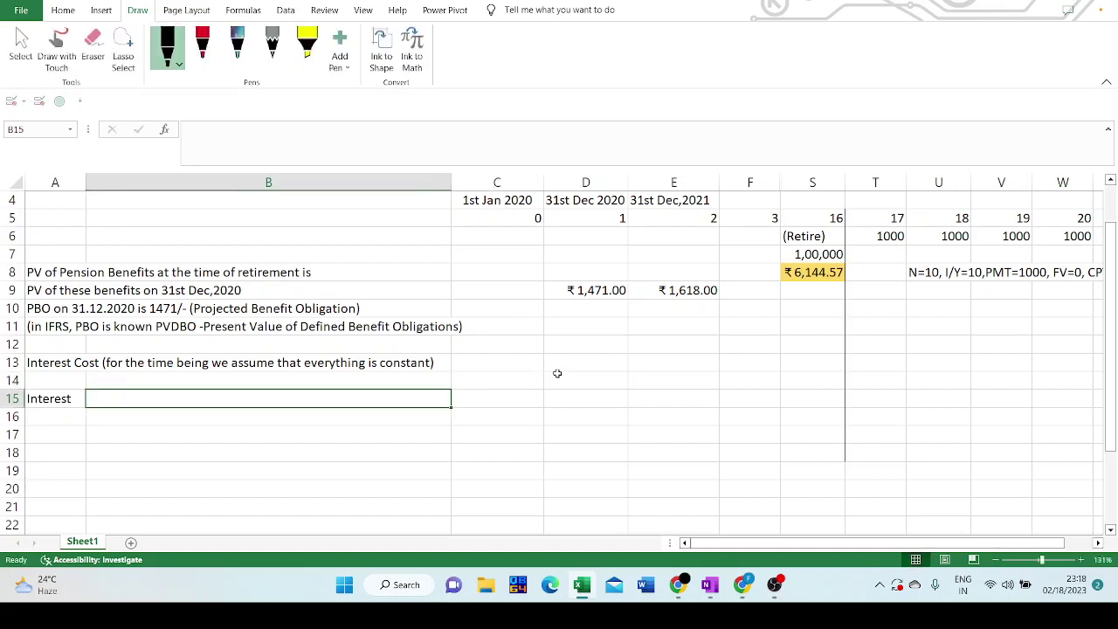
key("Down")
key("Up")
type("=147")
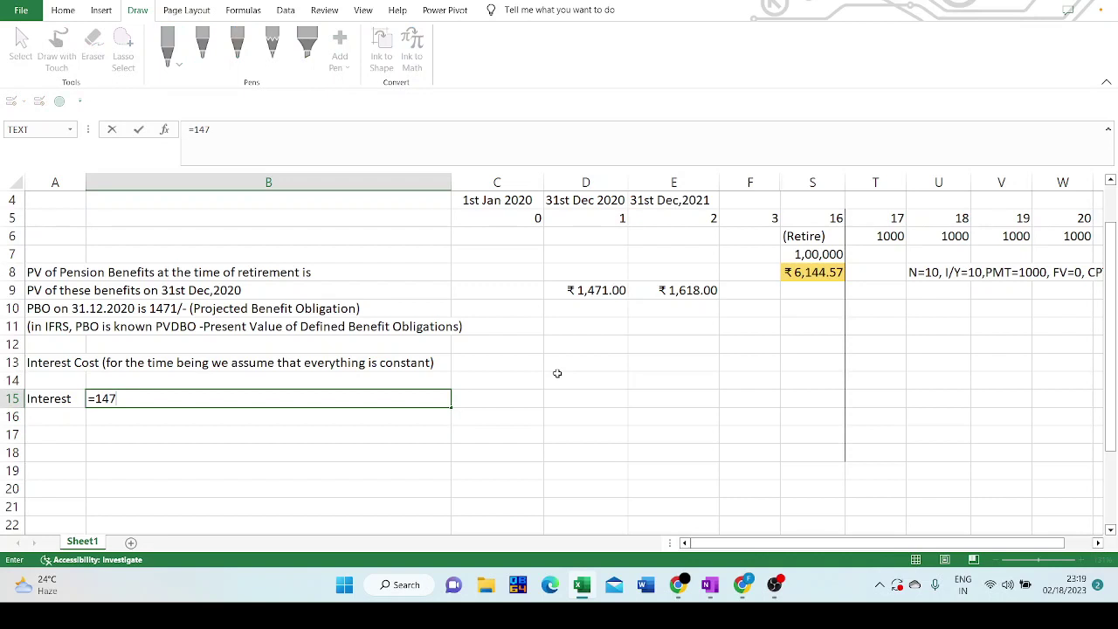
key("Return")
Enter the label "Current Service Cost" in A16 below Interest
key("Left")
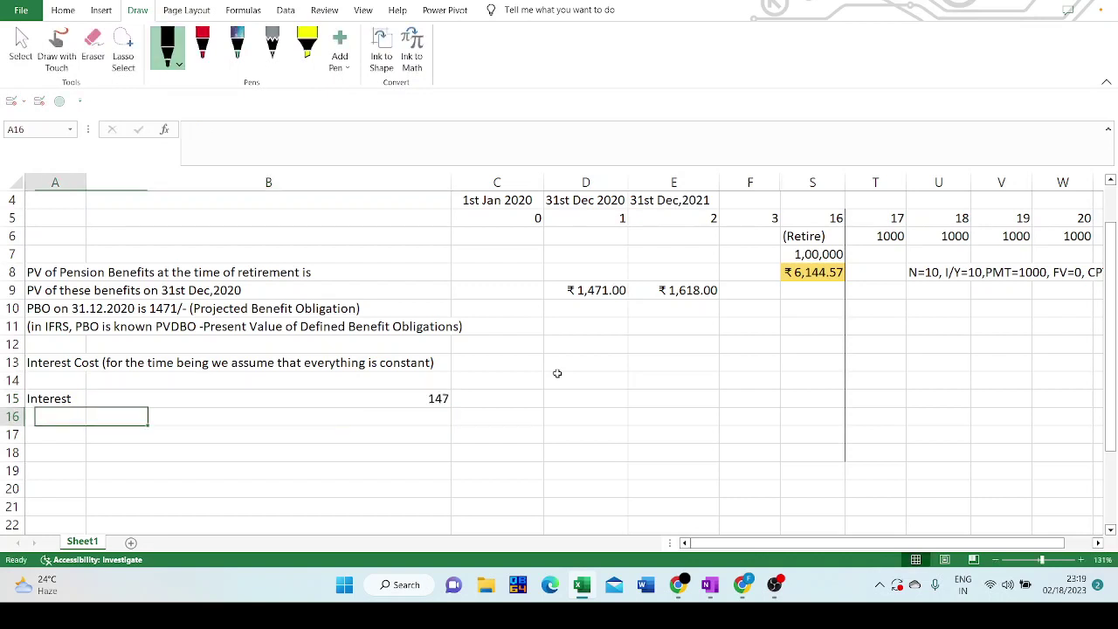
type("Cureent")
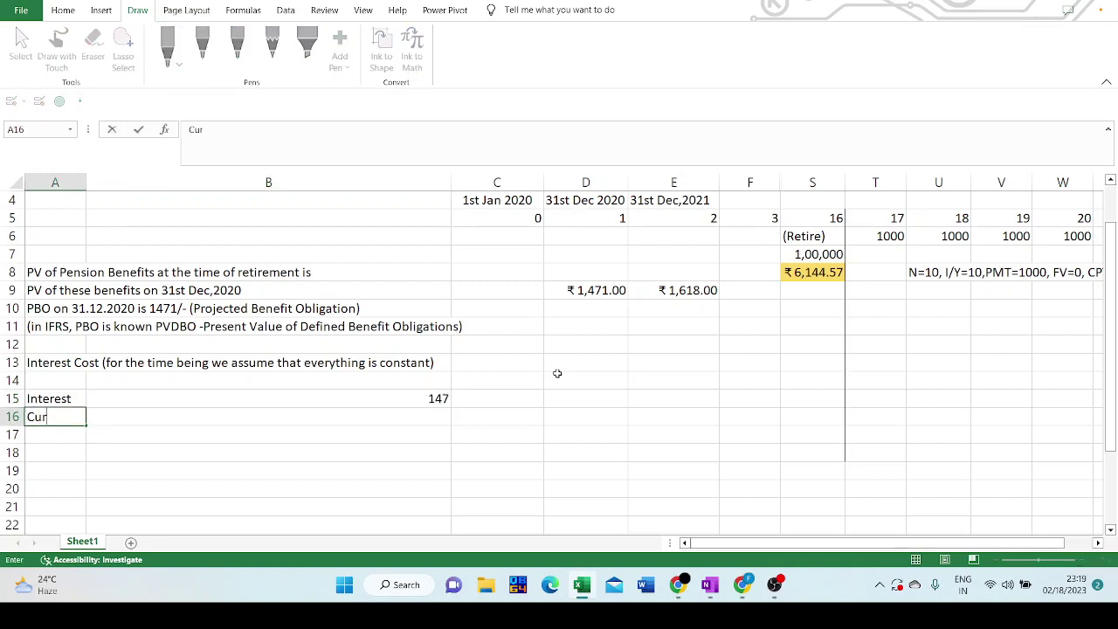
key("BackSpace")
key("BackSpace")
key("BackSpace")
key("BackSpace")
type("rrent Service Cost'")
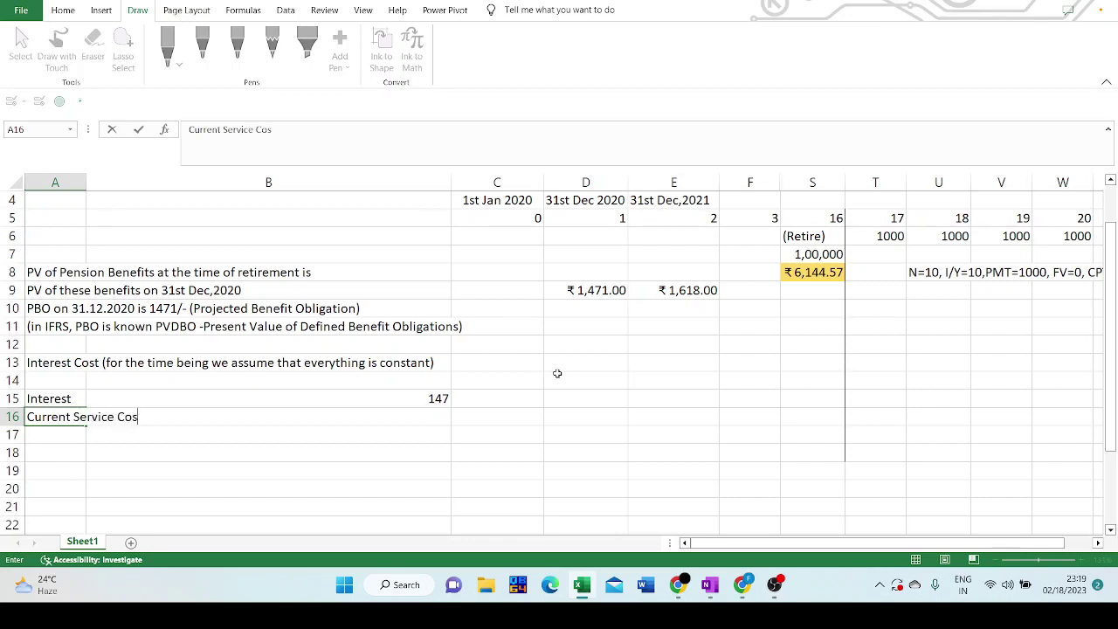
key("BackSpace")
Enter 1618 in B16 as the current service cost amount
key("Up")
key("Down")
key("Right")
key("Right")
key("Left")
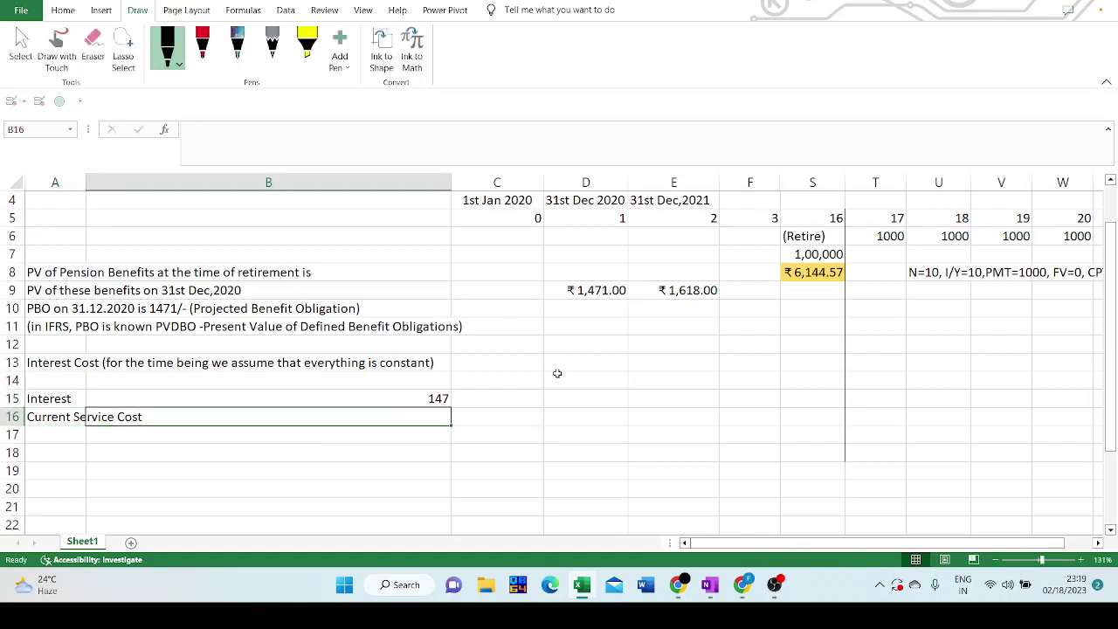
type("1618")
key("Return")
Add the label "Opening PBO" in A14 with the amount 1471 in B14 above the Interest row
key("Up")
key("Up")
key("Up")
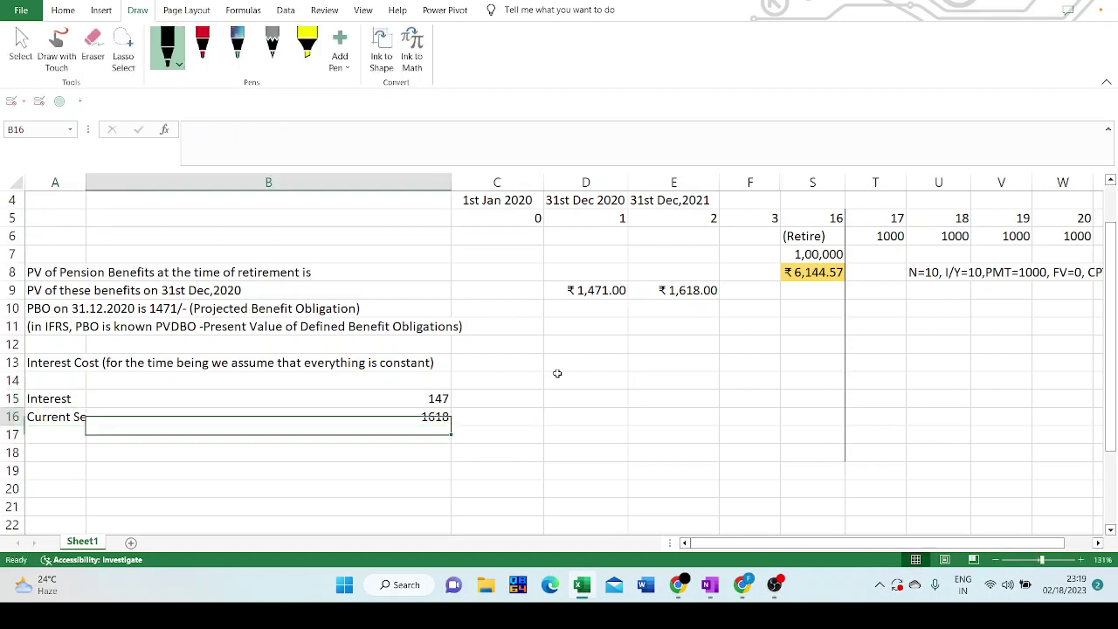
key("Left")
type("Op")
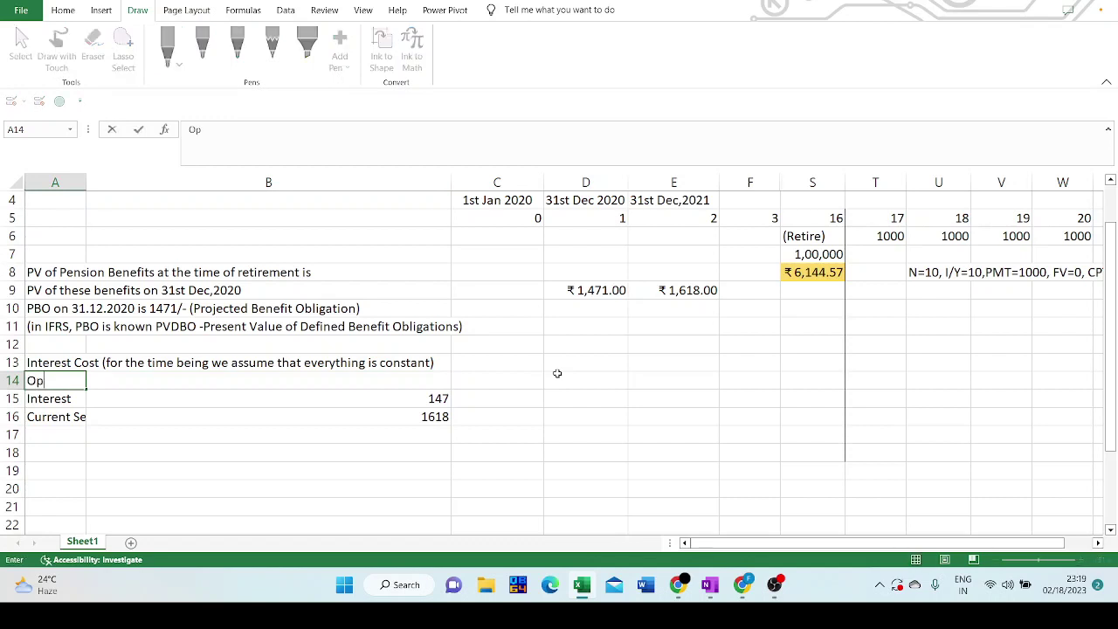
type("ening PBO")
key("Return")
key("Right")
key("Up")
type("1471")
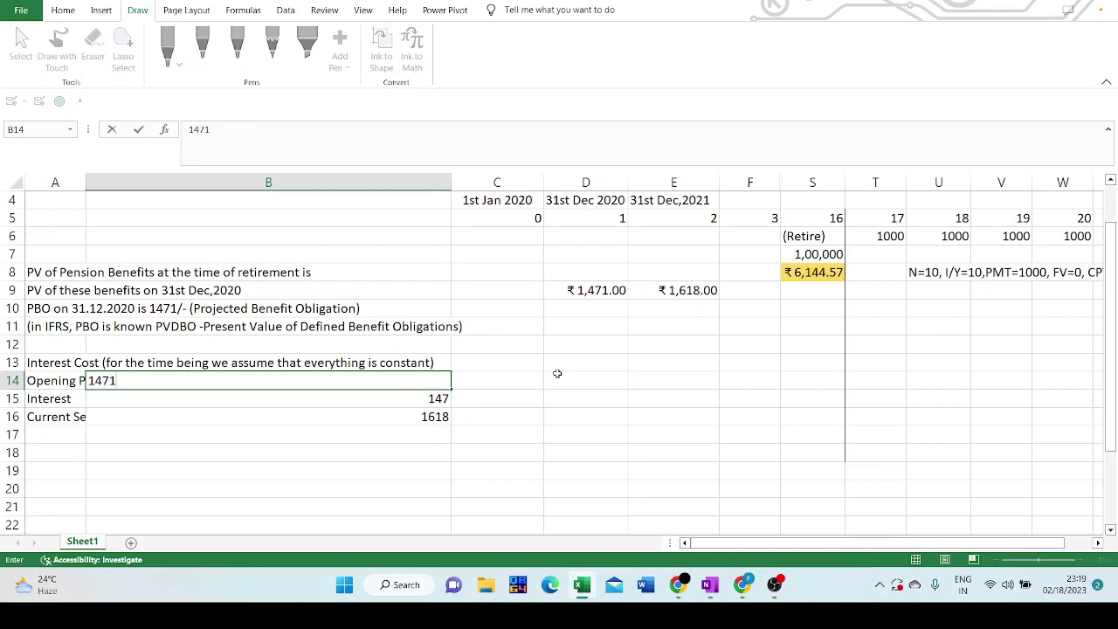
key("Return")
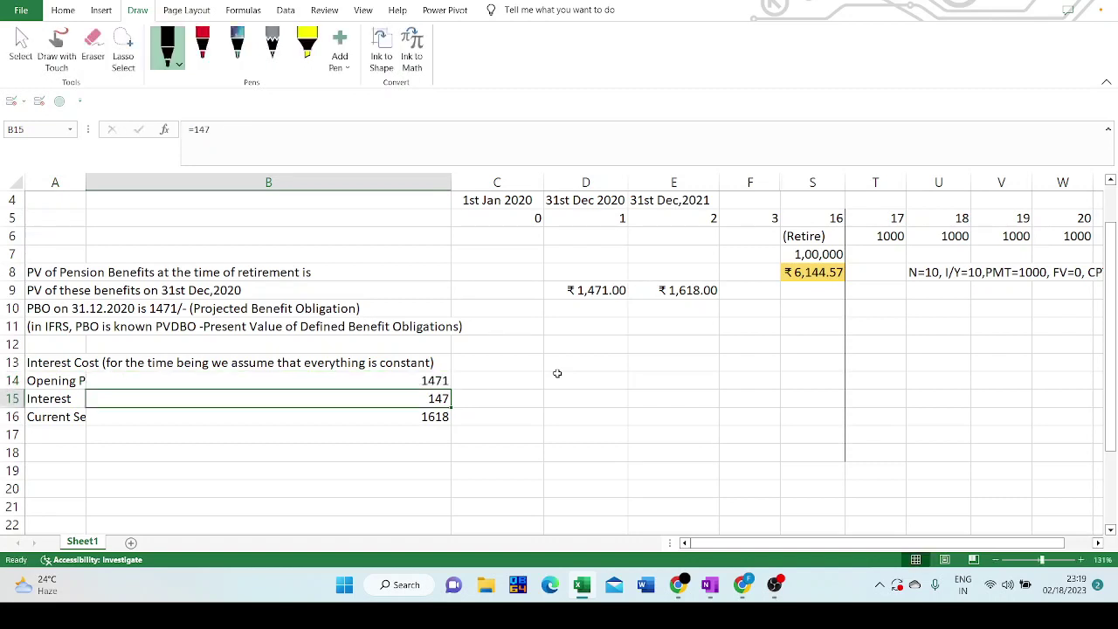
left_click(690, 293)
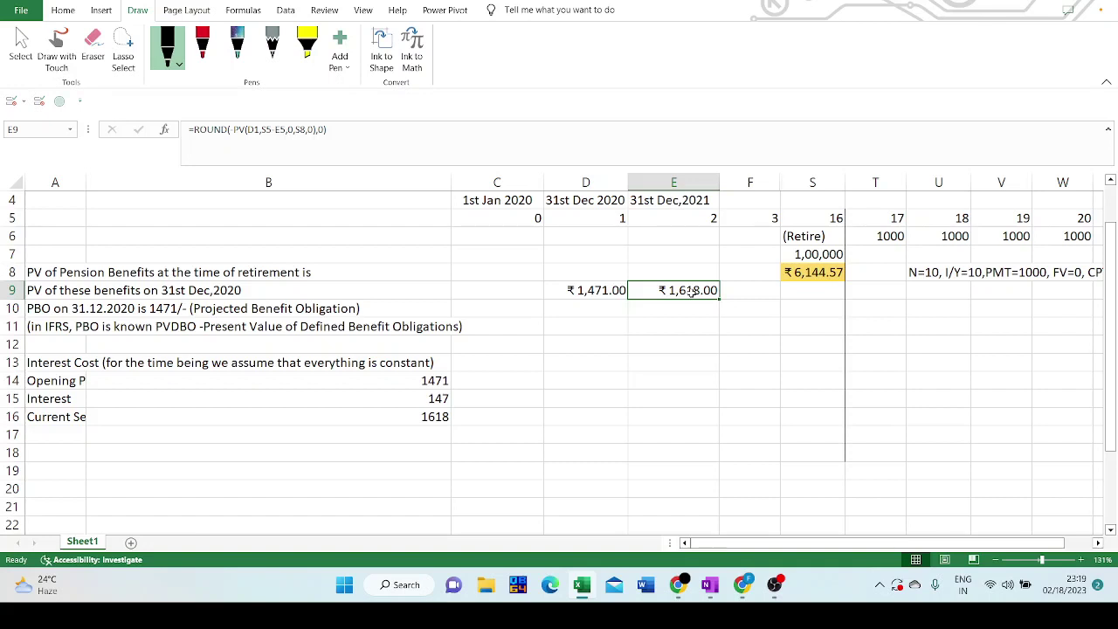
key("Left")
key("Down")
key("Down")
key("Down")
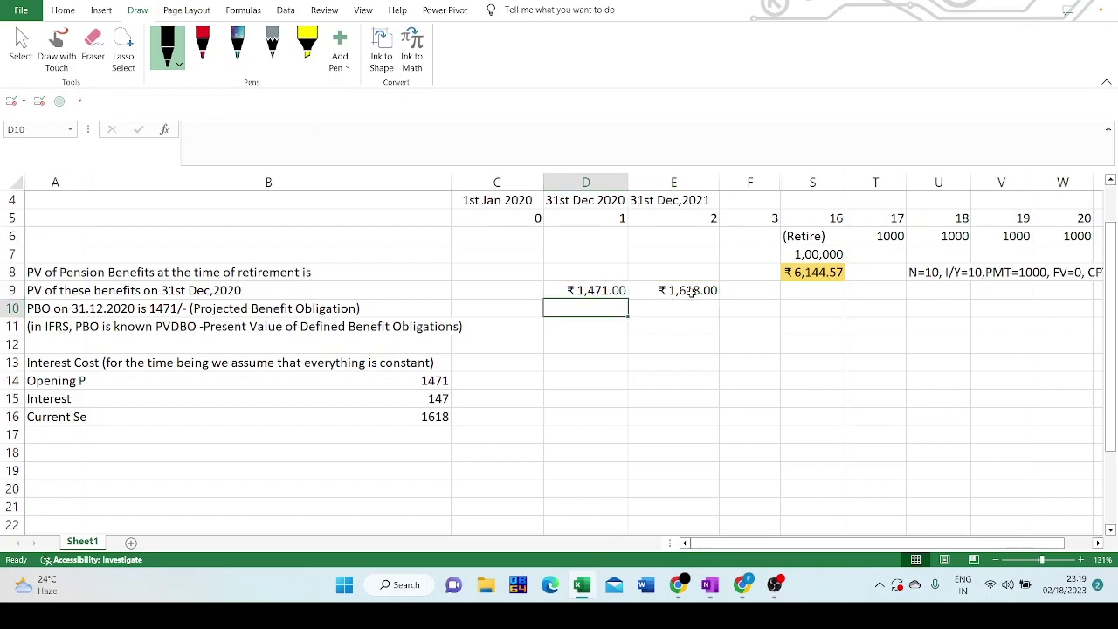
key("Down")
key("Right")
key("Down")
key("Down")
key("Down")
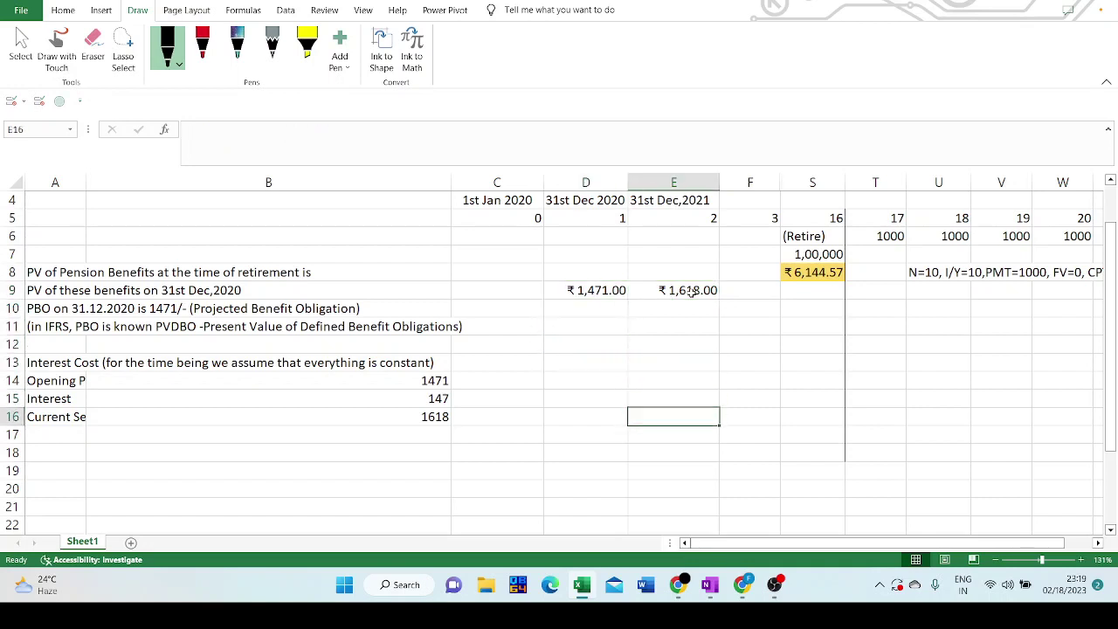
key("Down")
type("00")
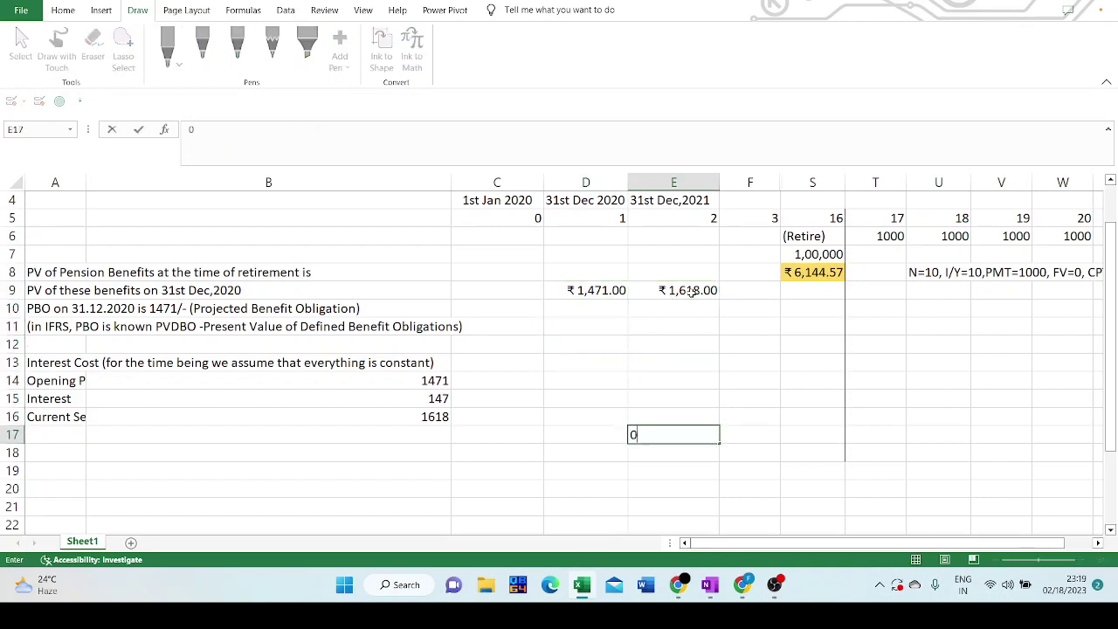
key("Escape")
Enter 2000 in T16 and fill it across row 16 through AC16 as the yearly pension payments
key("Up")
key("Right")
key("Right")
key("Right")
key("Right")
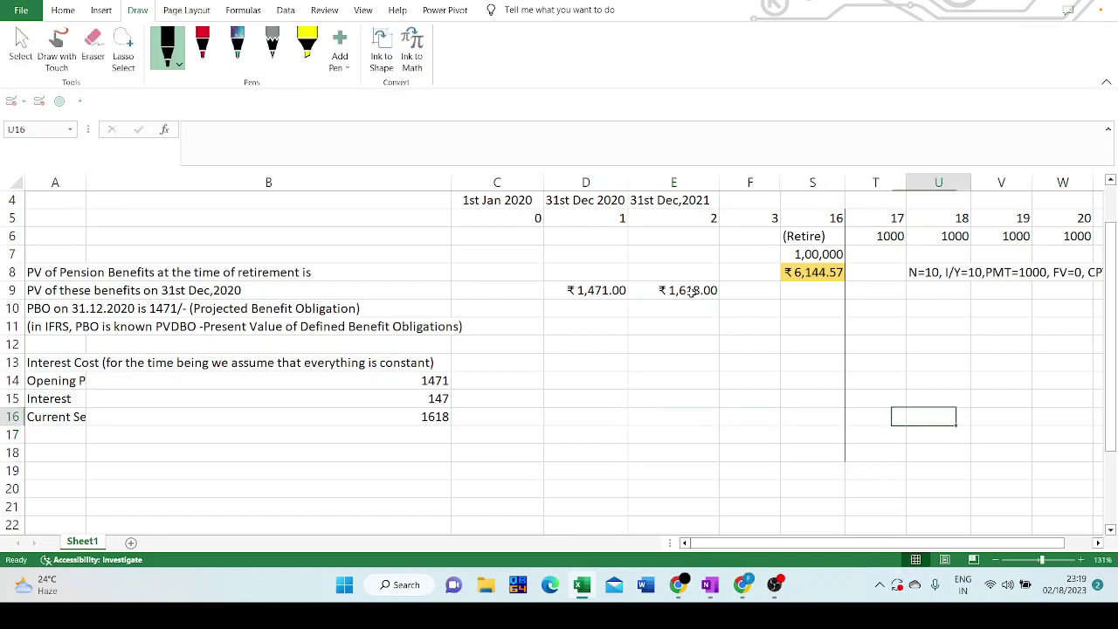
key("Left")
type("2000")
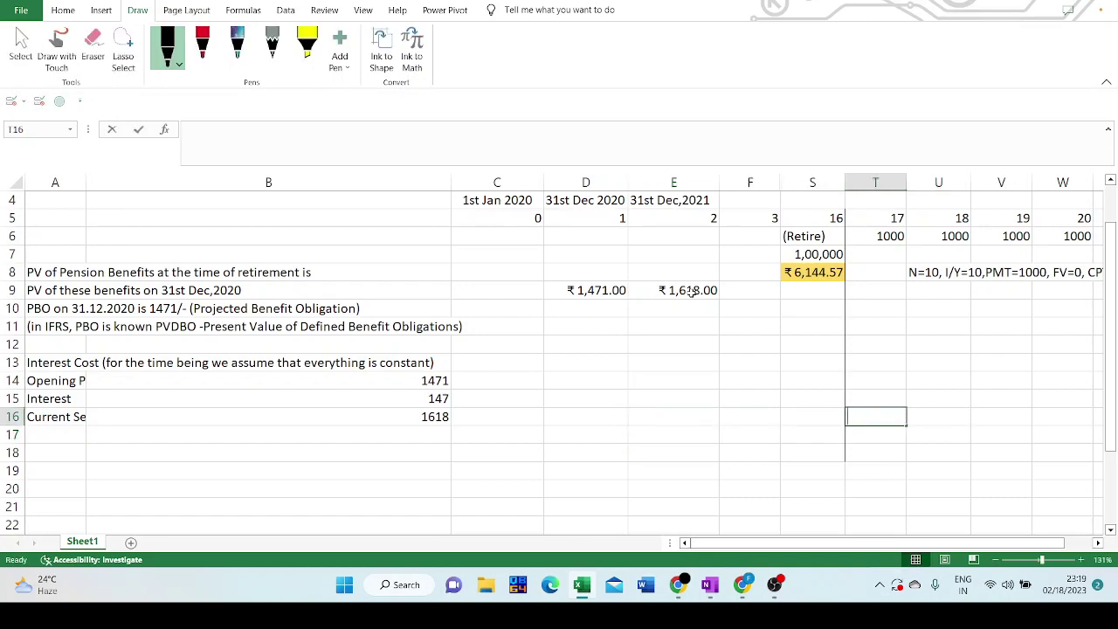
key("Return")
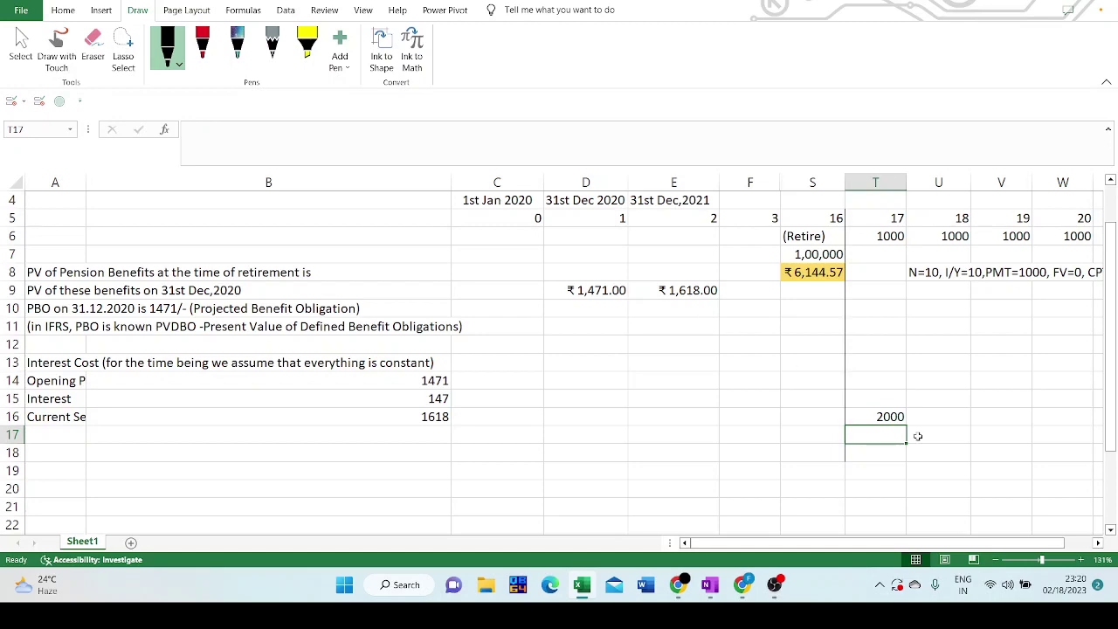
key("Up")
left_click_drag(911, 425, 1033, 414)
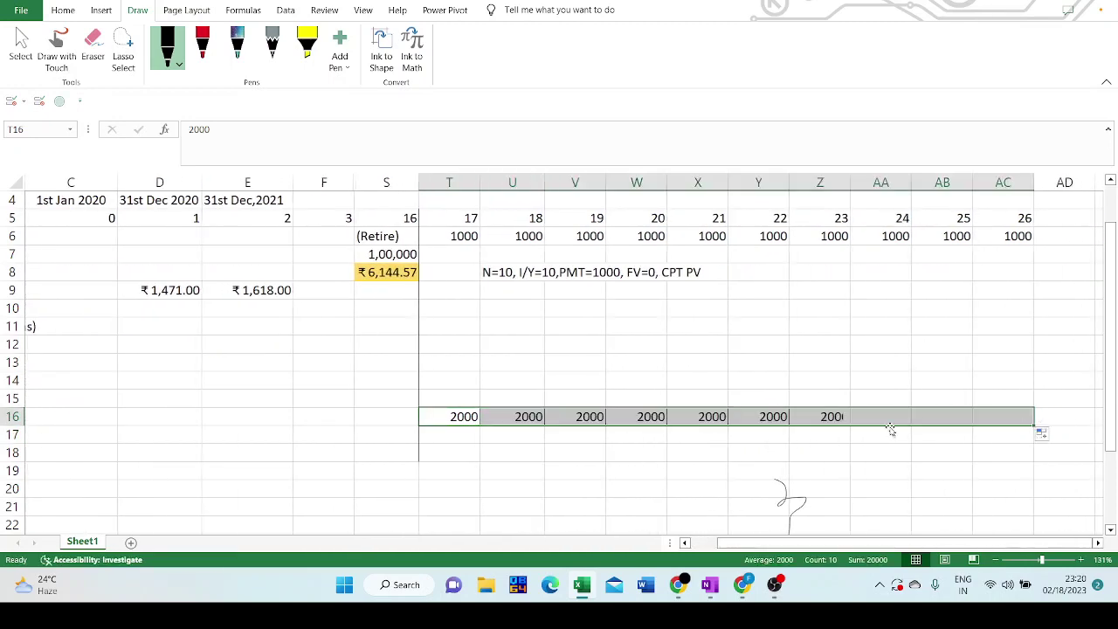
Calculate the present value of the 2000 payments at retirement in S17 with =-PV(0.1,10,T16,0,0)
left_click(379, 435)
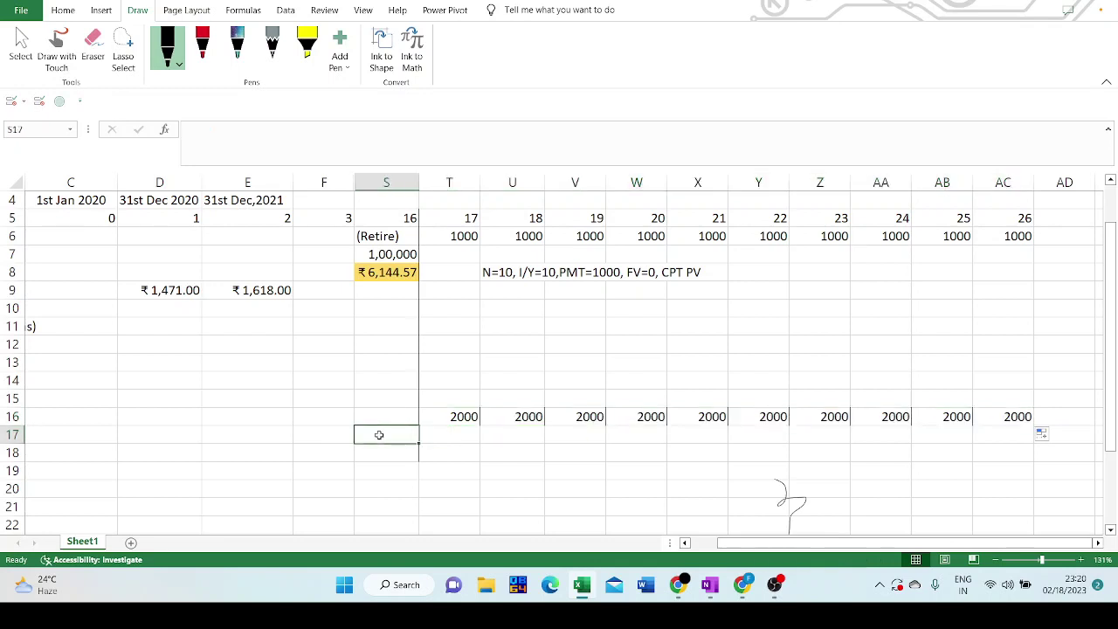
type("=-")
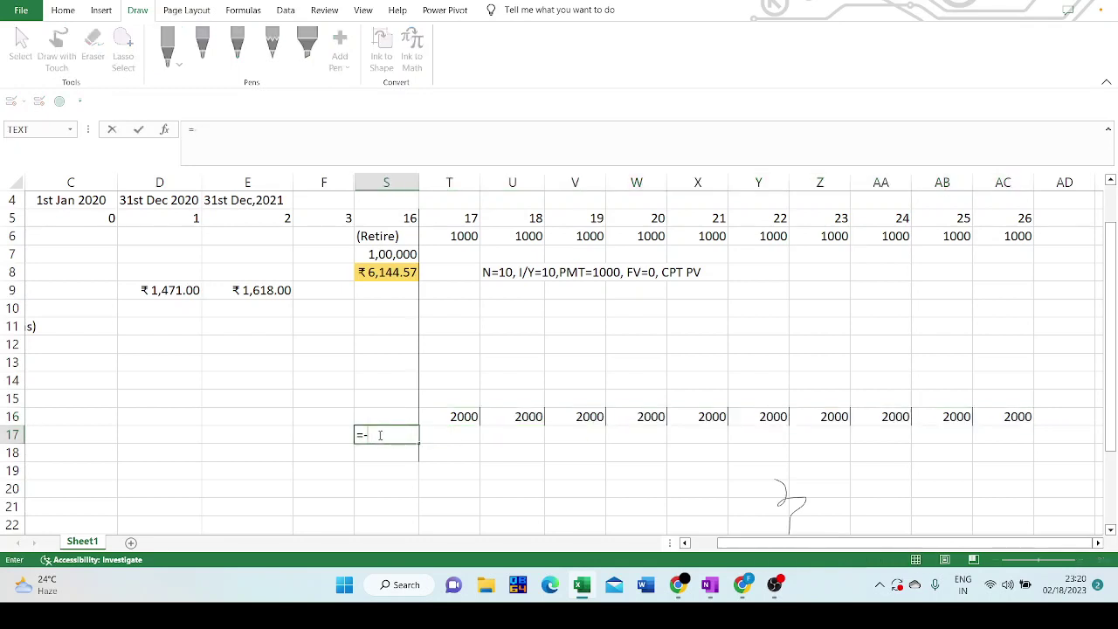
type("pv(")
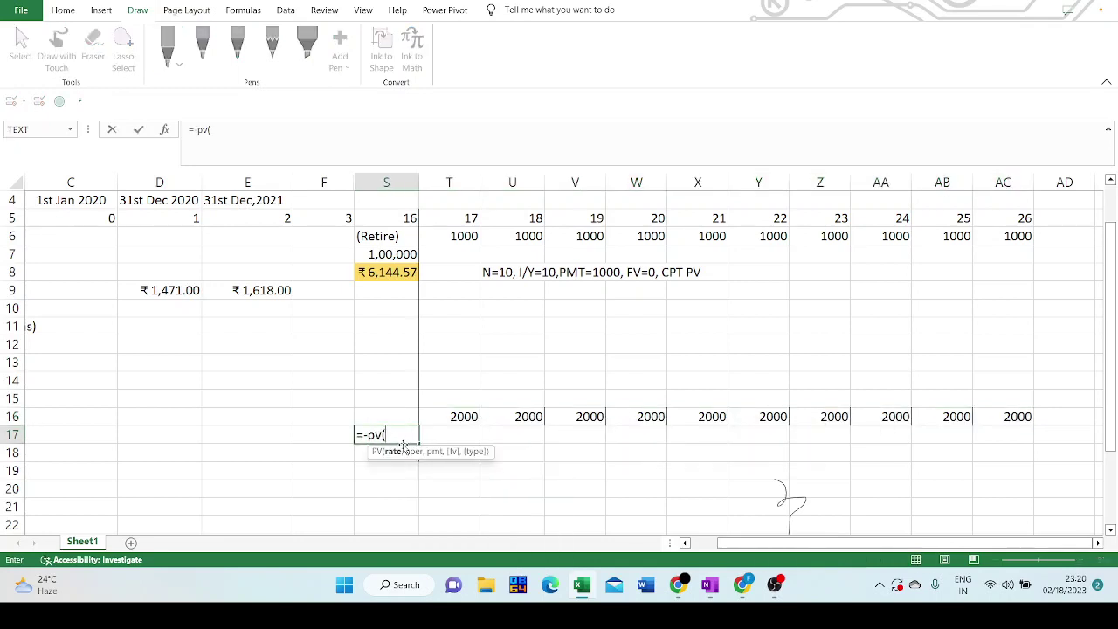
type("0.1,10,")
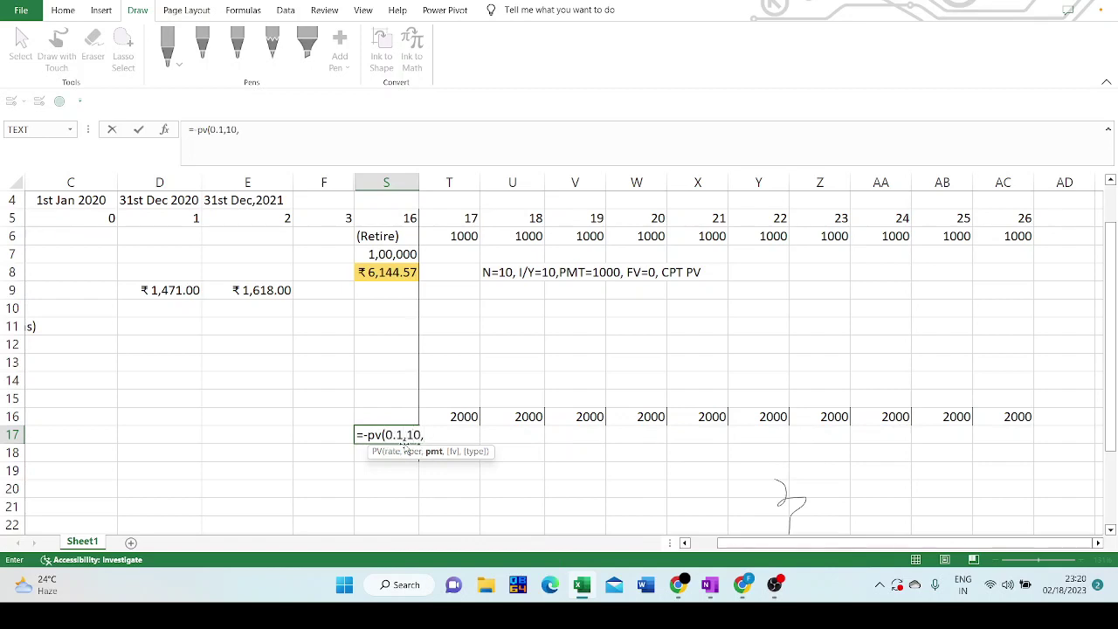
left_click(461, 417)
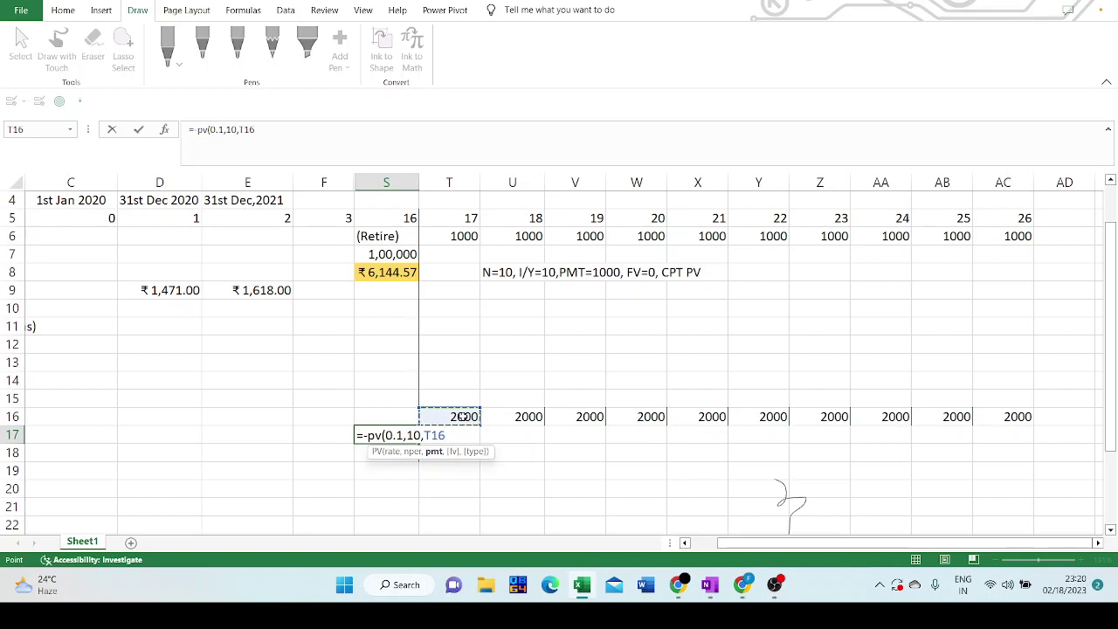
type(",0,0")
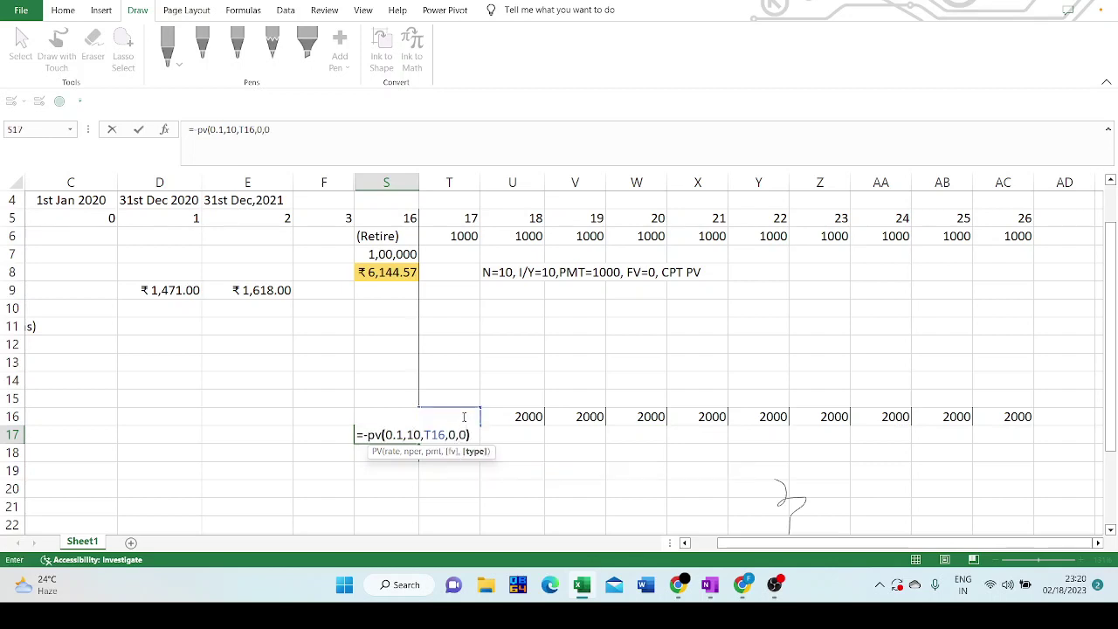
key("Return")
key("Up")
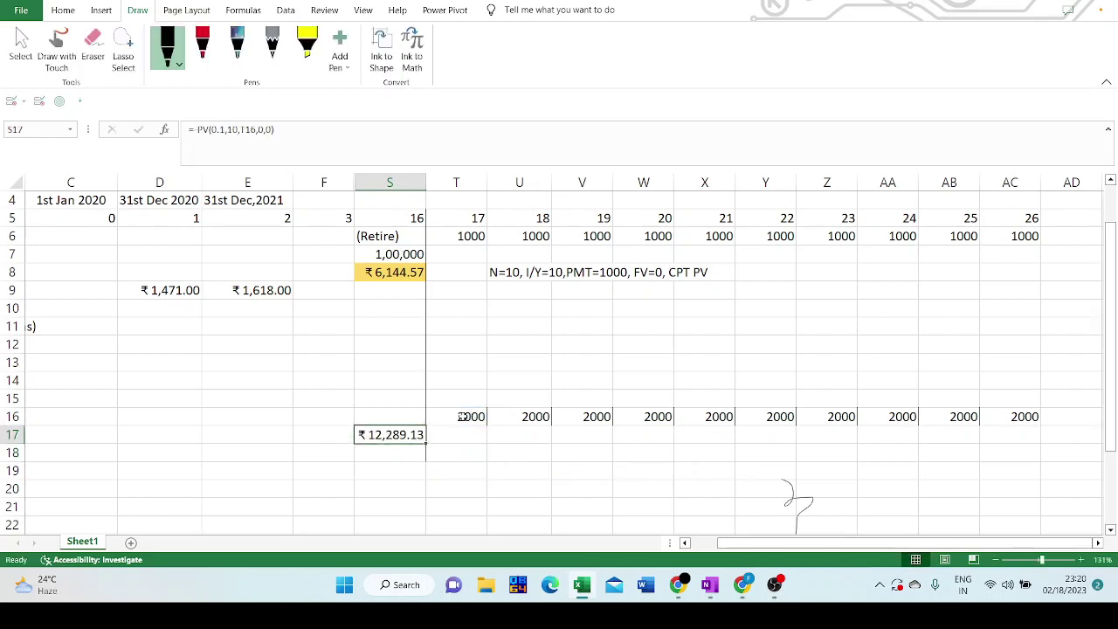
Review the yearly payments in row 16 and the present value at retirement in S17
key("Up")
key("Right")
key("Right")
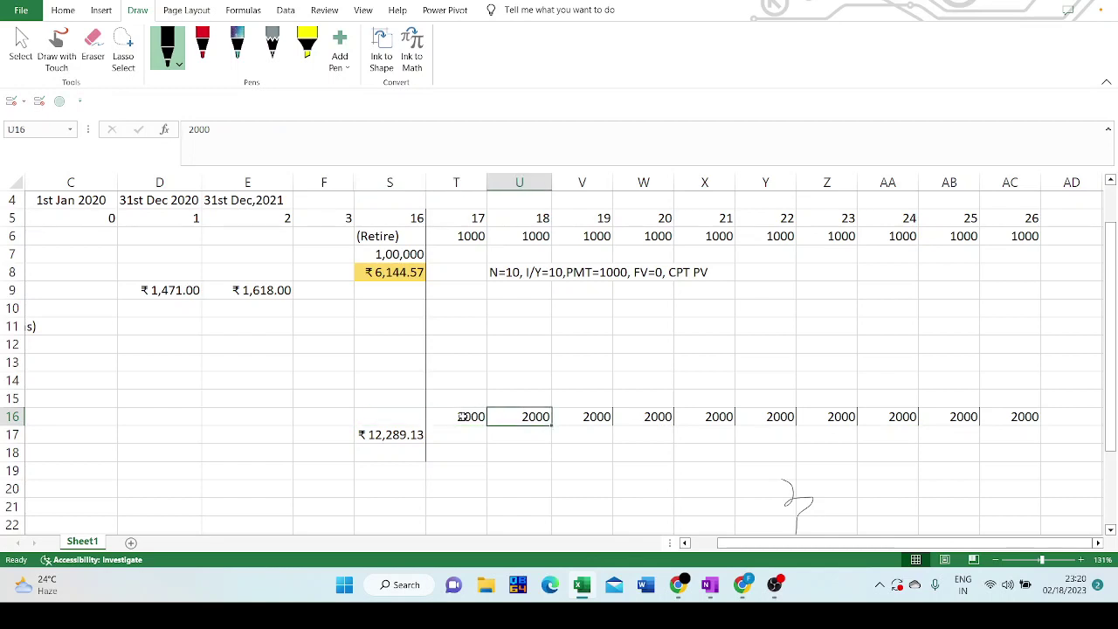
key("Down")
key("Left")
key("Left")
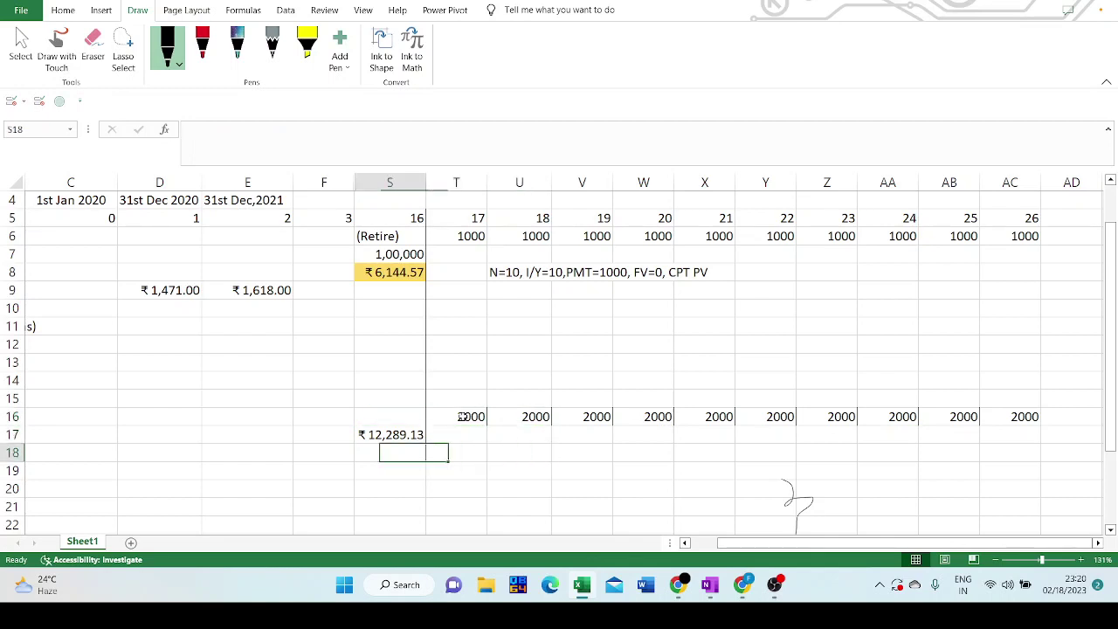
key("Left")
key("Left")
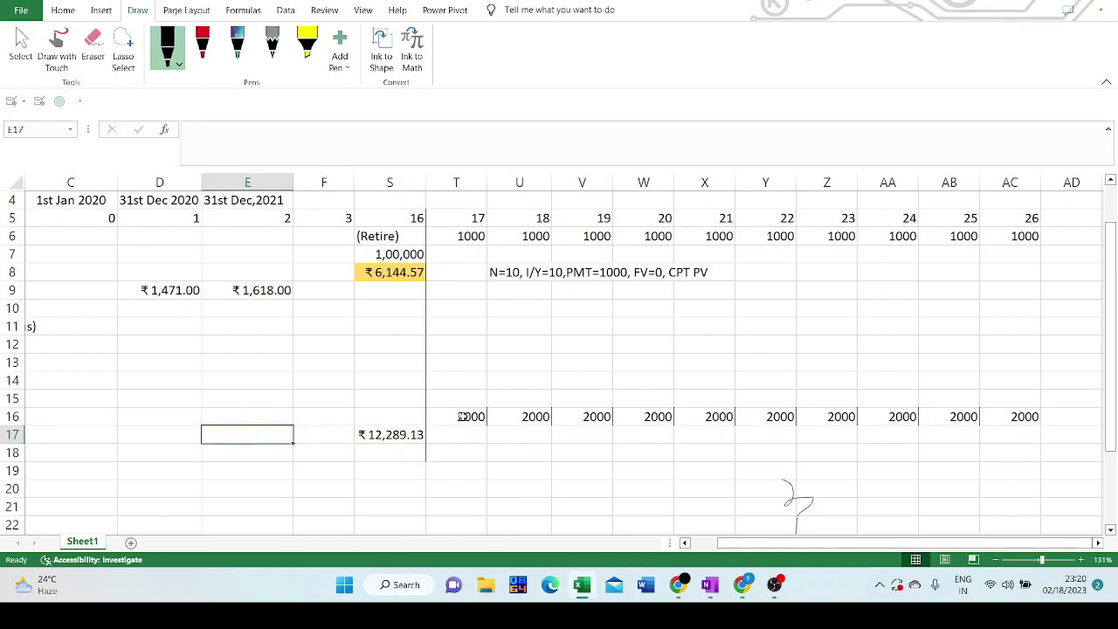
key("Right")
key("Right")
key("Left")
key("Left")
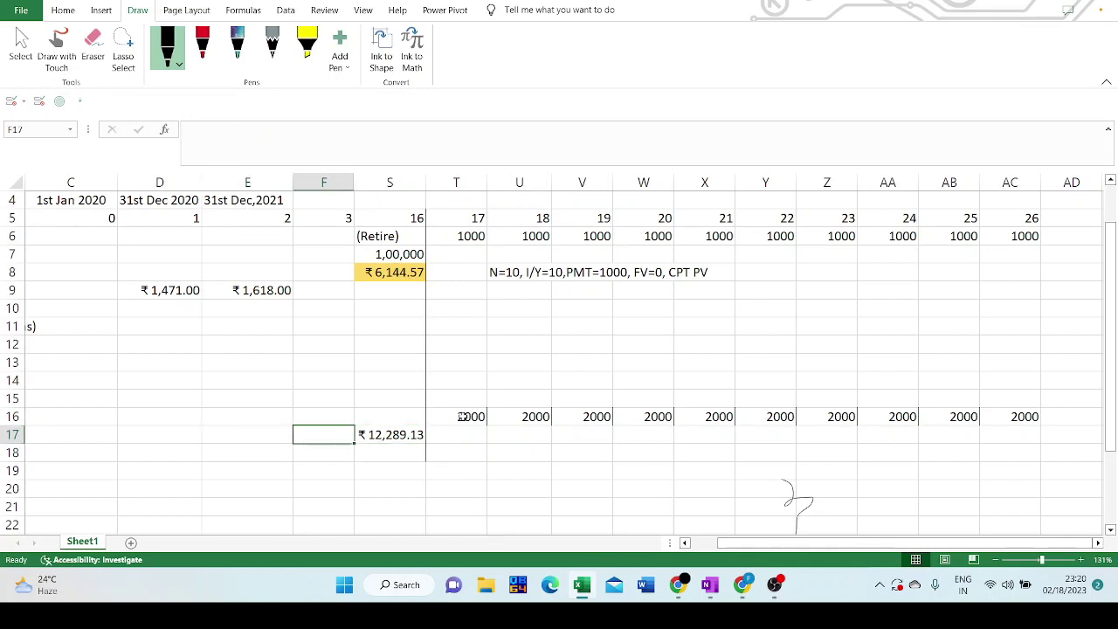
key("Right")
key("Right")
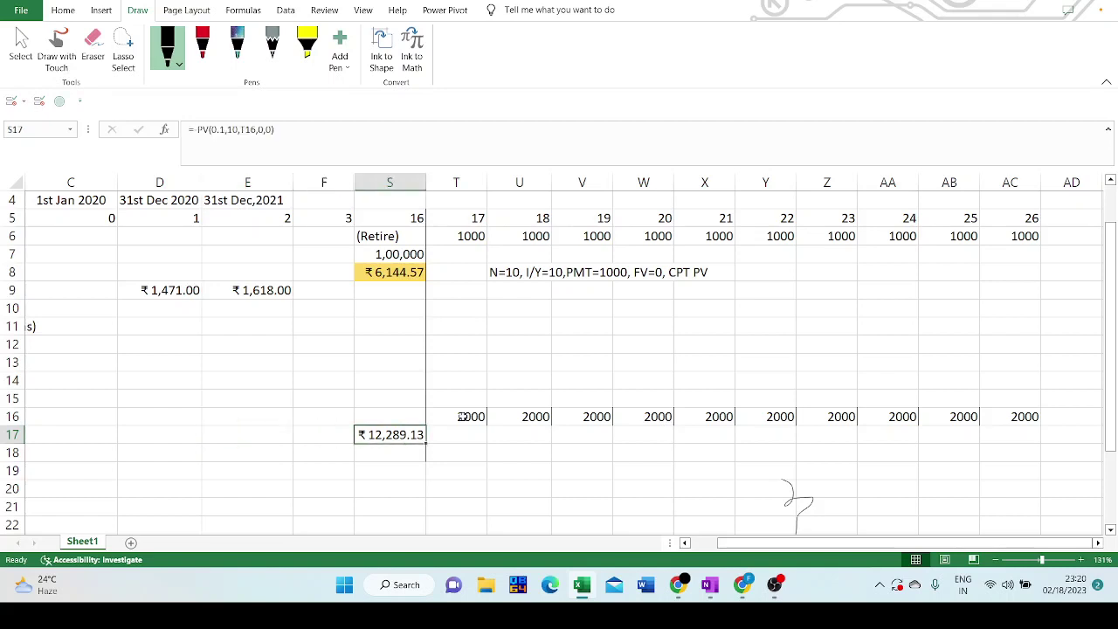
Discount the retirement value in S17 back to 31st Dec 2021 in E17 with =-PV(0.1,16-2,0,S17,0)
key("Left")
key("Left")
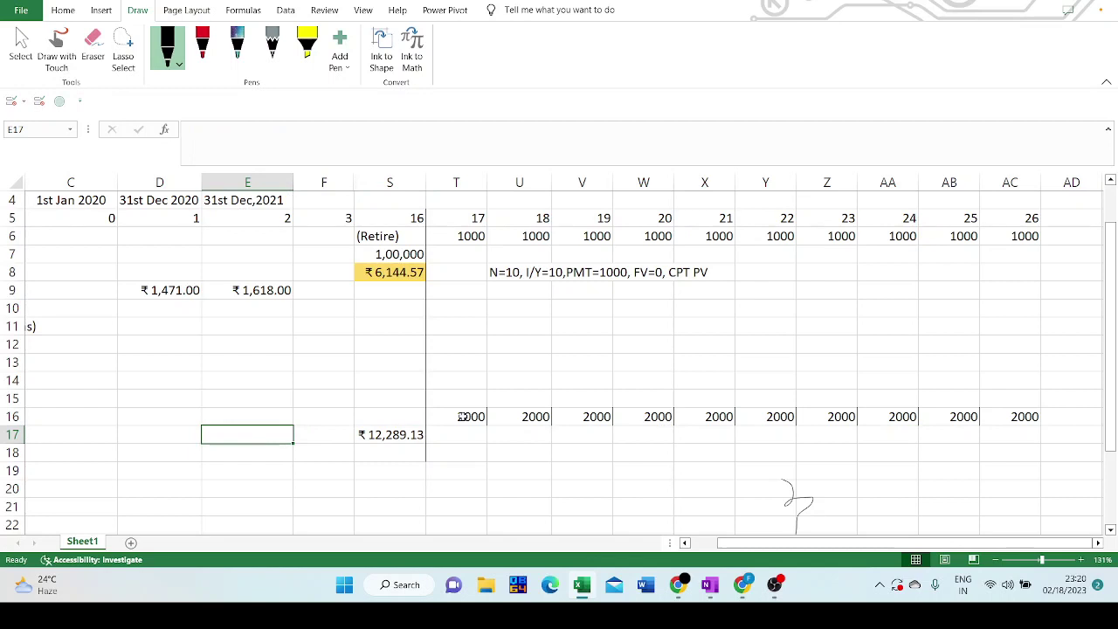
type("=")
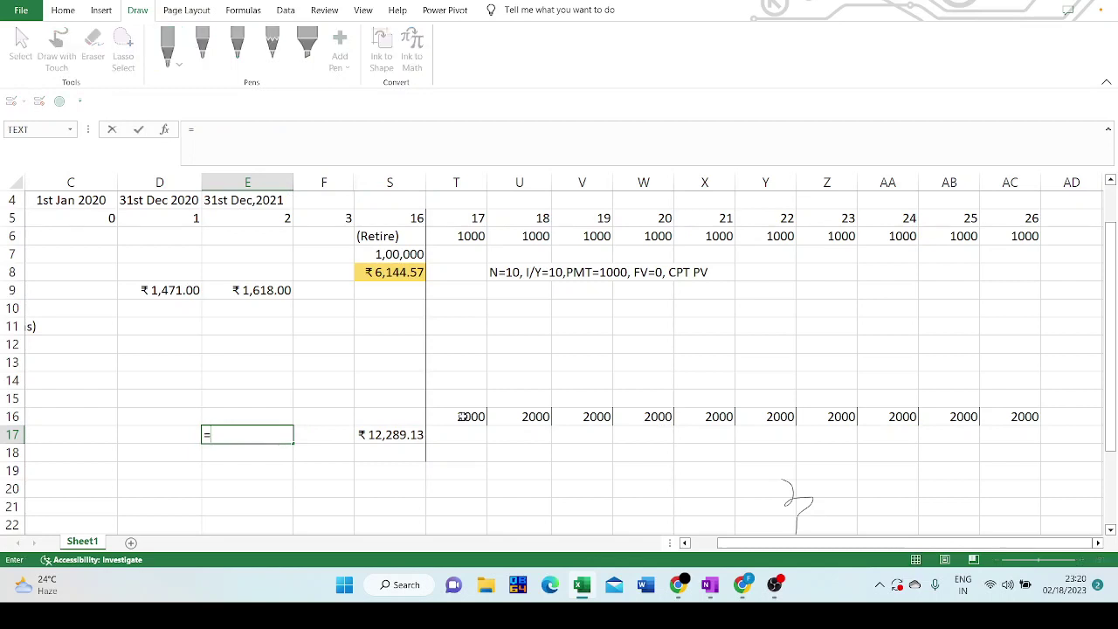
type("-pv(")
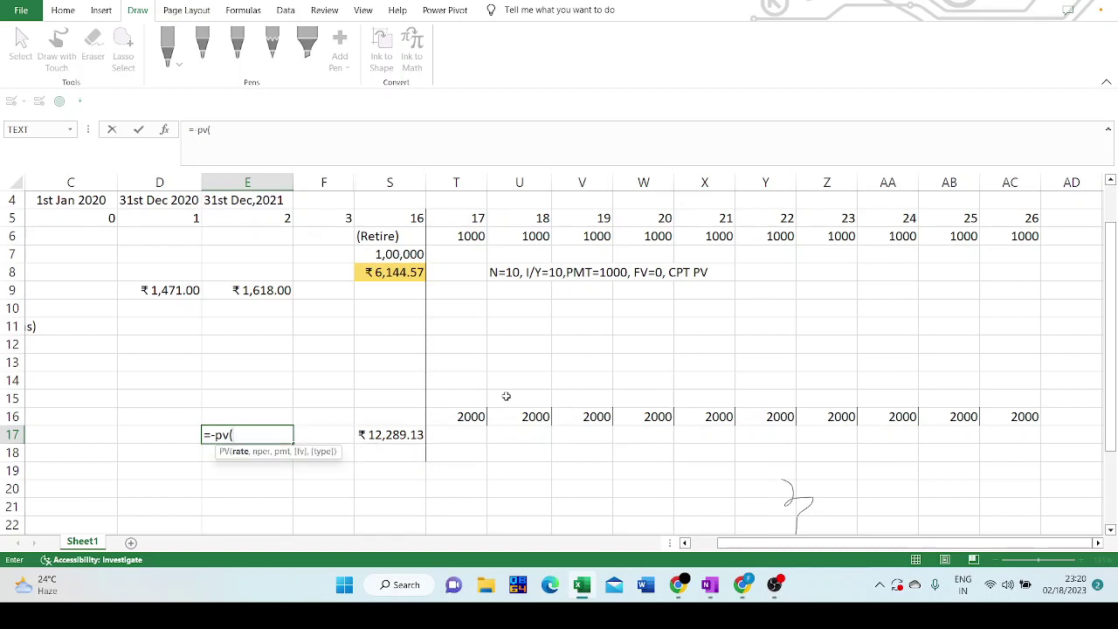
type("0.1,16-2,")
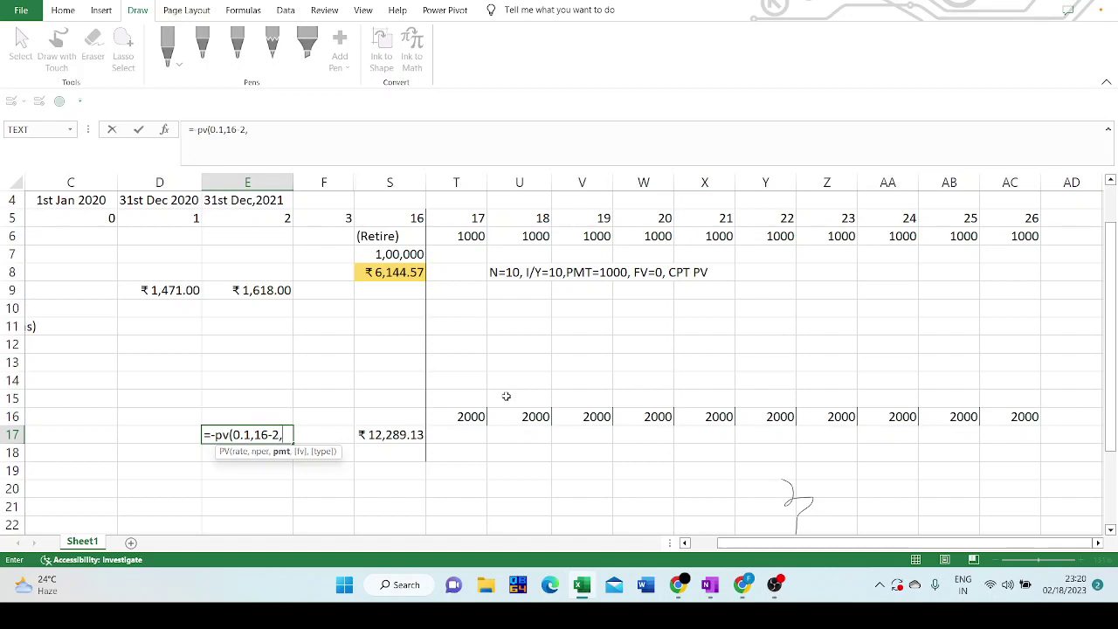
type("0,")
left_click(407, 434)
type(",0")
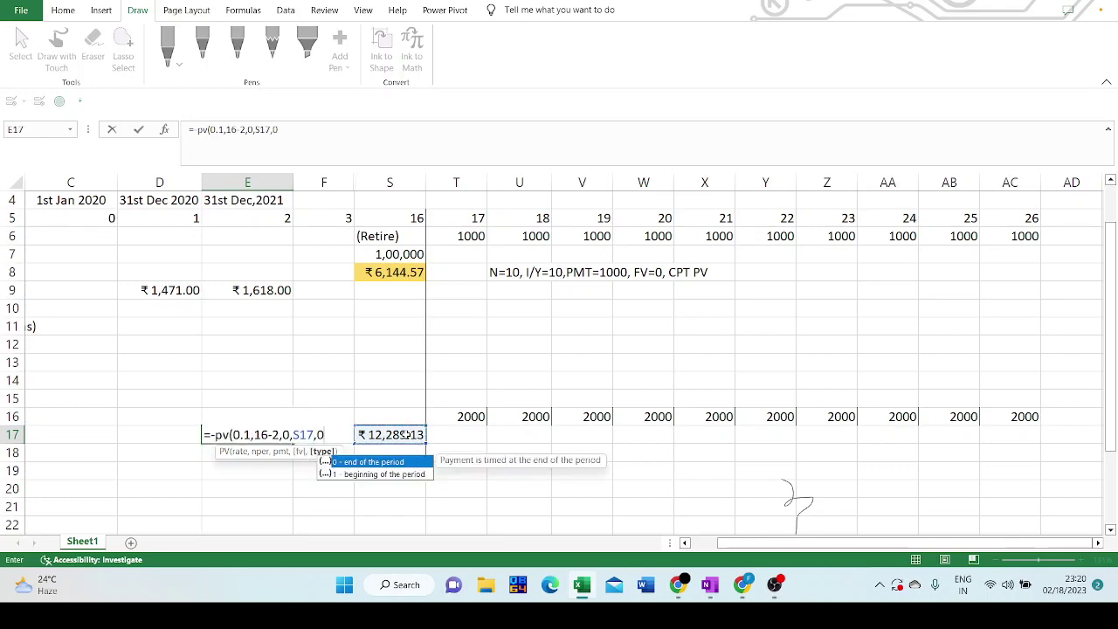
type(")")
key("Return")
key("Up")
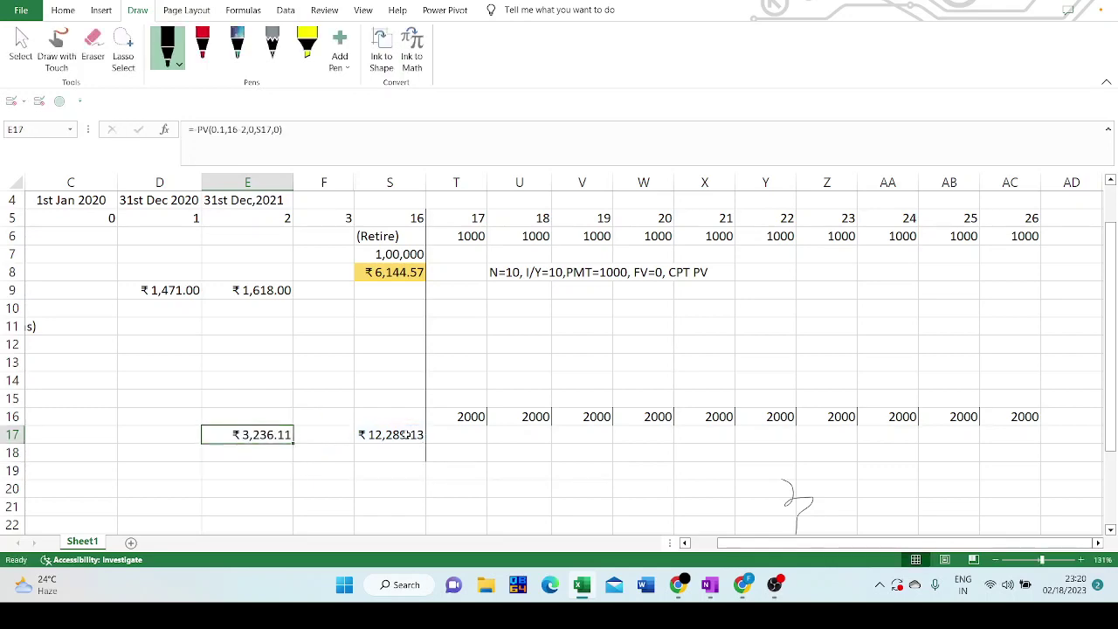
Widen column A so the Opening PBO label fits in its cell
key("Home")
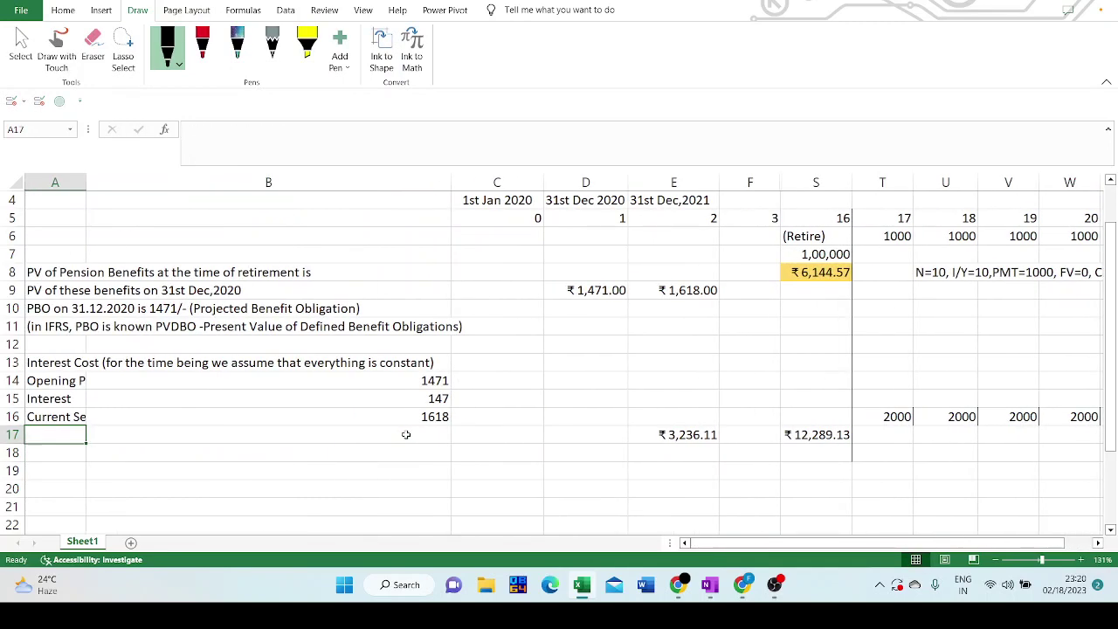
key("Right")
key("Right")
key("Right")
key("Right")
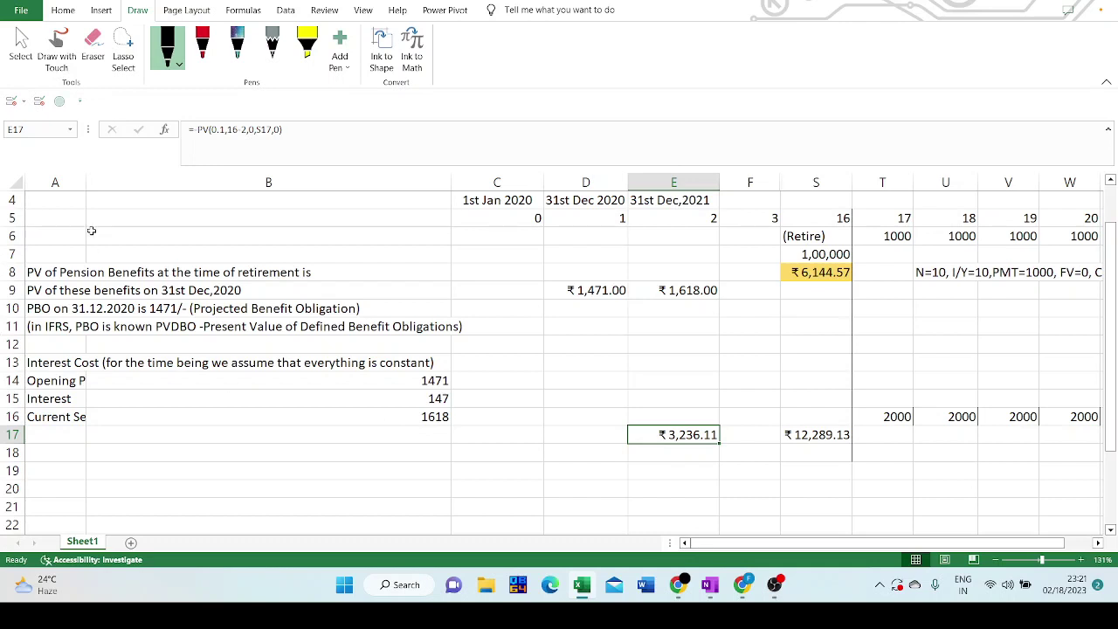
left_click_drag(81, 189, 127, 189)
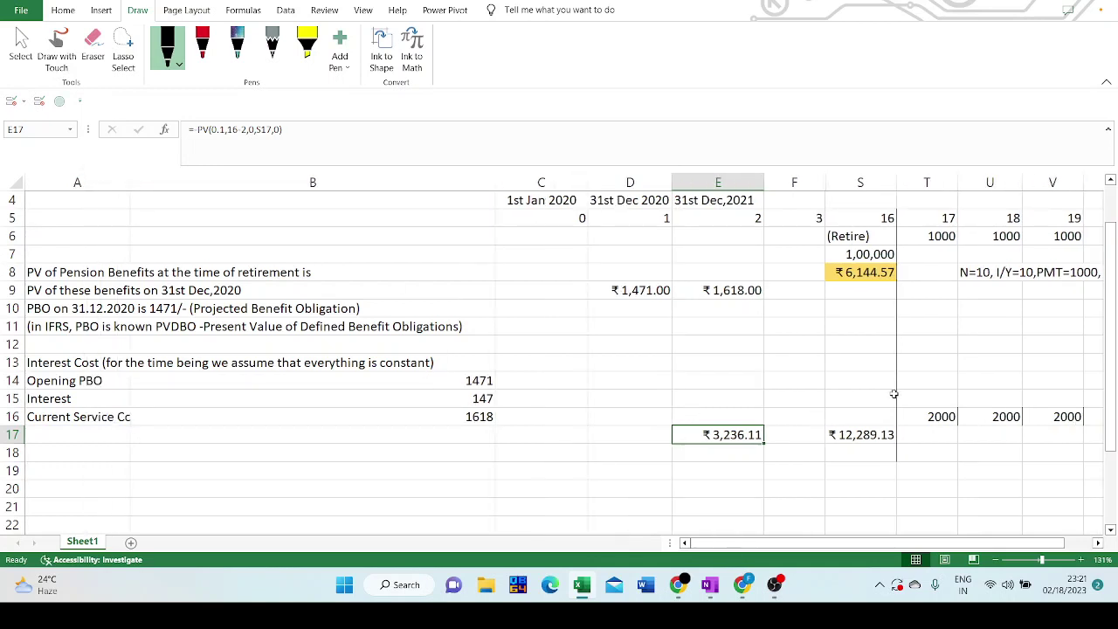
Compare the 1000 payment in T6 with the 2000 payments in row 16 and inspect the present values in S17 and E17
left_click(929, 236)
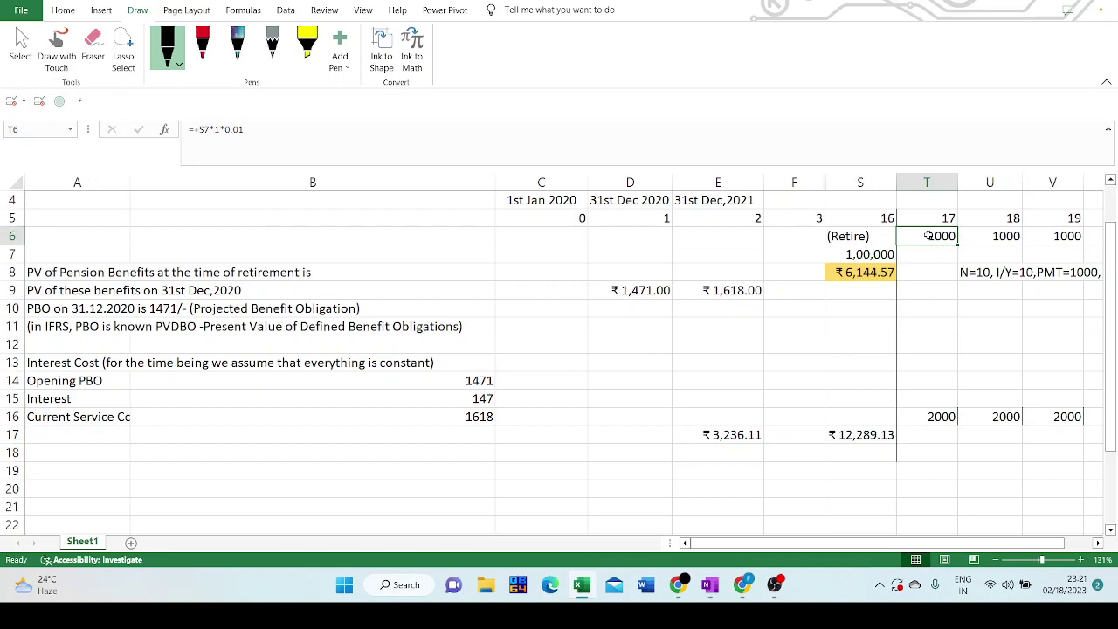
left_click(936, 400)
left_click(939, 417)
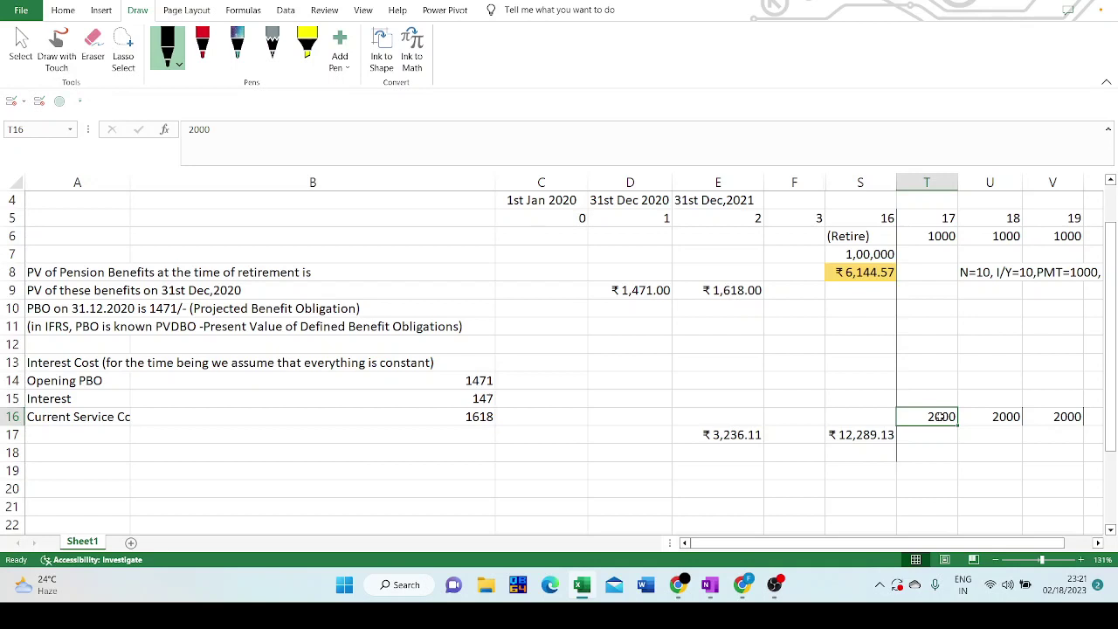
left_click_drag(940, 416, 1099, 422)
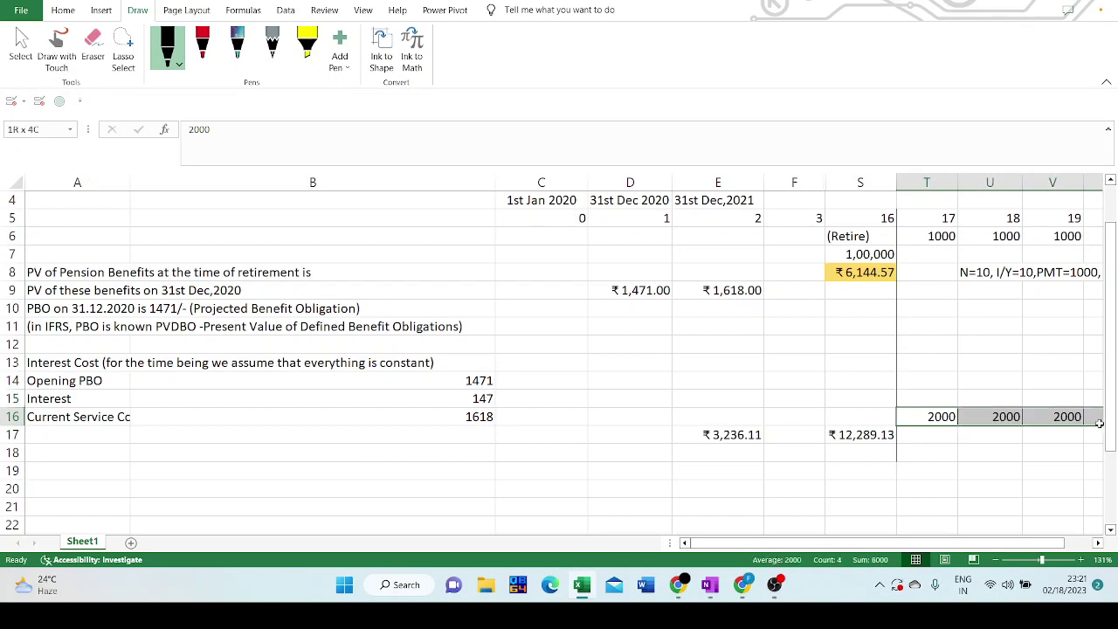
left_click(877, 436)
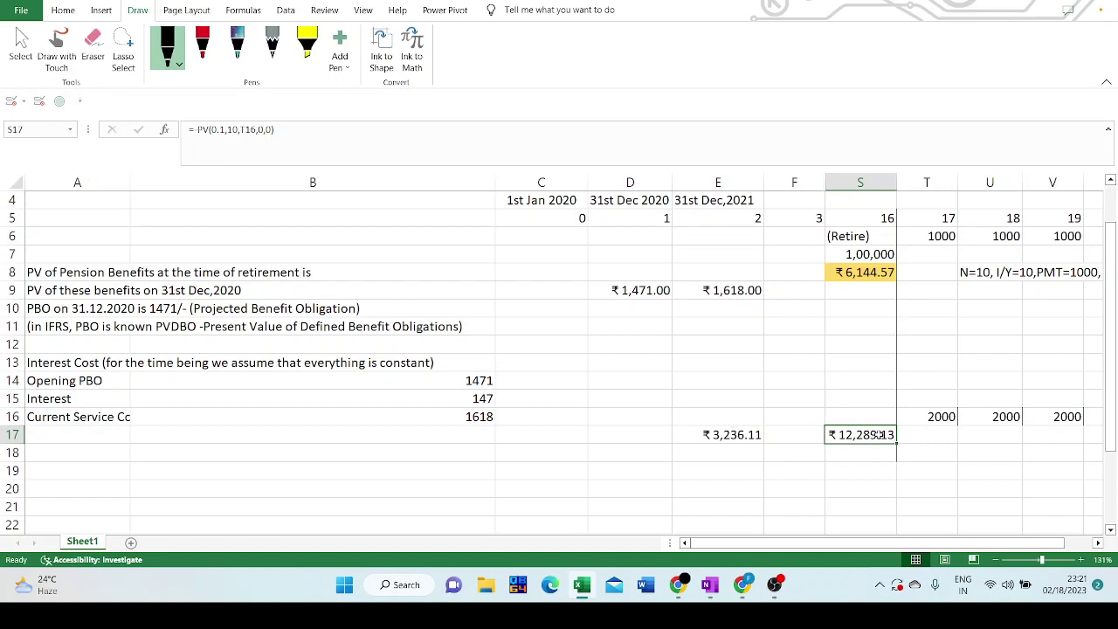
left_click(739, 431)
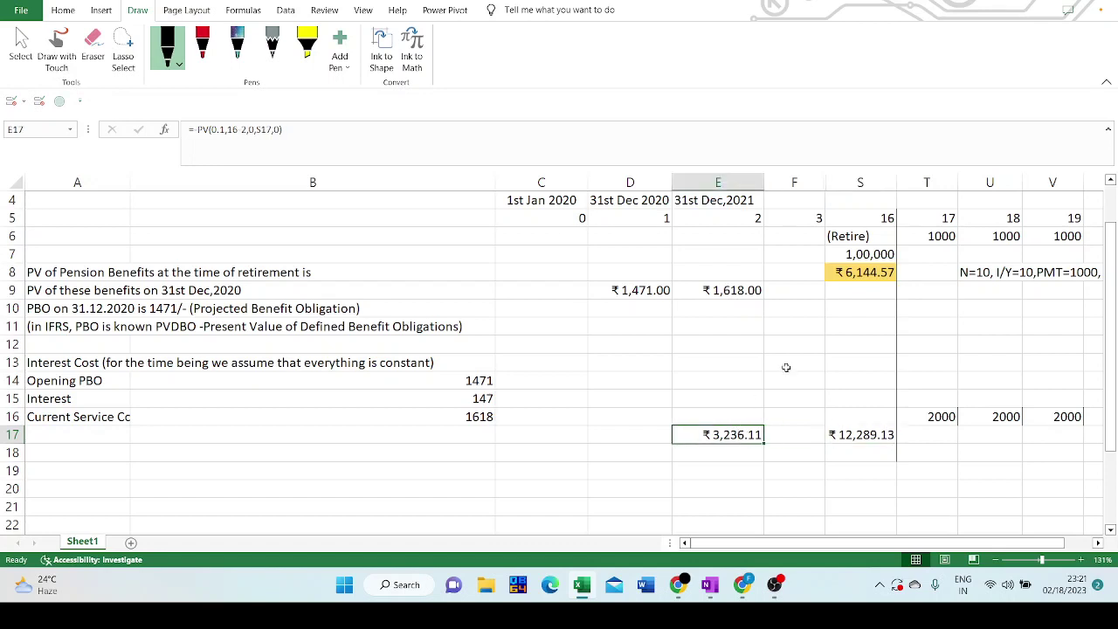
left_click(651, 428)
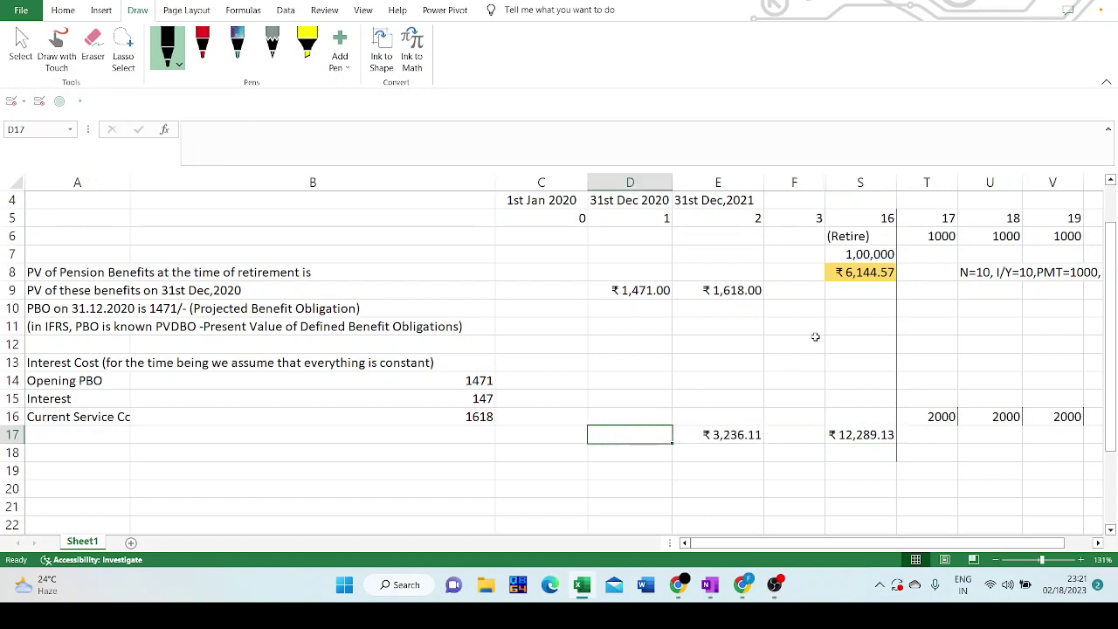
Label the 31st Dec 2021 present value by entering "PBO" in E16 above it
left_click(724, 412)
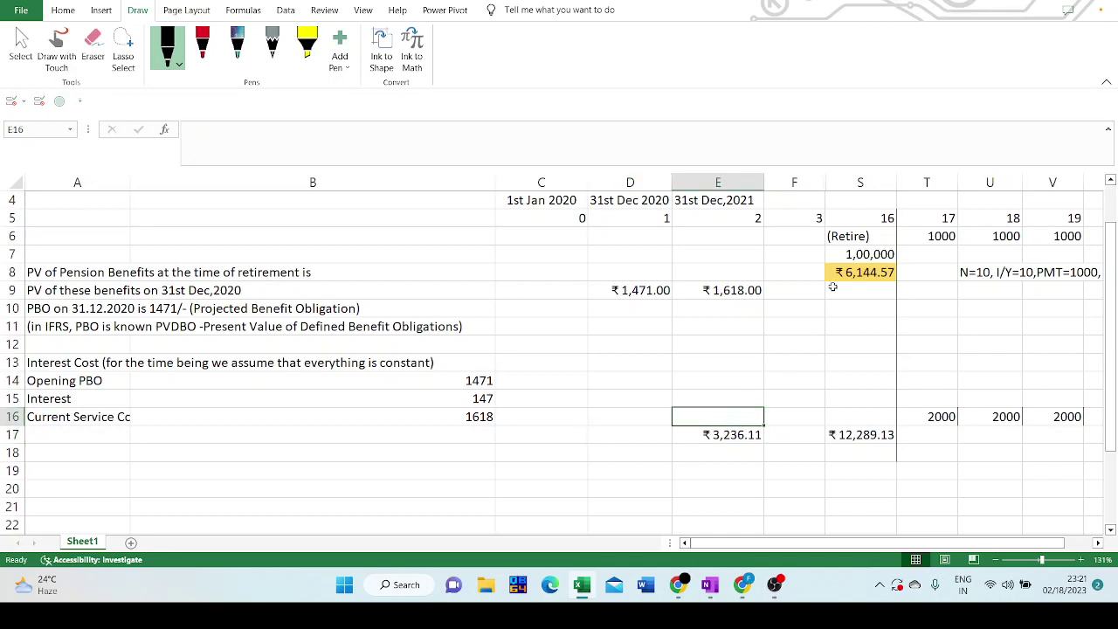
type("PBO")
key("Return")
Widen column A further so the full "Current Service Cost" label shows
key("Left")
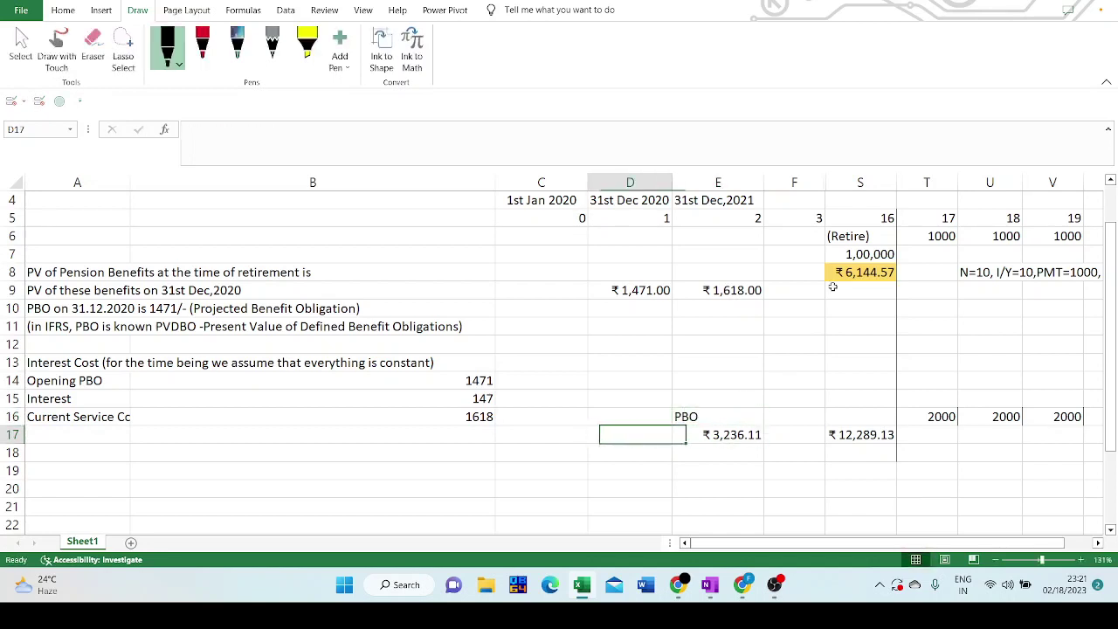
key("Left")
key("Left")
key("Left")
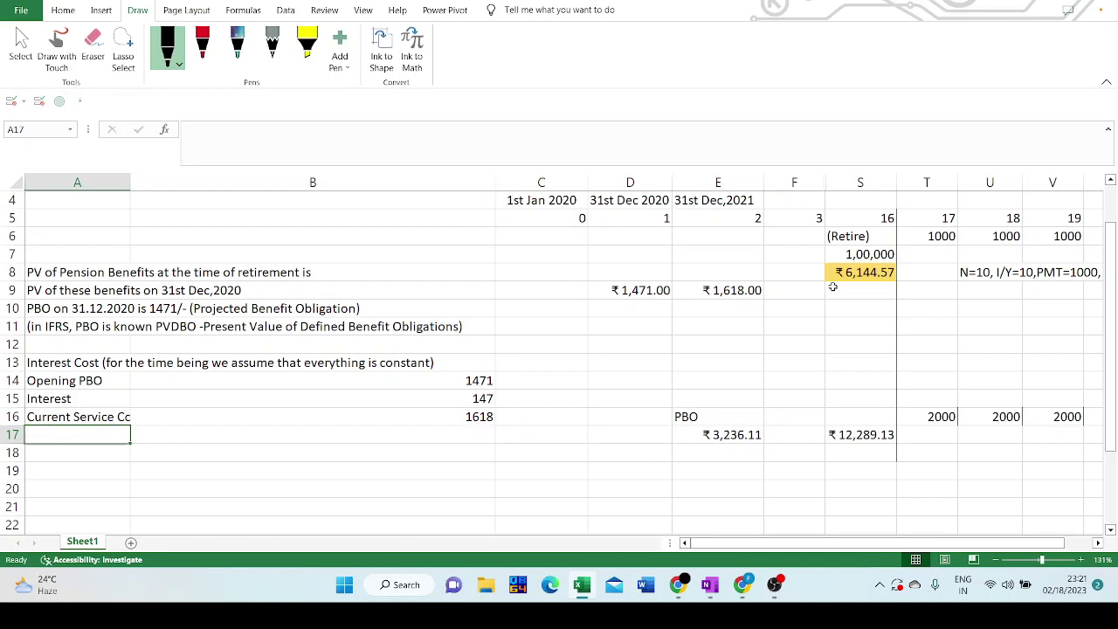
left_click_drag(130, 186, 183, 187)
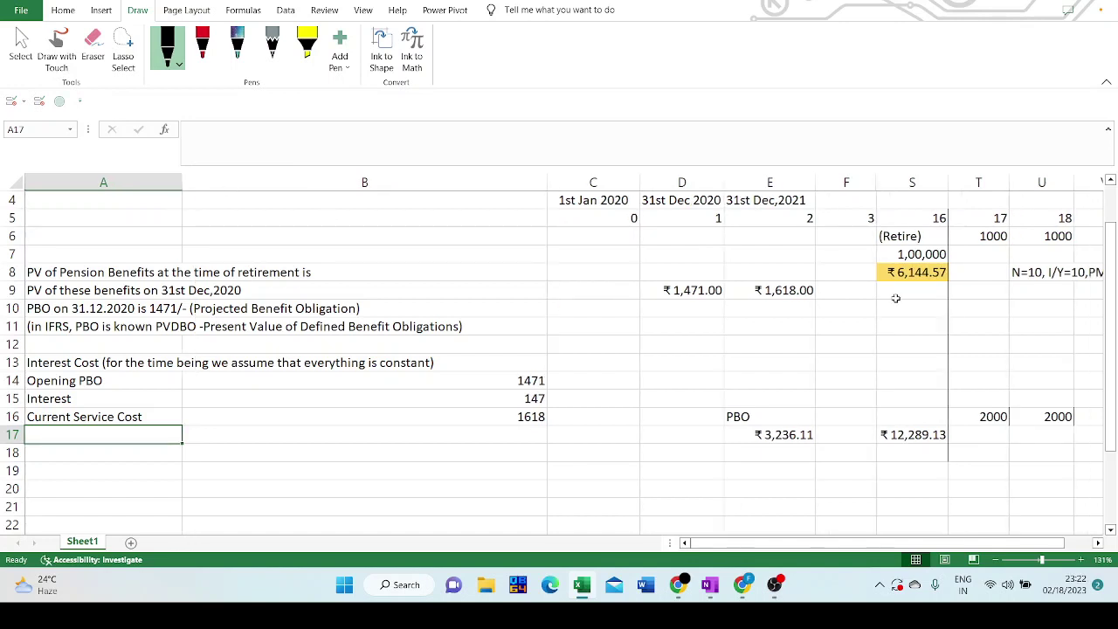
key("Up")
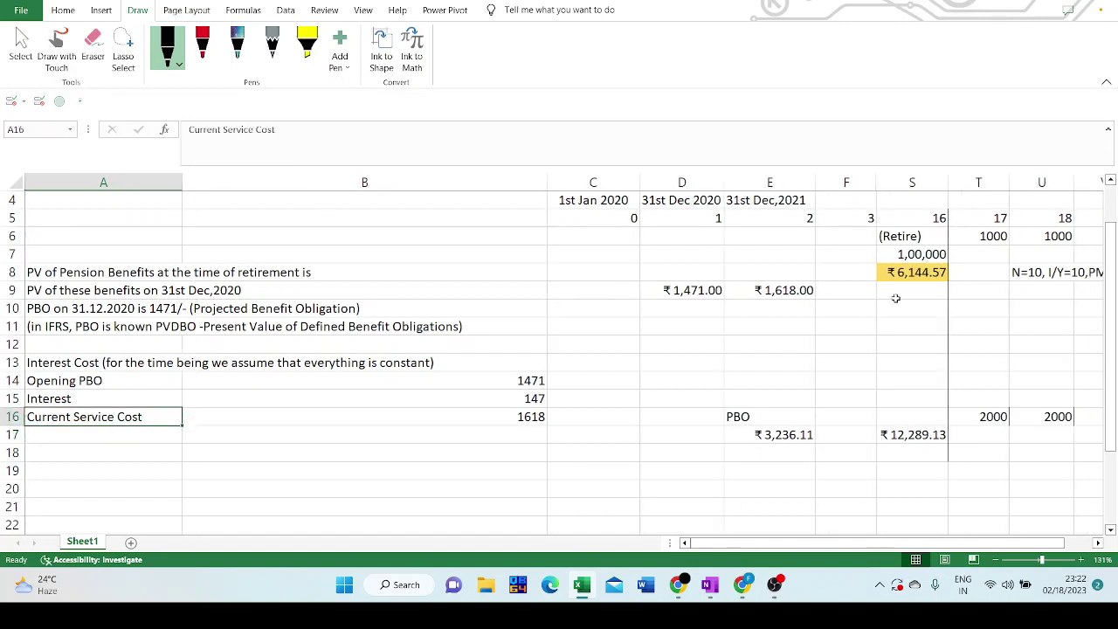
key("Right")
key("Down")
key("Left")
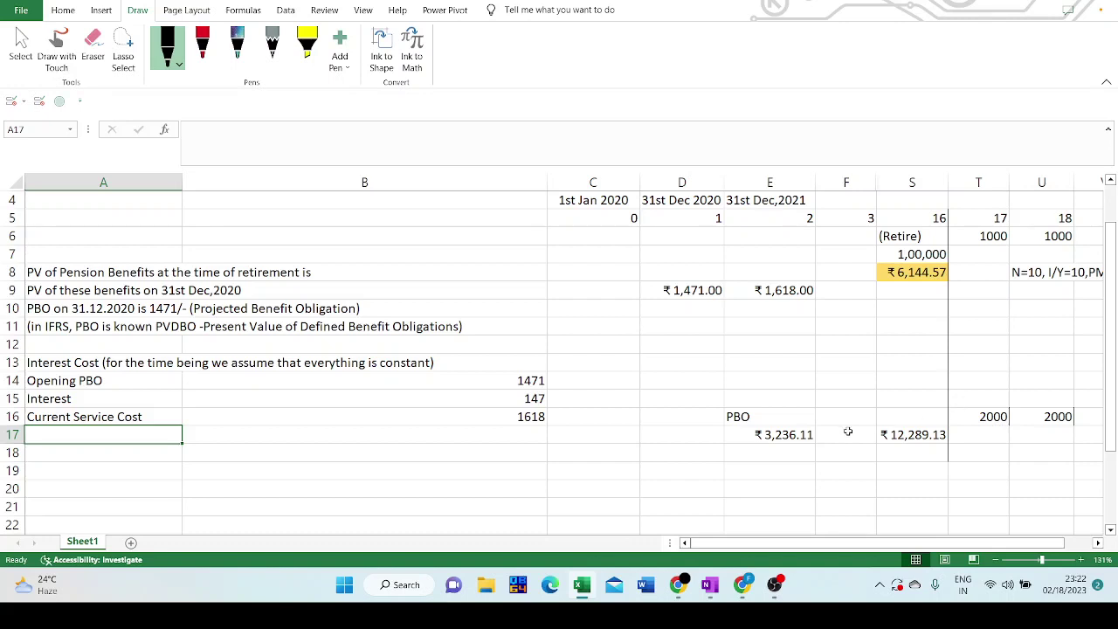
Compare the 31st Dec 2021 value in E9 with the opening PBO and E17, and clear E9
left_click(776, 289)
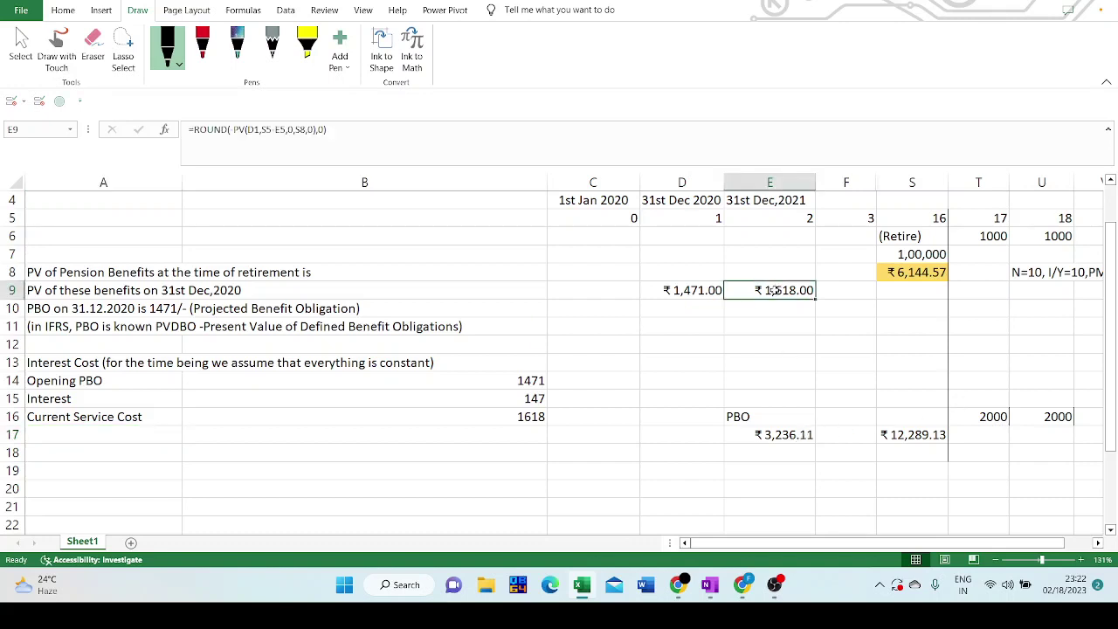
left_click(518, 380)
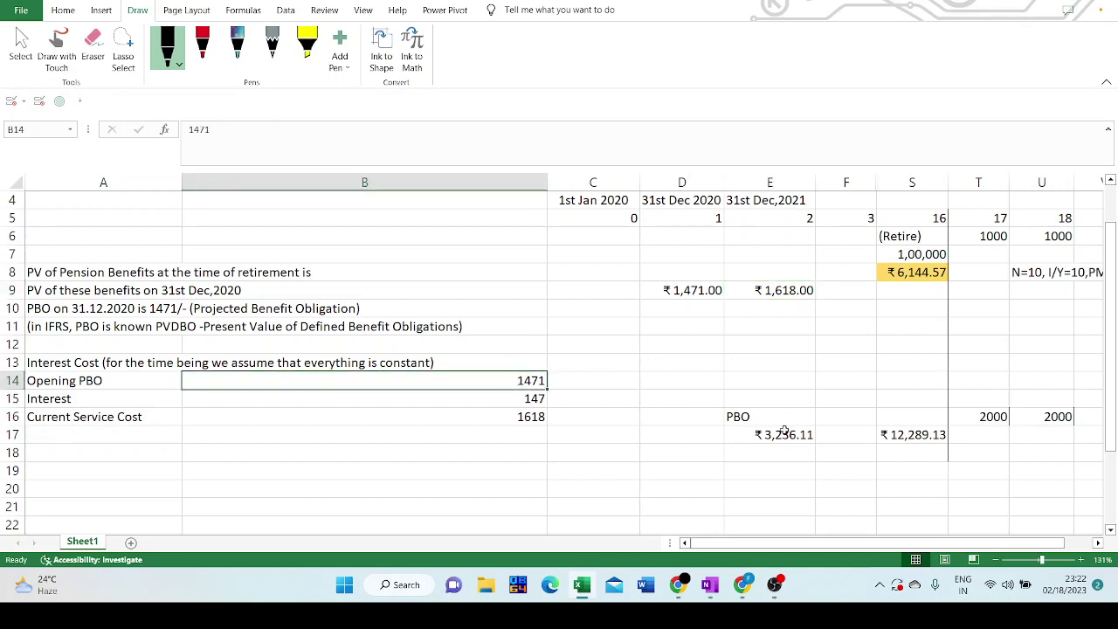
left_click(780, 434)
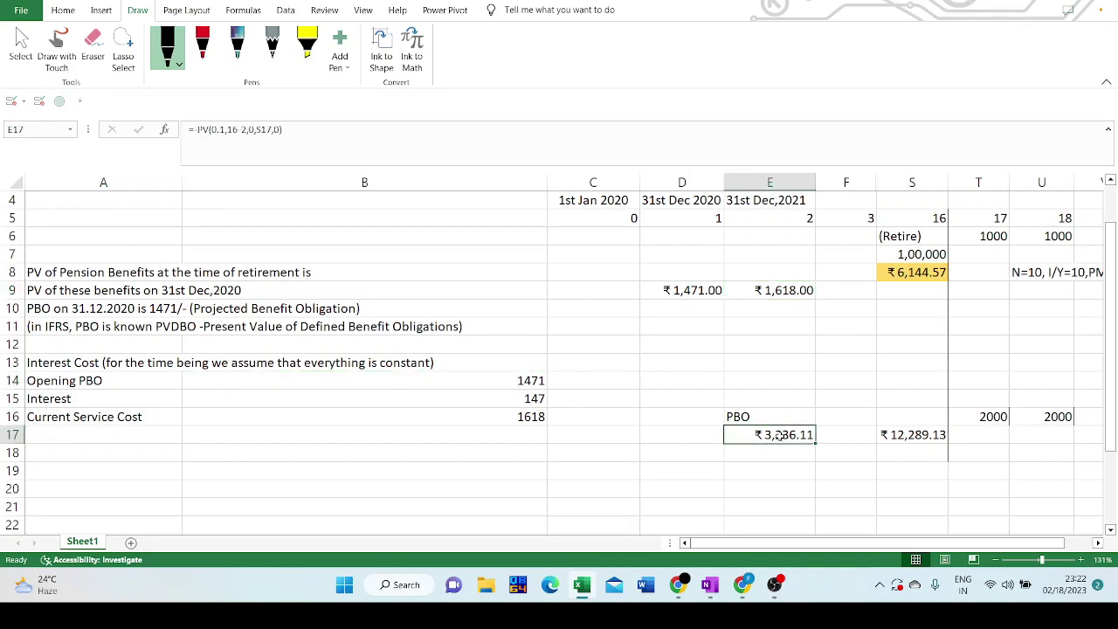
left_click(766, 295)
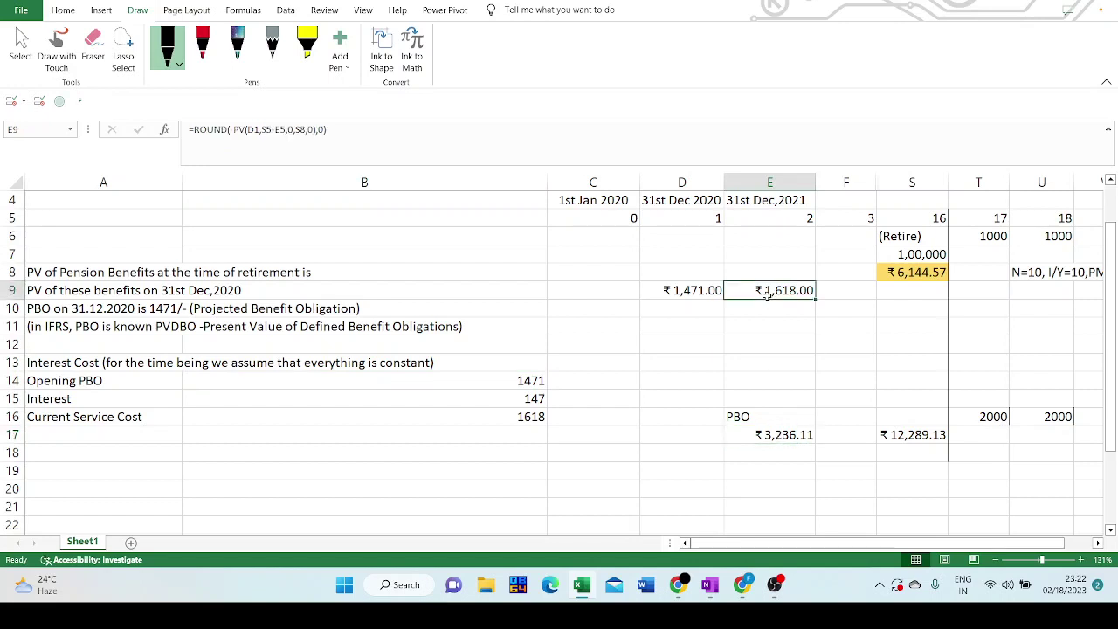
key("Delete")
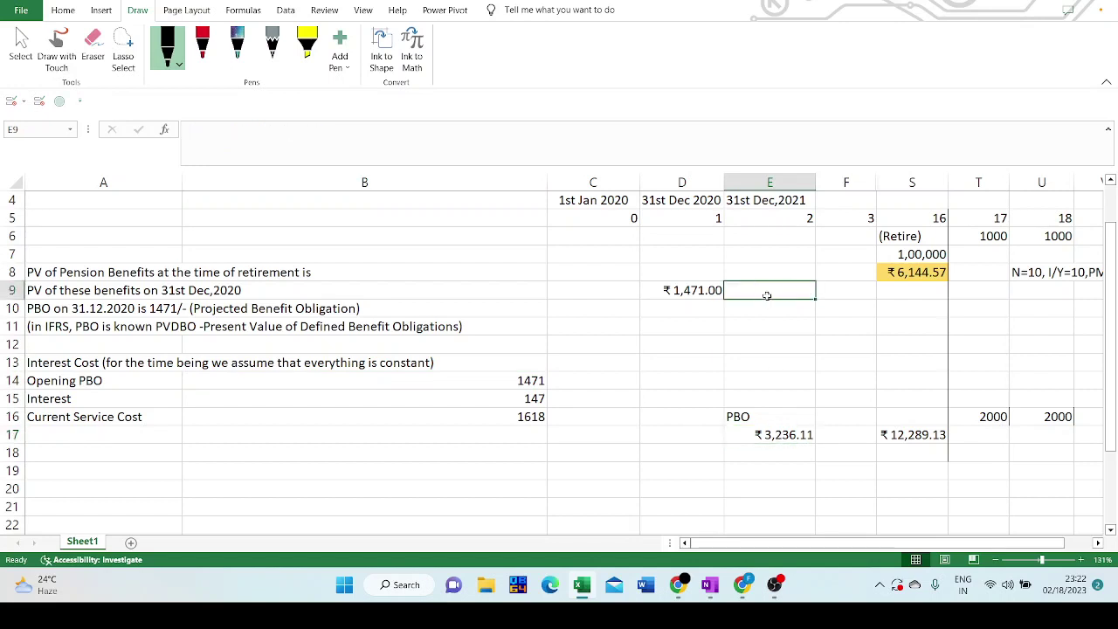
Compare the 31st Dec 2020 PBO in D9 with the PBO in E17, and review the opening PBO, interest and current service cost amounts
left_click(772, 433)
left_click(669, 292)
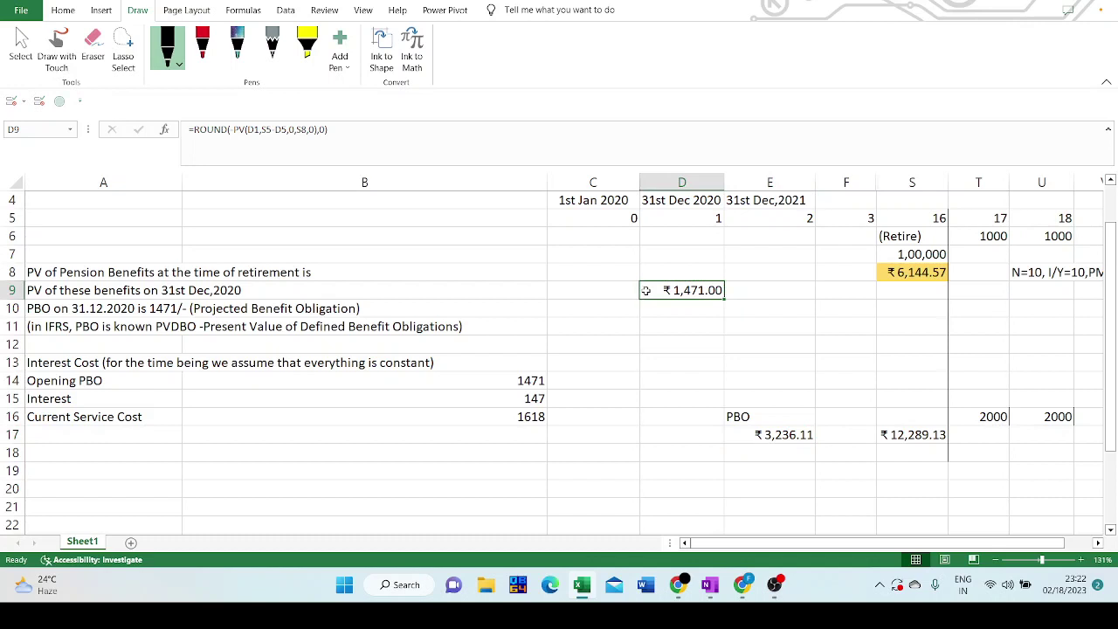
left_click(796, 439)
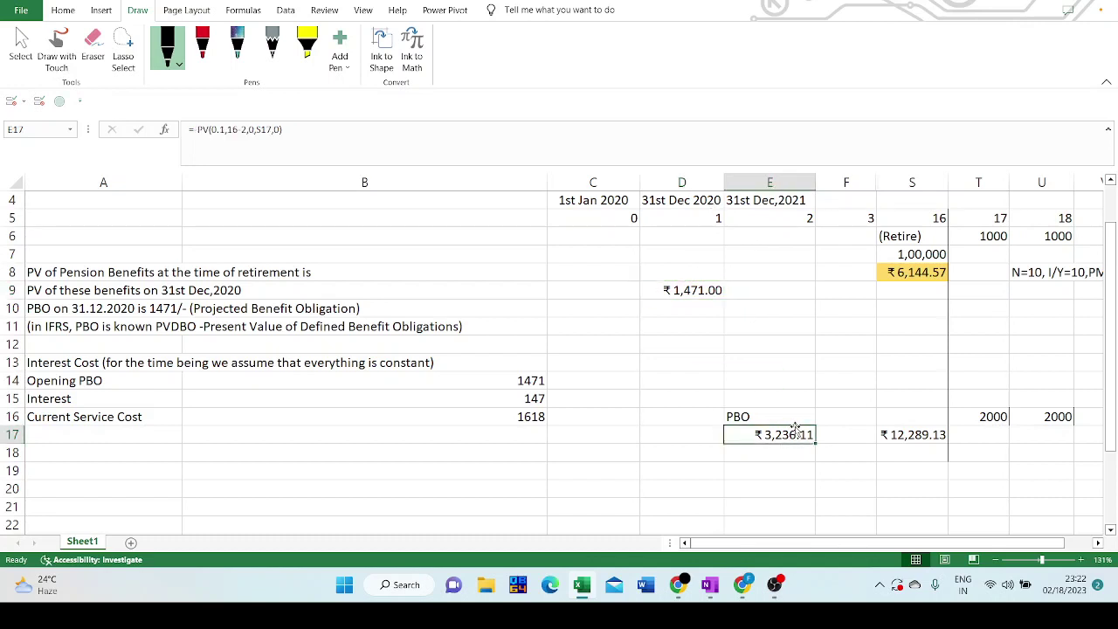
left_click(685, 291)
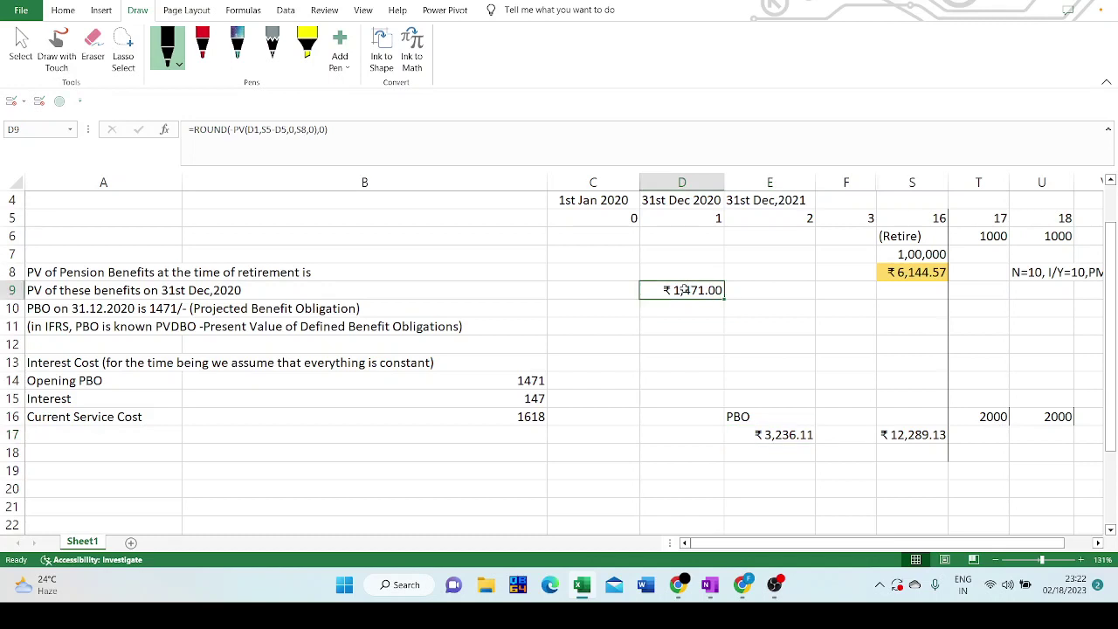
left_click(803, 435)
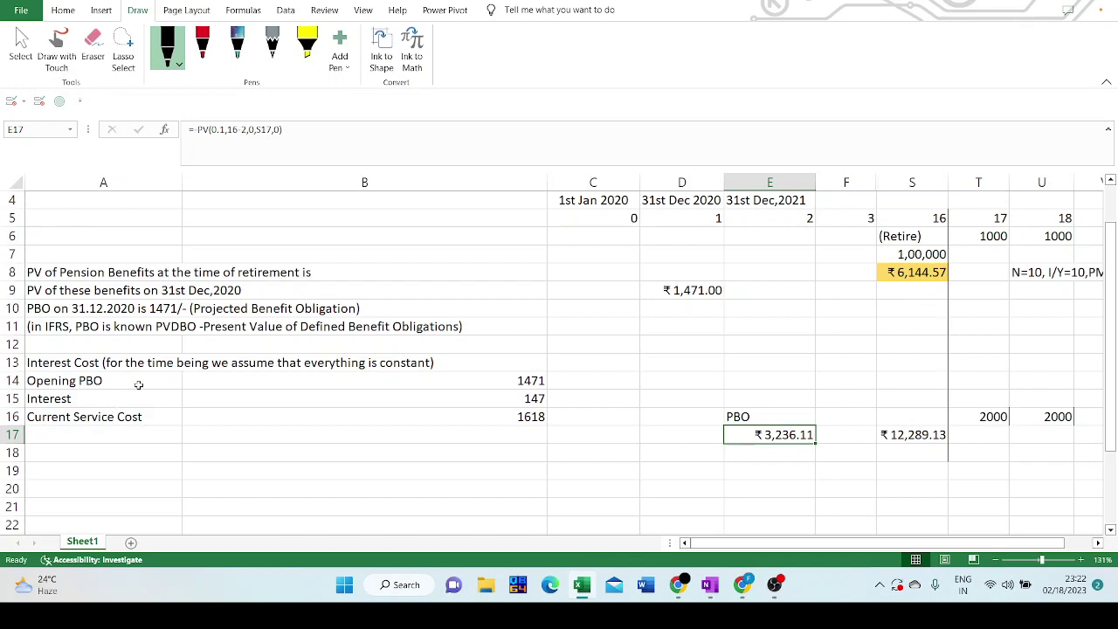
left_click(532, 397)
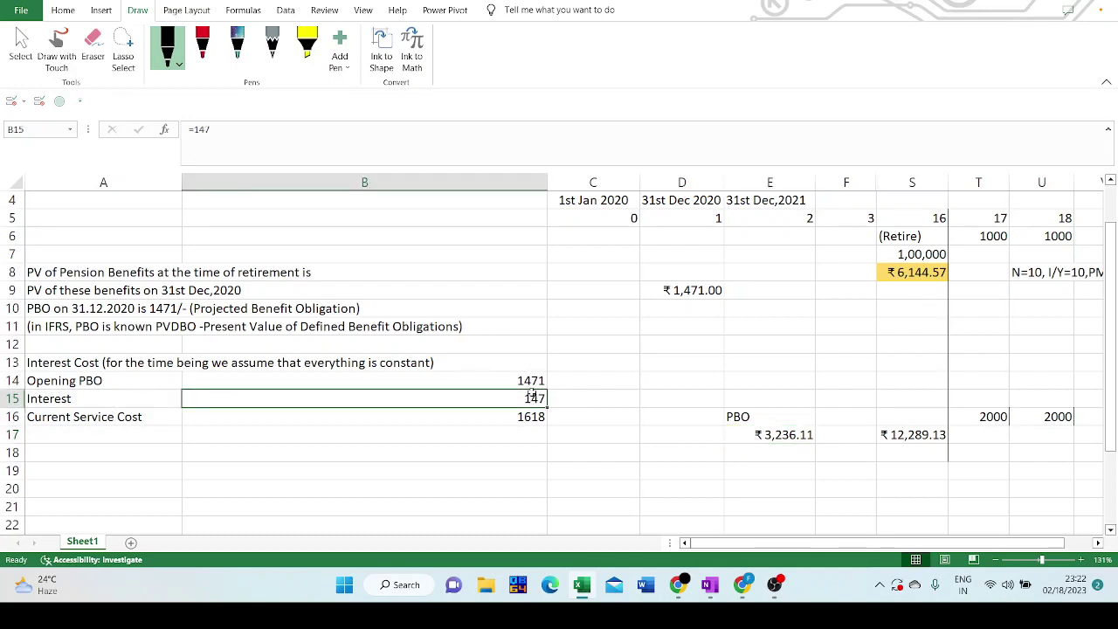
left_click(527, 414)
left_click(530, 382)
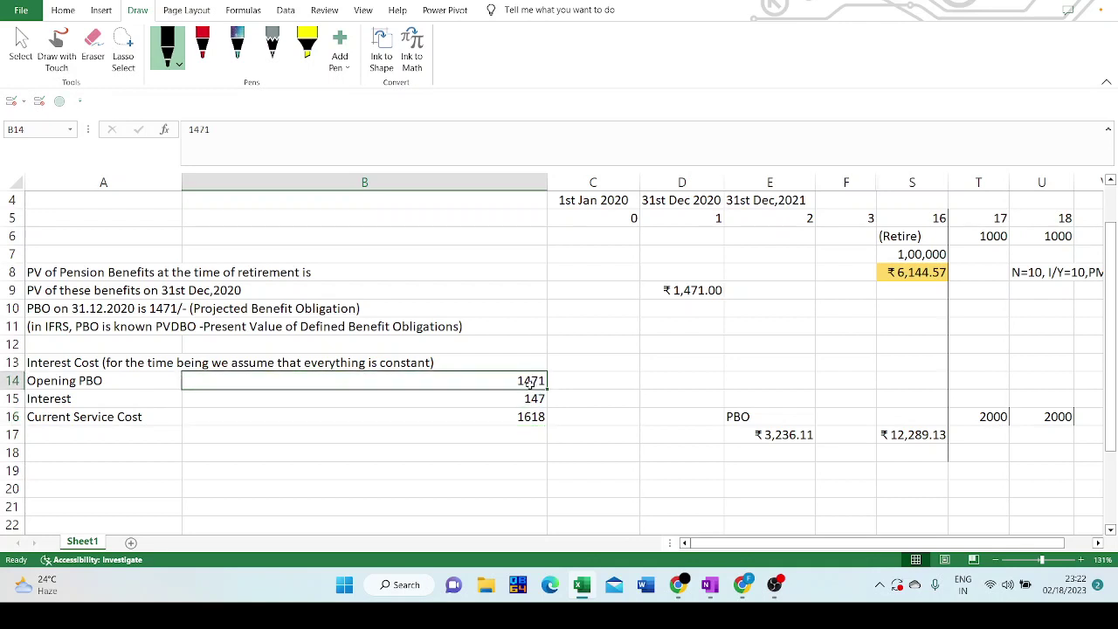
left_click(762, 436)
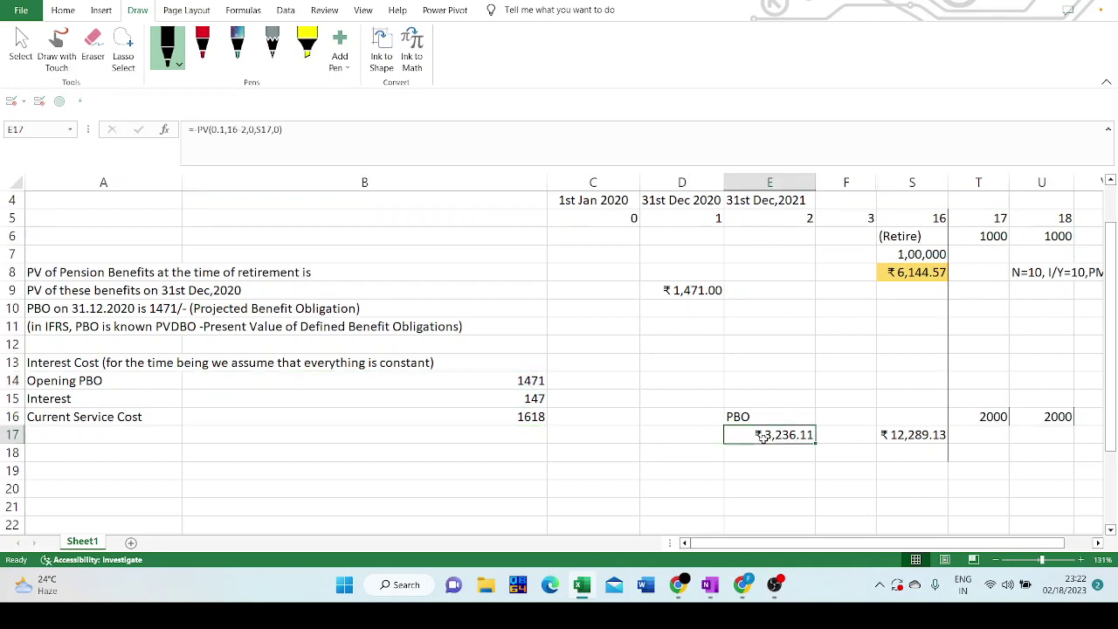
Label the row below Current Service Cost "Closing PBO" in A17
left_click(131, 435)
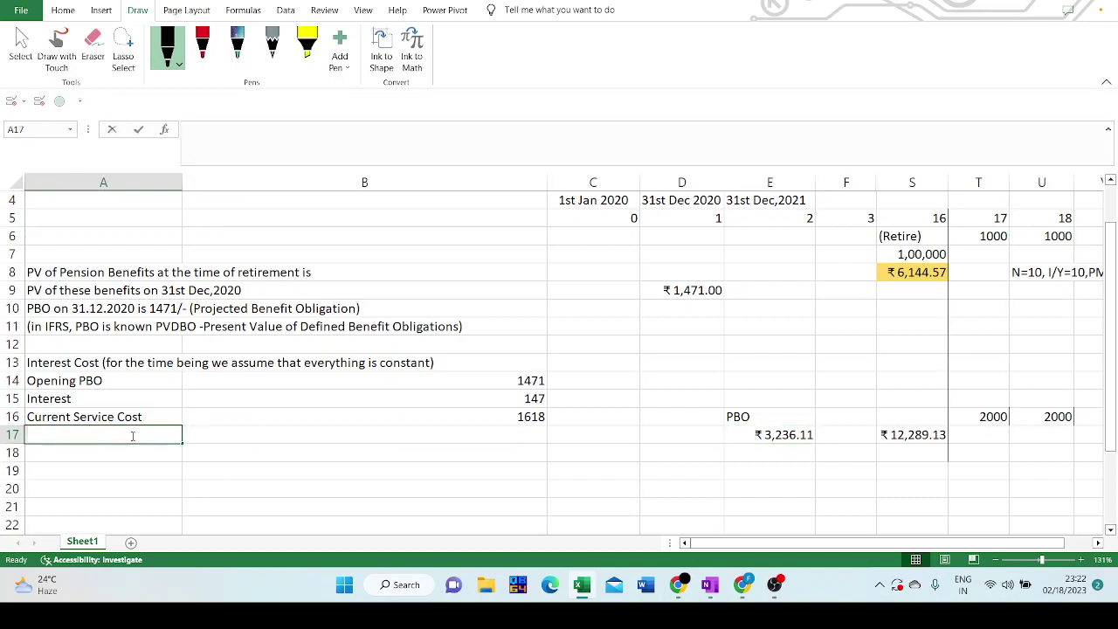
type("Closing PBO")
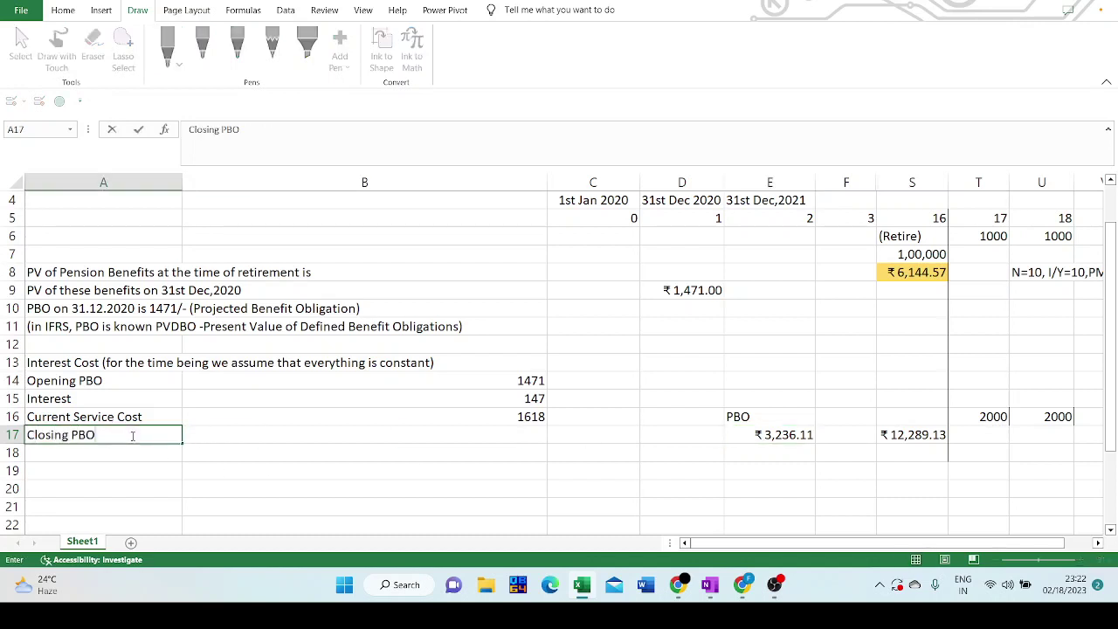
key("Return")
Calculate the closing PBO in B17 with the formula =B14+B15+B16
key("Up")
key("Right")
type("=")
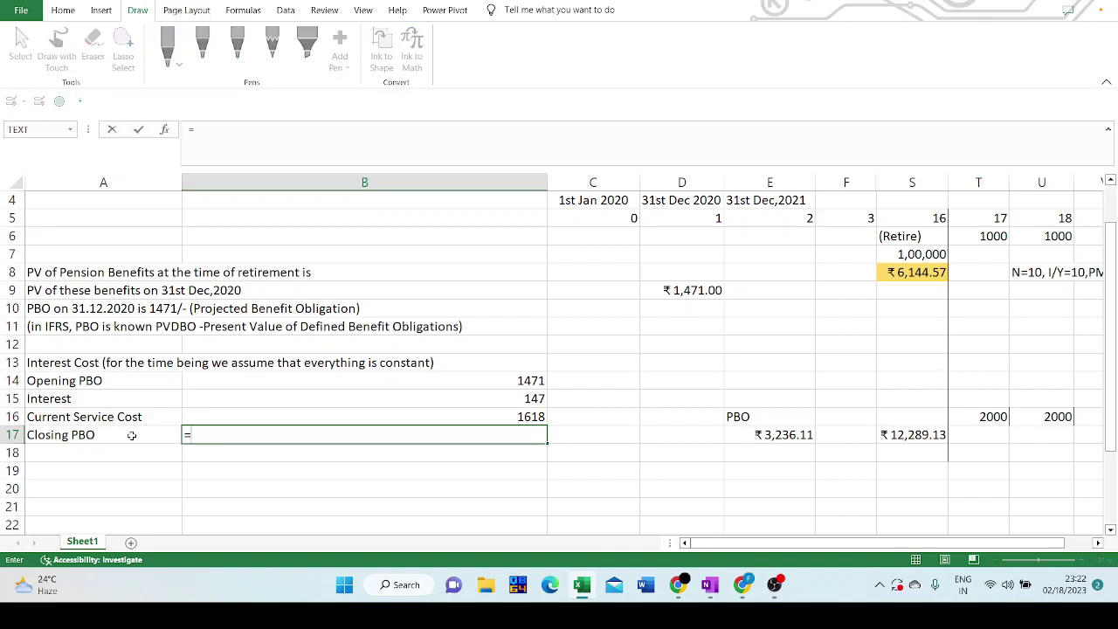
key("Up")
key("Up")
key("Up")
type("+")
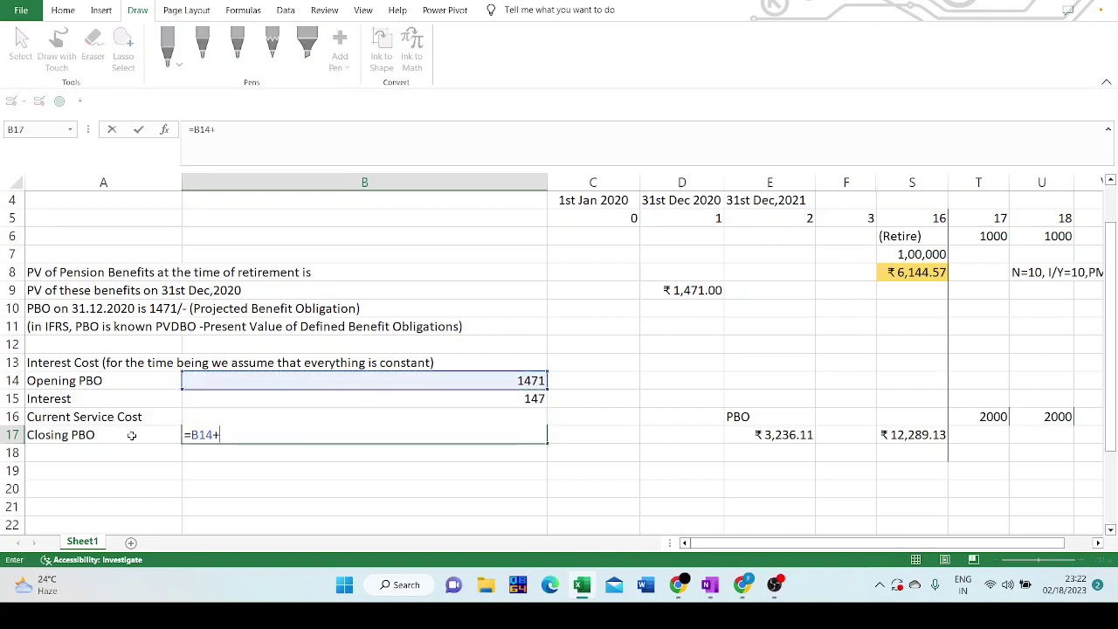
key("Up")
key("Up")
type("+")
key("Up")
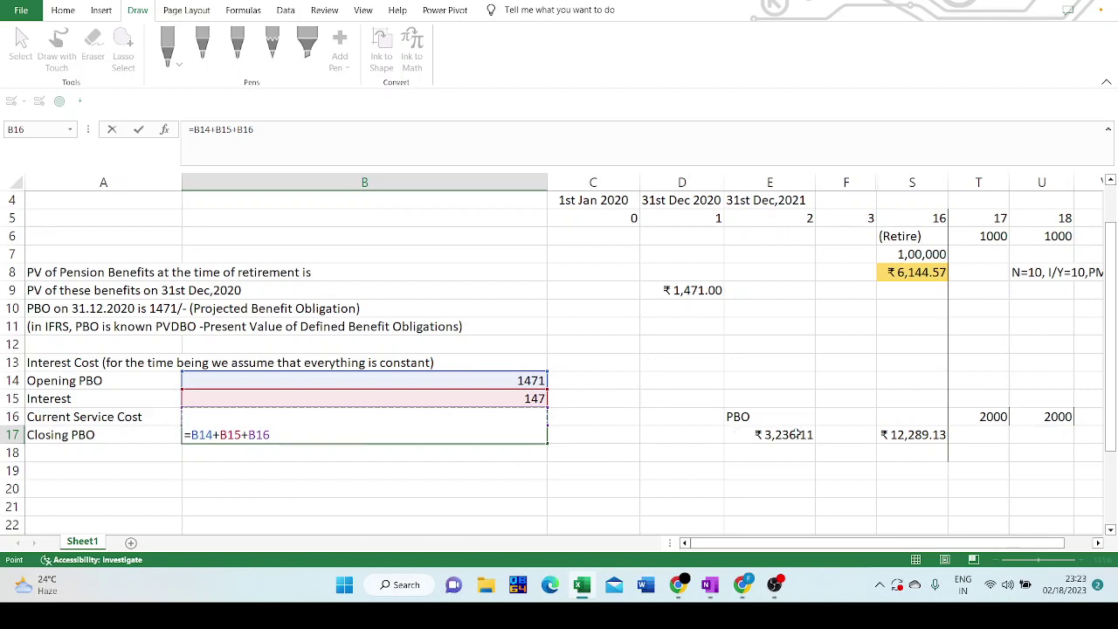
key("ctrl+Return")
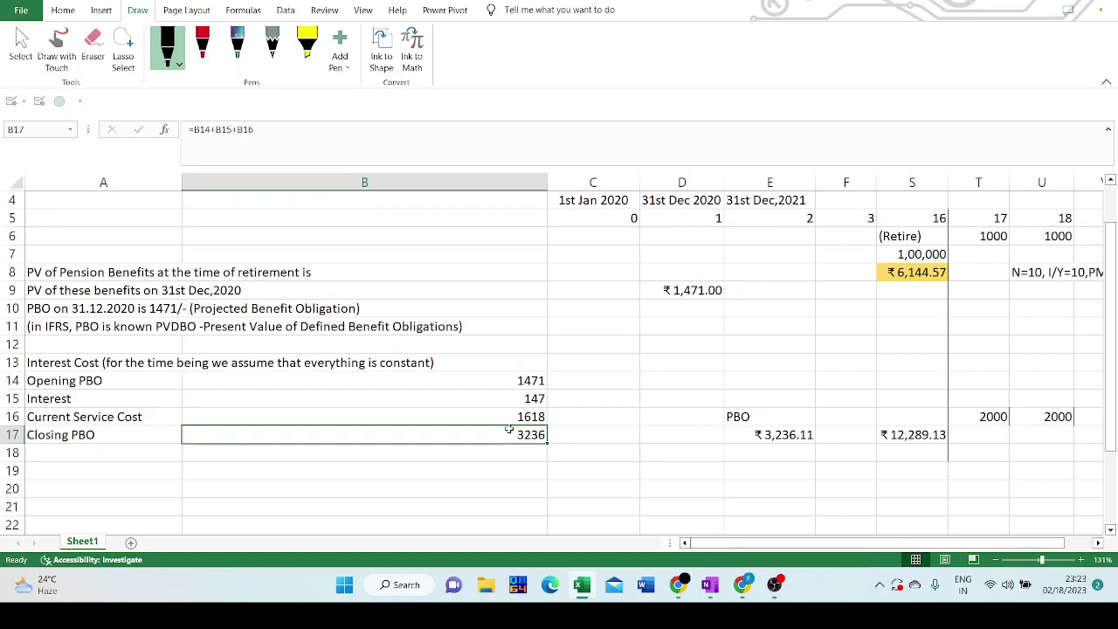
Check the closing PBO against the present value in E17 and review the labels of the roll-forward rows
left_click(748, 434)
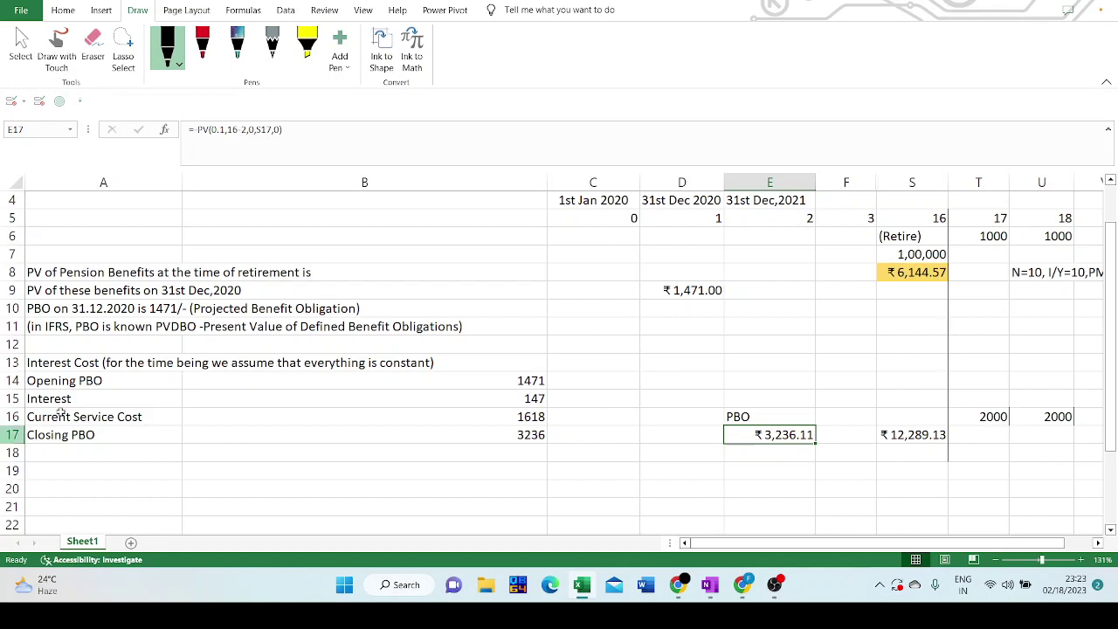
left_click(98, 400)
left_click(114, 418)
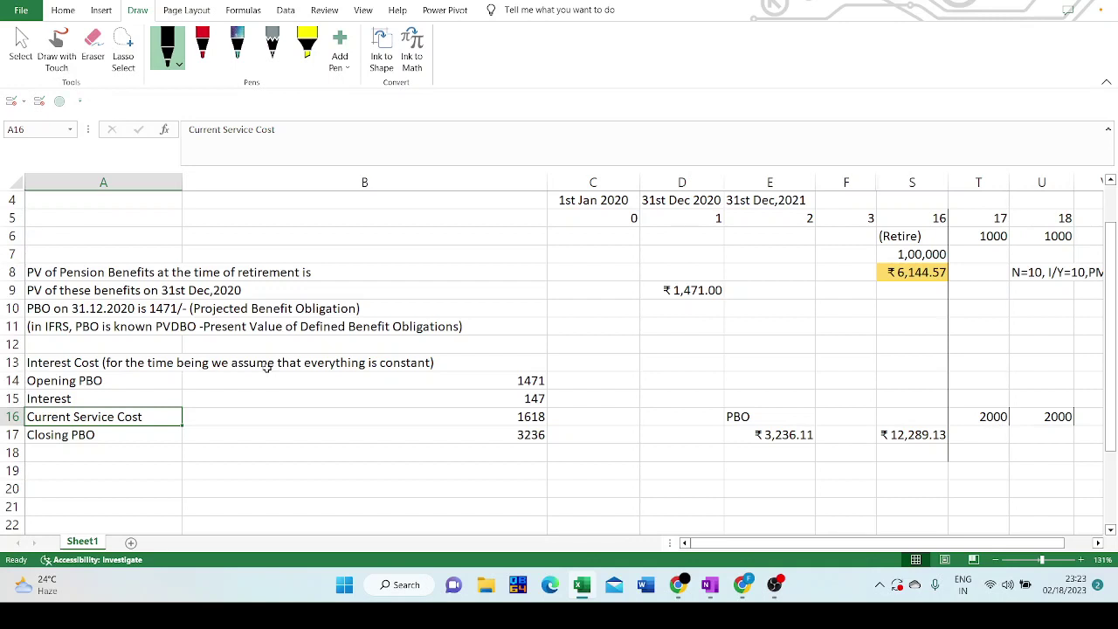
left_click(146, 385)
left_click(162, 438)
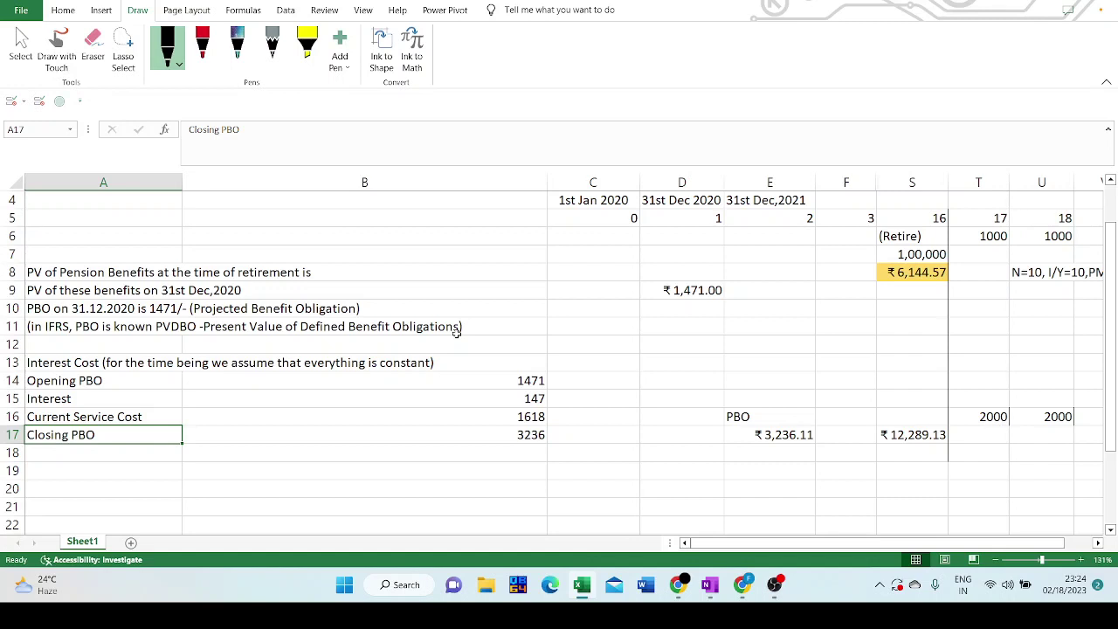
Save the workbook and switch to OBS Studio
key("ctrl+s")
left_click(620, 357)
left_click(772, 584)
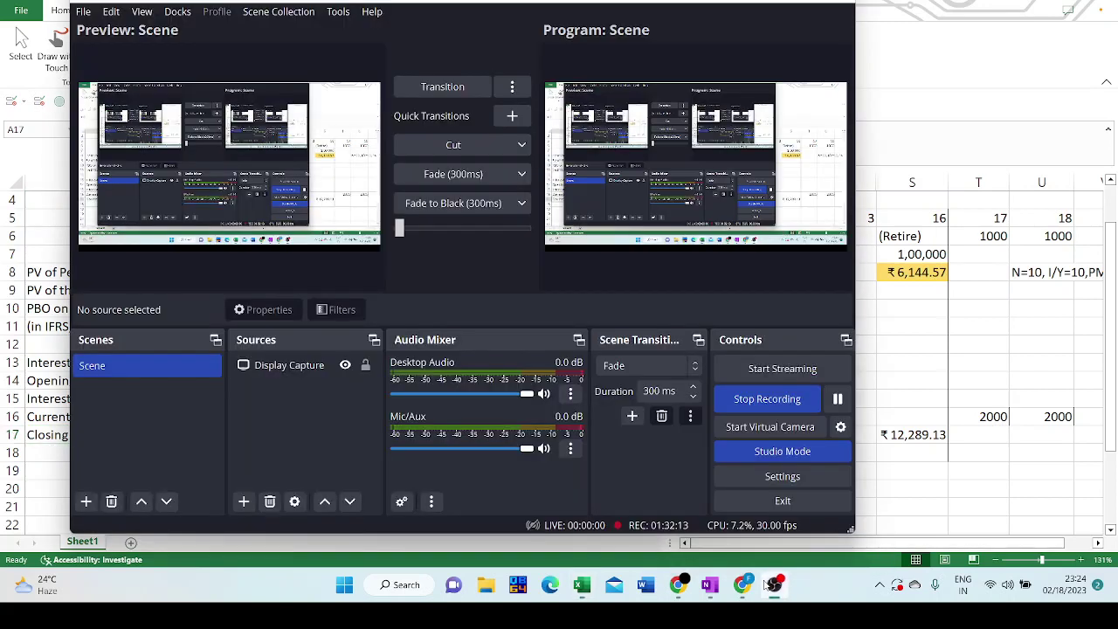